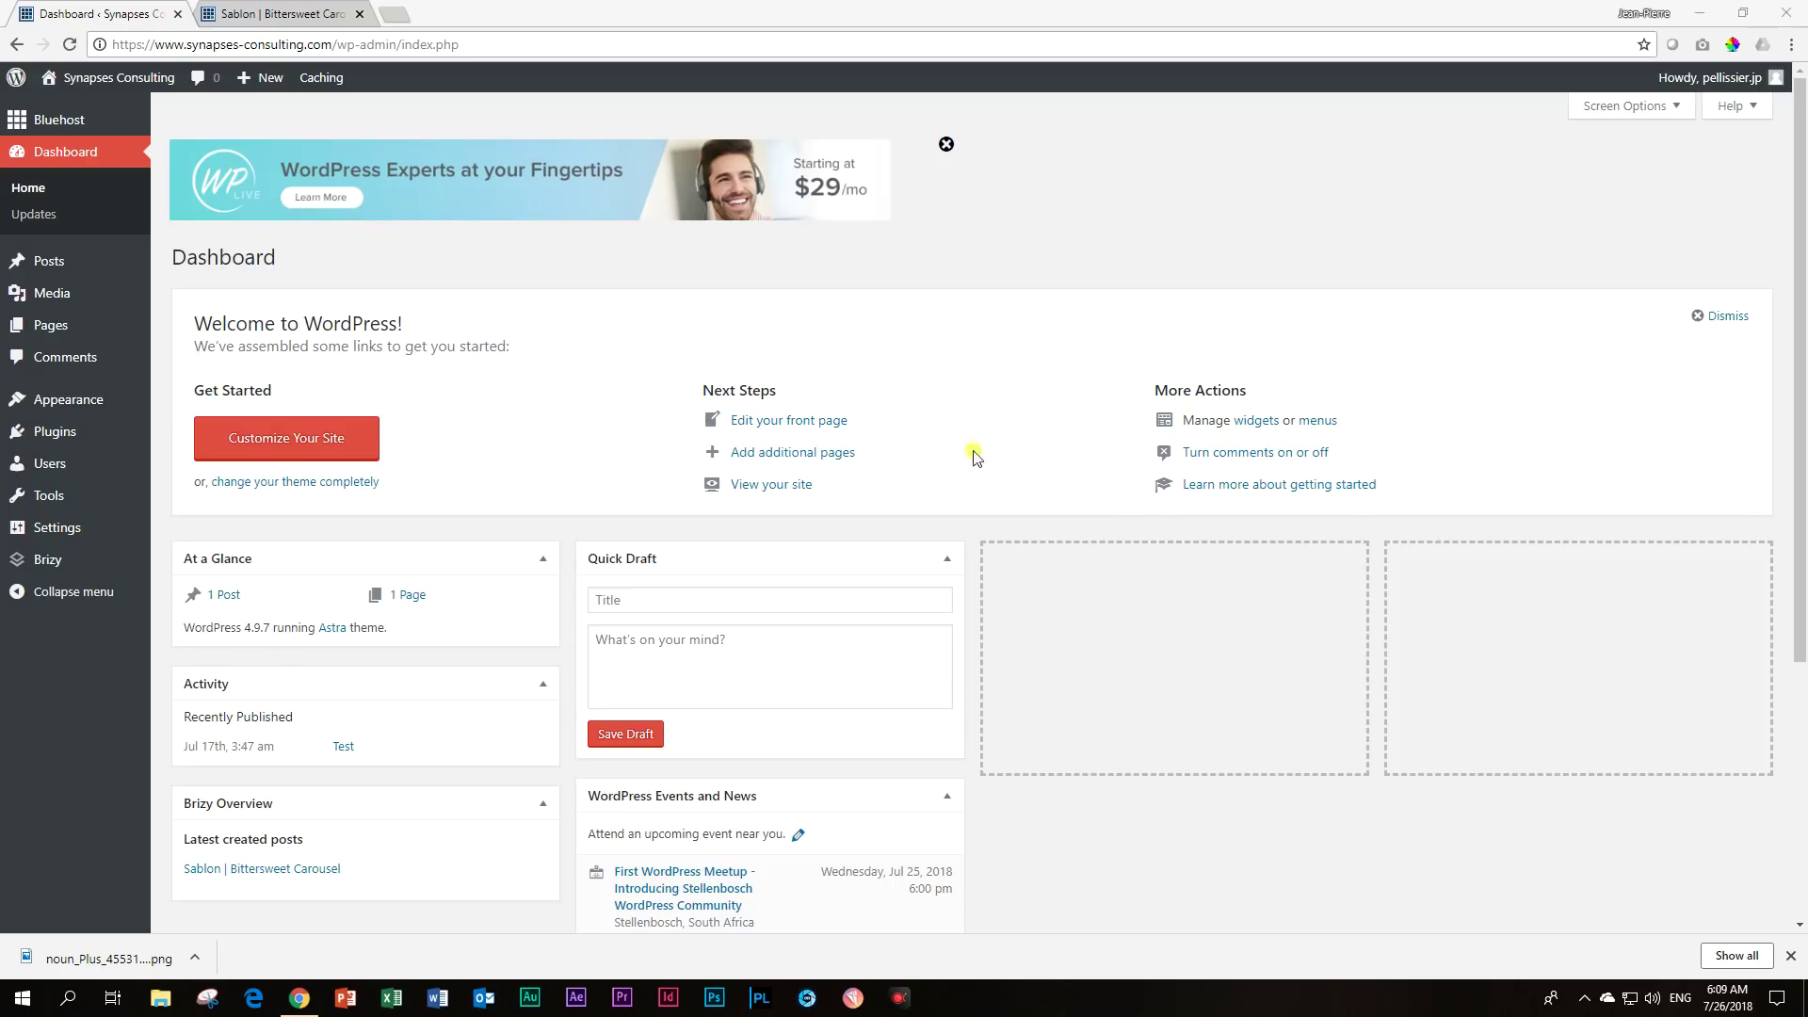
Find 'happyforms' under Plugins > Add New, then install and activate the HappyForms plugin.
mouse_move(54, 431)
left_click(194, 464)
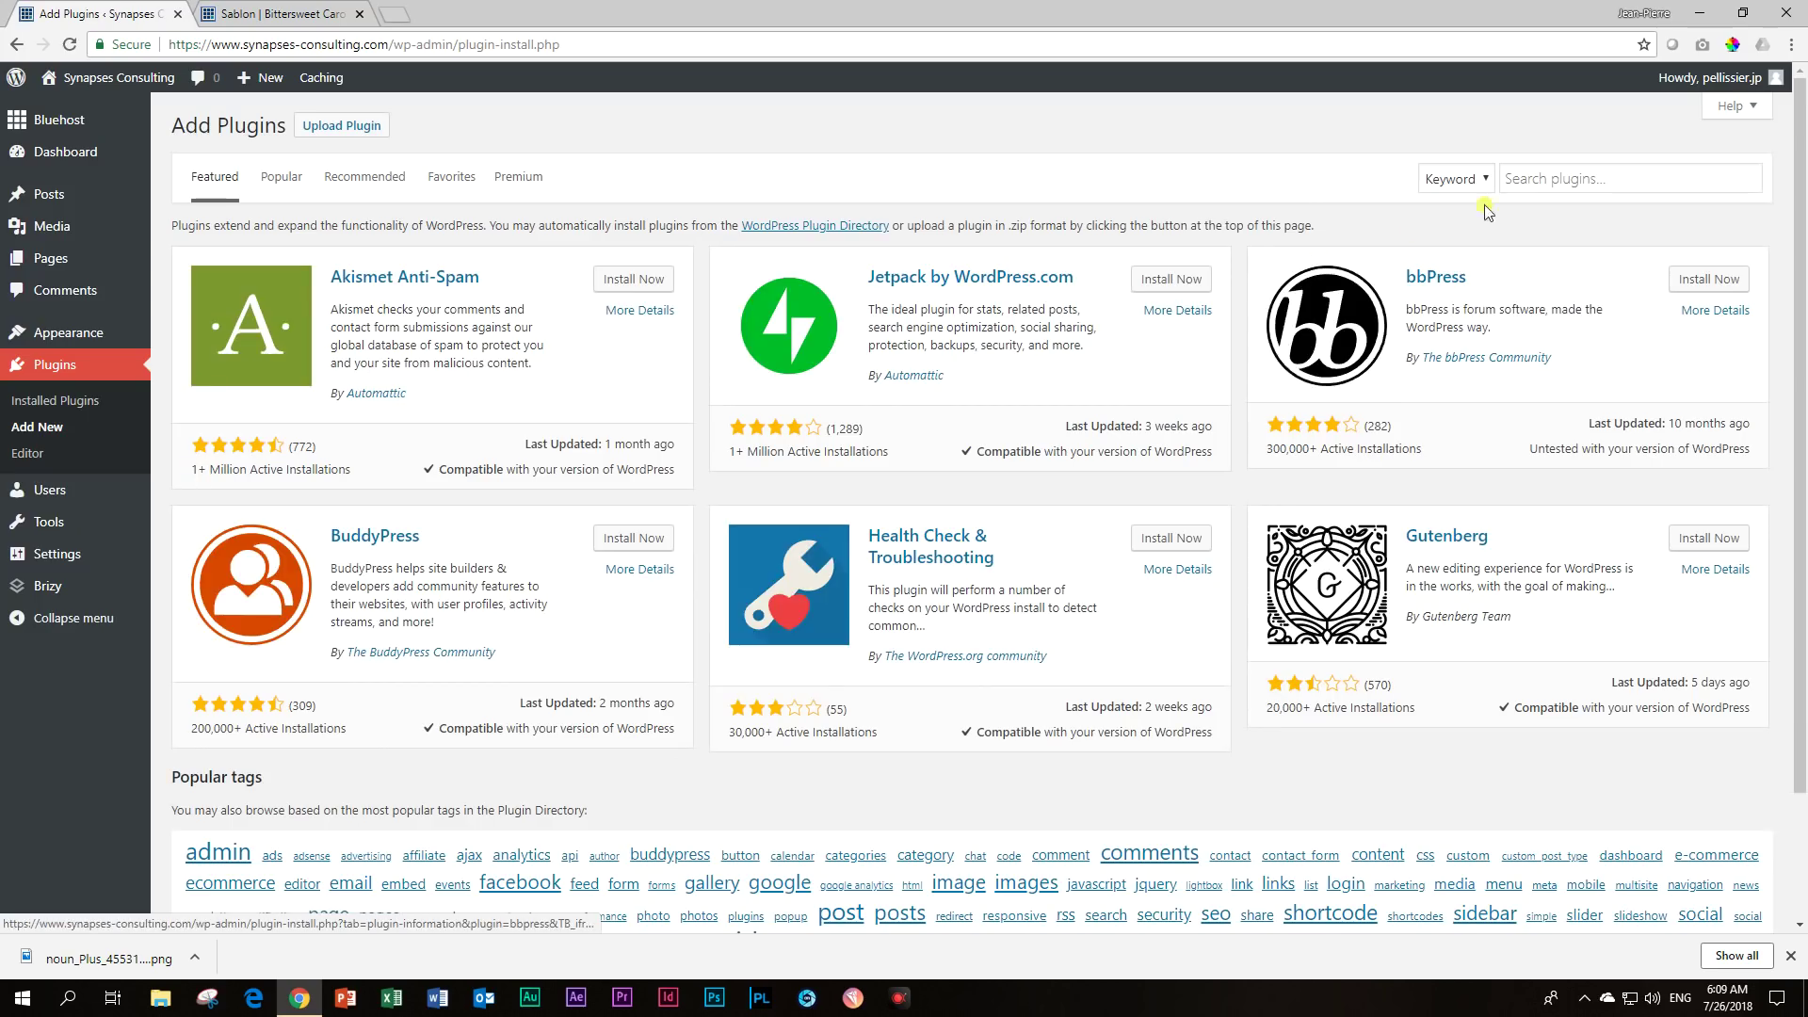
left_click(1632, 175)
type("happy")
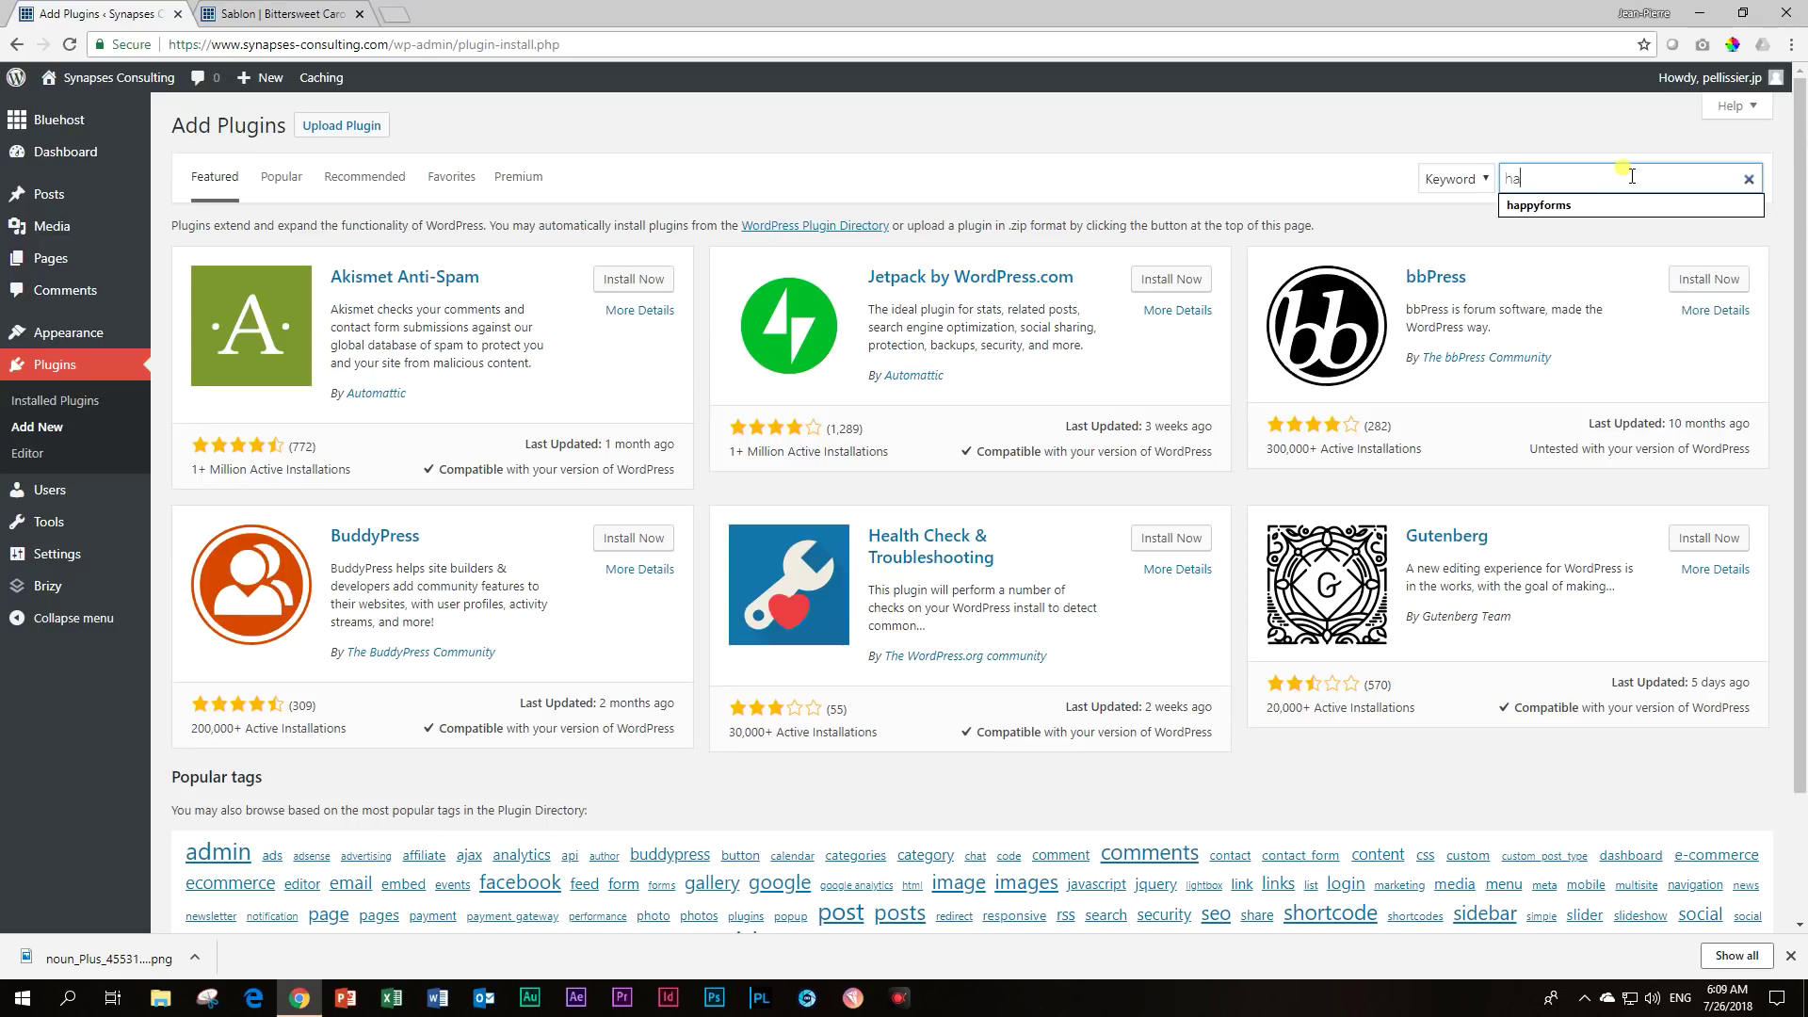
type("forms")
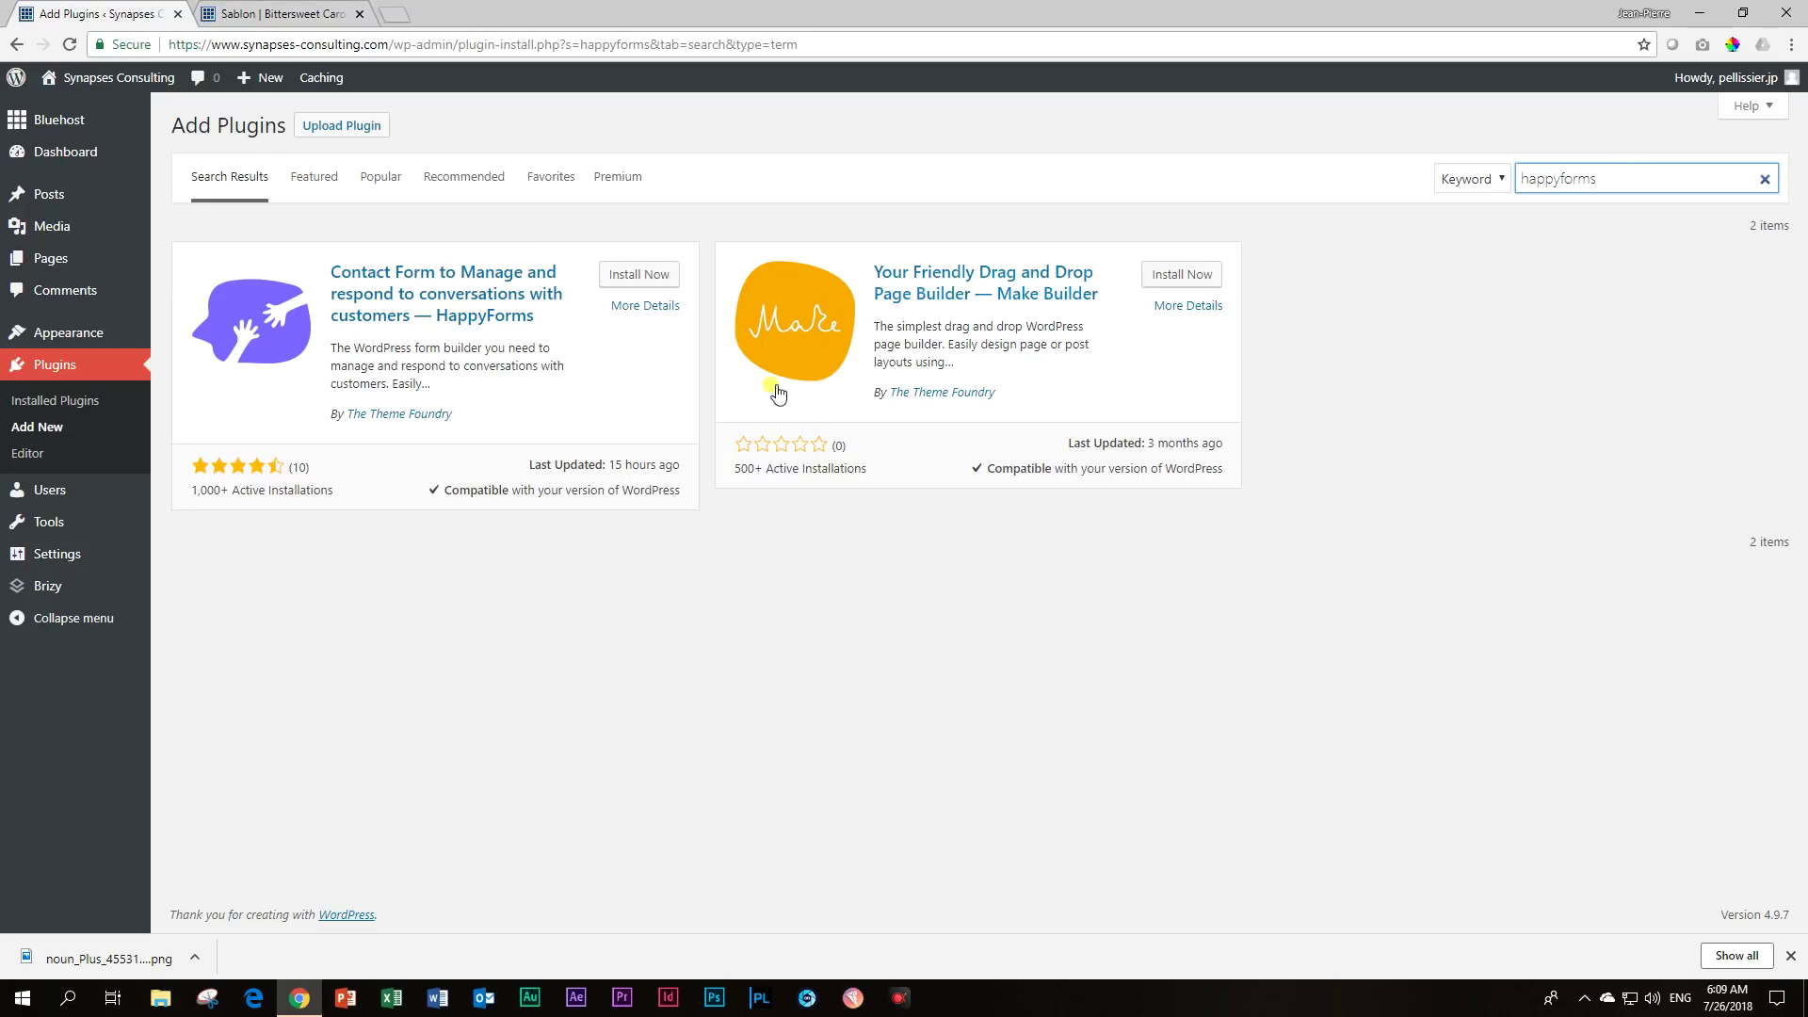
left_click(619, 277)
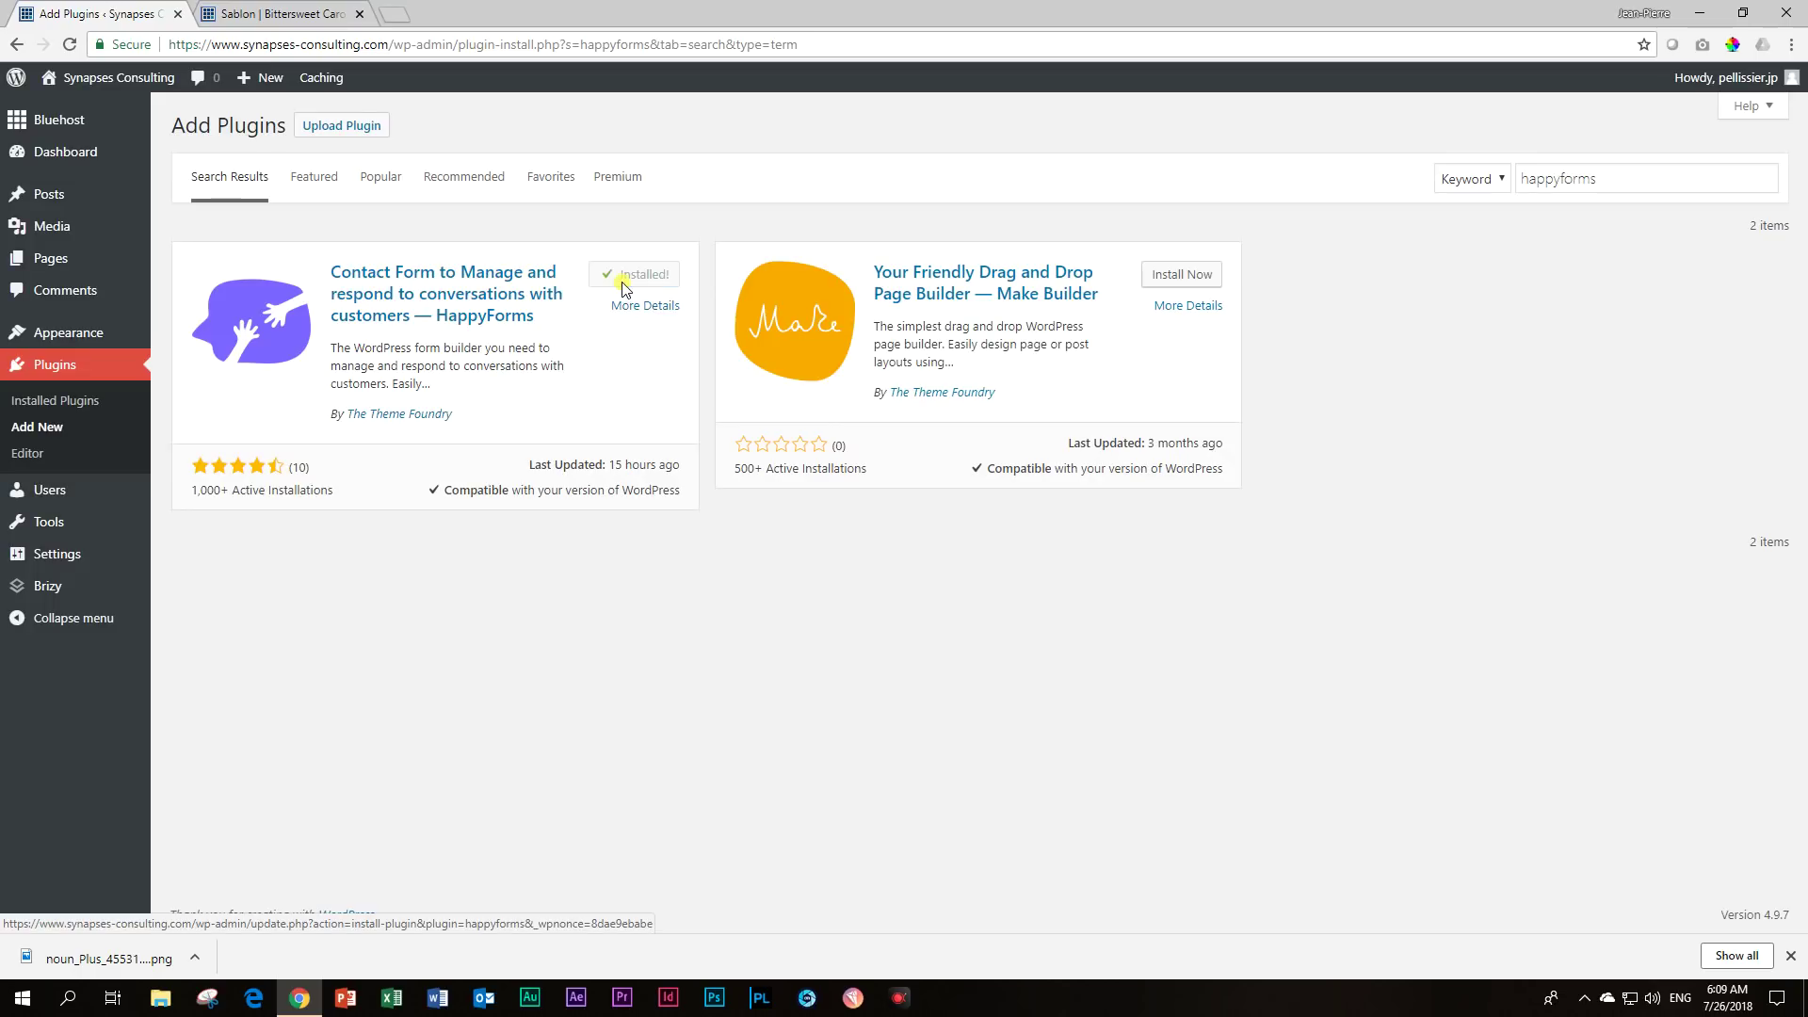
left_click(648, 278)
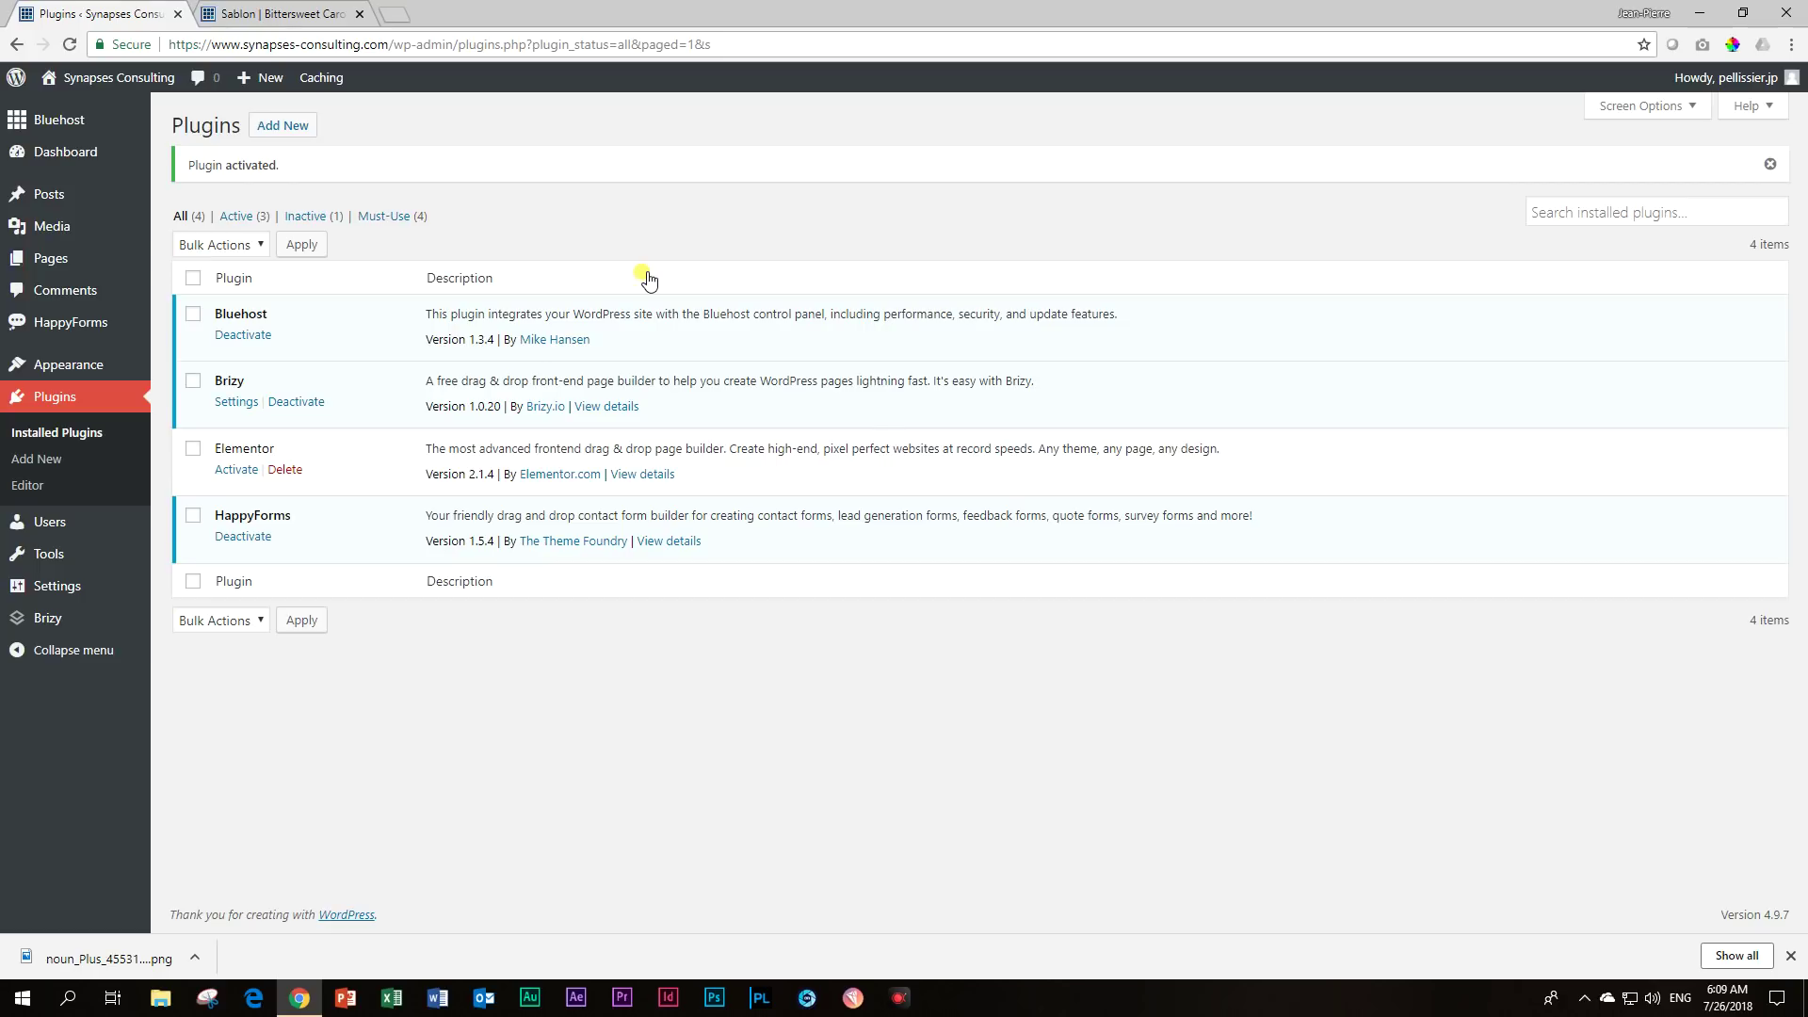
mouse_move(52, 330)
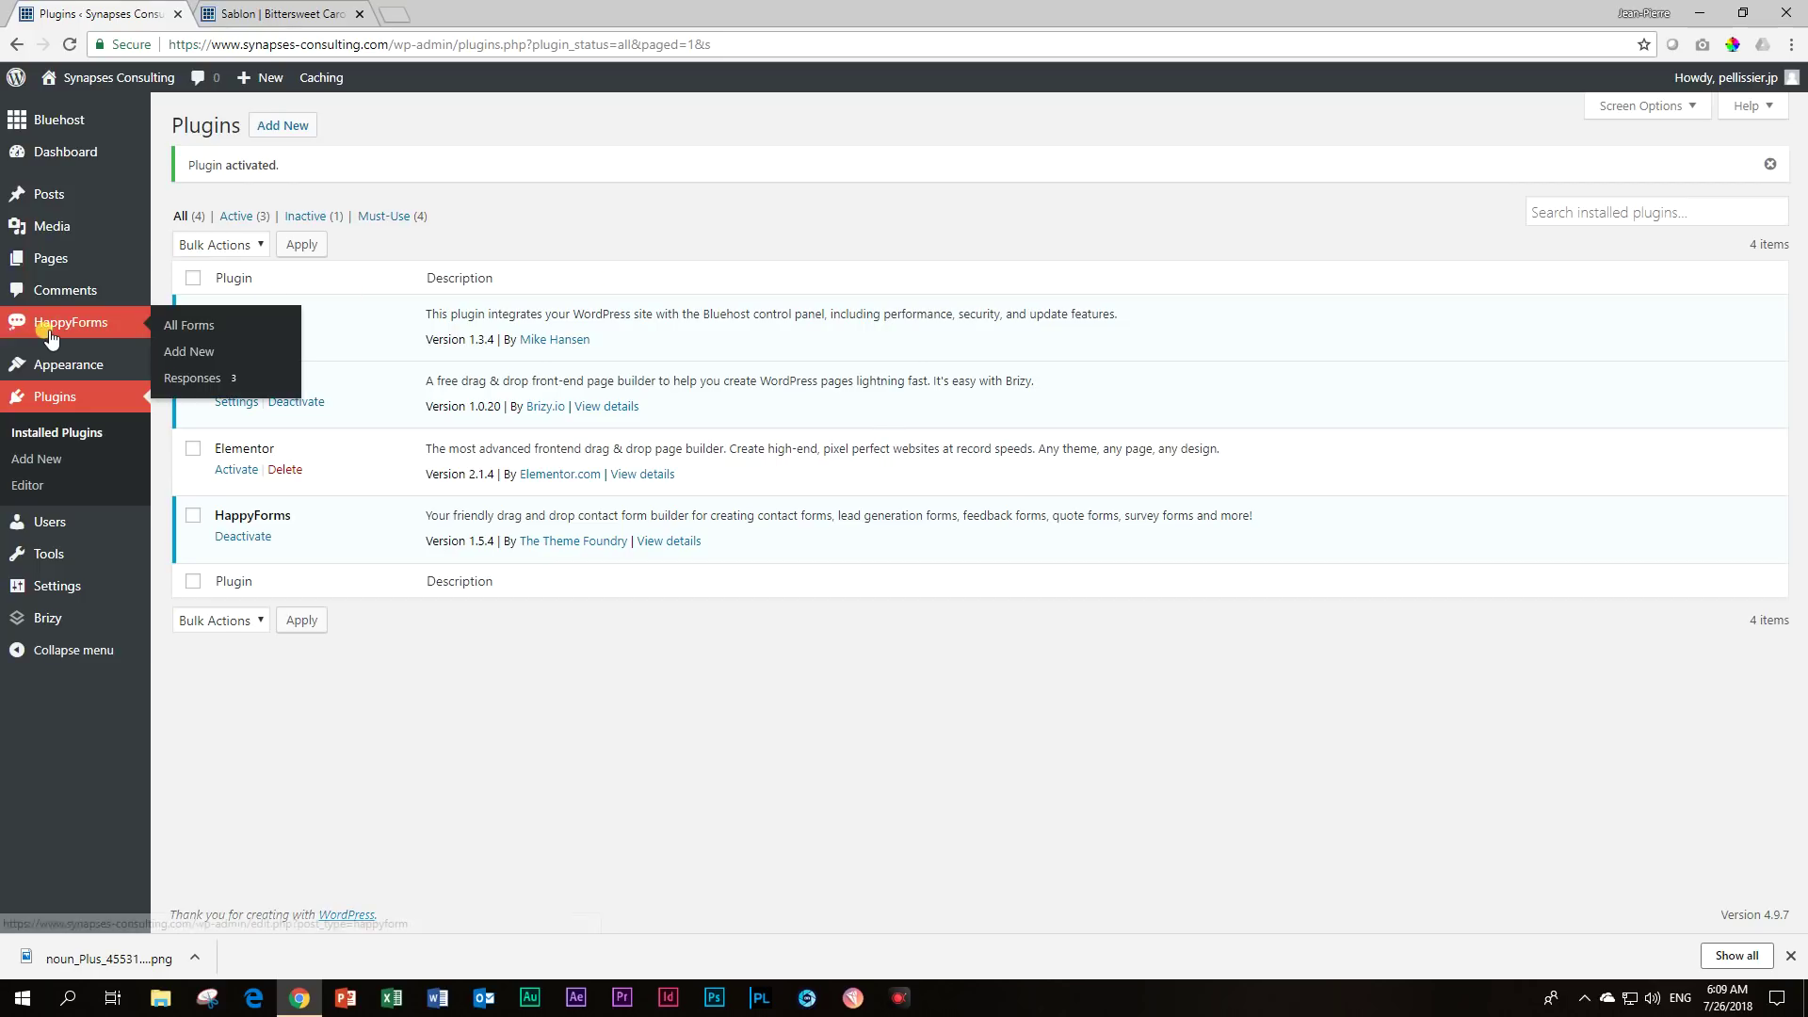
Start a new HappyForms form and rename it from 'Untitled form' to 'Contact Us'.
left_click(173, 358)
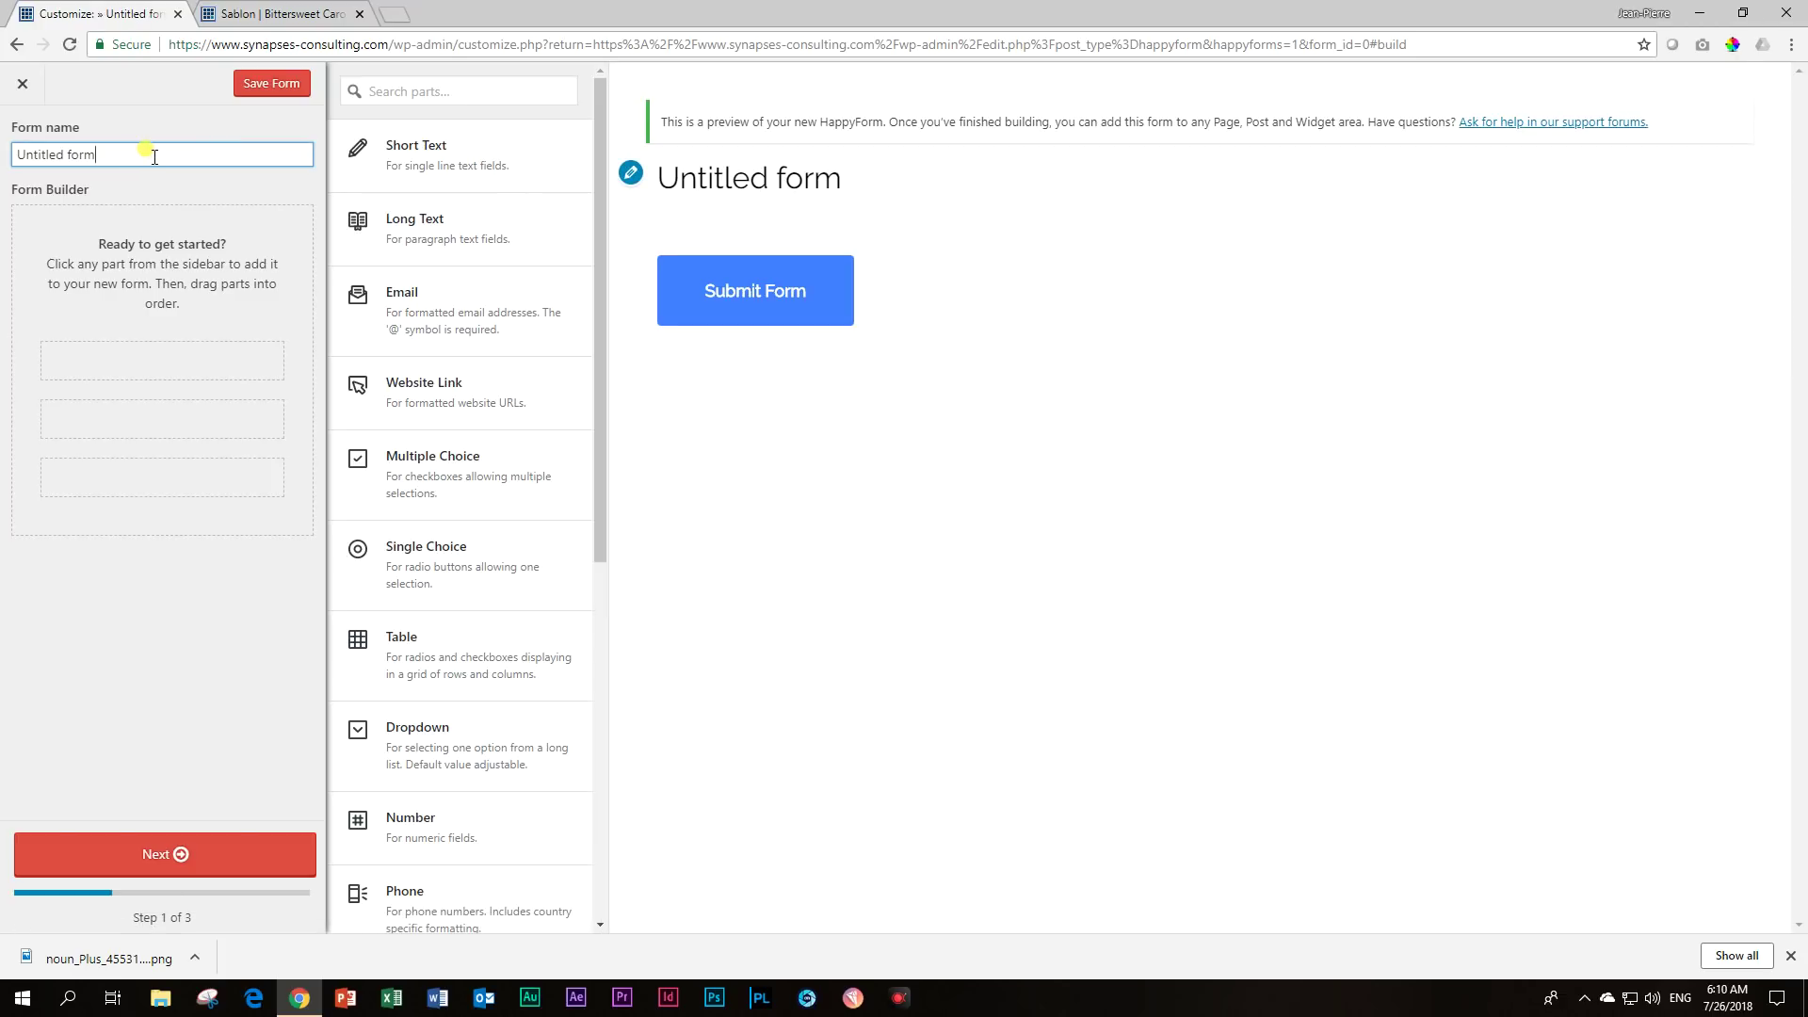
key("BackSpace")
key("BackSpace")
key("BackSpace")
key("BackSpace")
key("BackSpace")
key("BackSpace")
key("BackSpace")
key("BackSpace")
key("BackSpace")
key("BackSpace")
key("BackSpace")
key("BackSpace")
key("BackSpace")
type("Contact ")
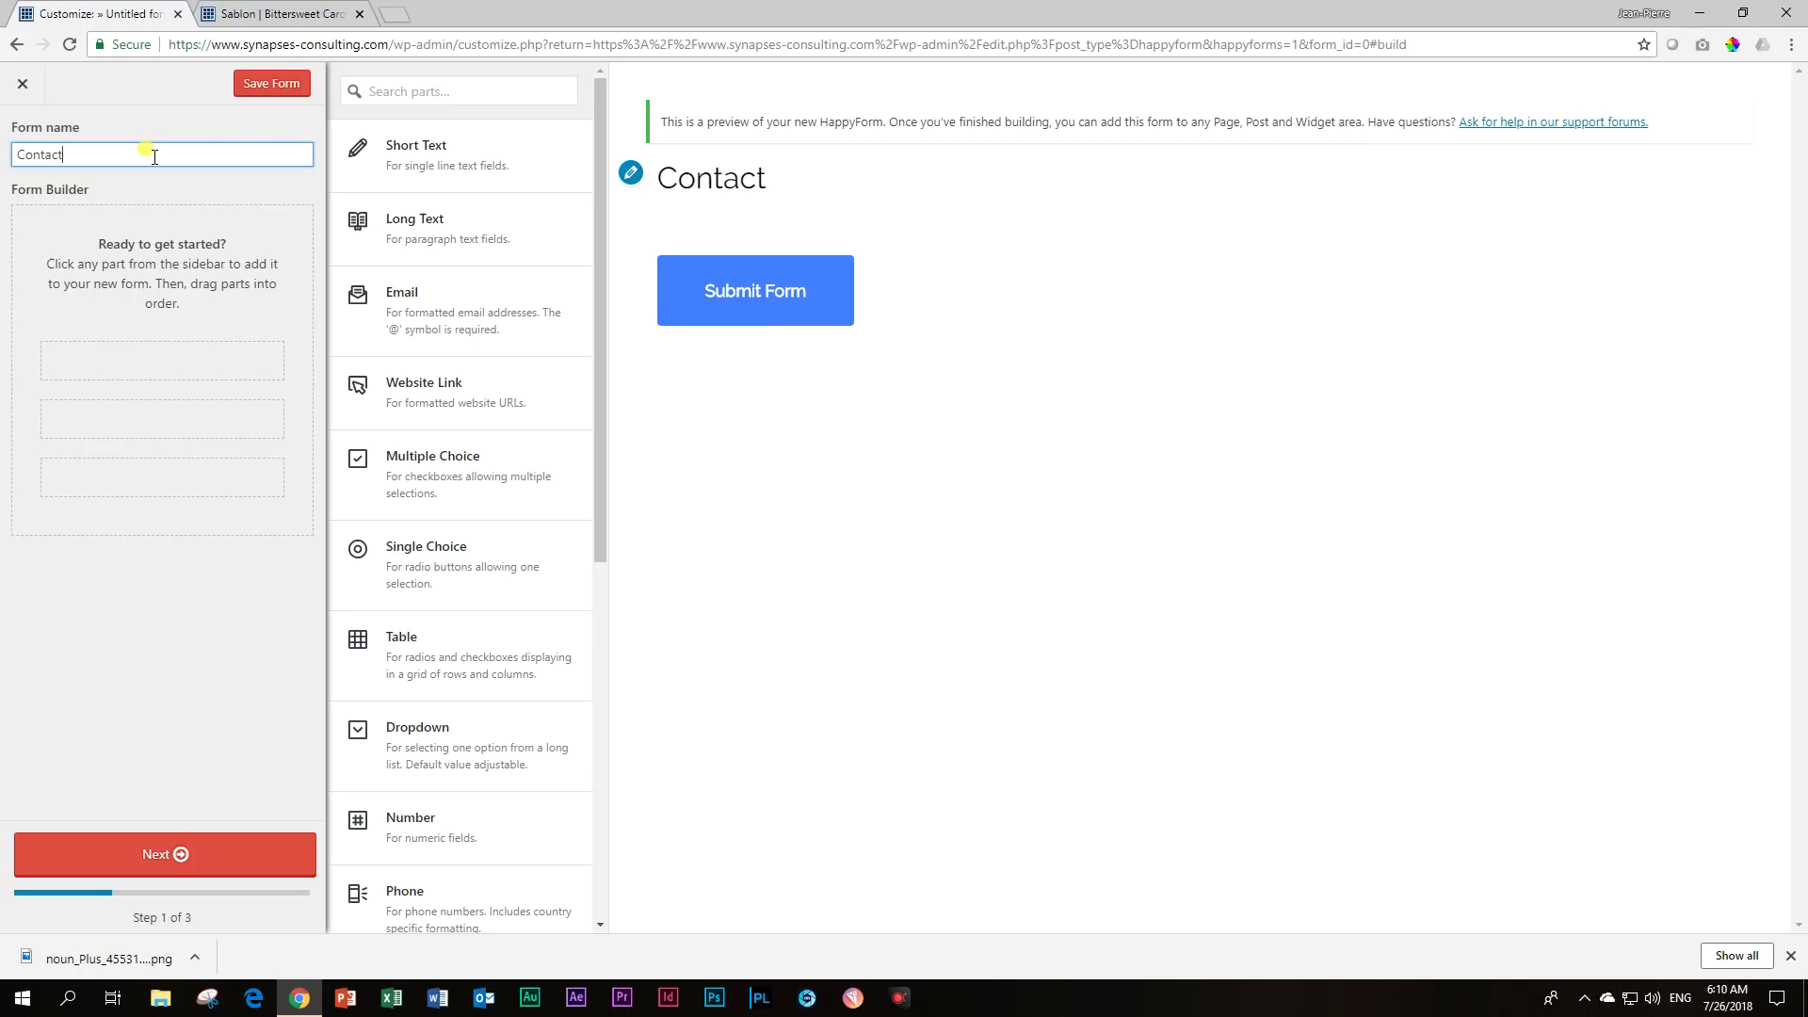
type("Us")
Add a Short Text field titled 'Name'.
left_click(455, 160)
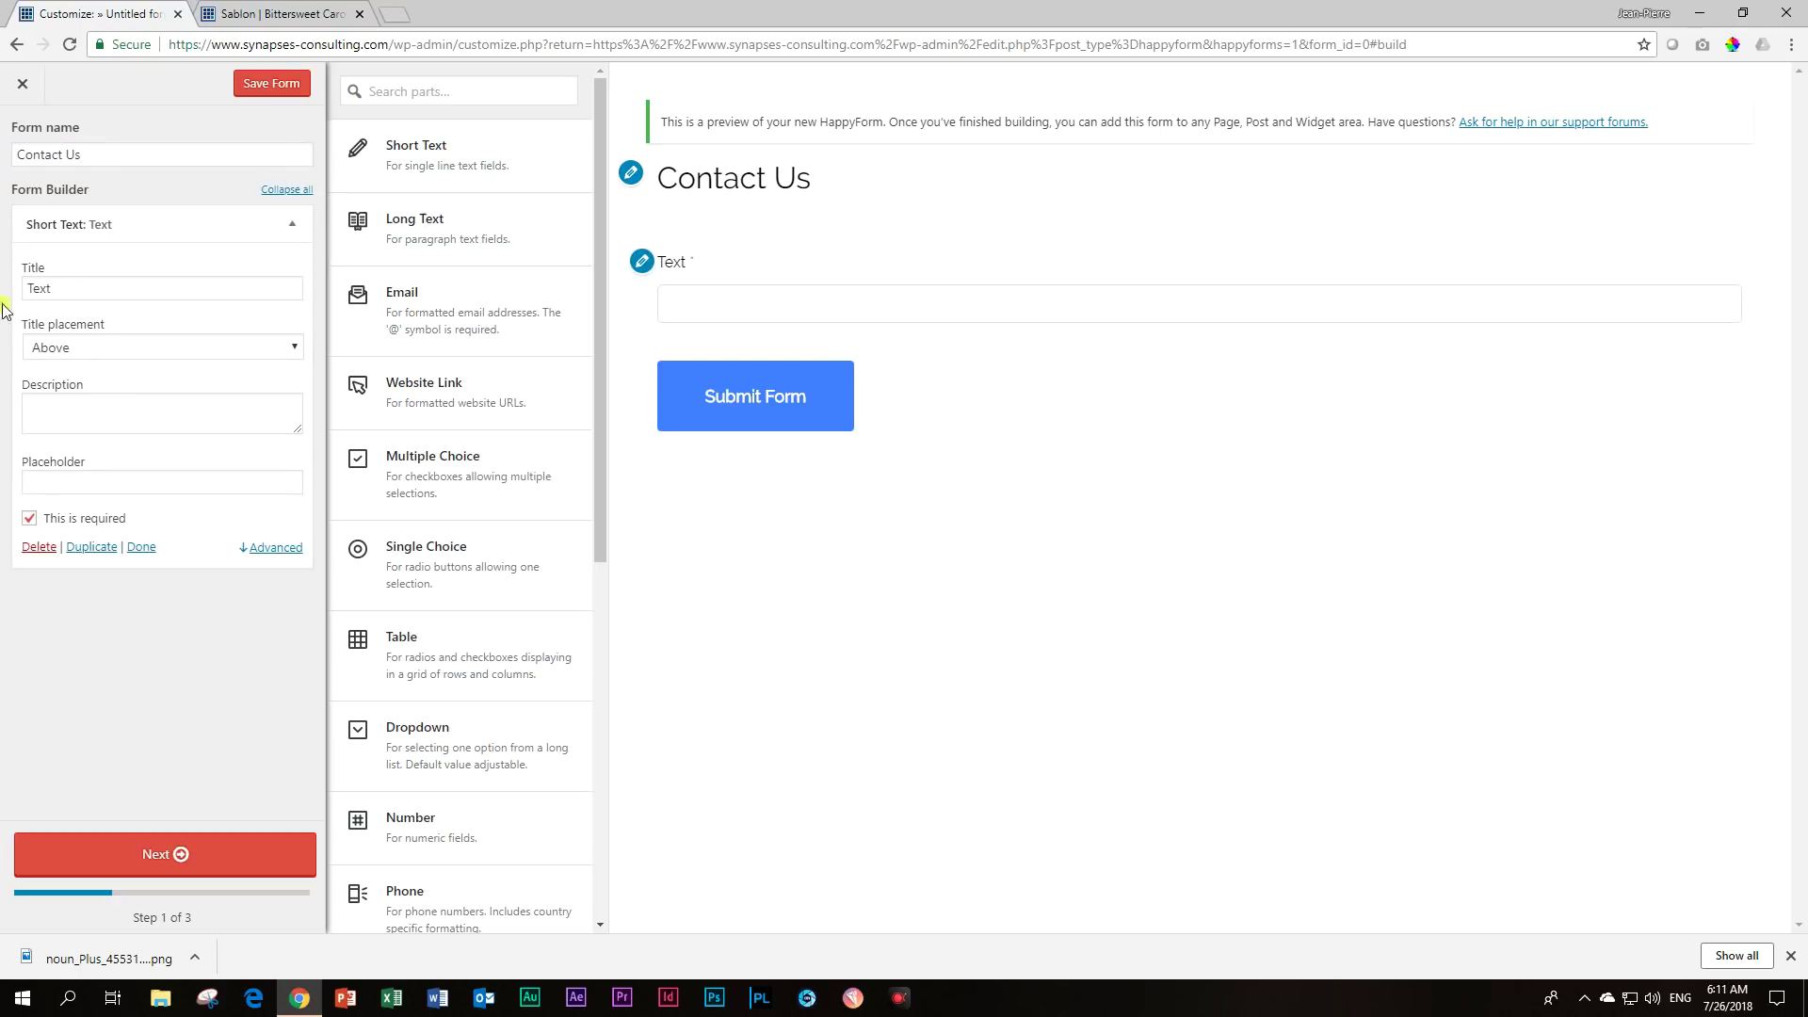
left_click_drag(51, 289, 0, 299)
type("Name")
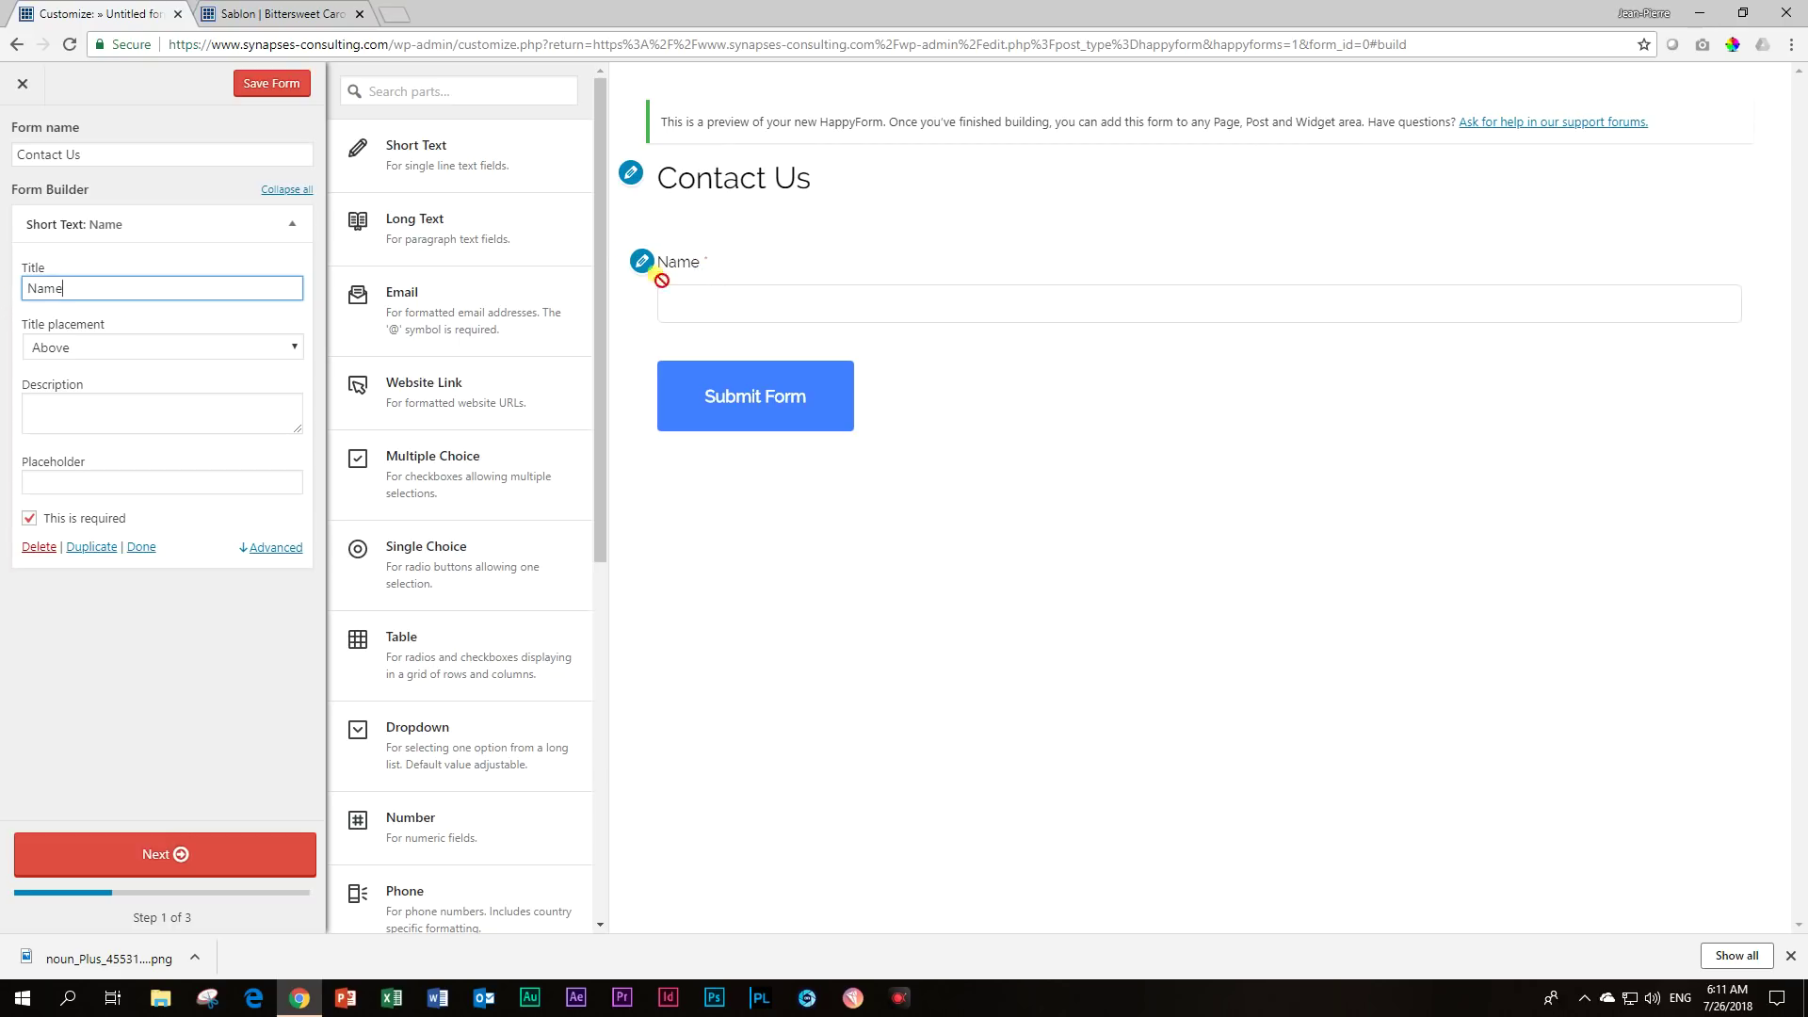
Try the Name title placements (left, below, inside), settling on Display as placeholder.
left_click(296, 348)
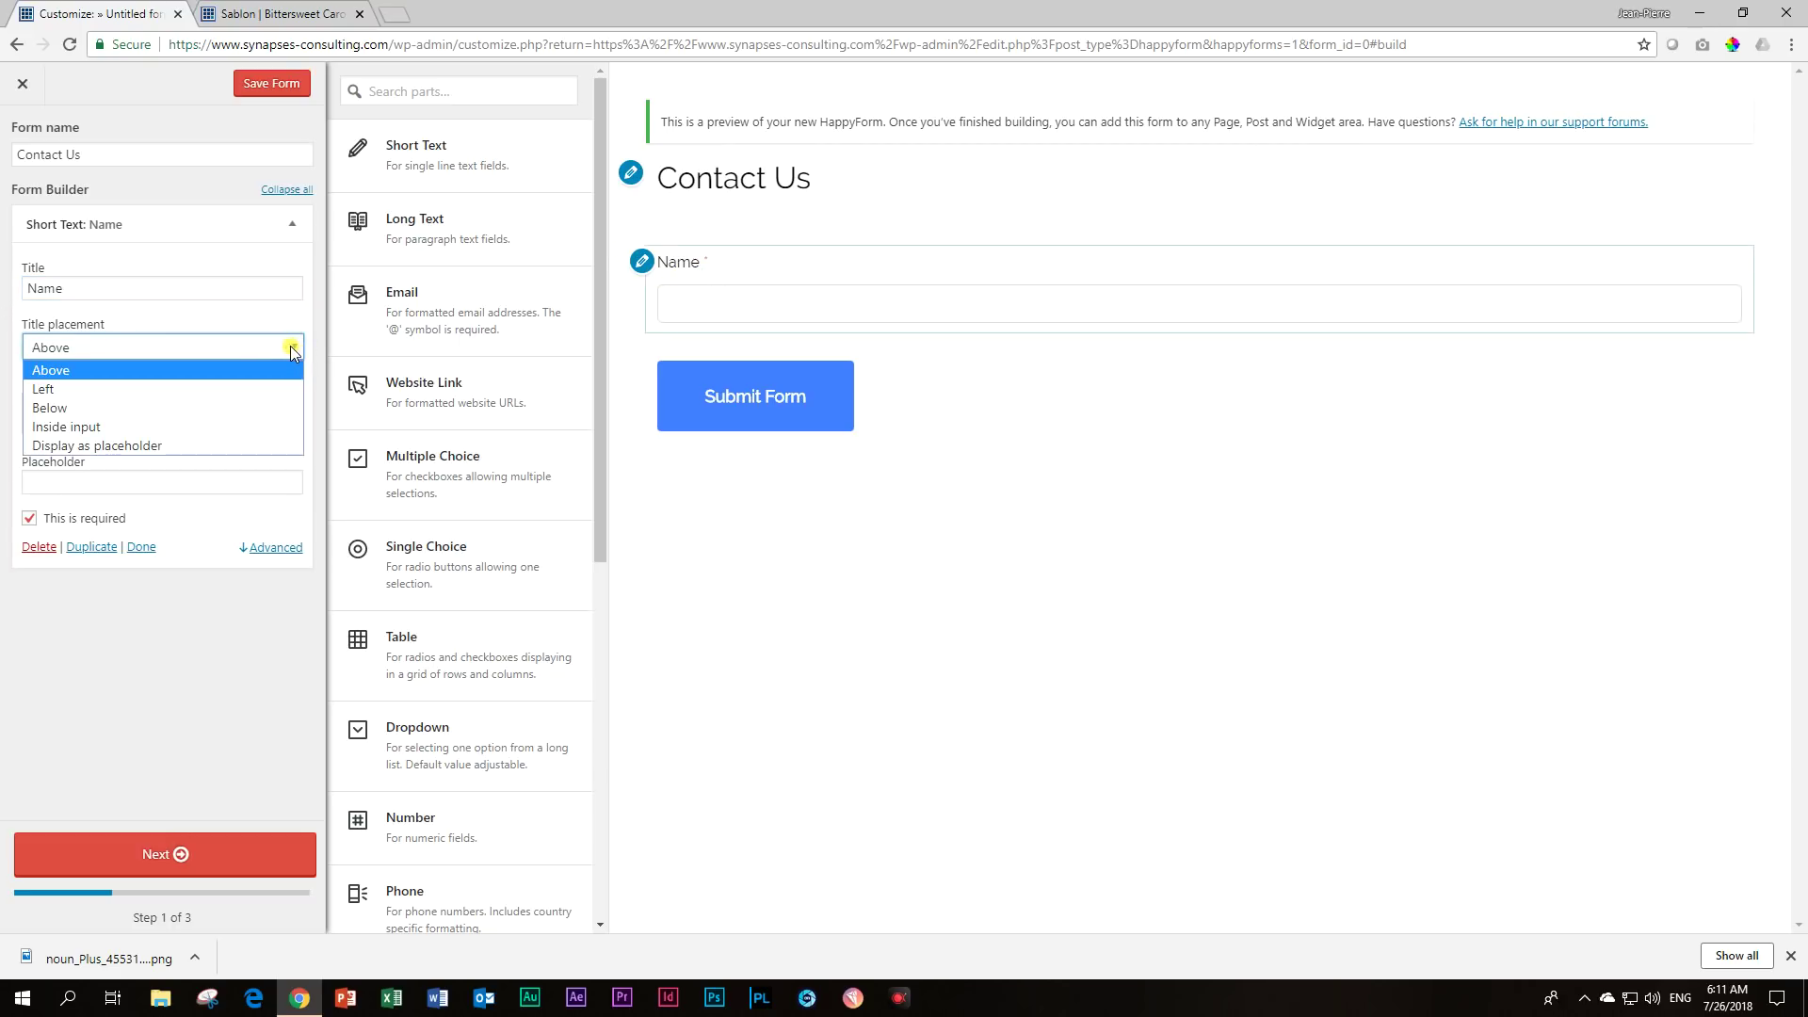
left_click(226, 387)
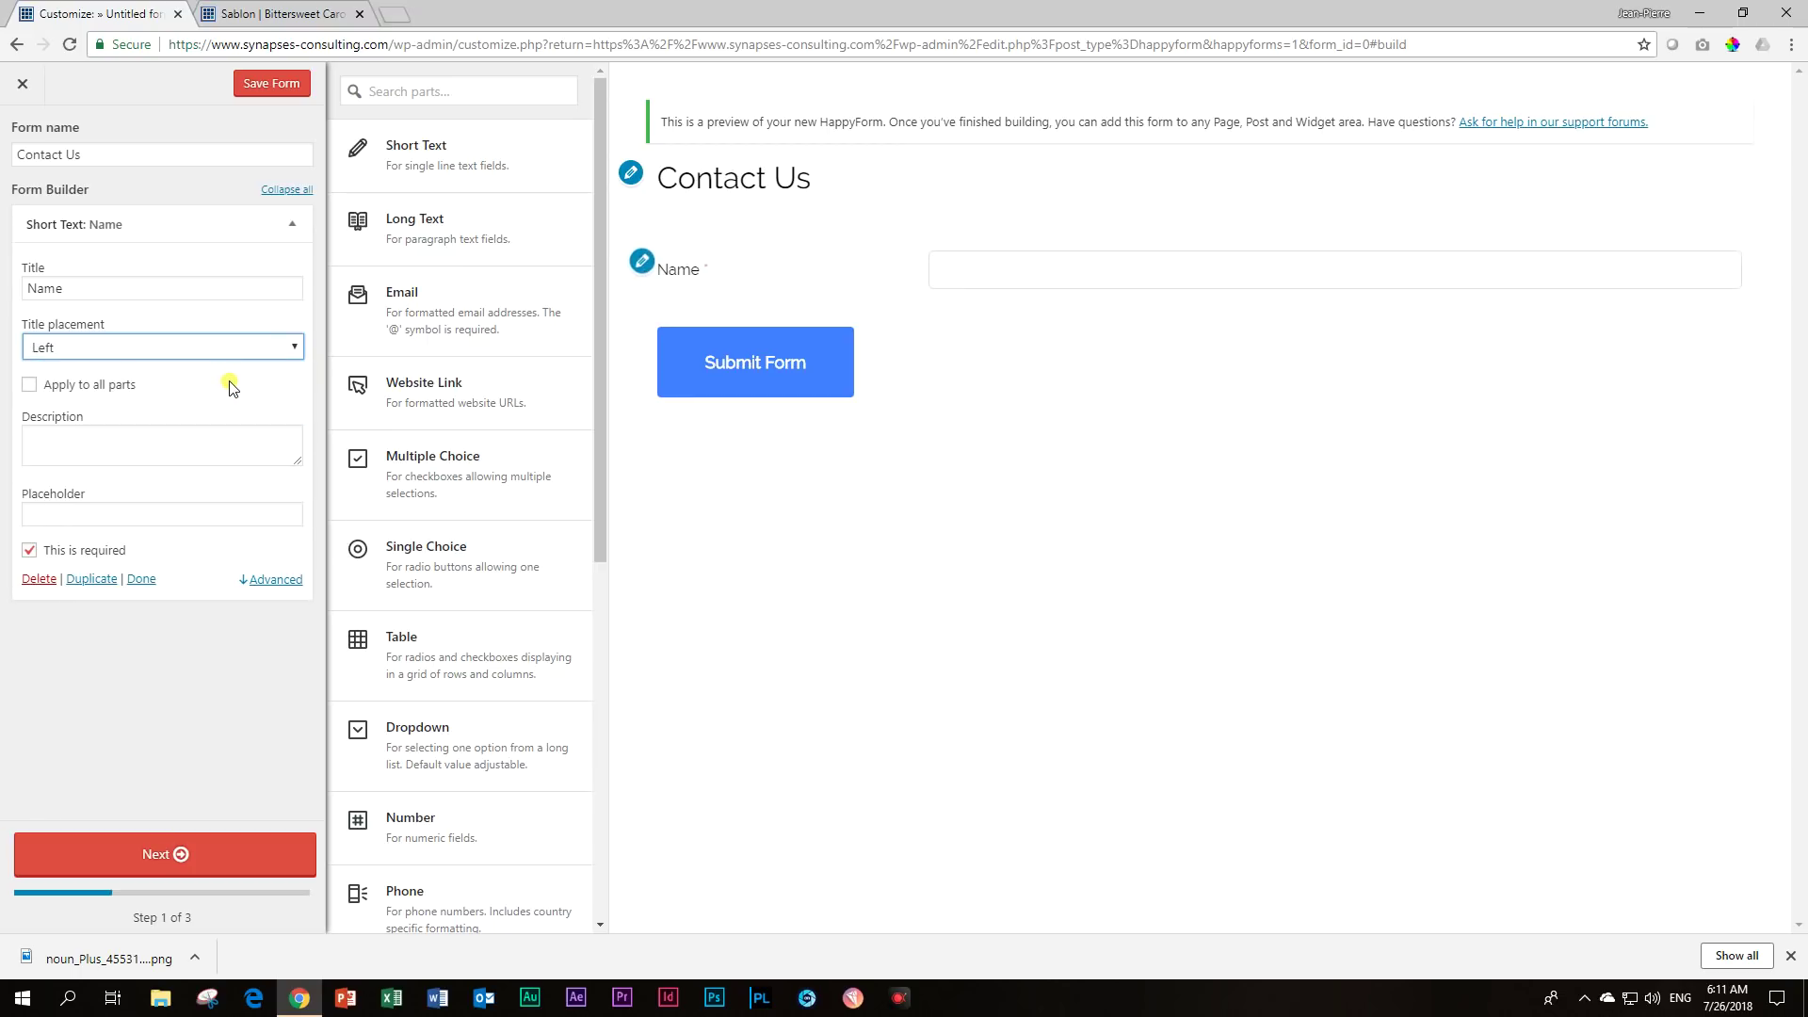
left_click(280, 349)
left_click(222, 409)
left_click(294, 349)
left_click(236, 428)
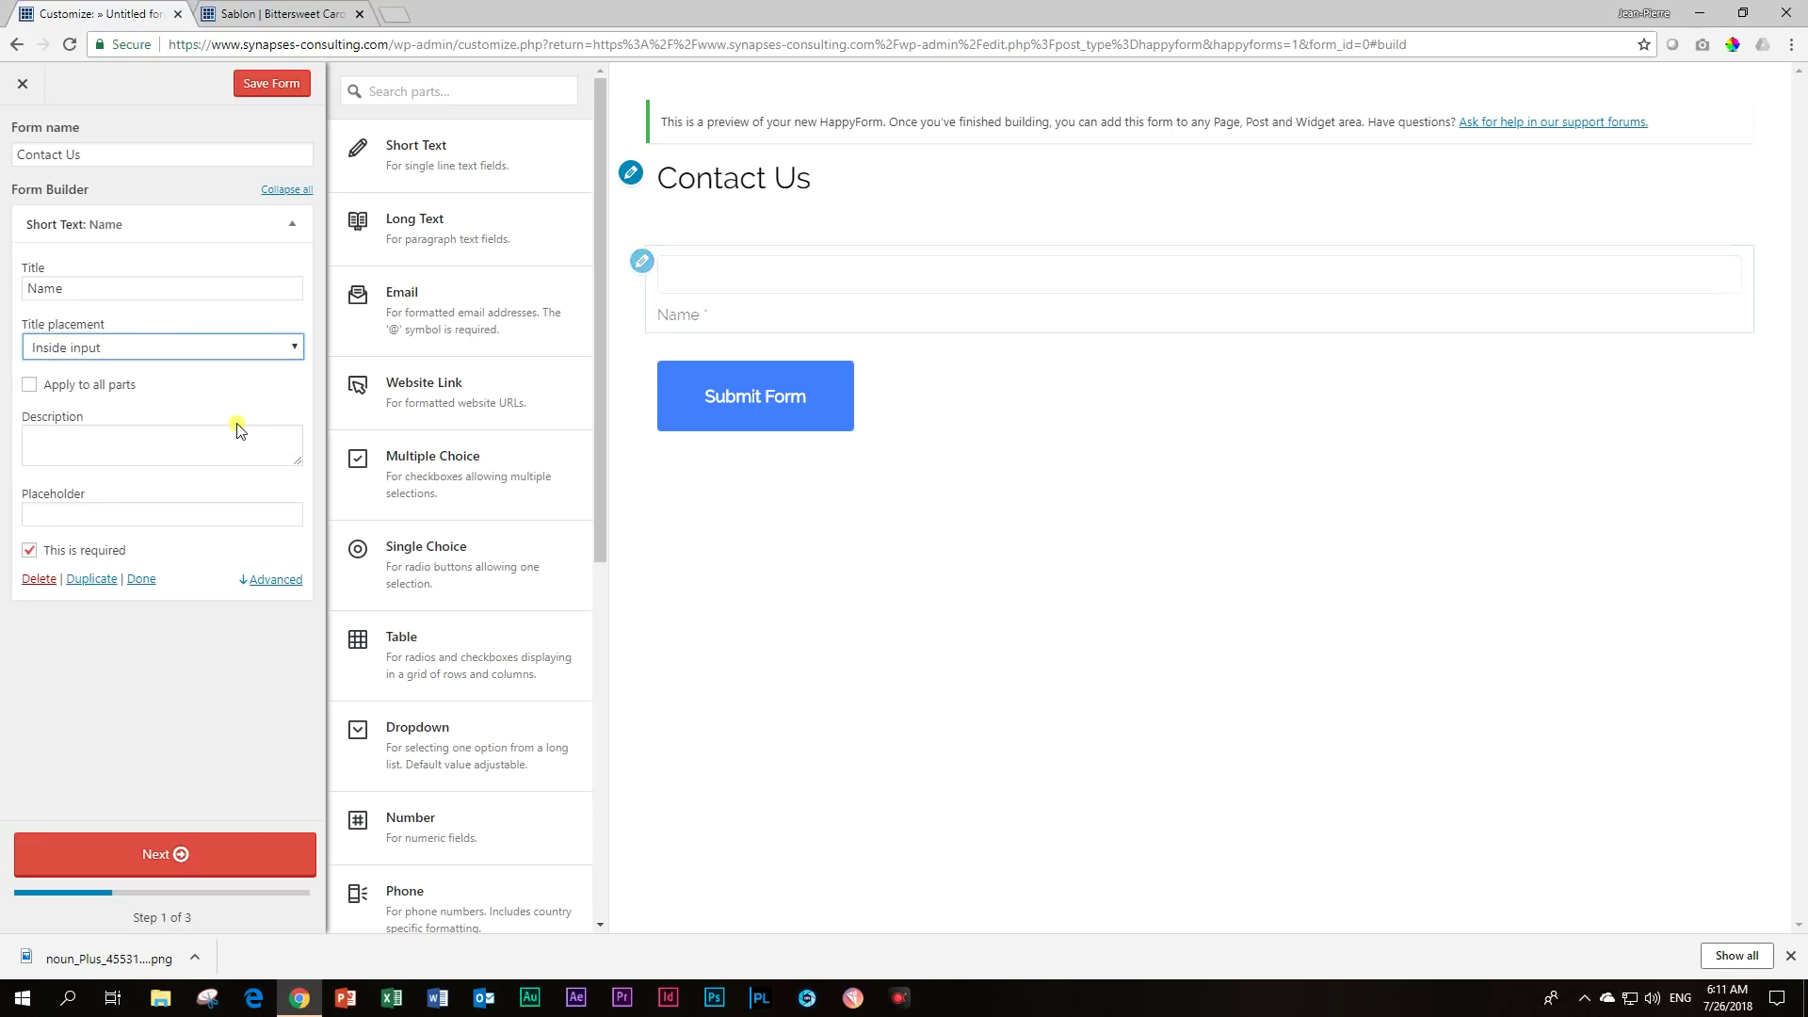
left_click(291, 348)
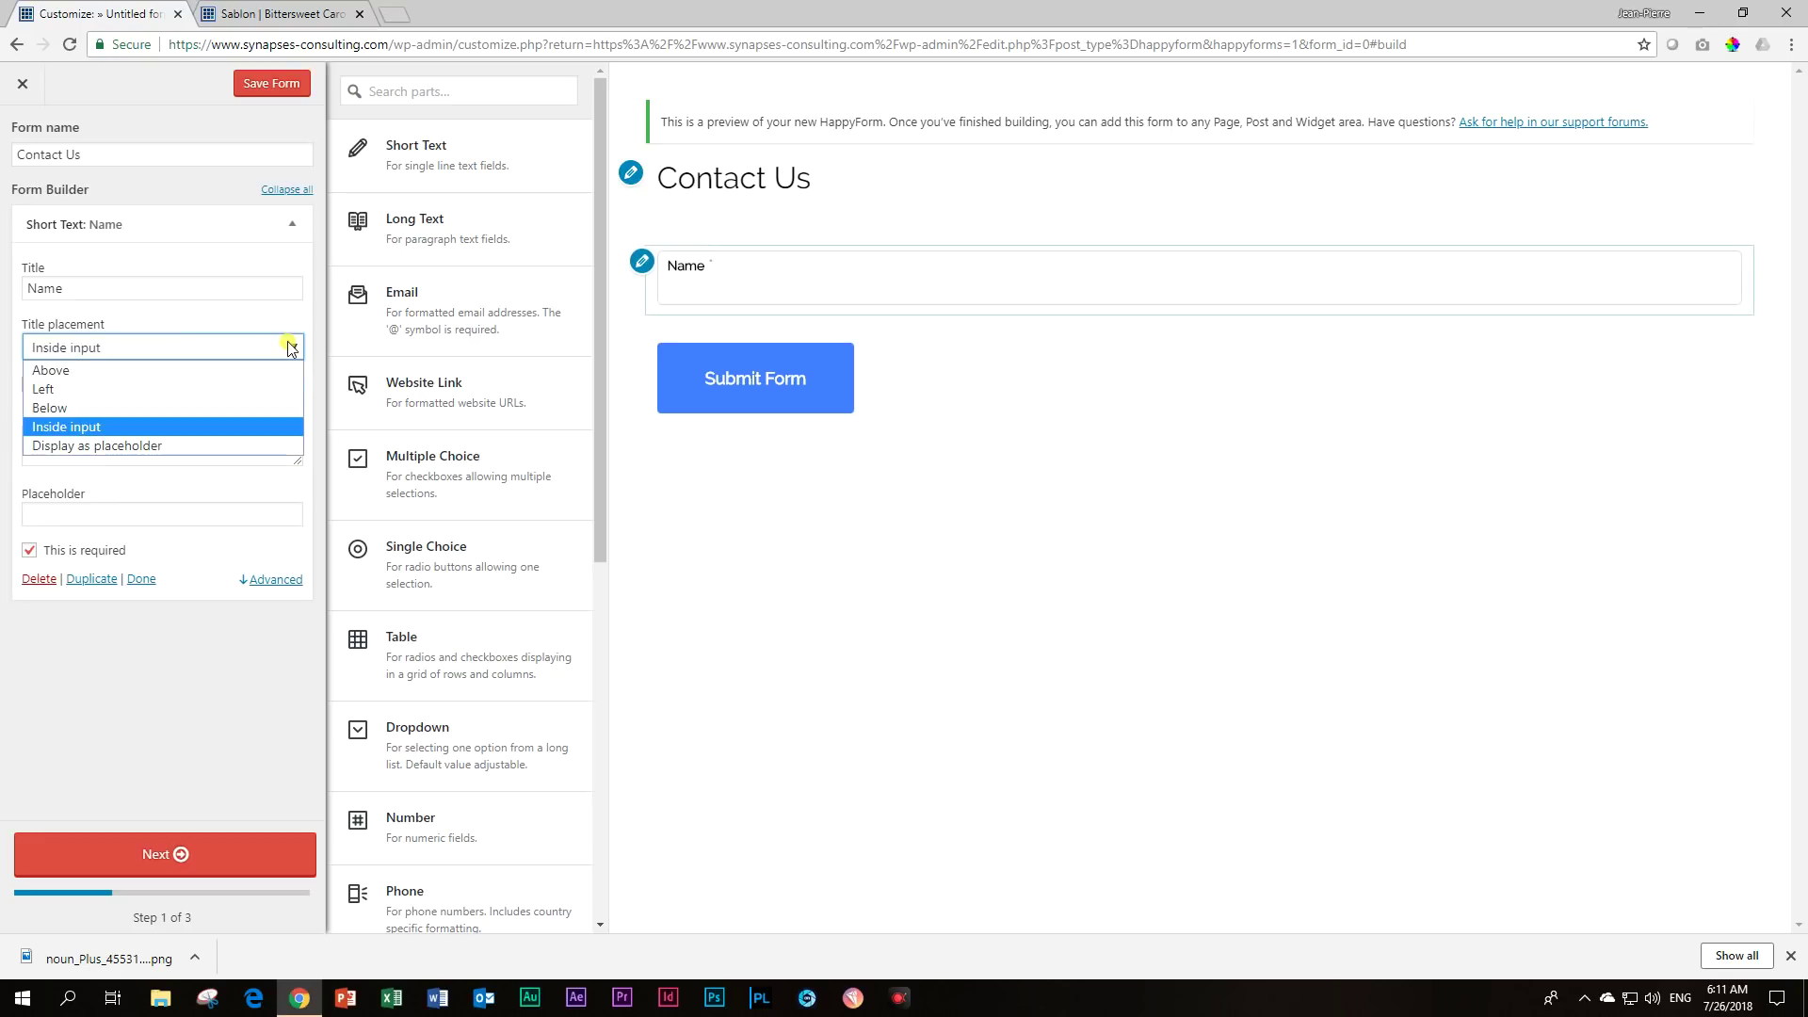
left_click(201, 445)
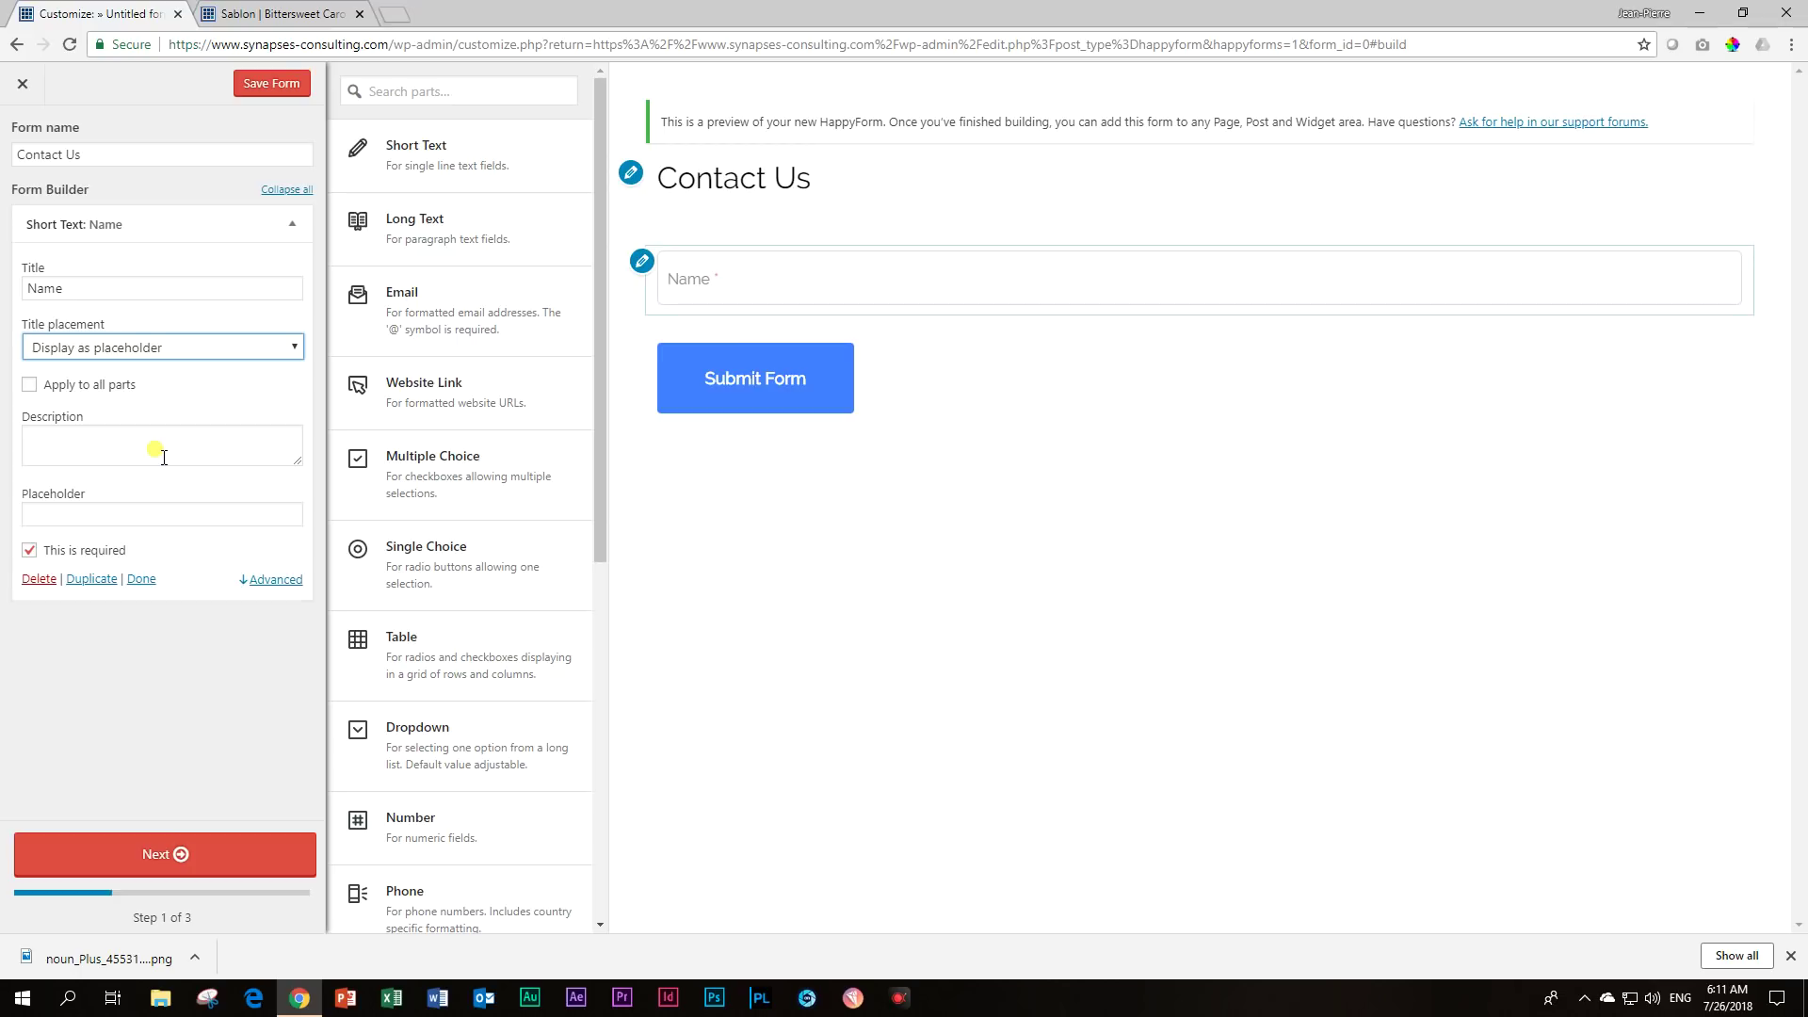
Add an Email field with its title displayed as a placeholder.
left_click(449, 334)
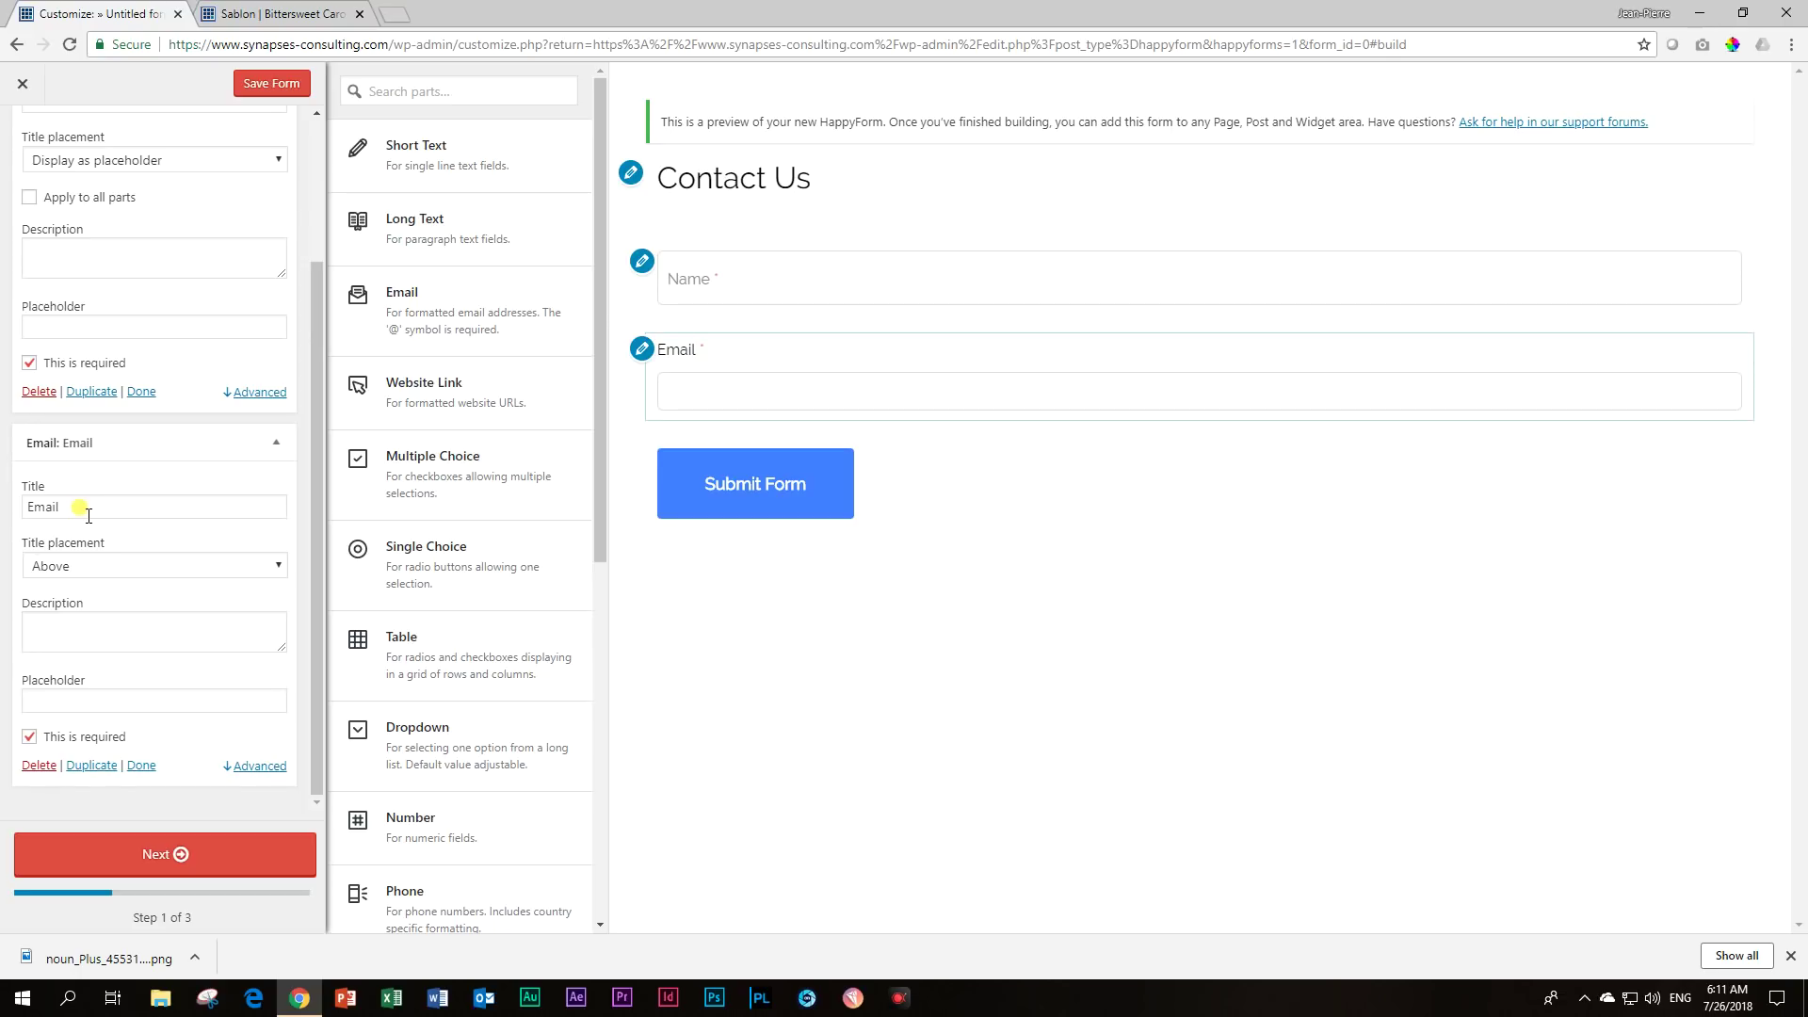
left_click(91, 565)
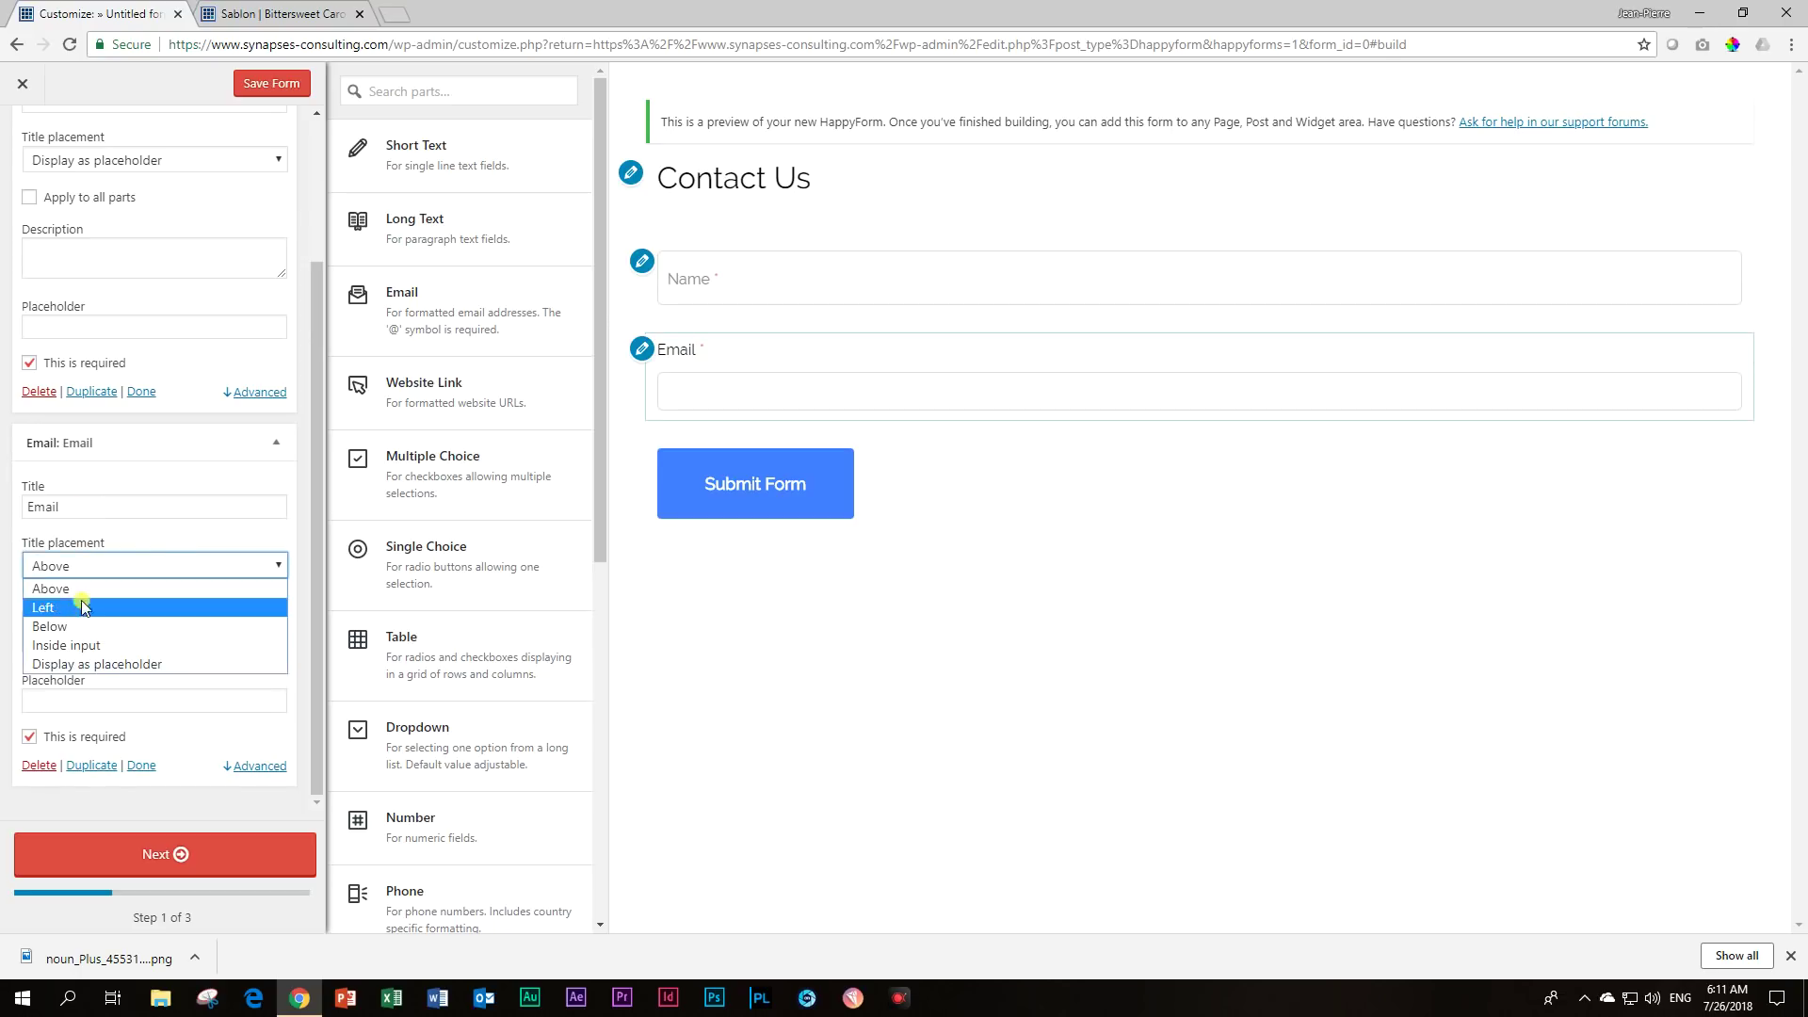
left_click(87, 665)
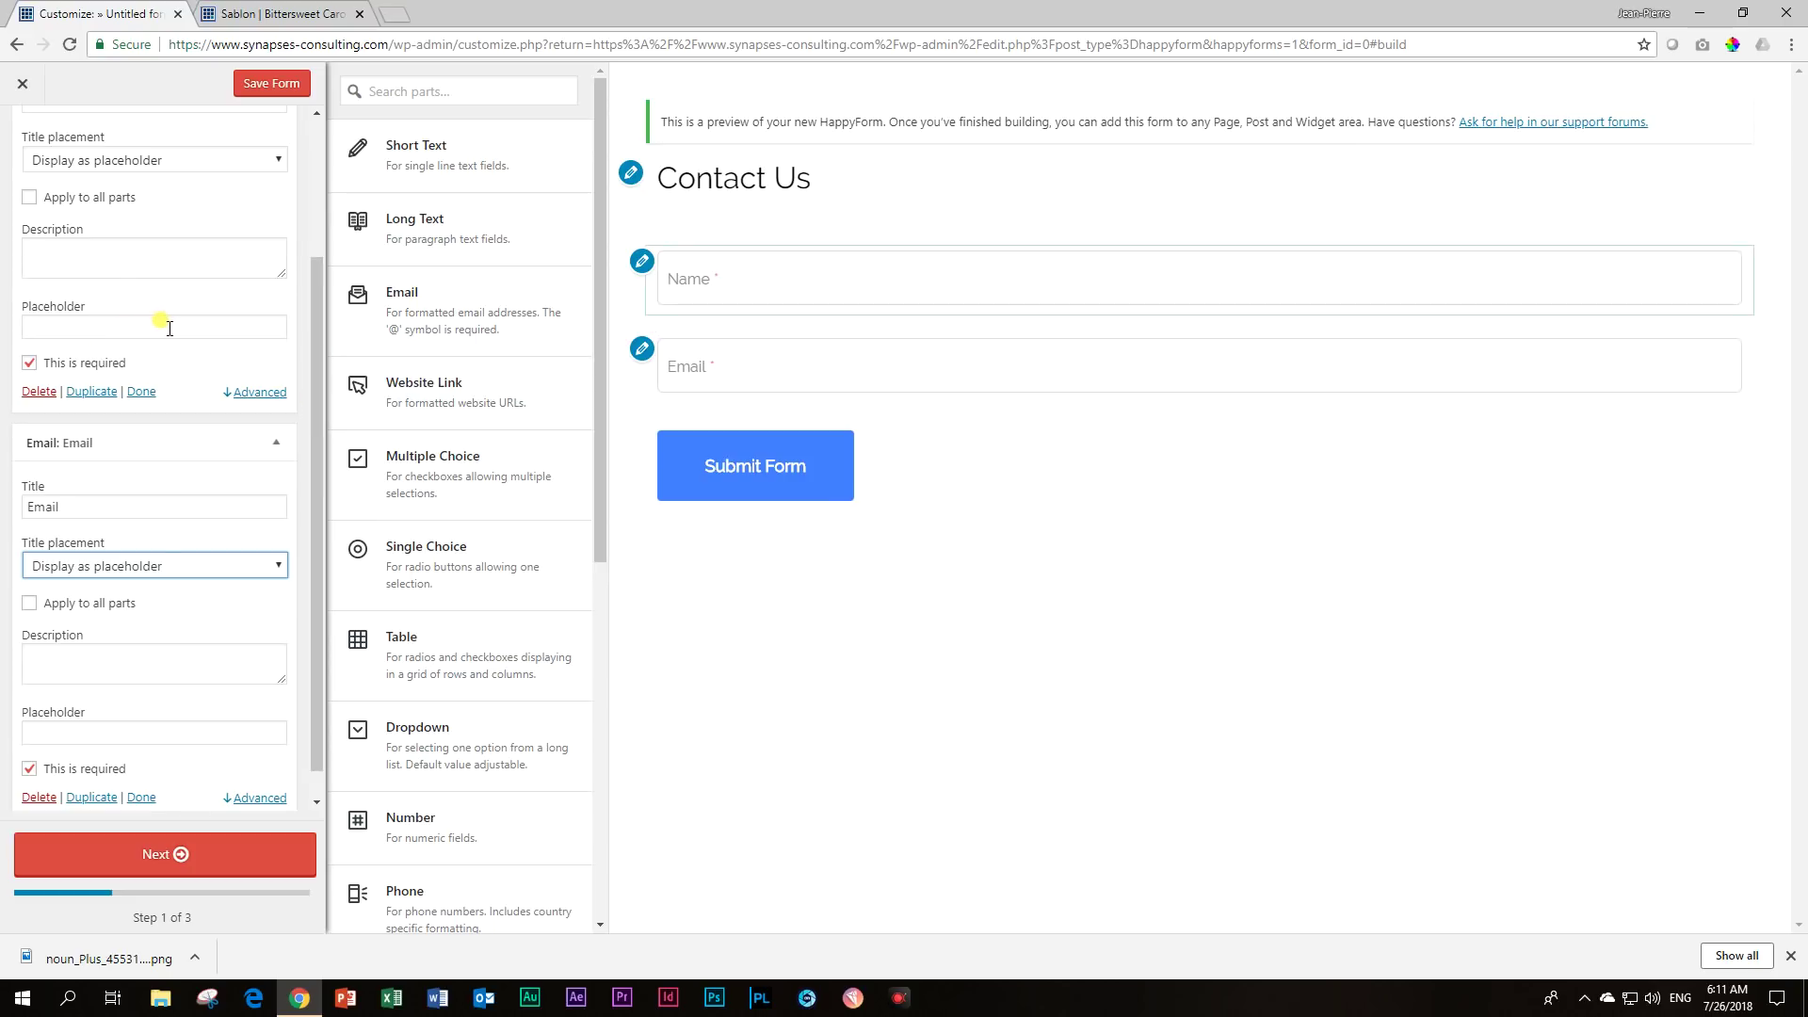
Set both the Name and Email fields to Half width so they sit side by side.
scroll(161, 323, "up", 2)
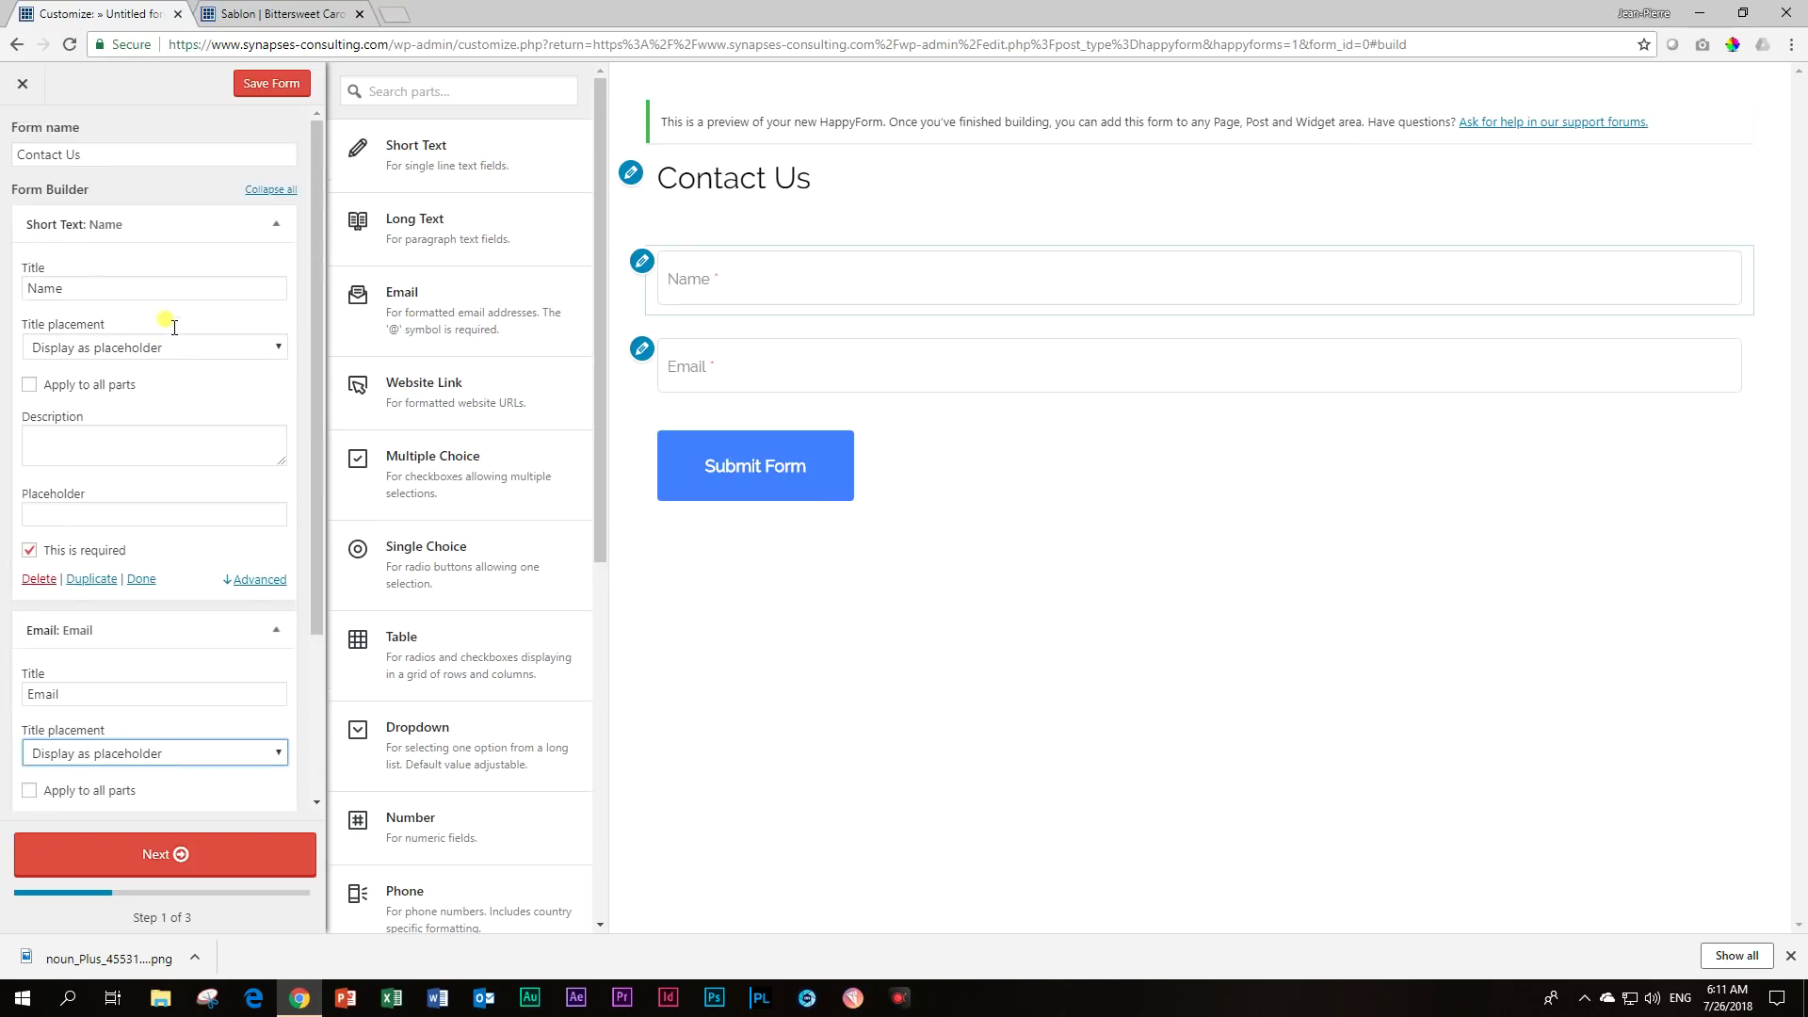
left_click(254, 581)
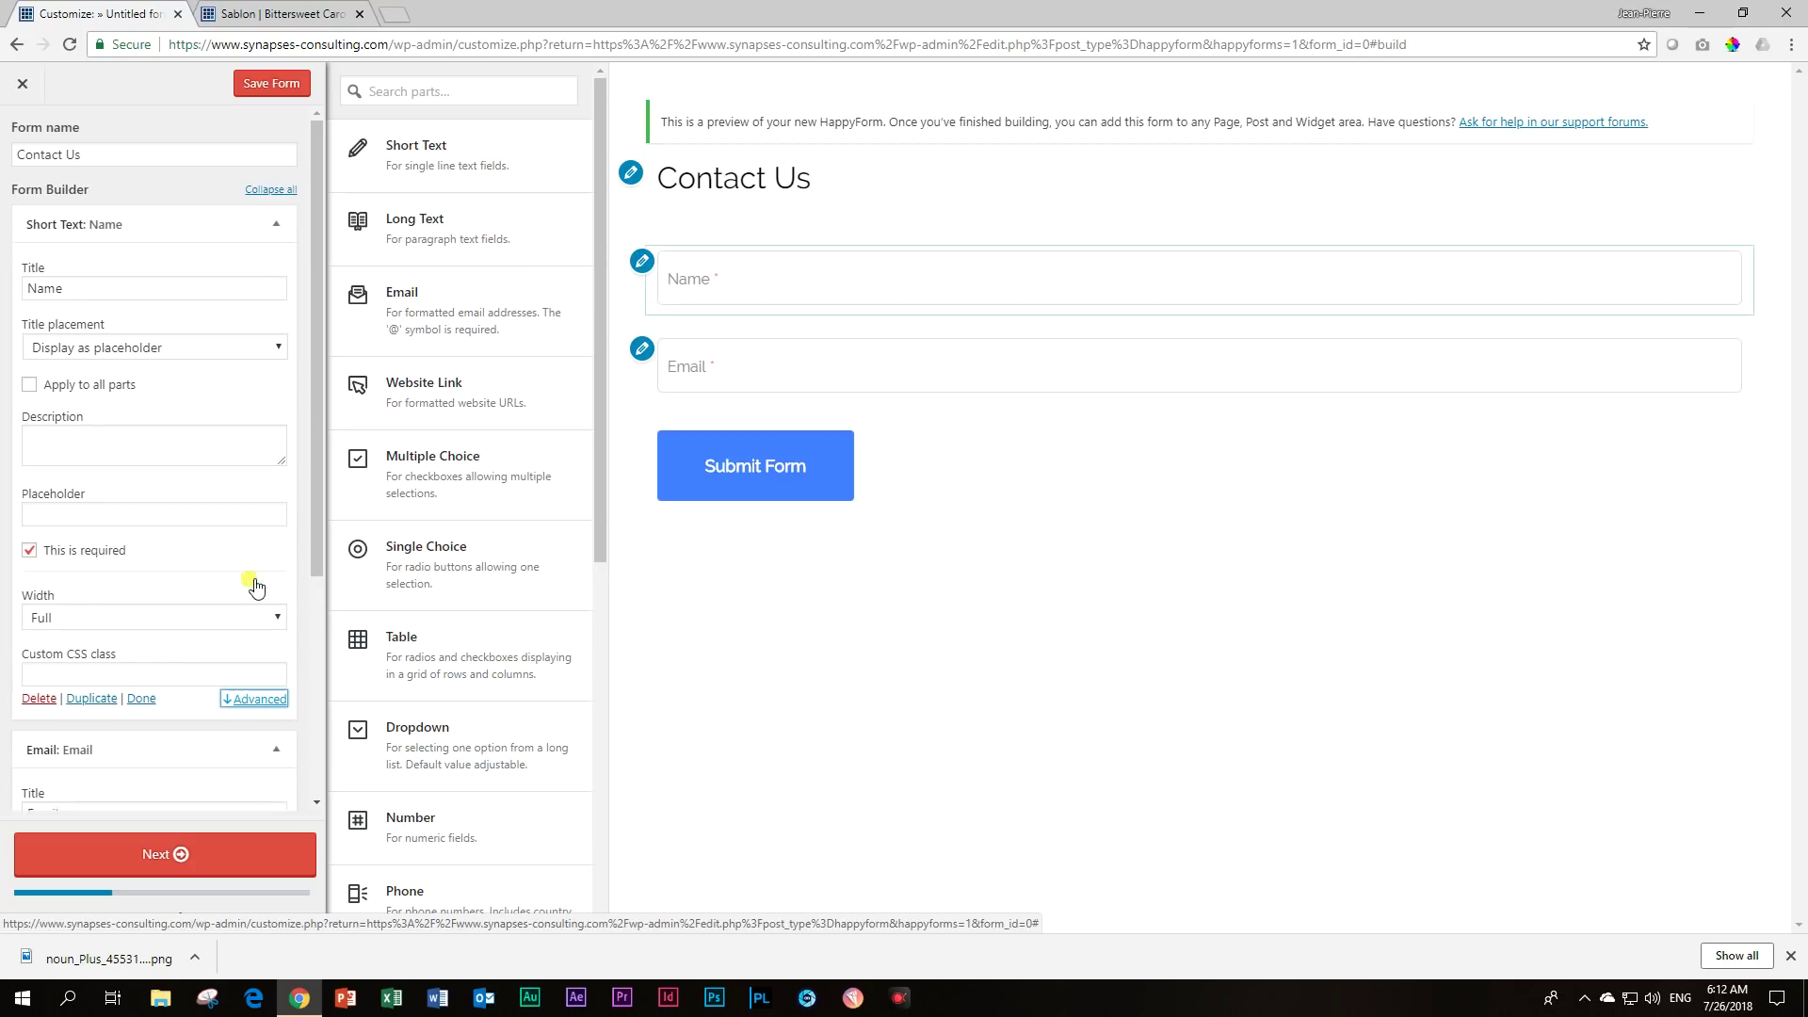
left_click(106, 617)
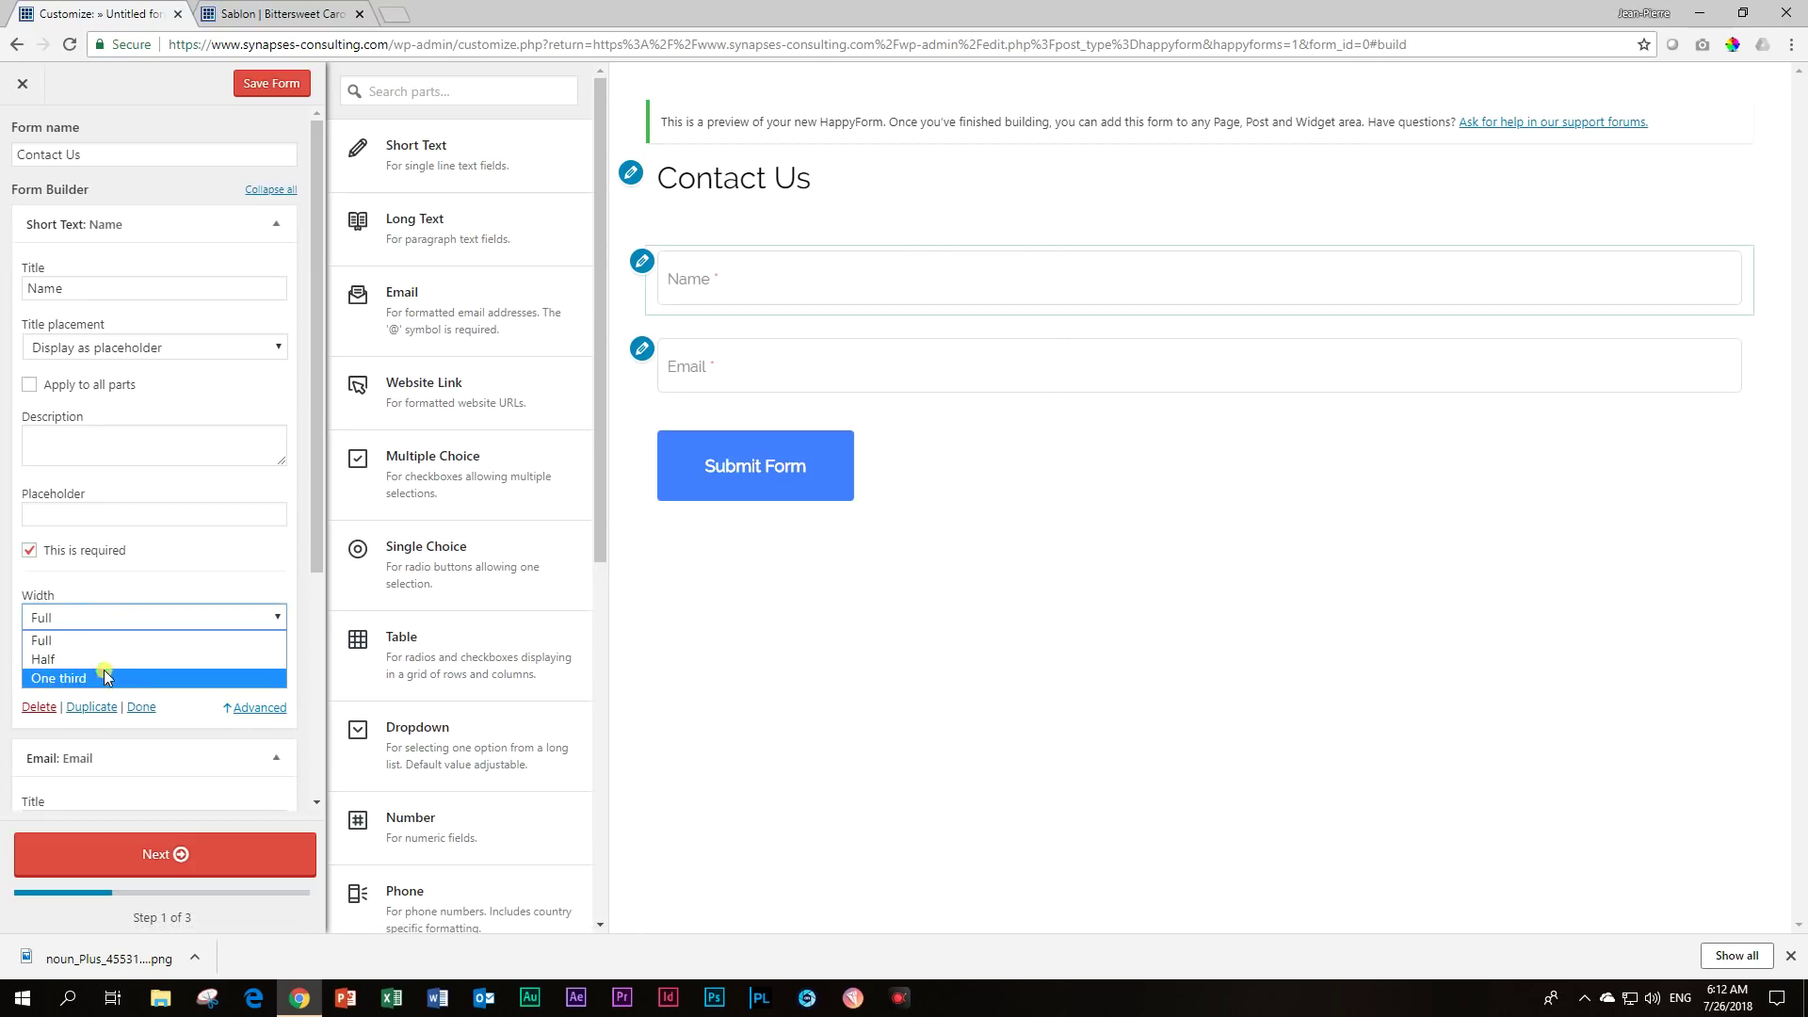
left_click(100, 659)
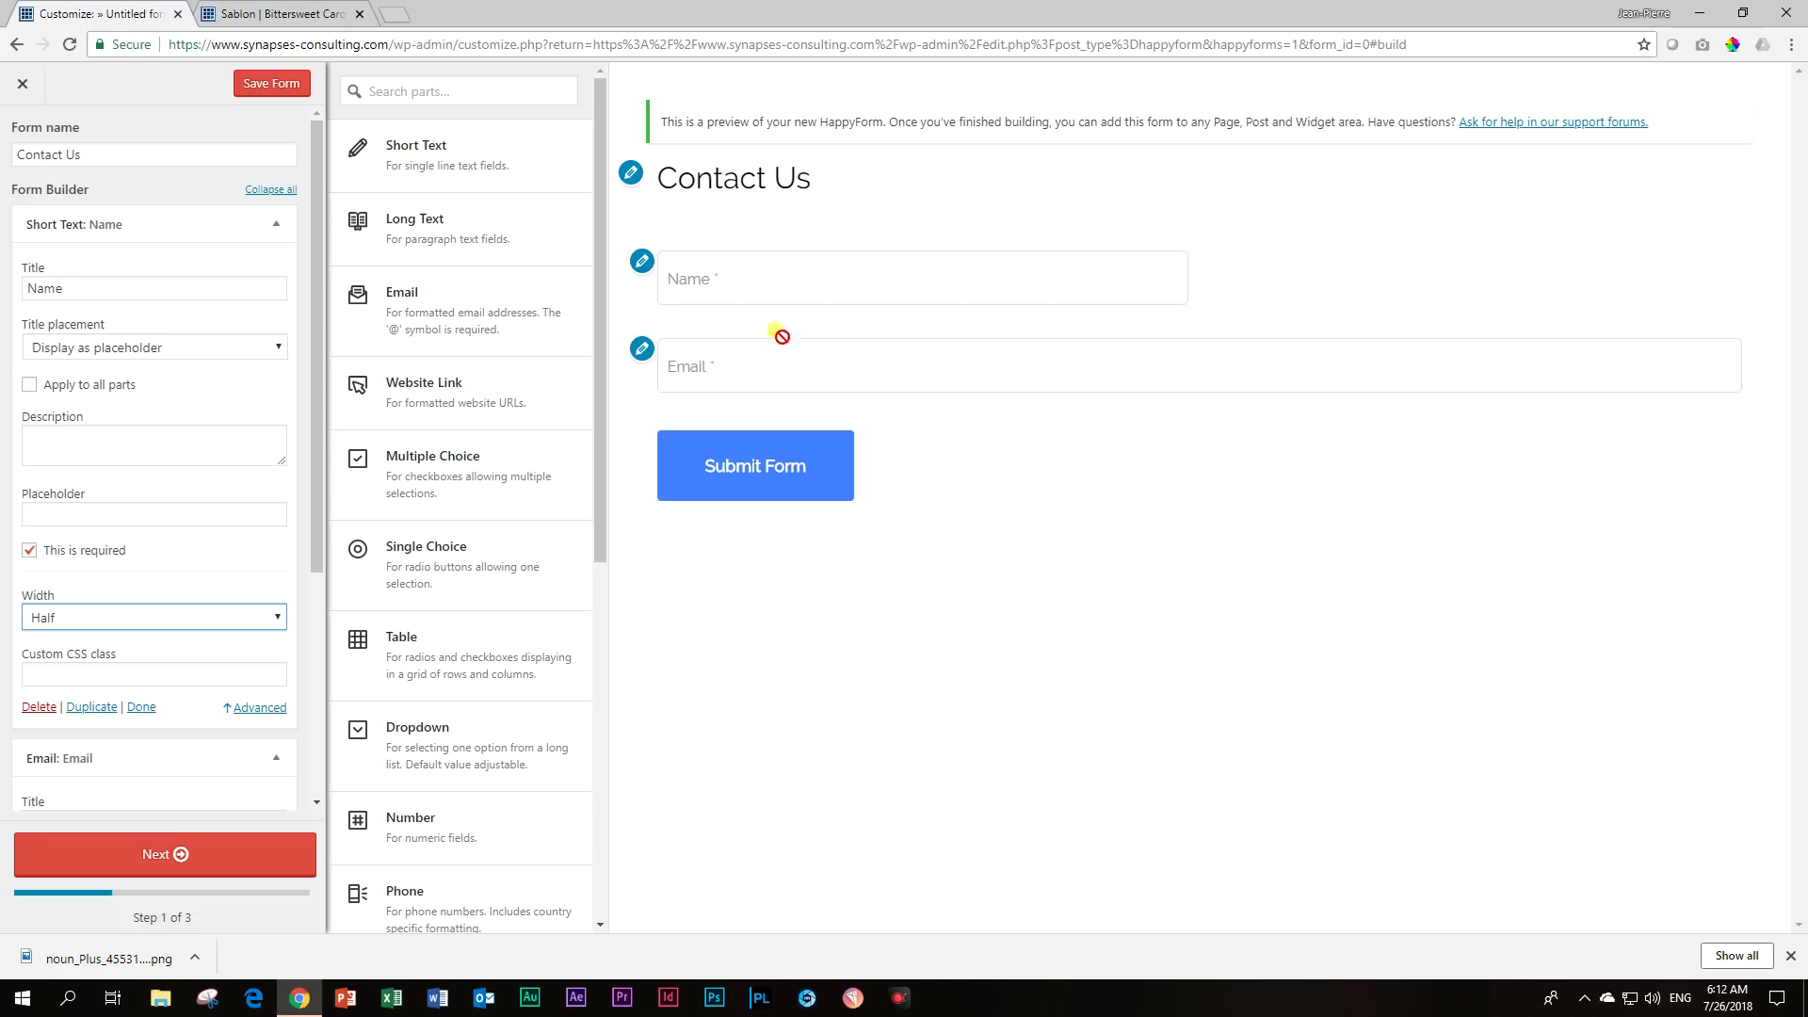
scroll(148, 372, "down", 3)
scroll(148, 373, "down", 1)
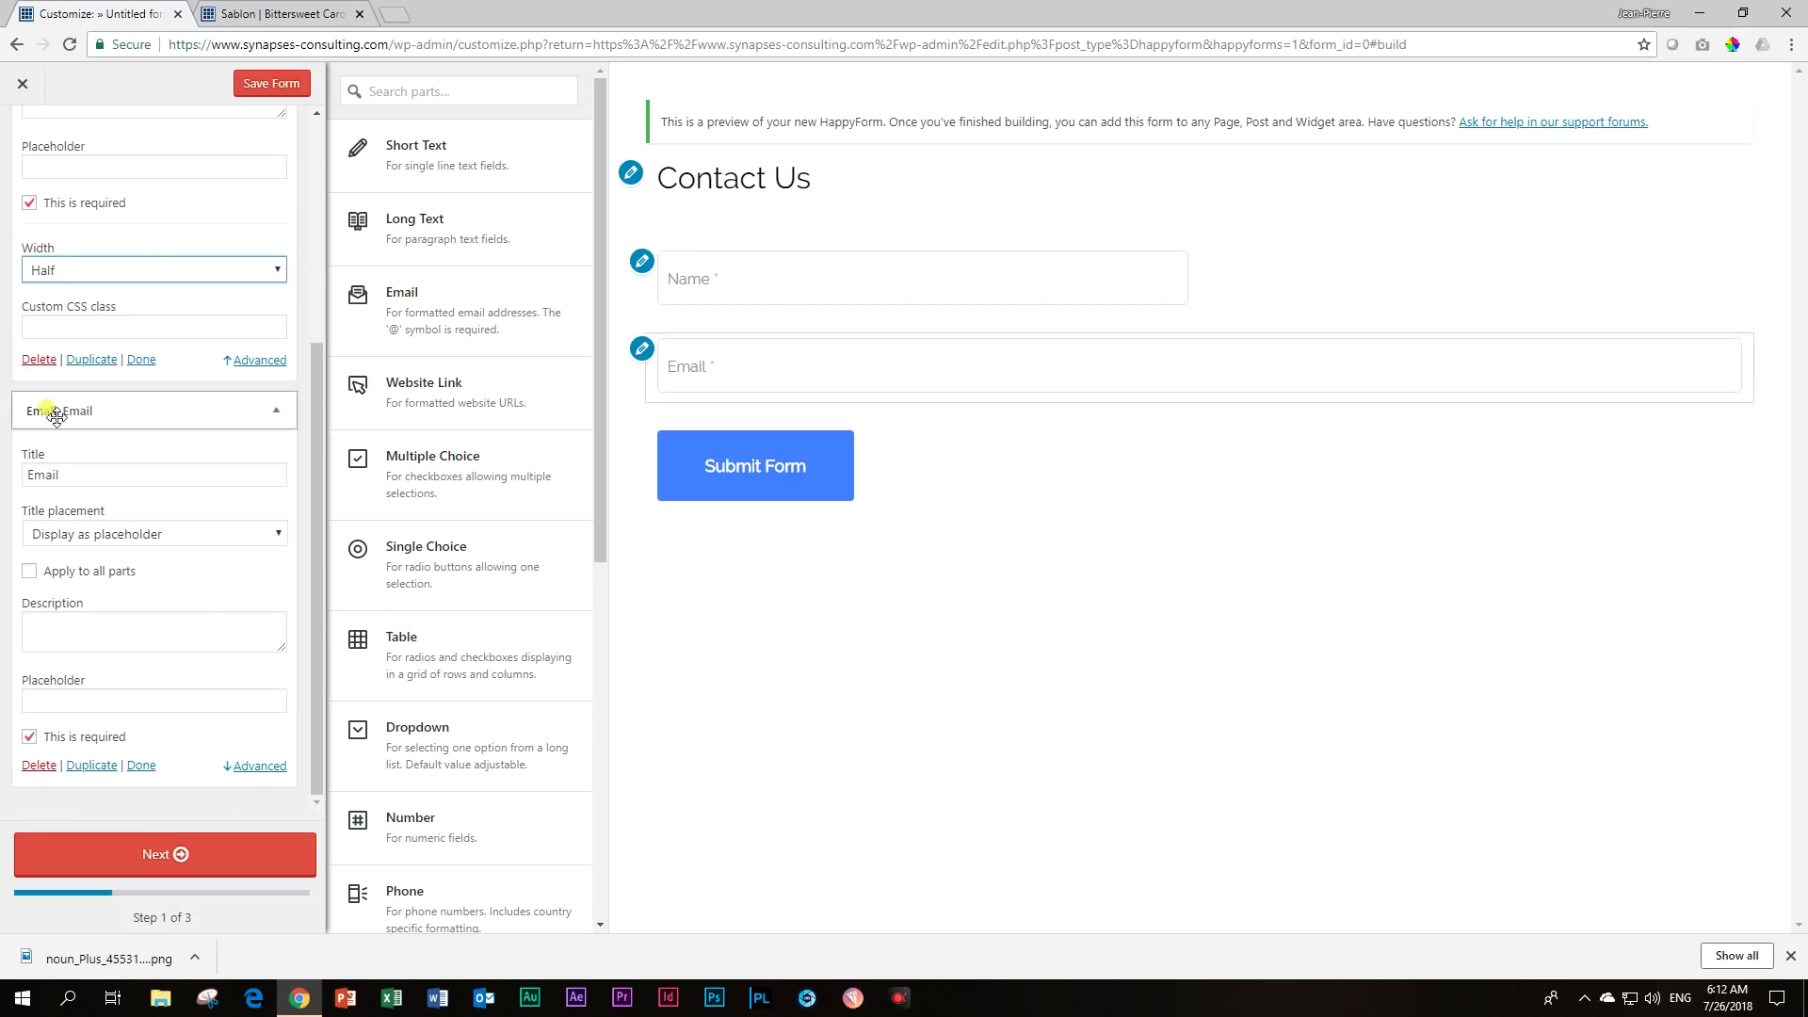
left_click(243, 768)
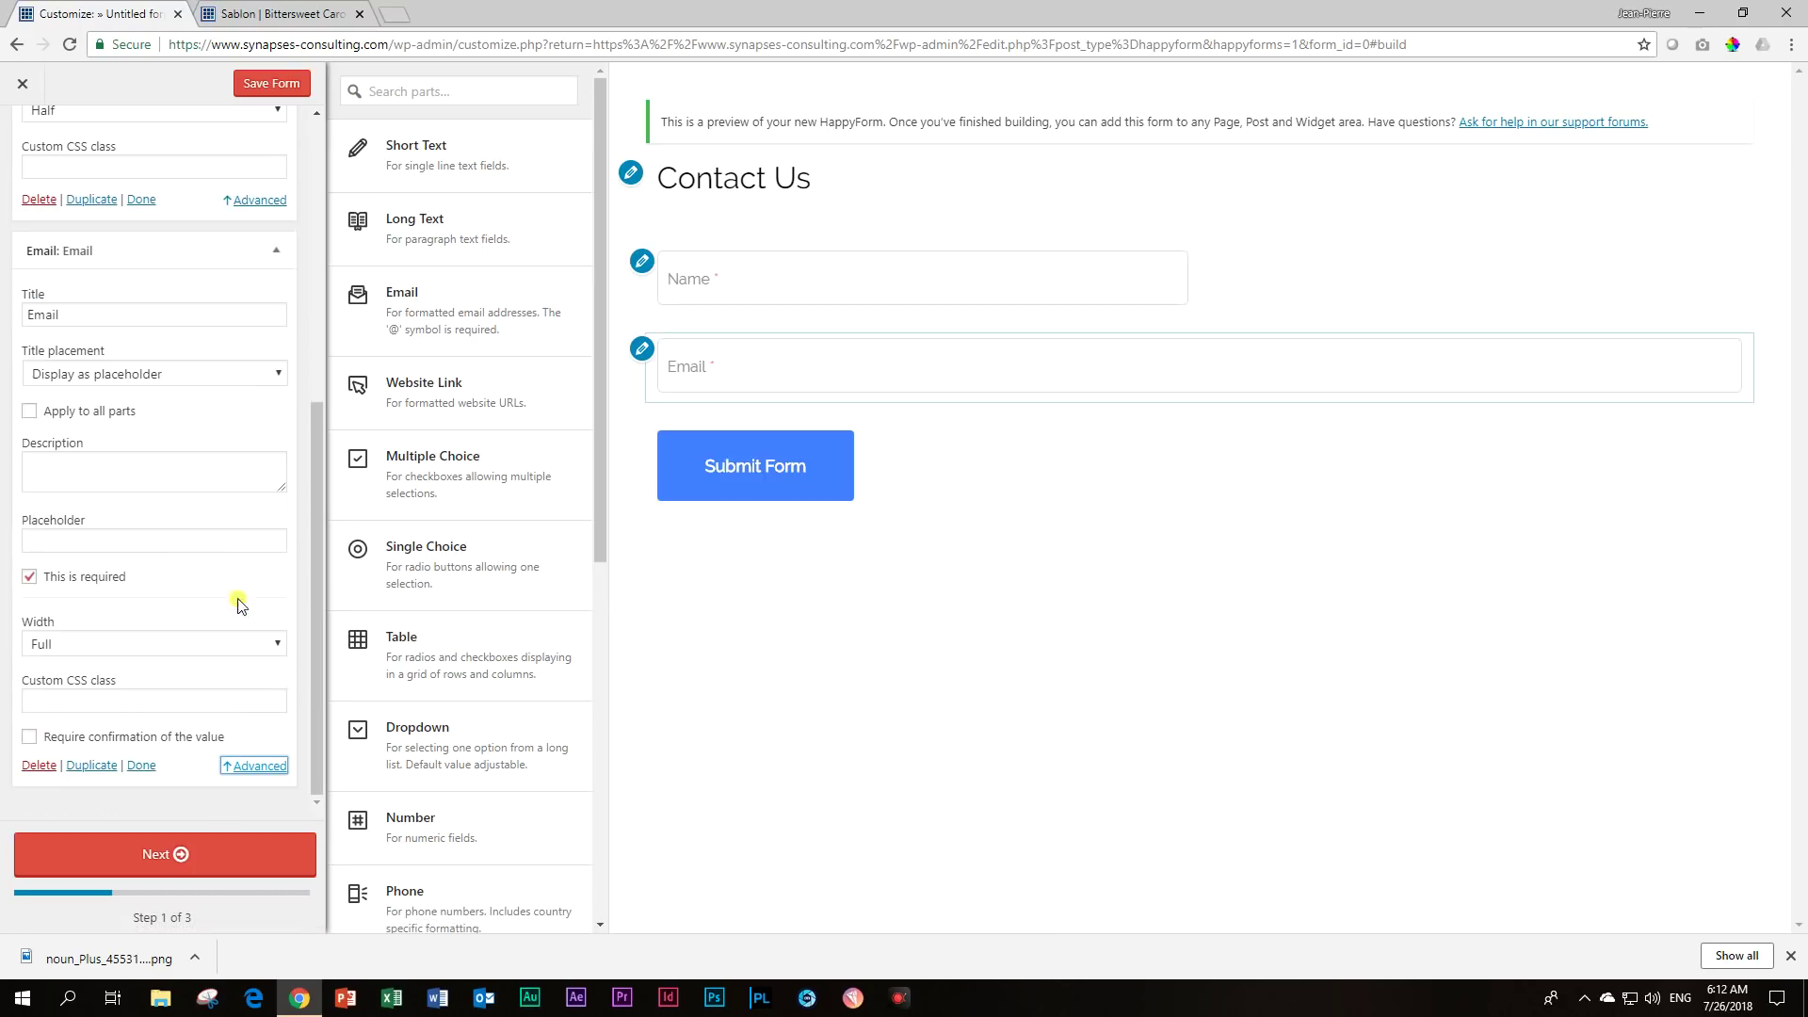
left_click(274, 645)
left_click(226, 685)
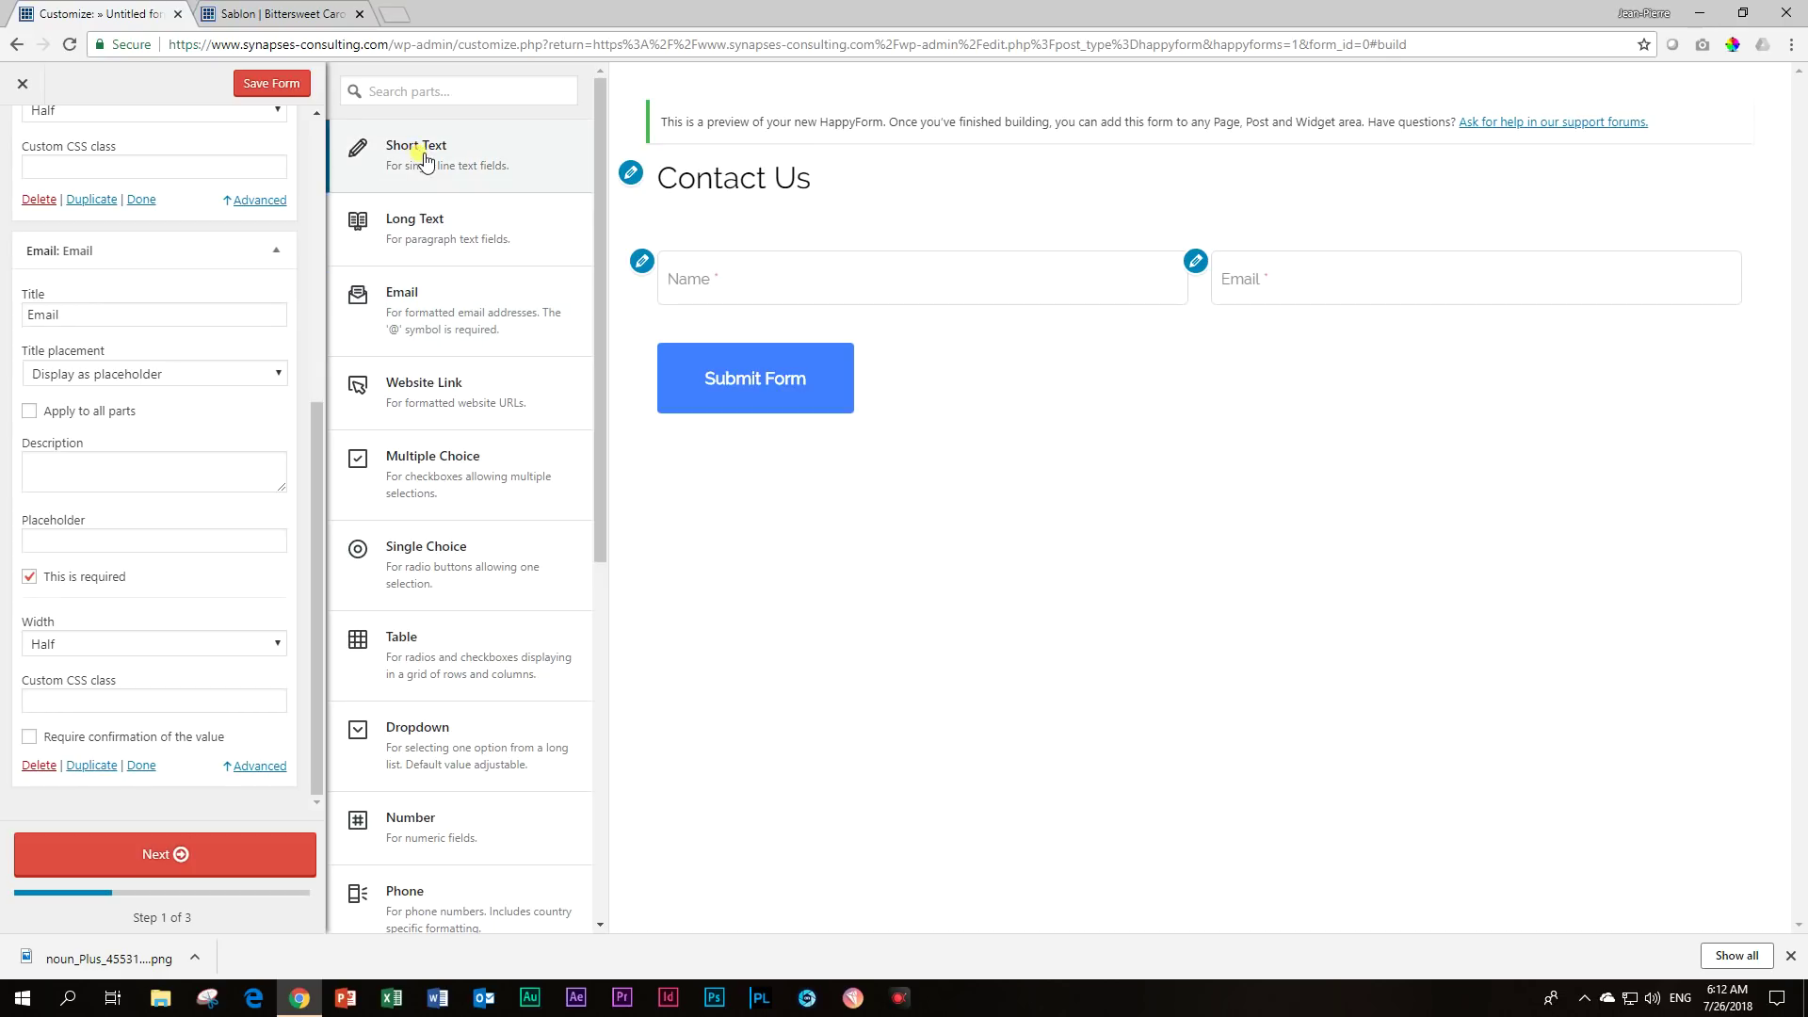
Add a required Short Text 'Subject' field with its title shown as a placeholder.
left_click(422, 160)
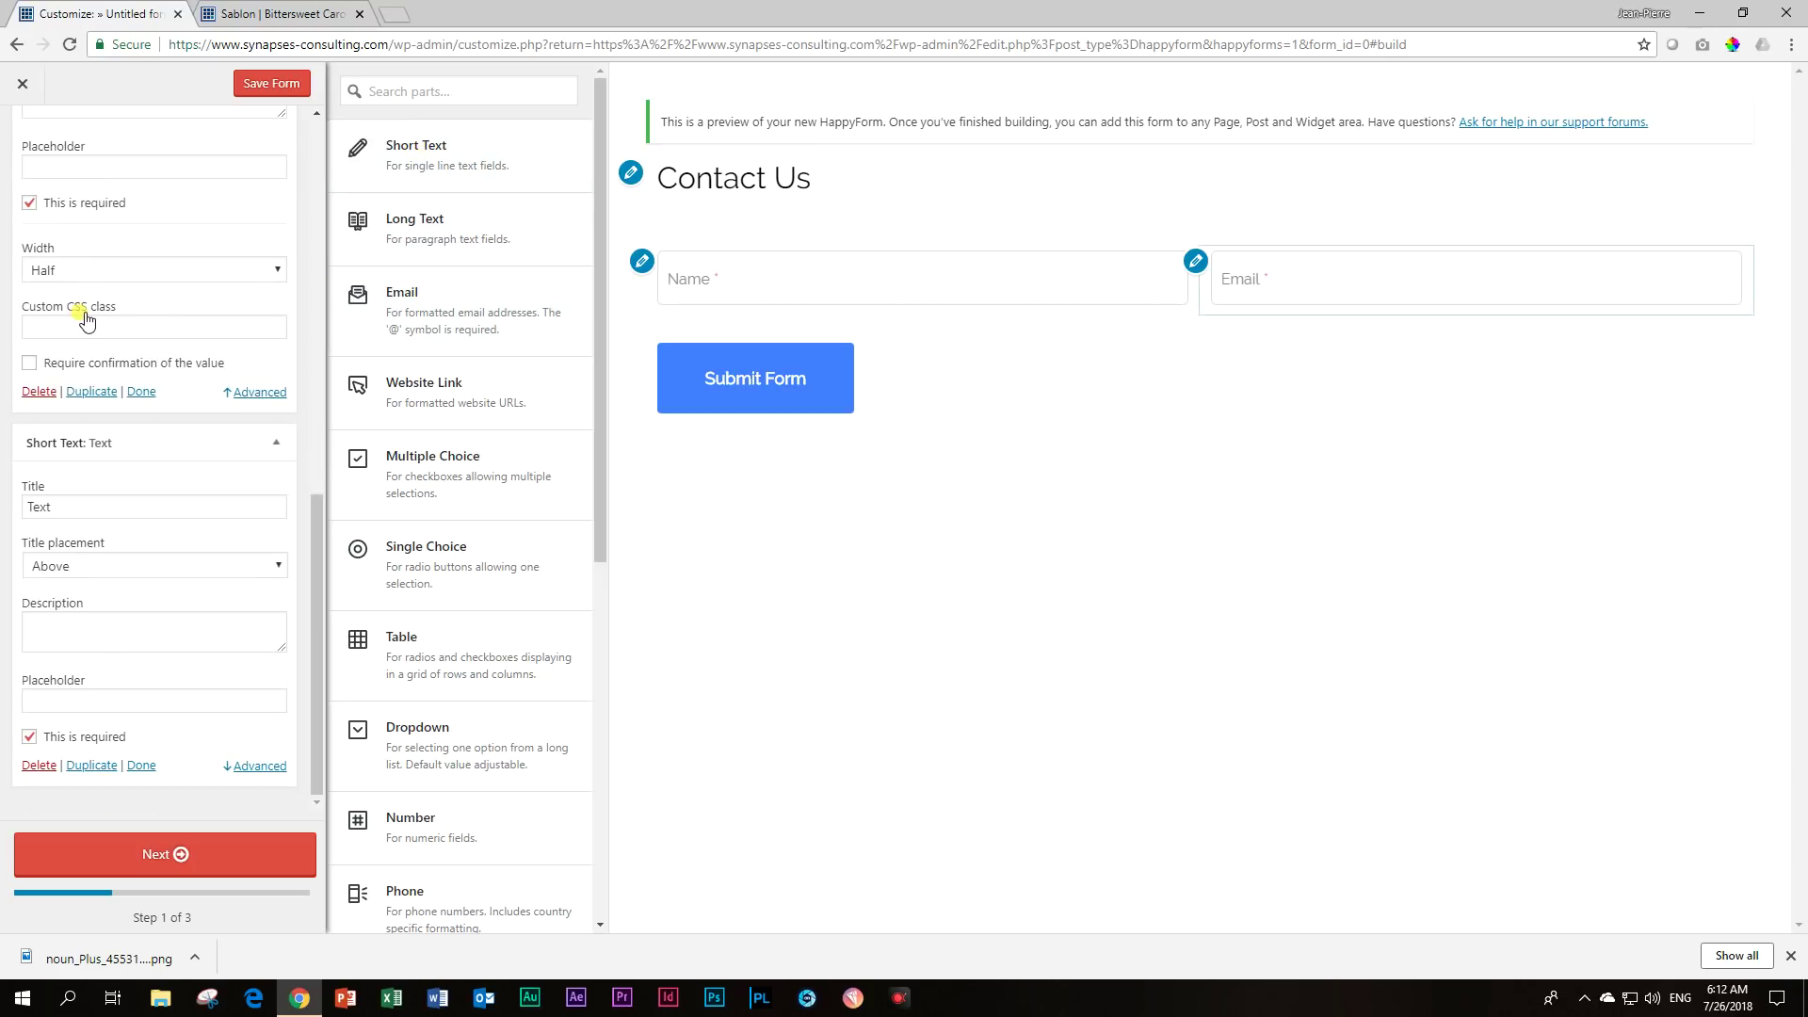
left_click_drag(94, 504, 2, 492)
type("Subject")
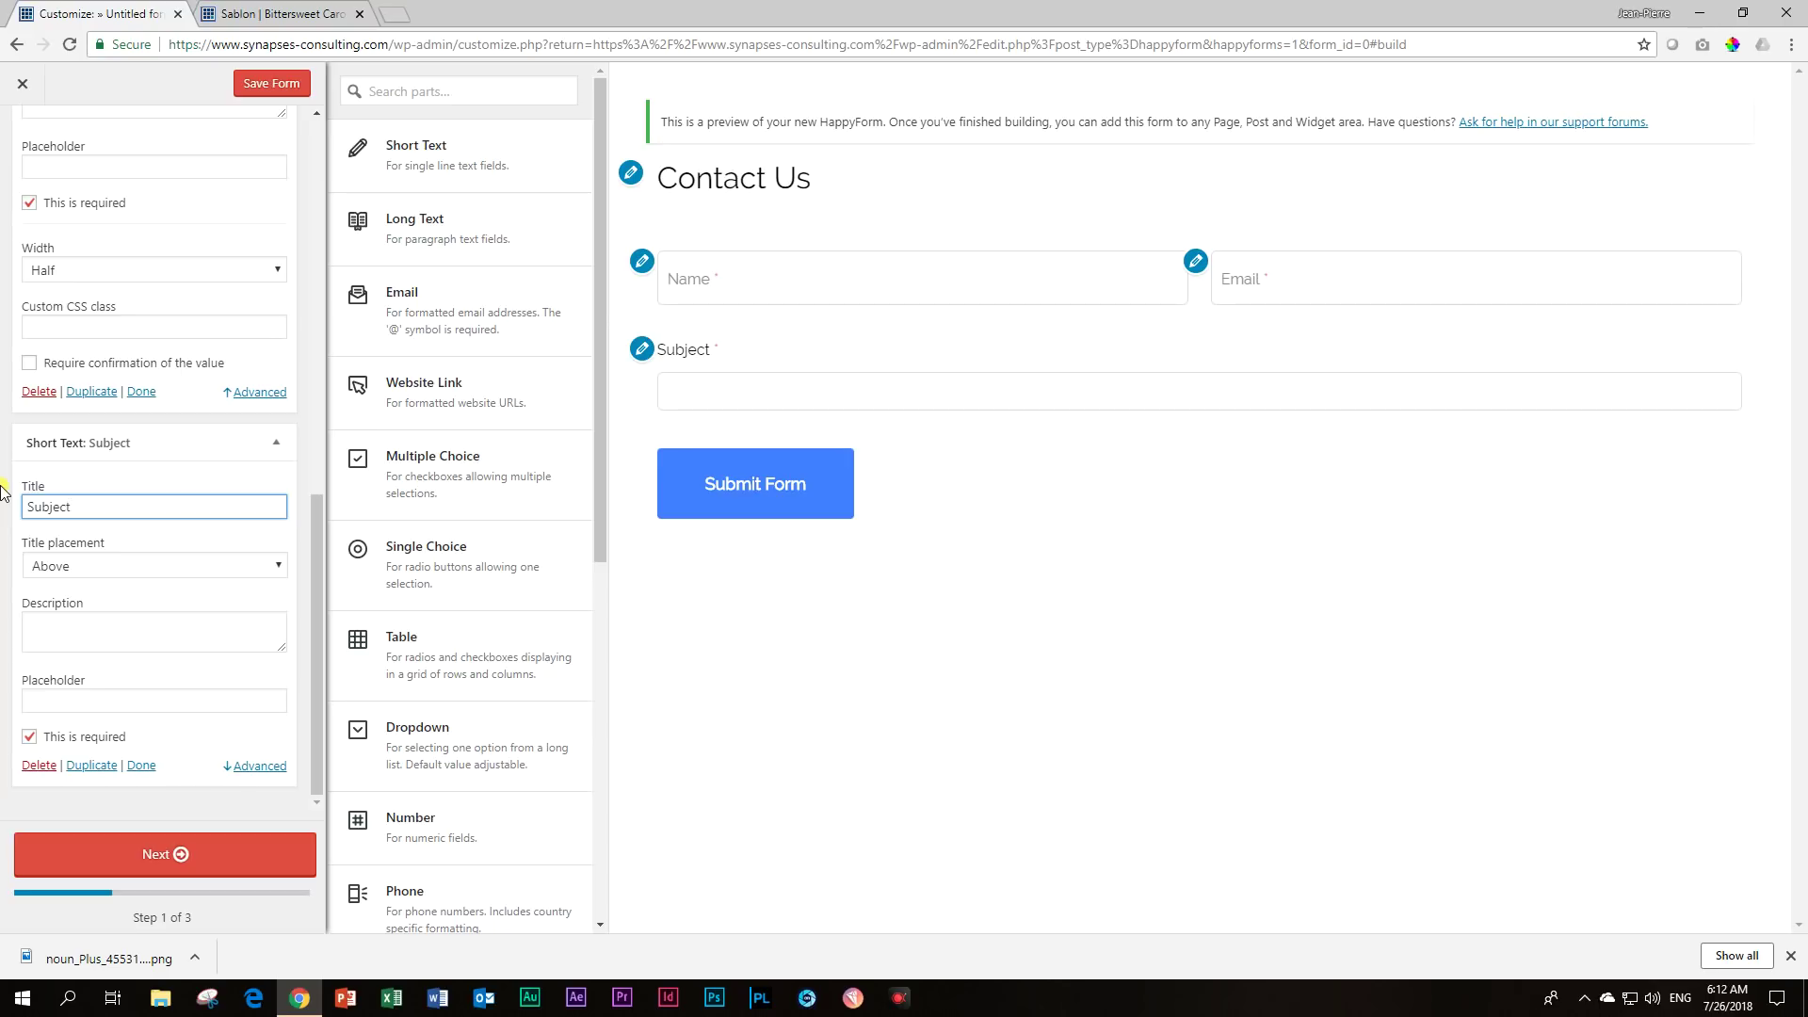
left_click(271, 565)
left_click(222, 663)
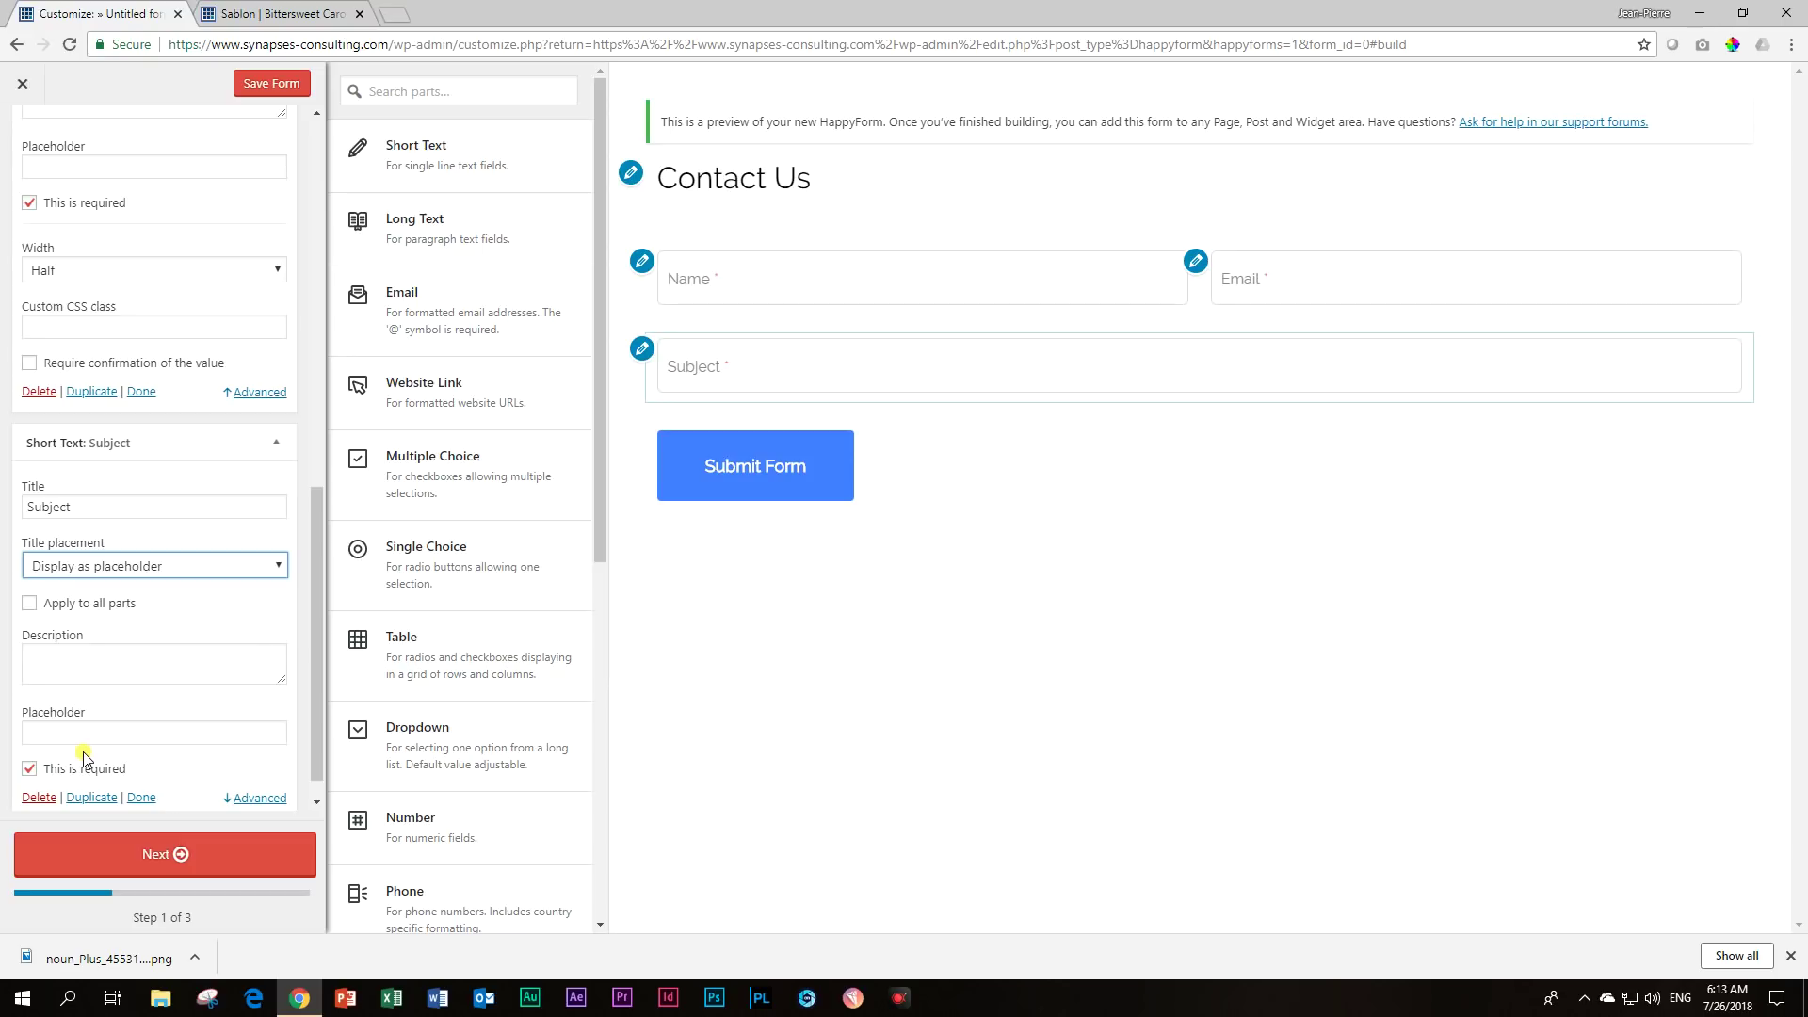
left_click(29, 768)
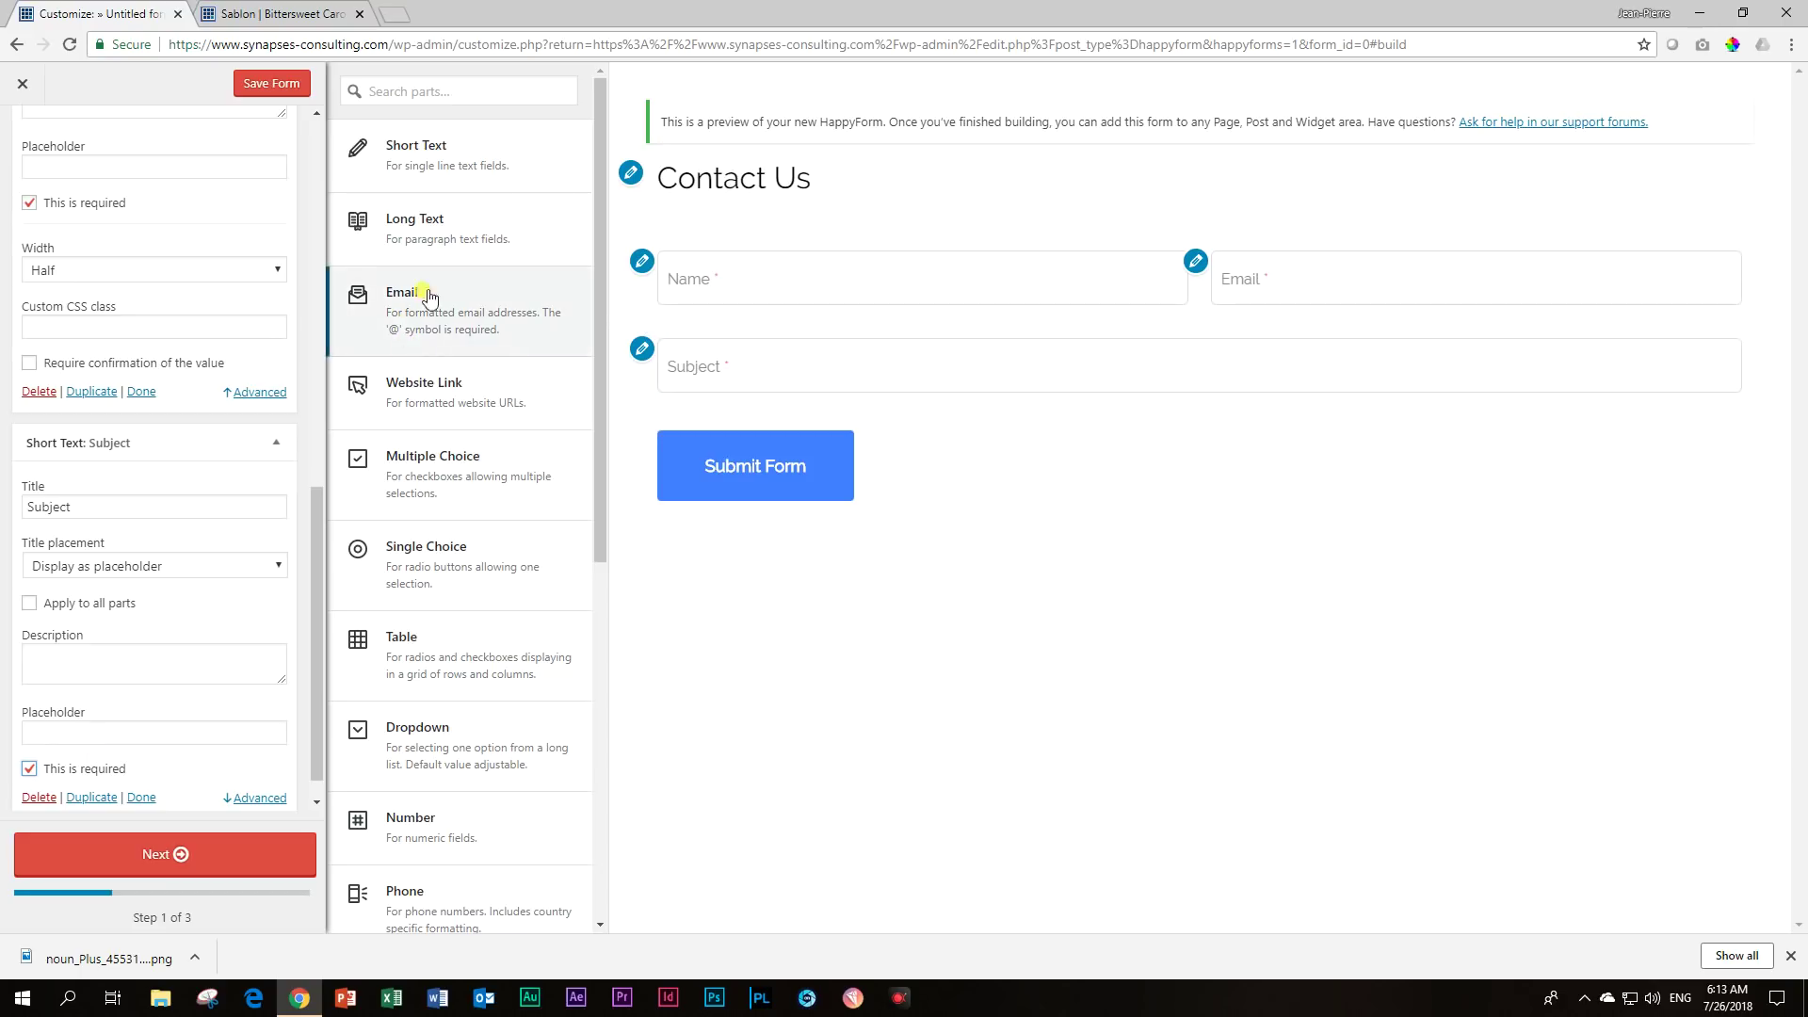
Add a Long Text 'Message' field with its title shown as a placeholder.
left_click(431, 247)
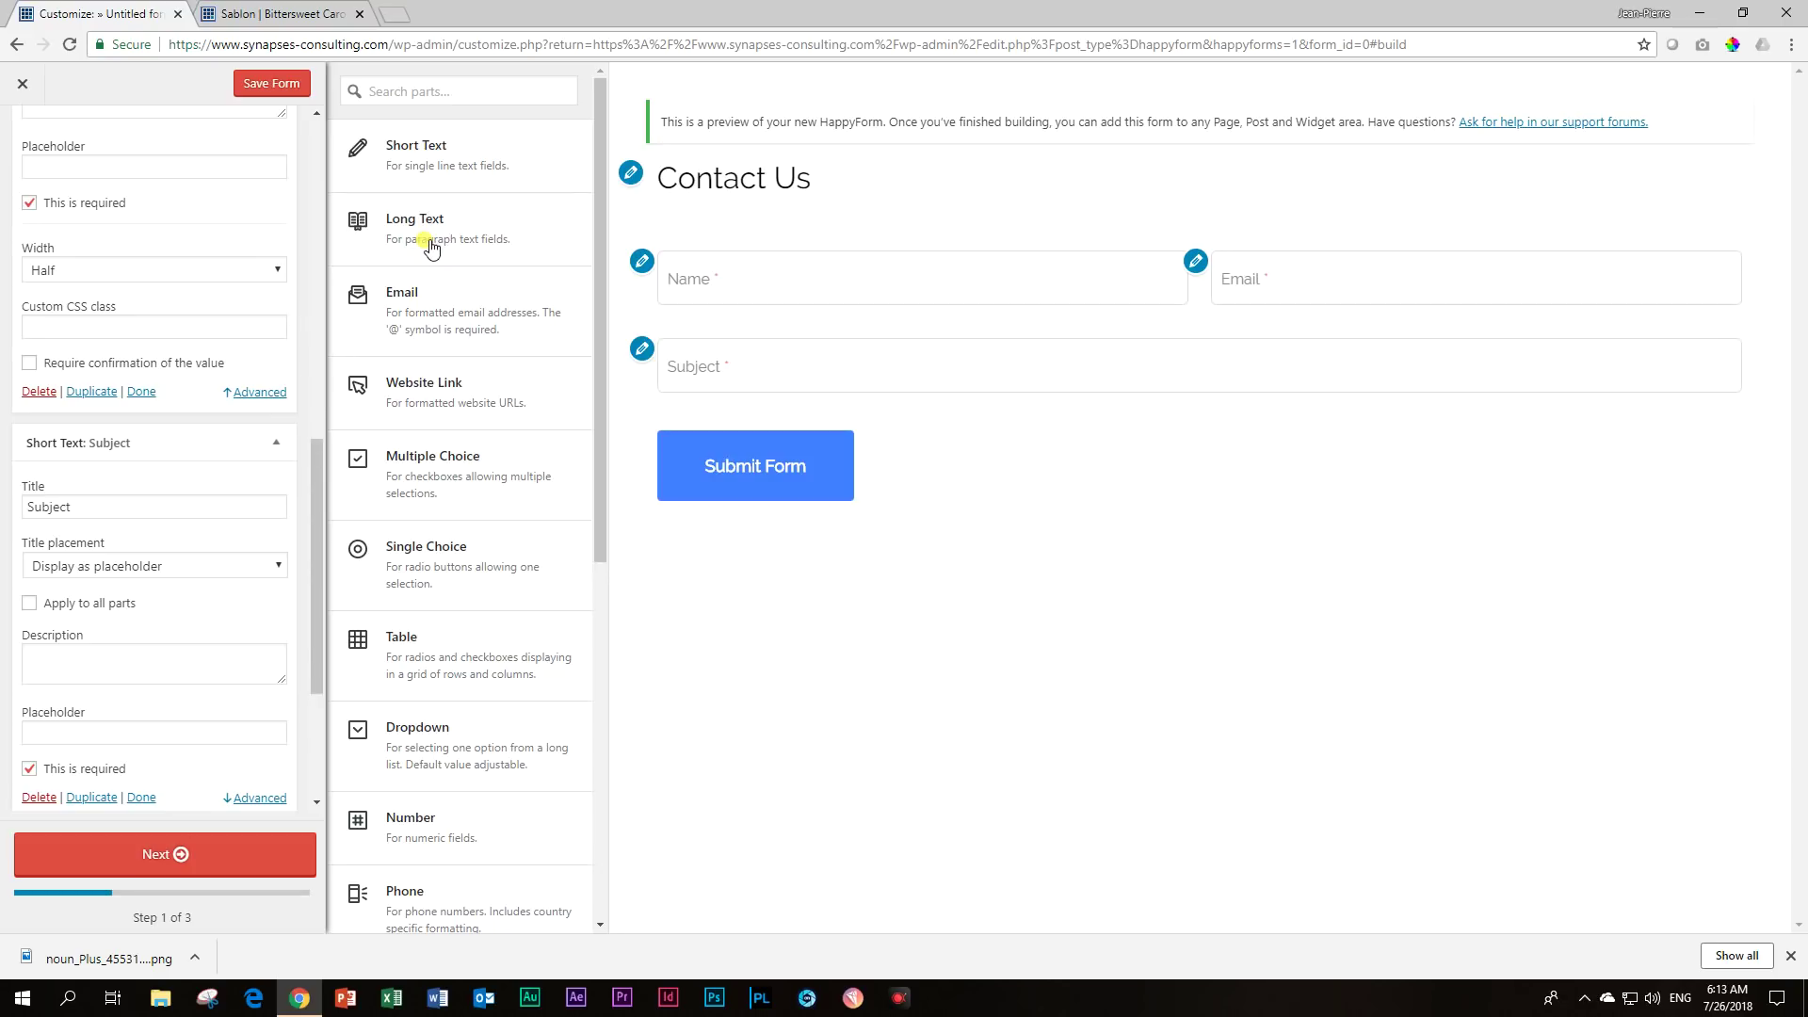
left_click_drag(72, 534, 5, 546)
type("Message")
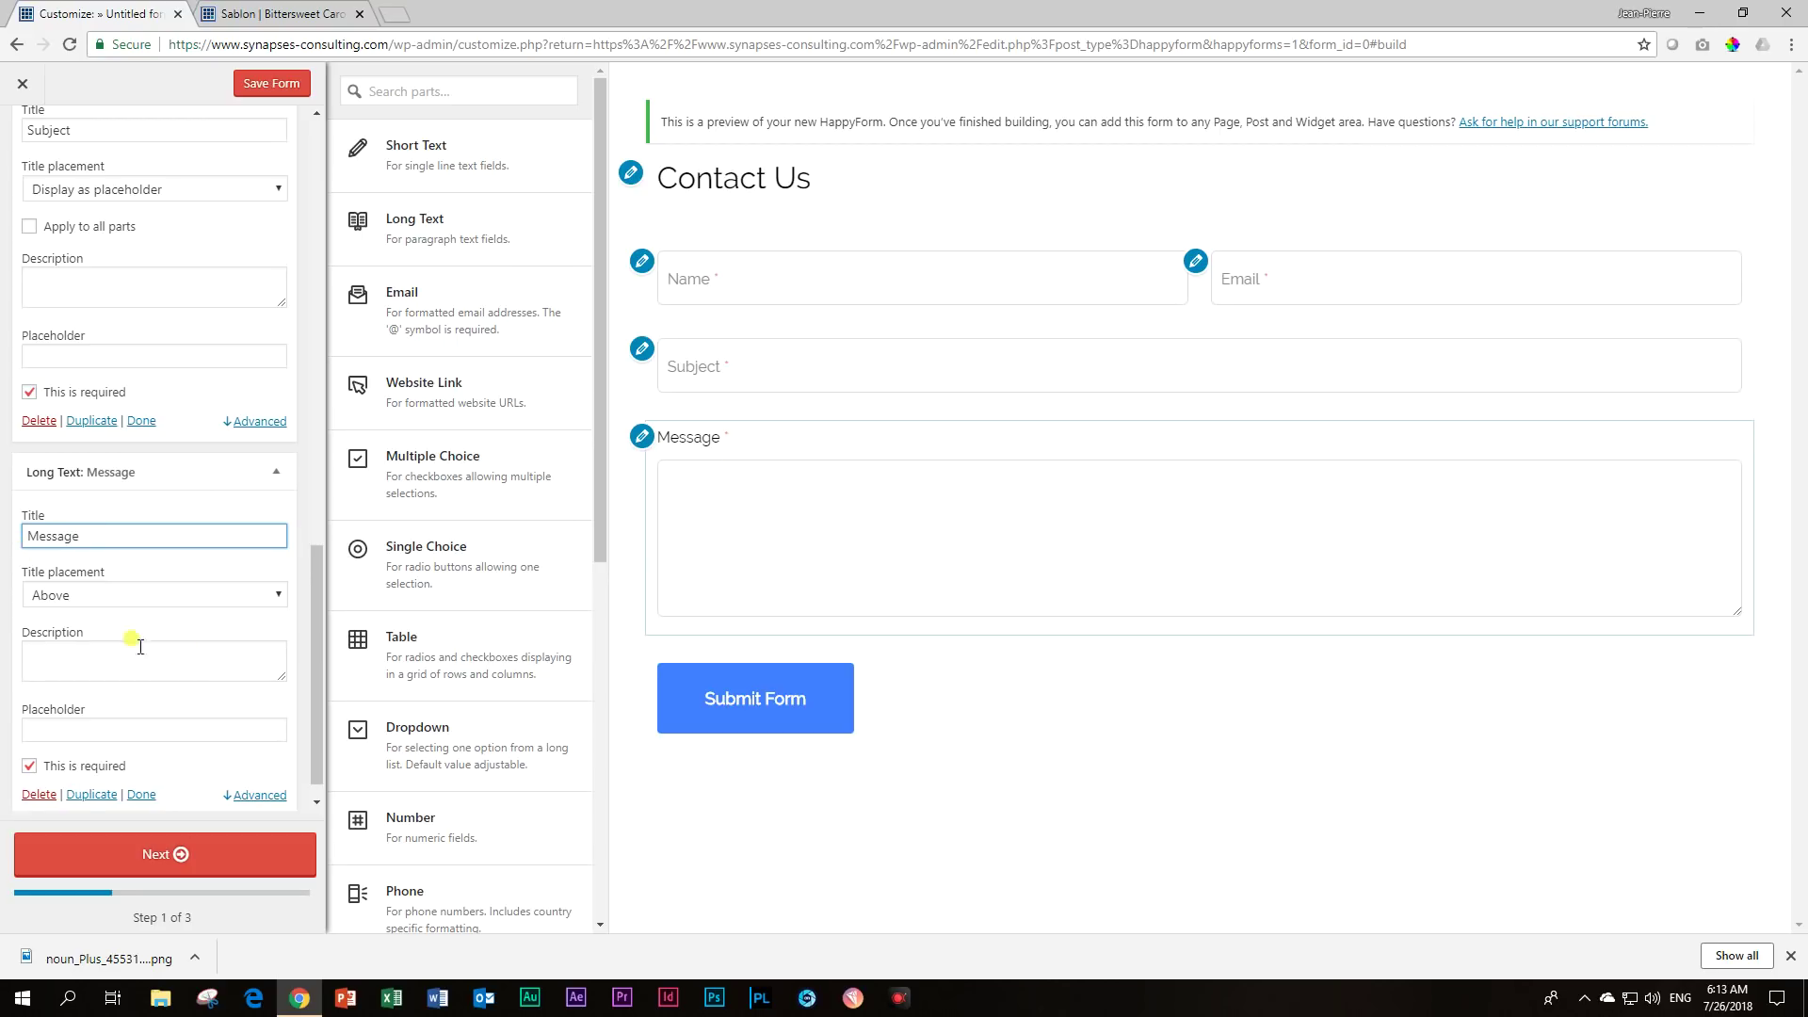
scroll(184, 663, "down", 1)
left_click(258, 702)
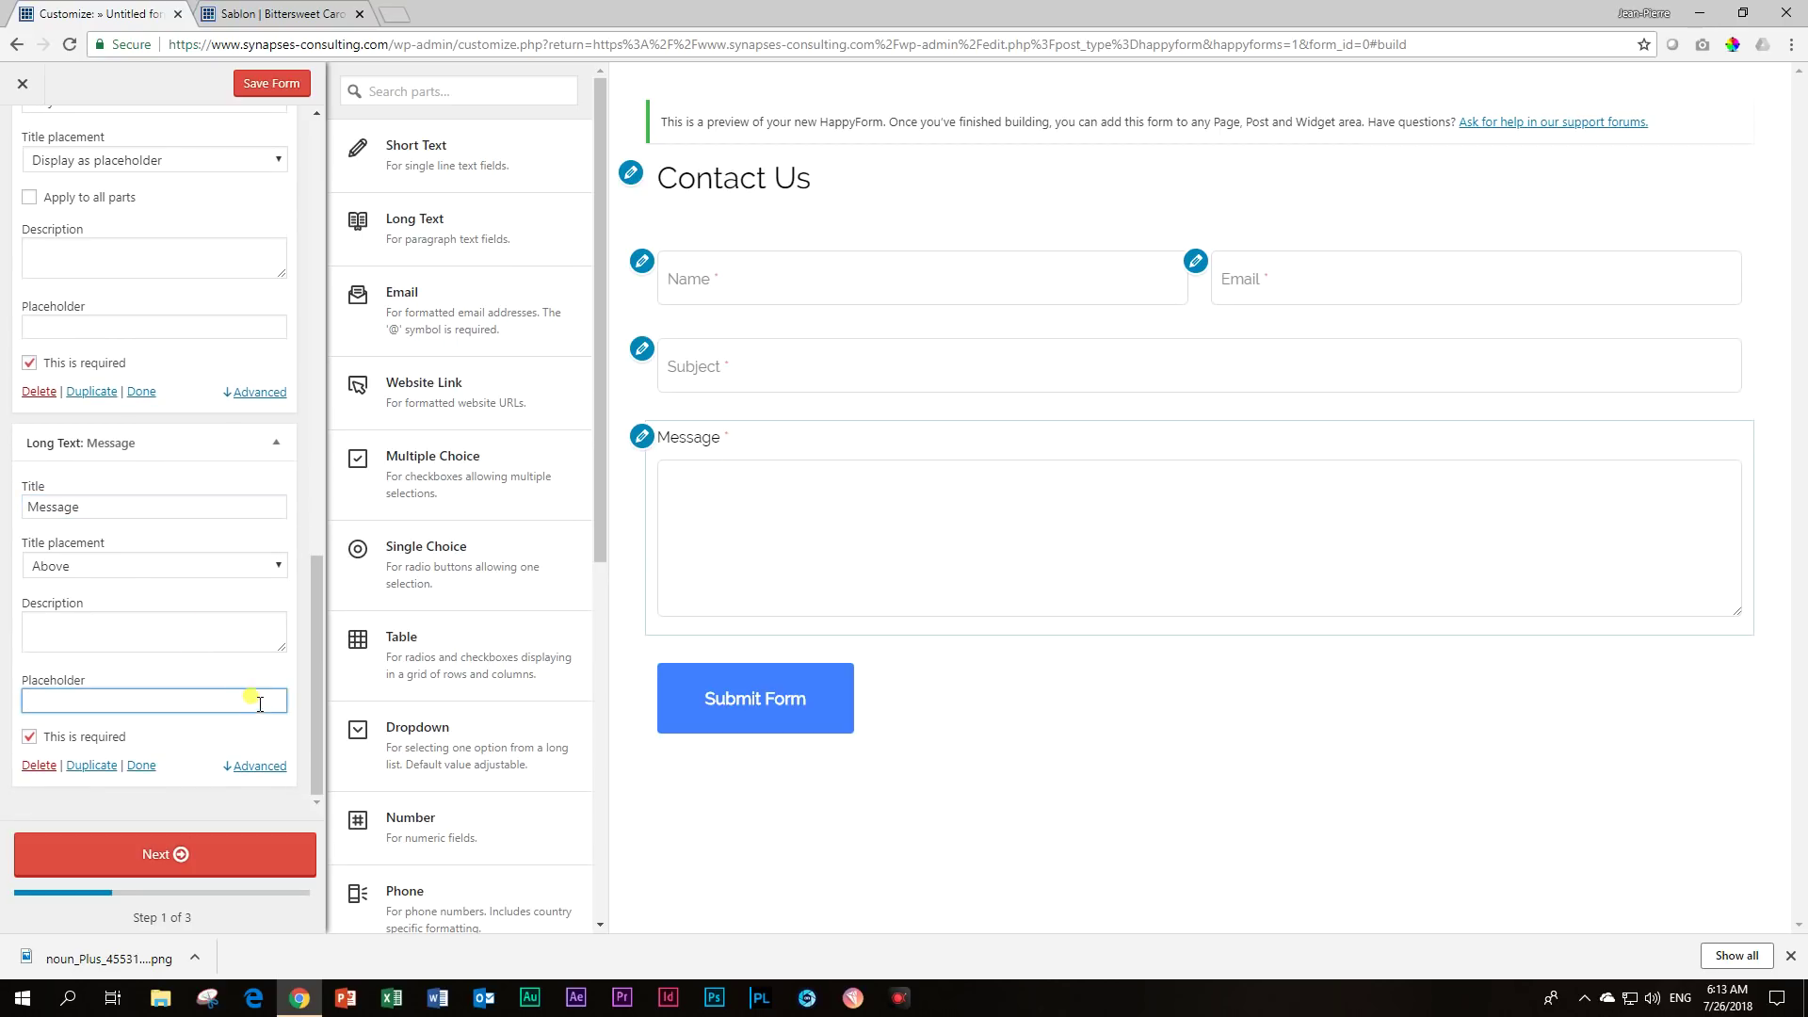
left_click(269, 571)
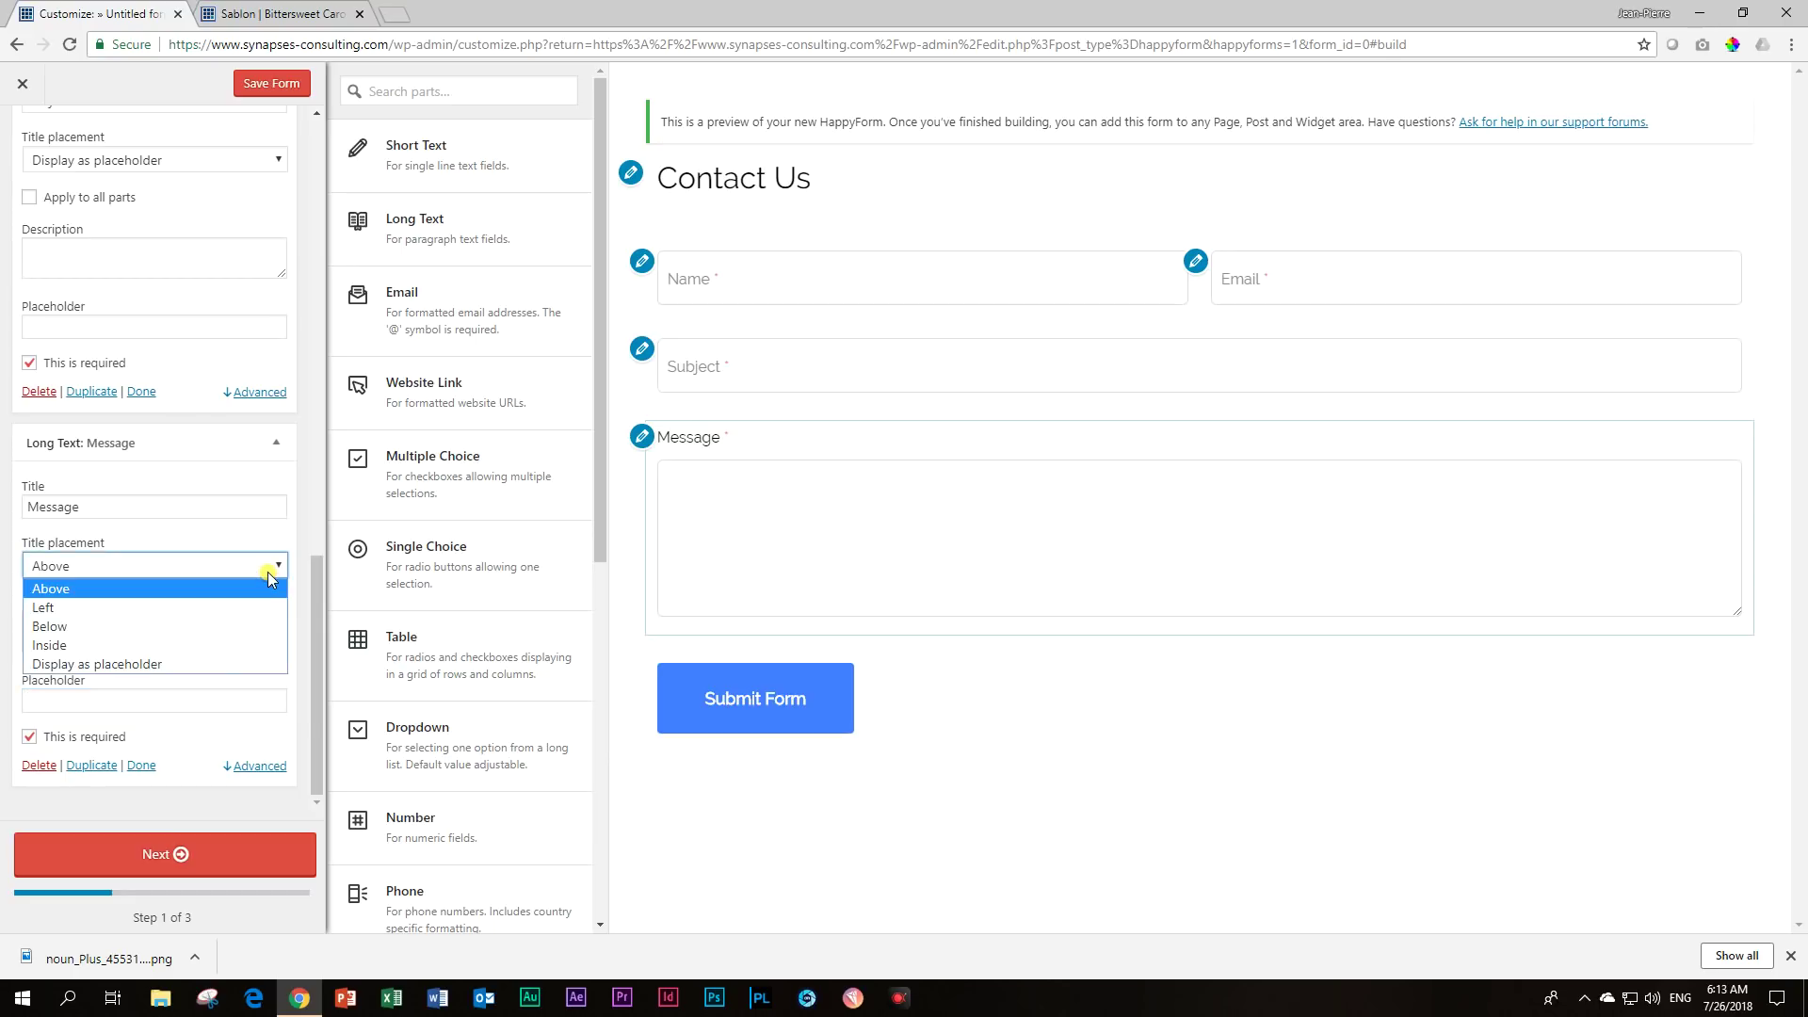
left_click(219, 663)
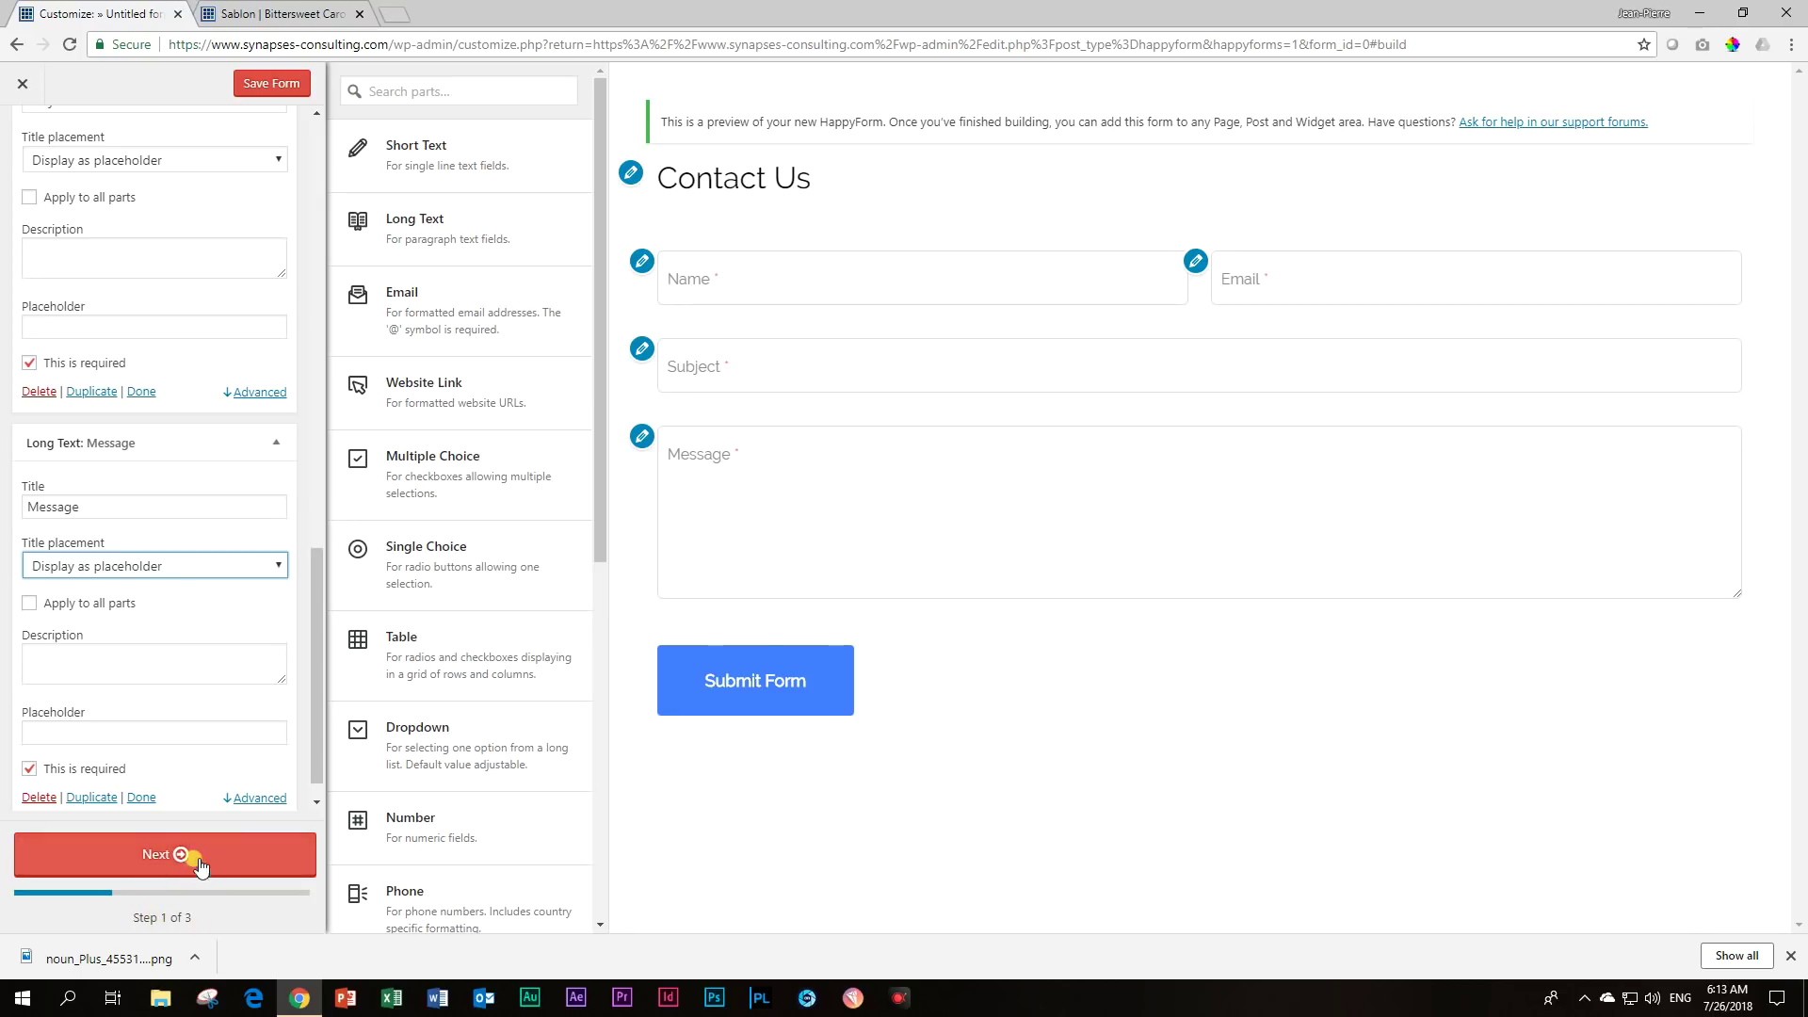
left_click(1790, 956)
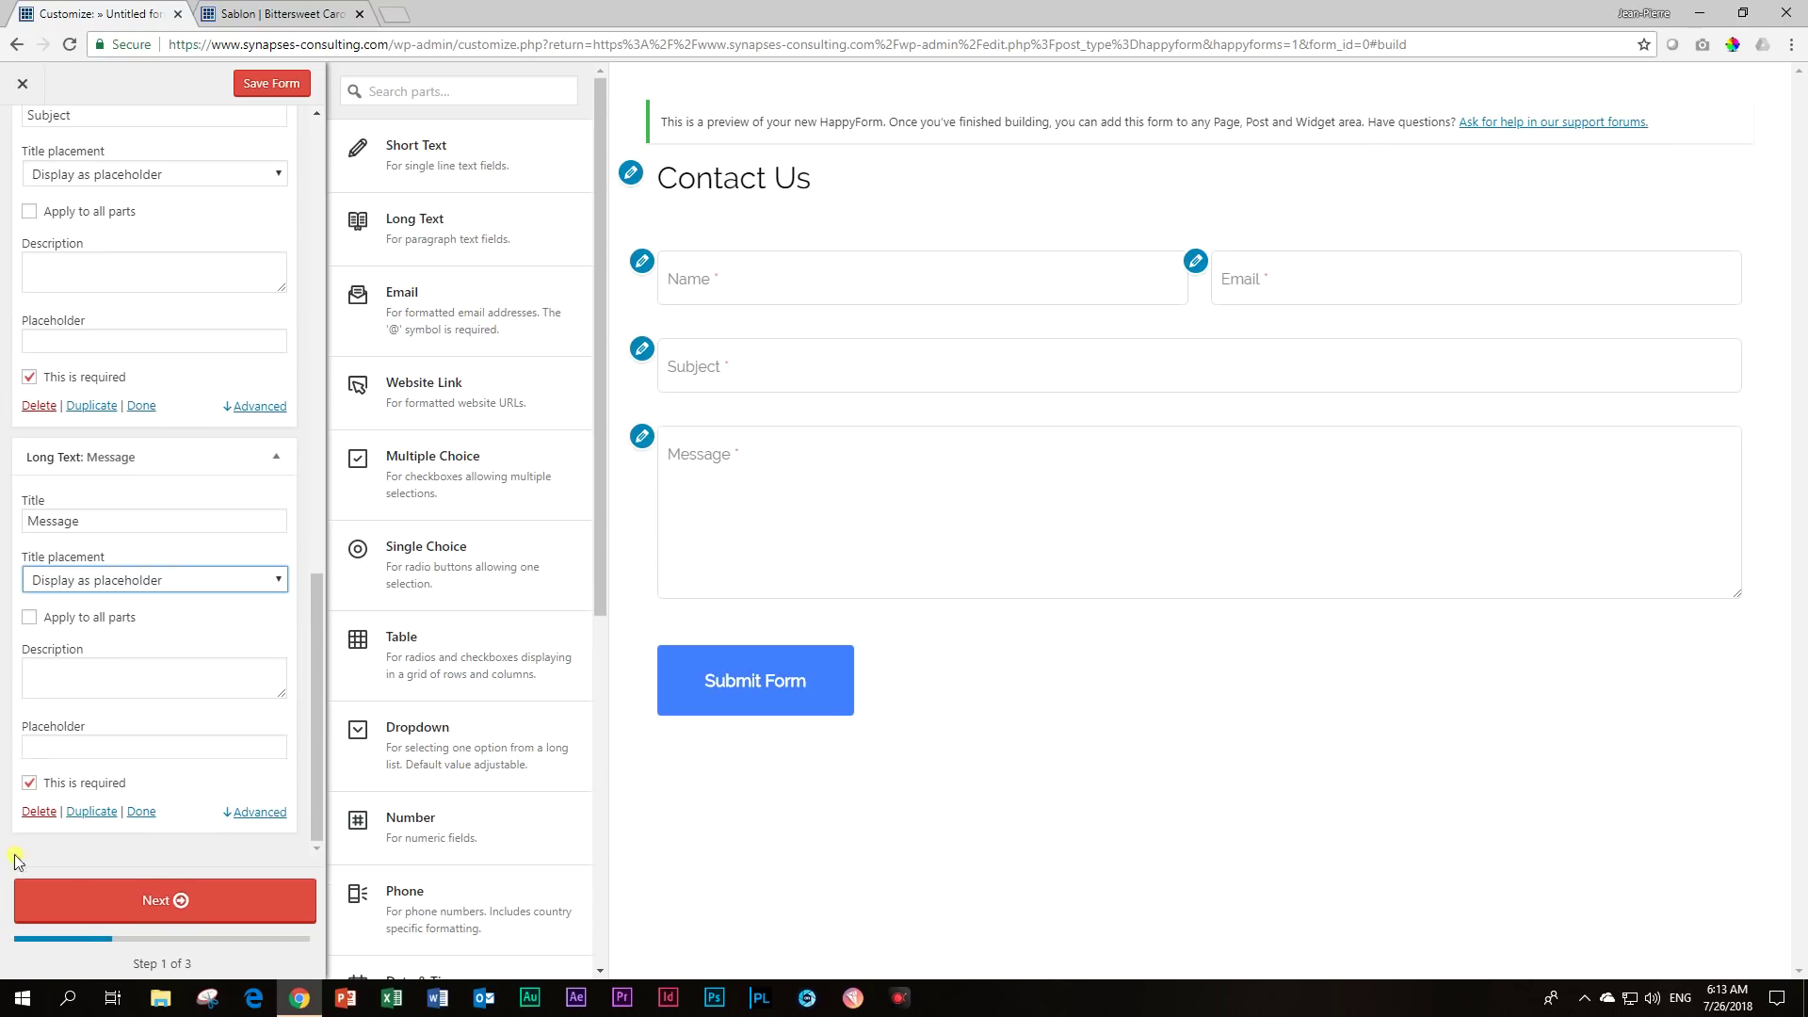
In setup step 2, set the notification e-mail to the site's info address and disable confirmation e-mails.
left_click(140, 906)
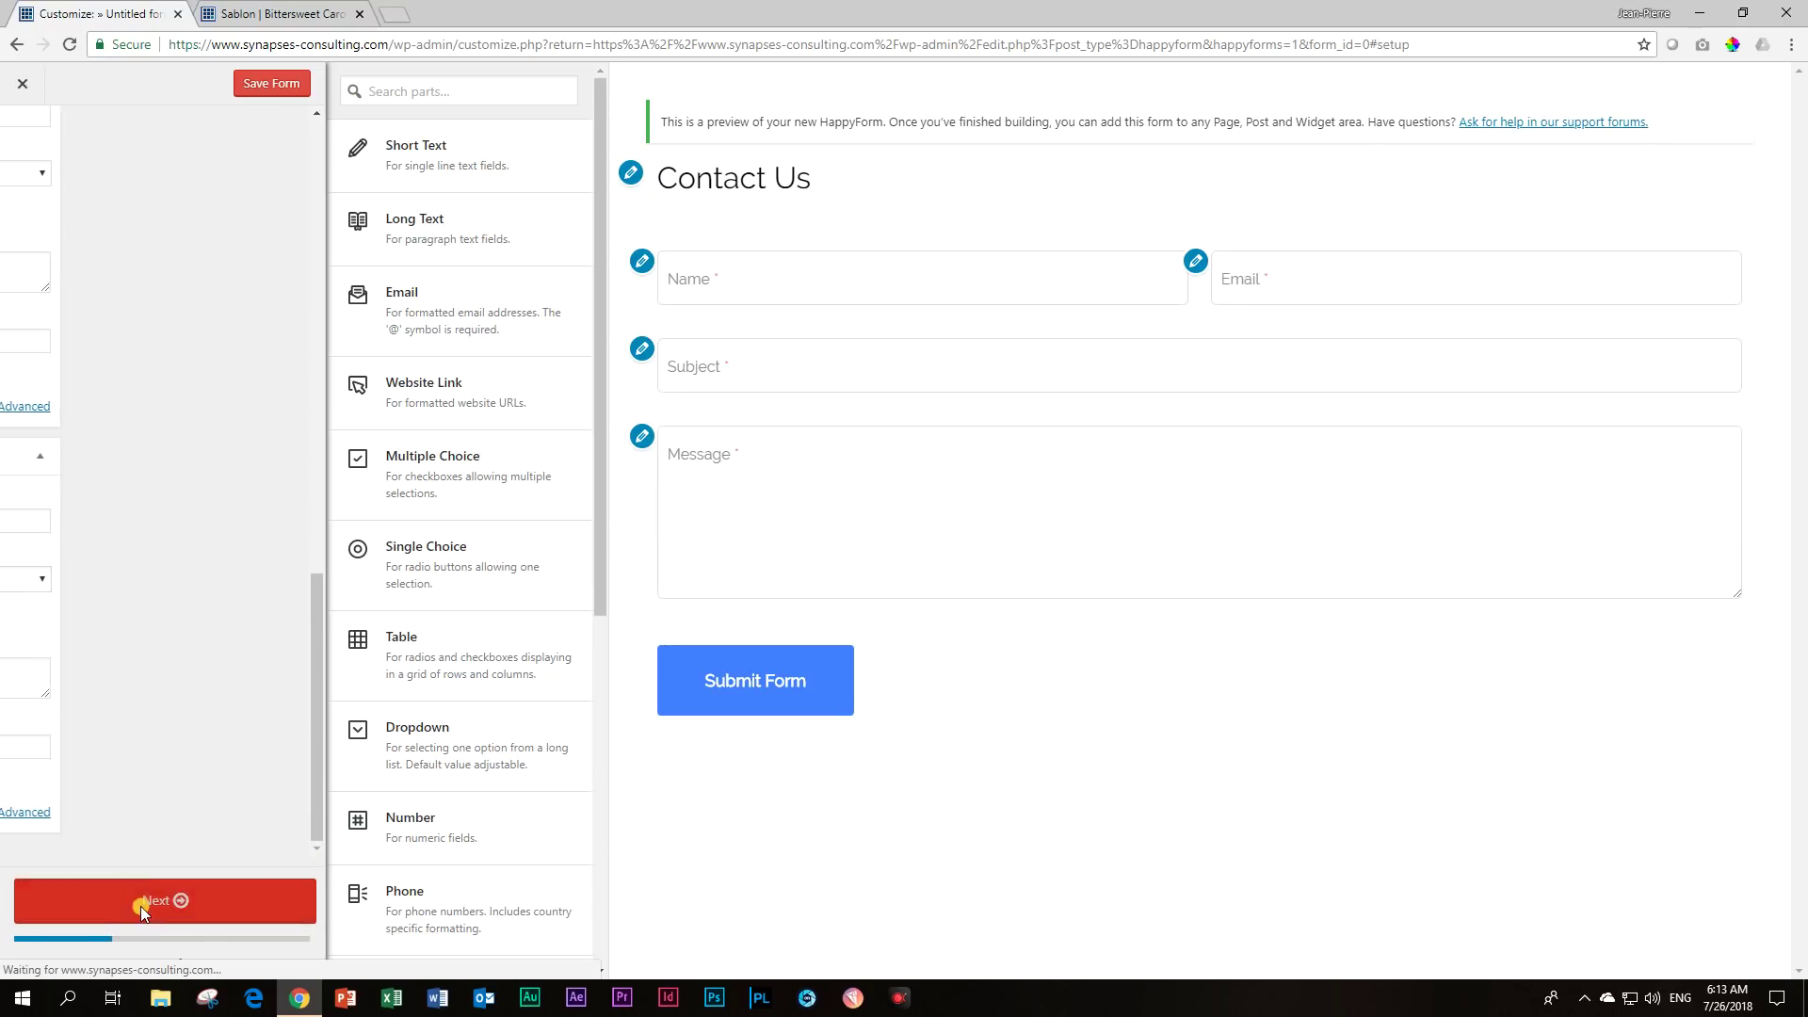
left_click_drag(175, 383, 3, 387)
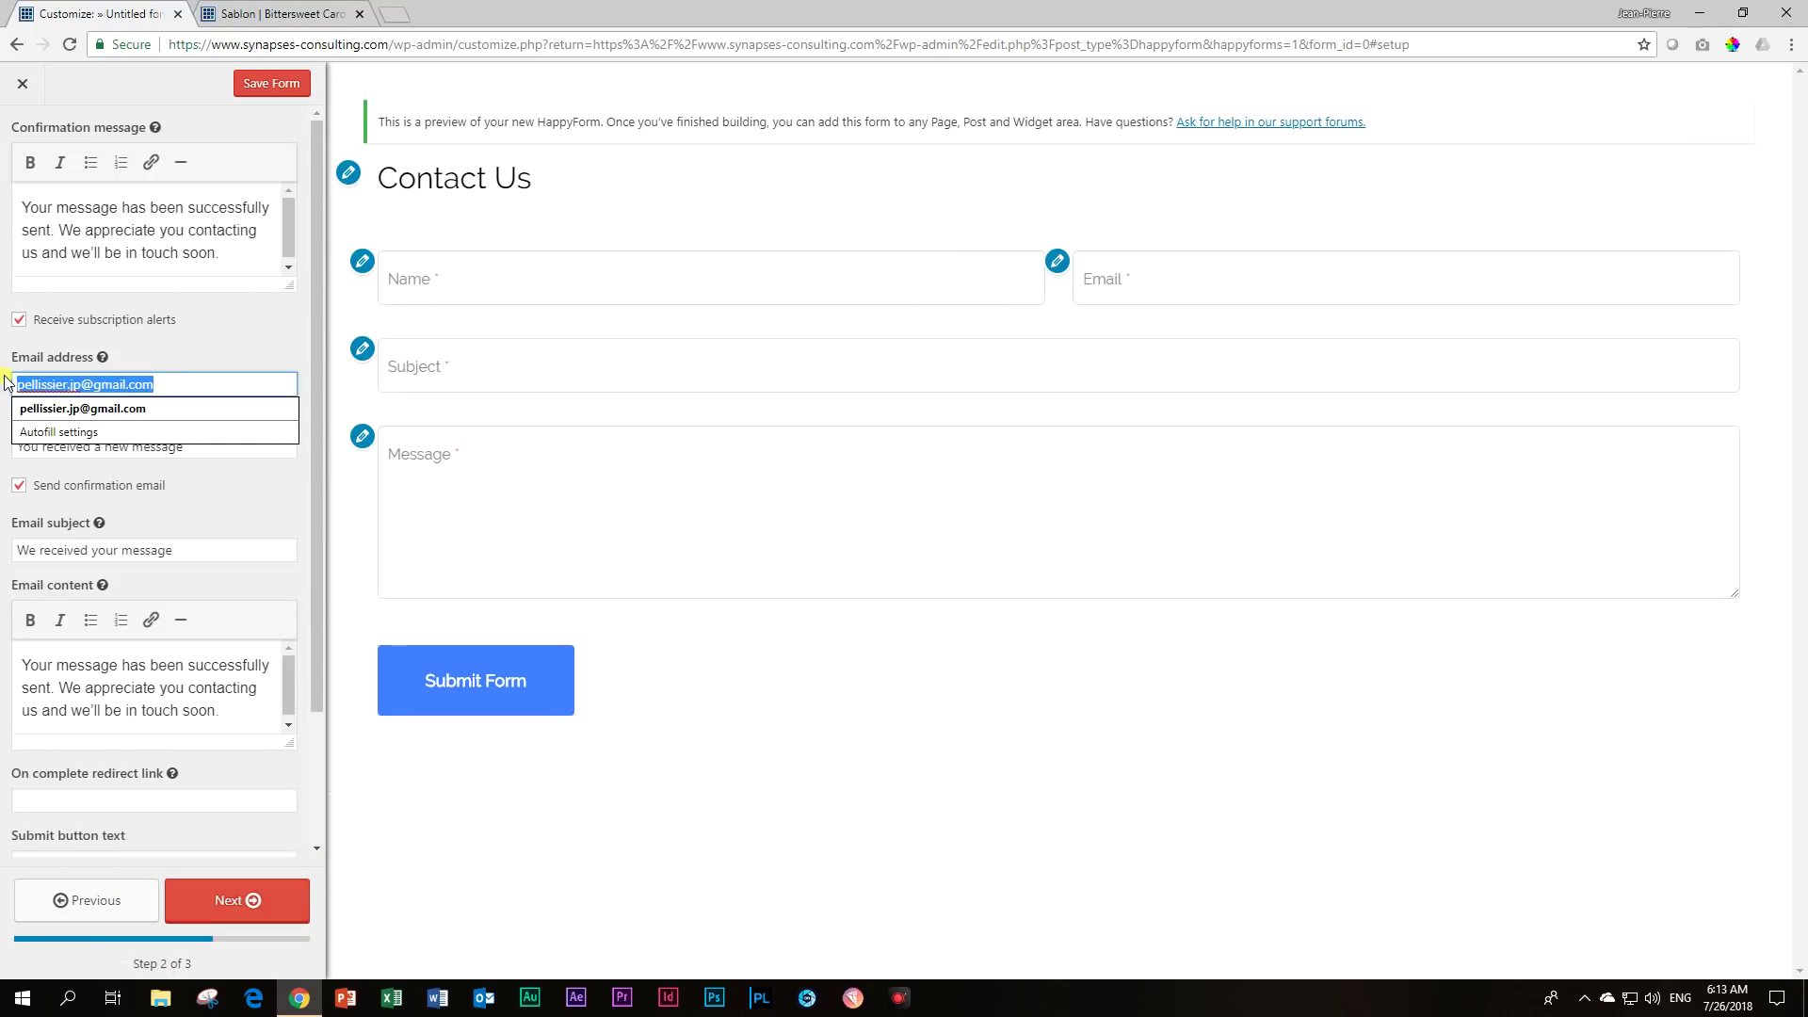
key("BackSpace")
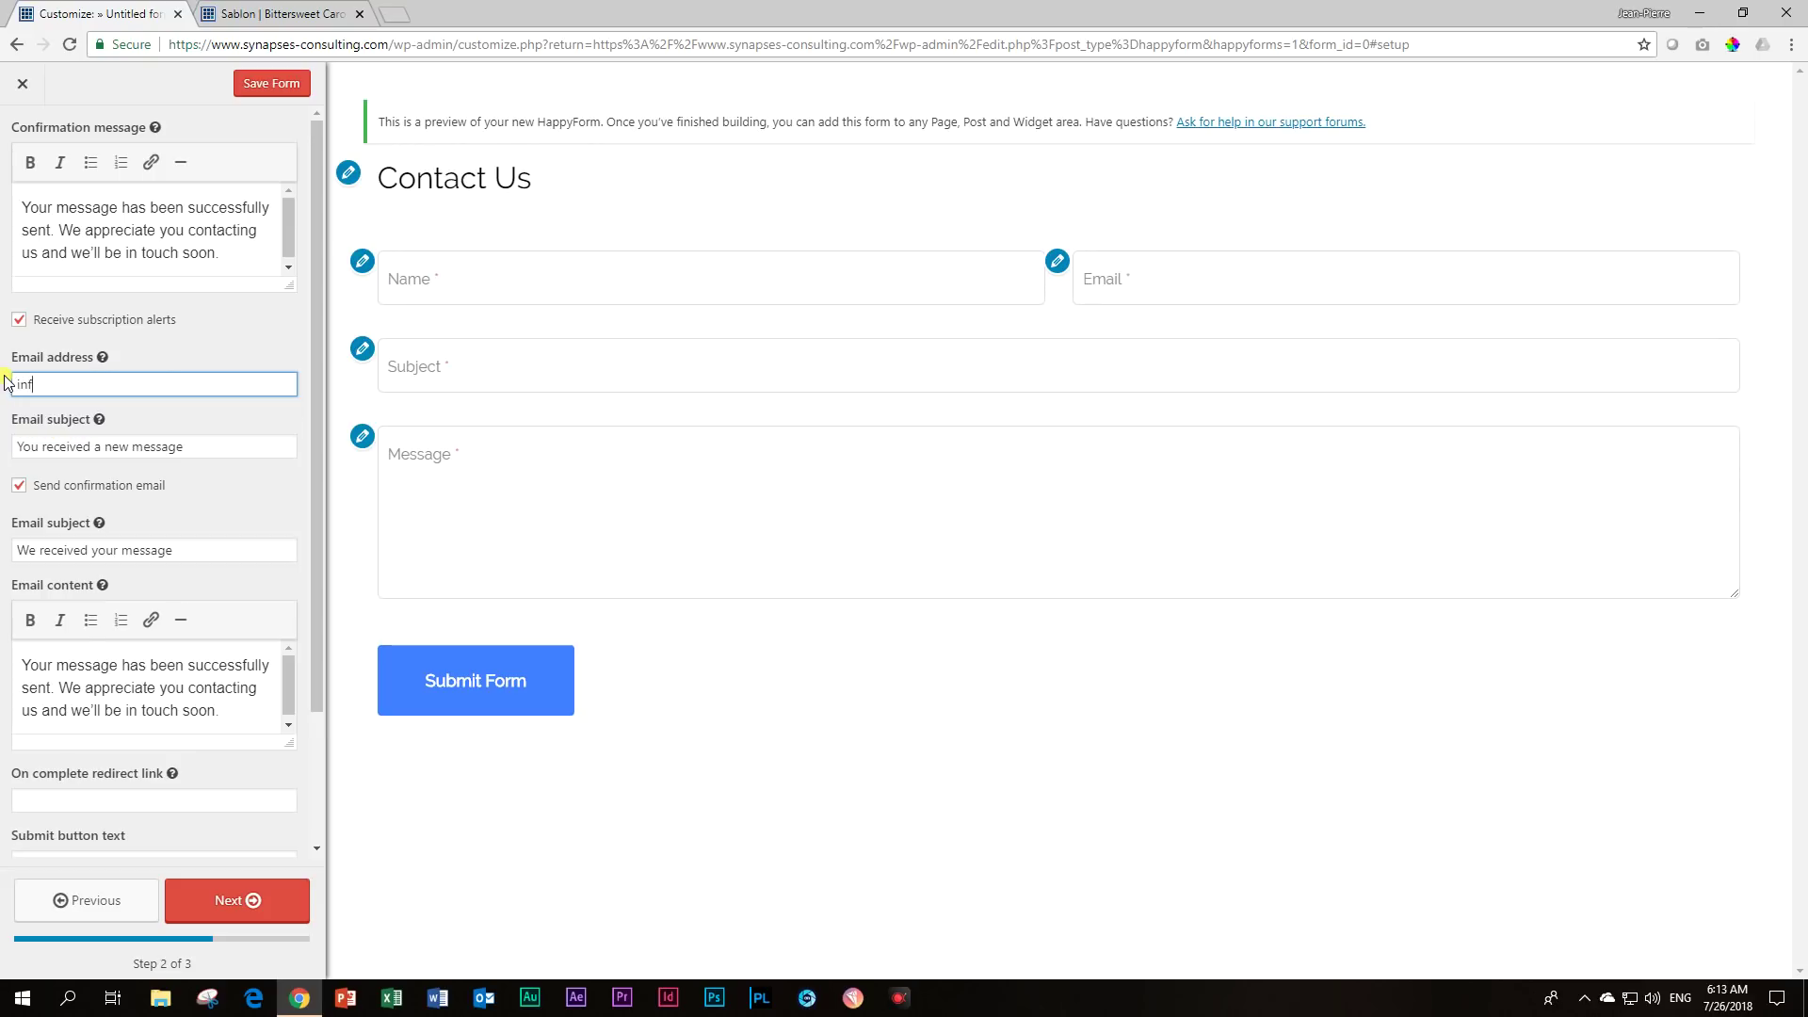
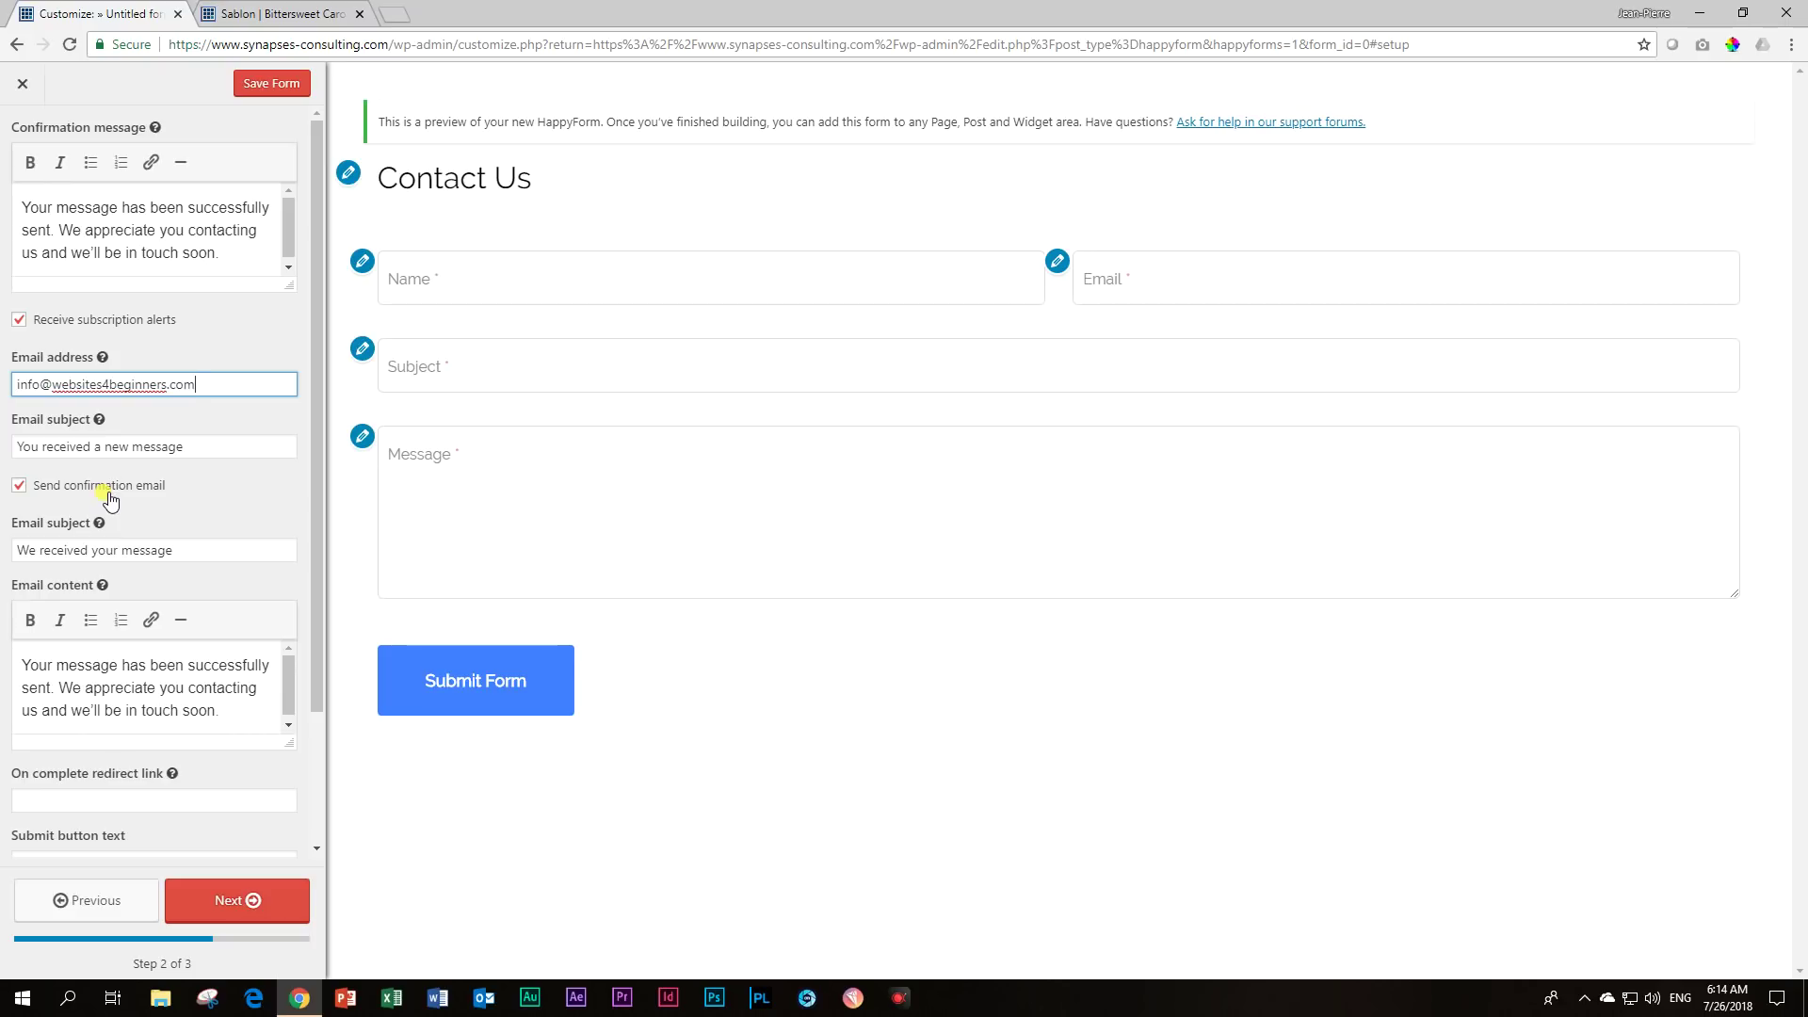
left_click(19, 486)
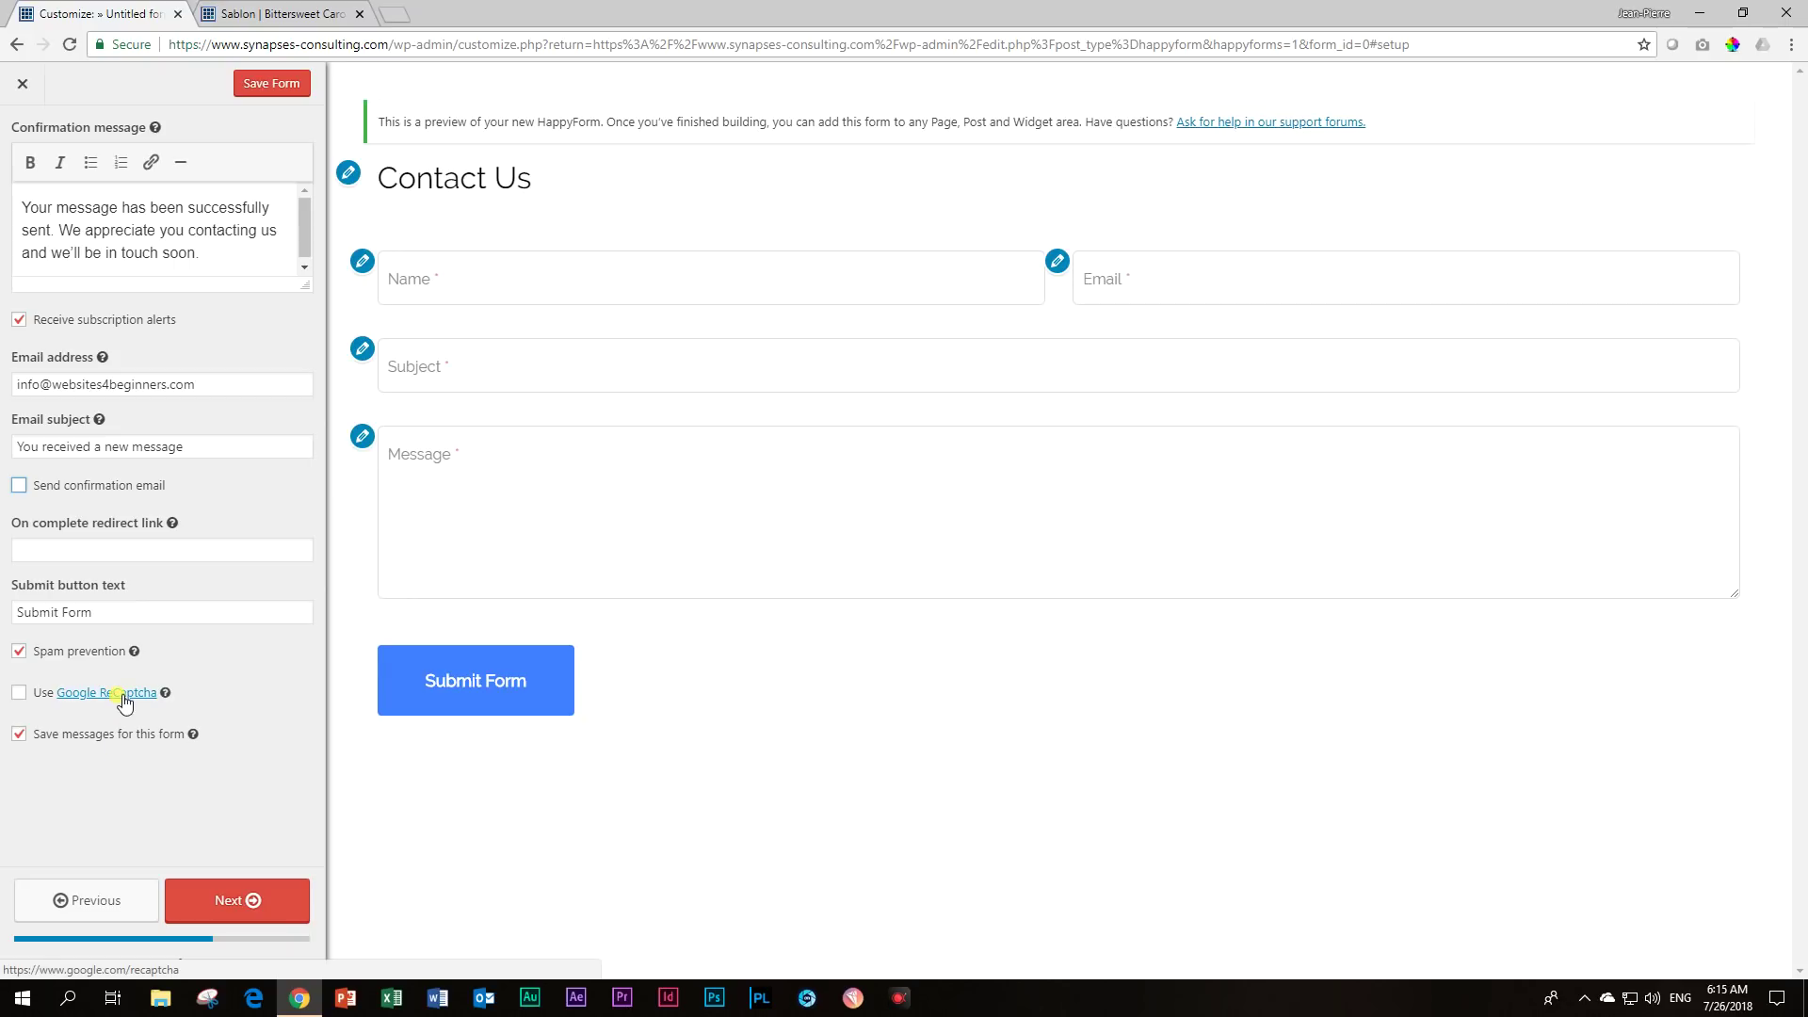
Enable Google ReCaptcha on the form and open the Google ReCaptcha link in a new tab.
left_click(19, 694)
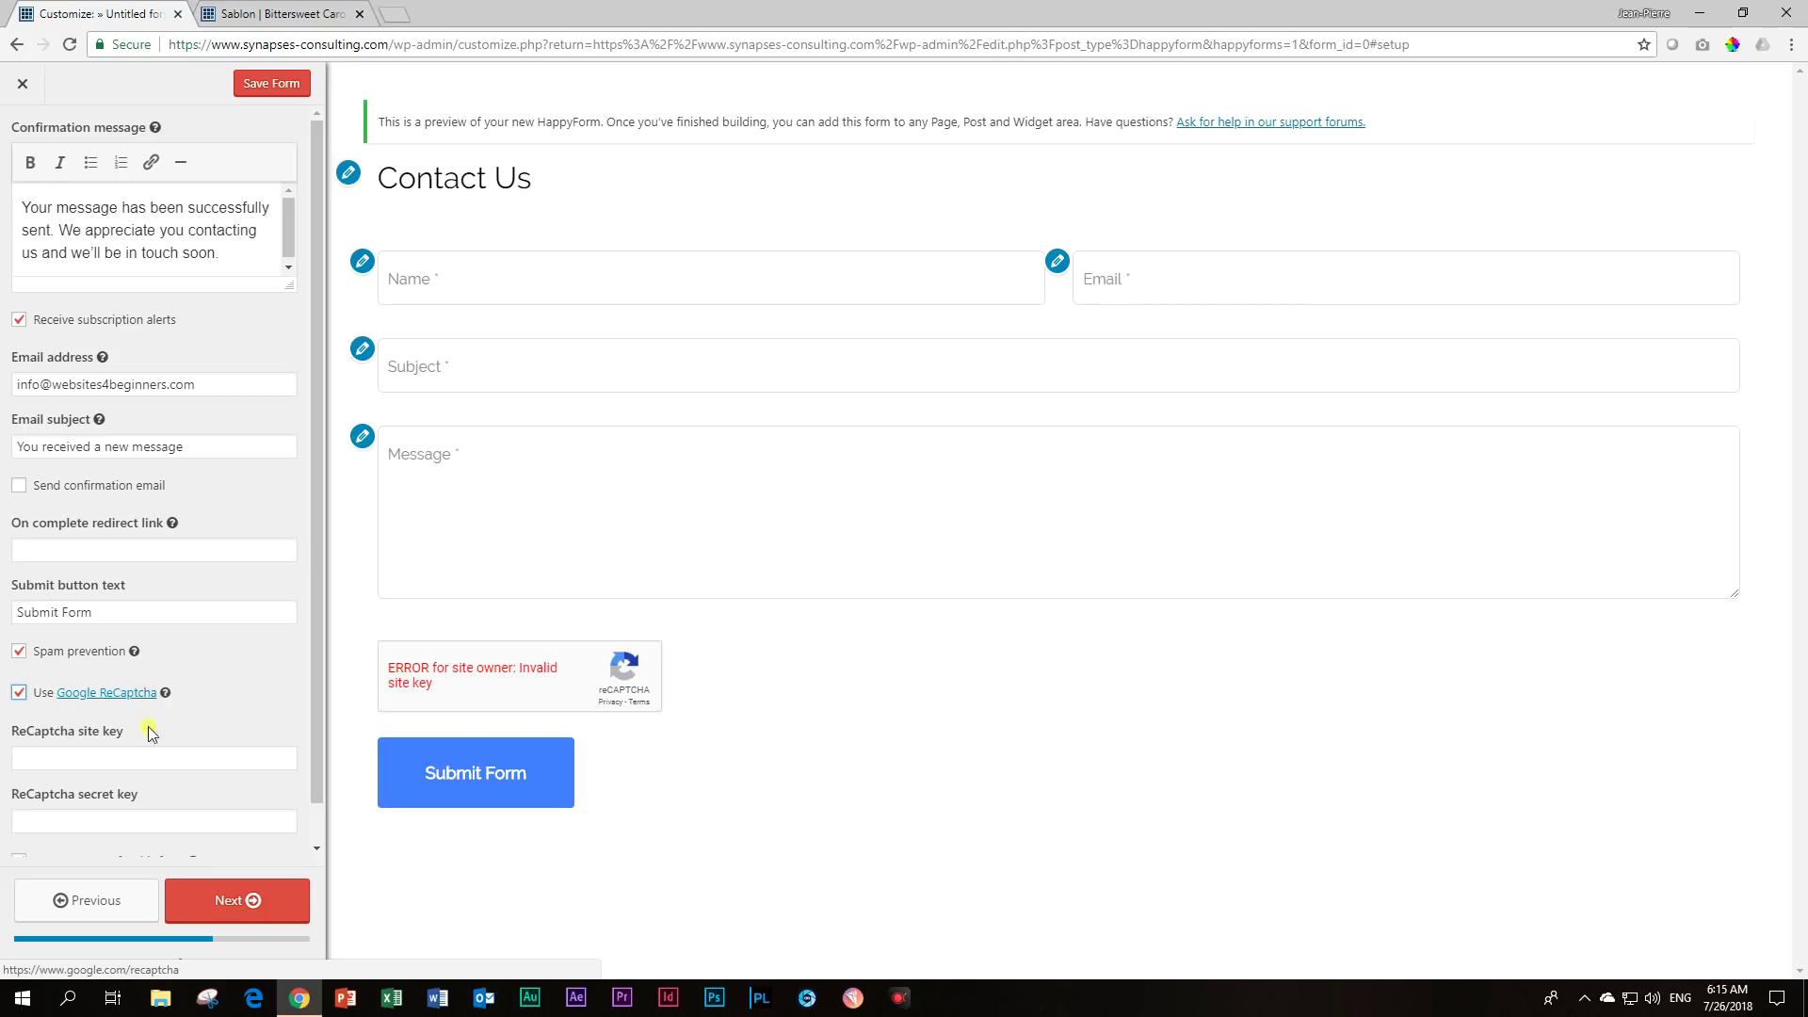
right_click(151, 697)
left_click(156, 707)
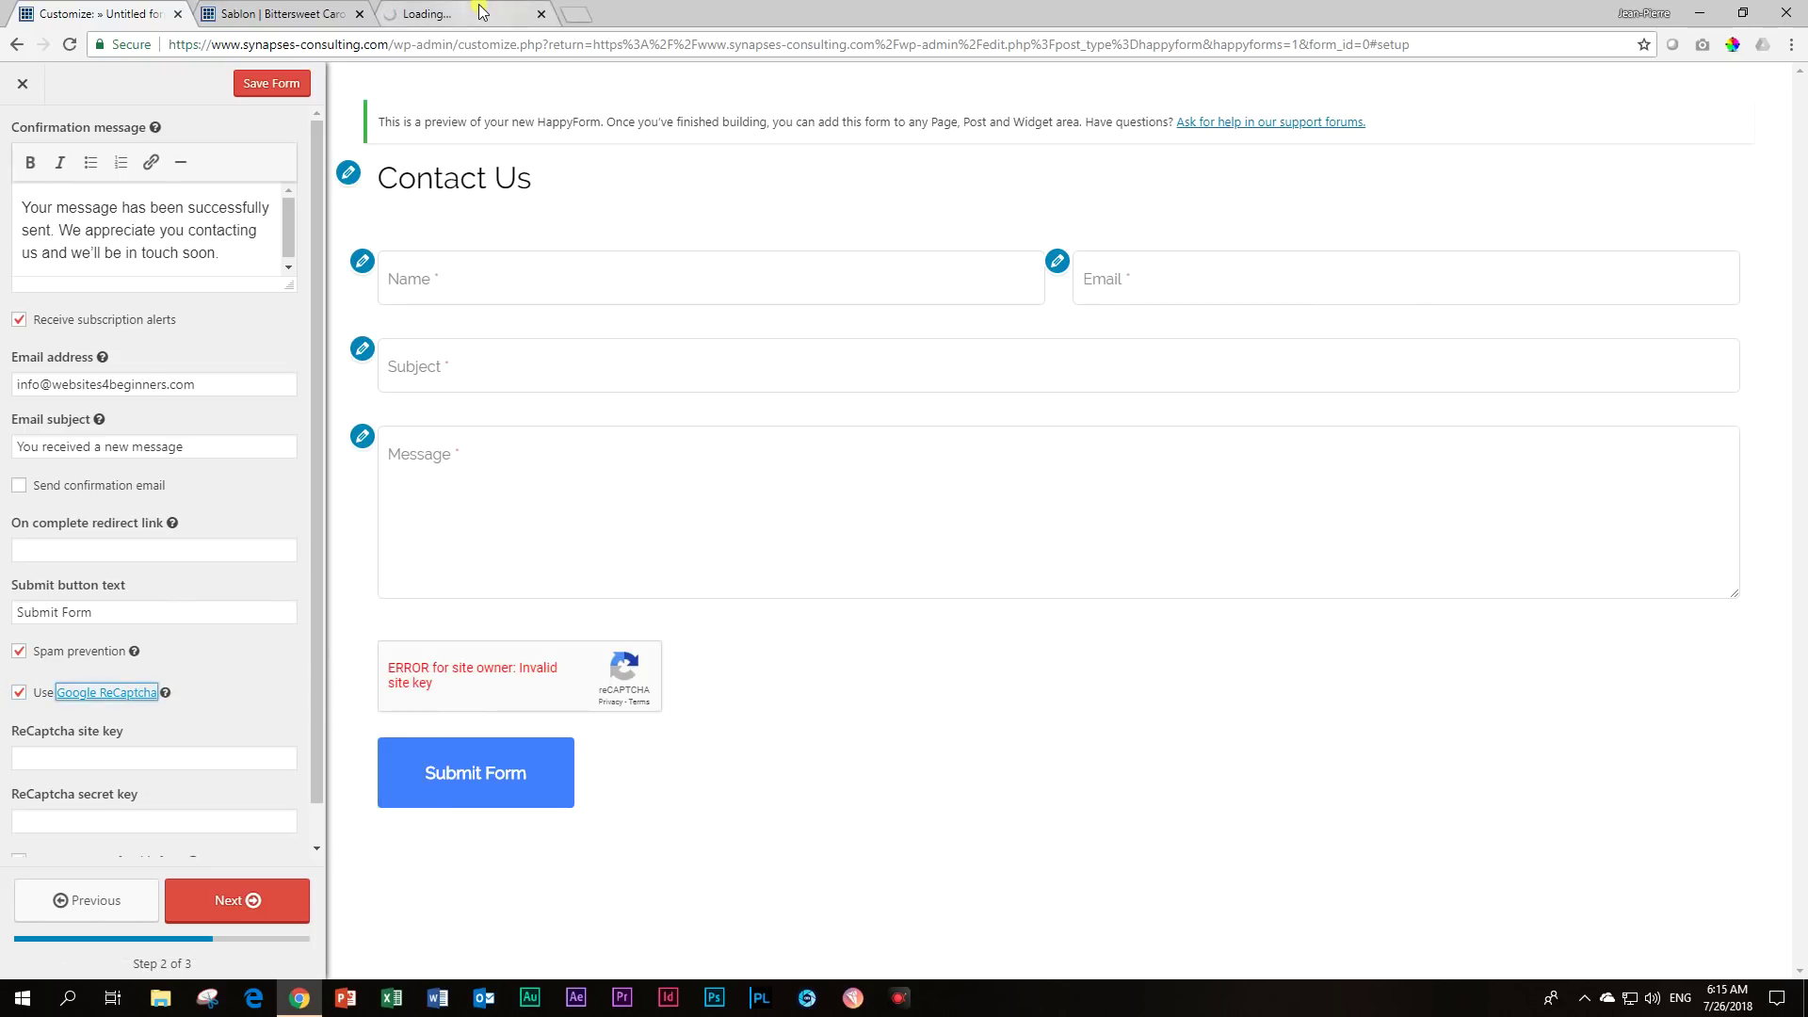
Register synapes-consulting.com as a new reCAPTCHA v2 site, accepting the terms.
left_click(485, 11)
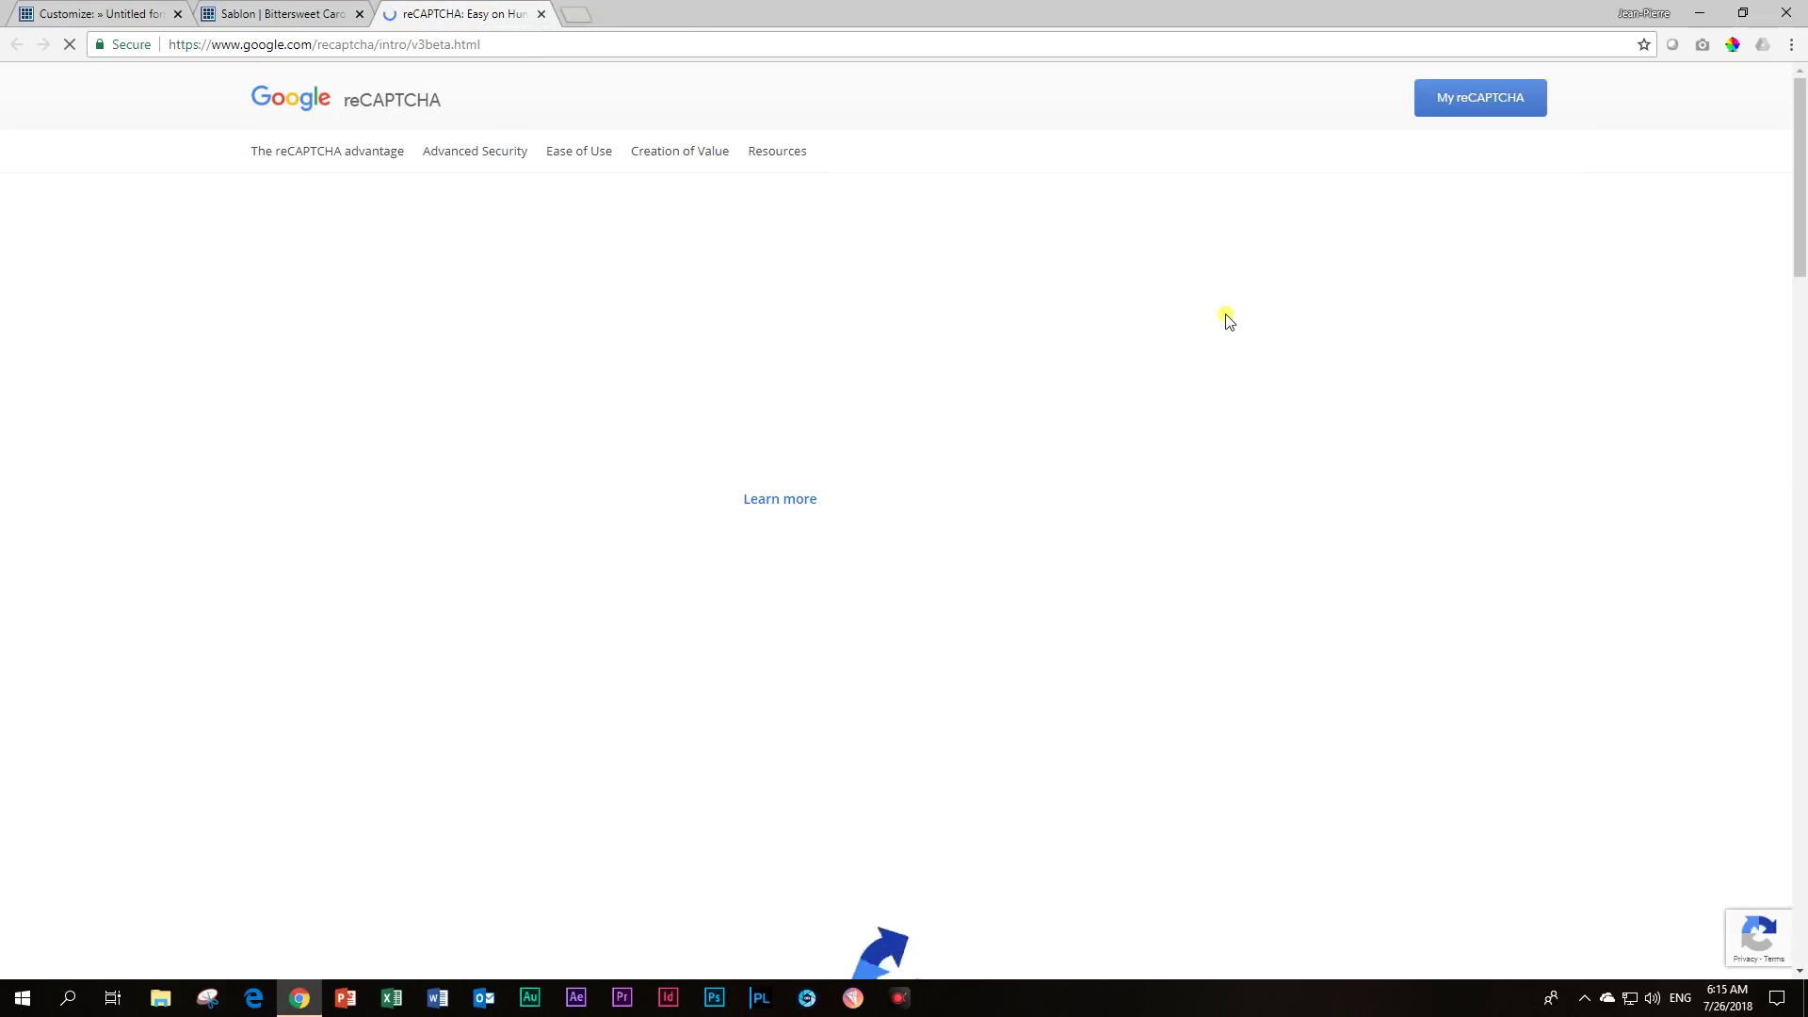
left_click(1475, 113)
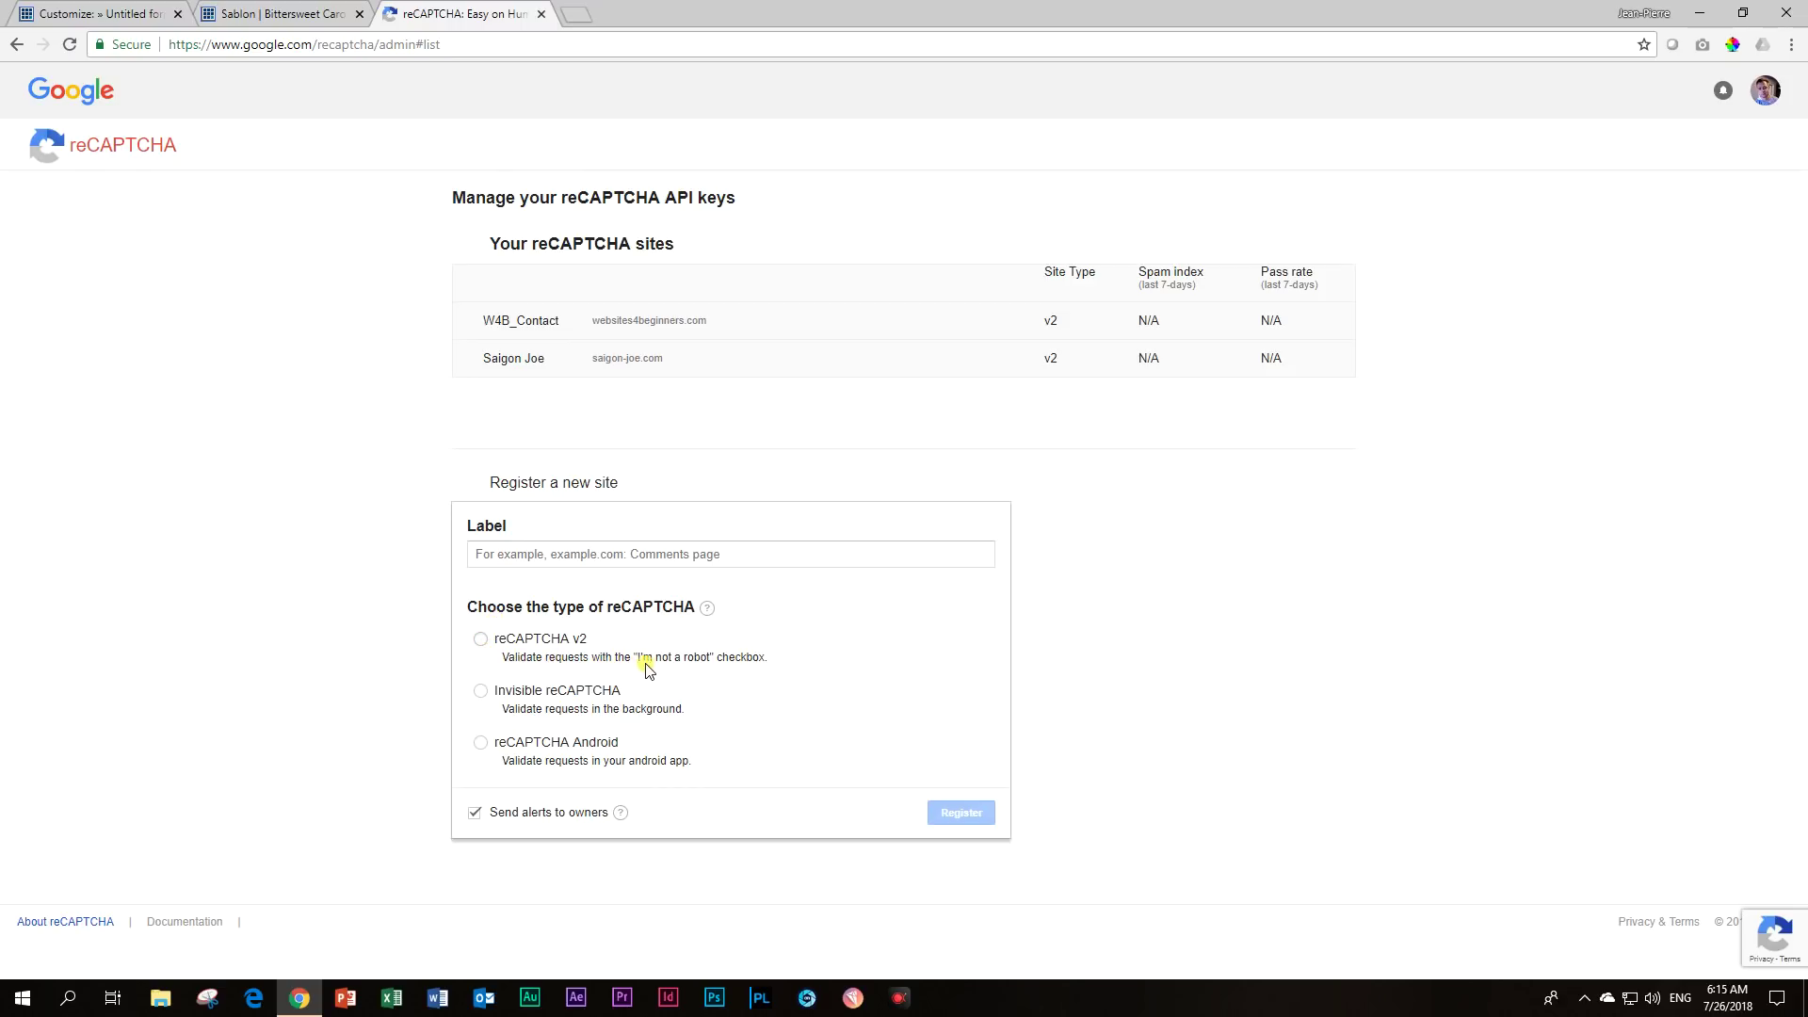
left_click(480, 641)
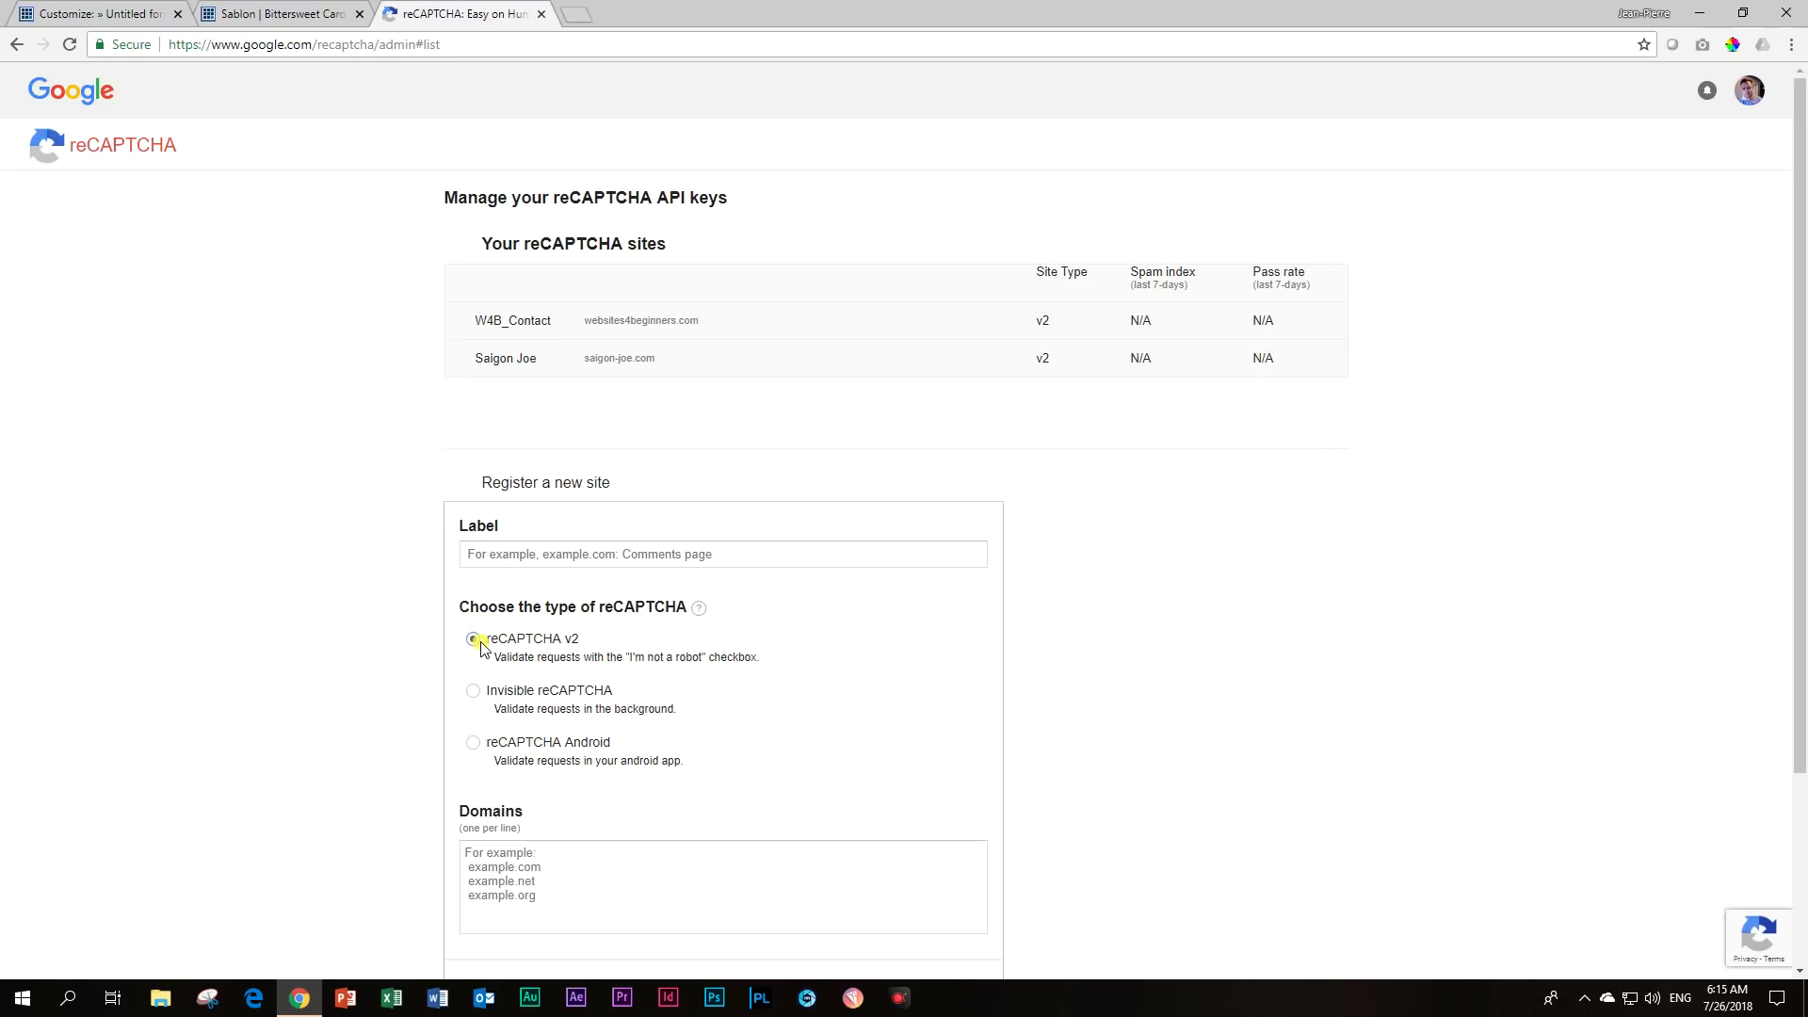
scroll(482, 659, "down", 3)
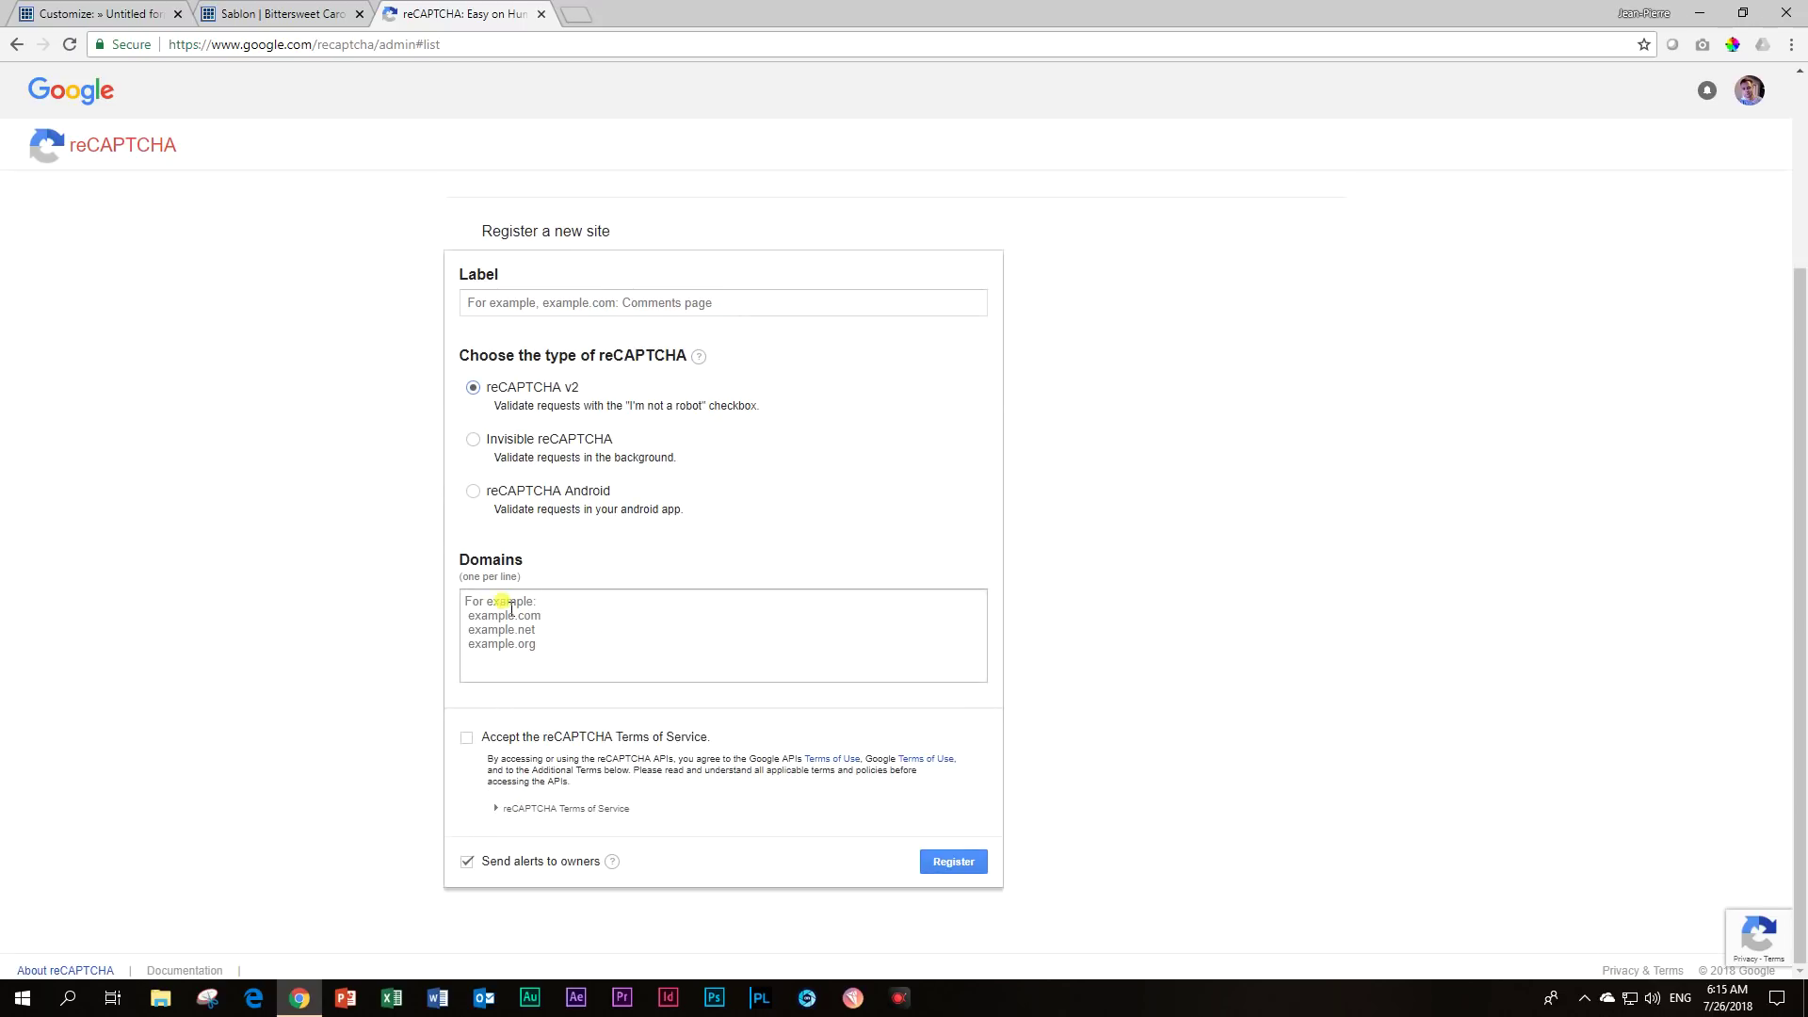
left_click(568, 610)
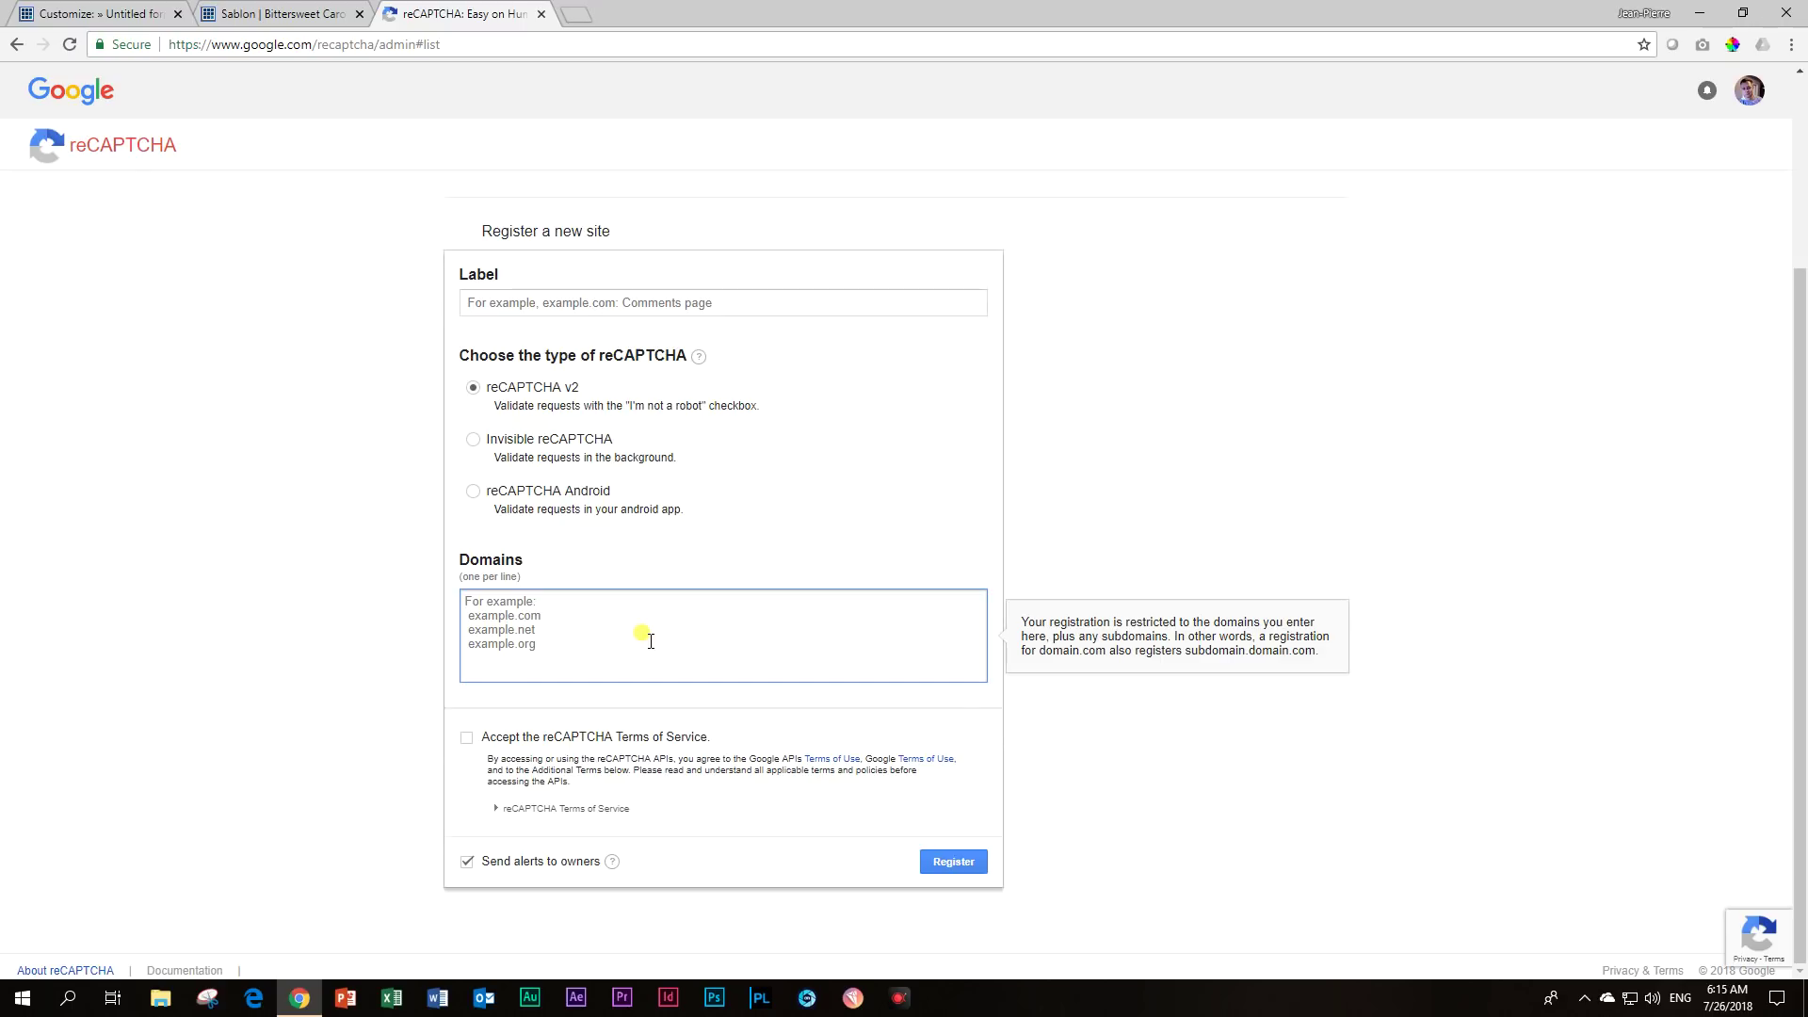
type("synapes-consulting.com")
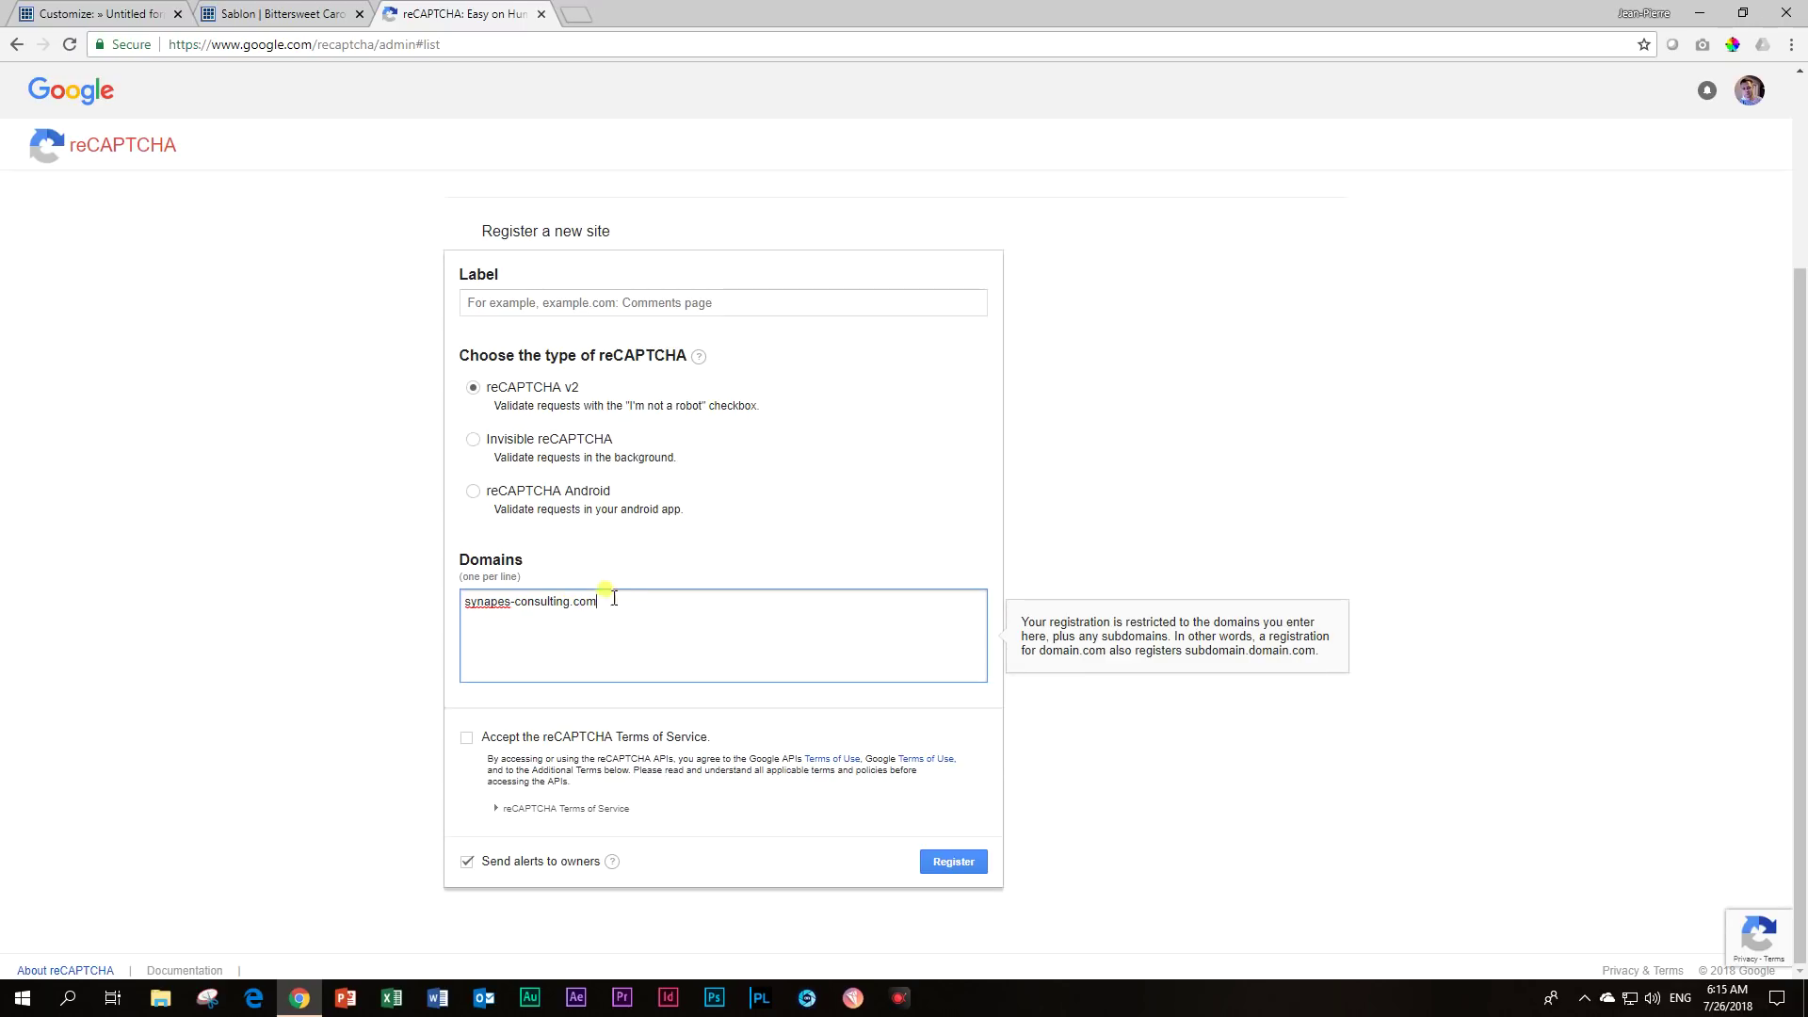
left_click(467, 738)
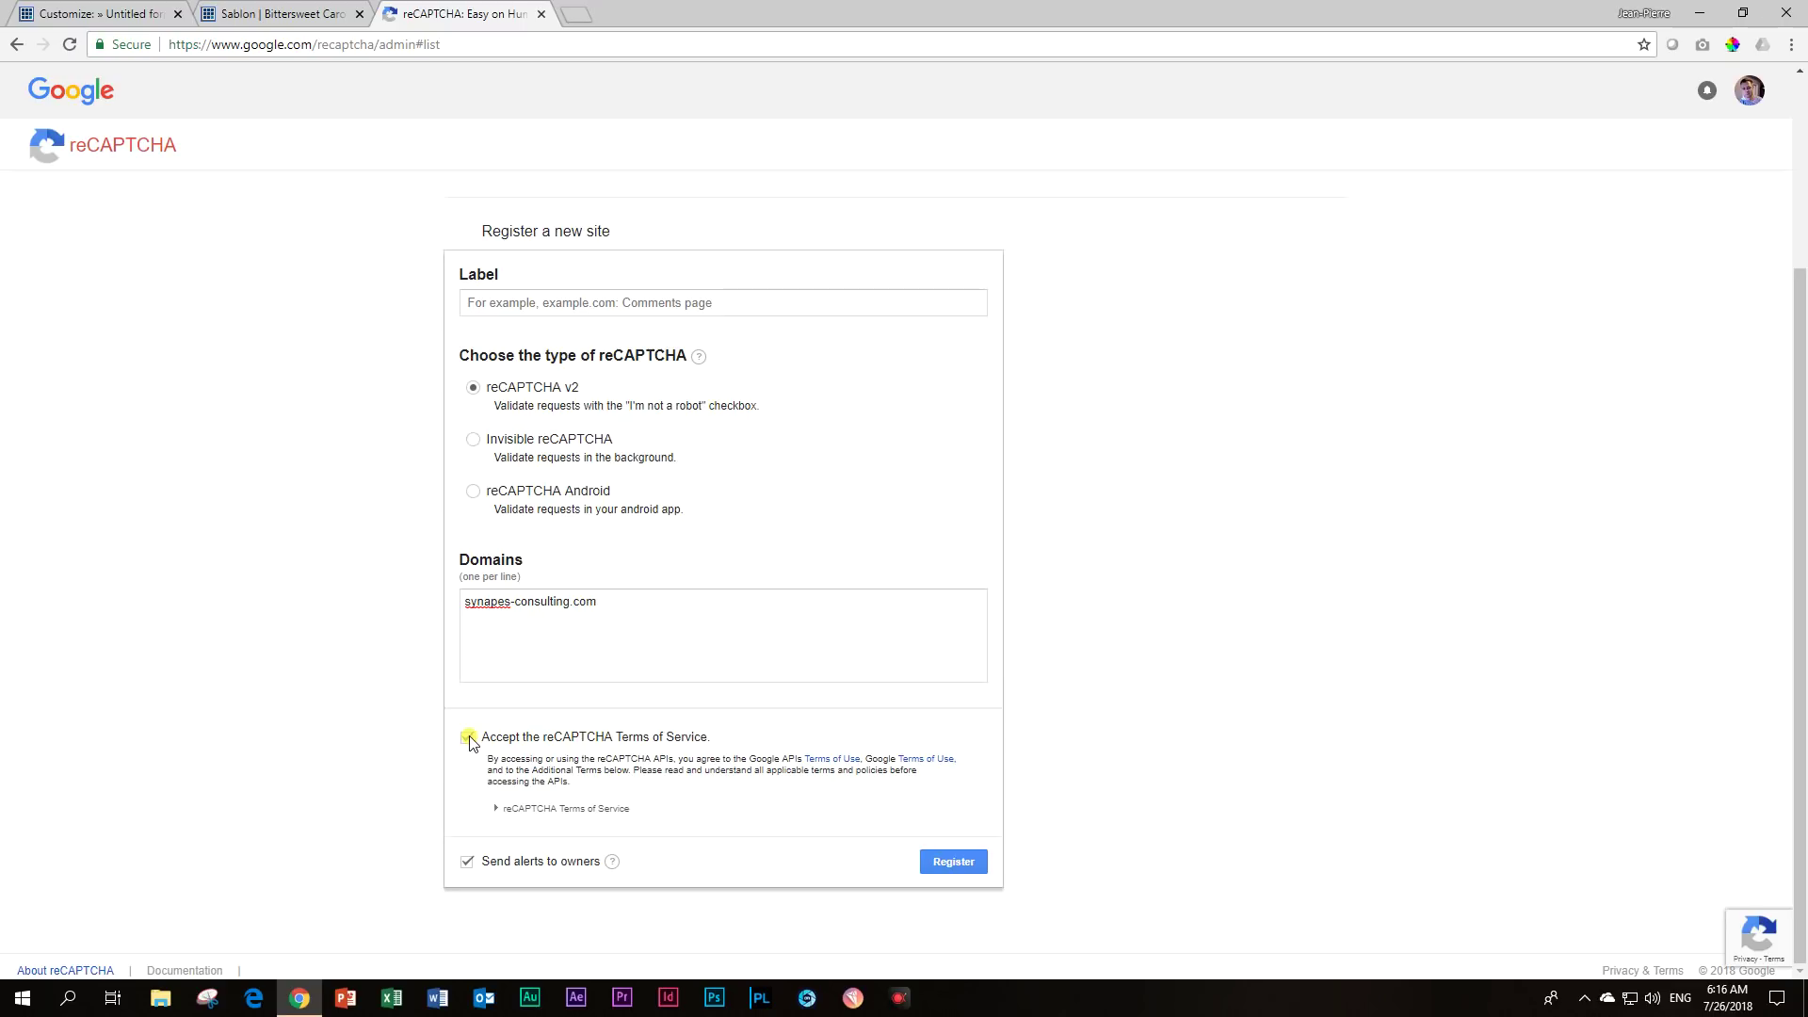
left_click(935, 863)
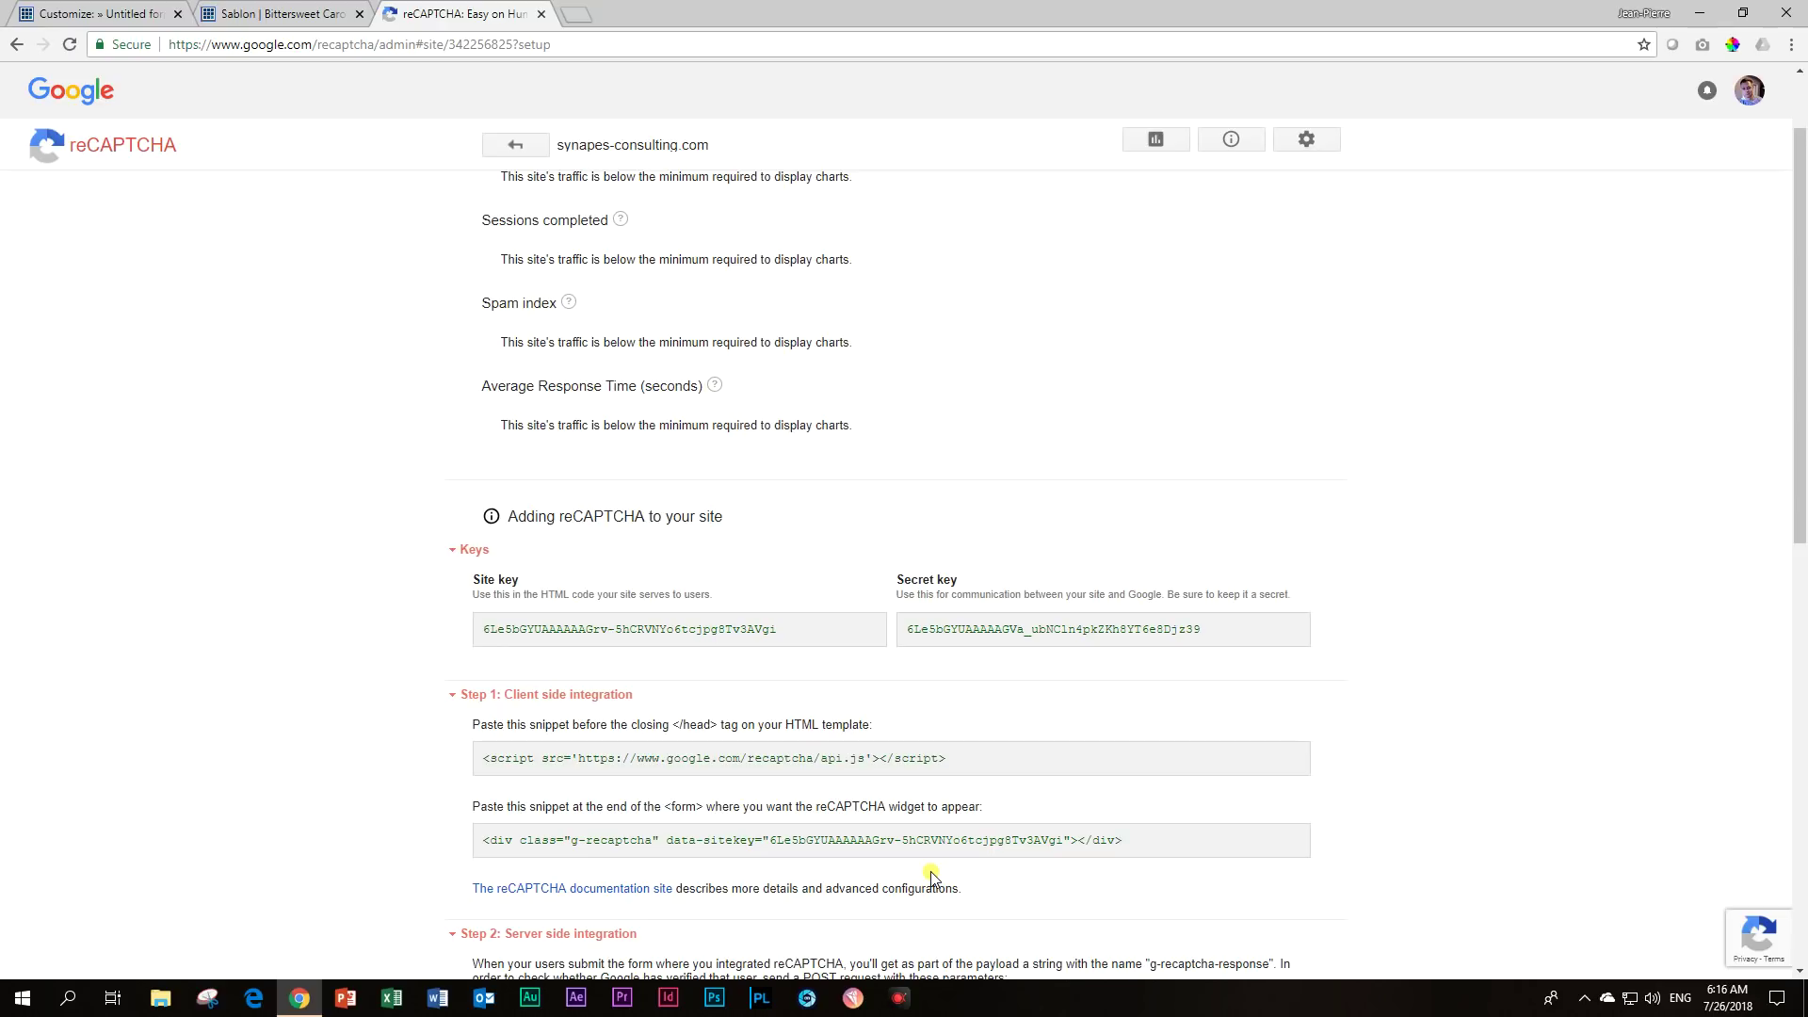
Copy the new reCAPTCHA site key into the form's ReCaptcha site key field.
scroll(251, 561, "down", 3)
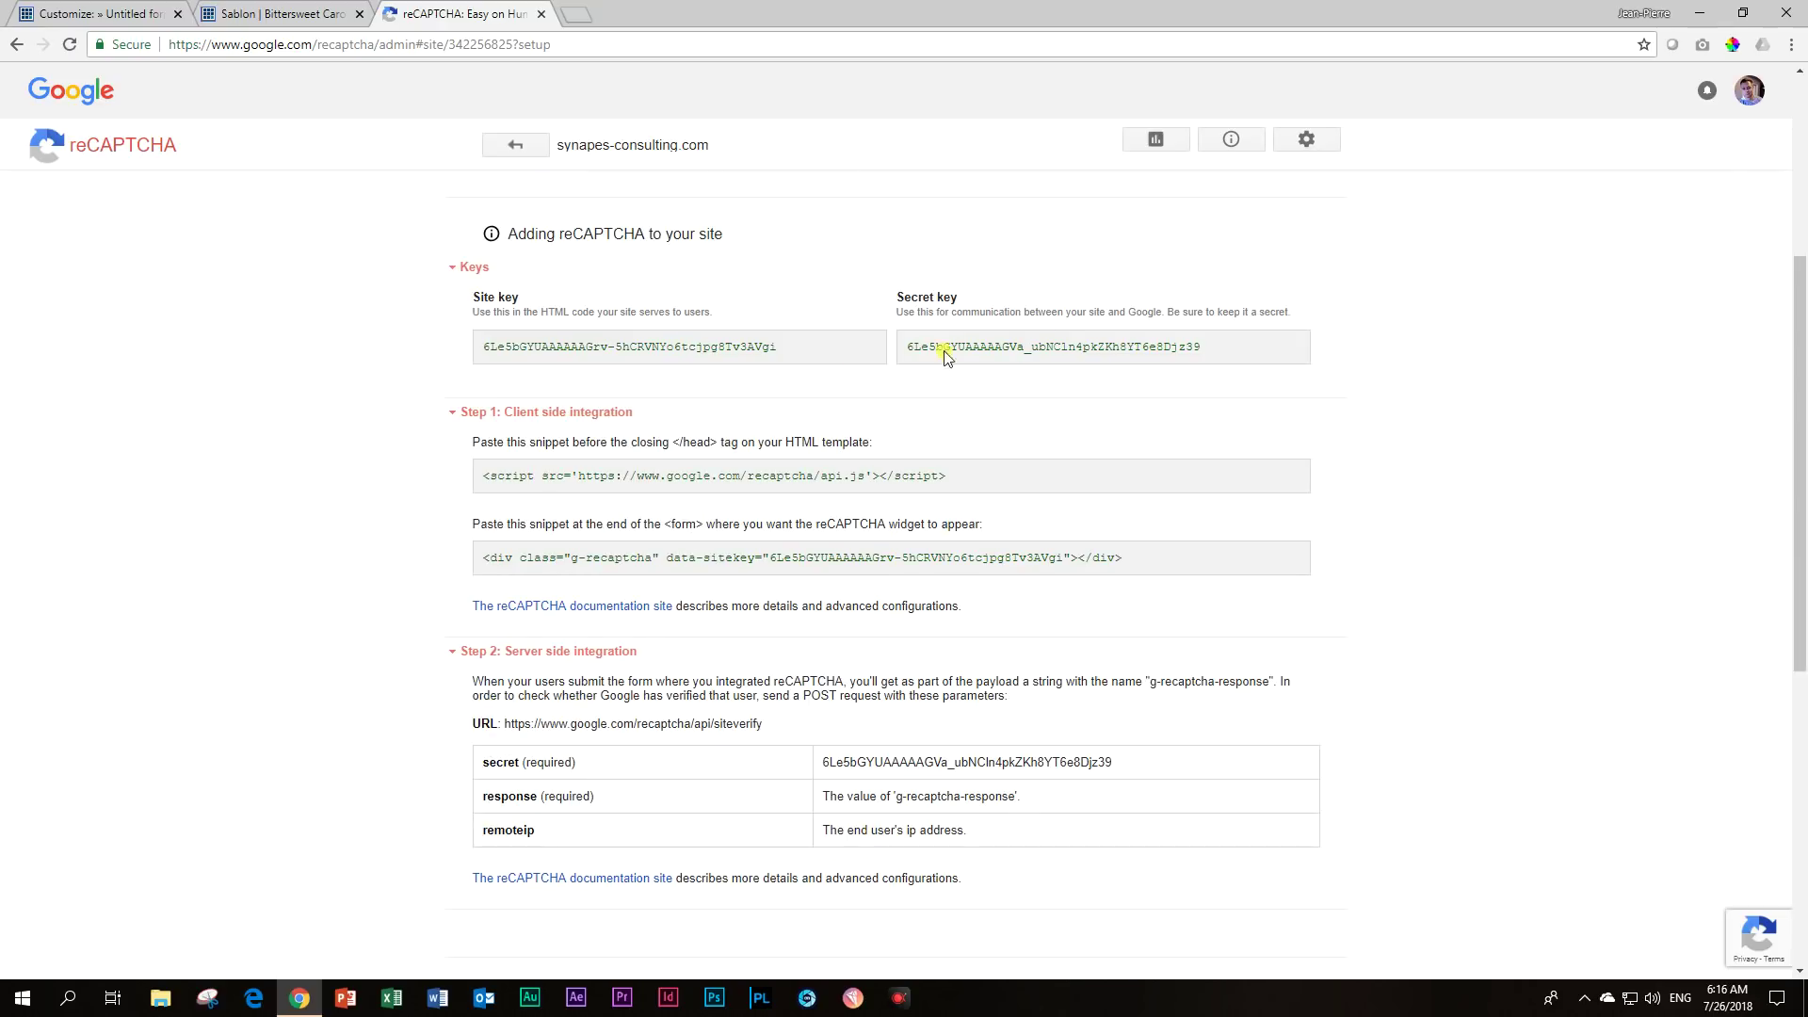
double_click(616, 346)
left_click(613, 345)
triple_click(610, 344)
key("ctrl+c")
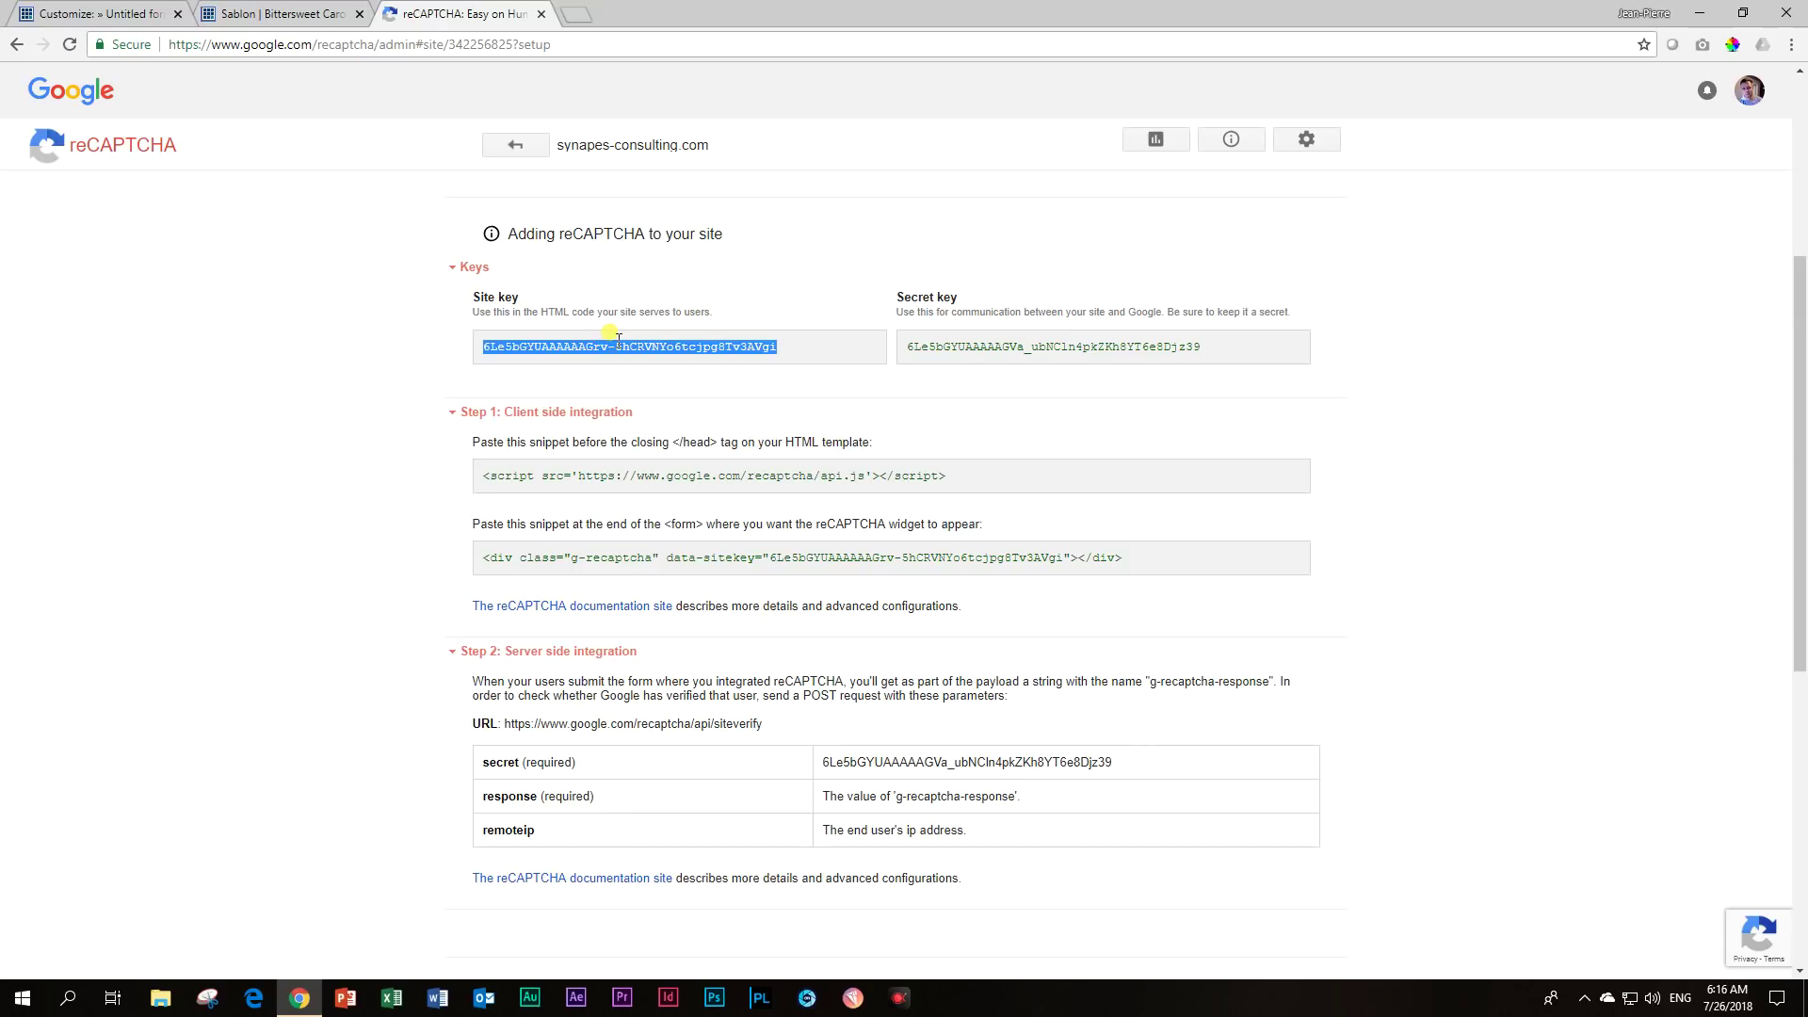
left_click(99, 13)
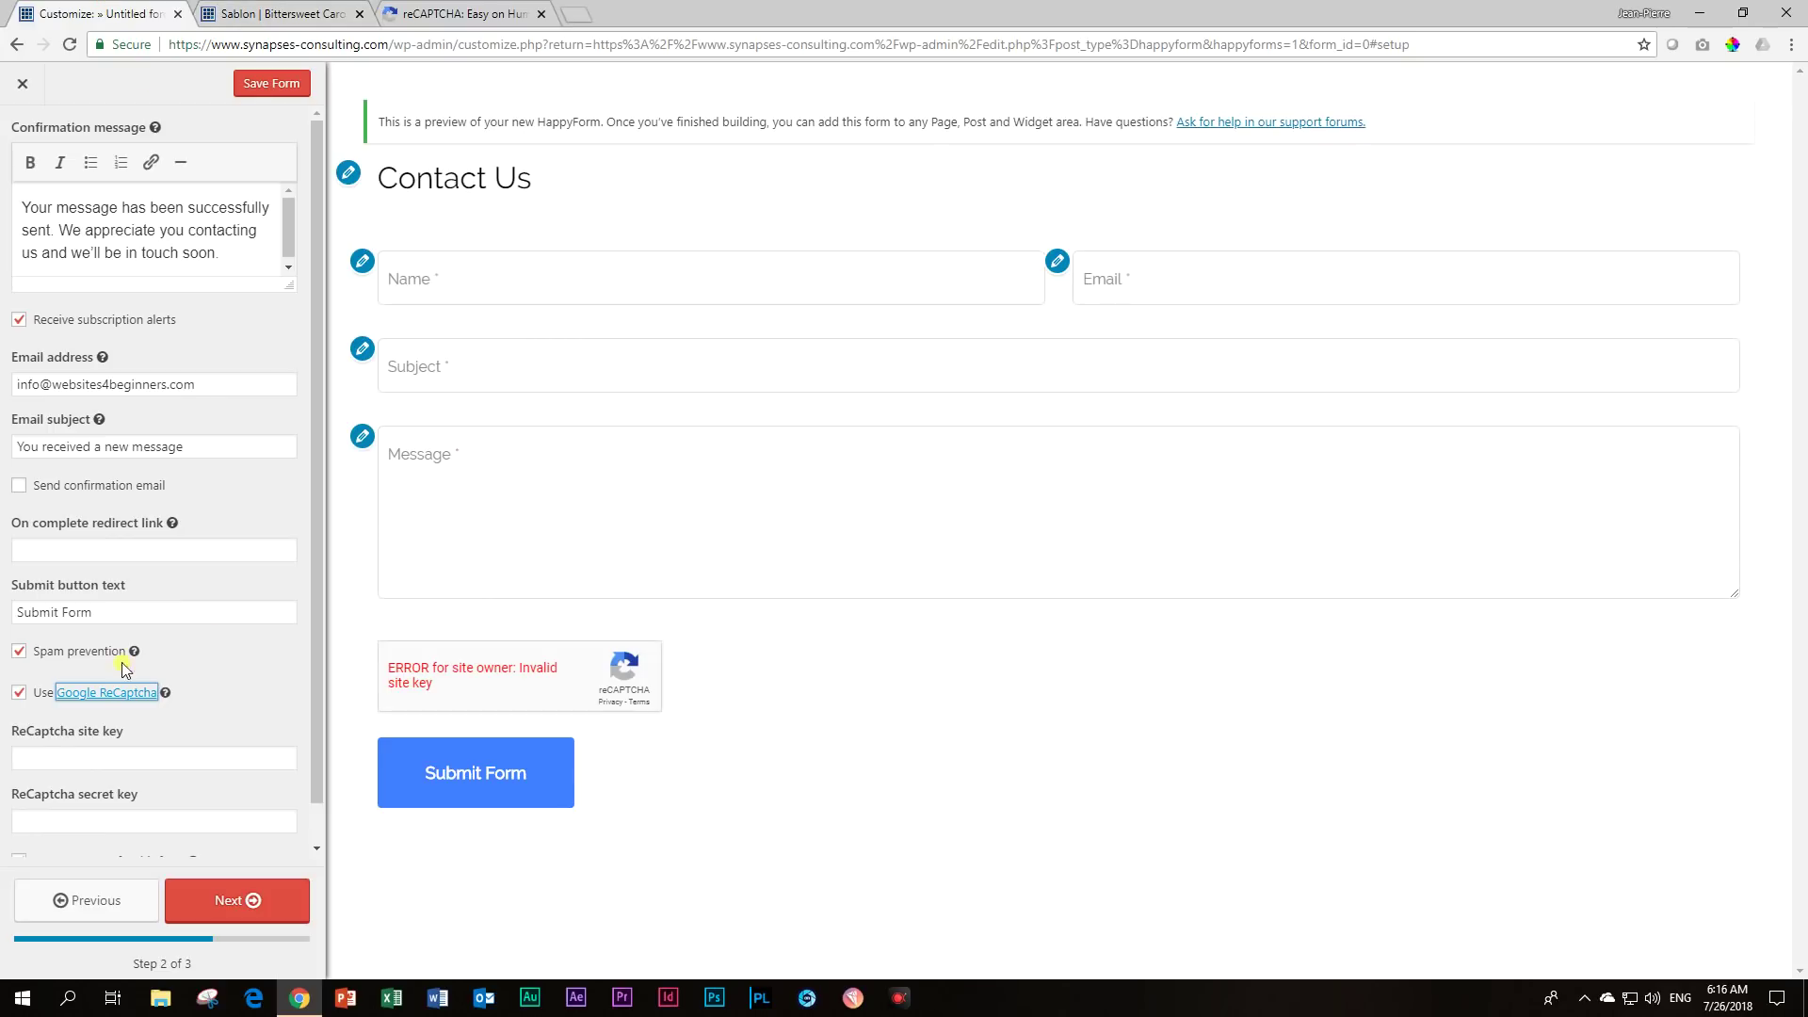
left_click(109, 757)
key("ctrl+v")
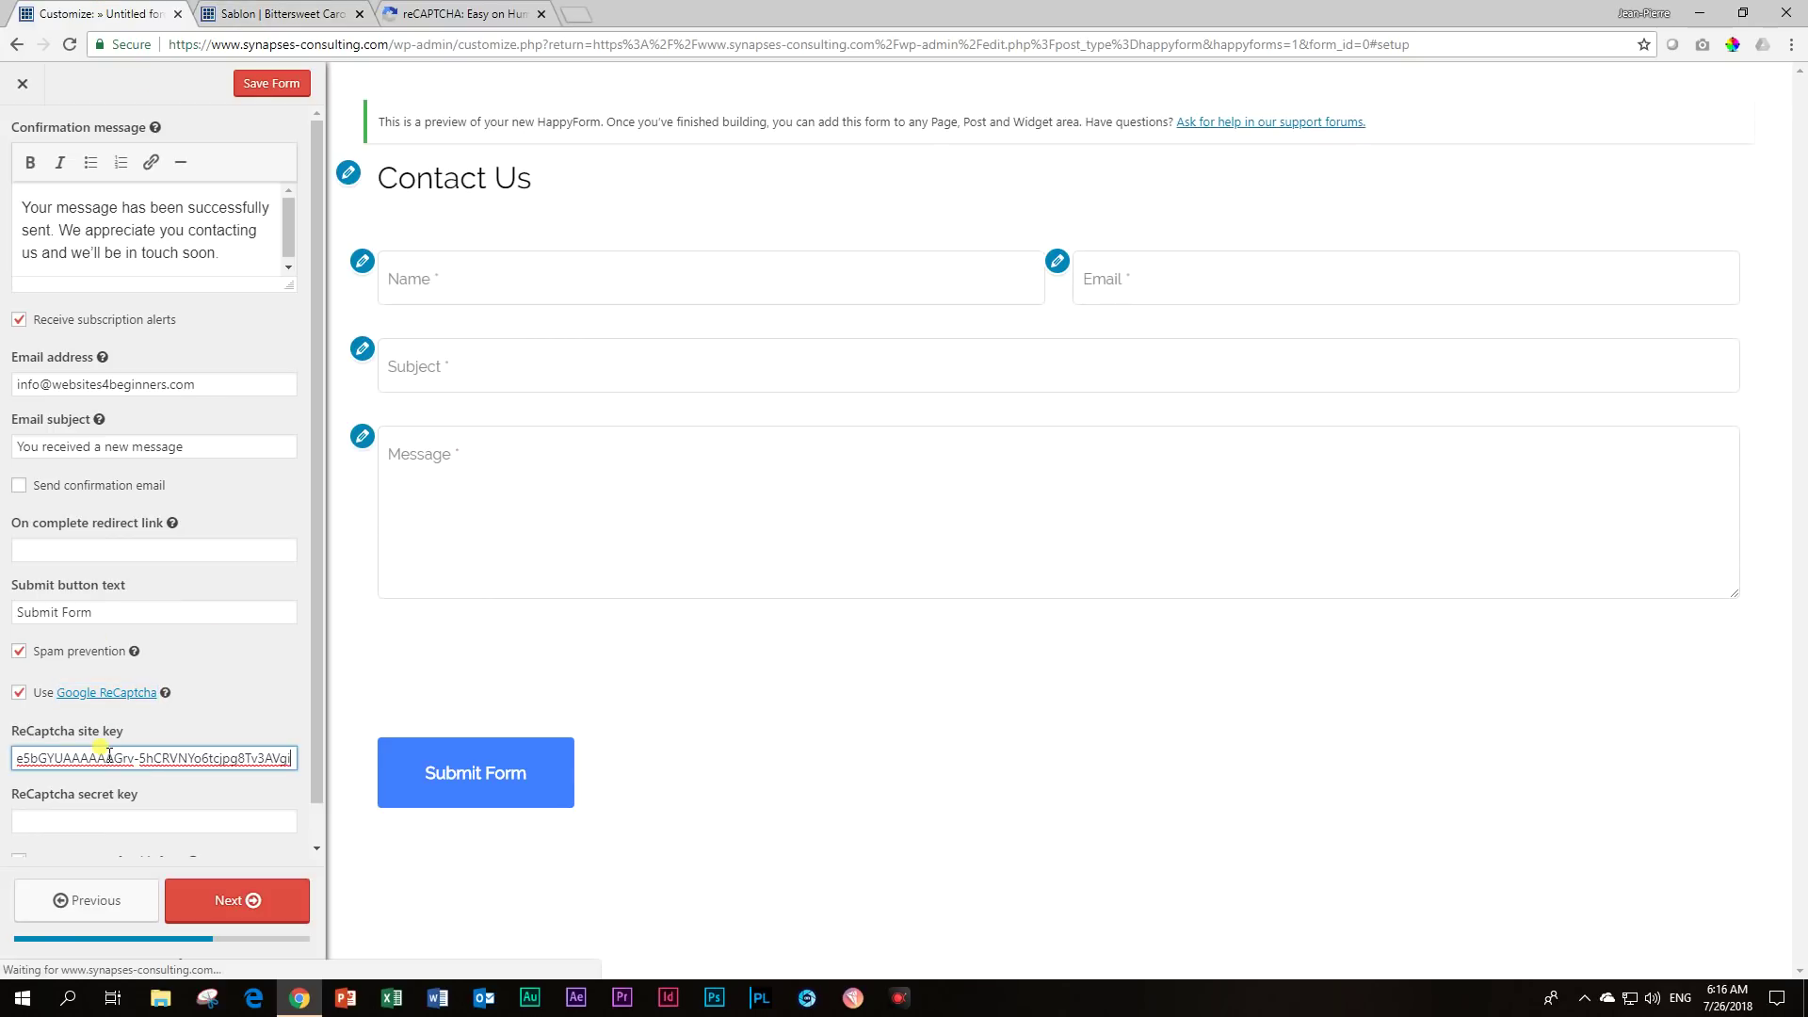
Select the reCAPTCHA secret key and bring it to the ReCaptcha secret key field.
left_click(461, 13)
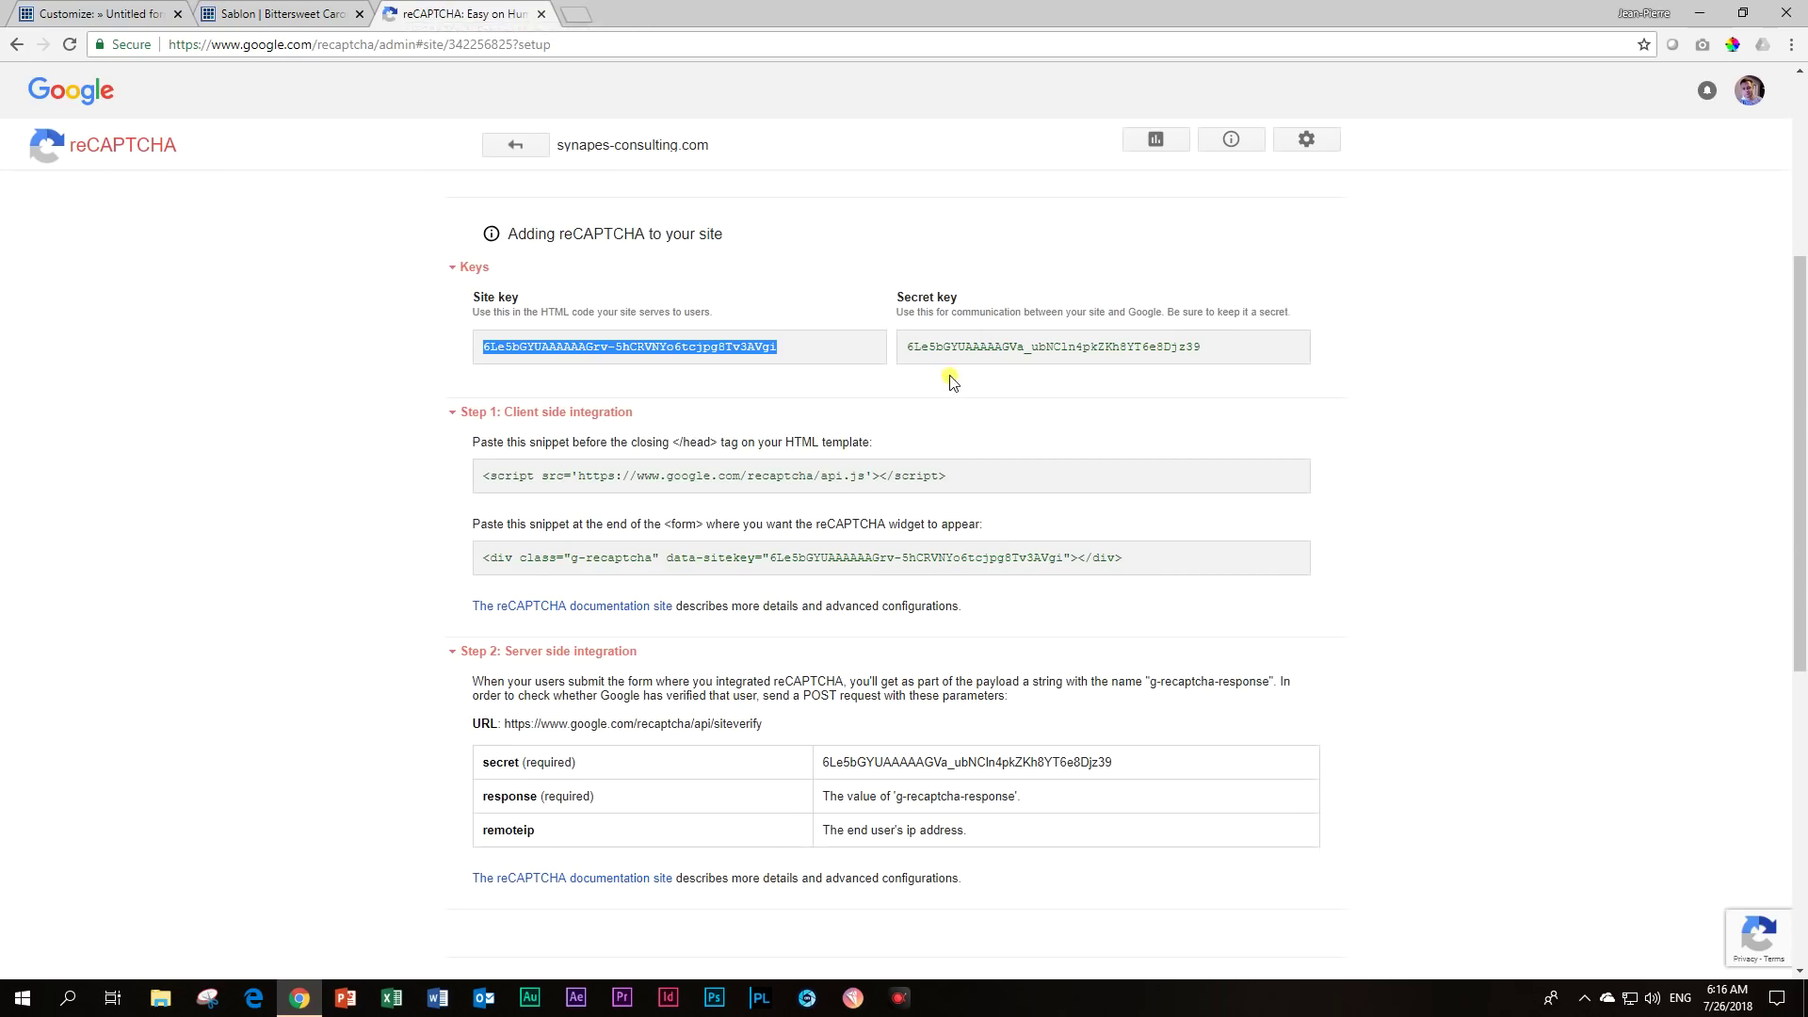
left_click(946, 347)
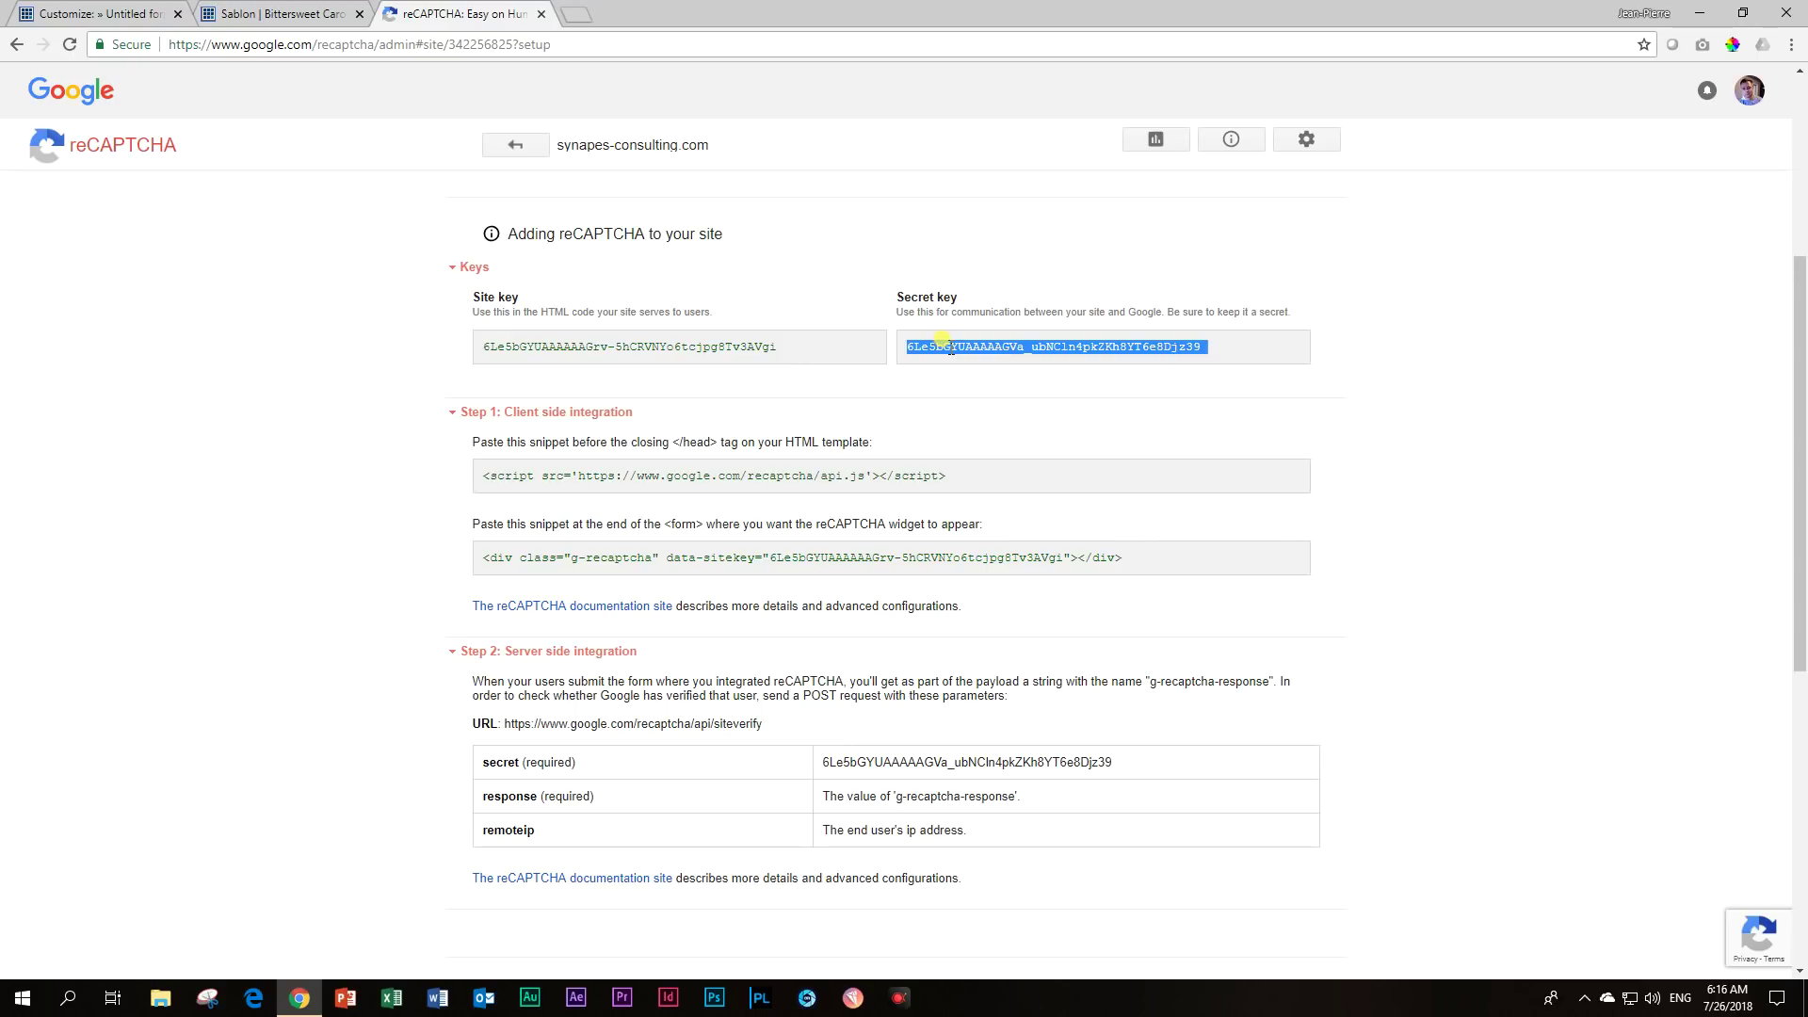
left_click(98, 14)
left_click(91, 817)
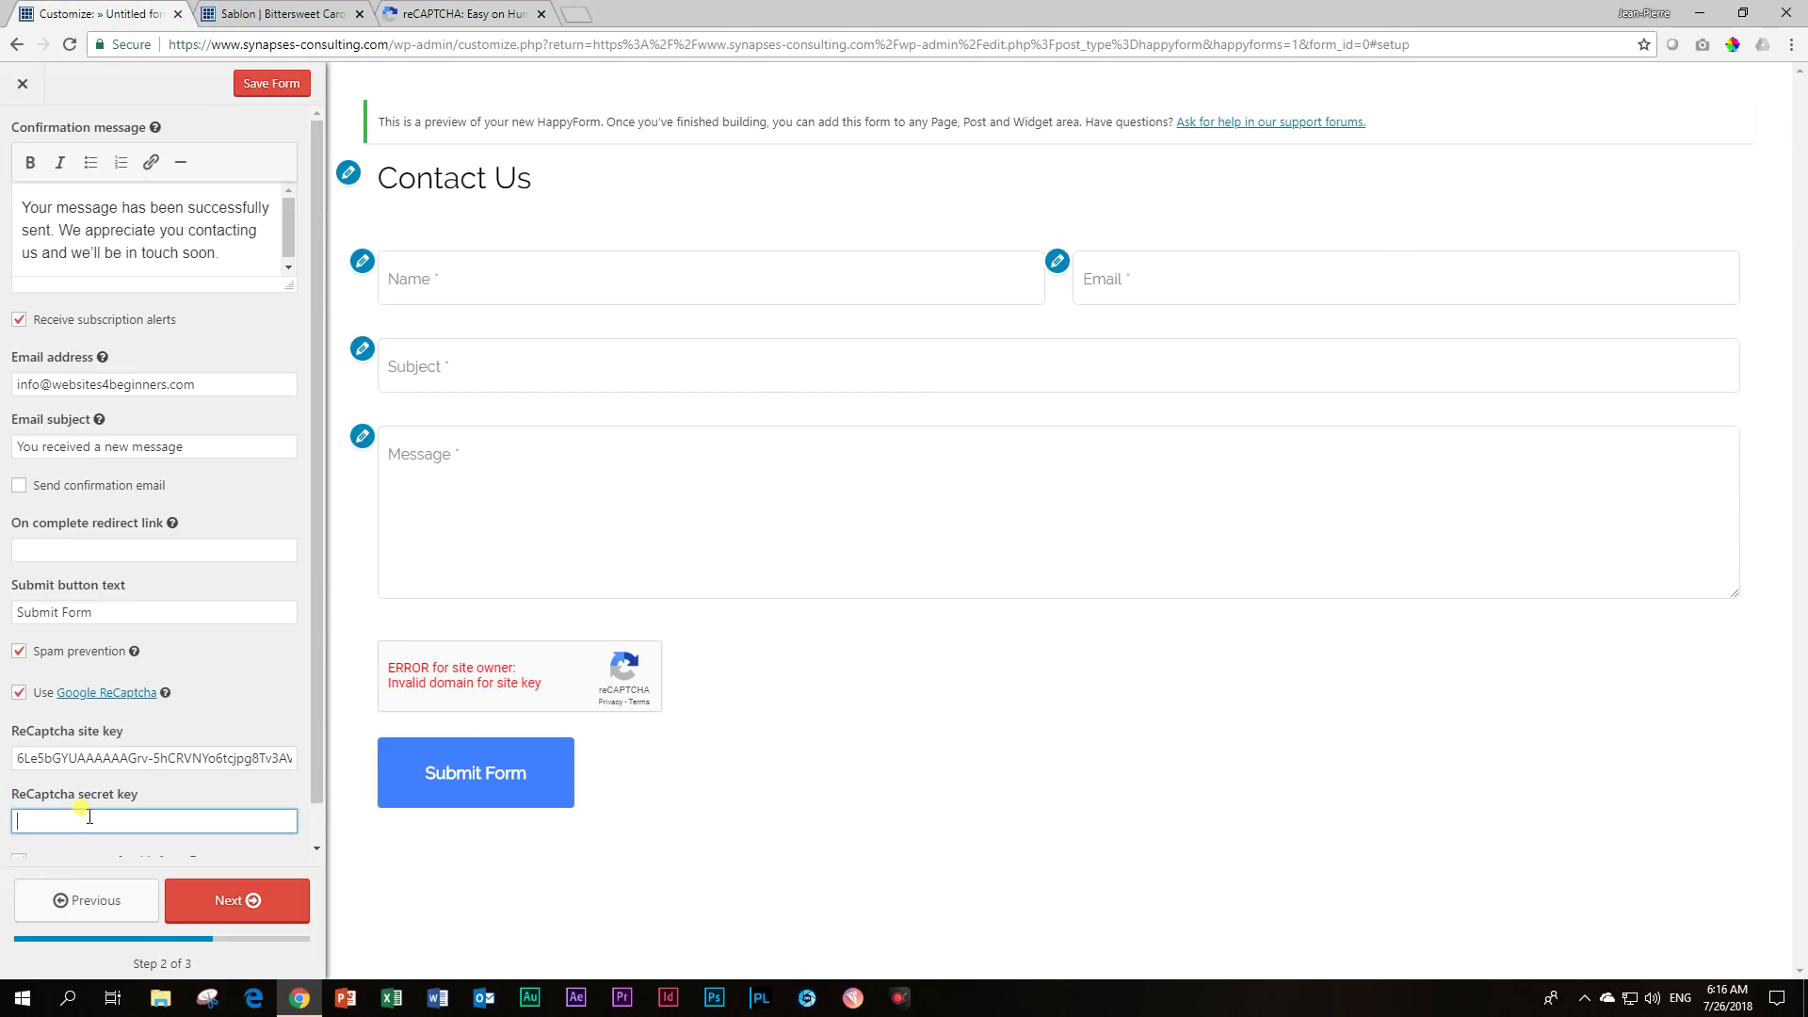
Paste the reCAPTCHA secret key and review the confirmation and notification fields.
key("ctrl+v")
scroll(92, 796, "down", 1)
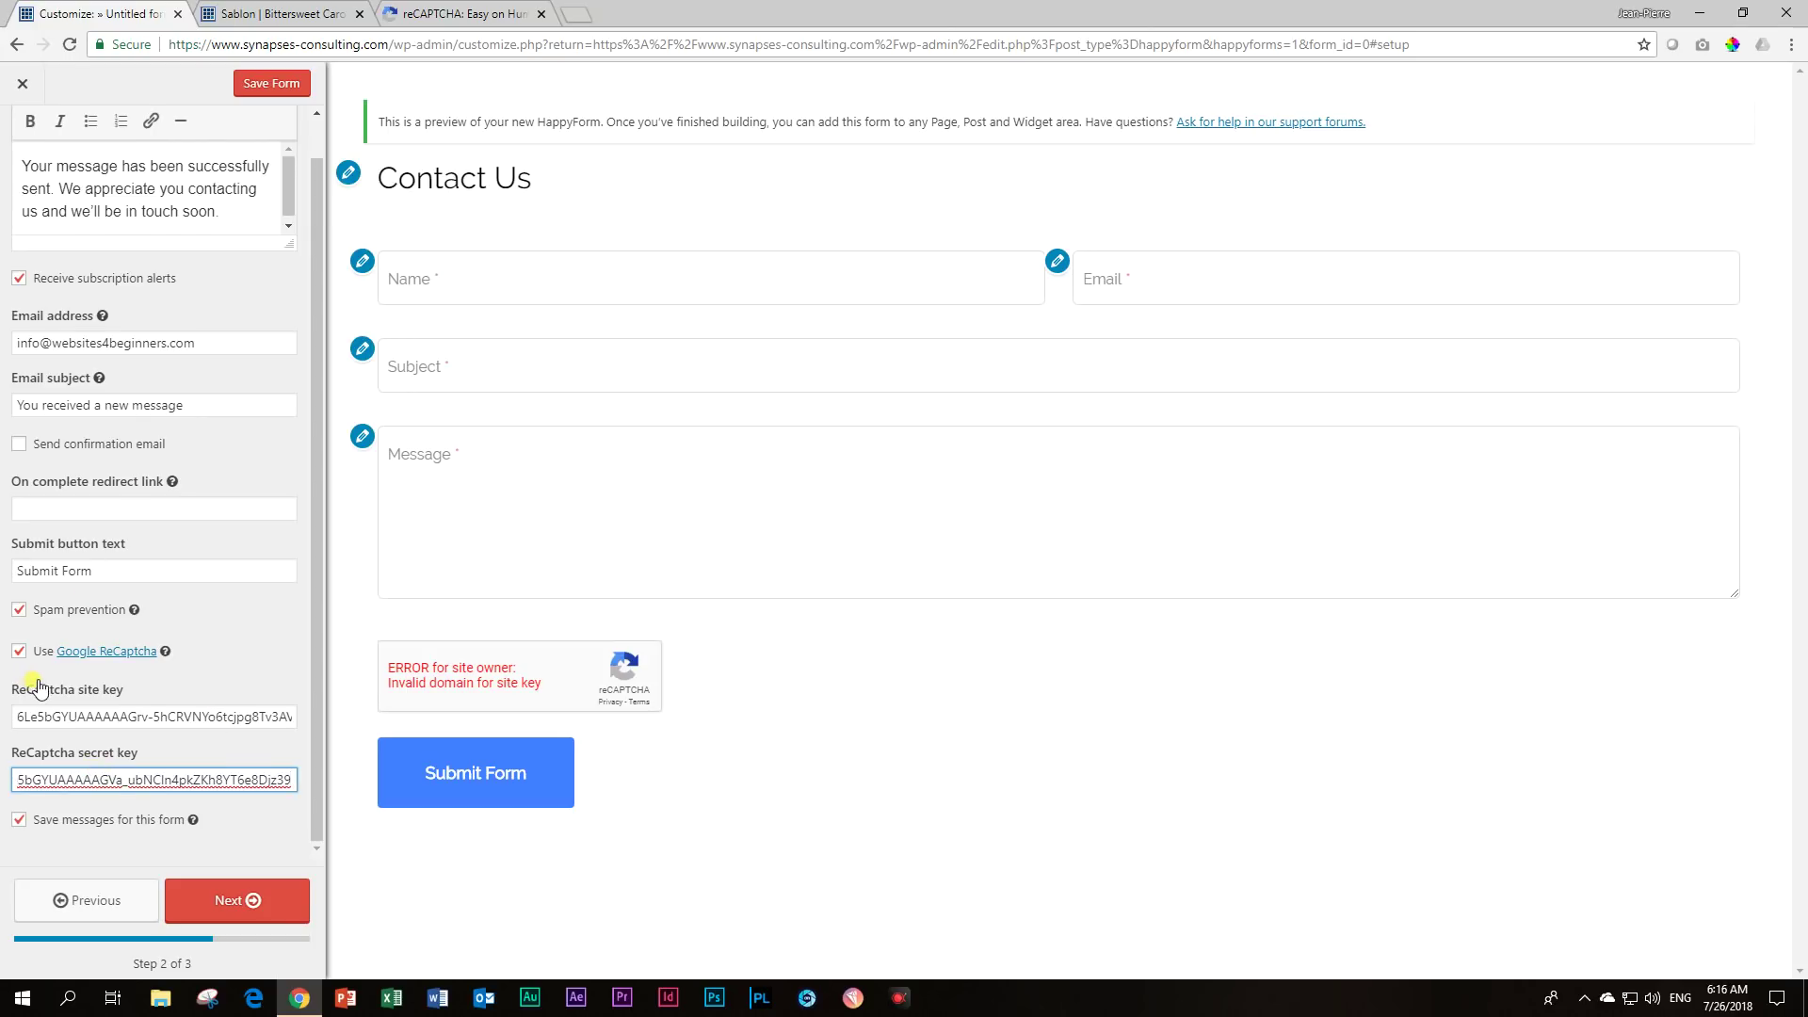
scroll(43, 683, "up", 1)
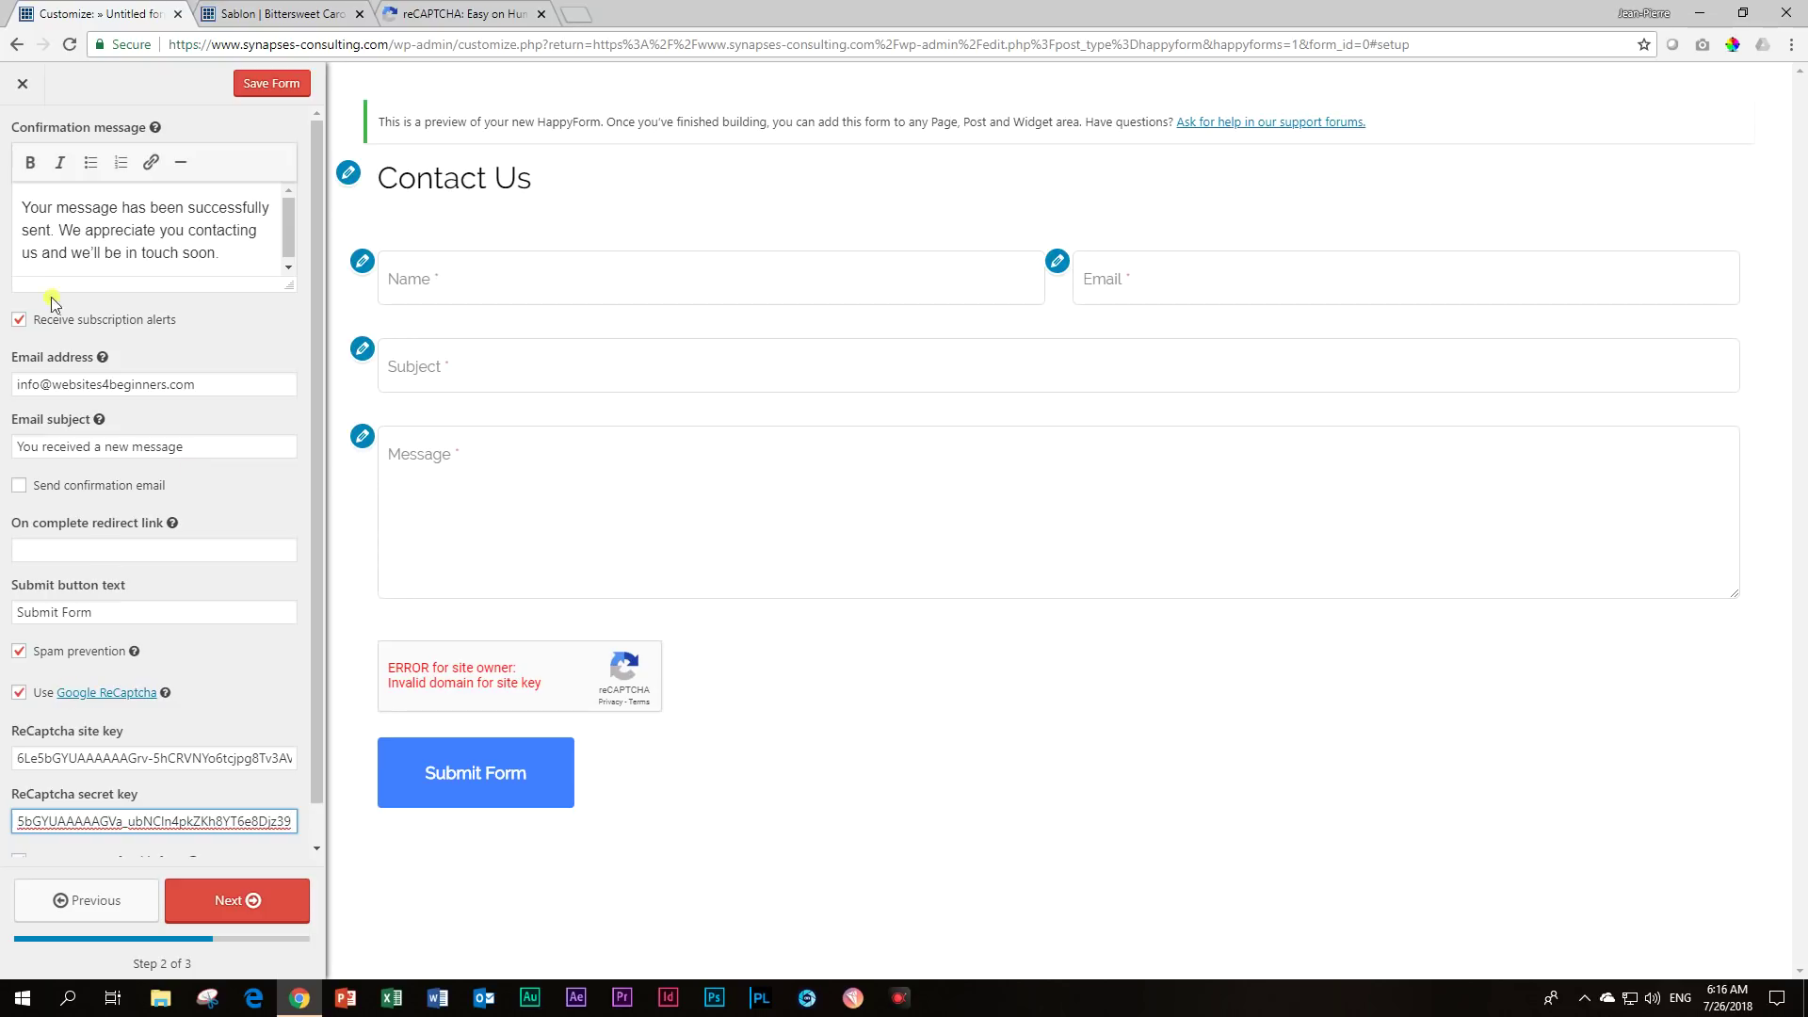
left_click_drag(219, 255, 9, 199)
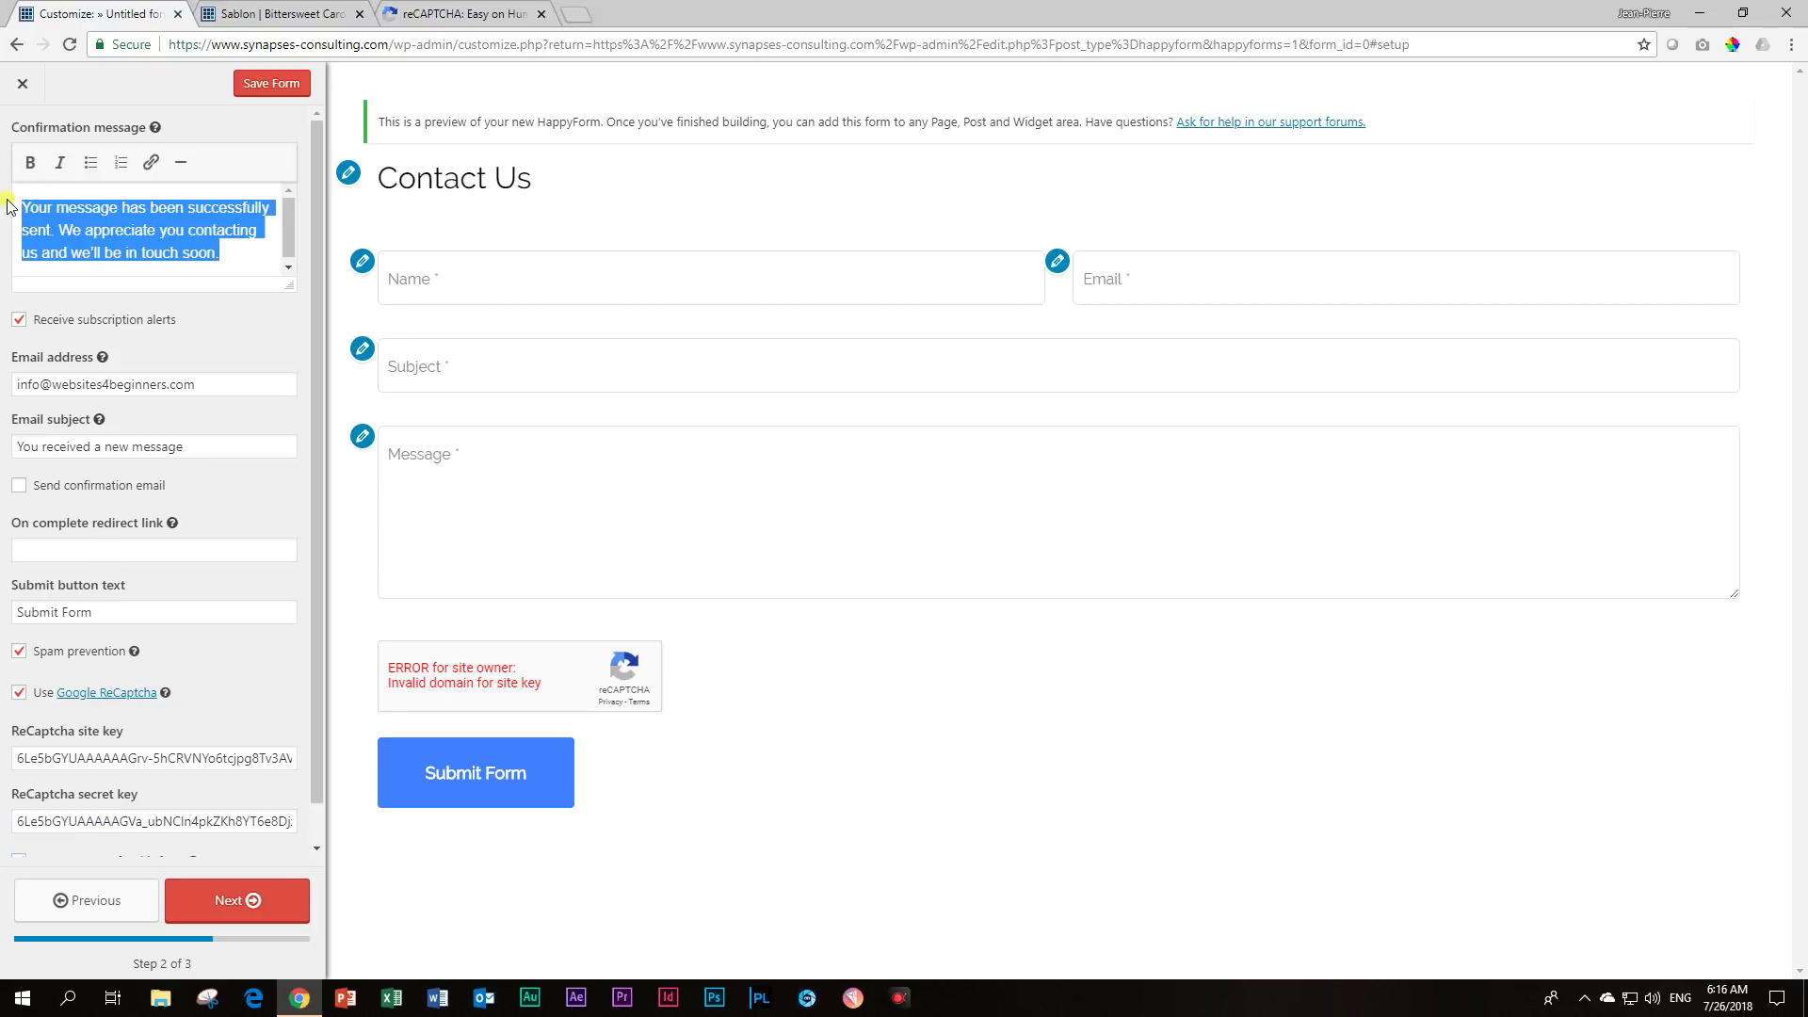
left_click(221, 384)
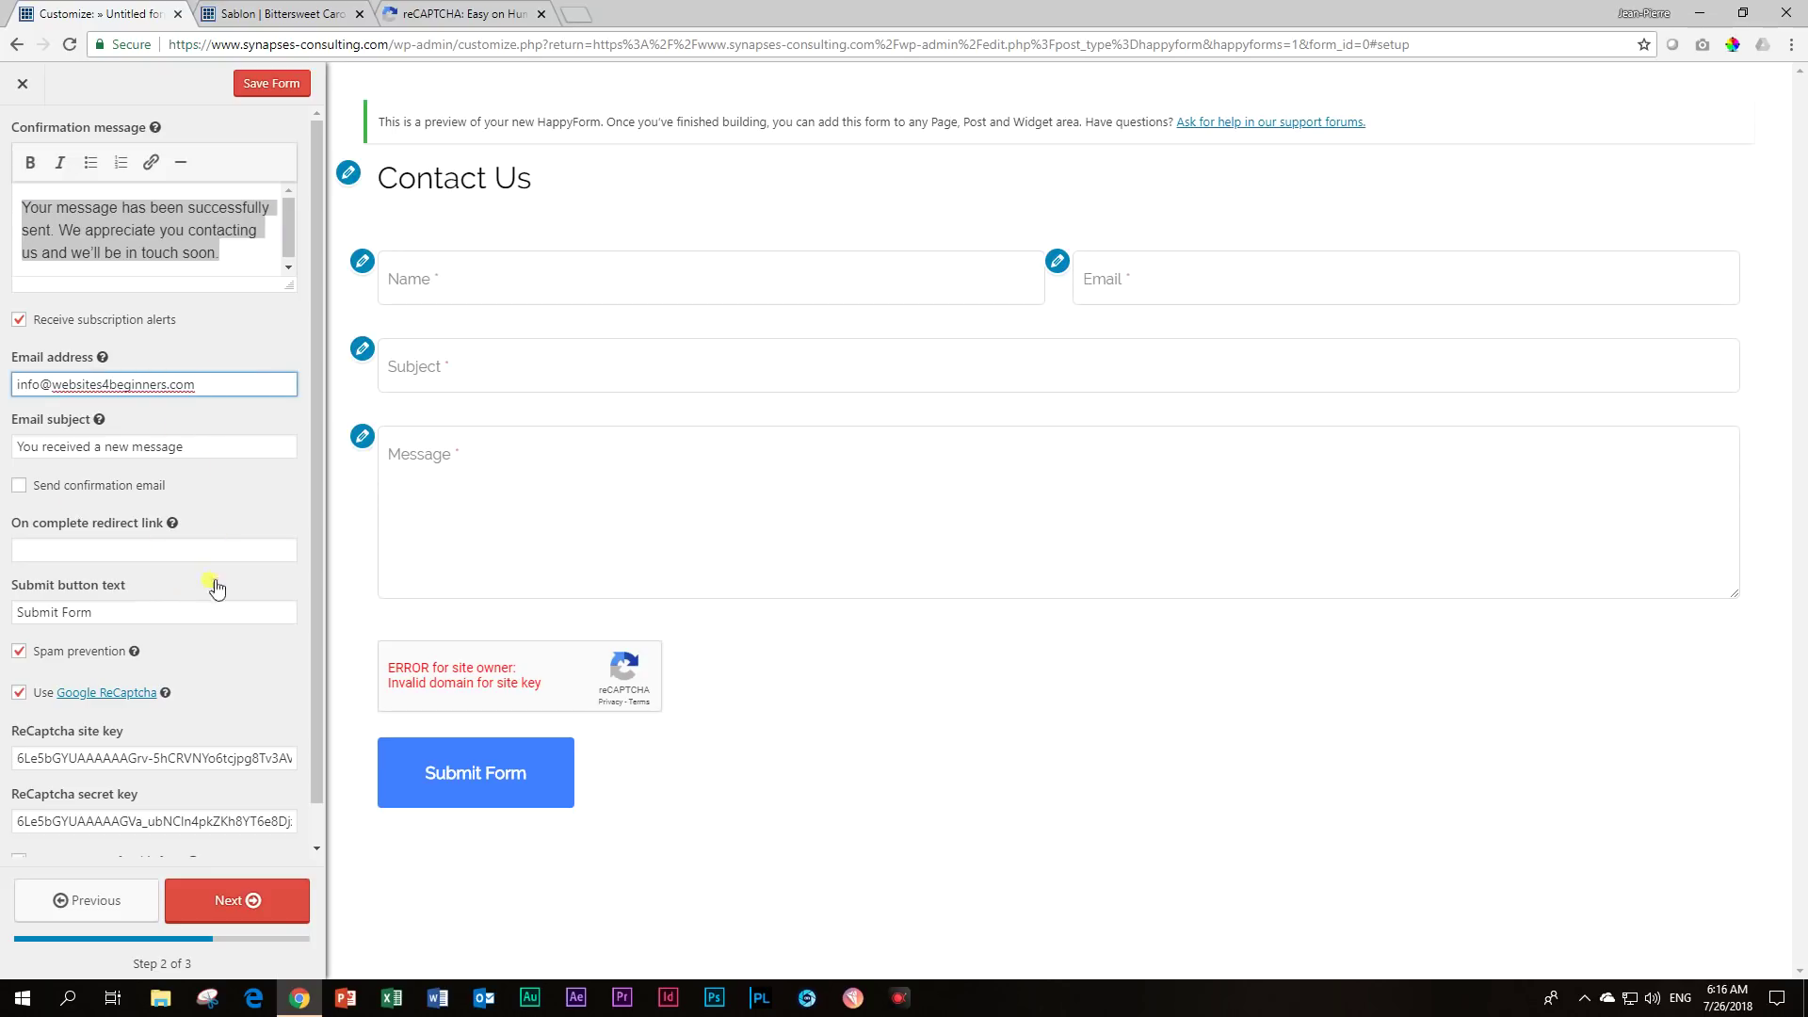
Change the submit button text to 'Send' and move on to step 3 styling.
scroll(206, 591, "down", 1)
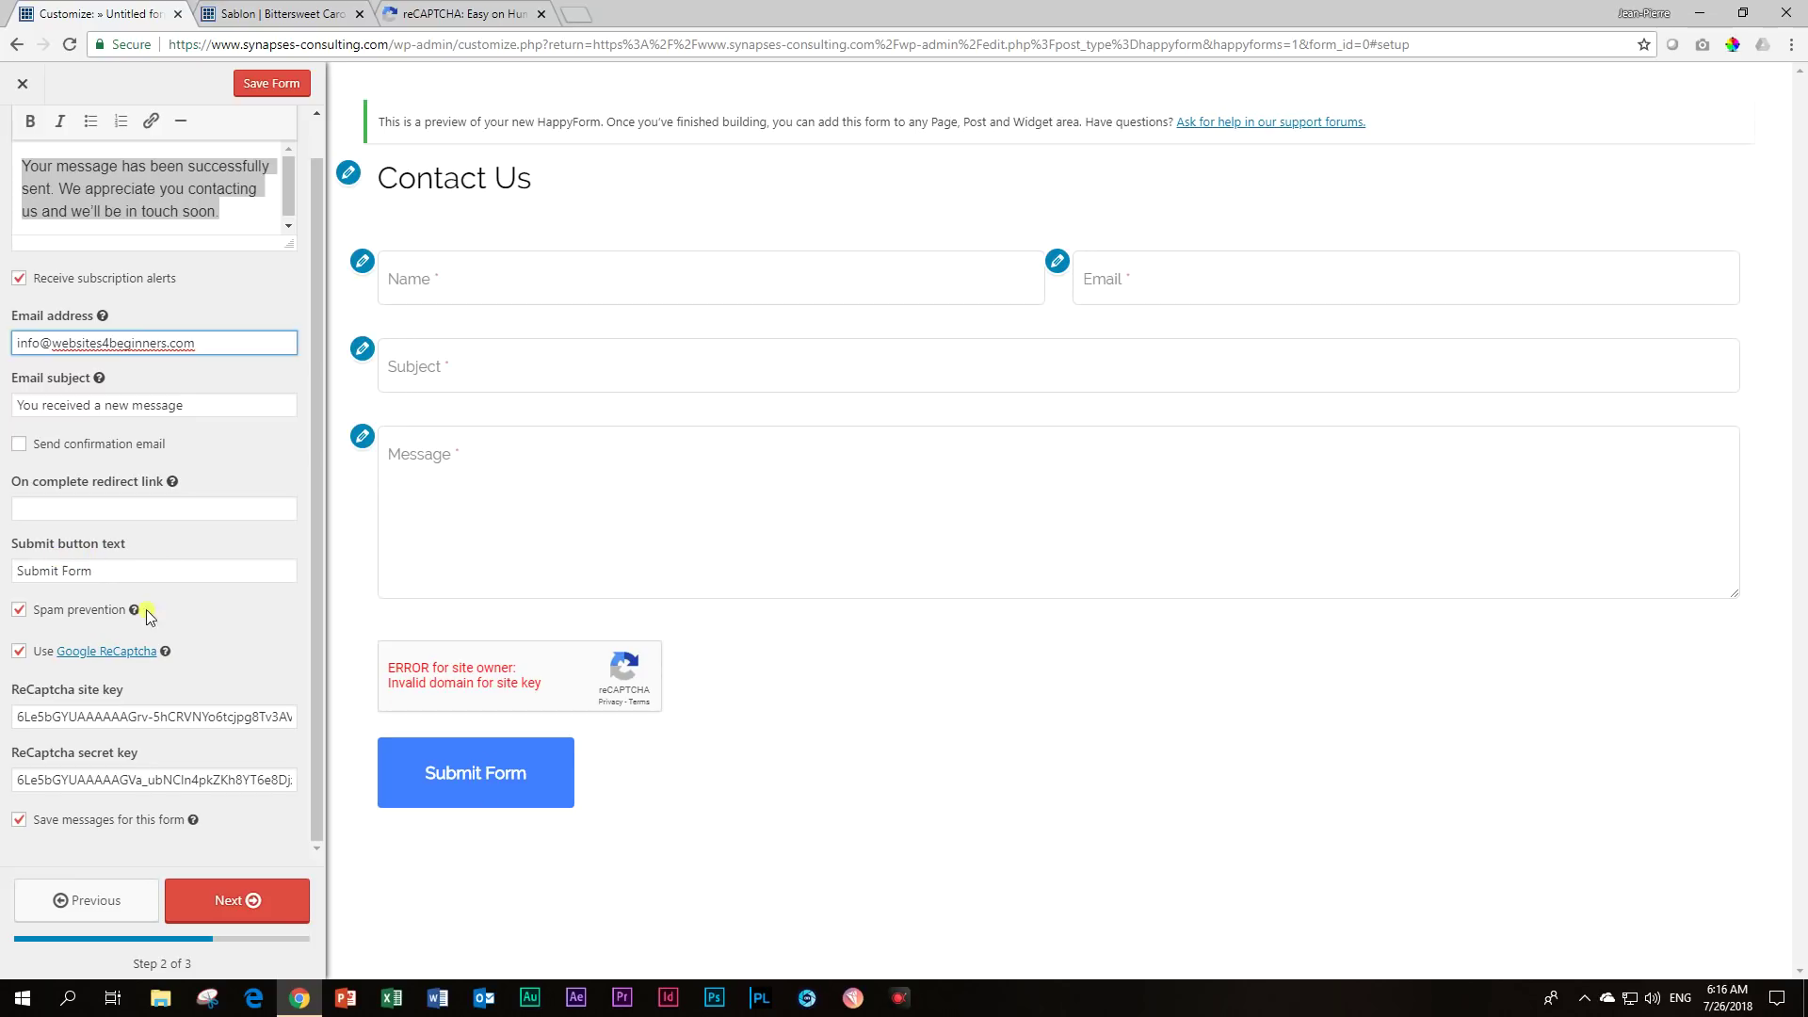
triple_click(125, 567)
type("Send")
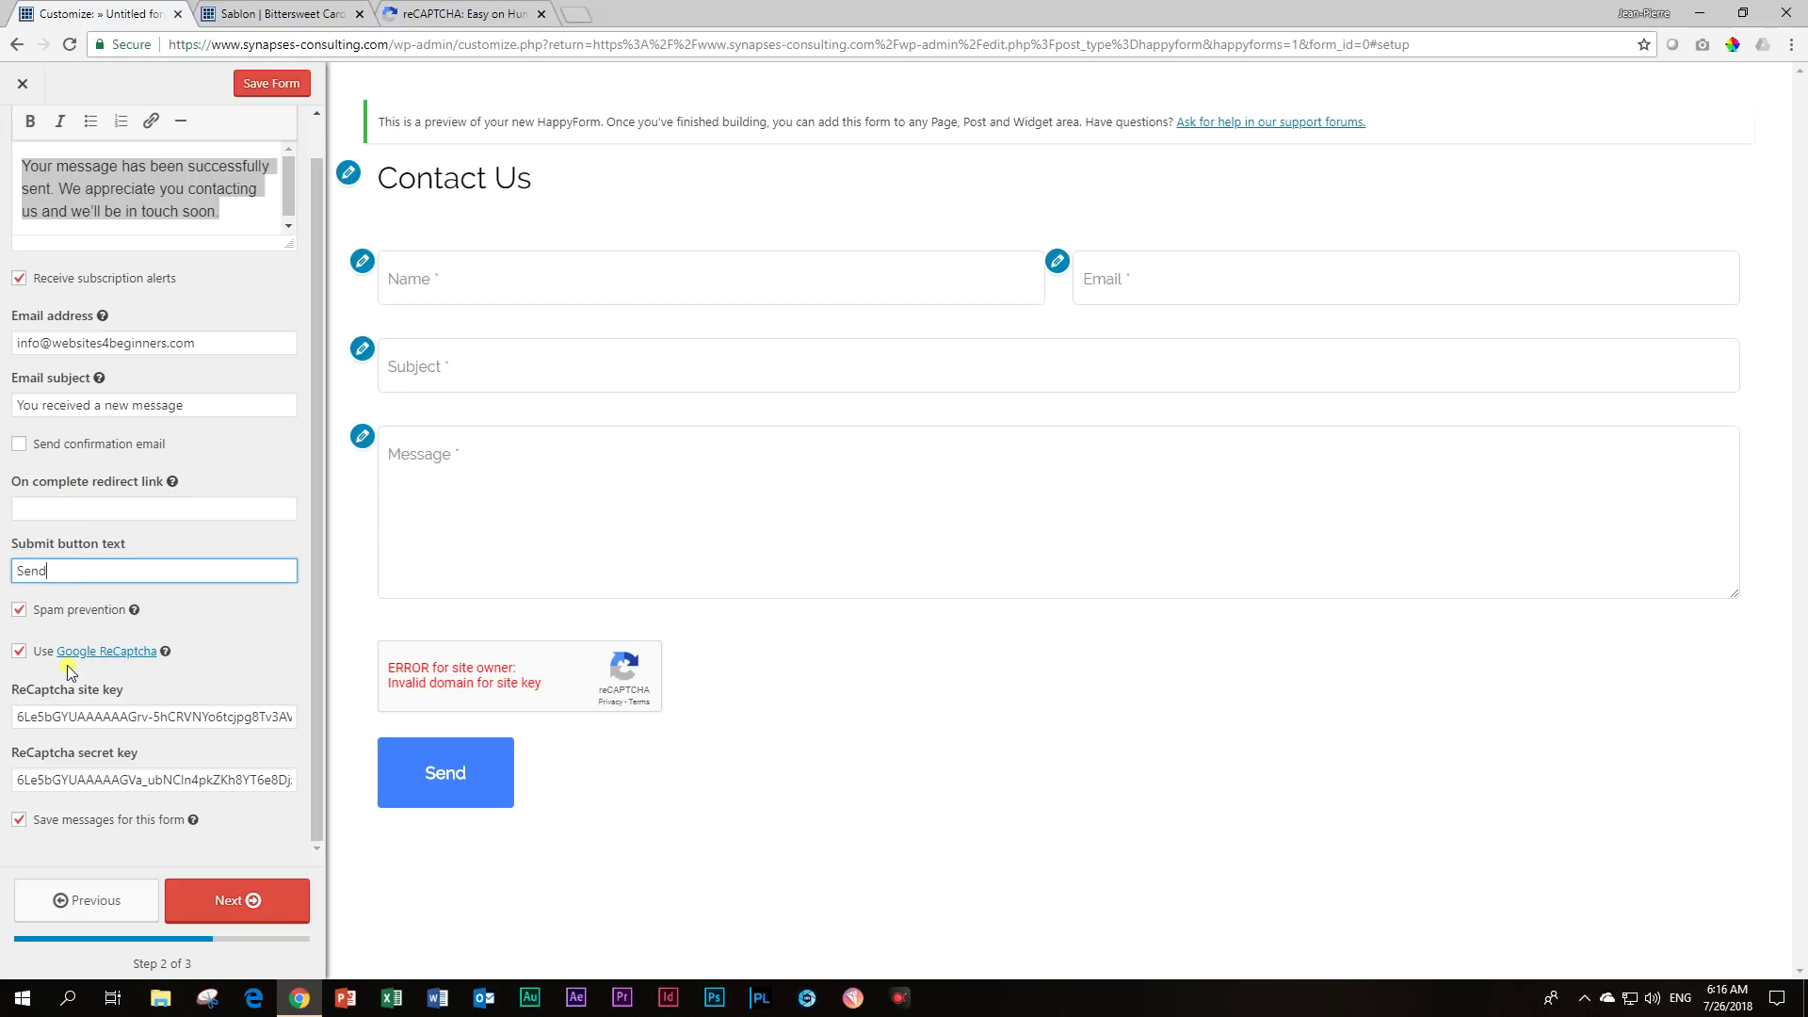
left_click(235, 906)
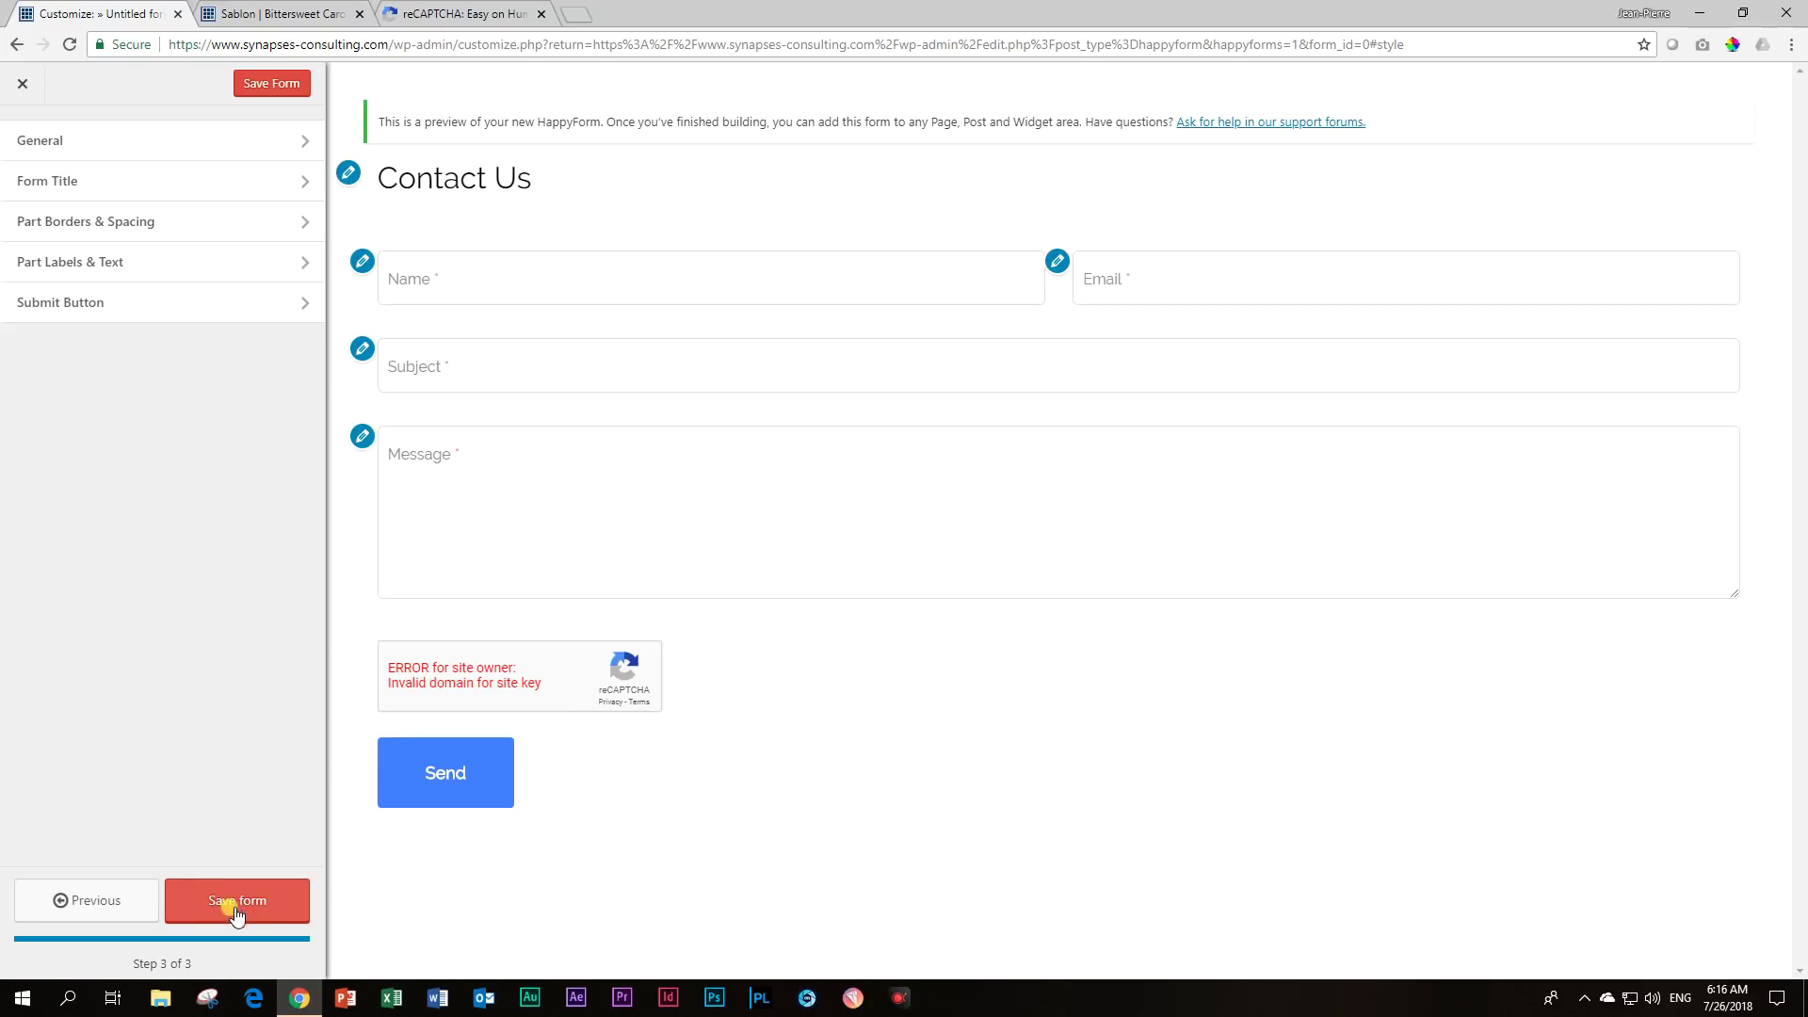
left_click(303, 141)
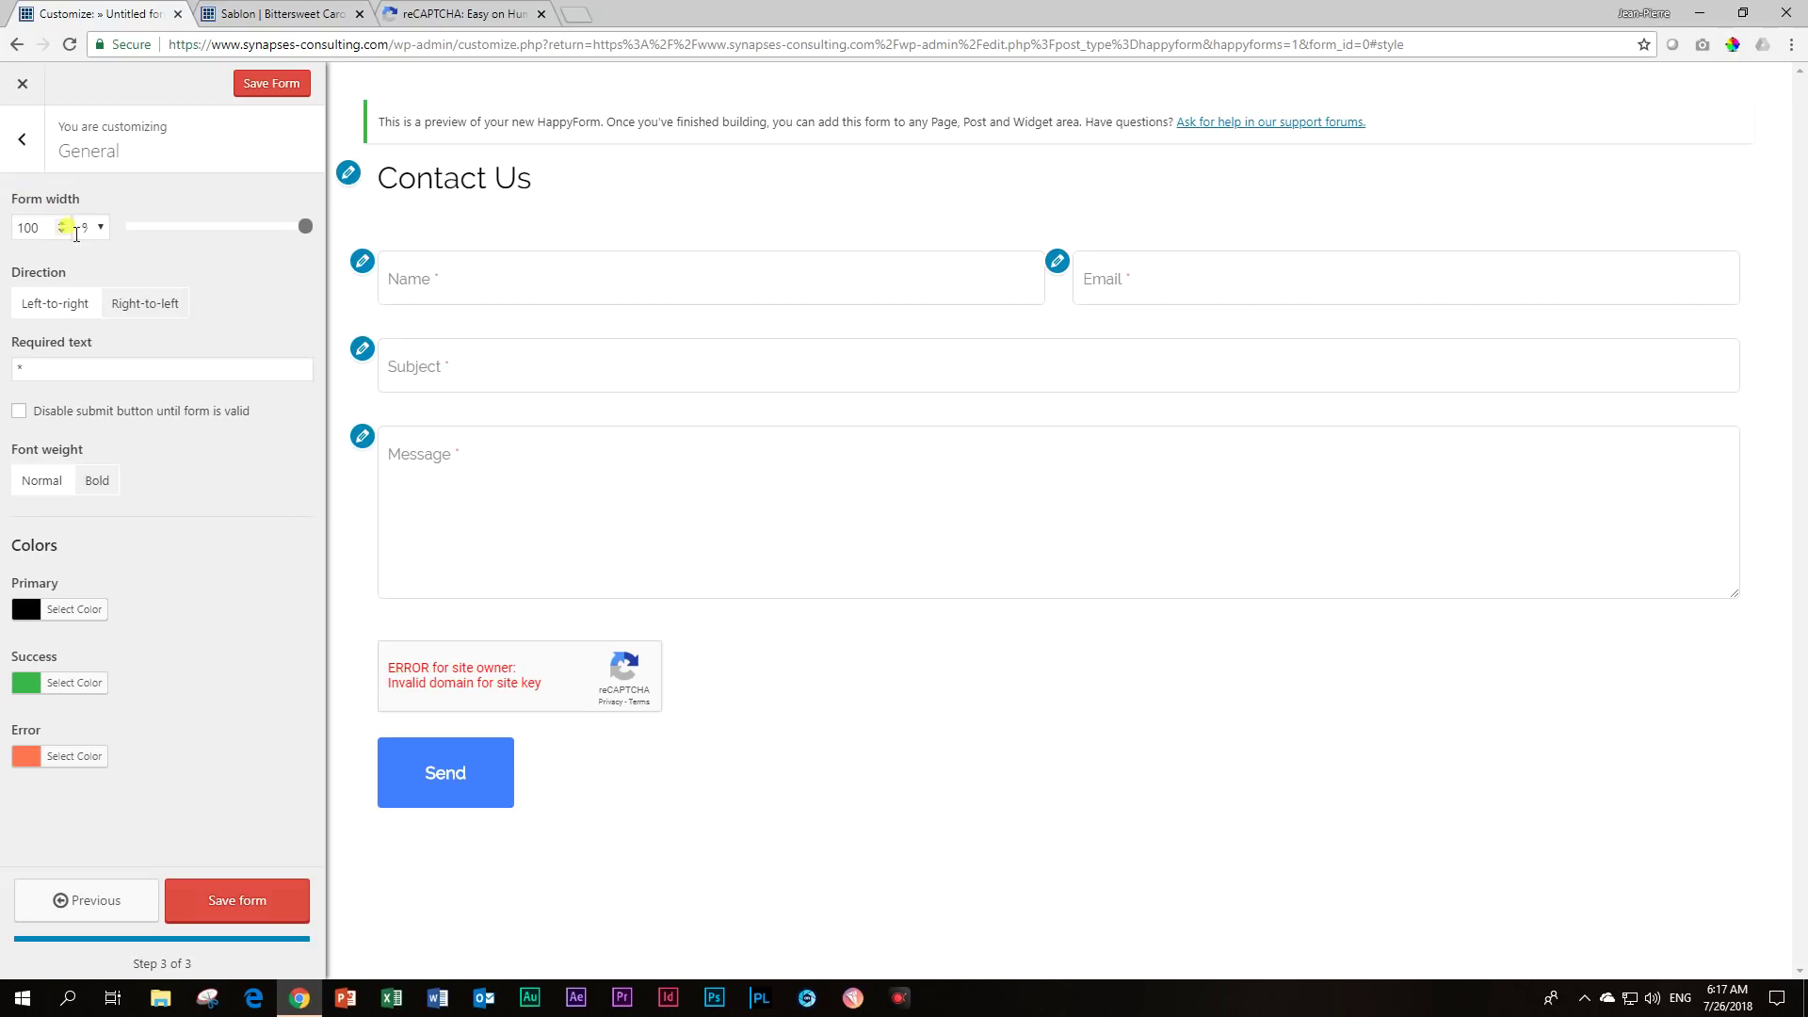
left_click_drag(303, 229, 209, 227)
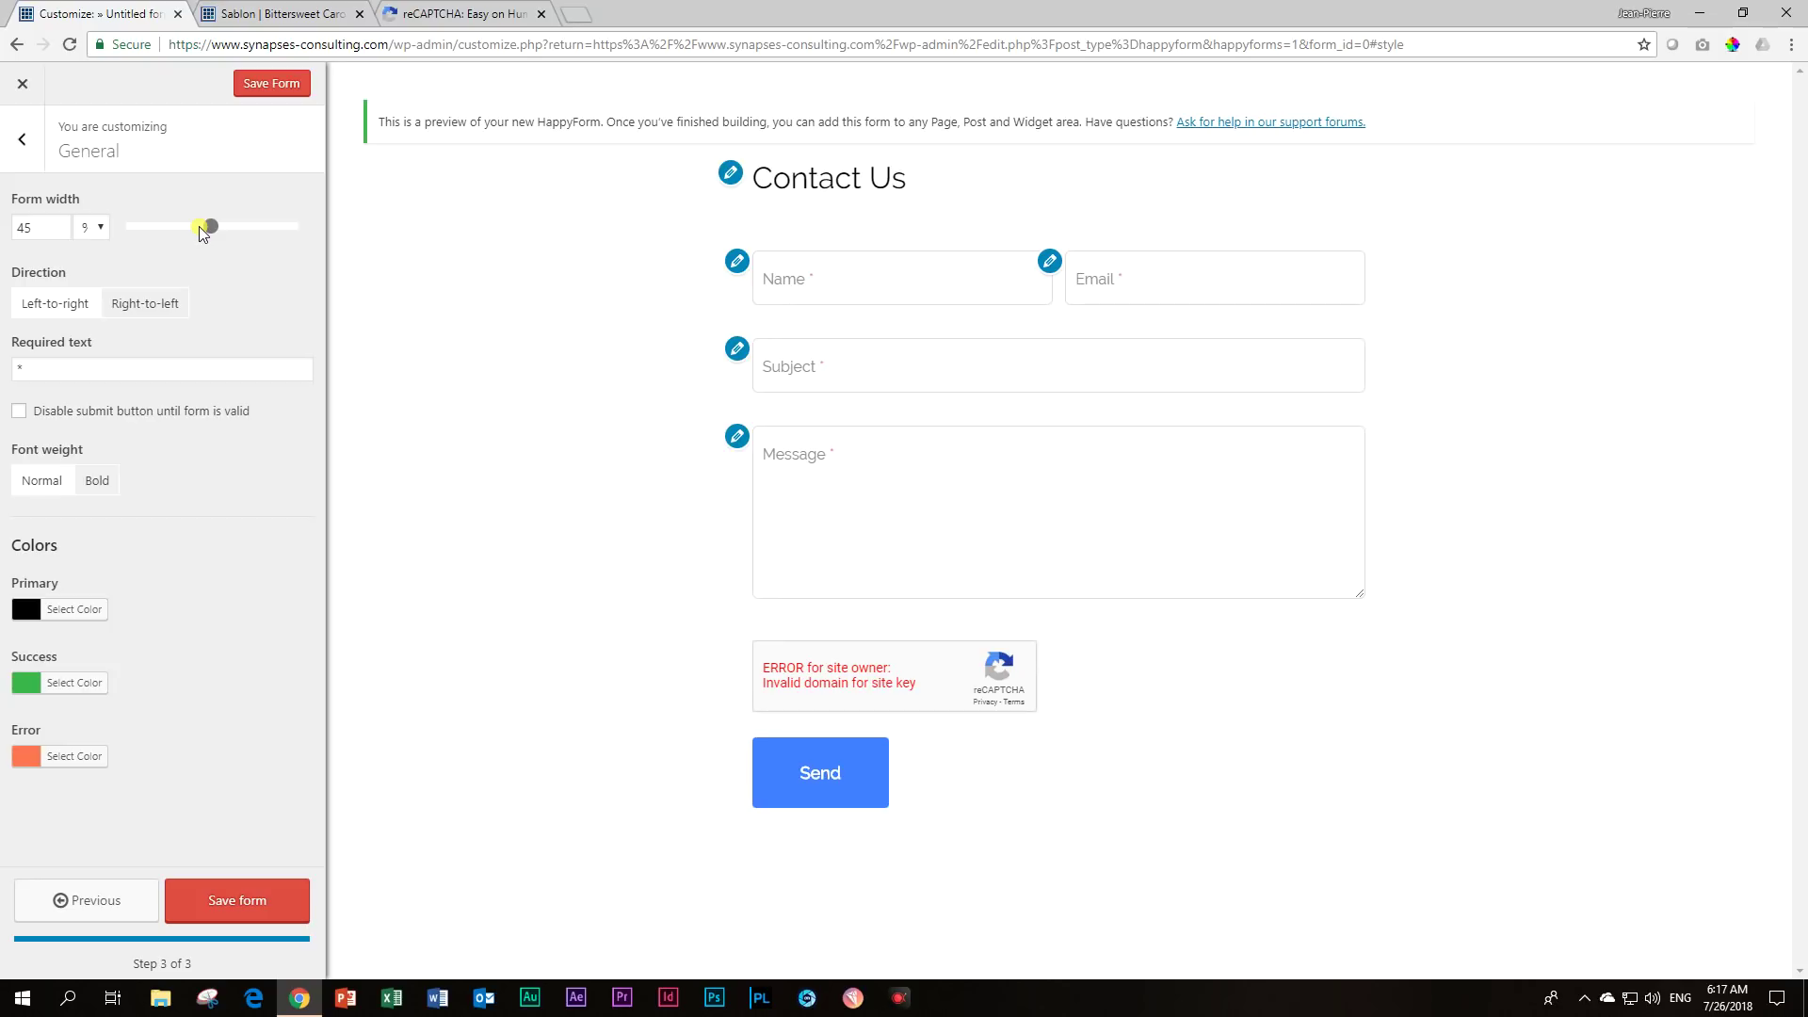
left_click_drag(211, 227, 355, 230)
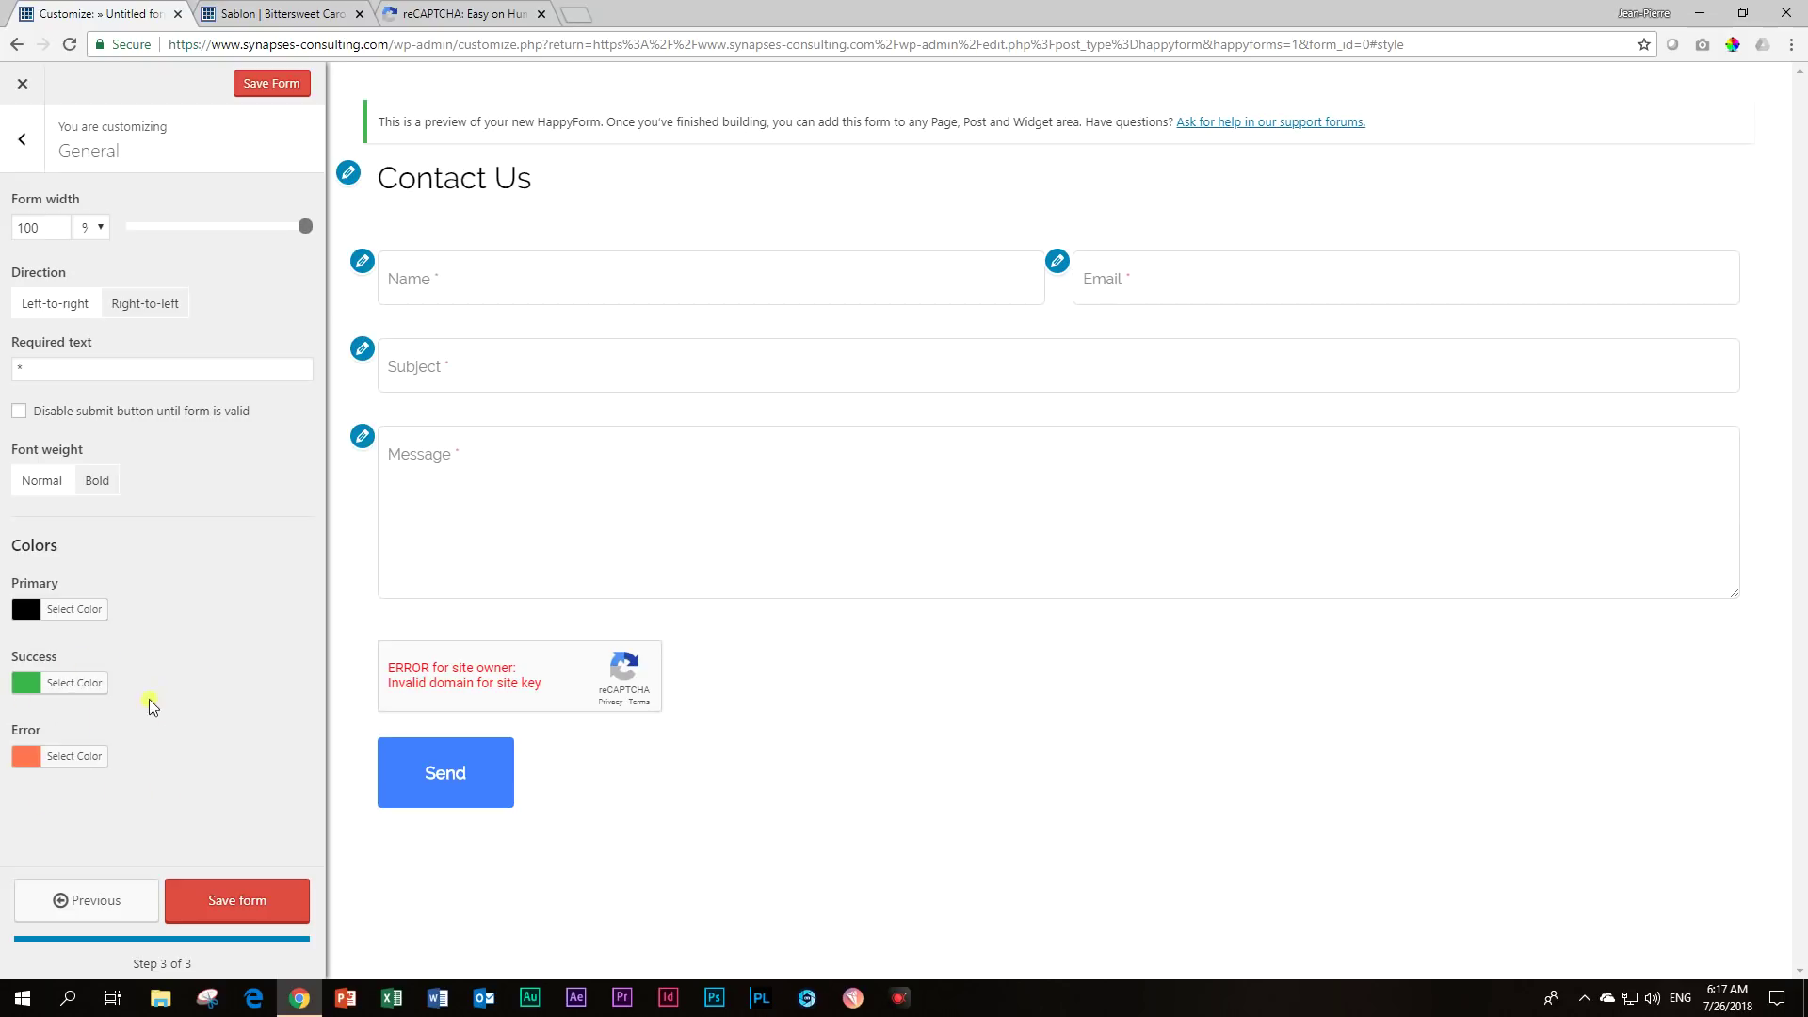
left_click(22, 141)
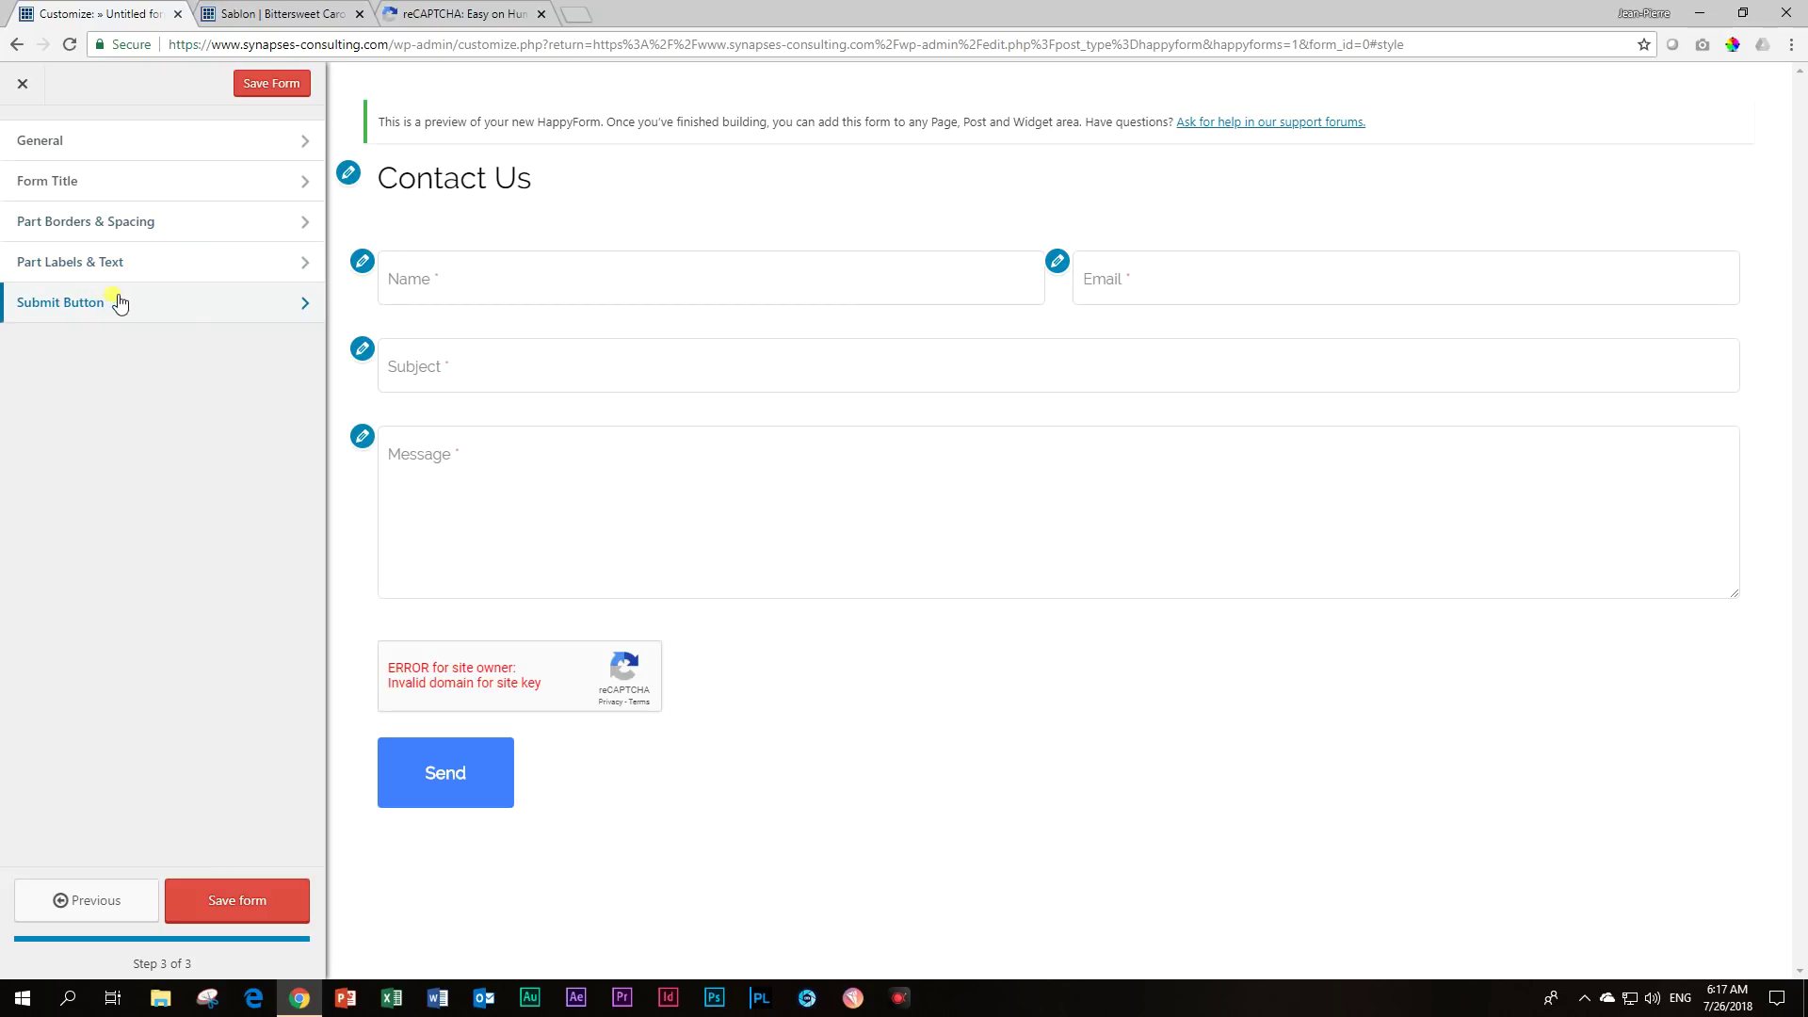
Hide the Contact Us form title.
left_click(75, 183)
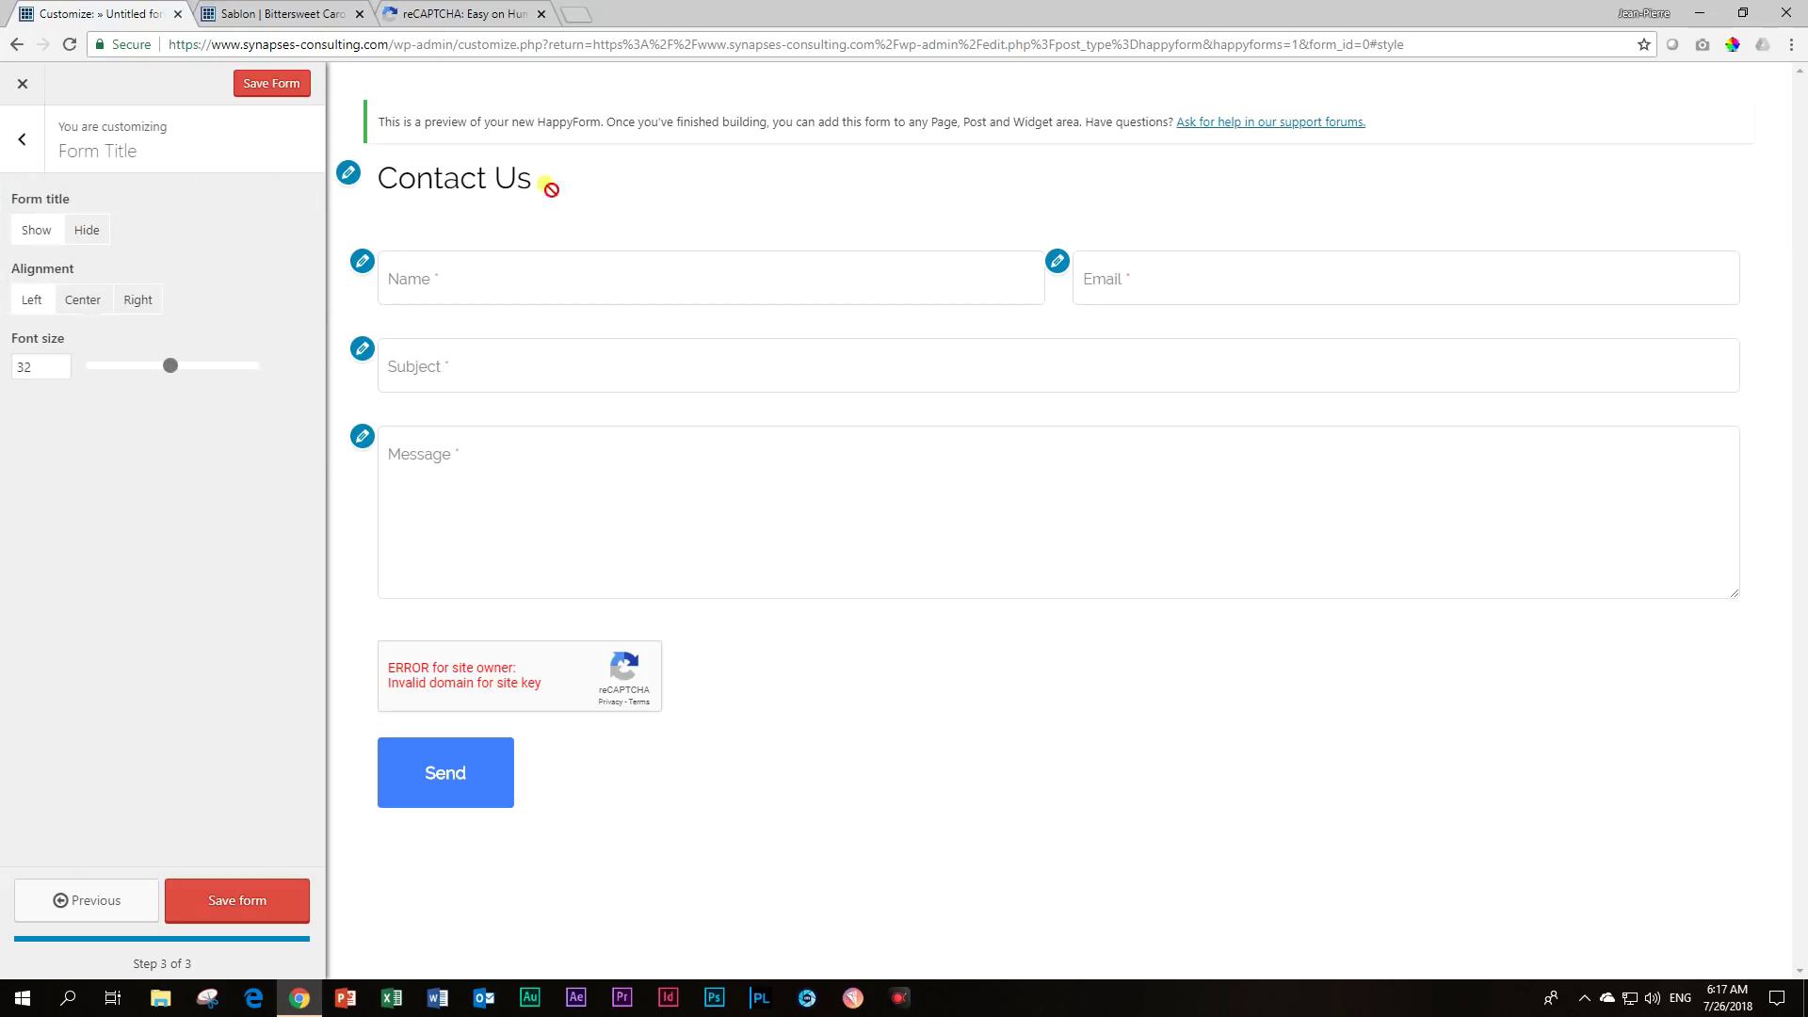
left_click(87, 231)
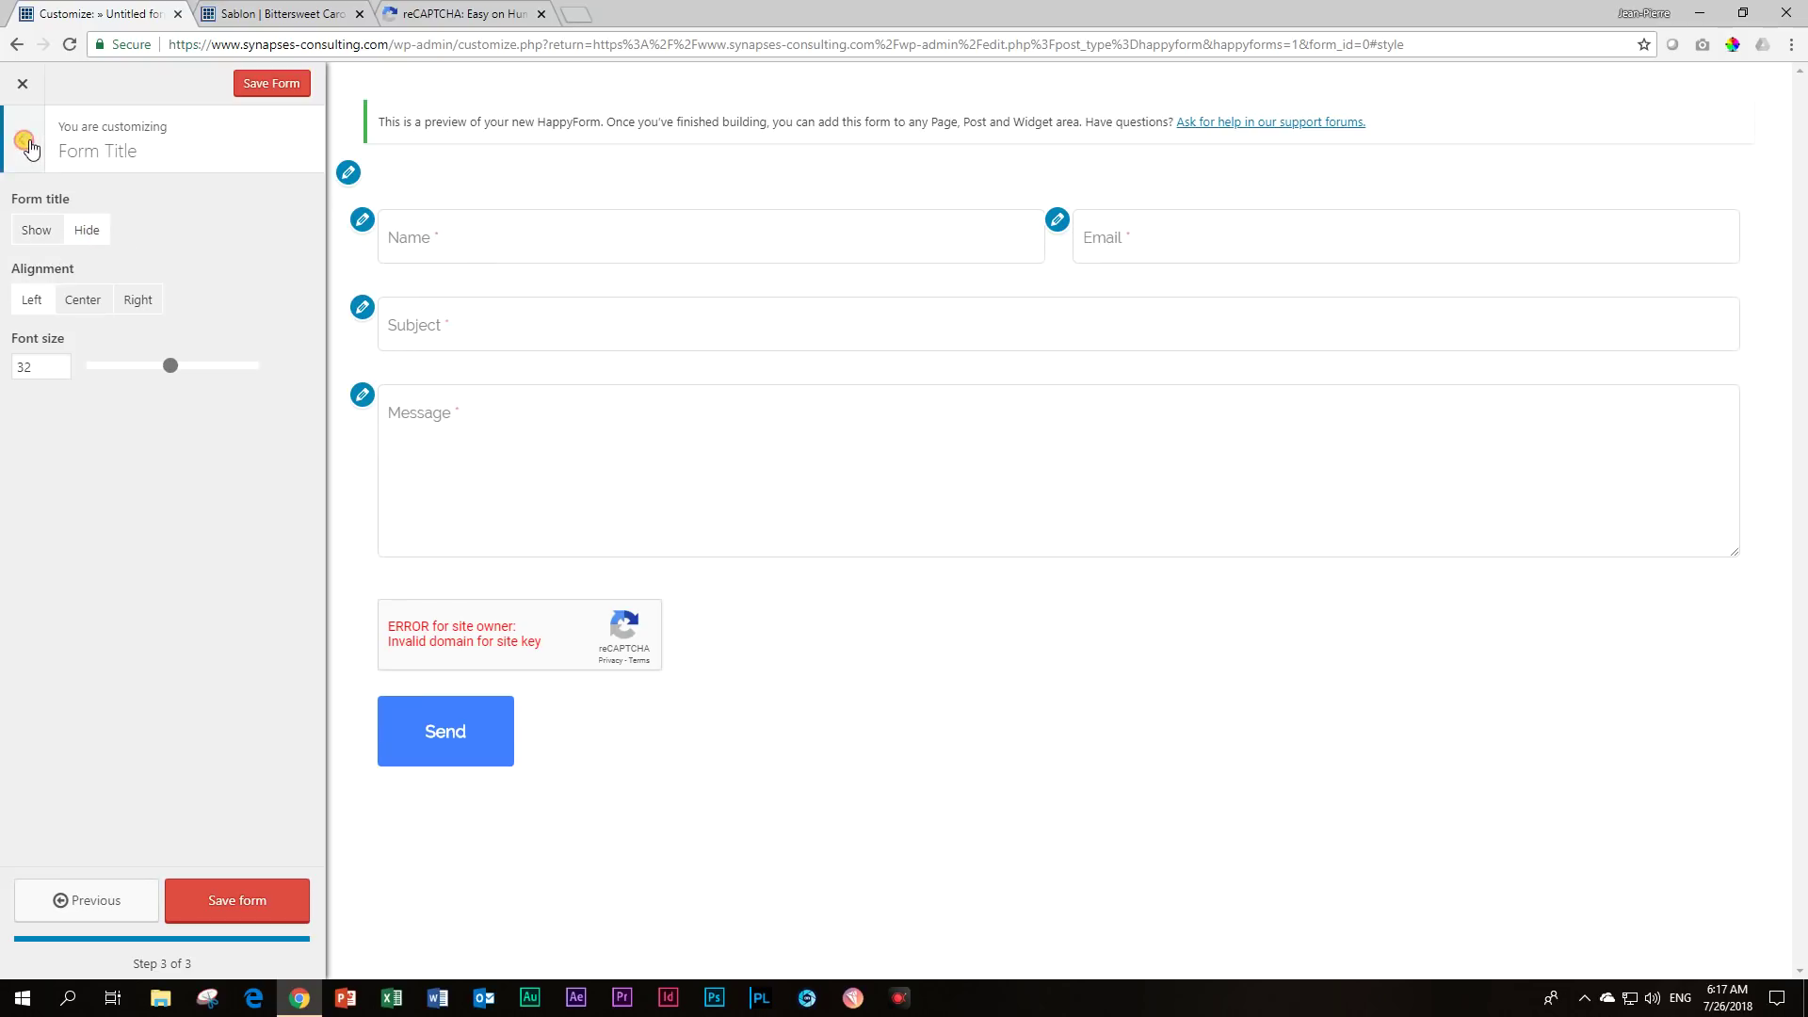
left_click(21, 138)
Set both the outer and inner part padding to Narrow.
left_click(51, 226)
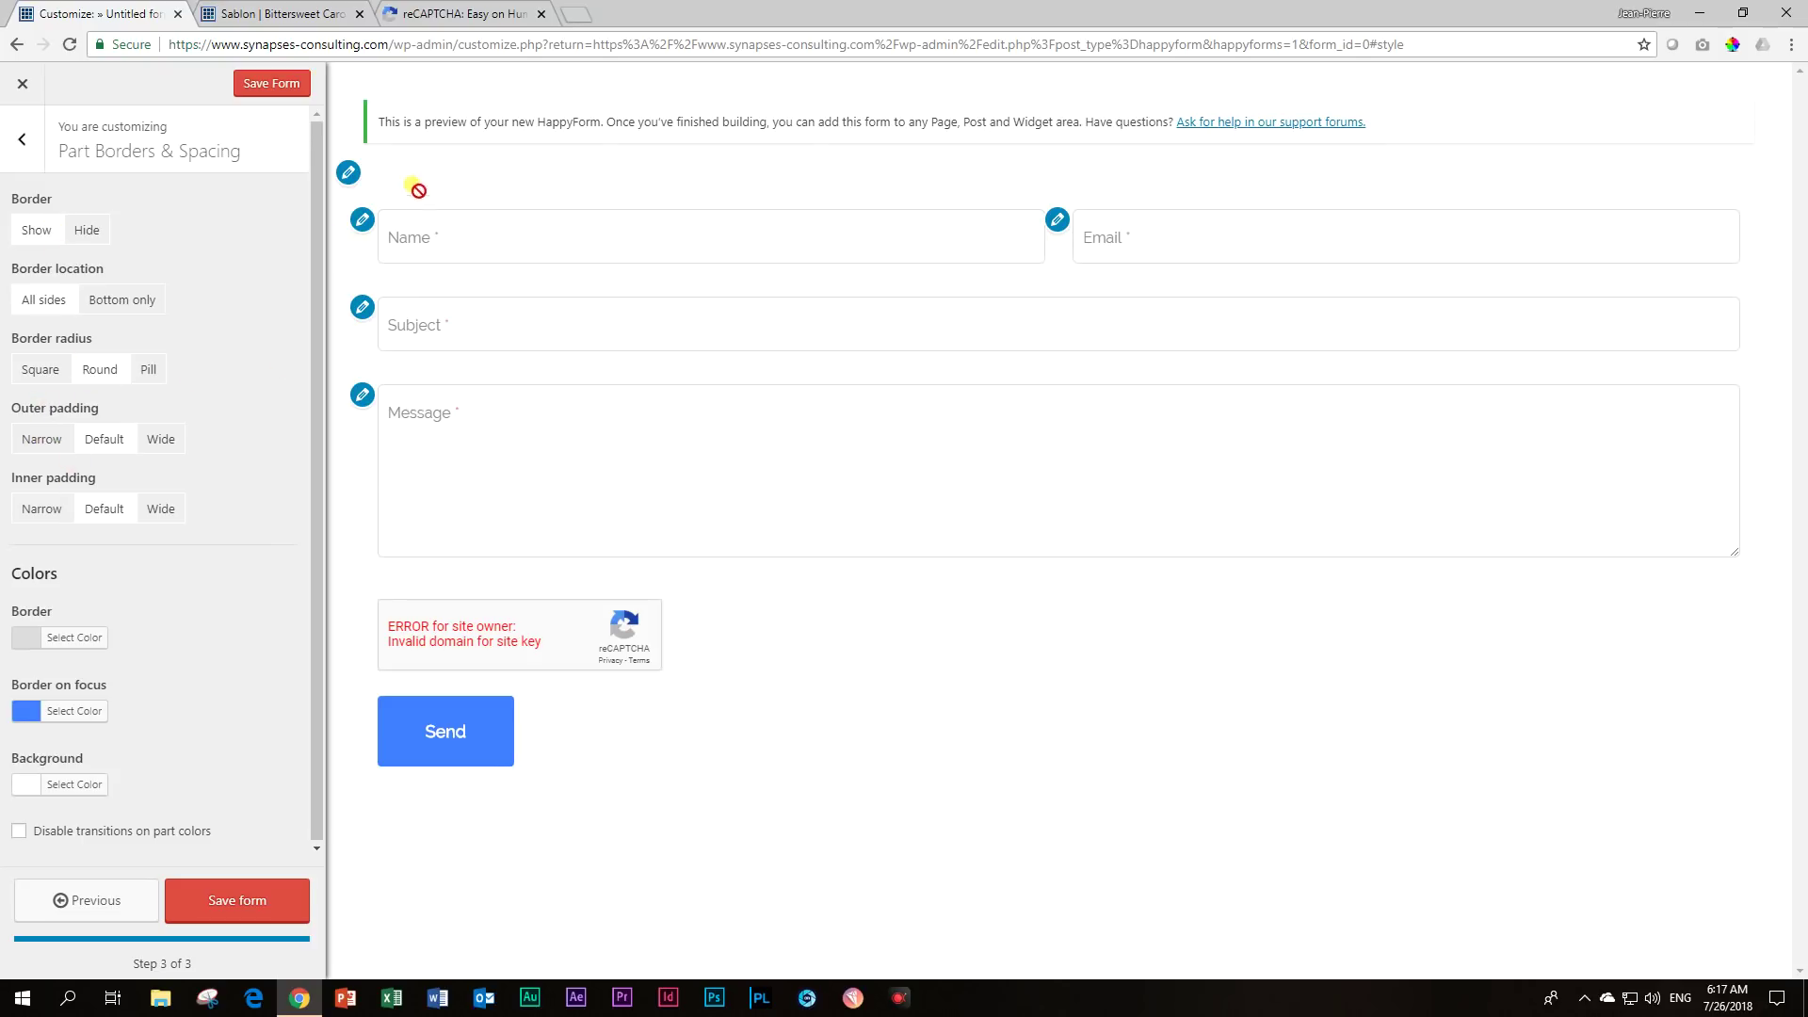
left_click(33, 441)
left_click(43, 513)
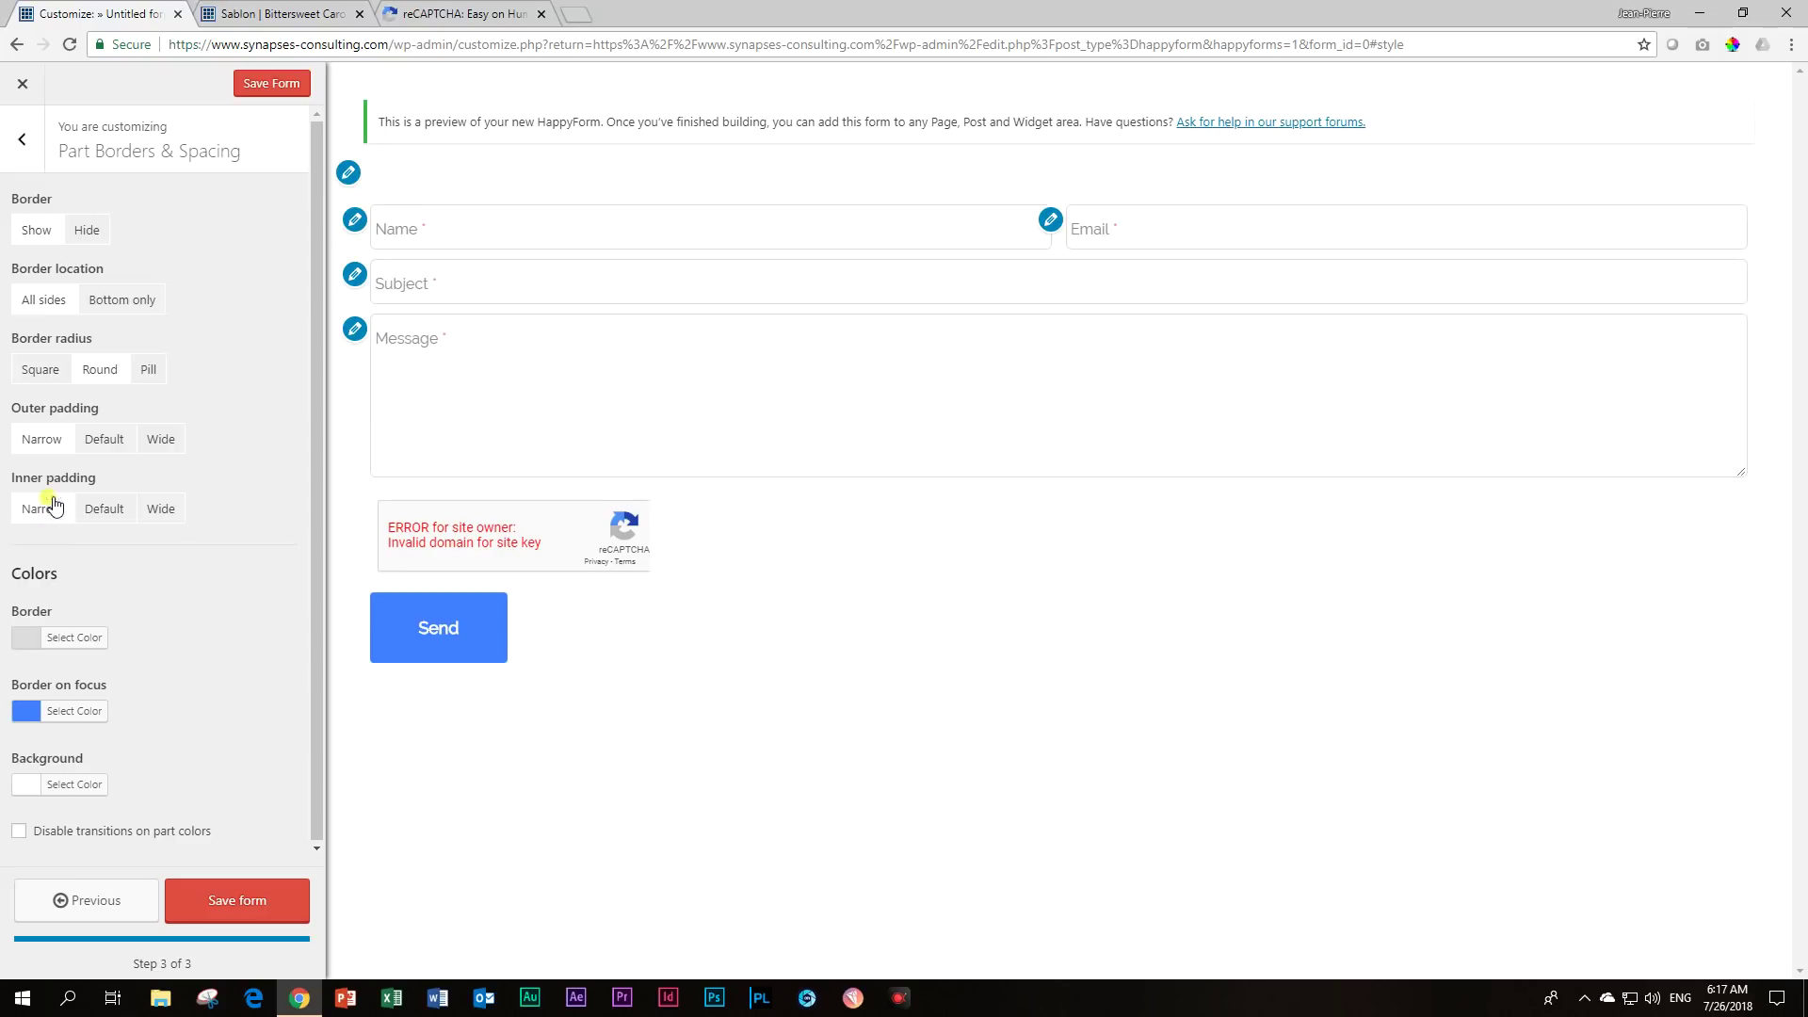
left_click(98, 447)
left_click(47, 440)
left_click(232, 911)
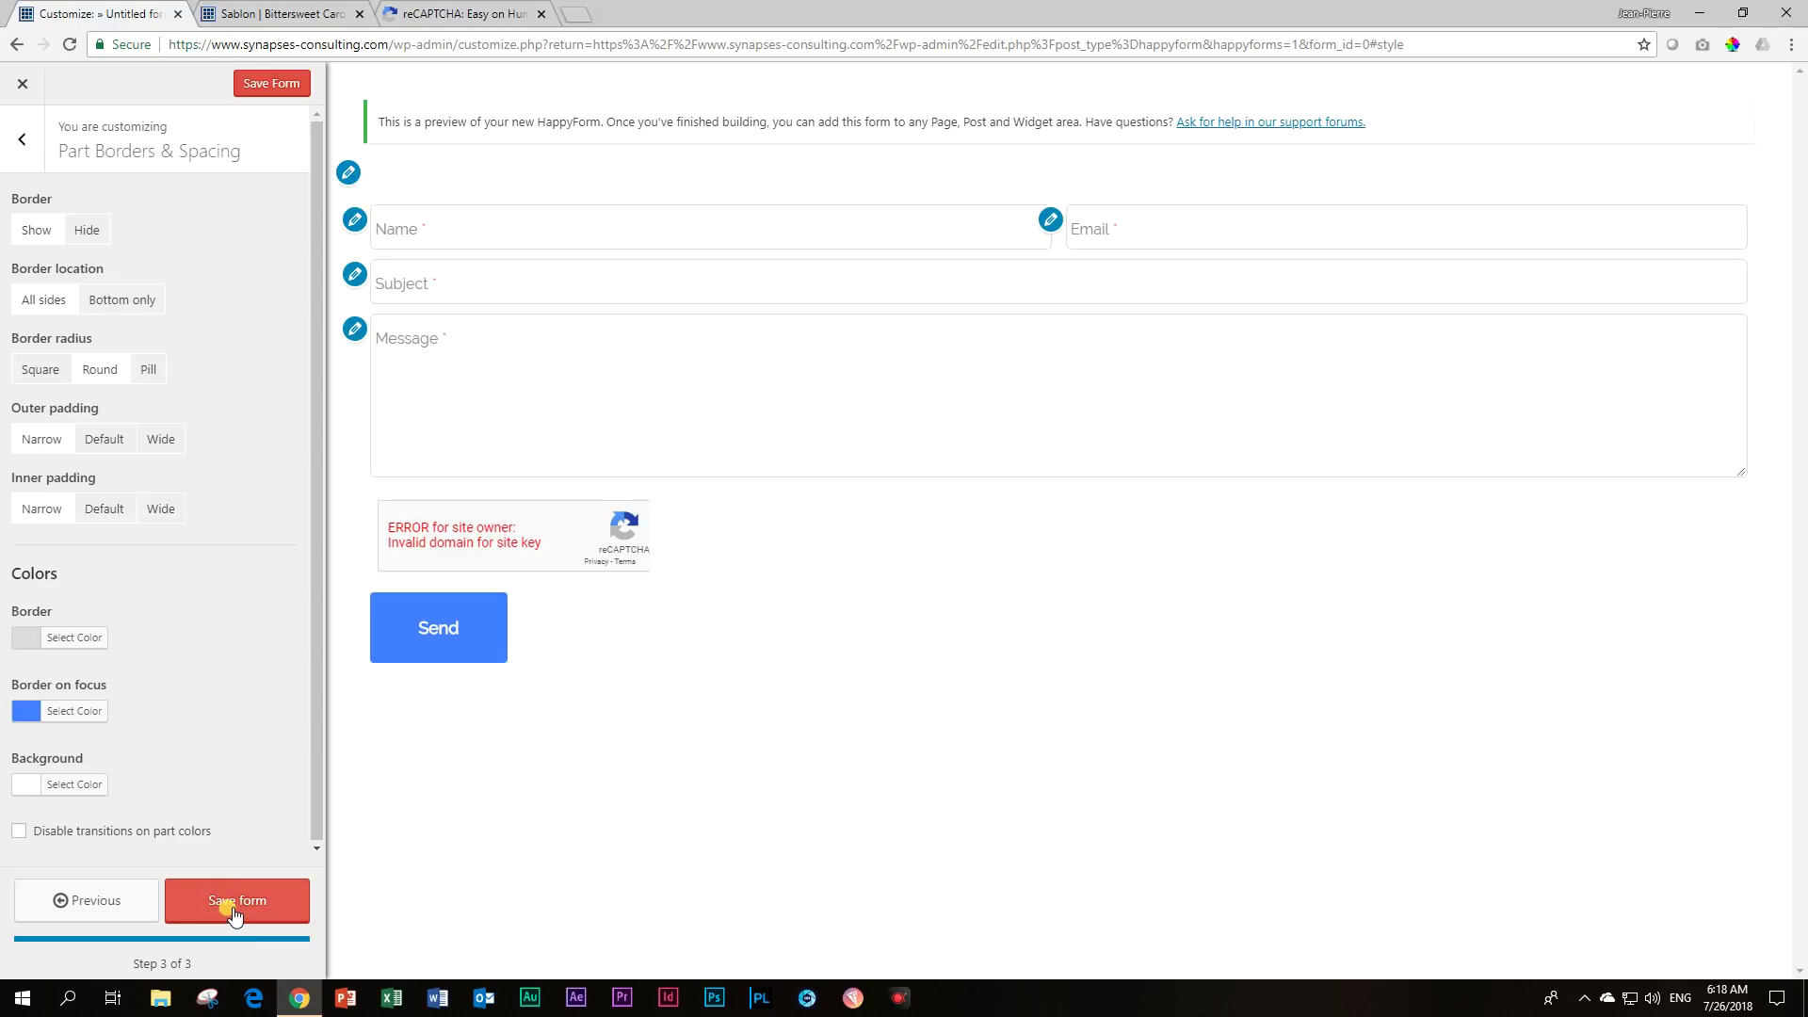
Save the Contact Us form and copy its shortcode [happyforms id="581" /] from All Forms.
left_click(231, 911)
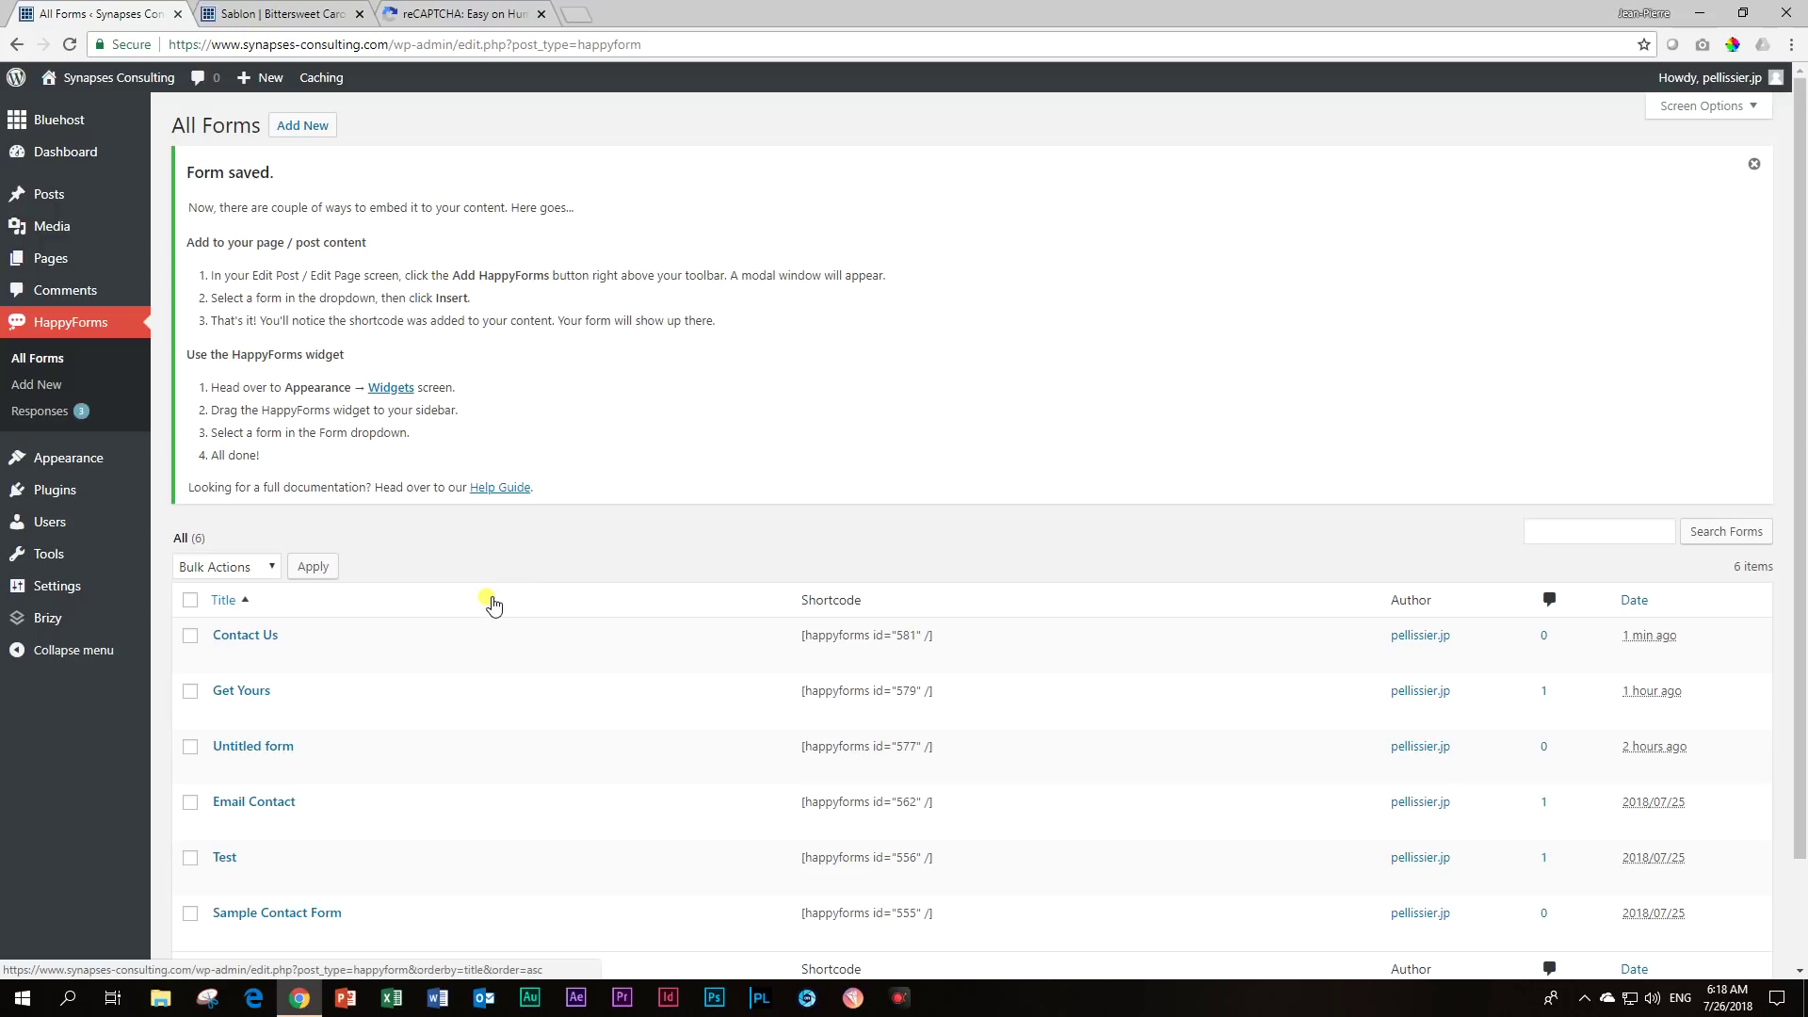
scroll(492, 609, "down", 2)
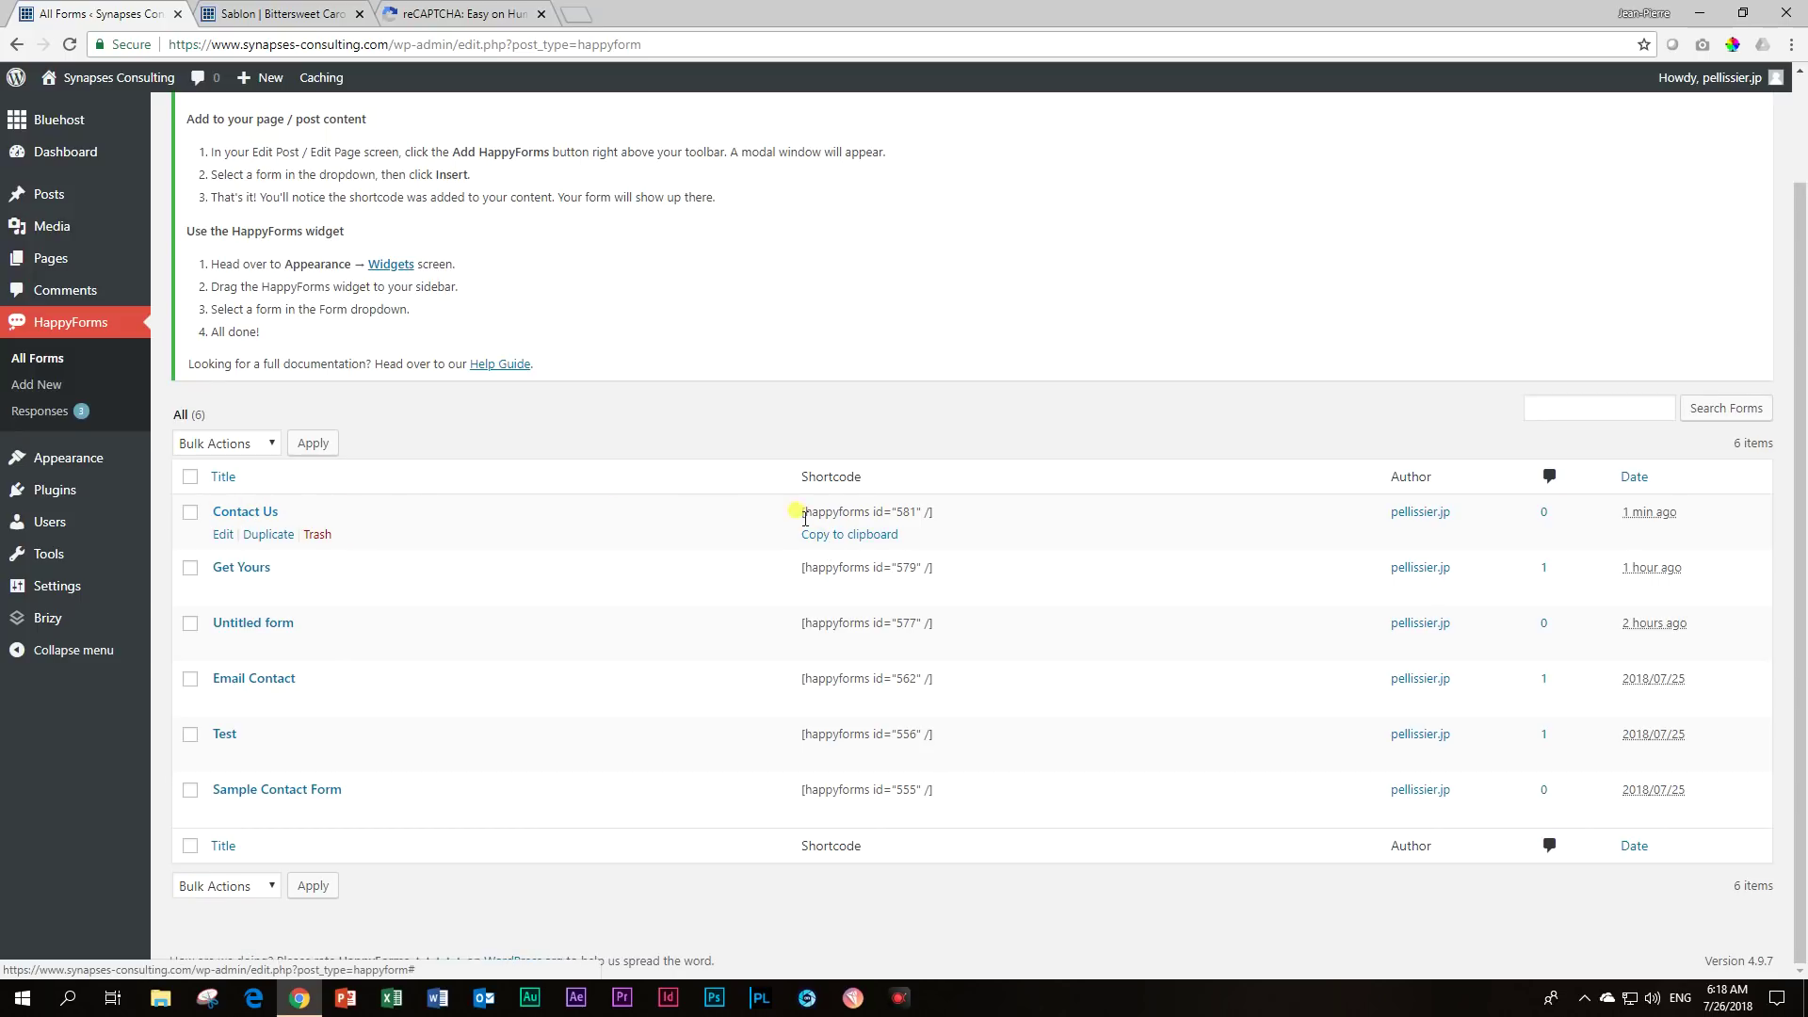
left_click_drag(928, 511, 791, 517)
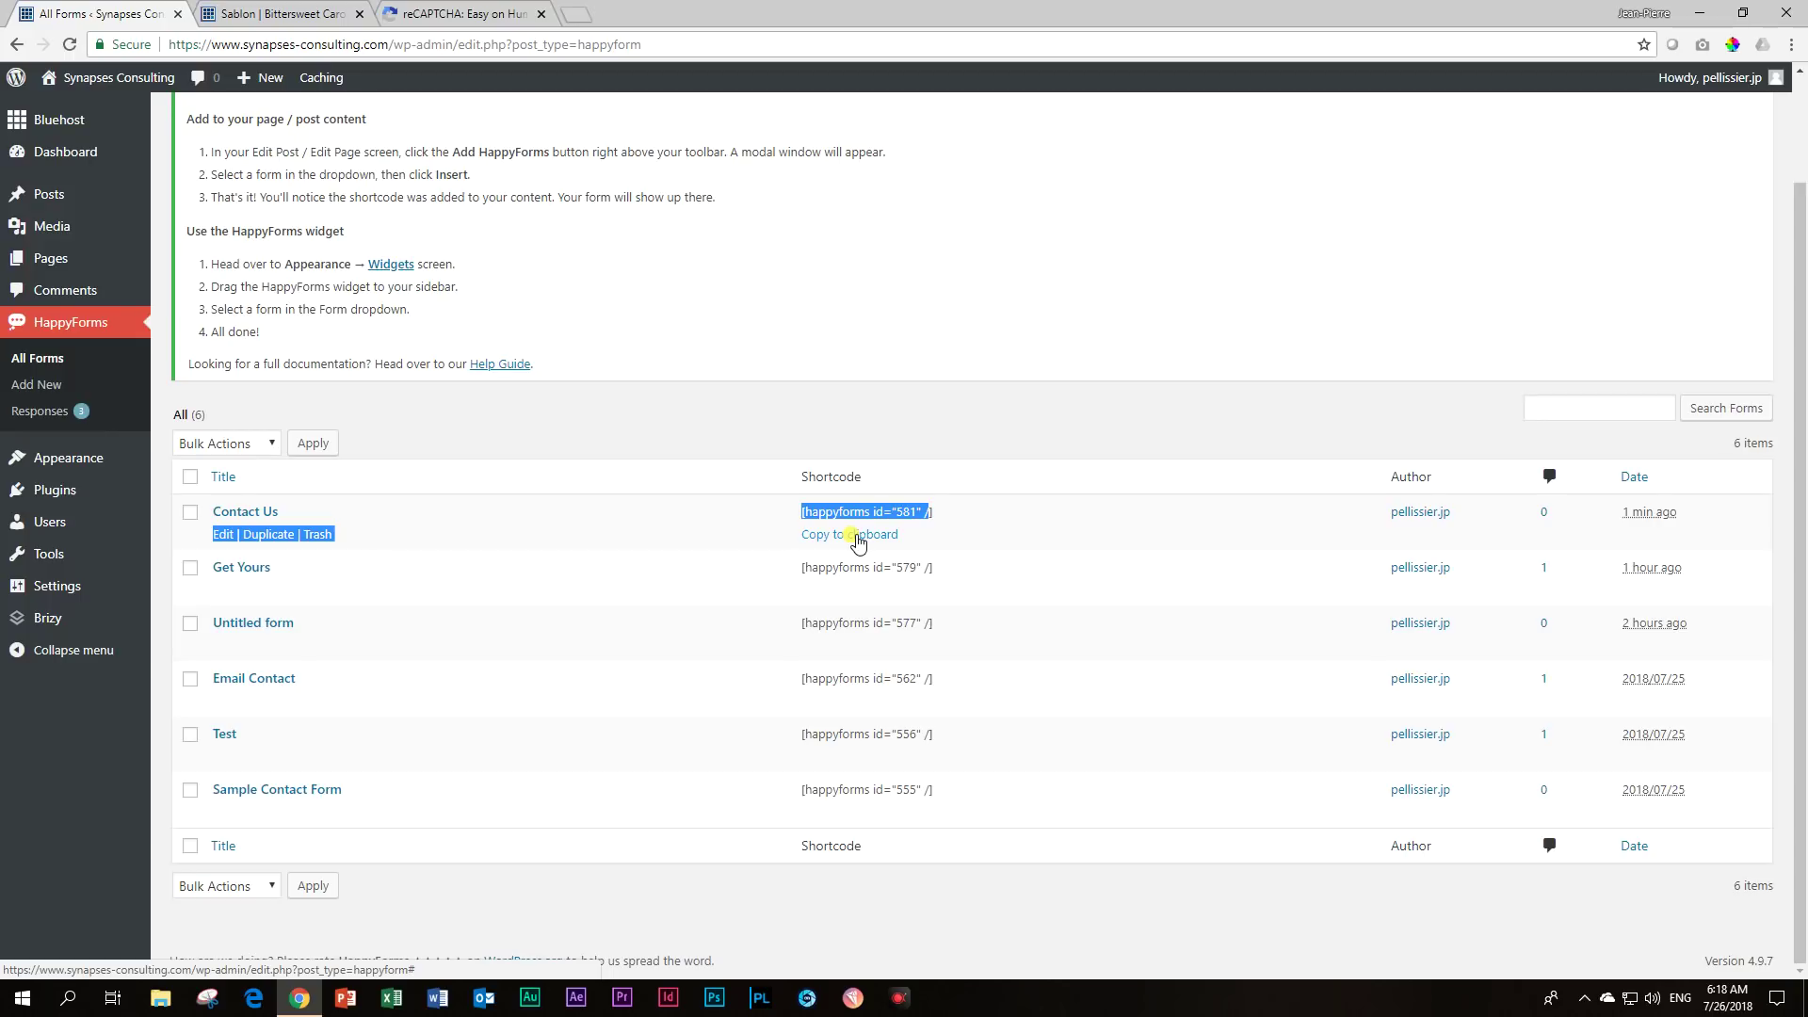
left_click(857, 543)
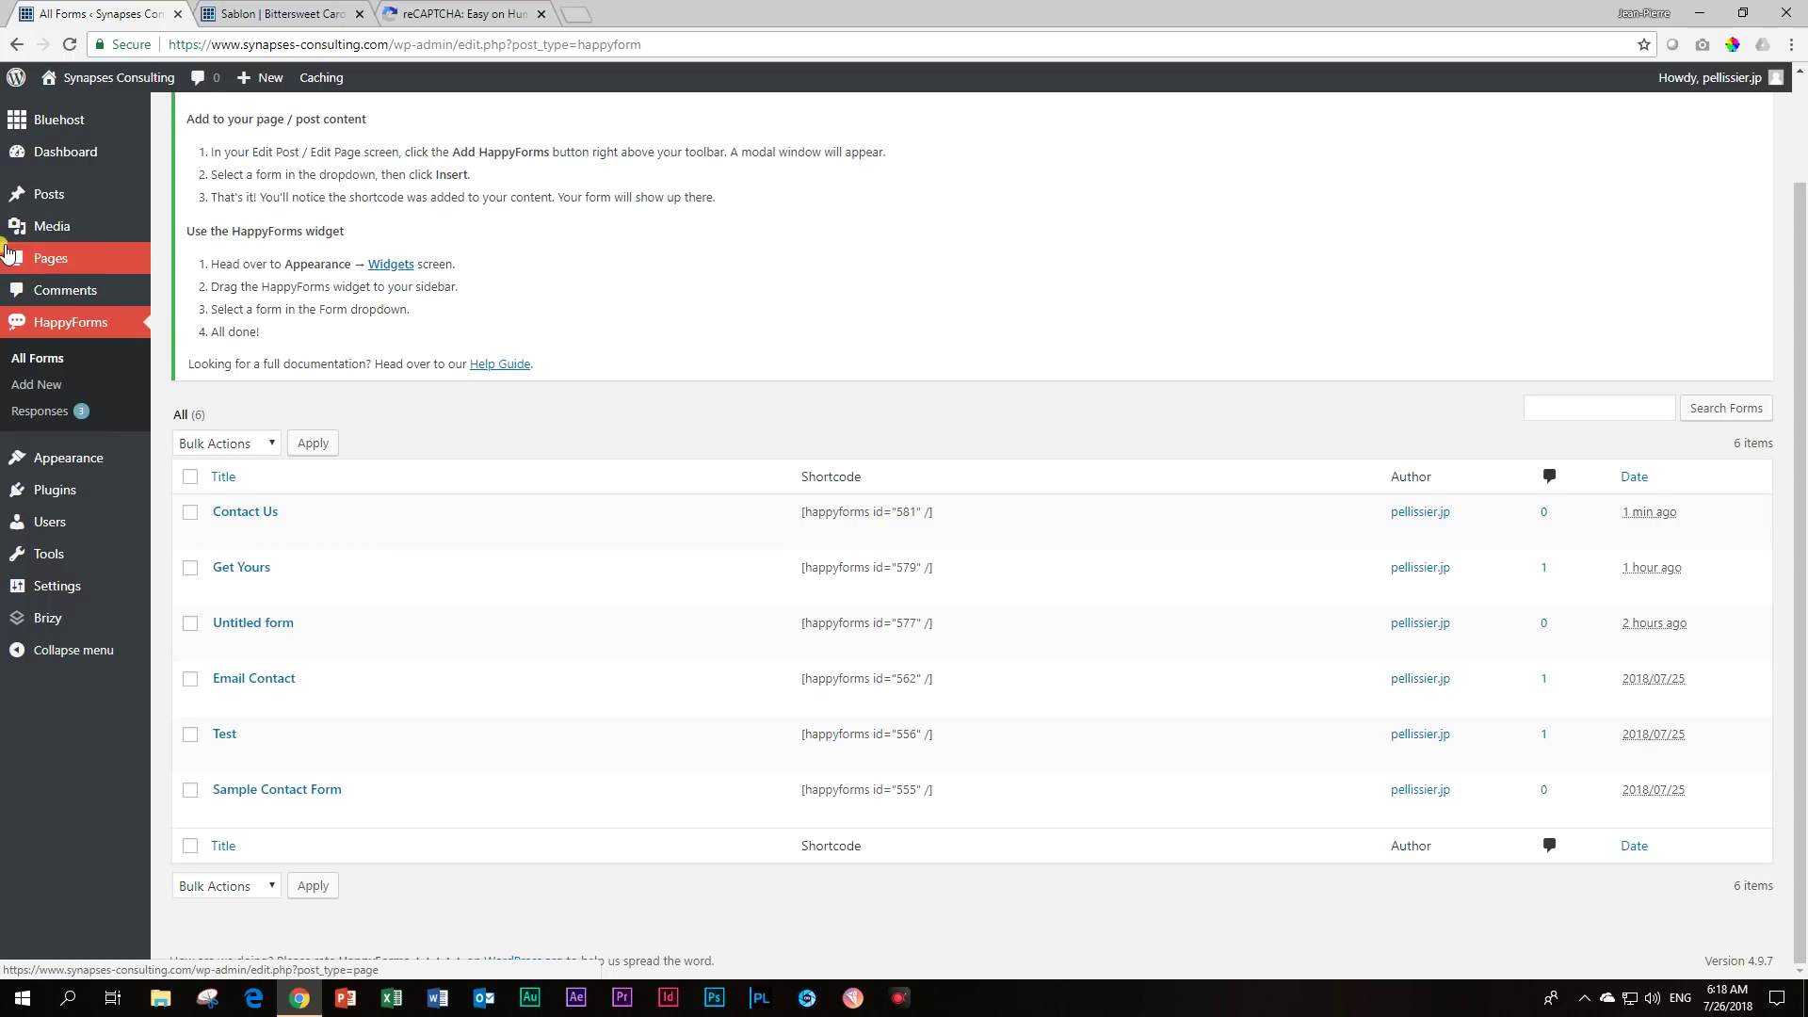
Publish a new page titled 'Contact Us' and open it in the Brizy editor.
mouse_move(7, 252)
left_click(194, 292)
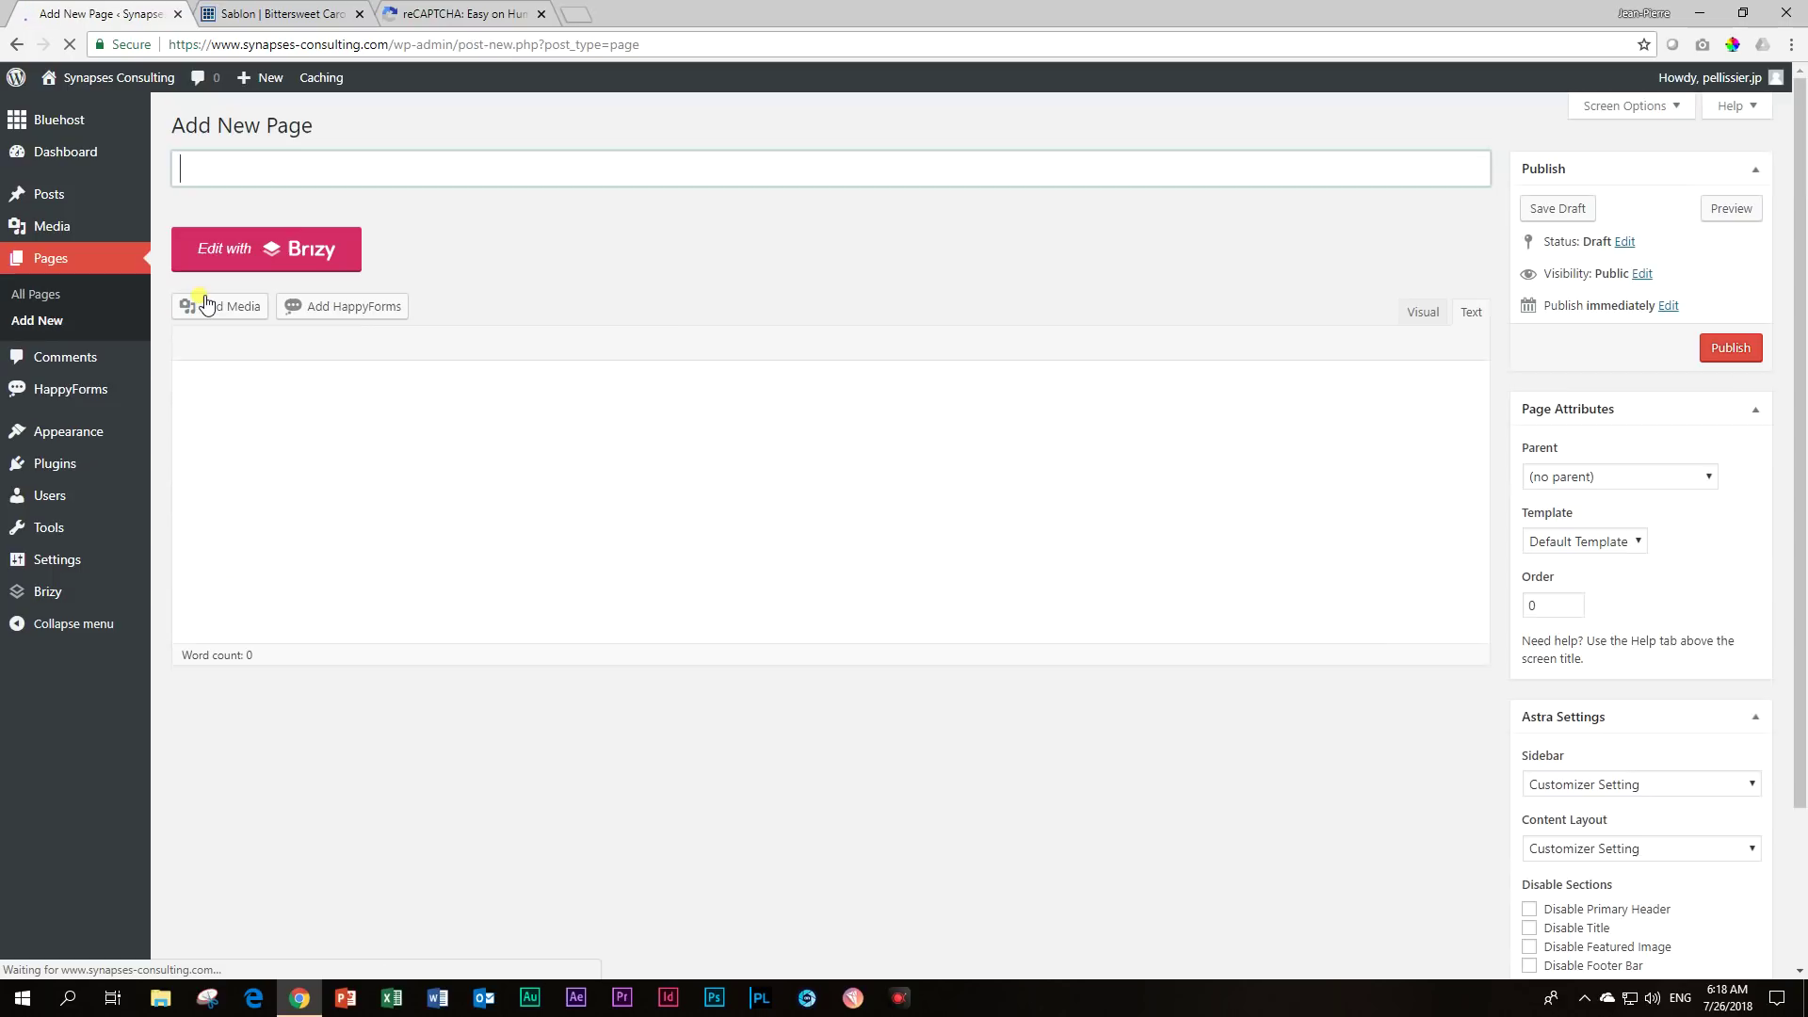
left_click(275, 158)
type("Contact Us")
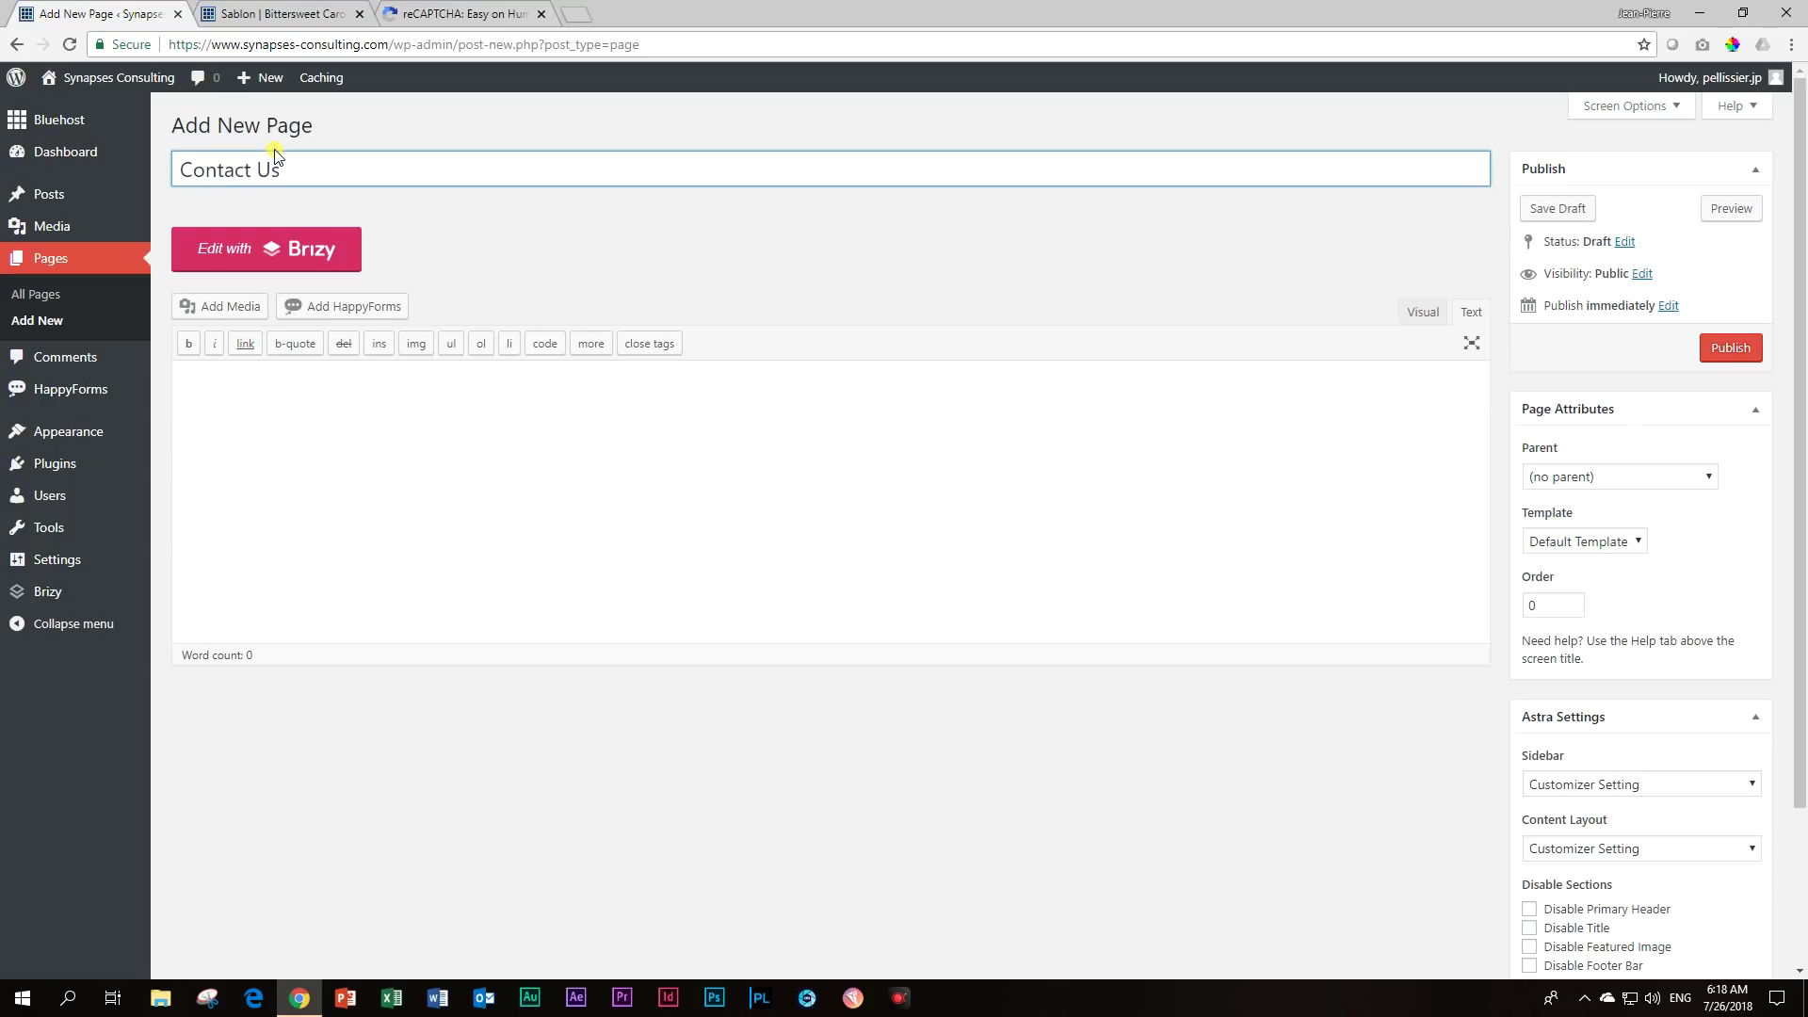
left_click(1729, 347)
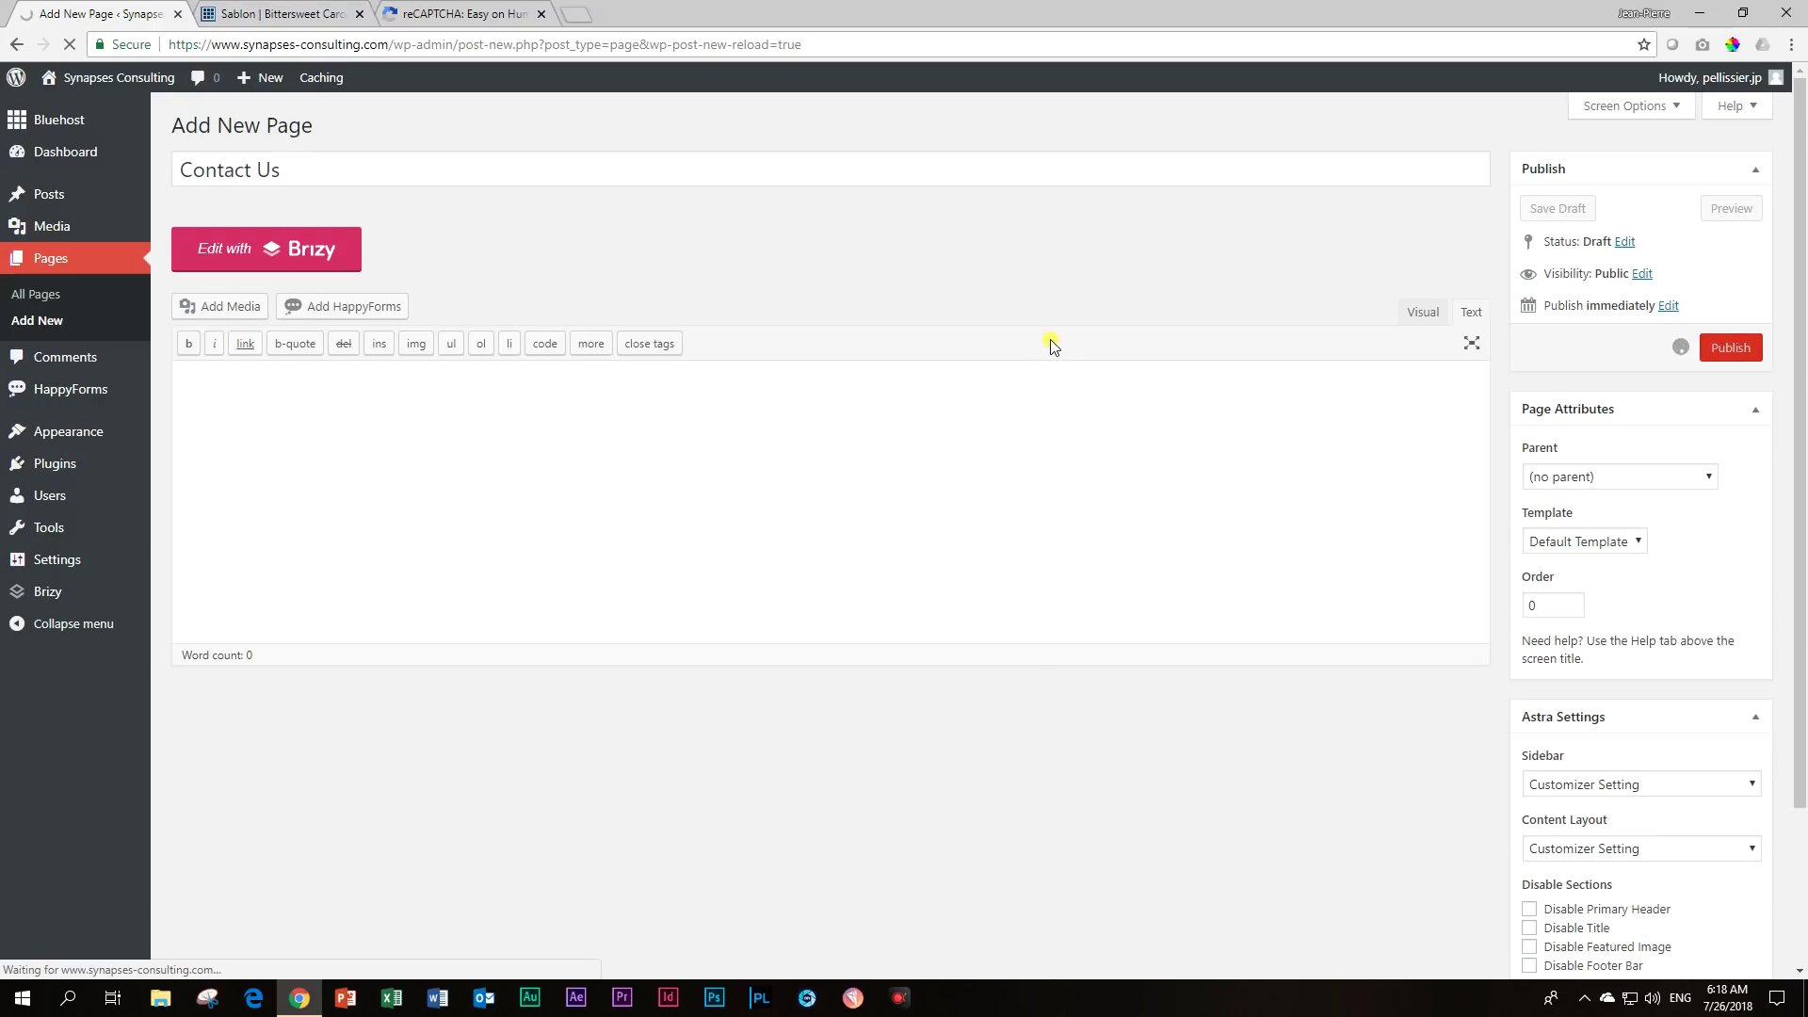
left_click(231, 309)
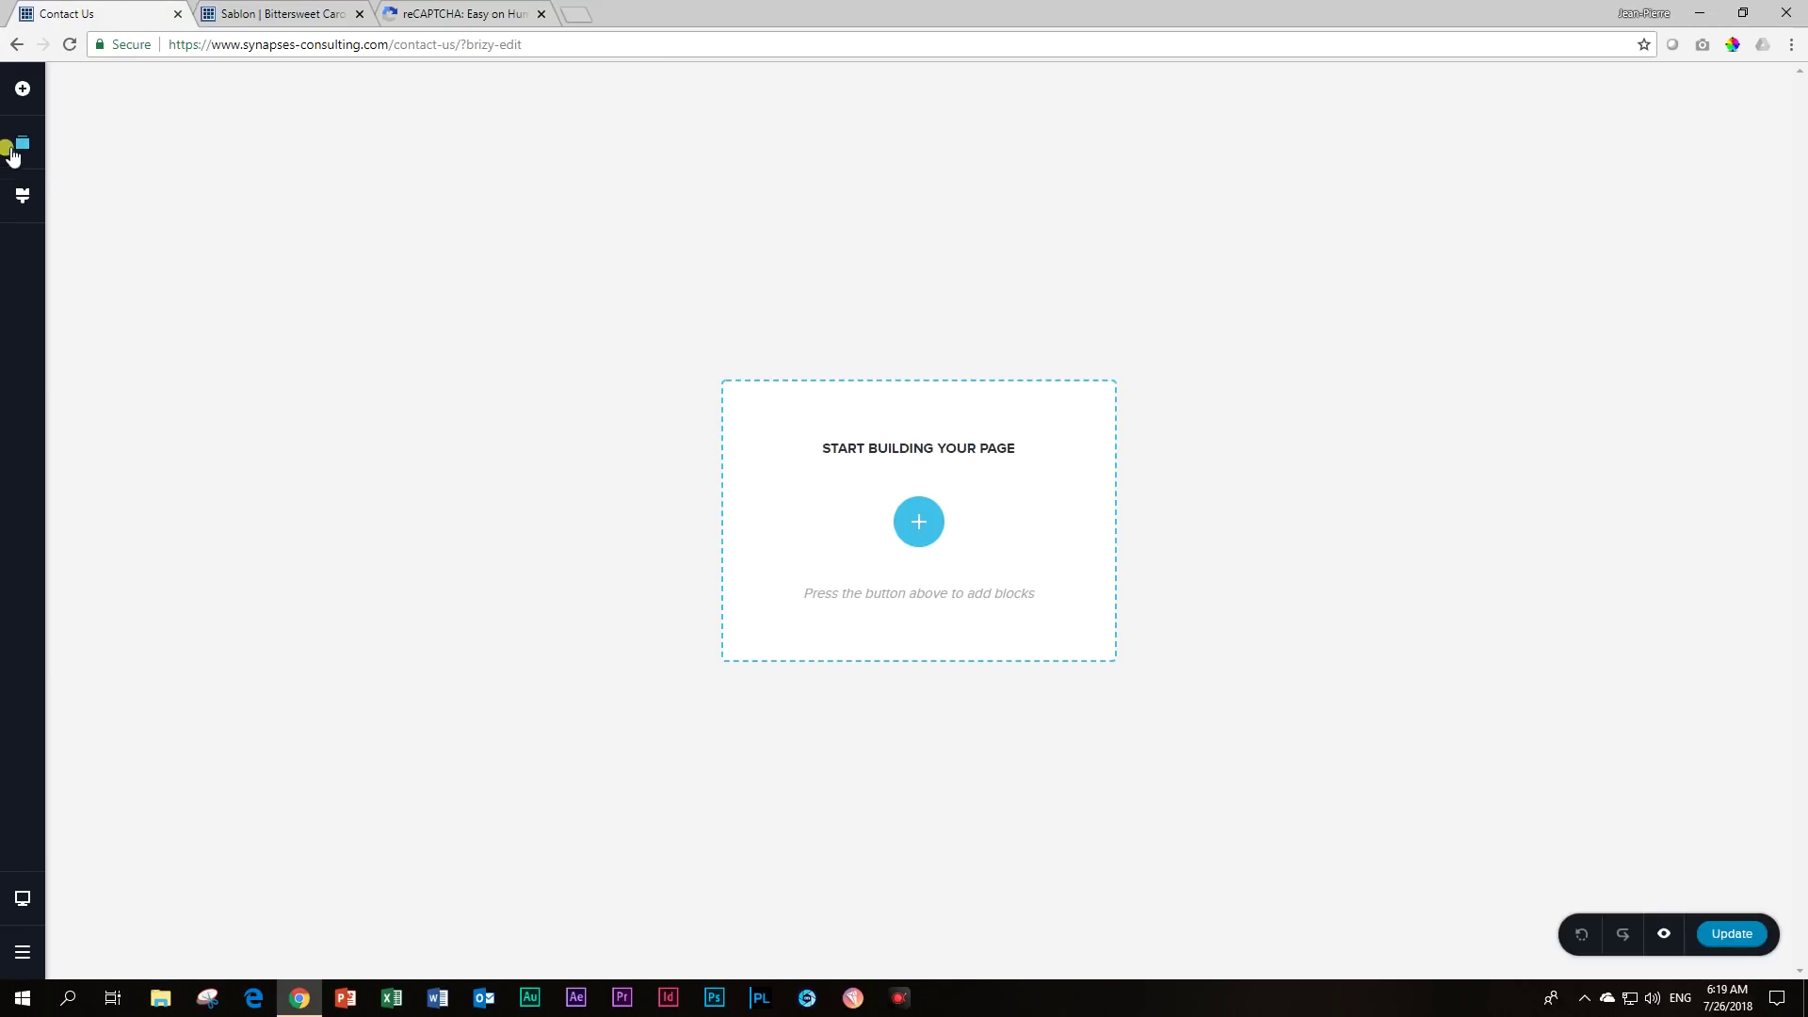
Add a blank block, delete its two-column row, and drop in a Text element.
left_click(919, 522)
left_click(593, 459)
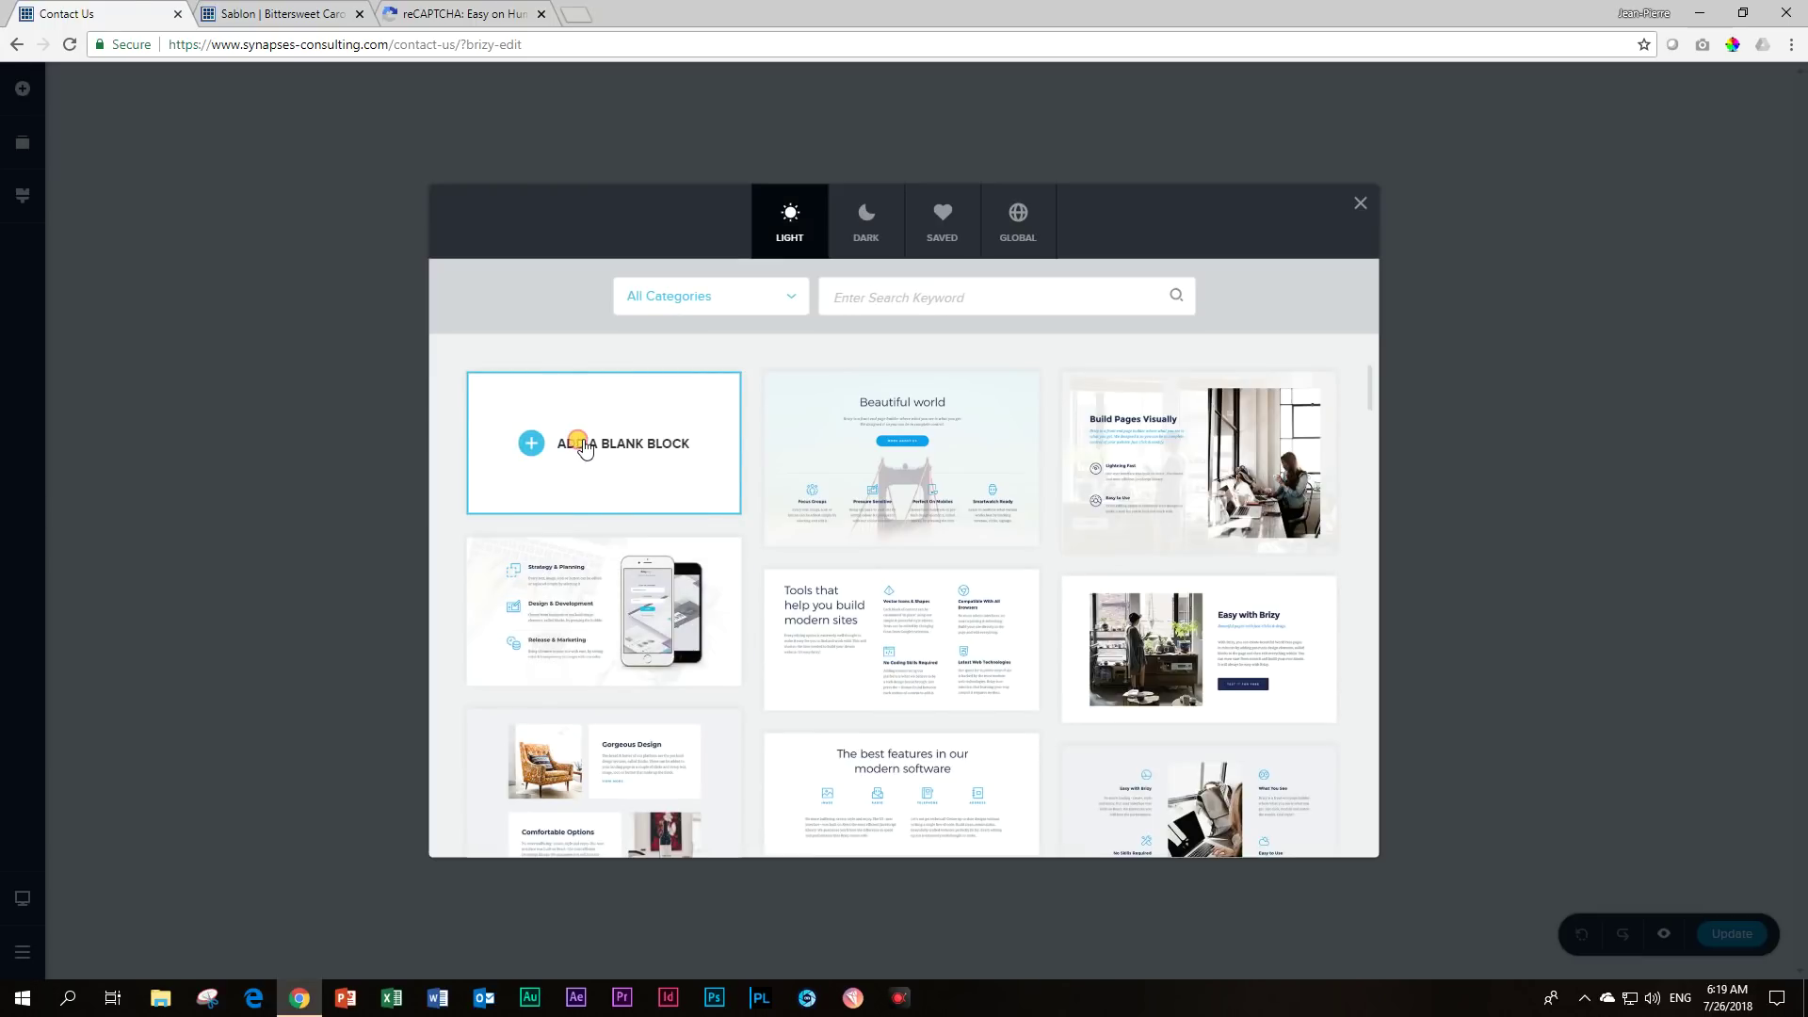
left_click(369, 134)
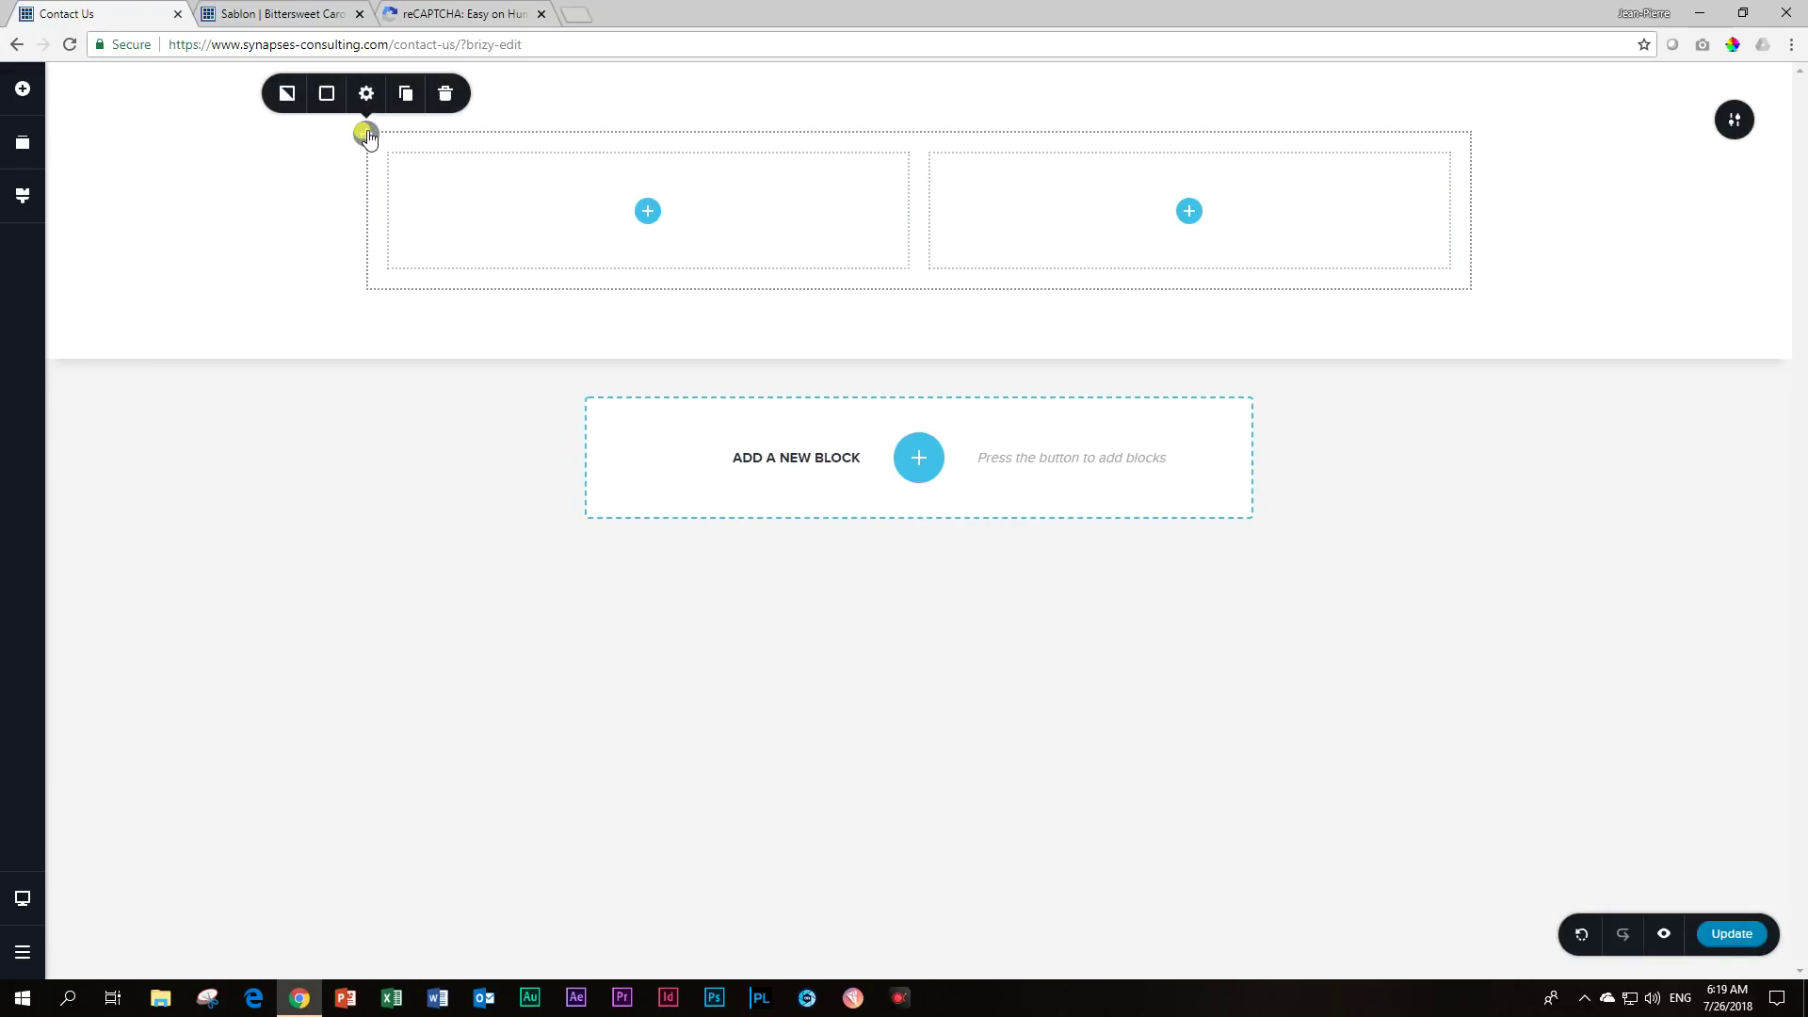
left_click(446, 94)
left_click(25, 92)
left_click_drag(108, 175, 919, 205)
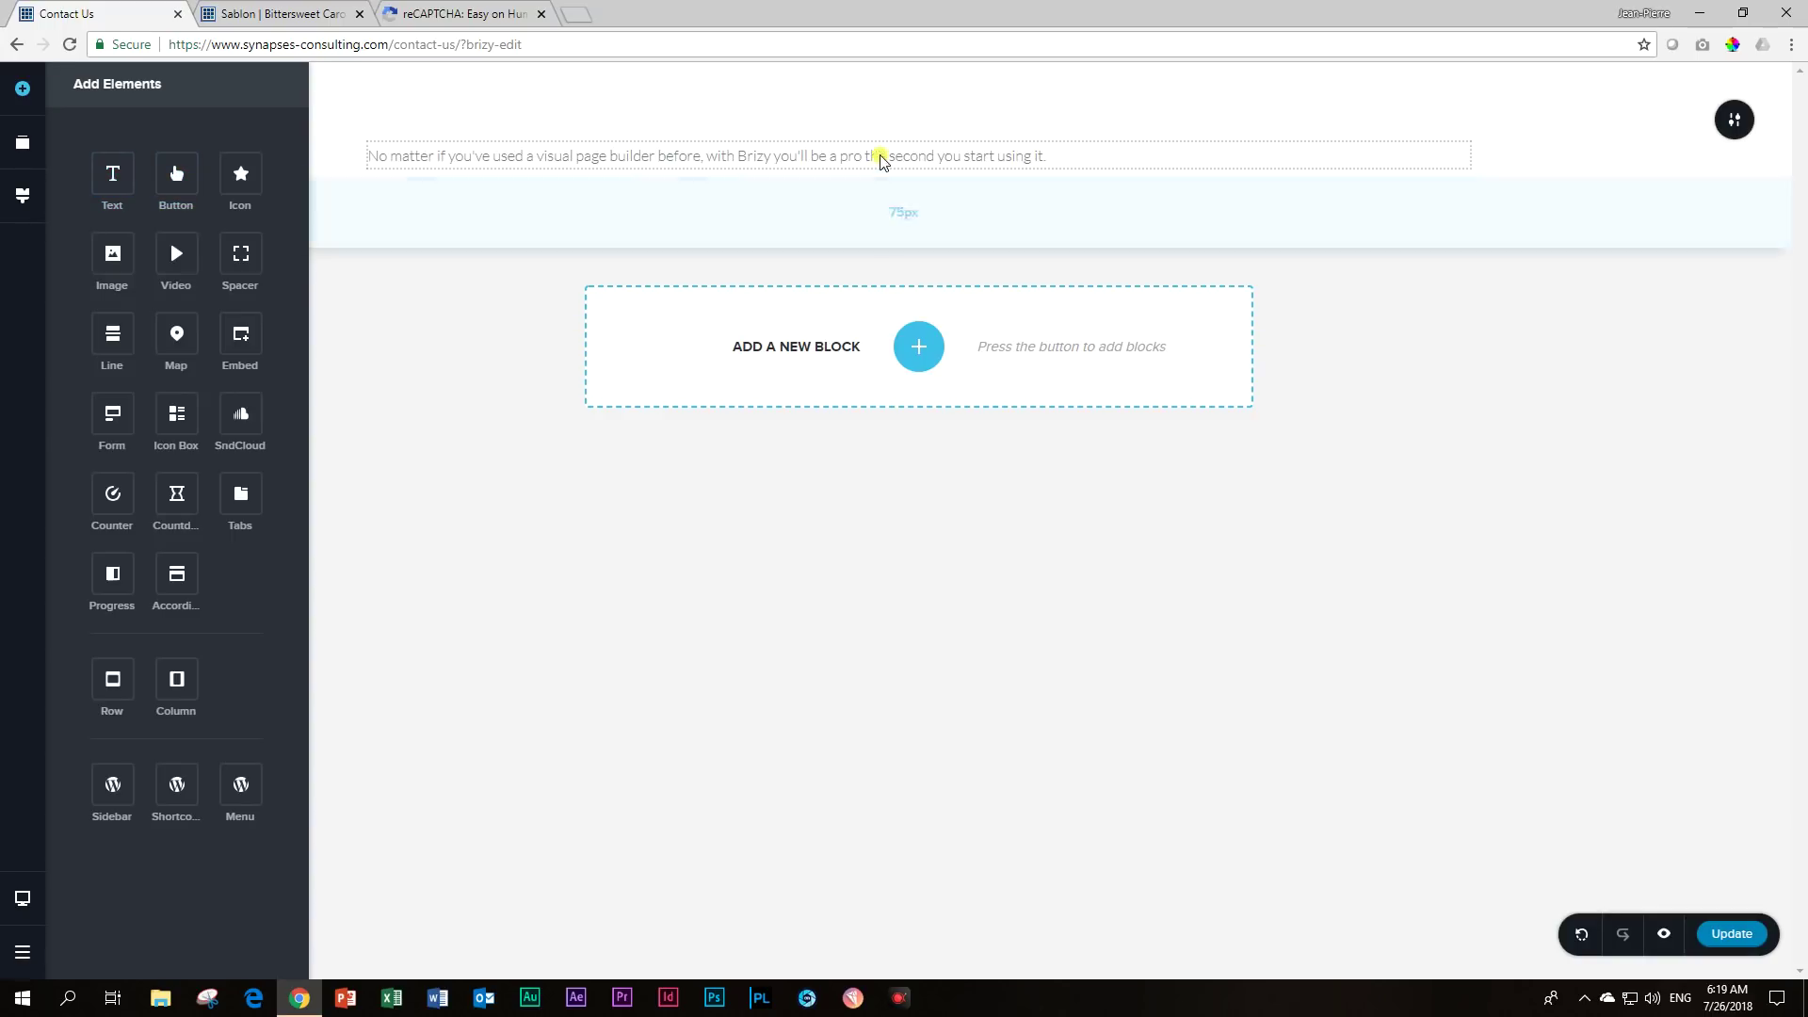
Replace the placeholder with 'Contact Us', styled as Heading 1 and centred.
left_click(880, 153)
key("ctrl+a")
type("C")
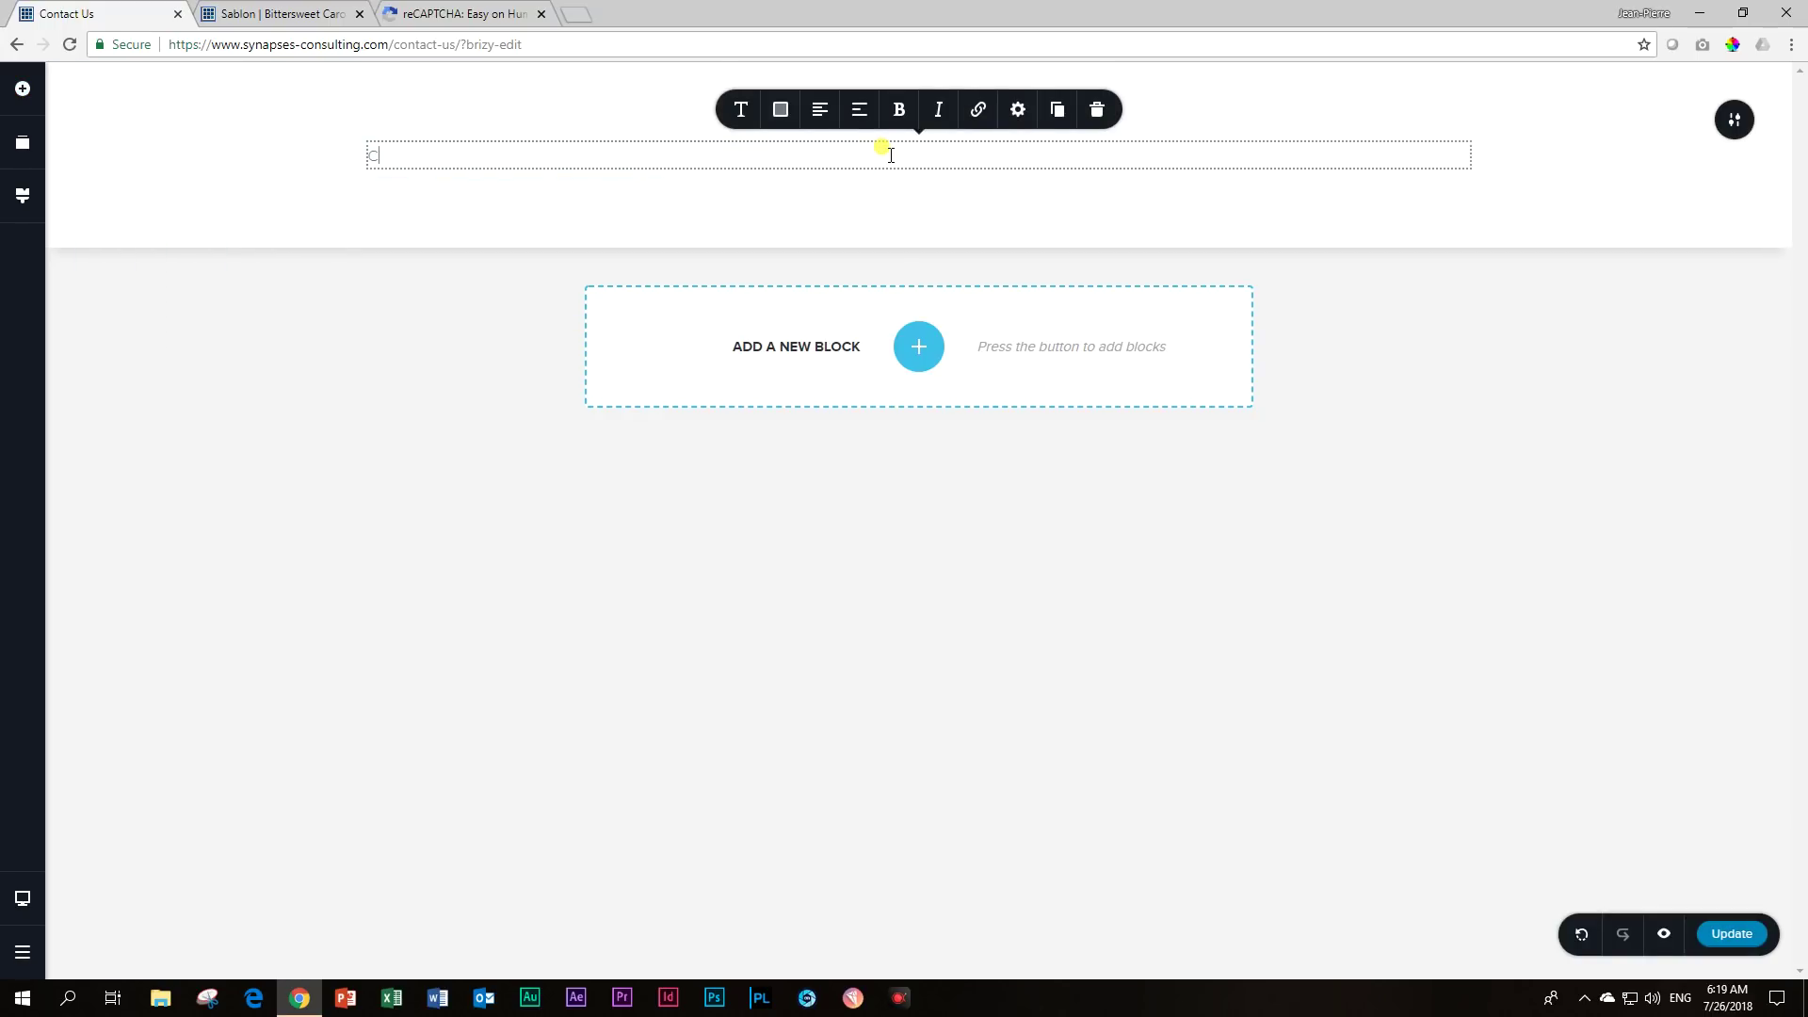
type("ontact Us")
left_click(741, 109)
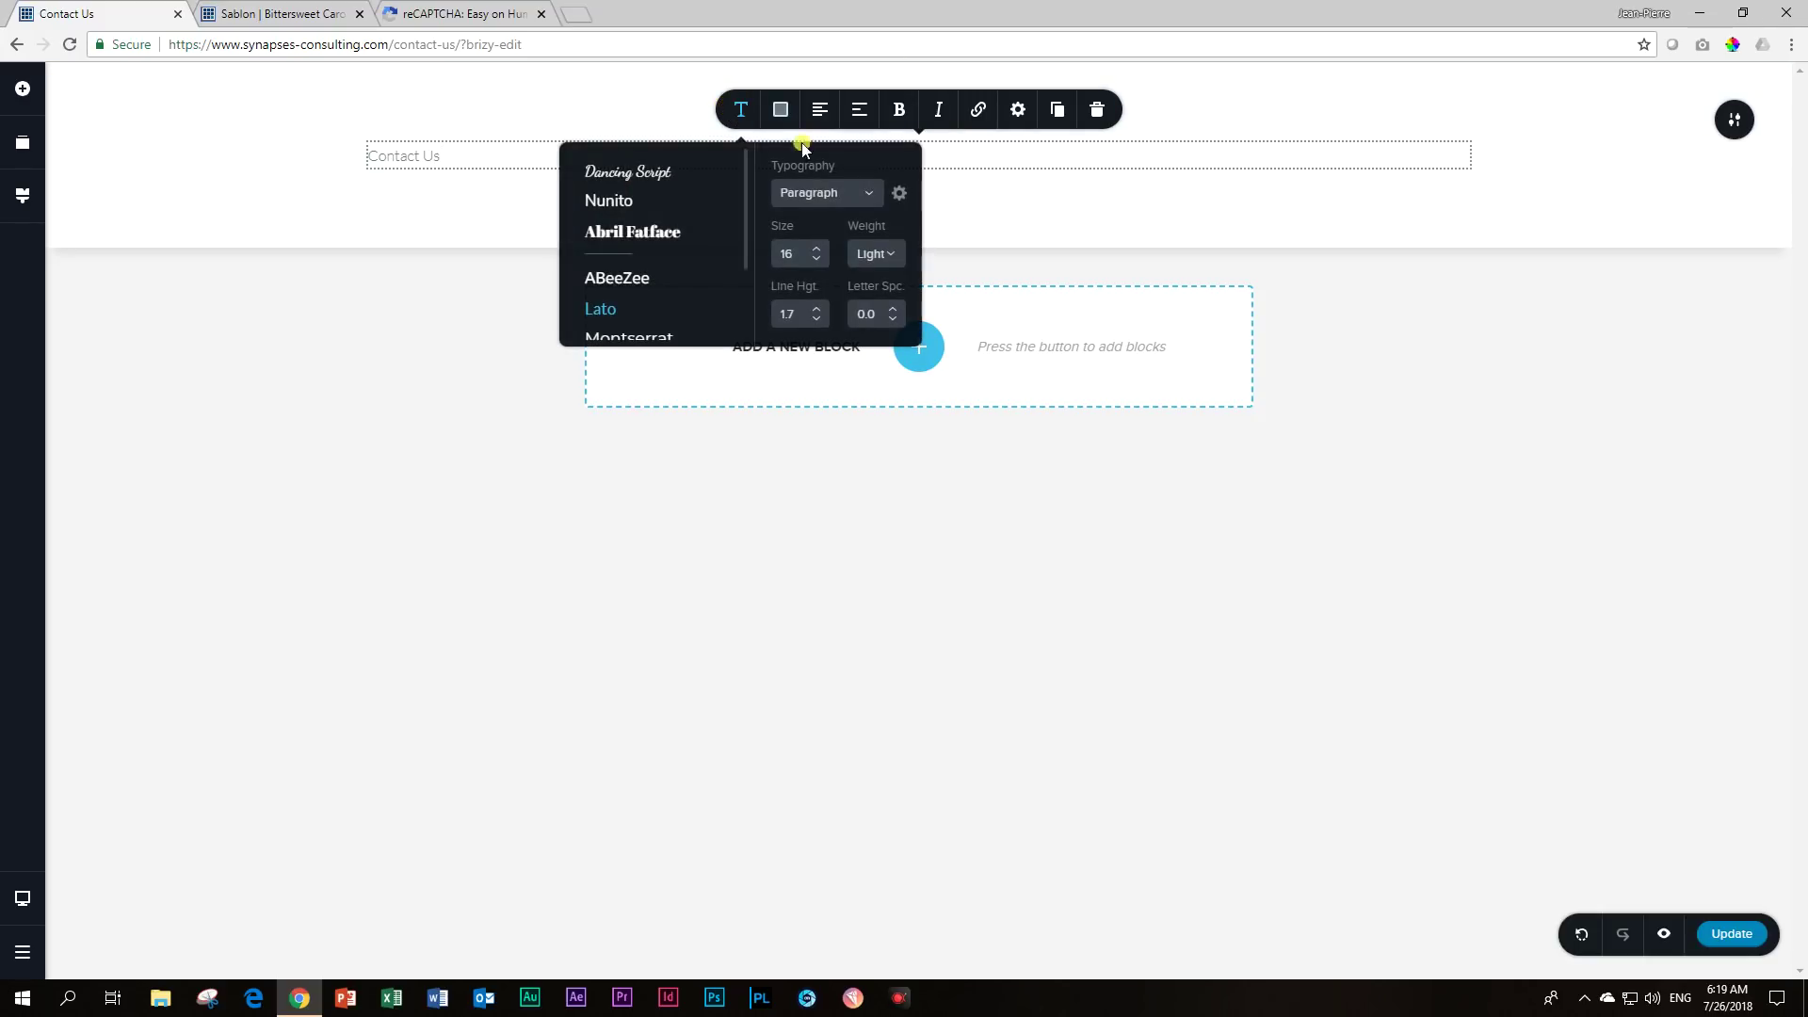
left_click(867, 192)
left_click(819, 337)
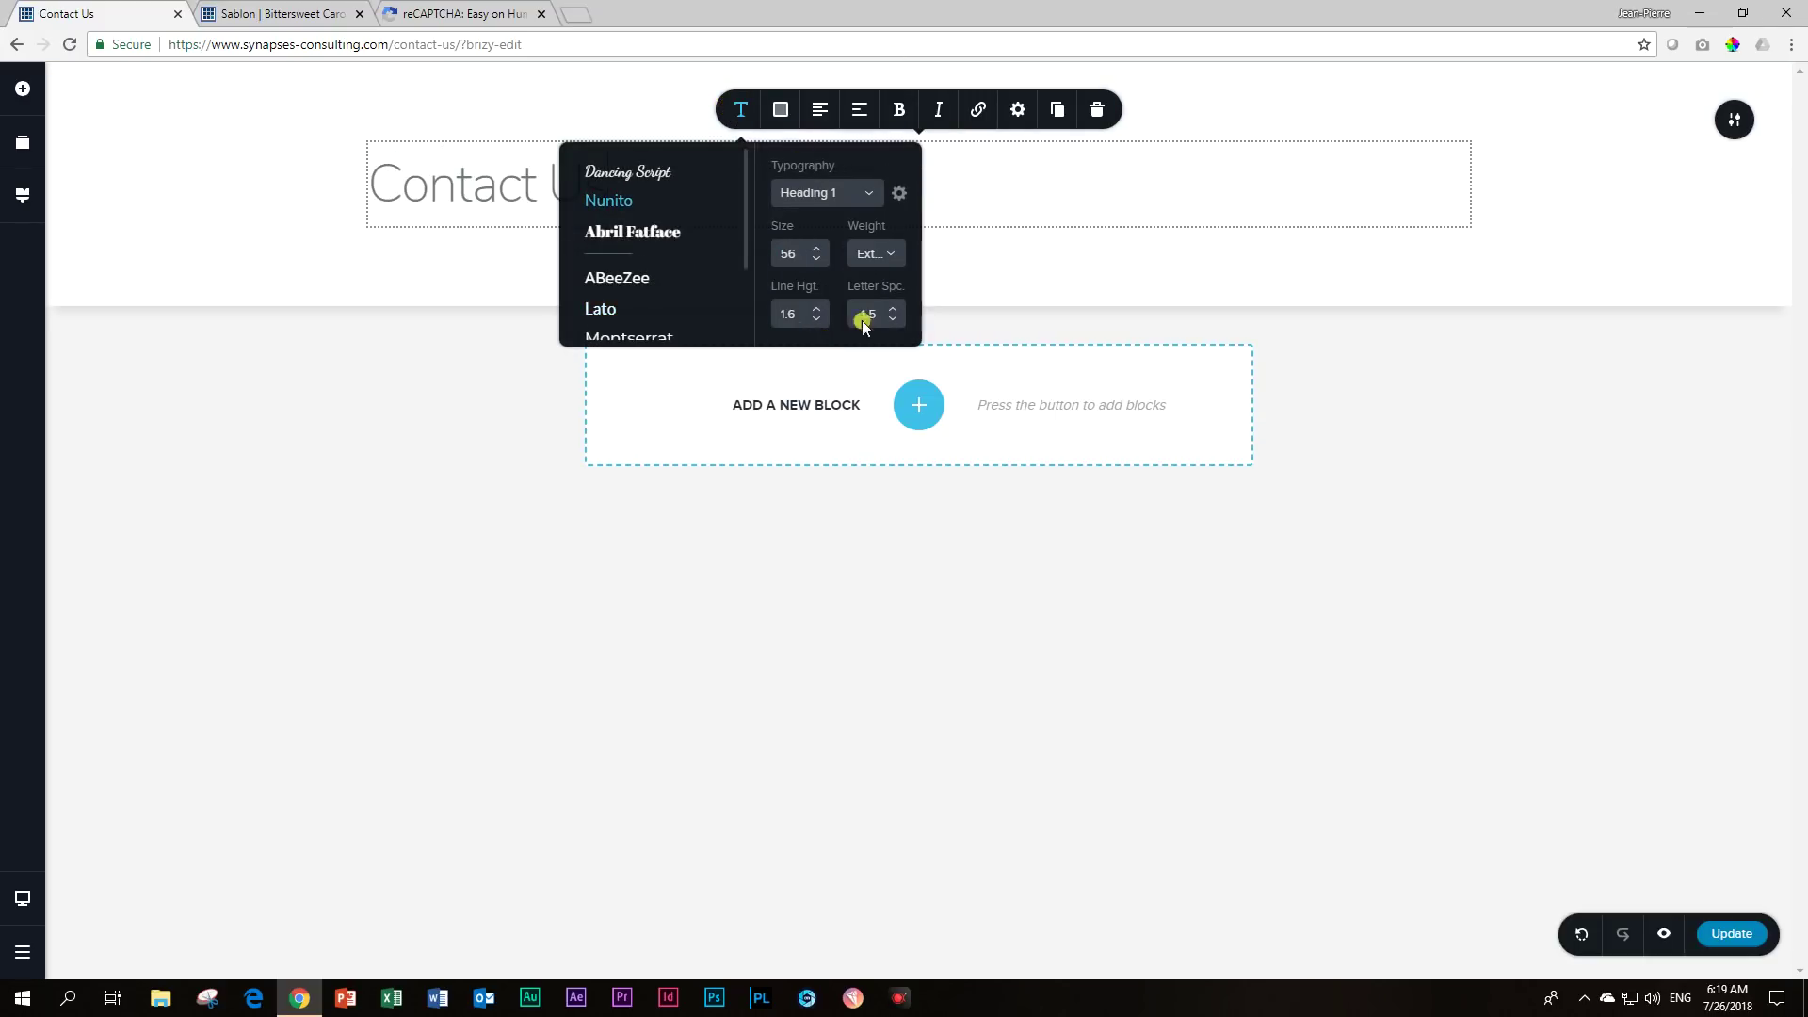
left_click(1581, 201)
left_click(525, 190)
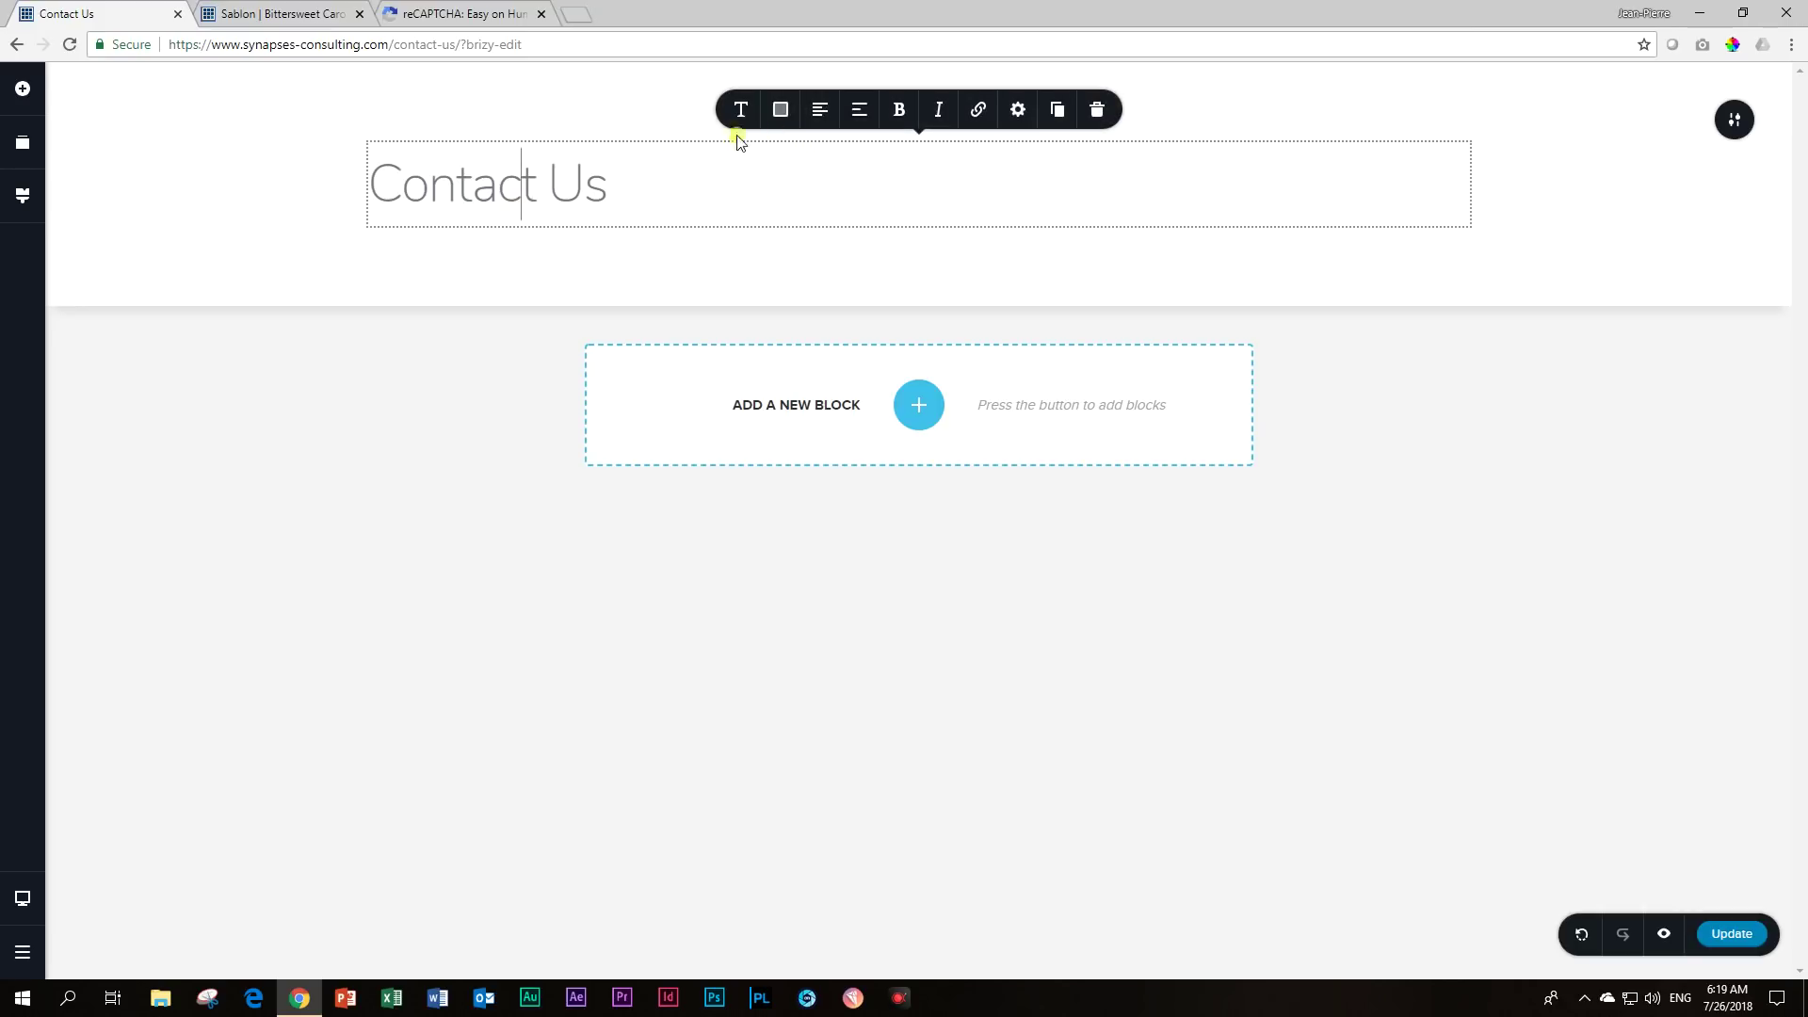
left_click(815, 113)
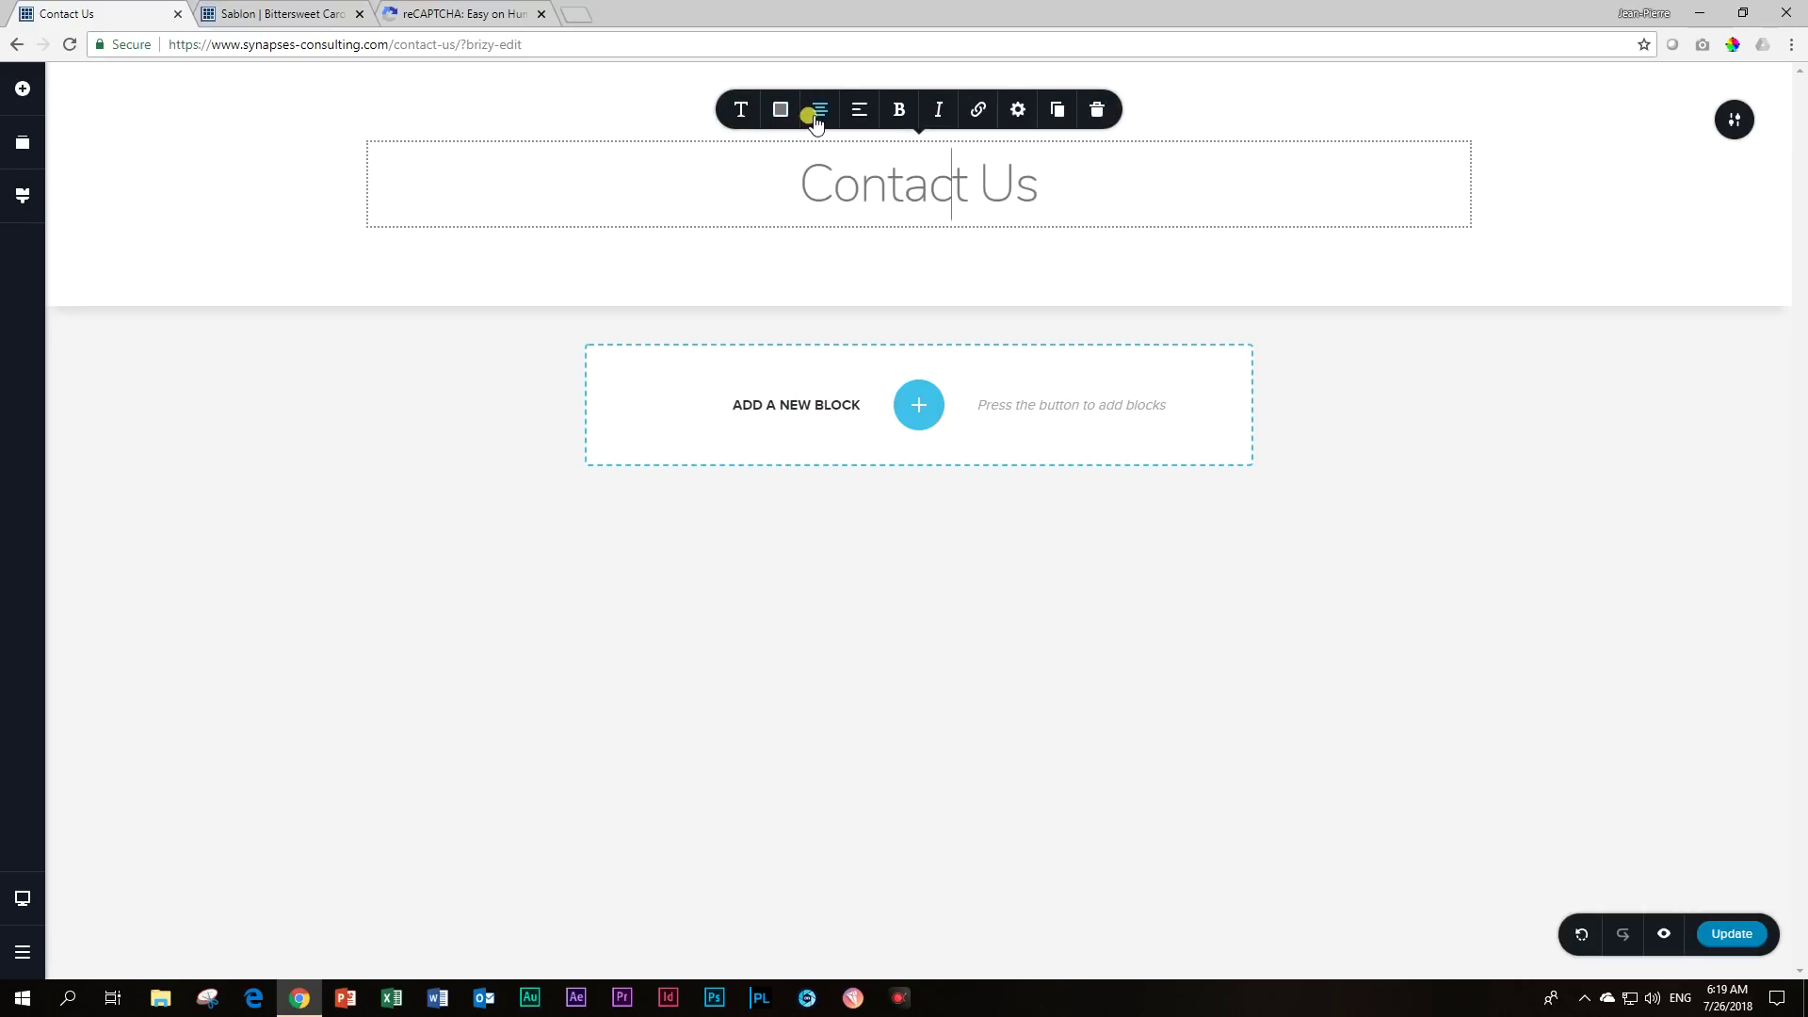
left_click(1497, 211)
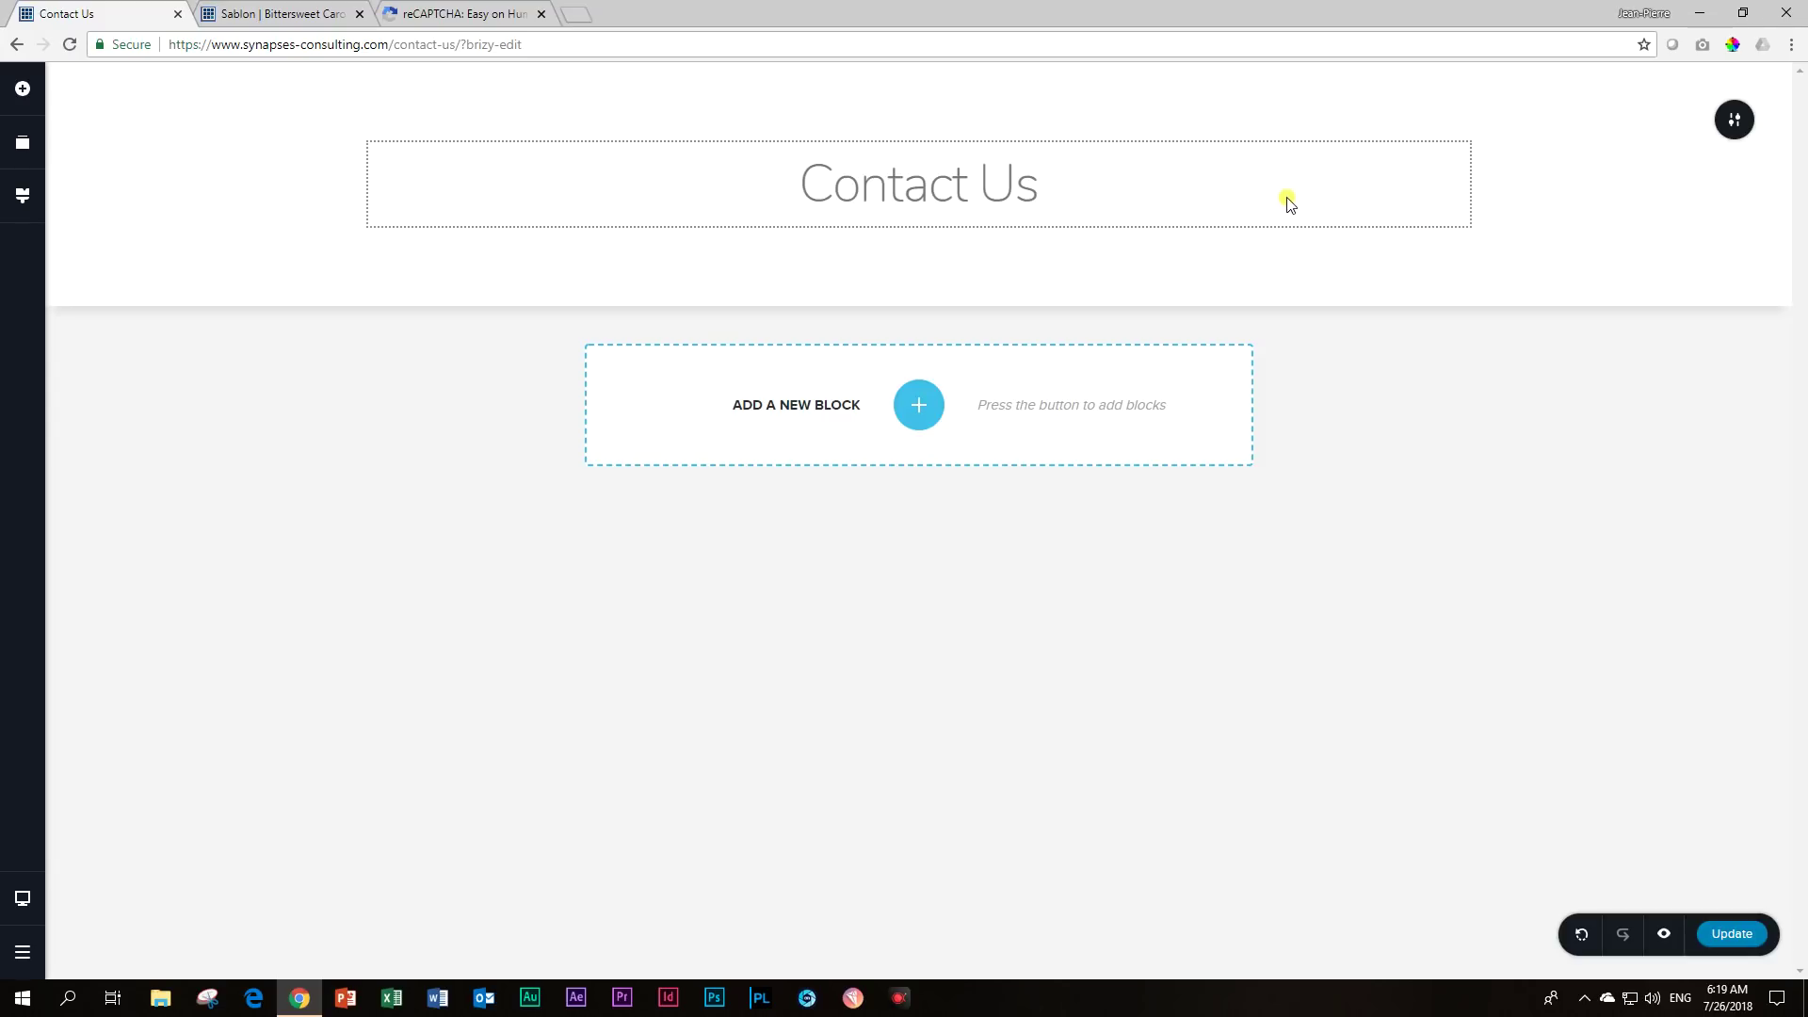
Insert a Shortcode element below the heading containing [happyforms id="581" /].
left_click(20, 94)
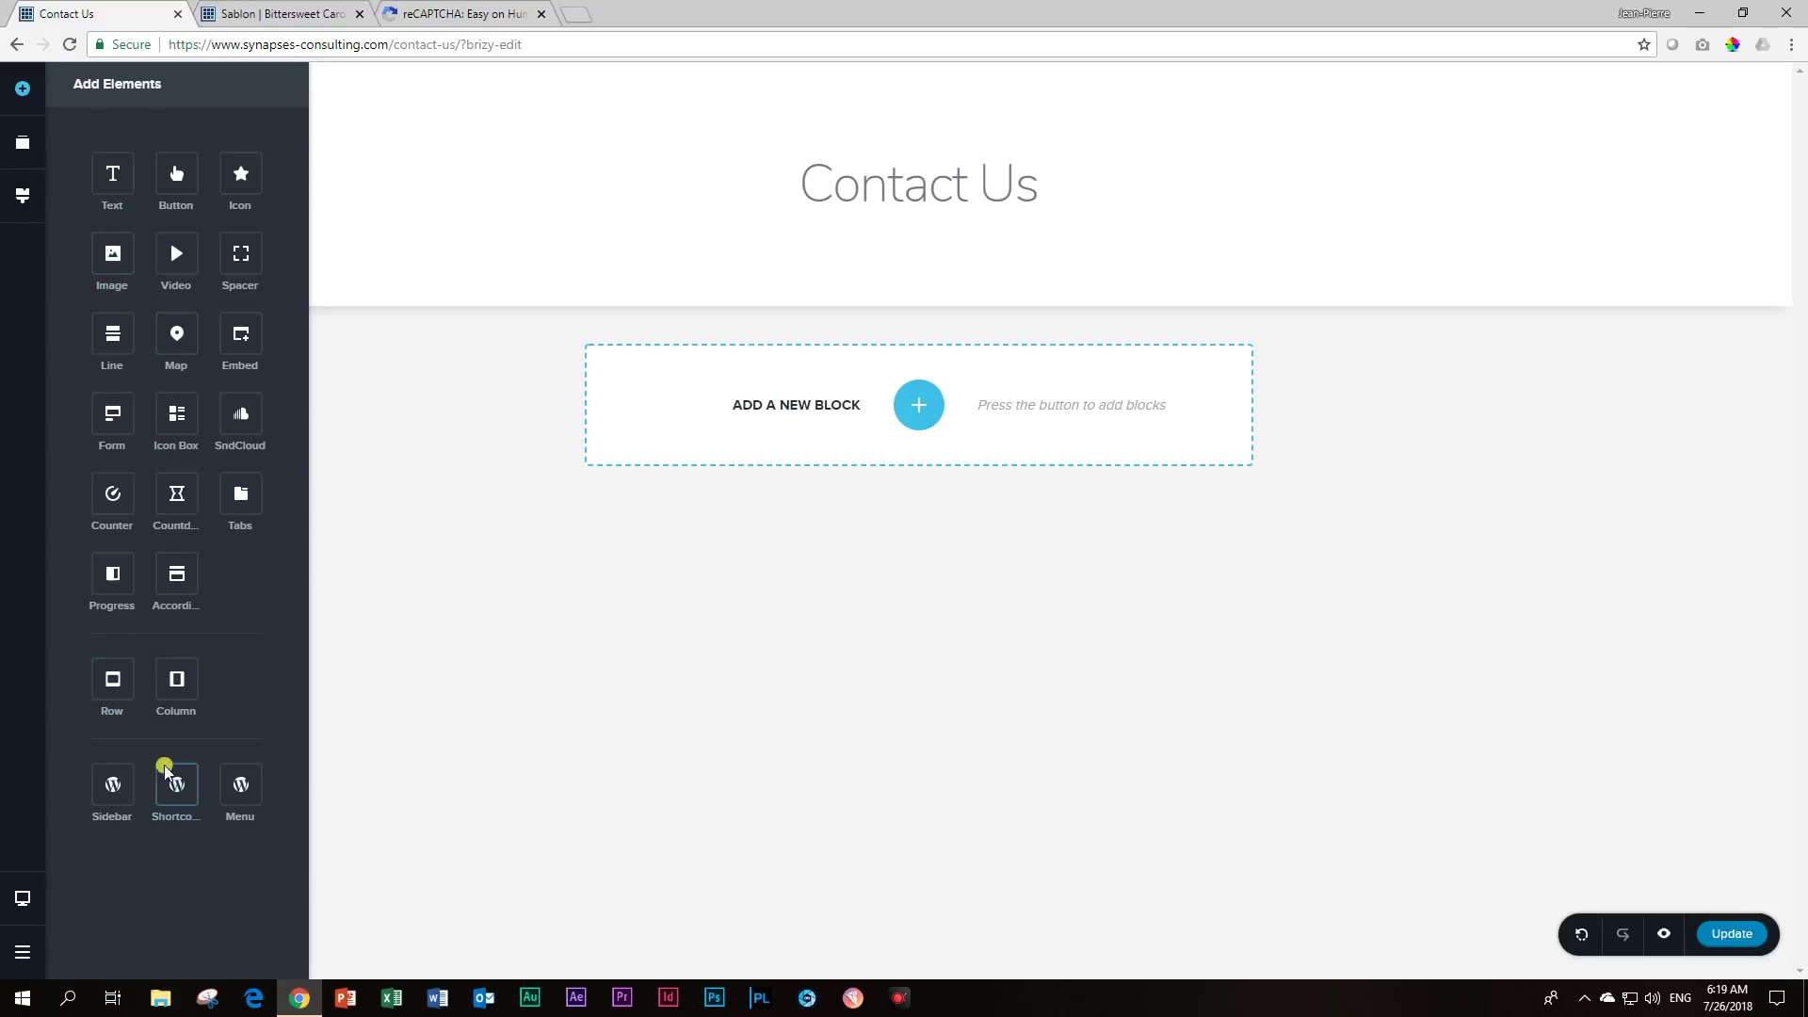
left_click_drag(170, 791, 847, 229)
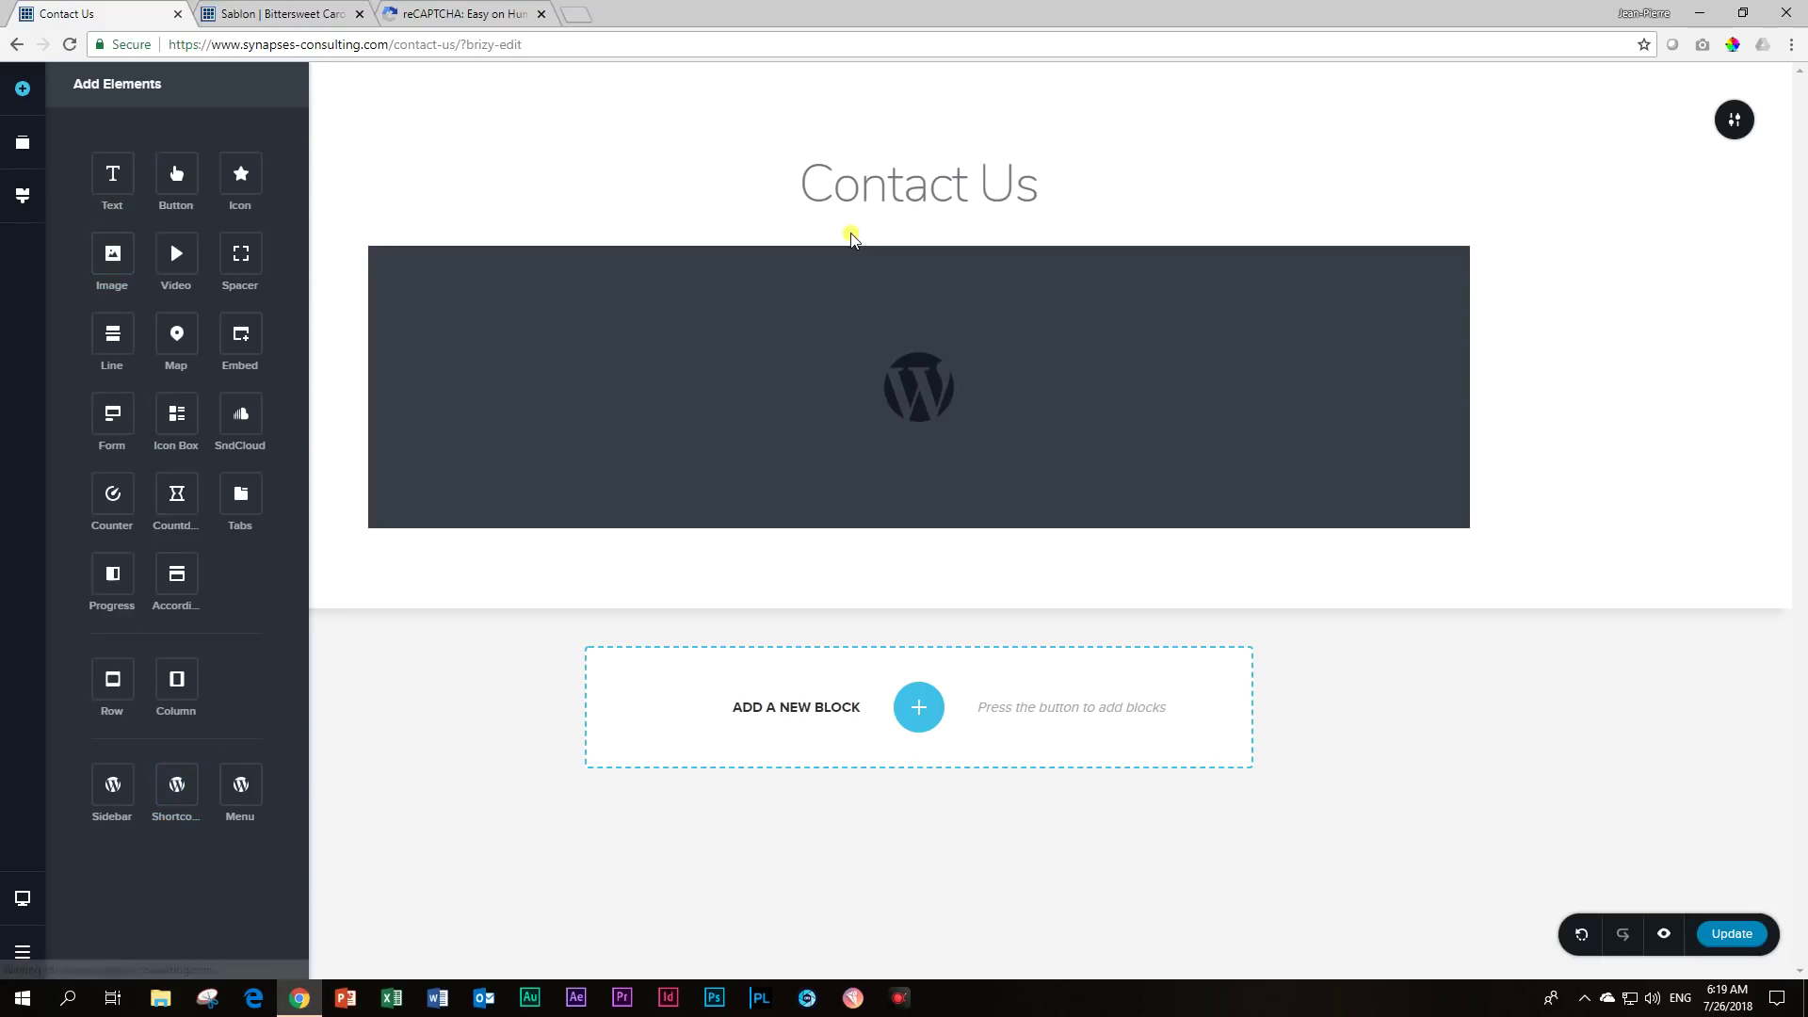
left_click(811, 406)
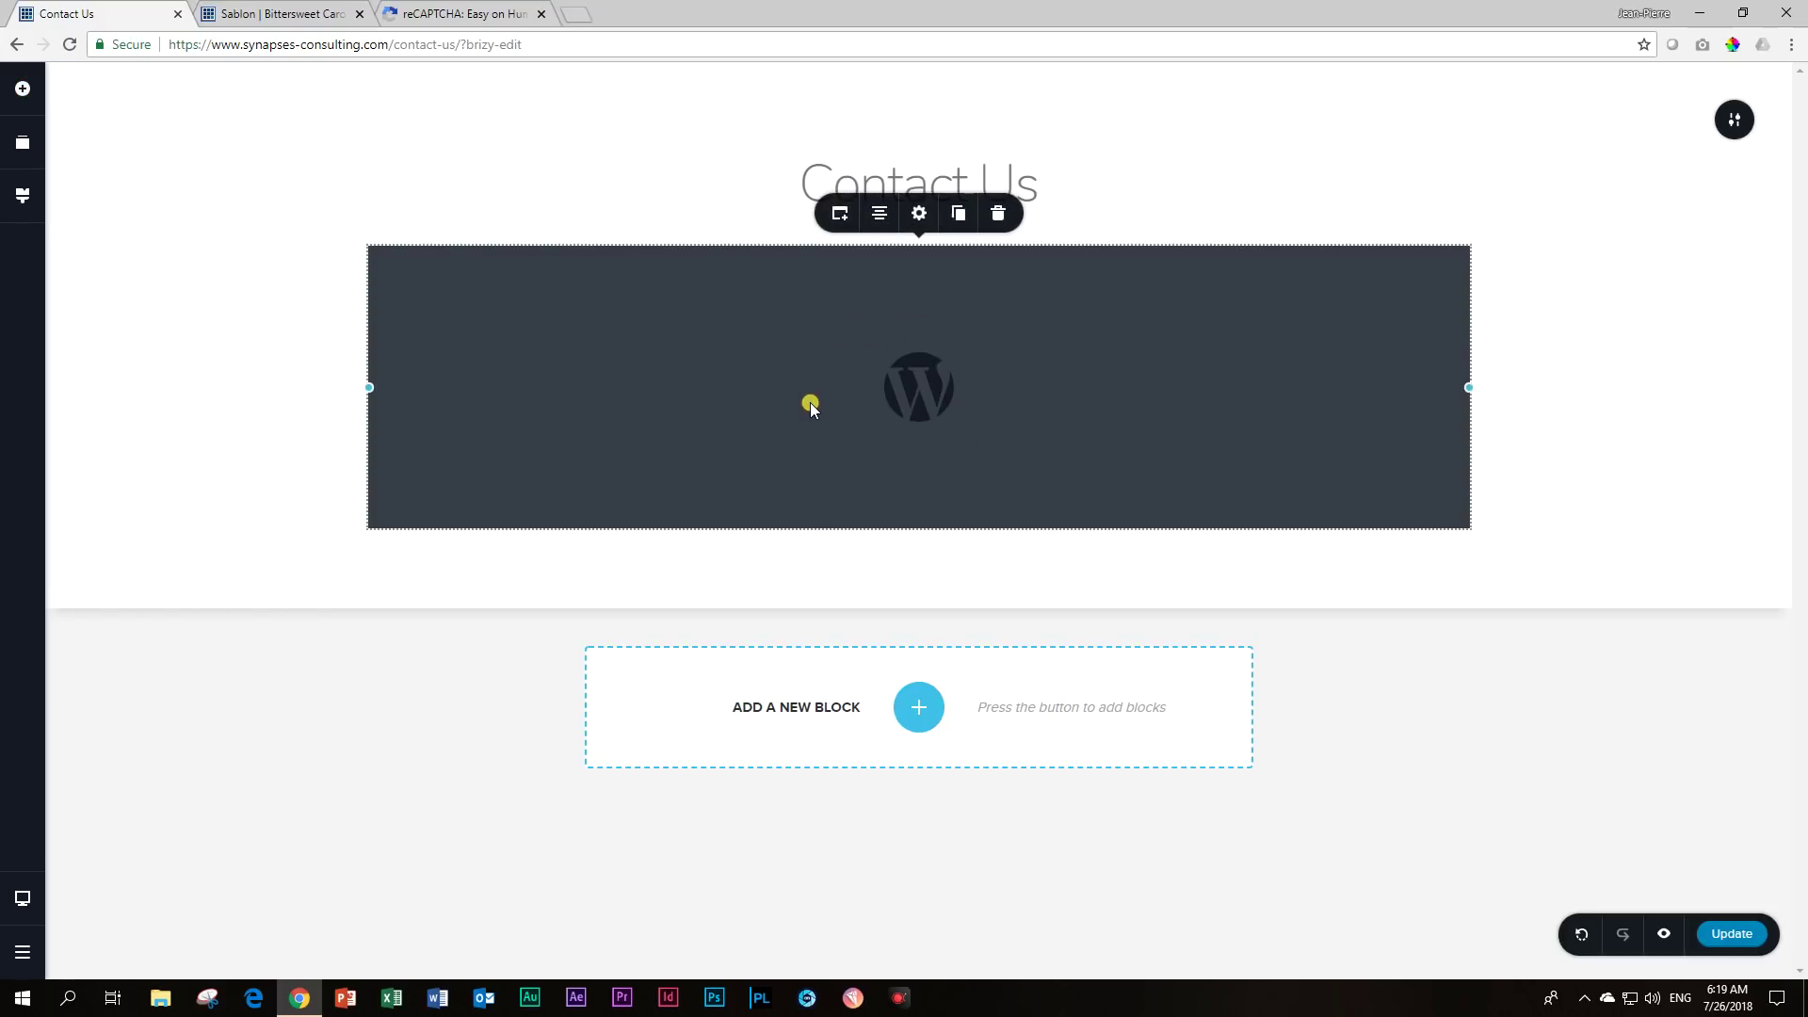
left_click(830, 223)
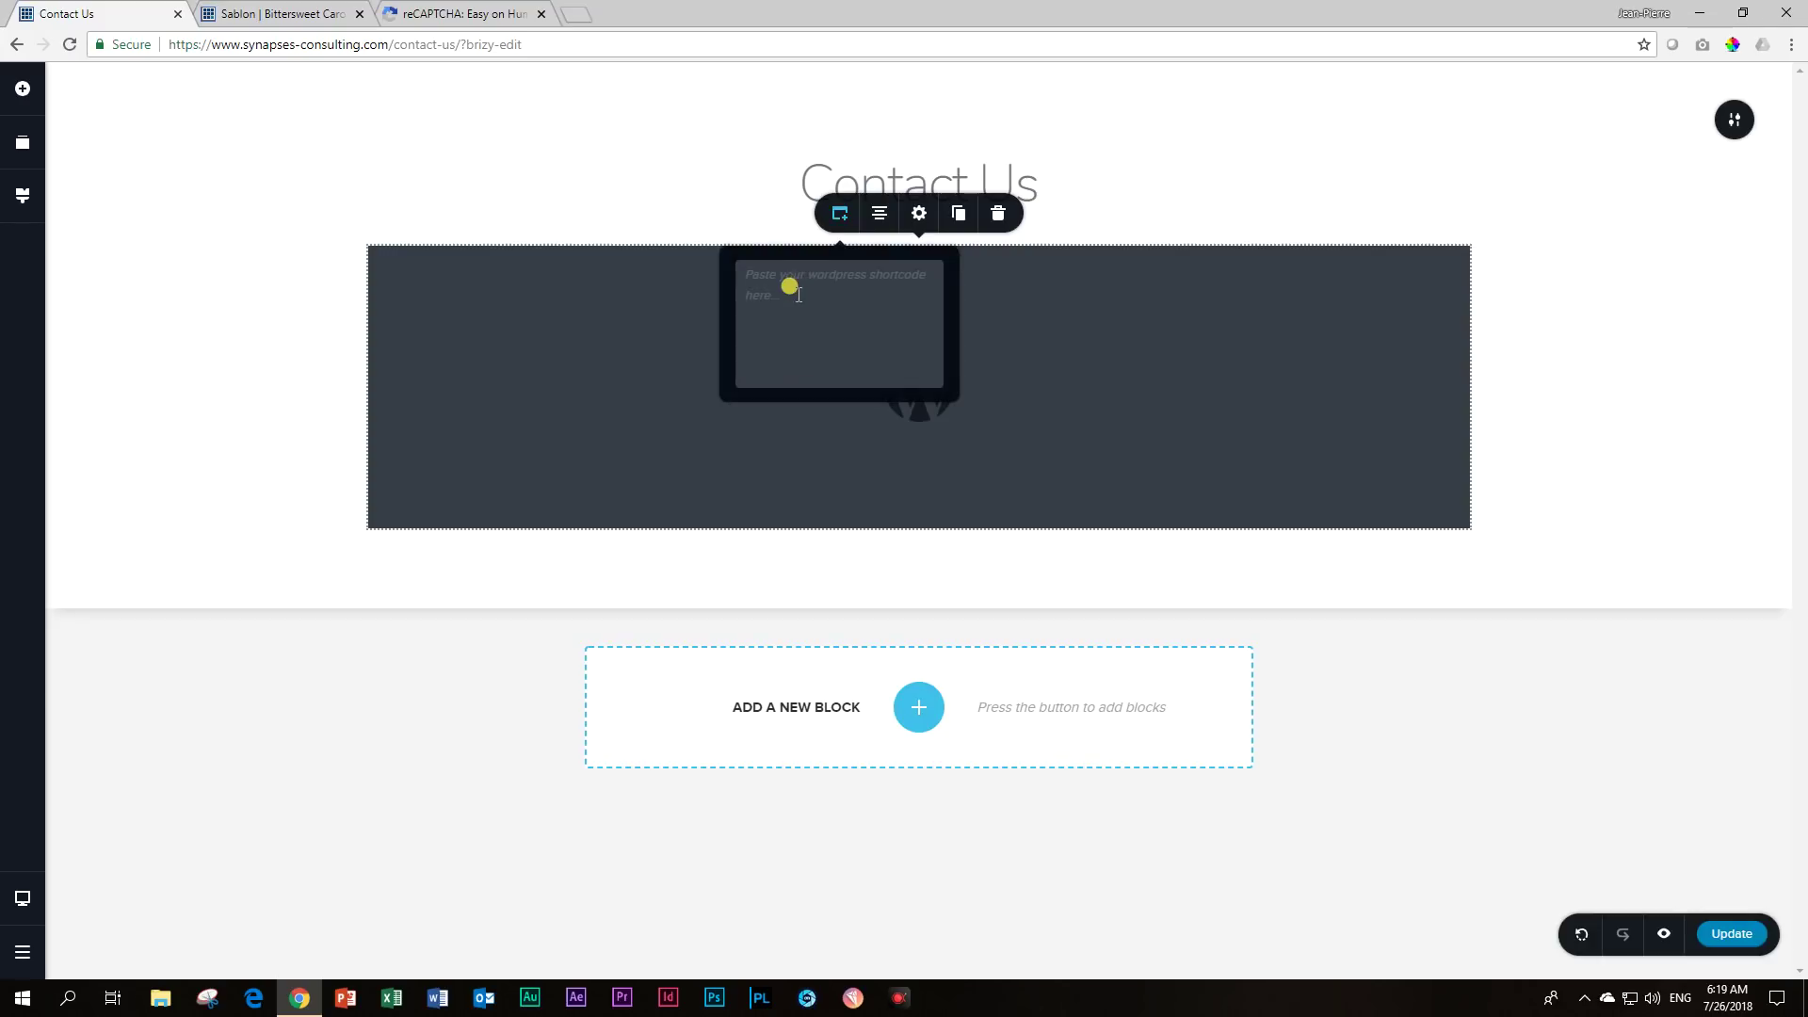
type("[happyforms id=\"581\" /]")
left_click(1535, 353)
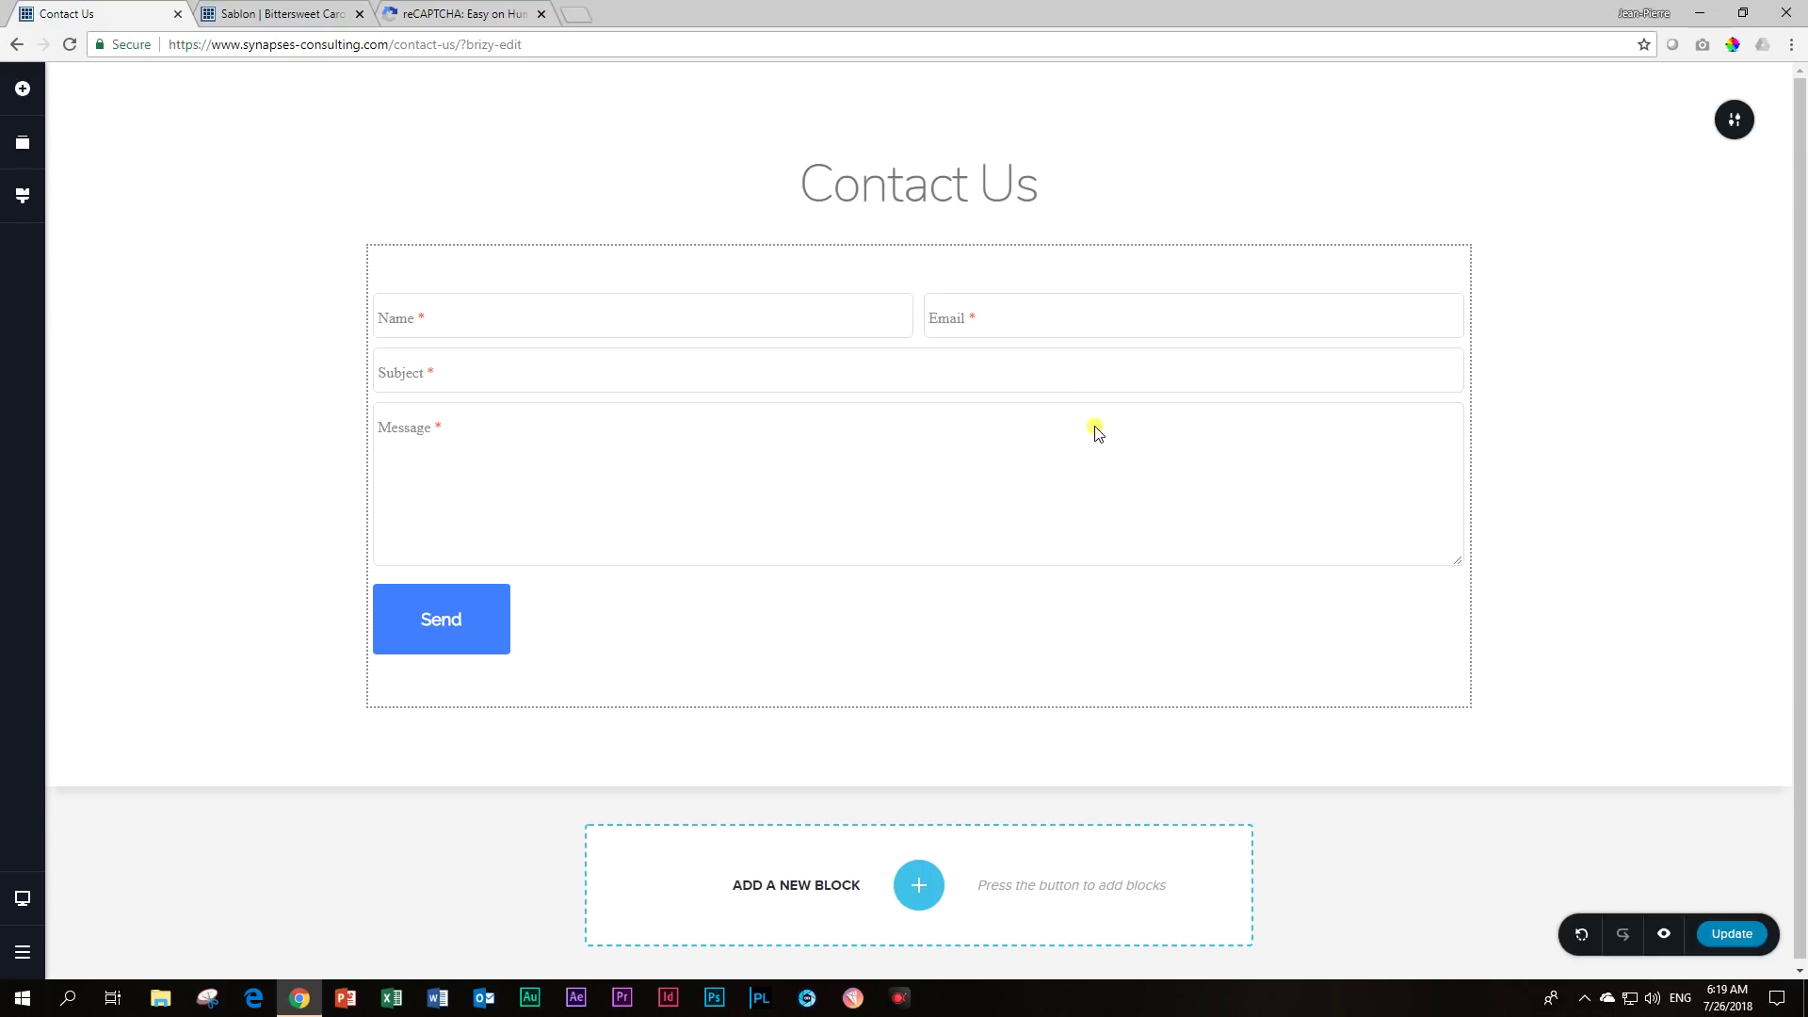
Narrow the embedded contact form to 81% width, then go back to WordPress.
left_click(1117, 276)
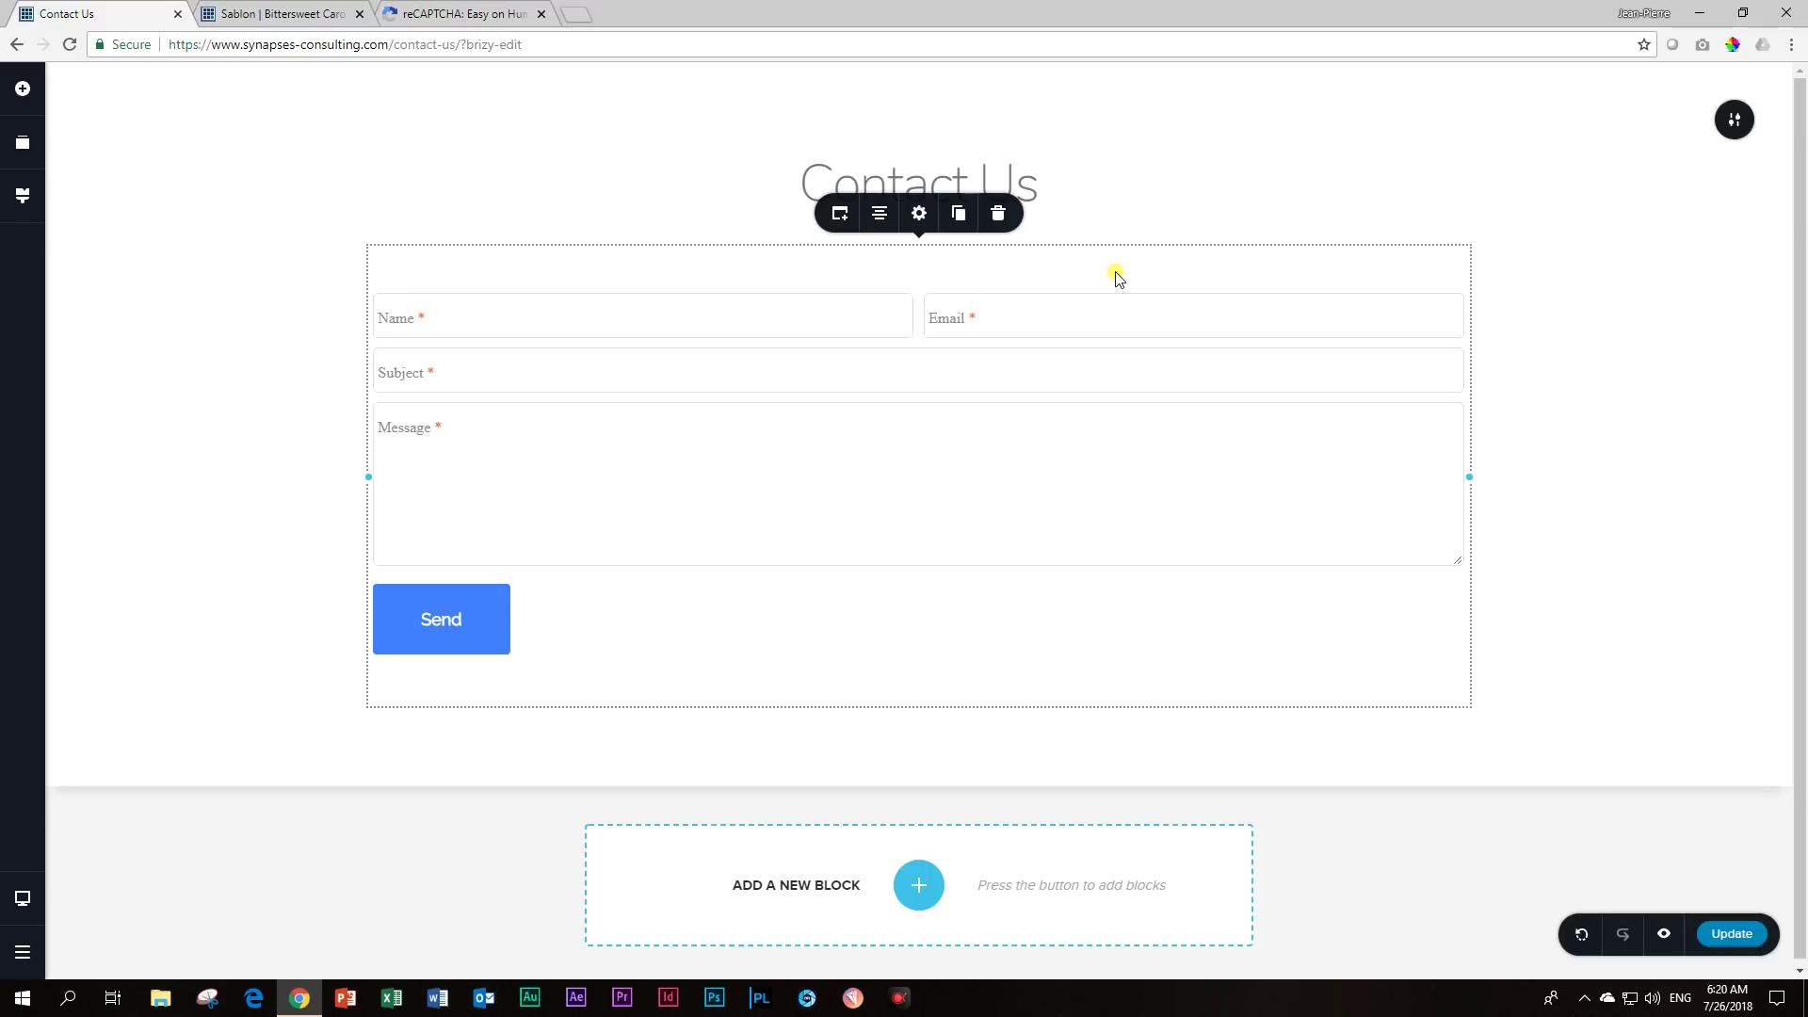
left_click(918, 215)
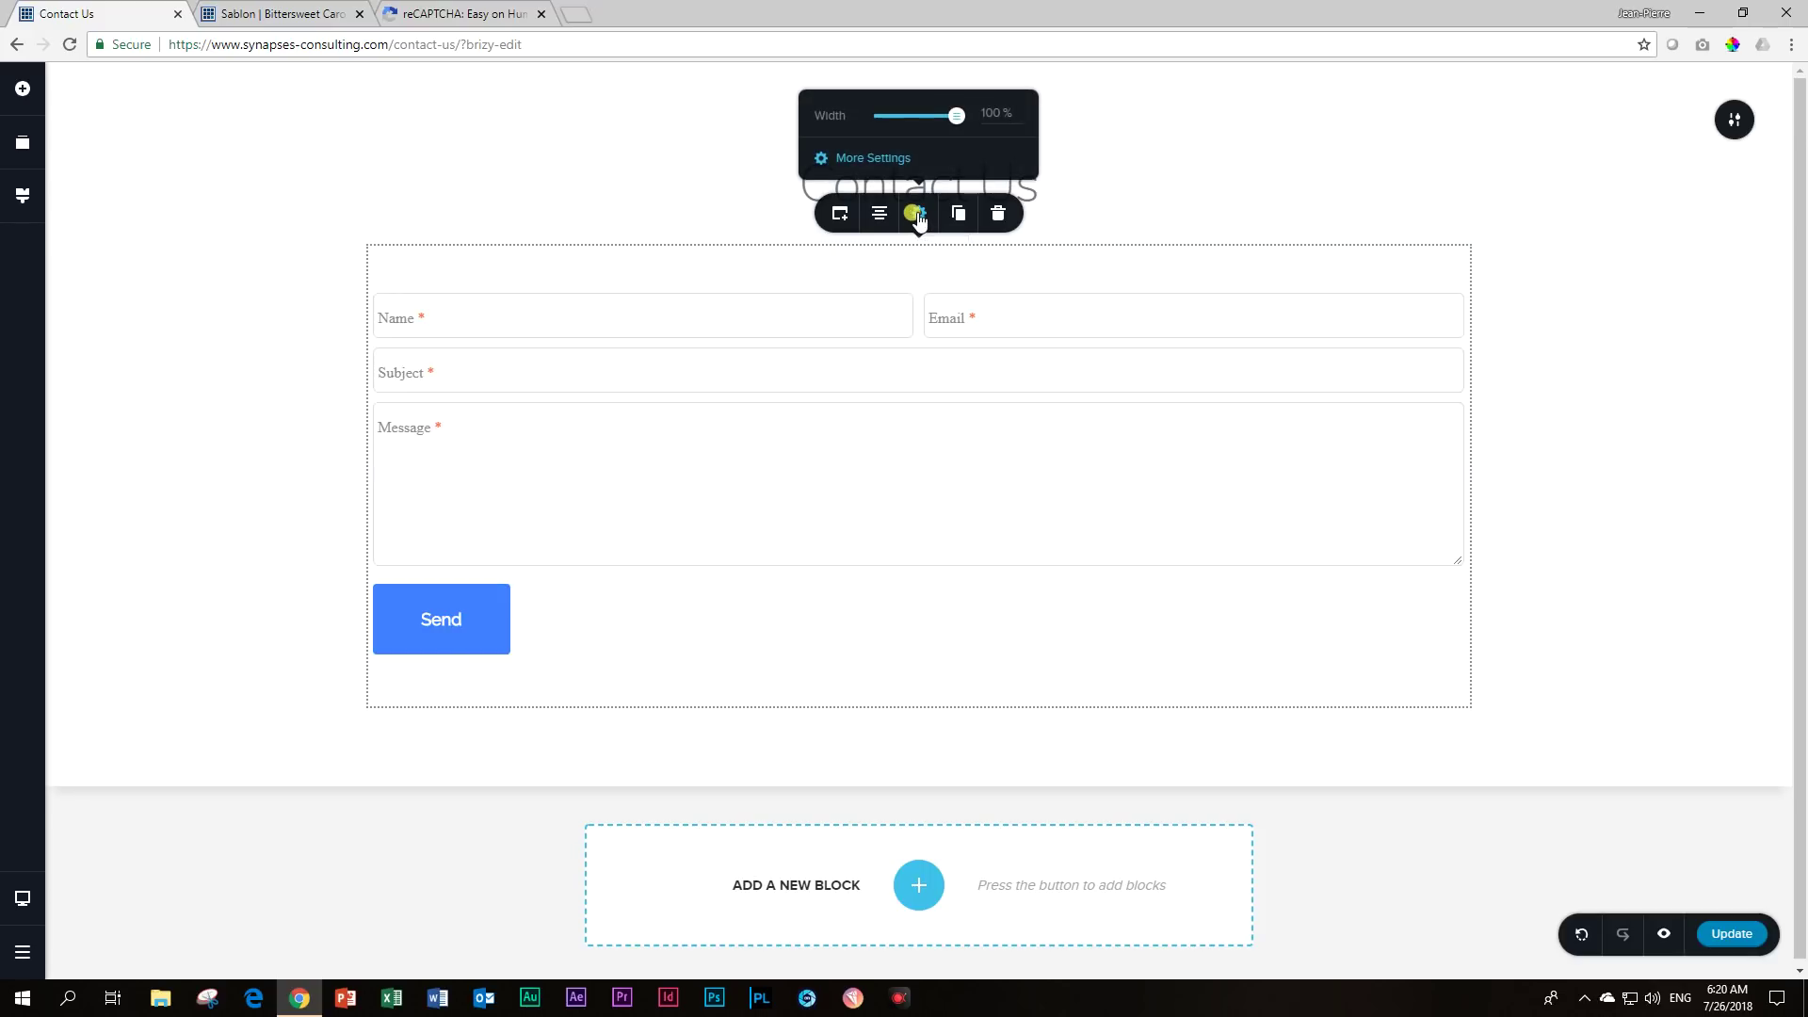
left_click_drag(956, 114, 920, 115)
left_click(1560, 325)
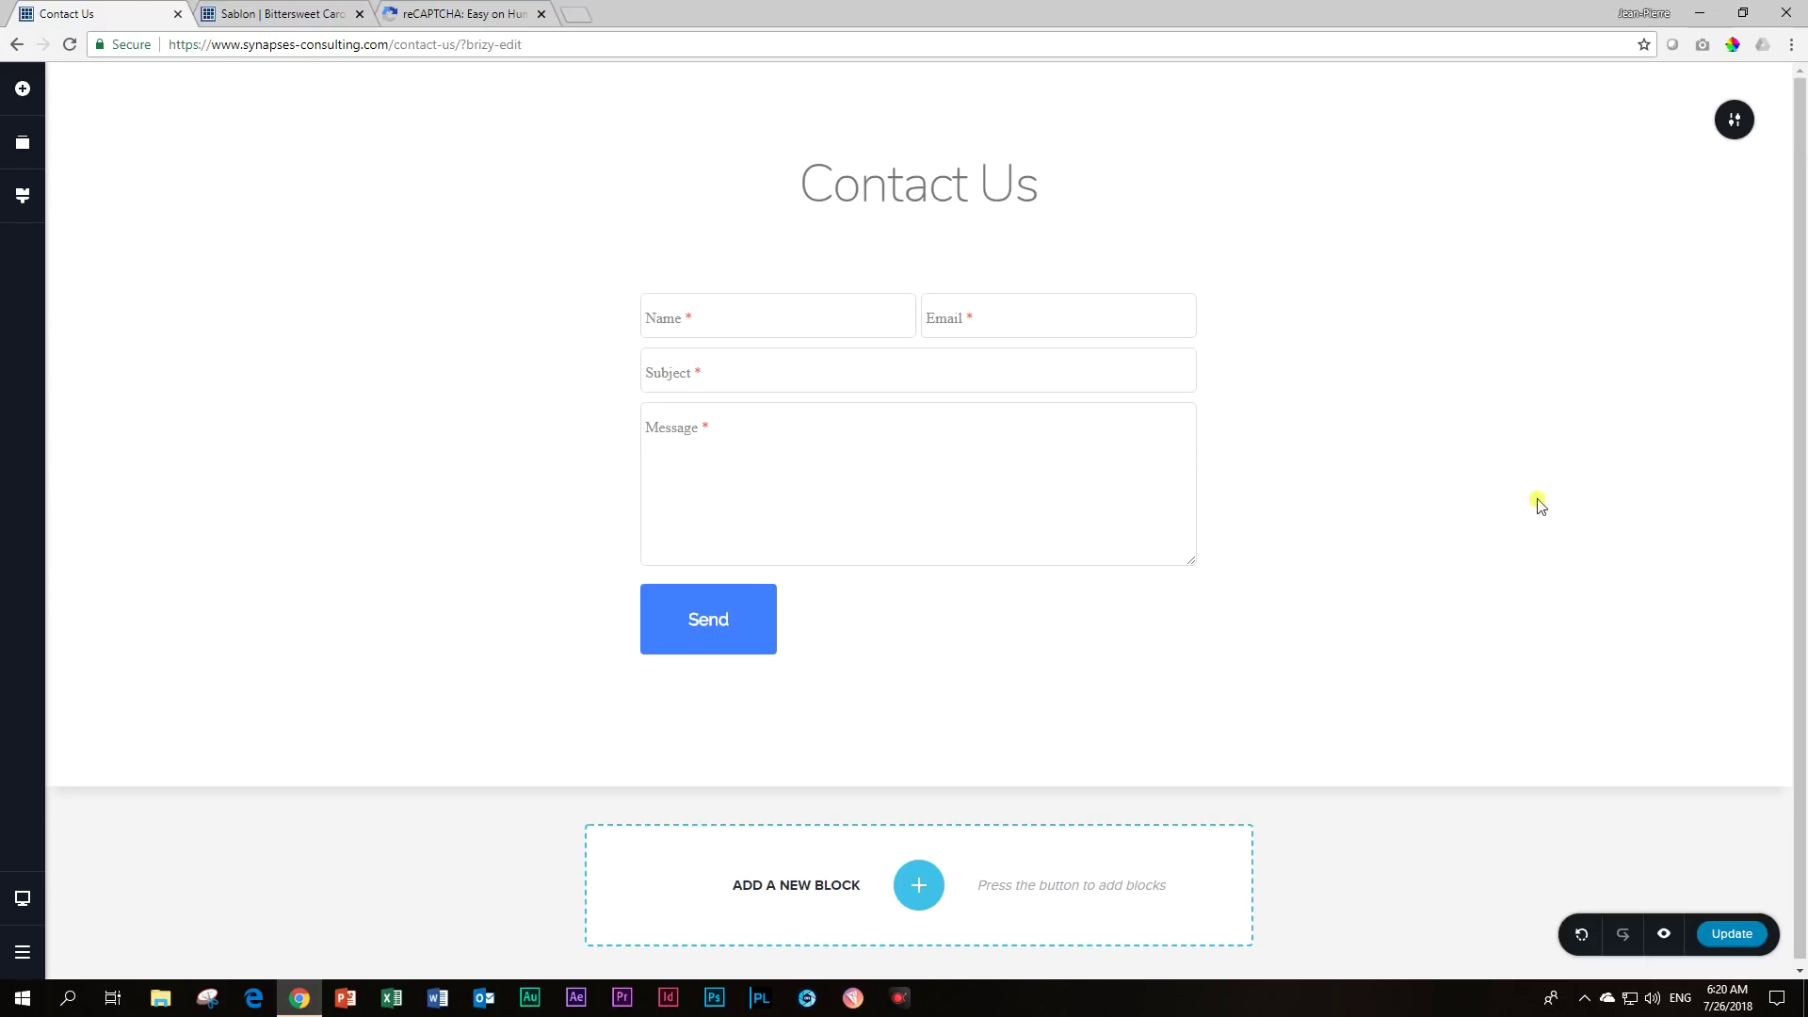
left_click(22, 951)
left_click(106, 952)
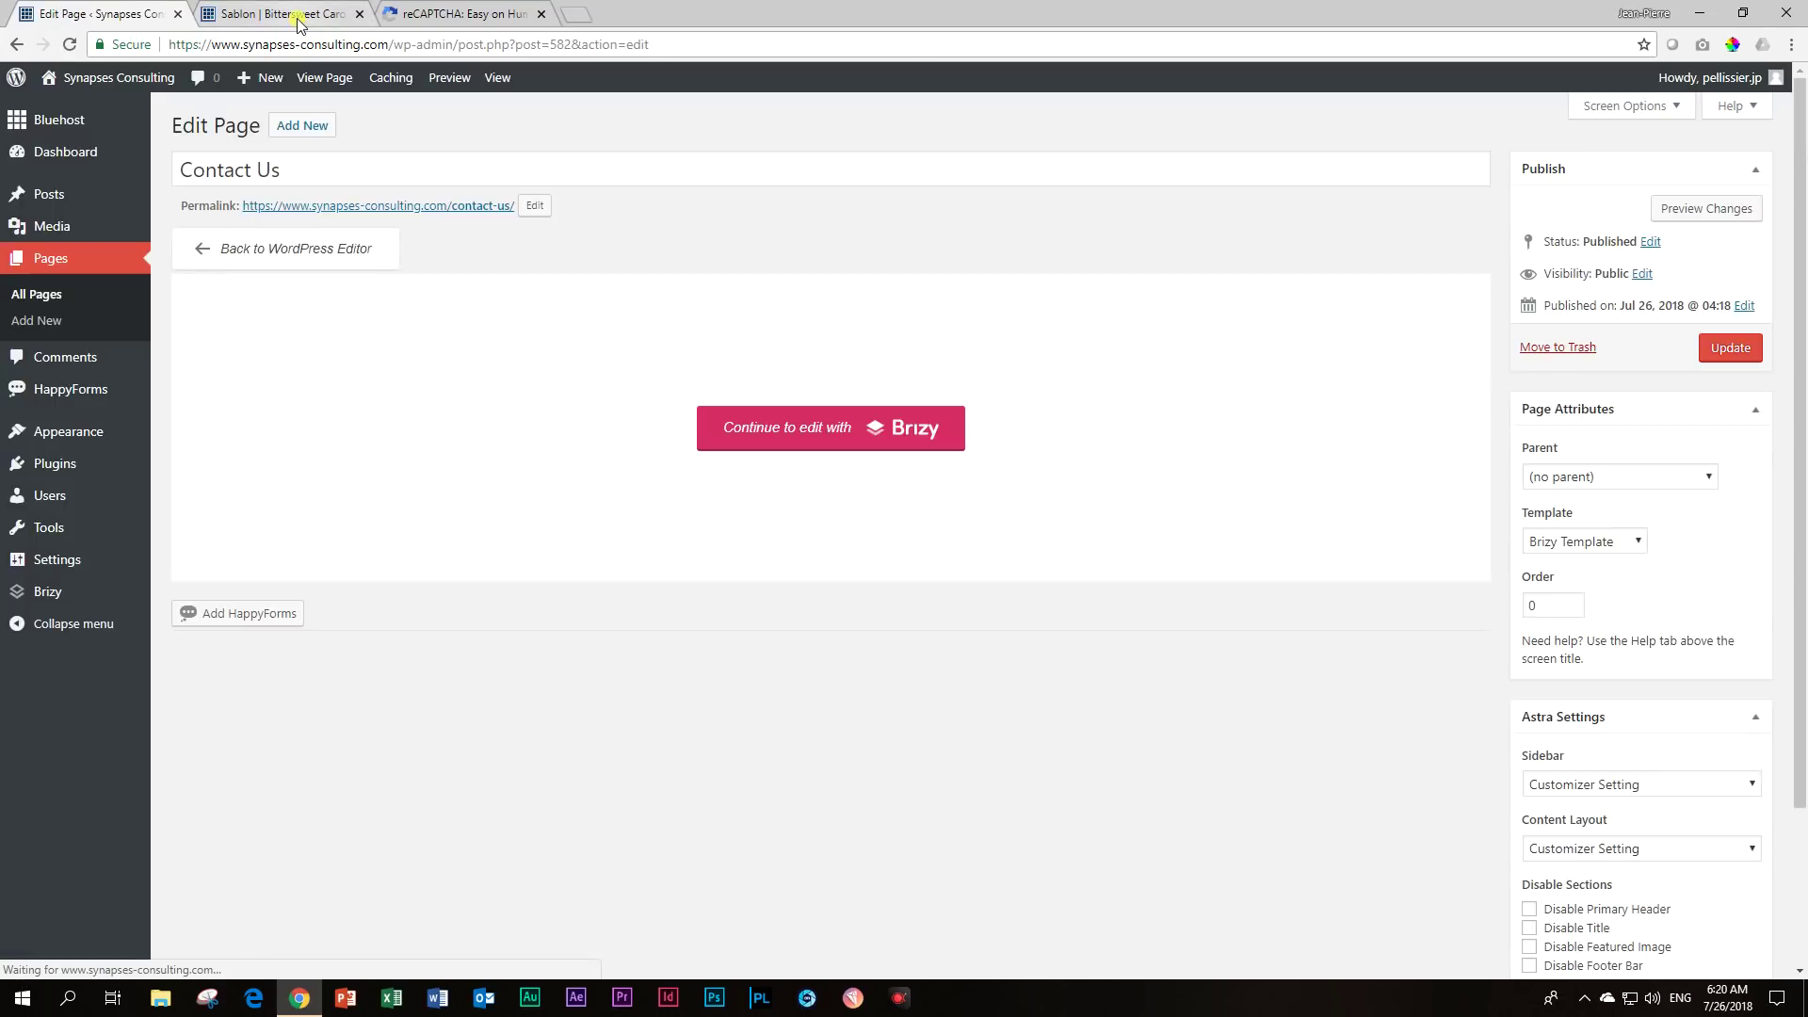
Scroll through the Bittersweet Carousel landing page preview, then return to the Contact Us edit page.
left_click(299, 14)
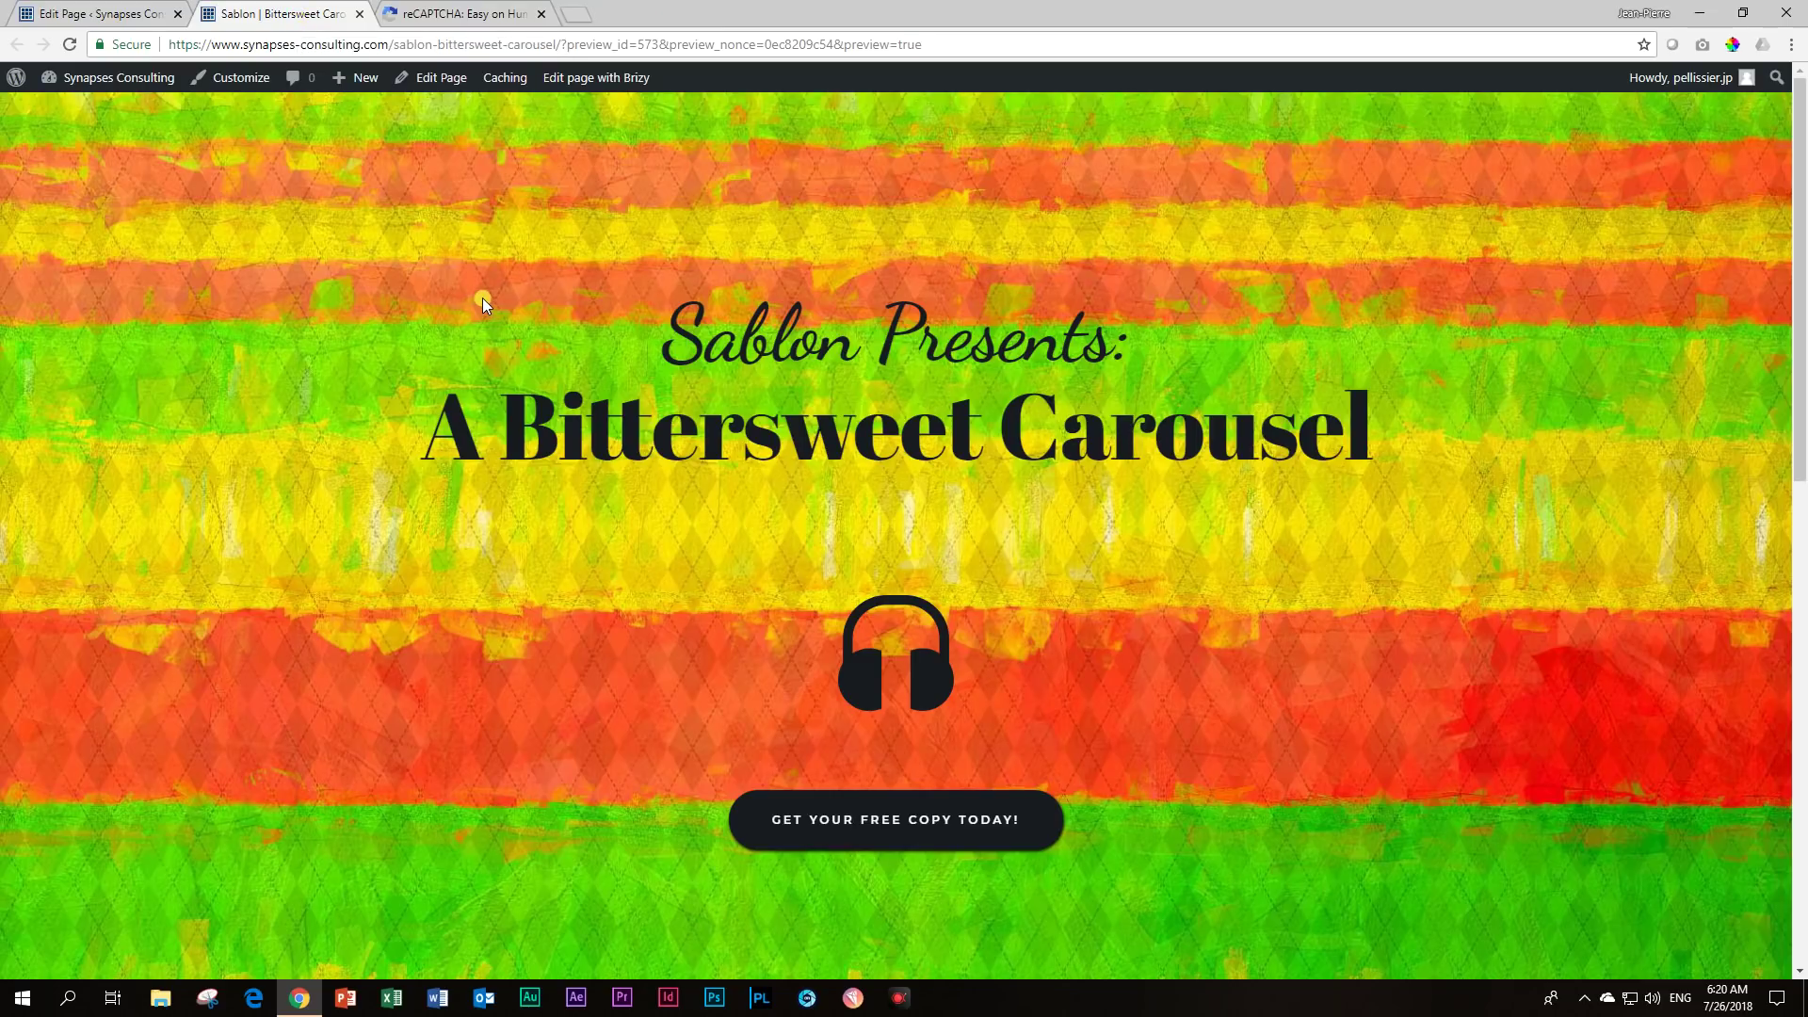
scroll(483, 298, "down", 6)
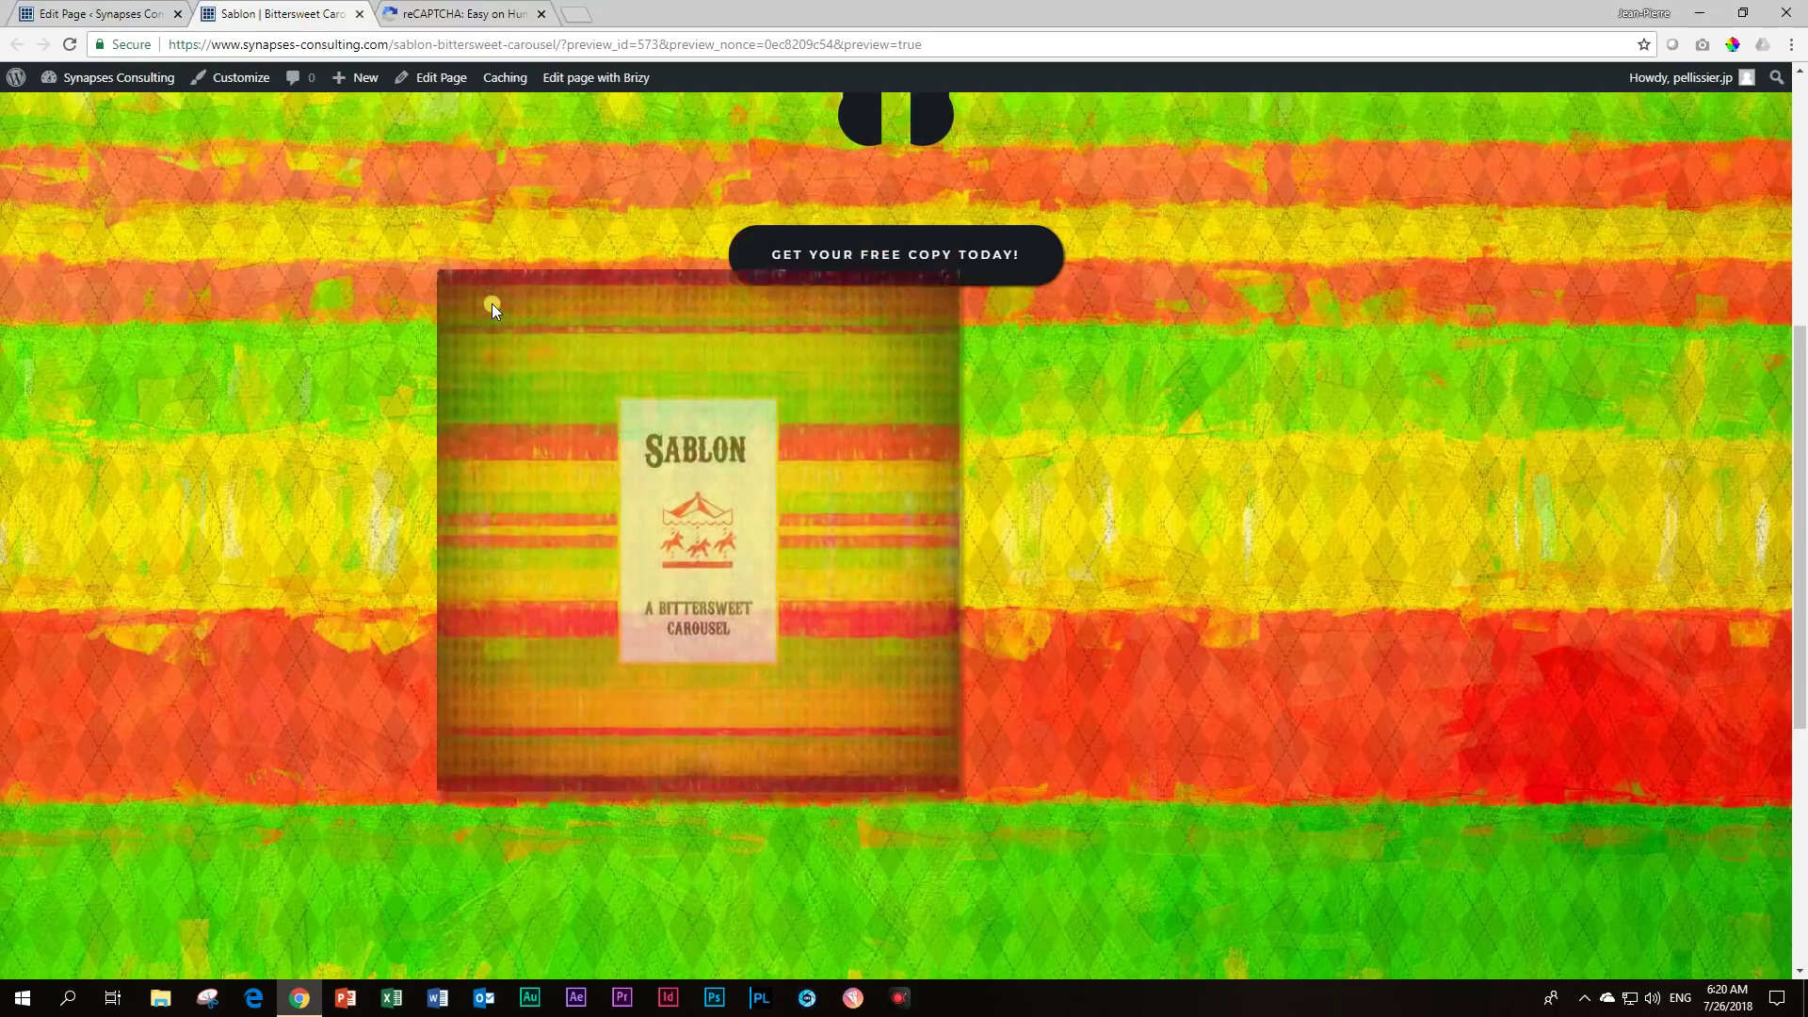
scroll(492, 309, "down", 3)
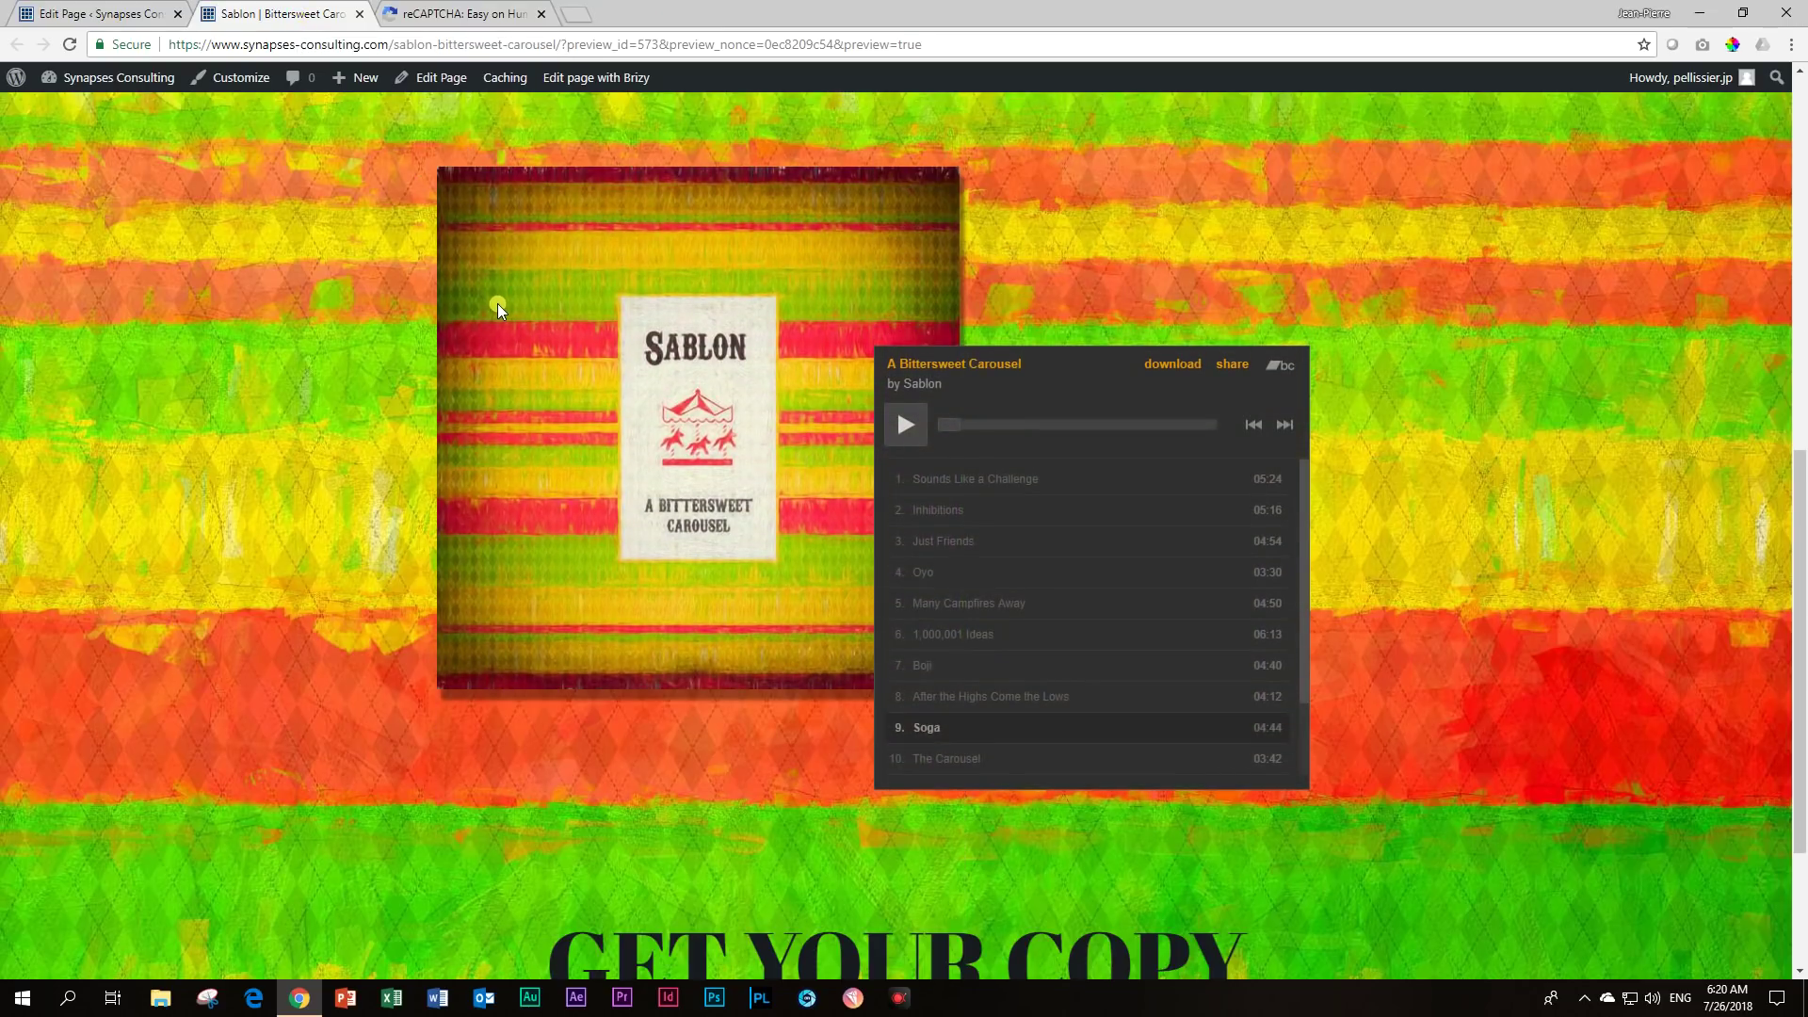
scroll(497, 308, "down", 2)
scroll(501, 303, "up", 2)
scroll(500, 305, "down", 3)
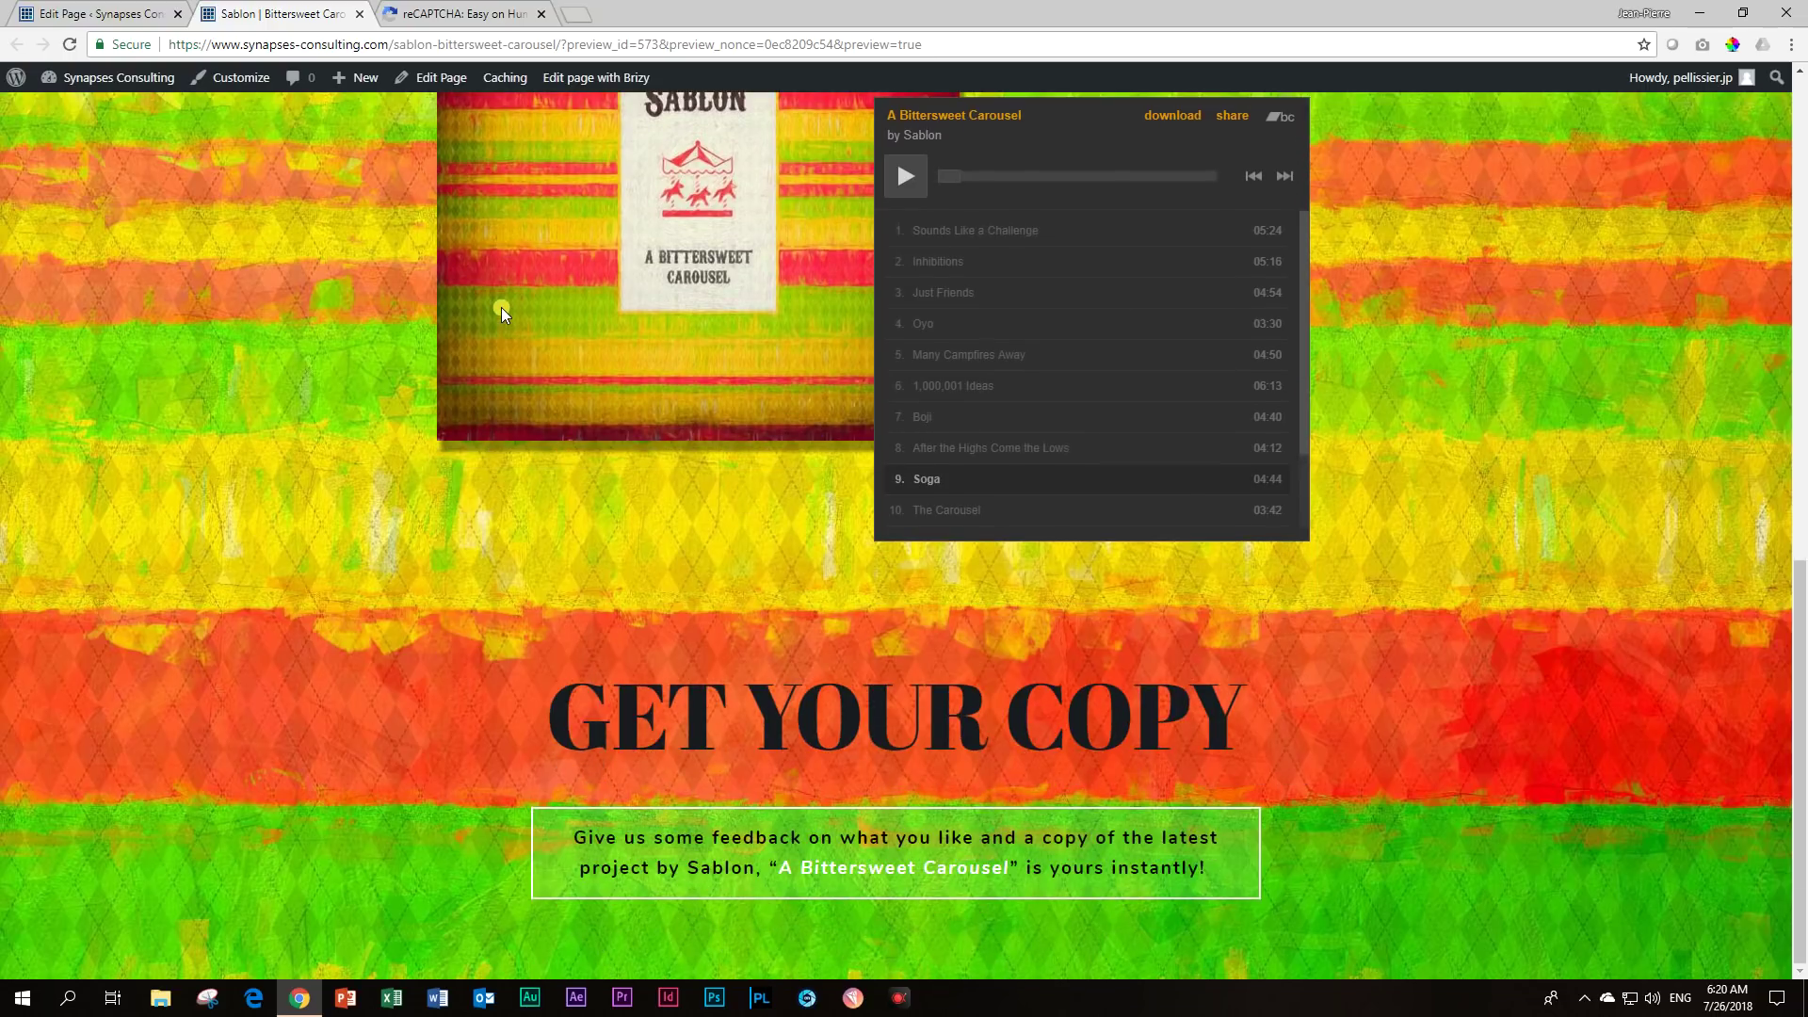
scroll(501, 308, "up", 3)
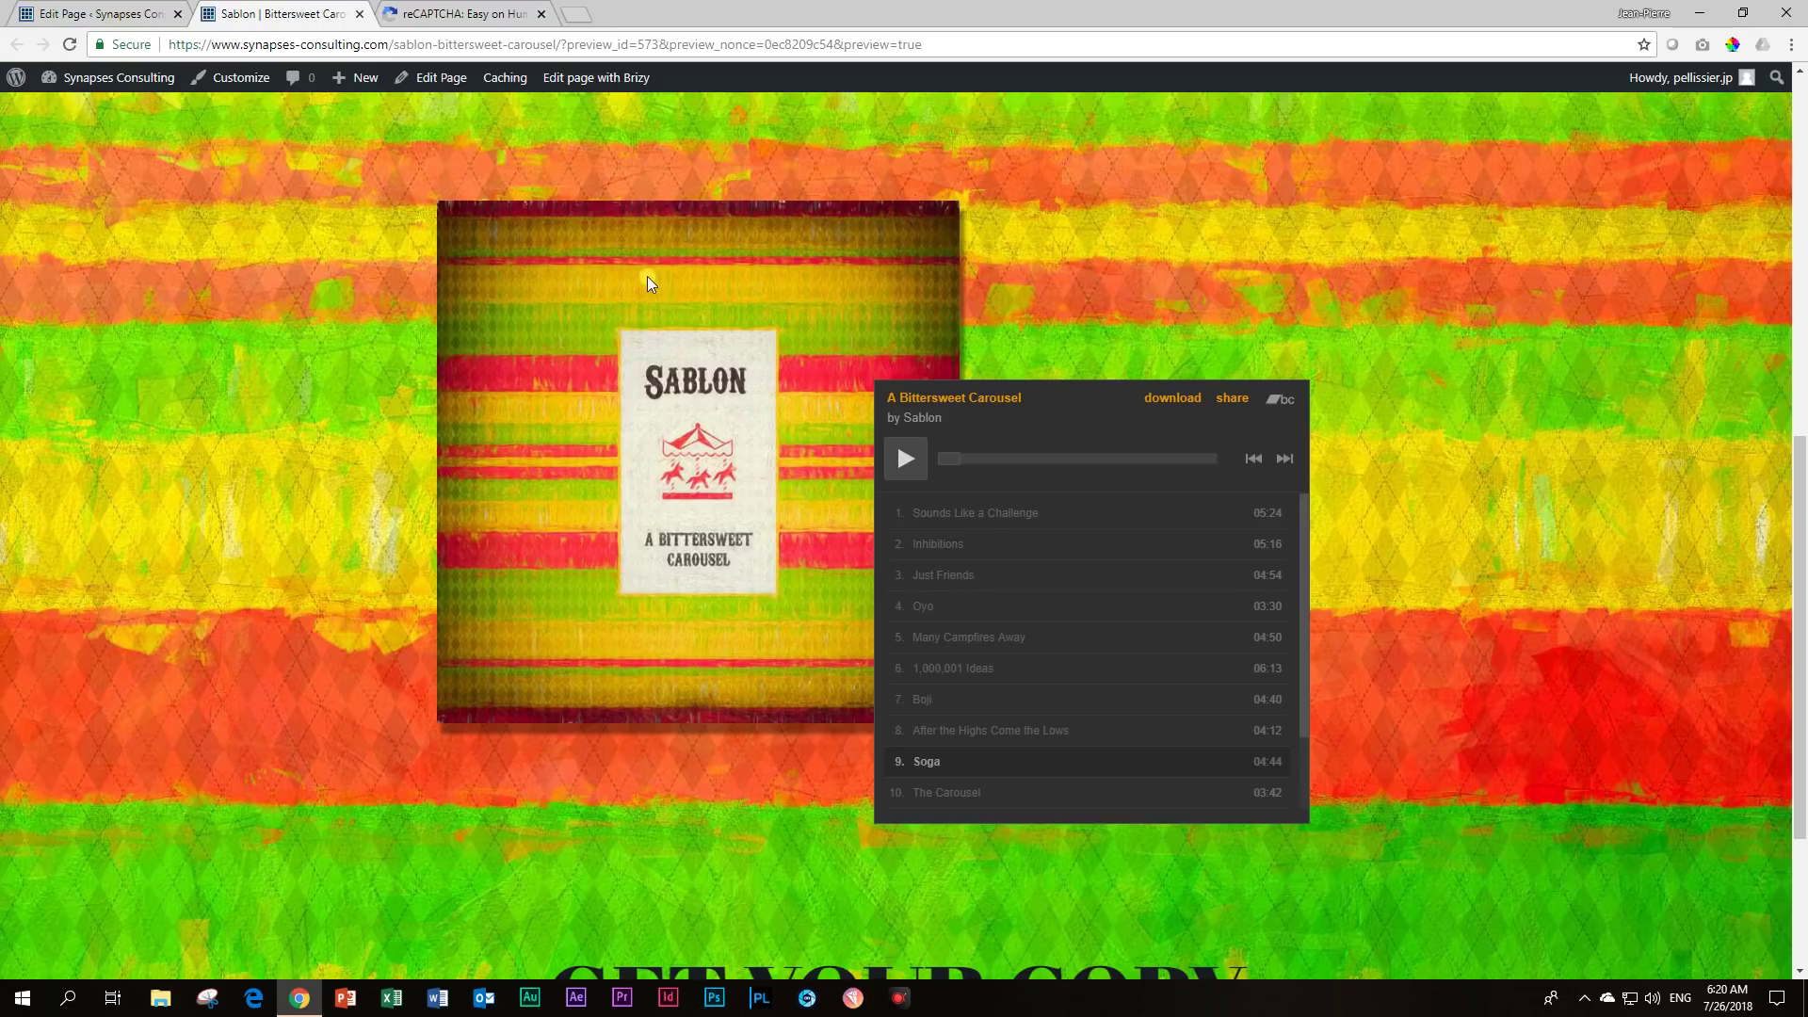
scroll(648, 281, "down", 4)
scroll(655, 292, "up", 4)
scroll(658, 302, "down", 3)
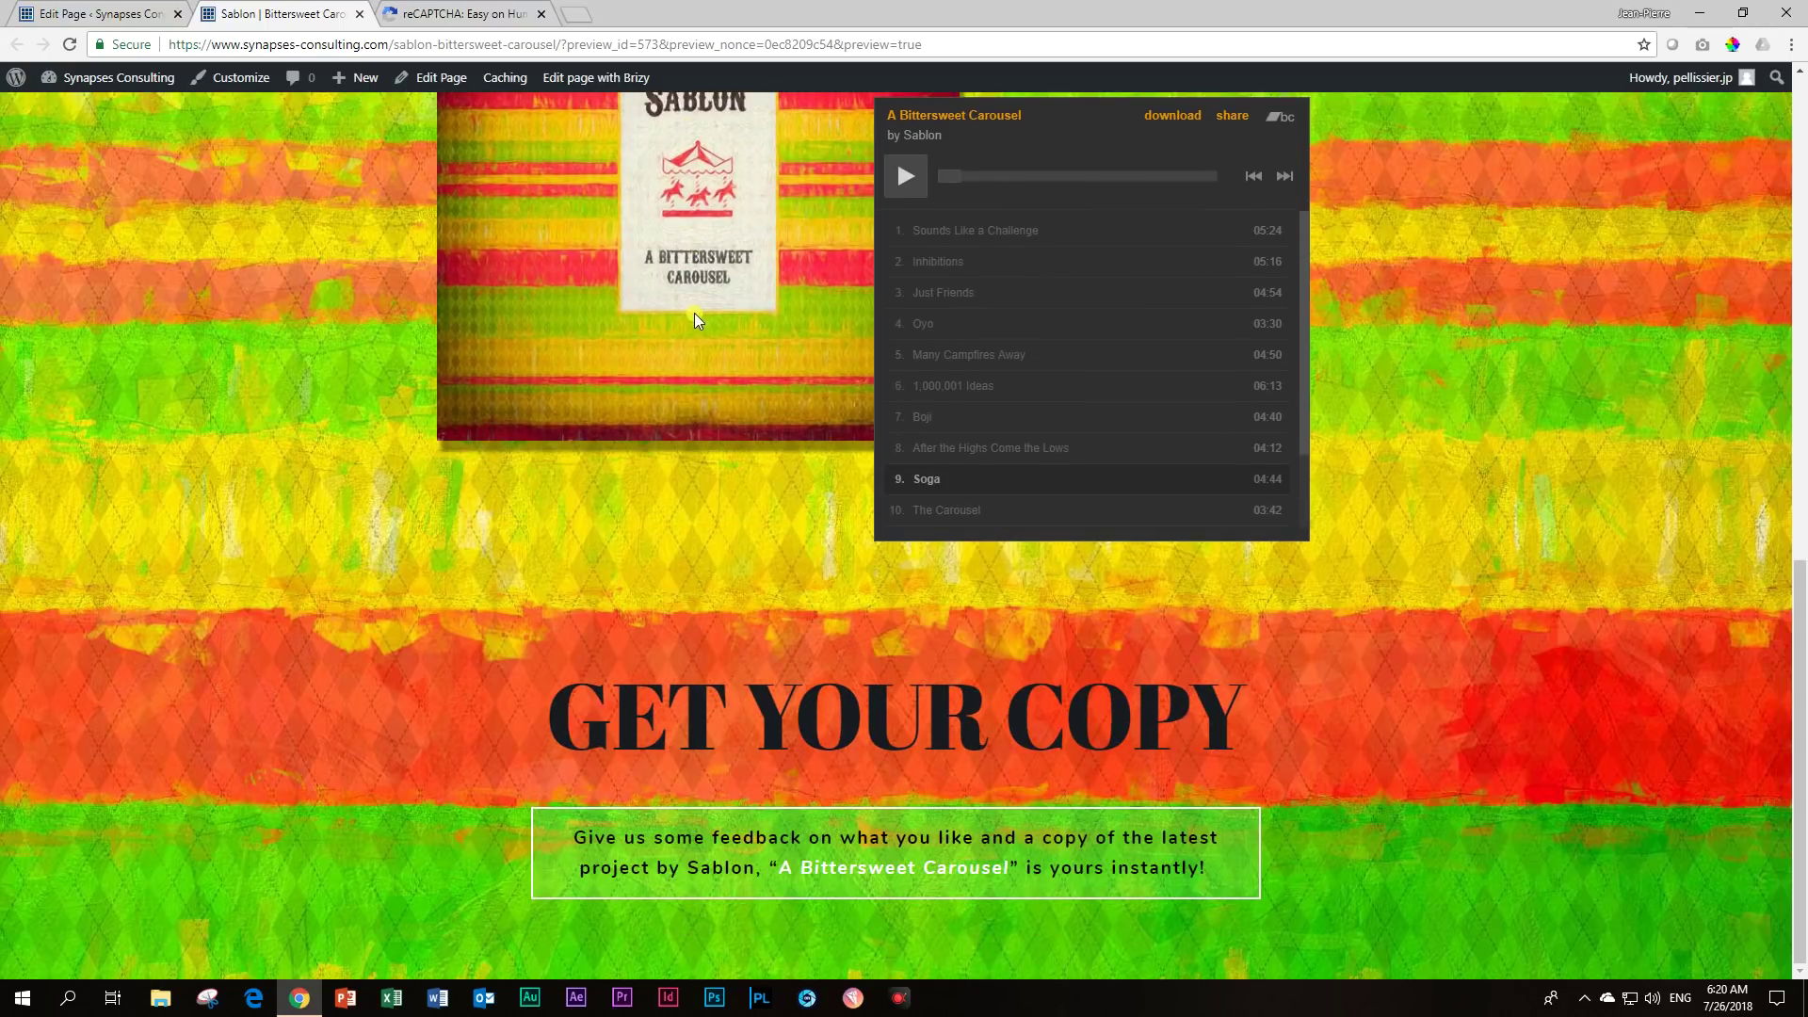
scroll(766, 325, "up", 4)
scroll(1062, 291, "up", 4)
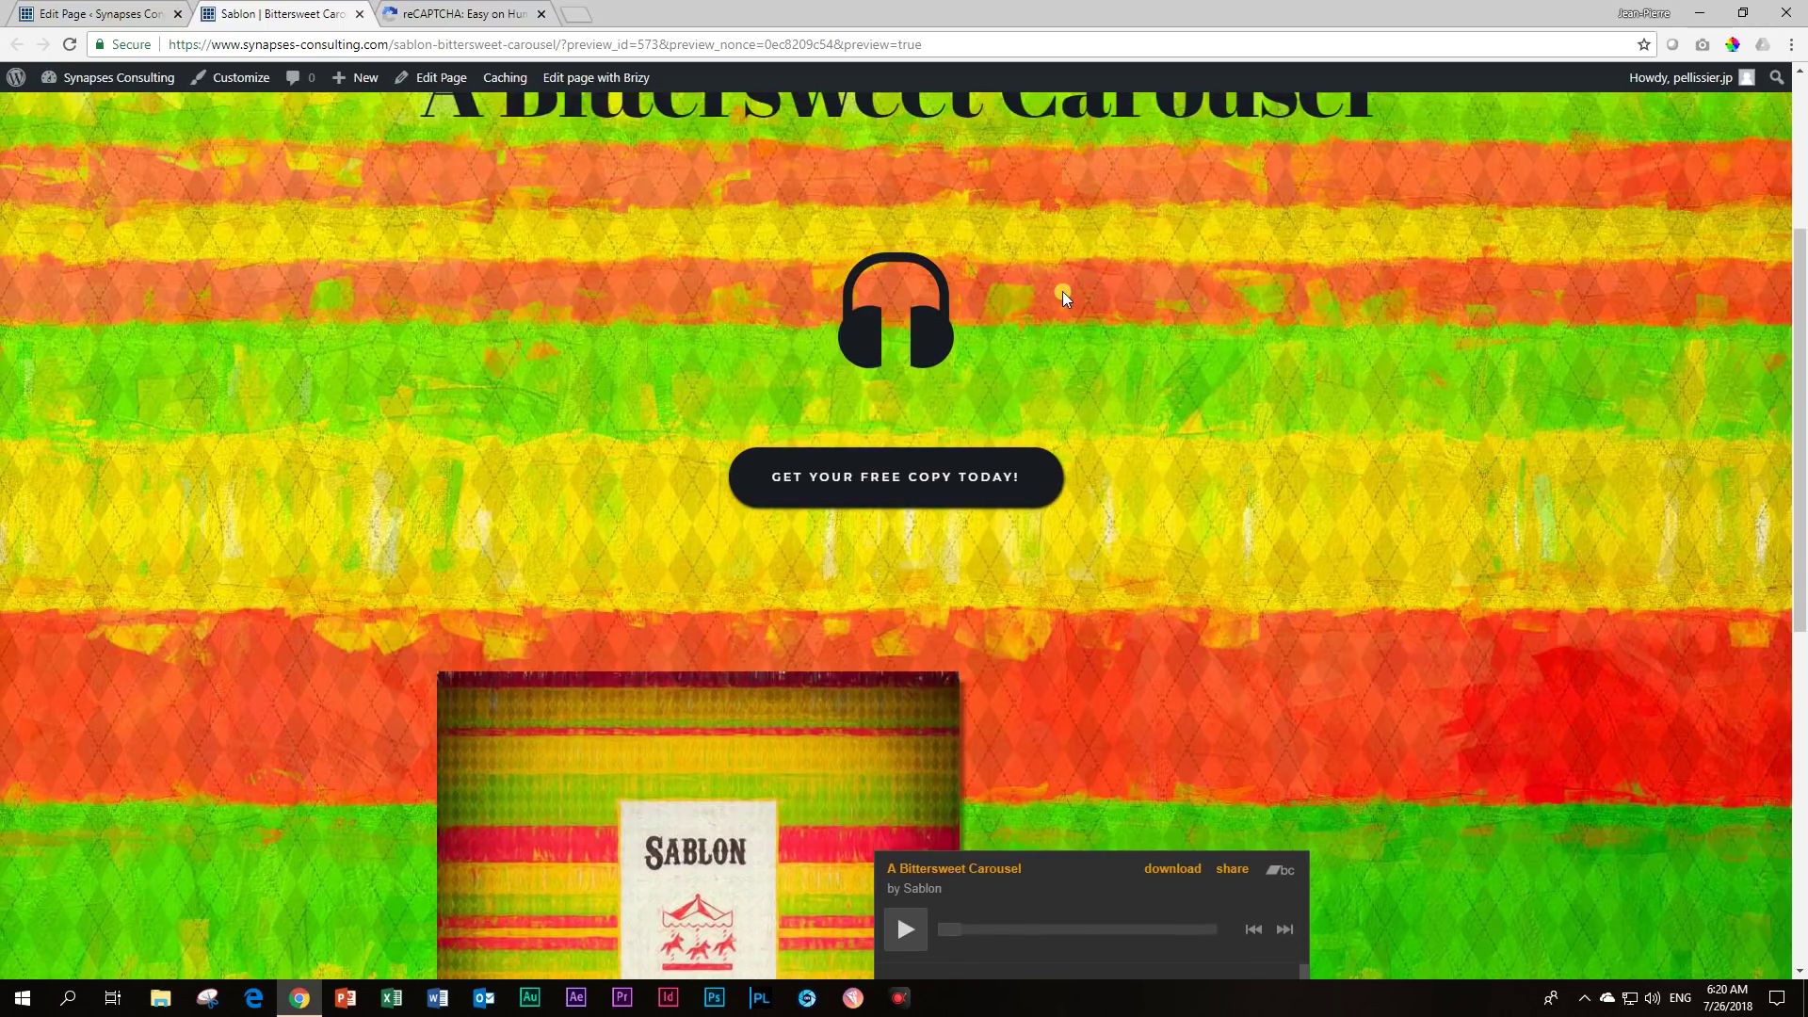
scroll(1062, 298, "up", 3)
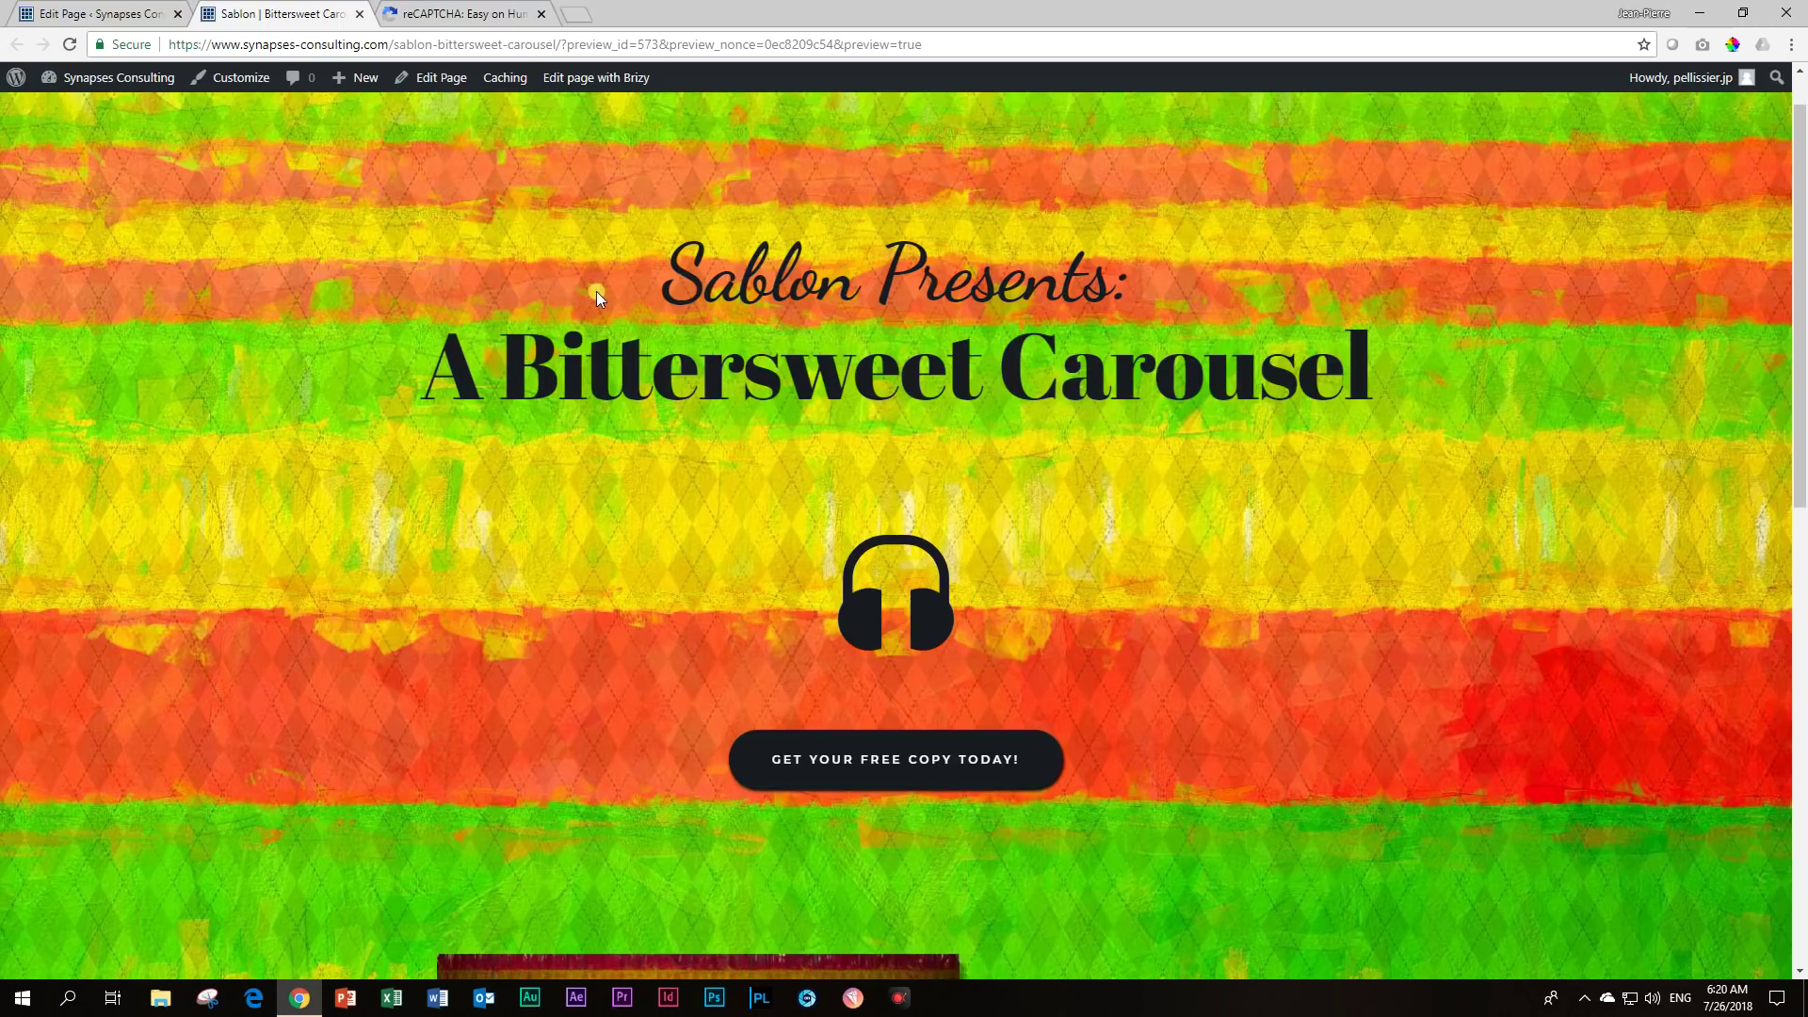
scroll(851, 375, "down", 9)
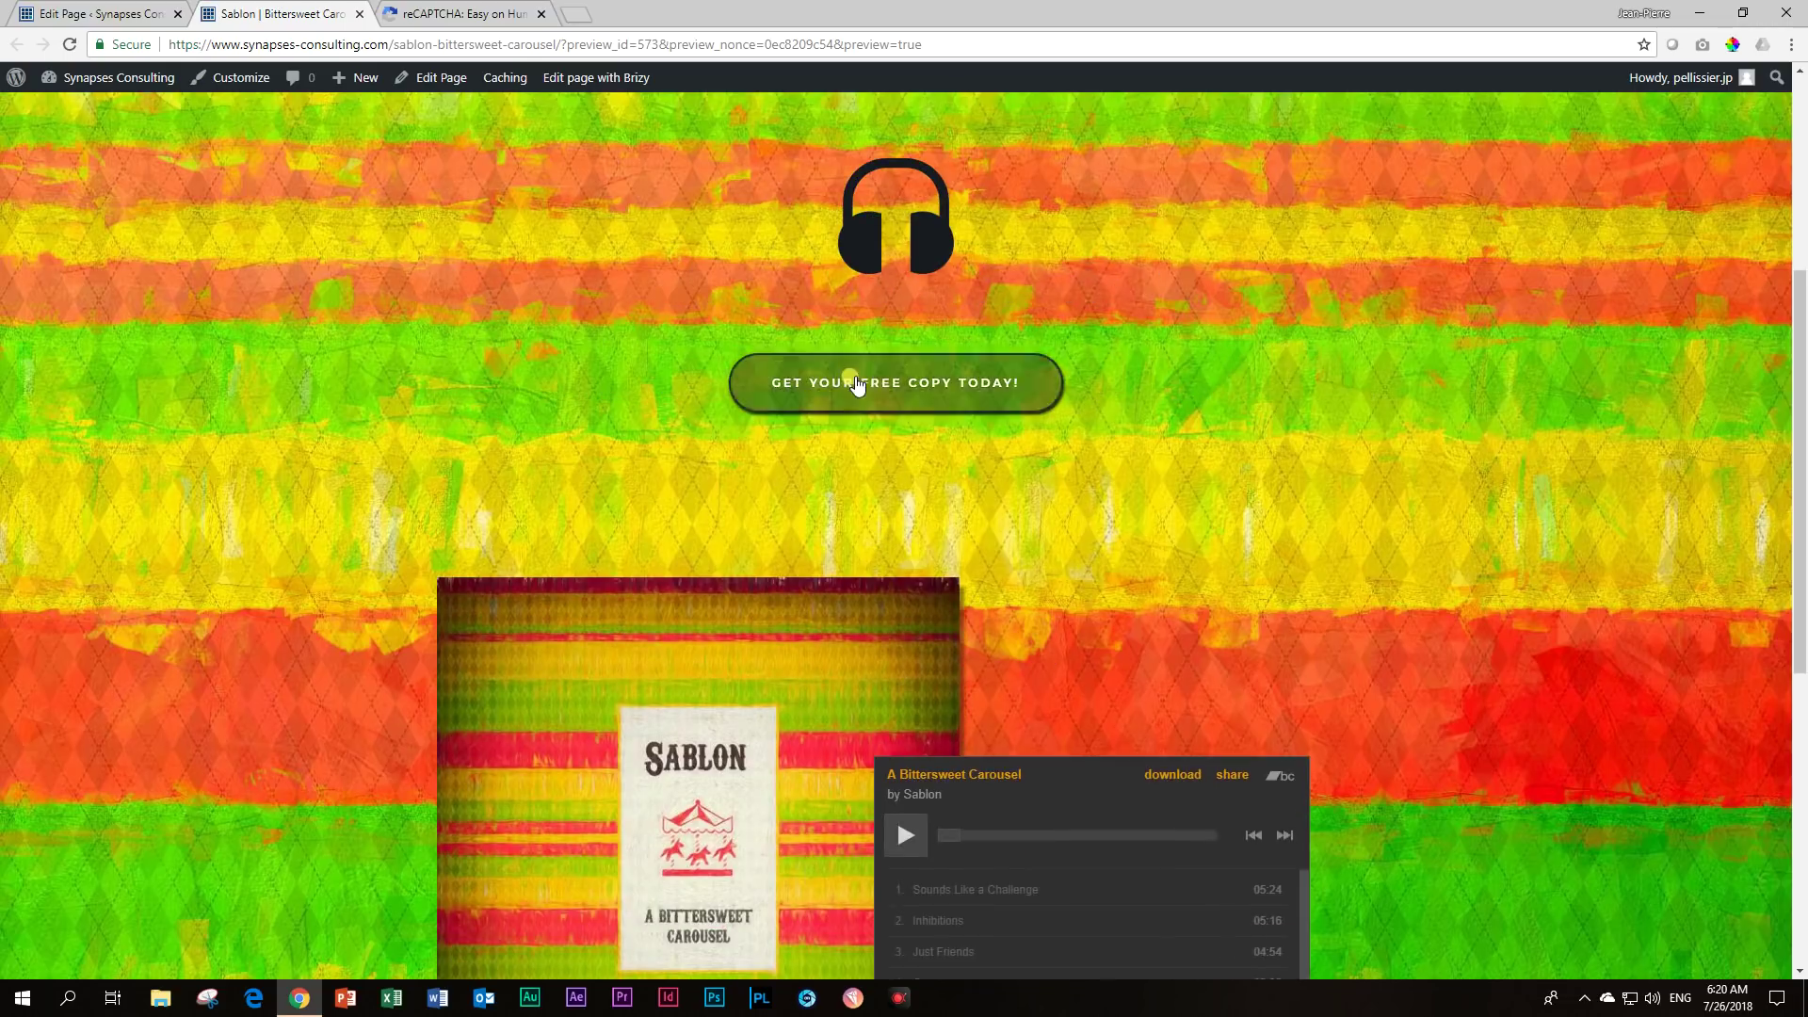
scroll(937, 348, "down", 2)
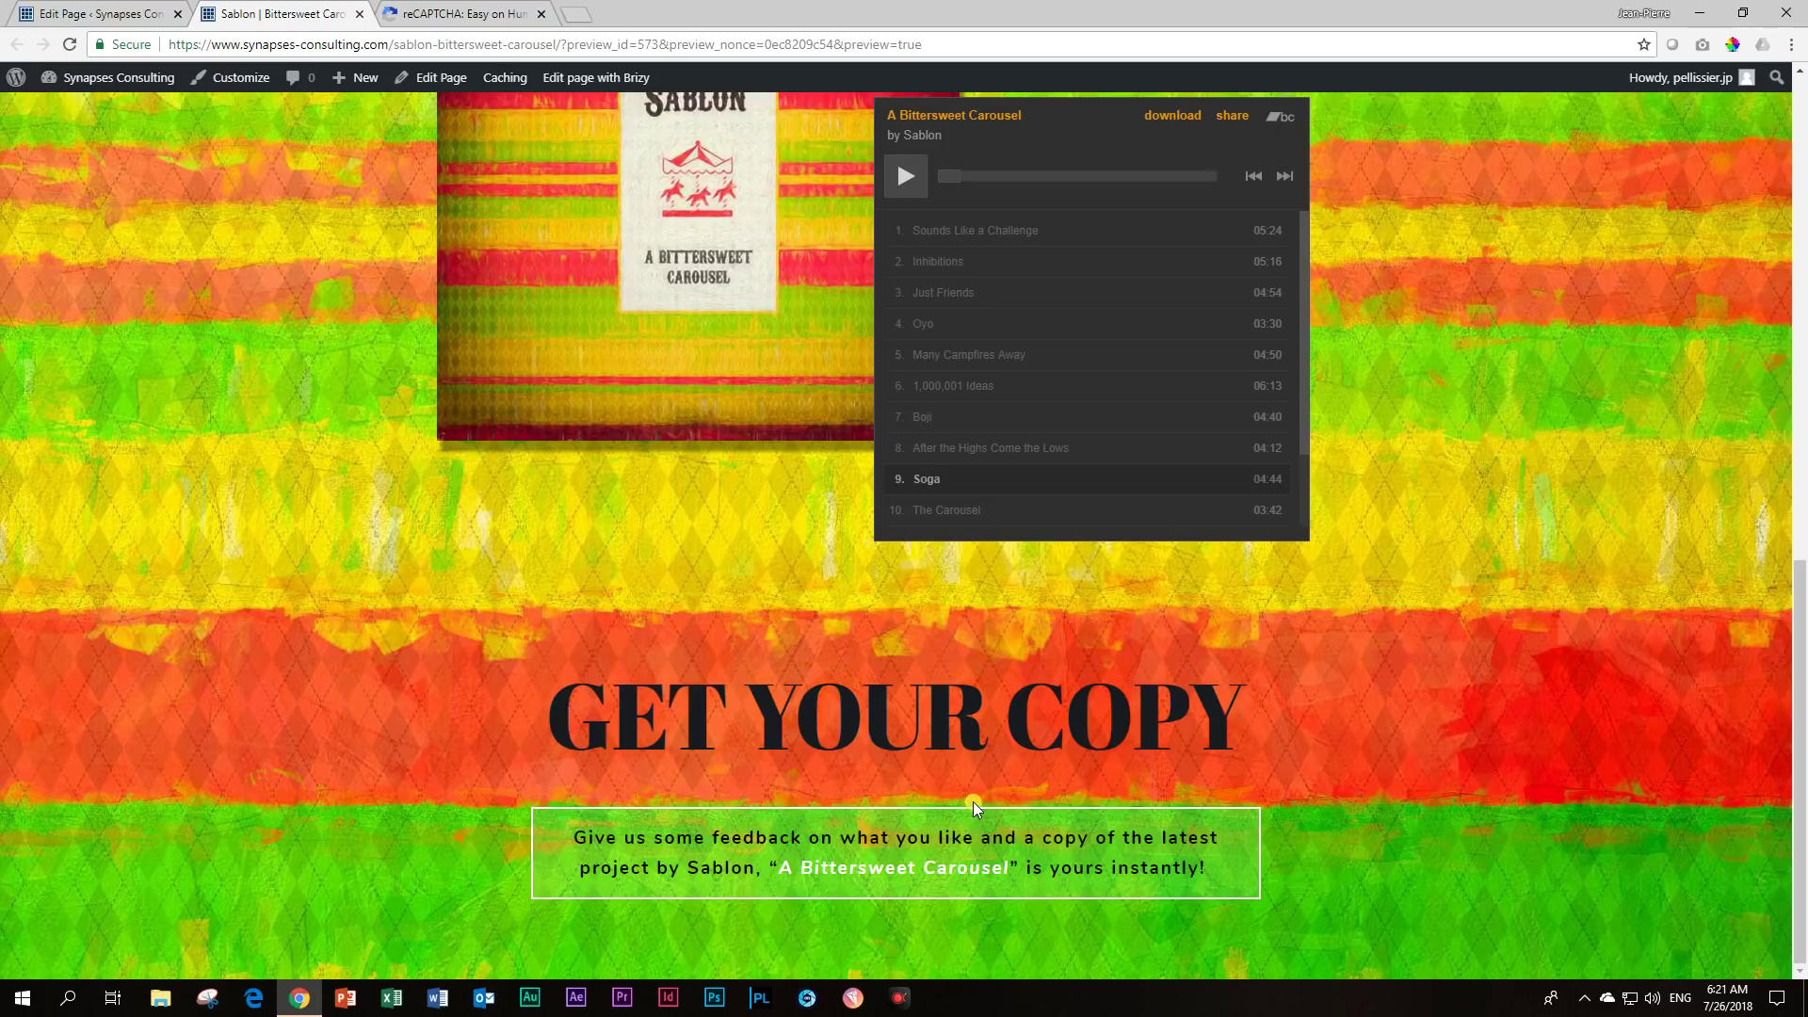
scroll(391, 580, "up", 10)
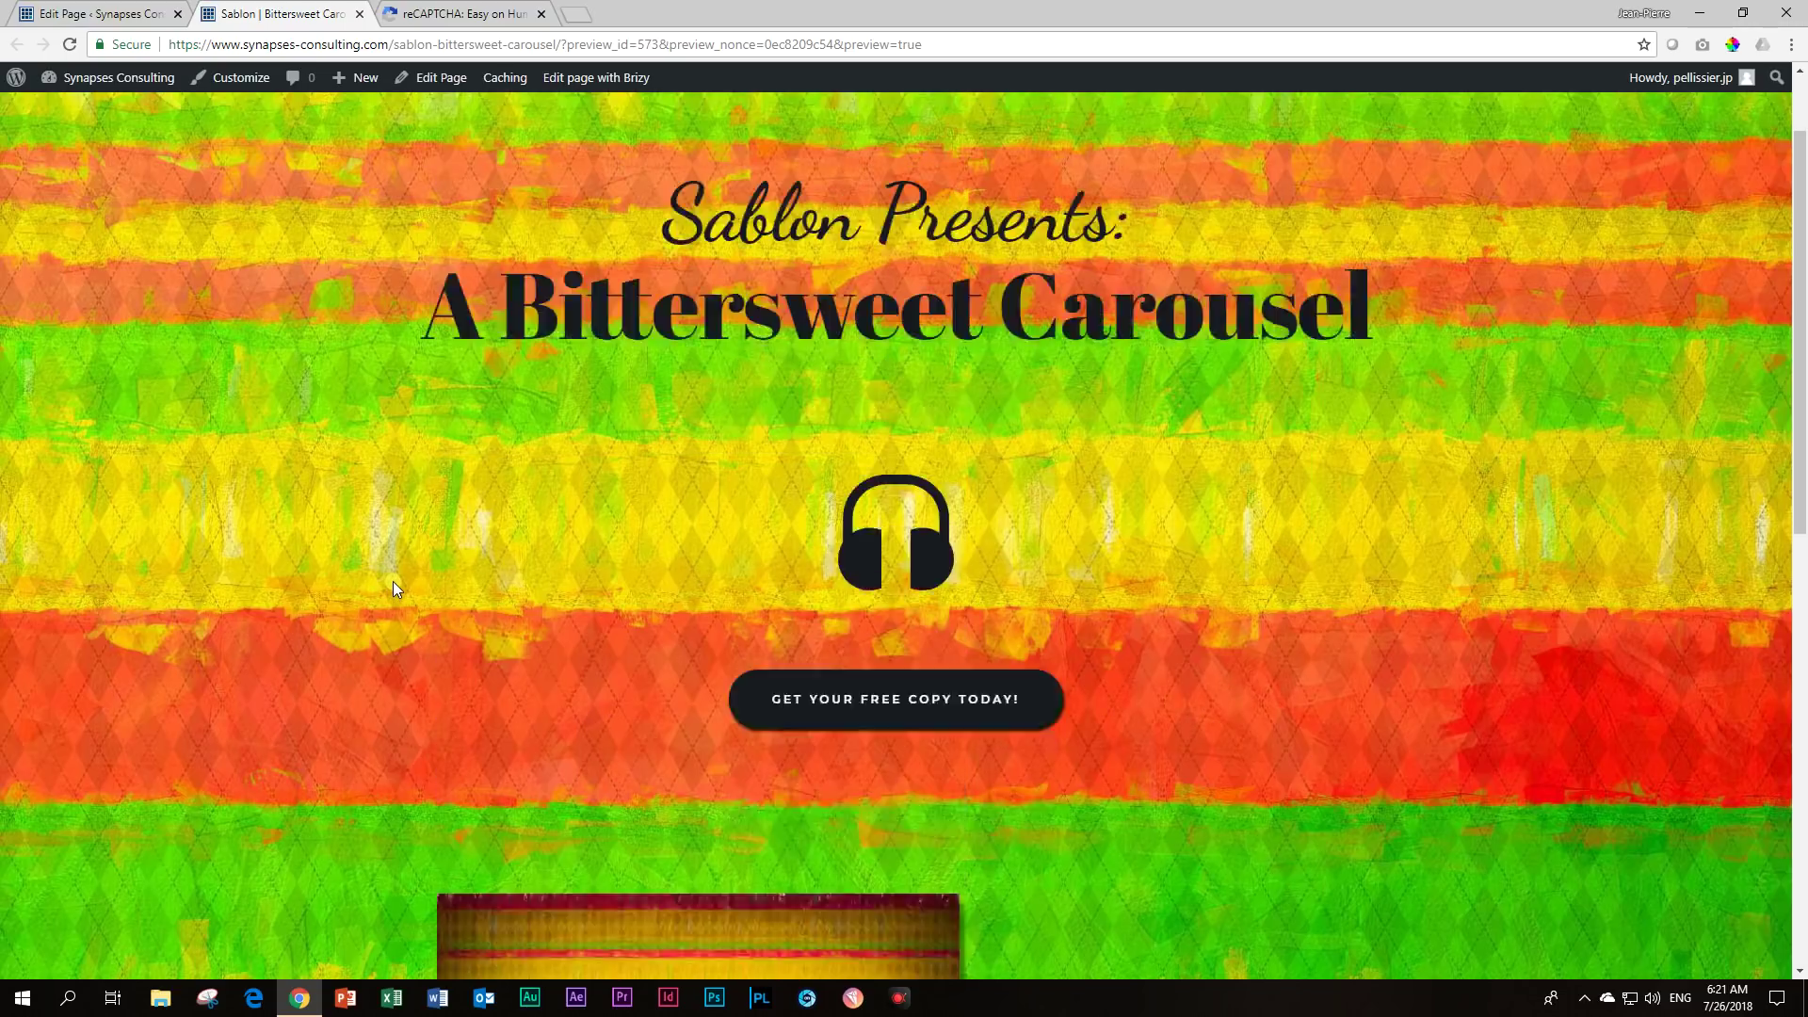
scroll(890, 542, "down", 10)
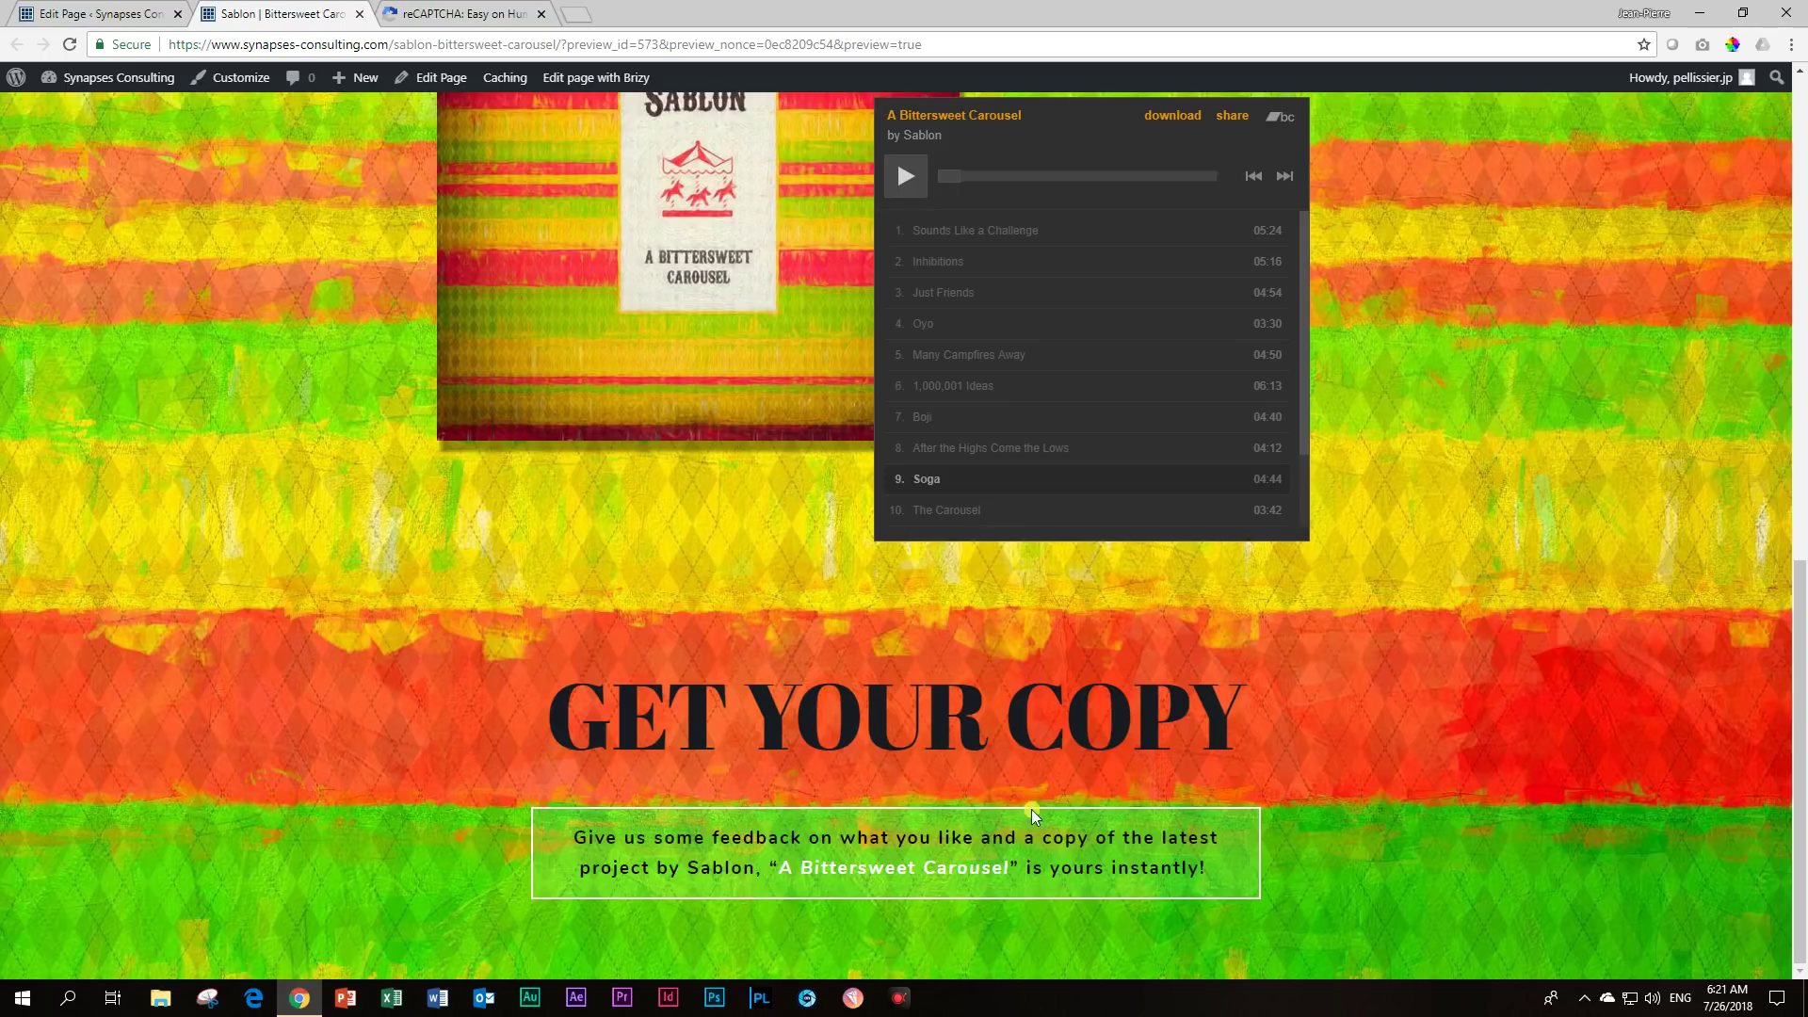
left_click(132, 8)
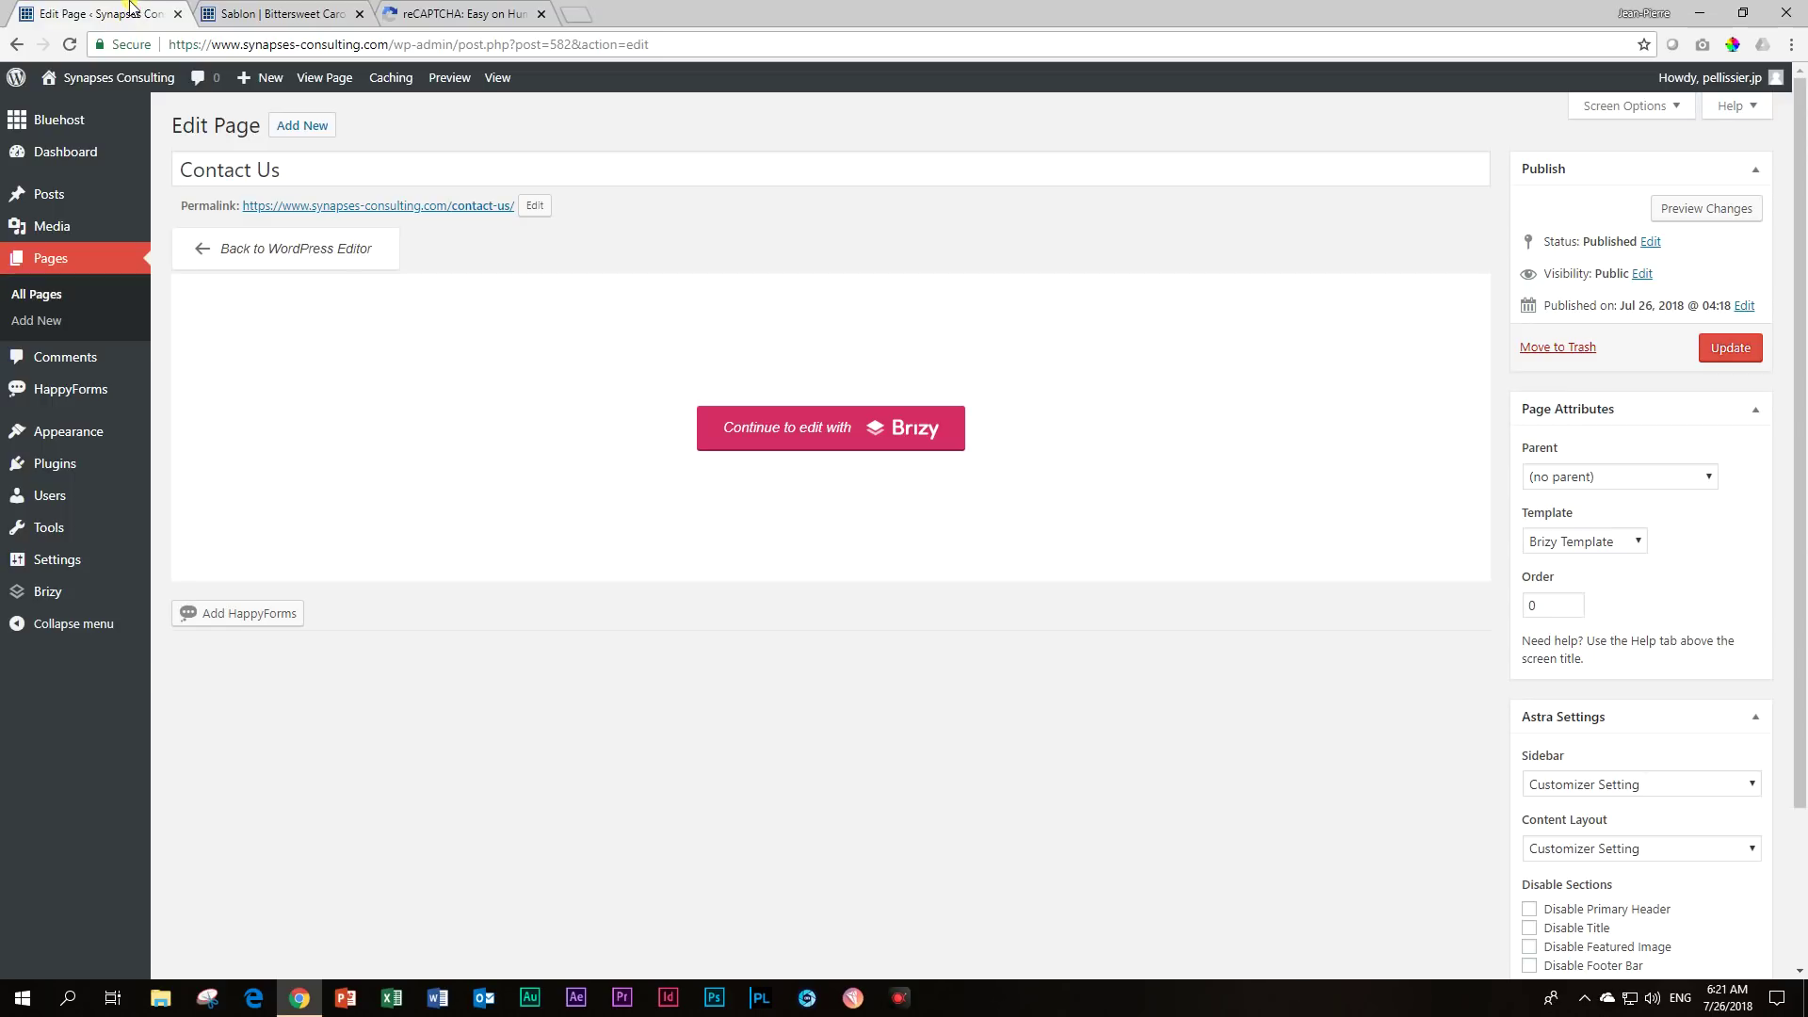
Create a HappyForms form named 'BitterSweet GiveAway' and add an Email field.
mouse_move(73, 391)
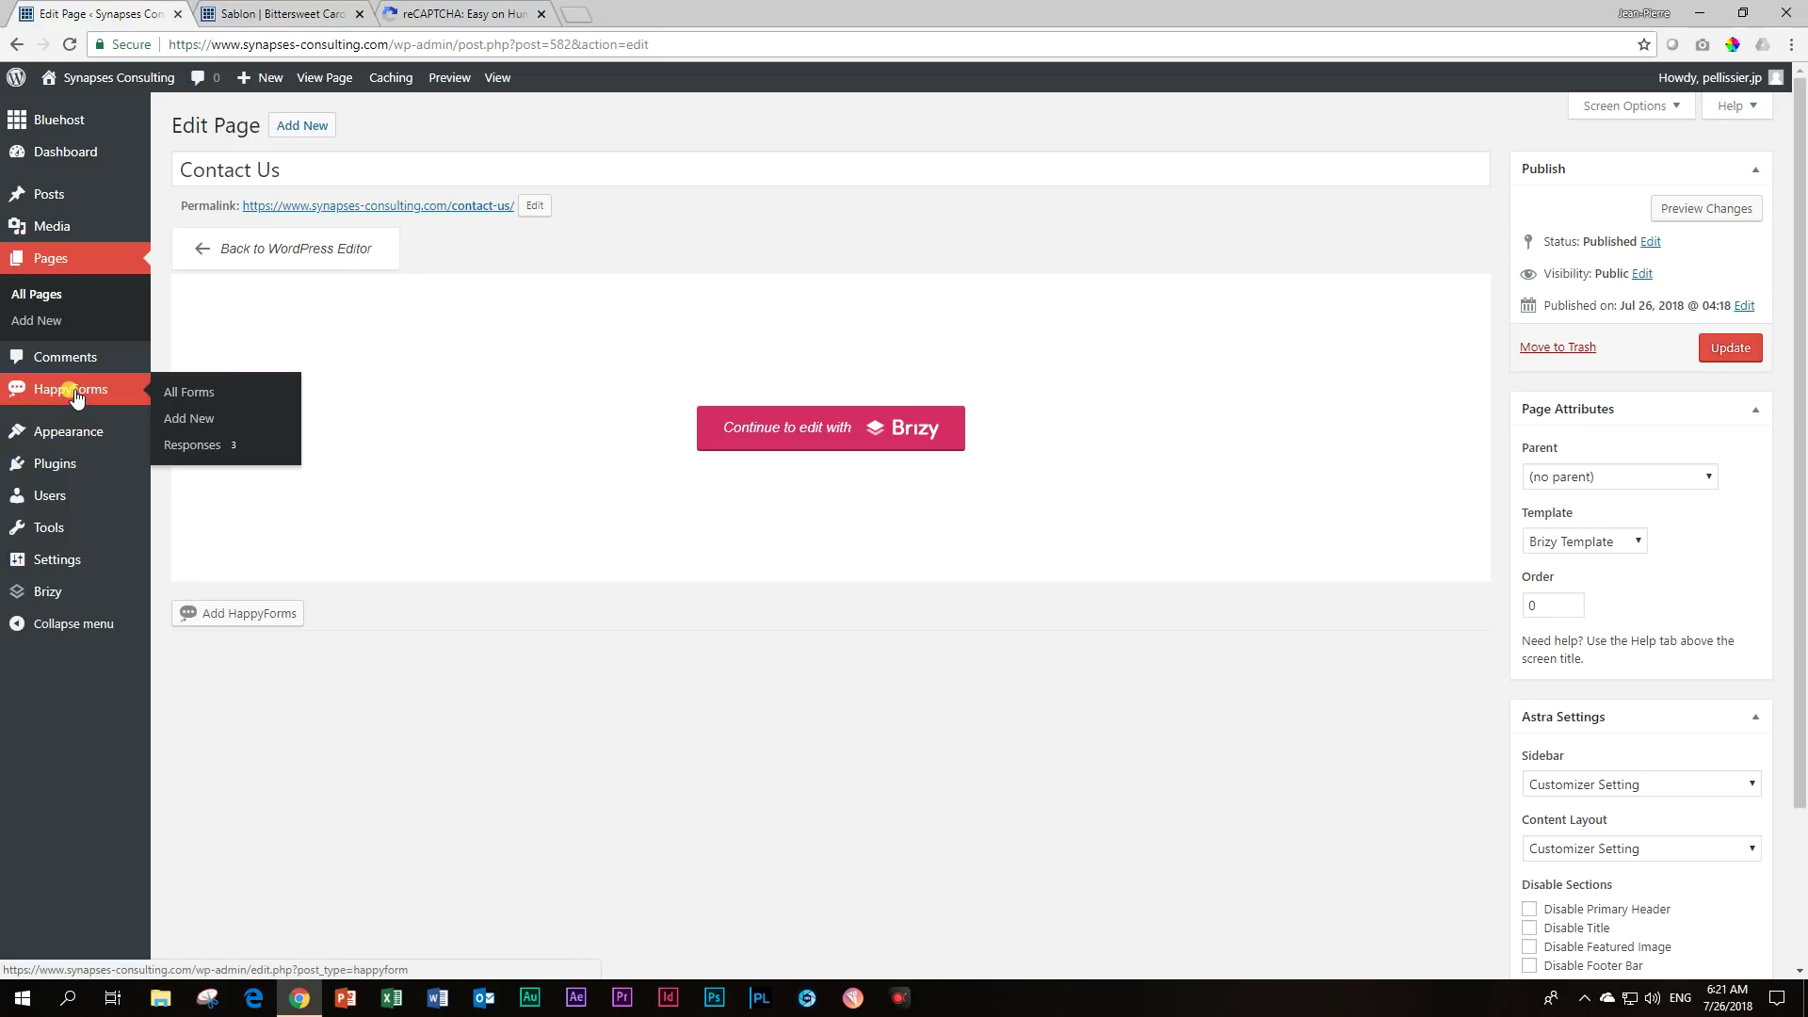
left_click(209, 424)
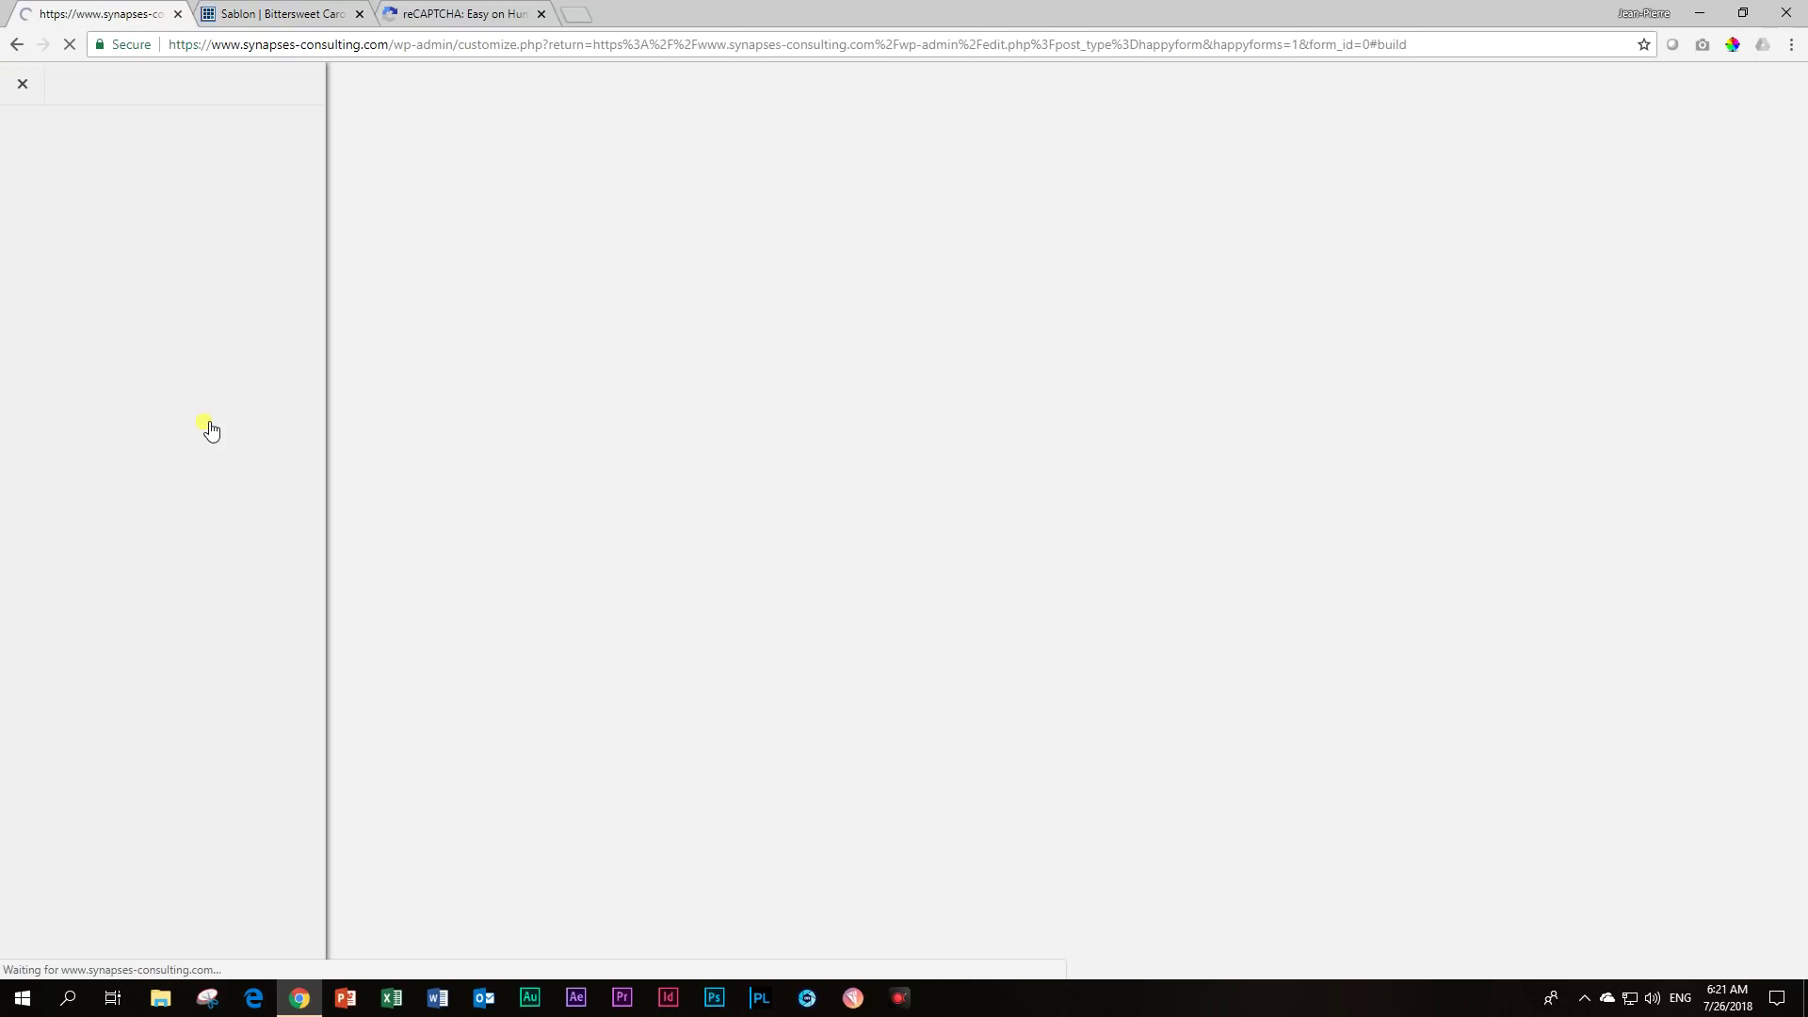
left_click_drag(138, 161, 17, 146)
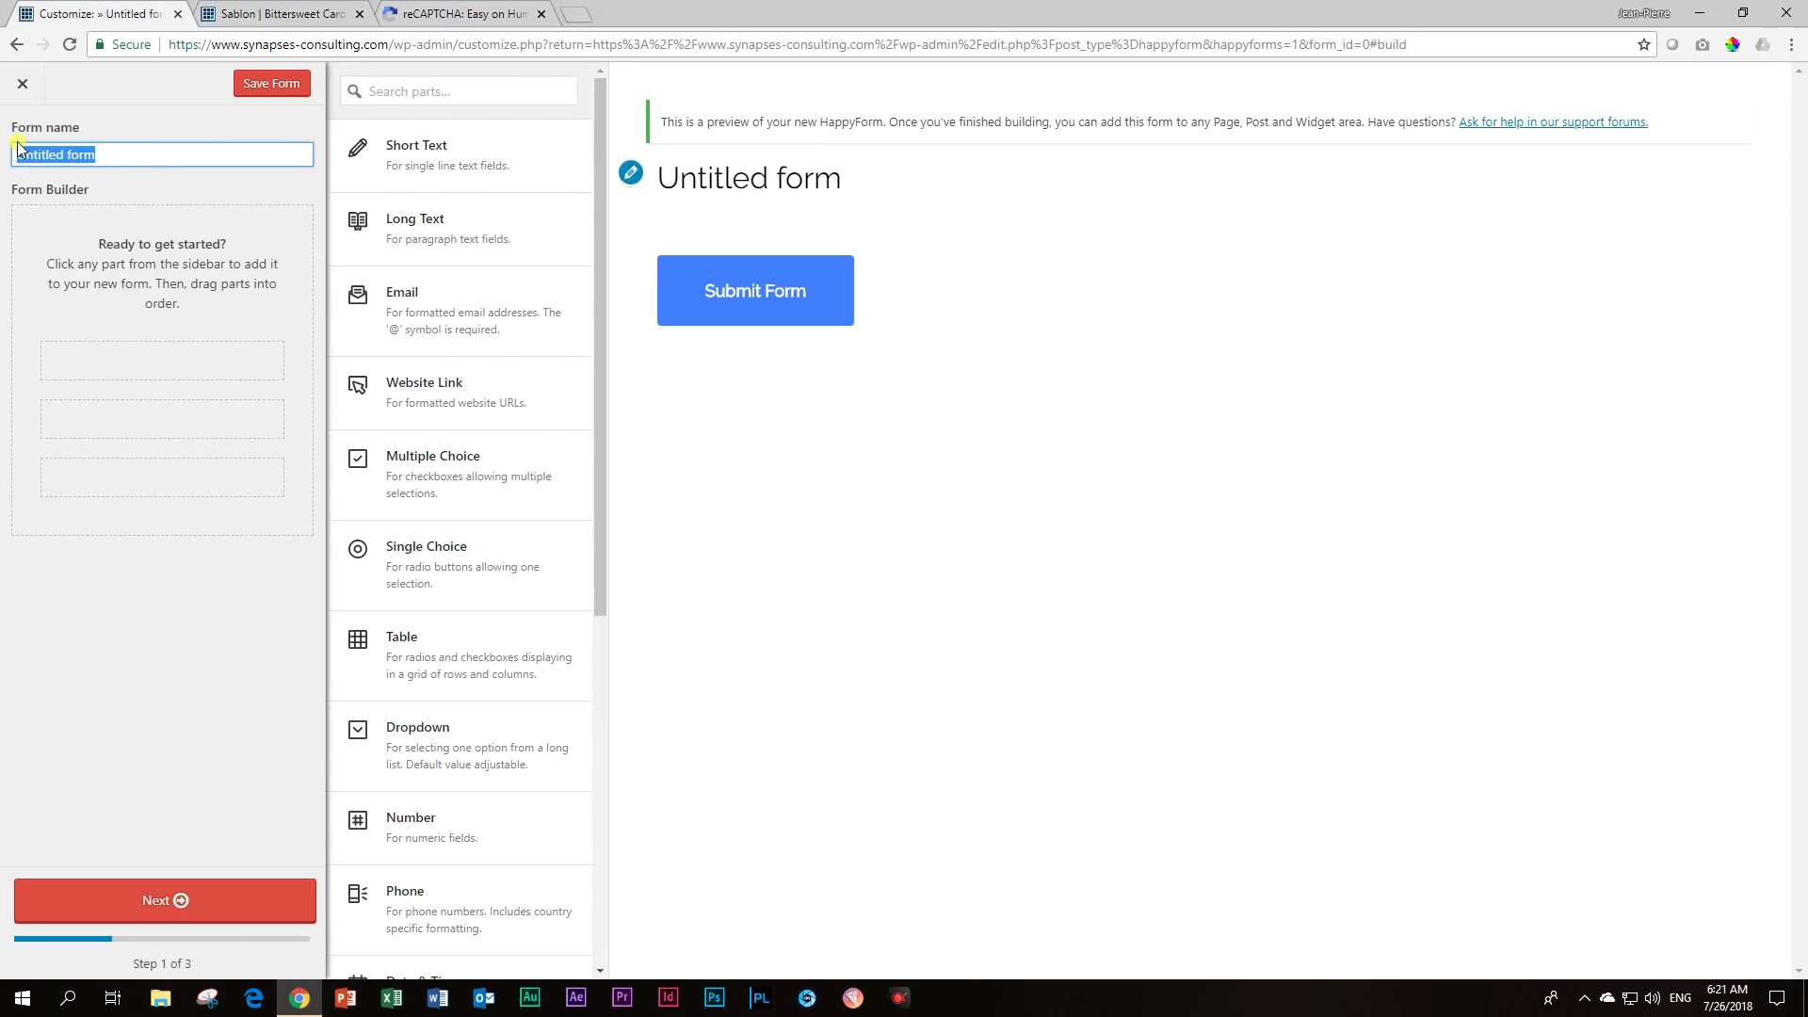
type("BitterSweet GiveAway")
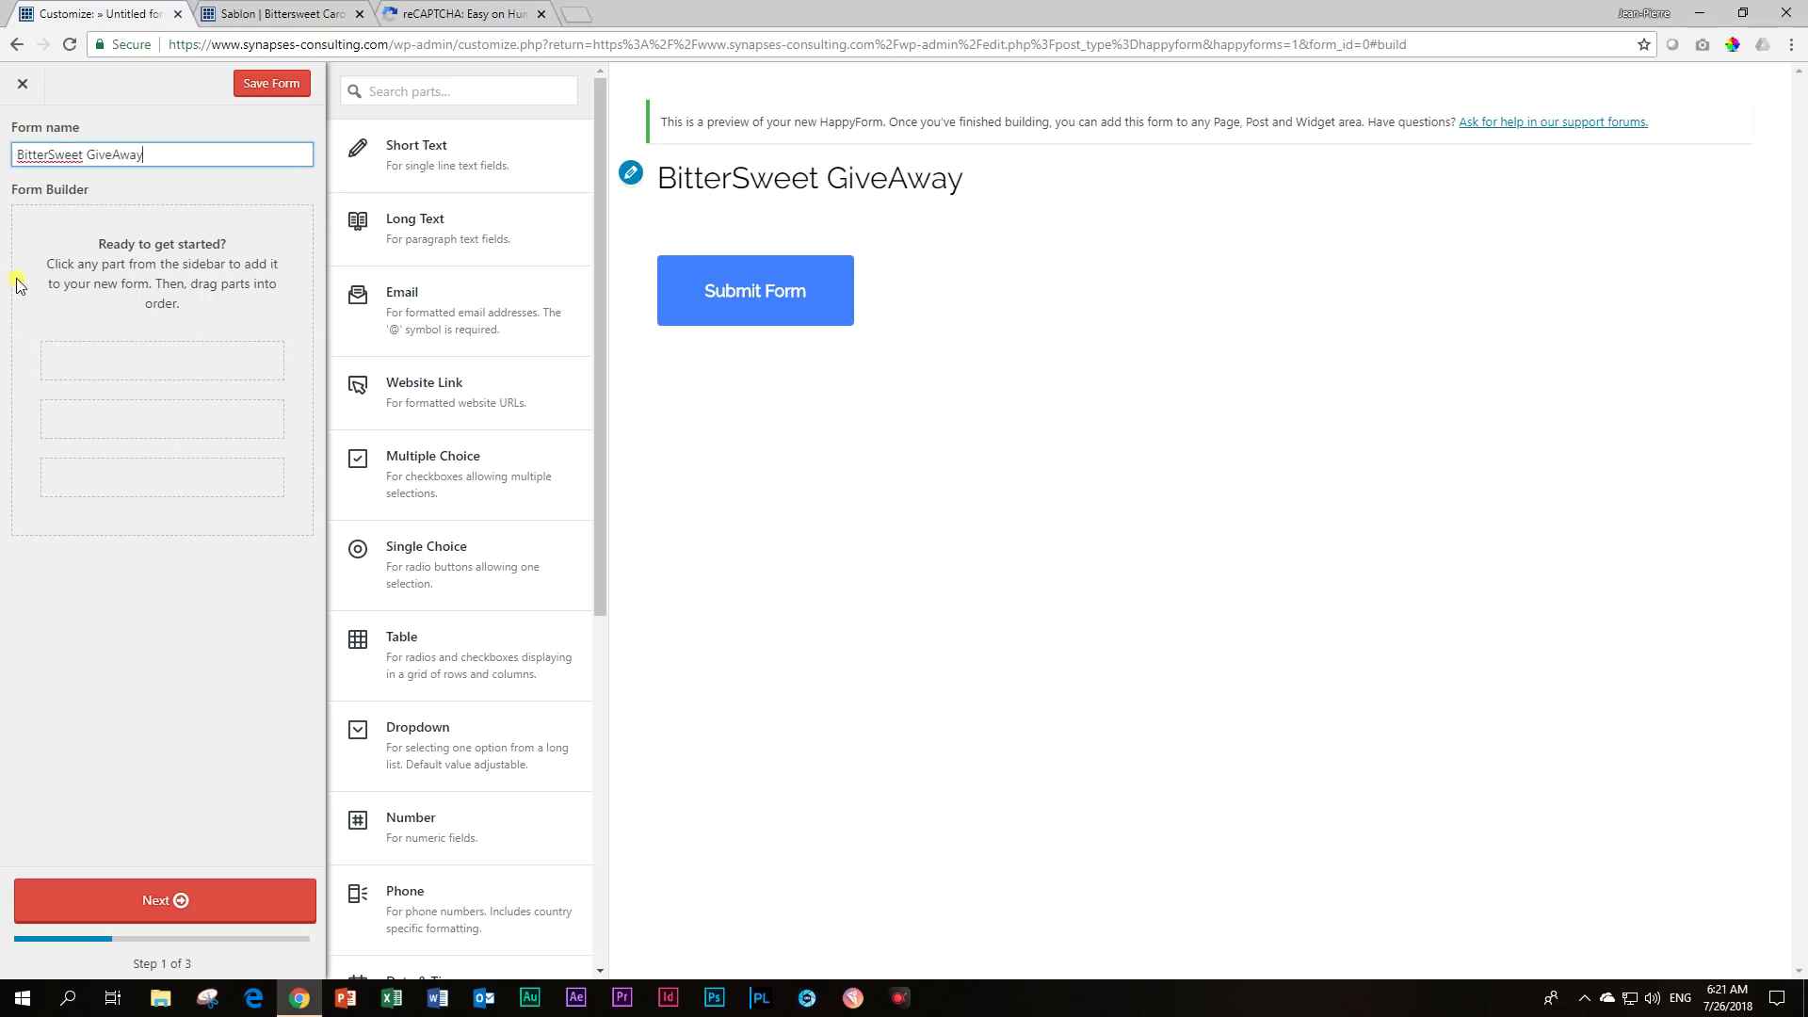
left_click(470, 317)
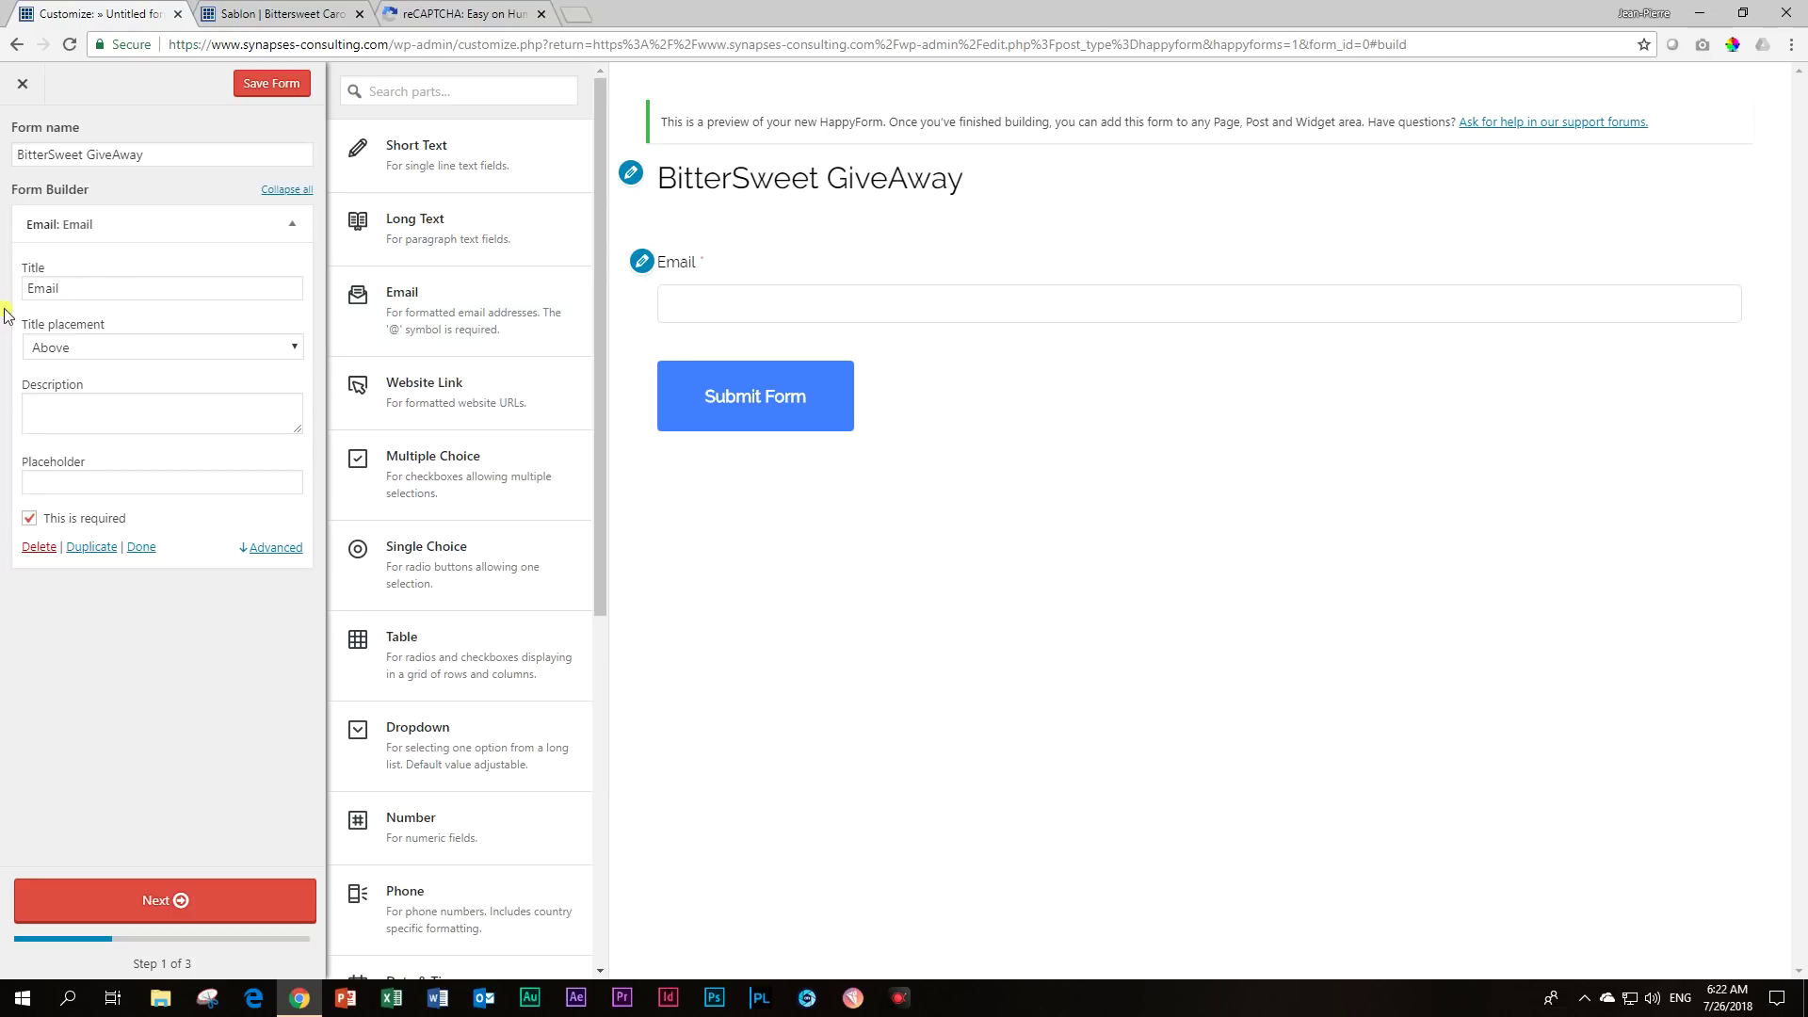
Show the Email title as a placeholder and add a Multiple Choice question.
left_click(101, 352)
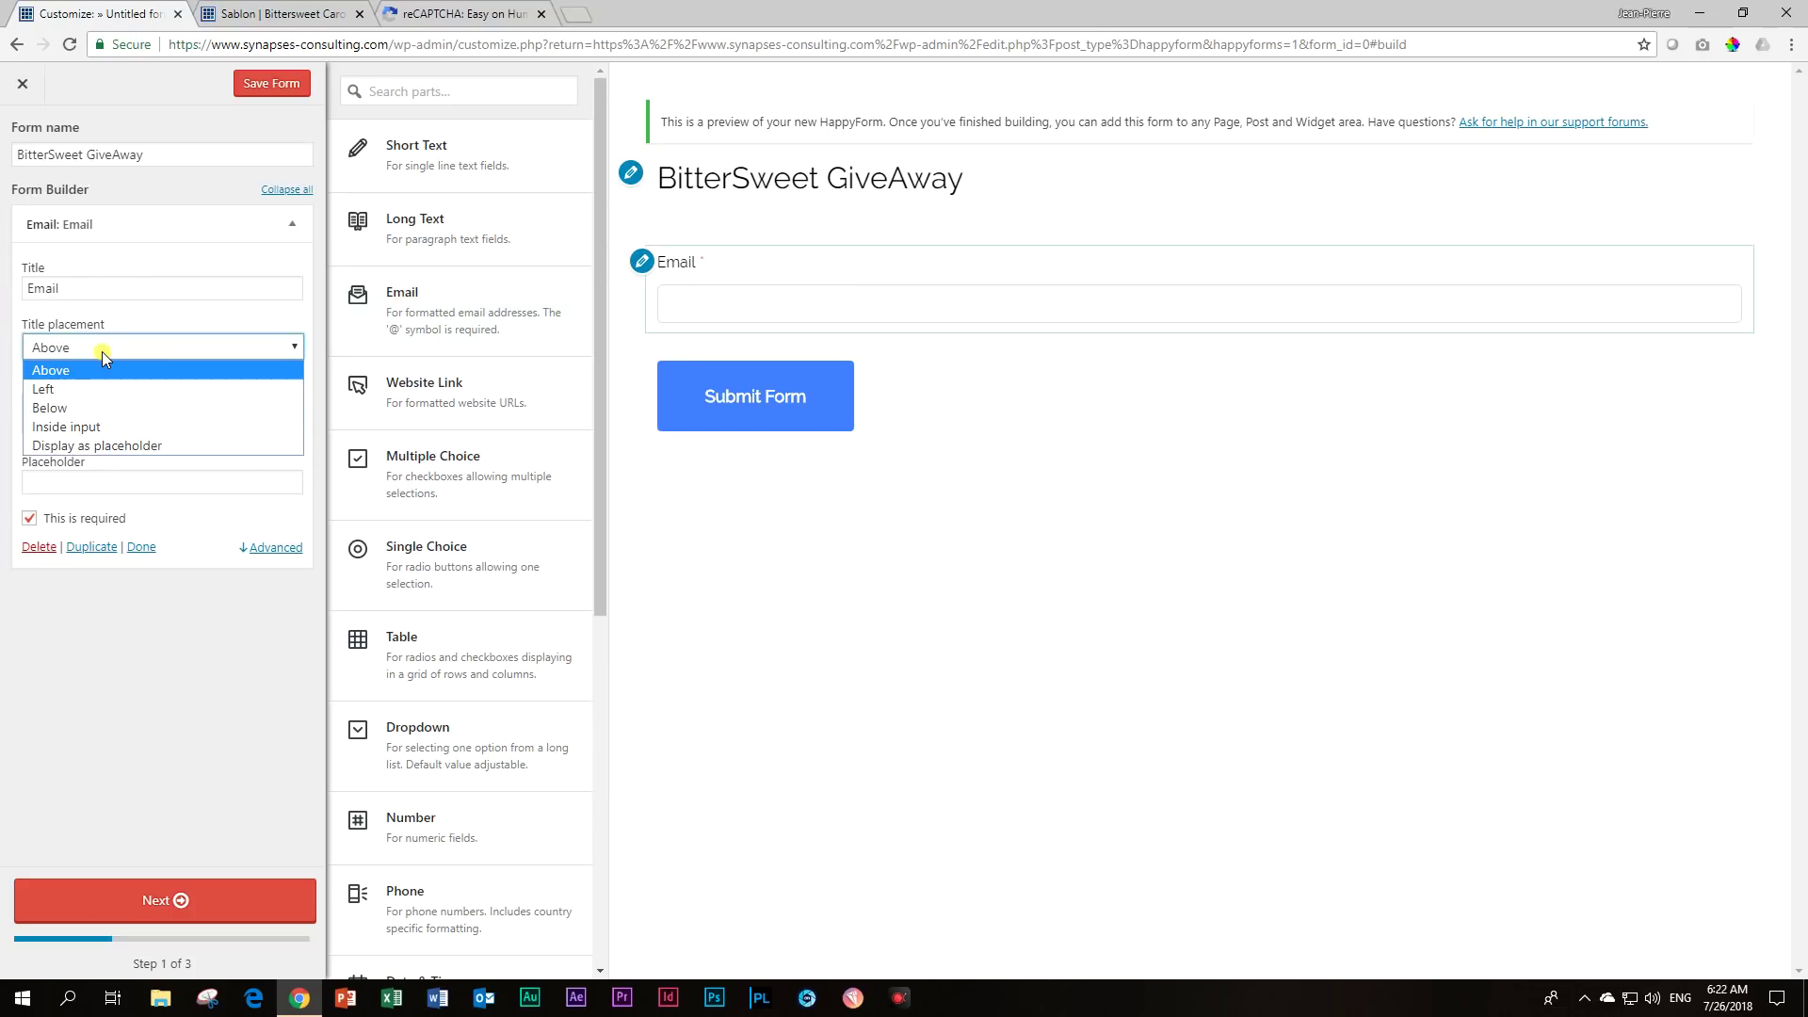
left_click(123, 445)
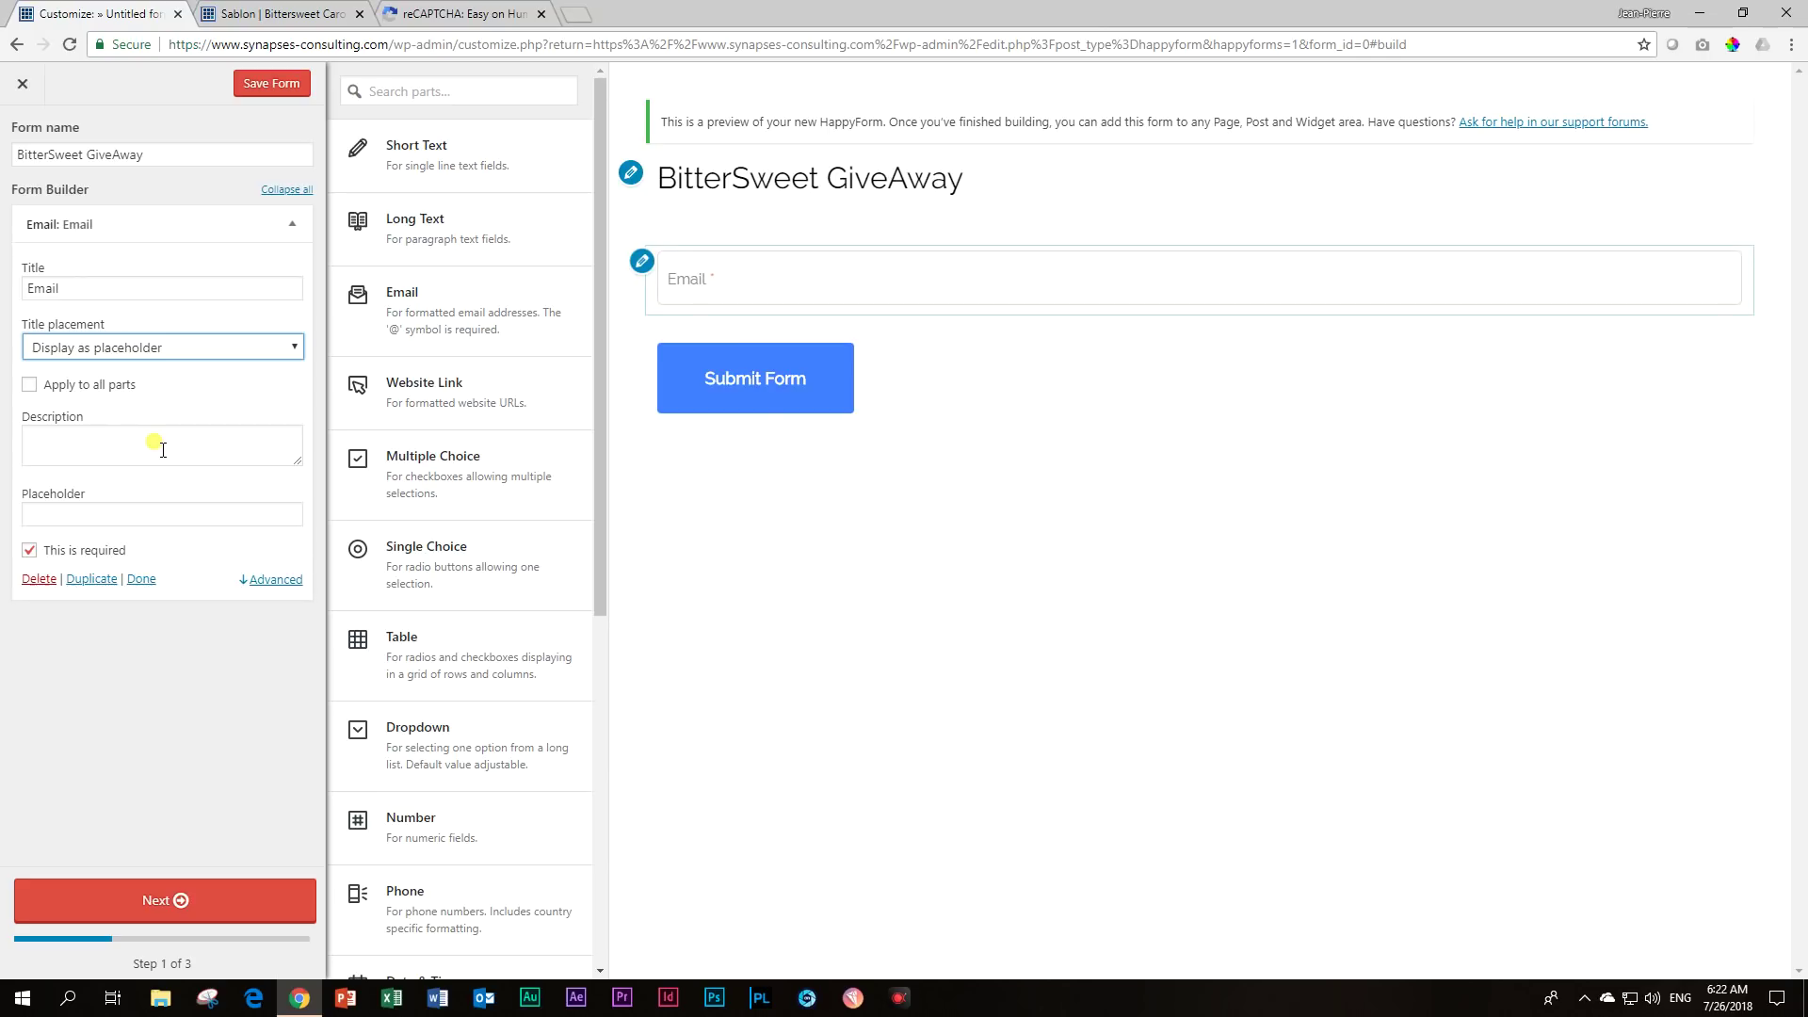
left_click(460, 488)
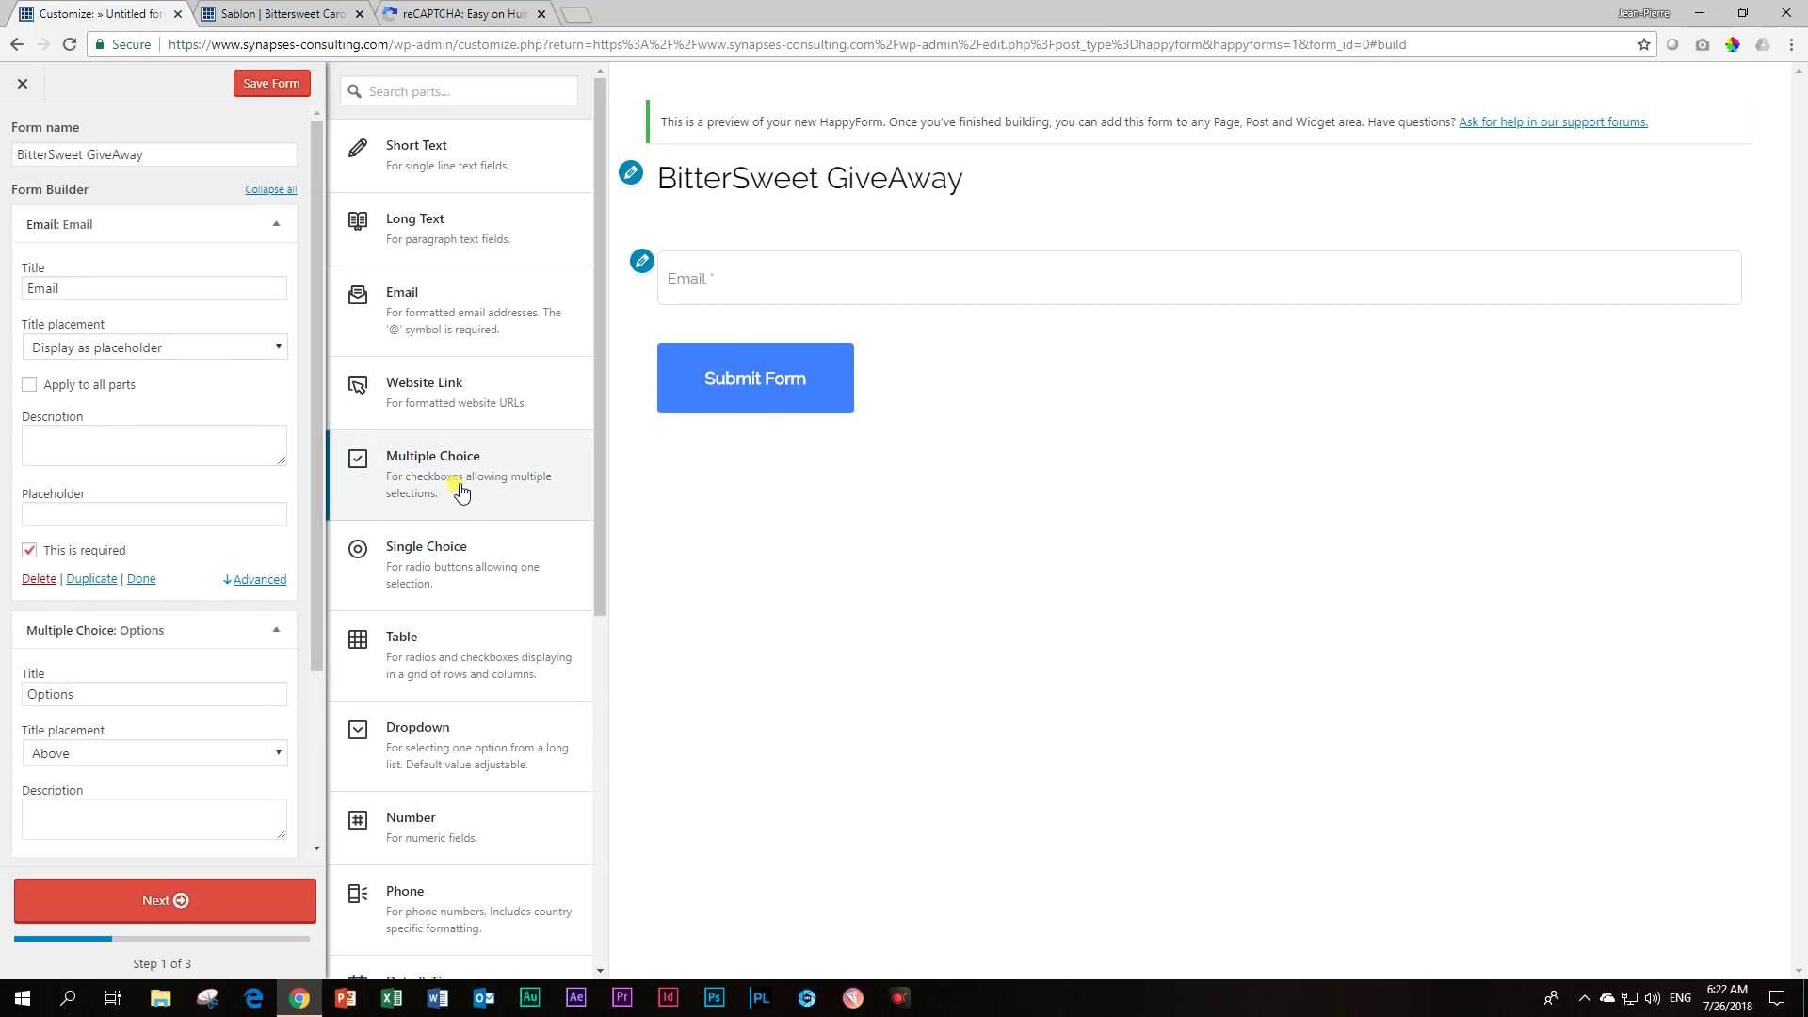
Title the music question 'What kind of music do you listen to?' with its title kept Above.
scroll(461, 489, "down", 3)
left_click_drag(71, 694, 3, 688)
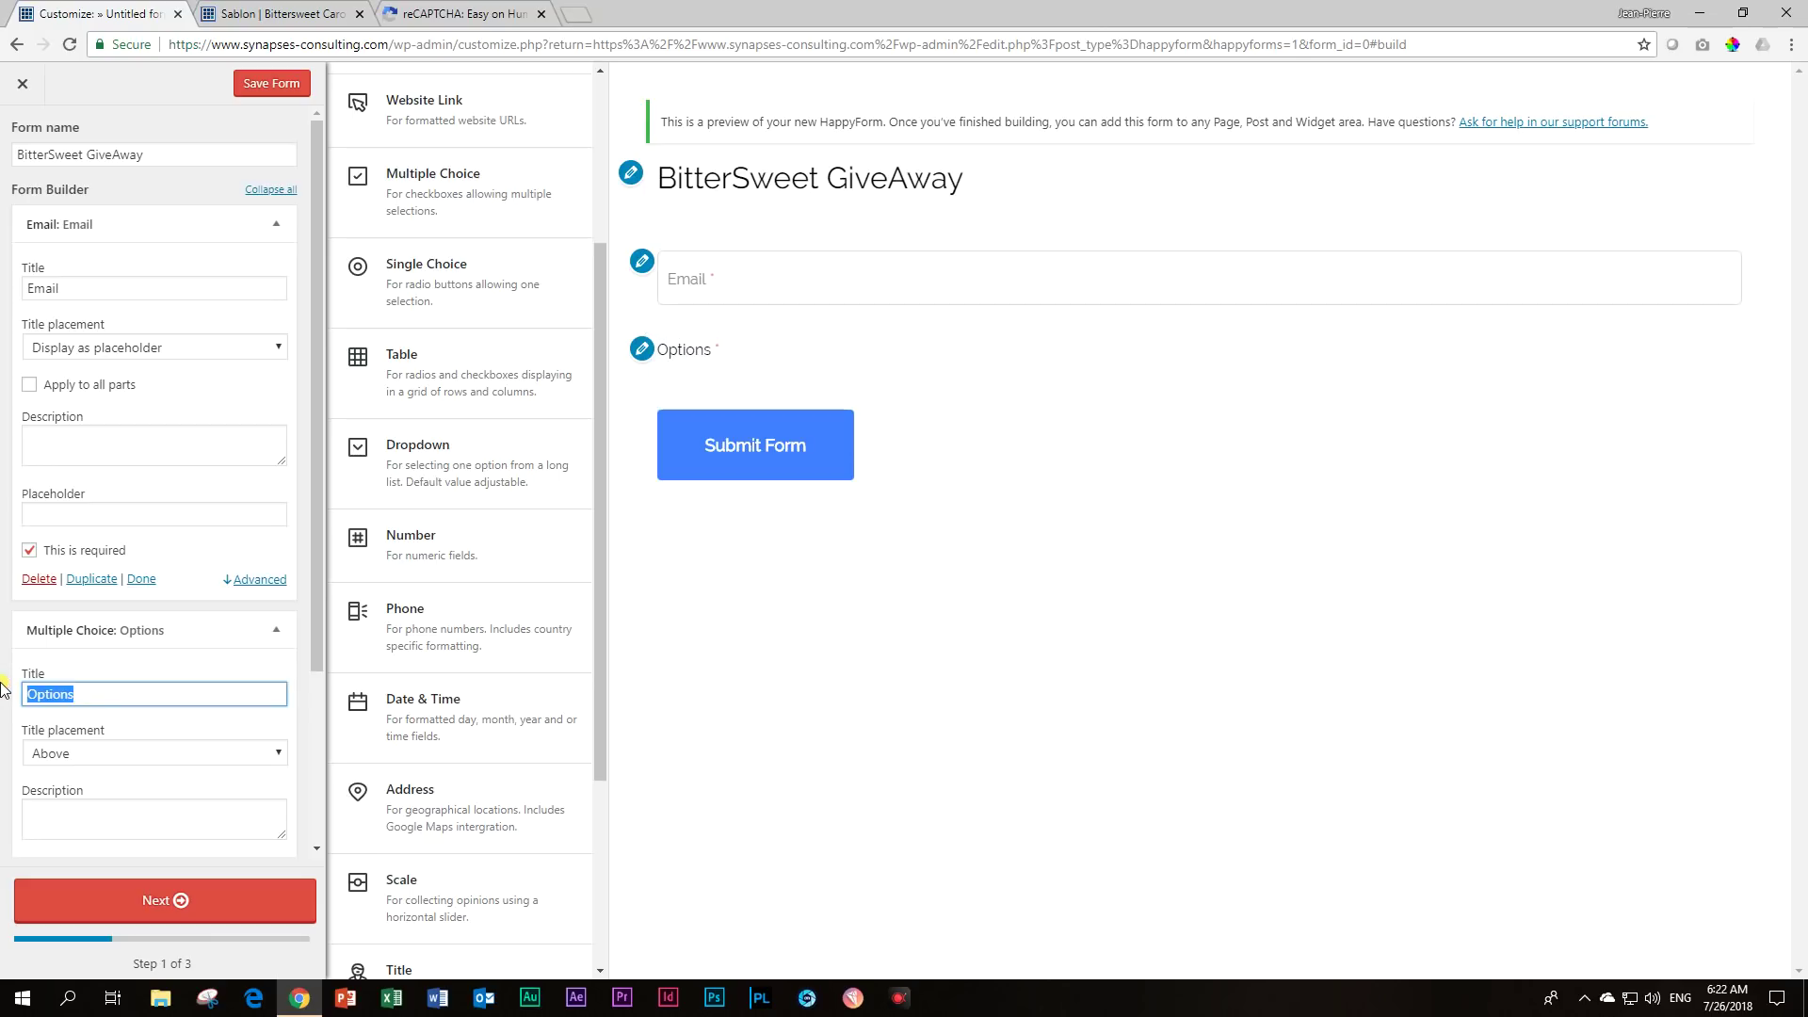
type("What kind of music do you listen to?")
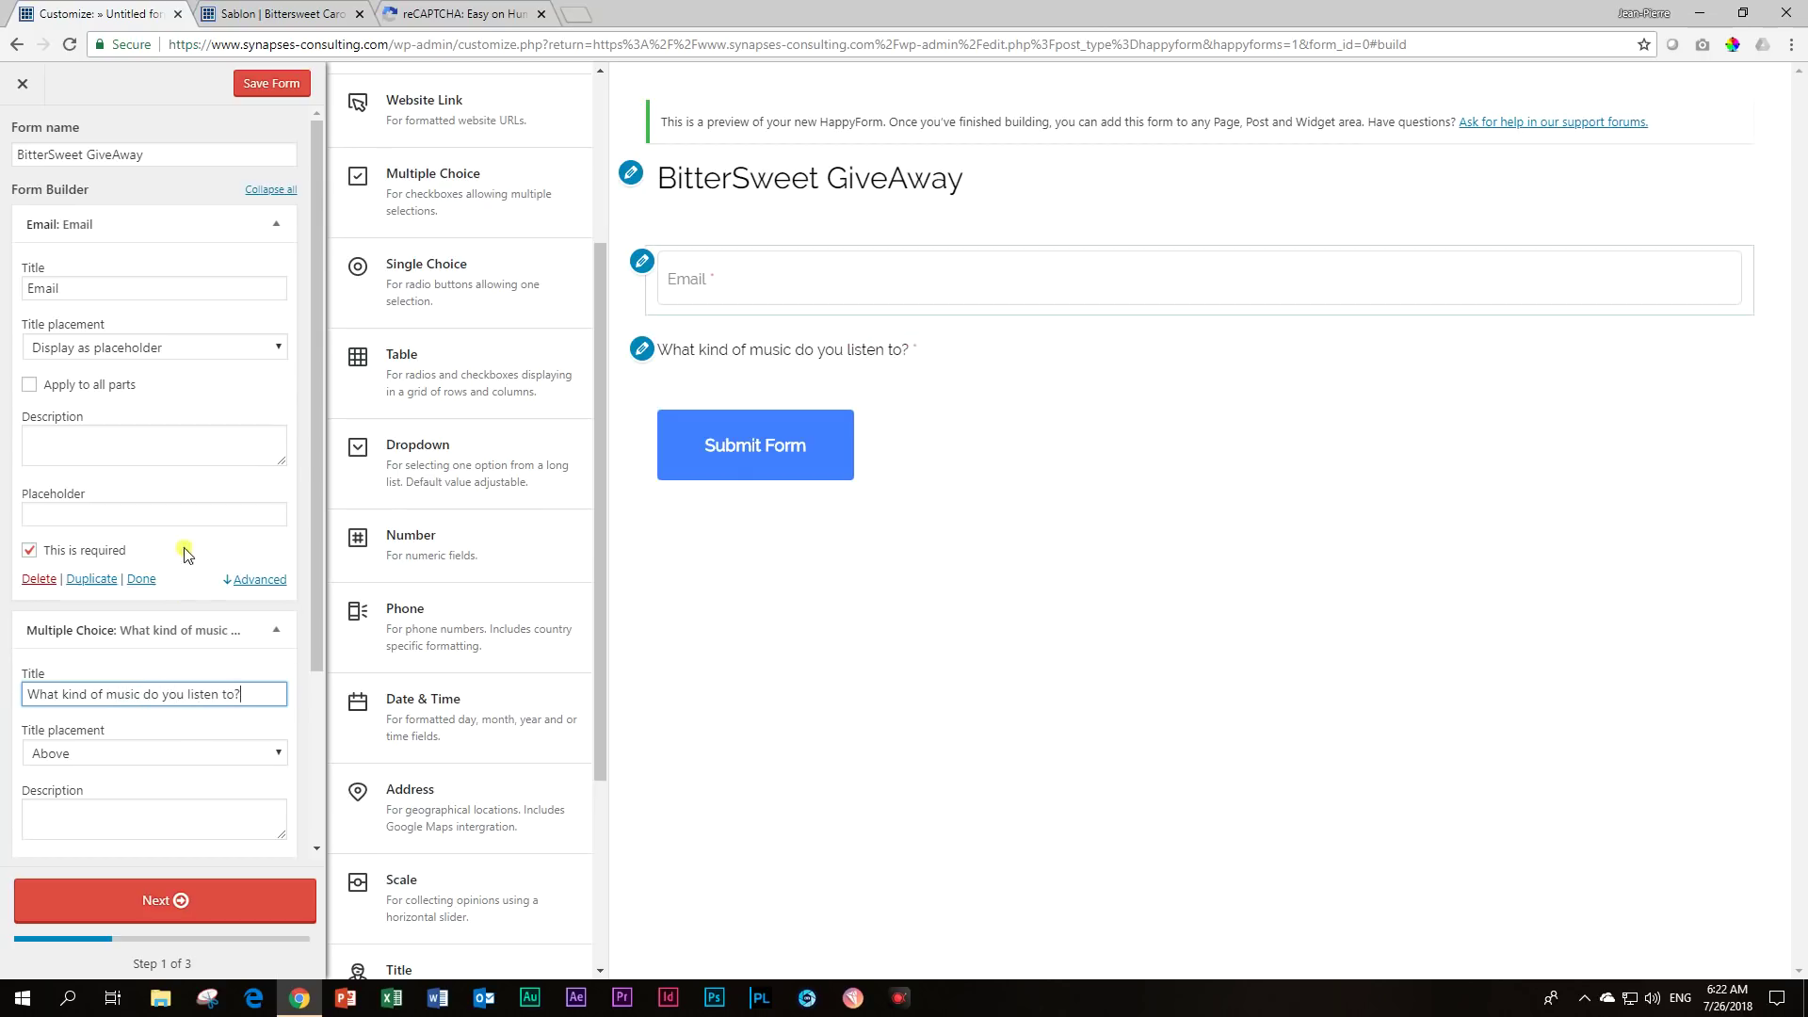
scroll(179, 584, "down", 3)
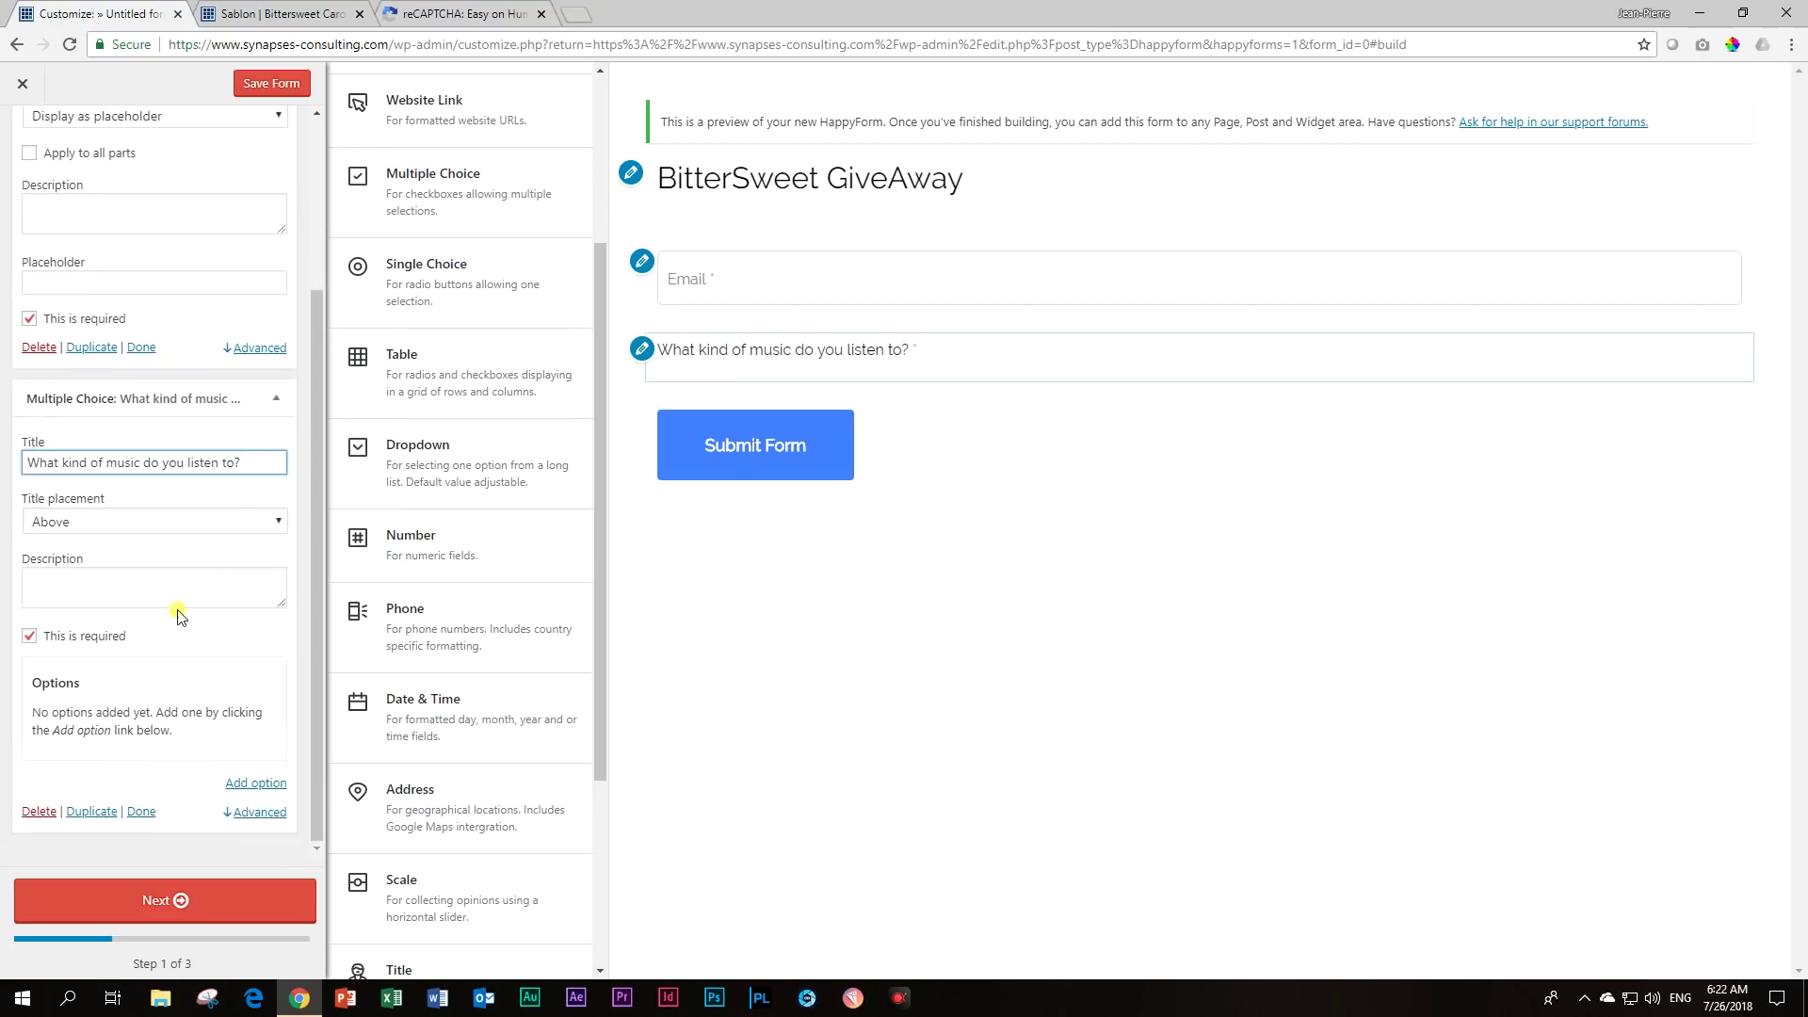
left_click(83, 523)
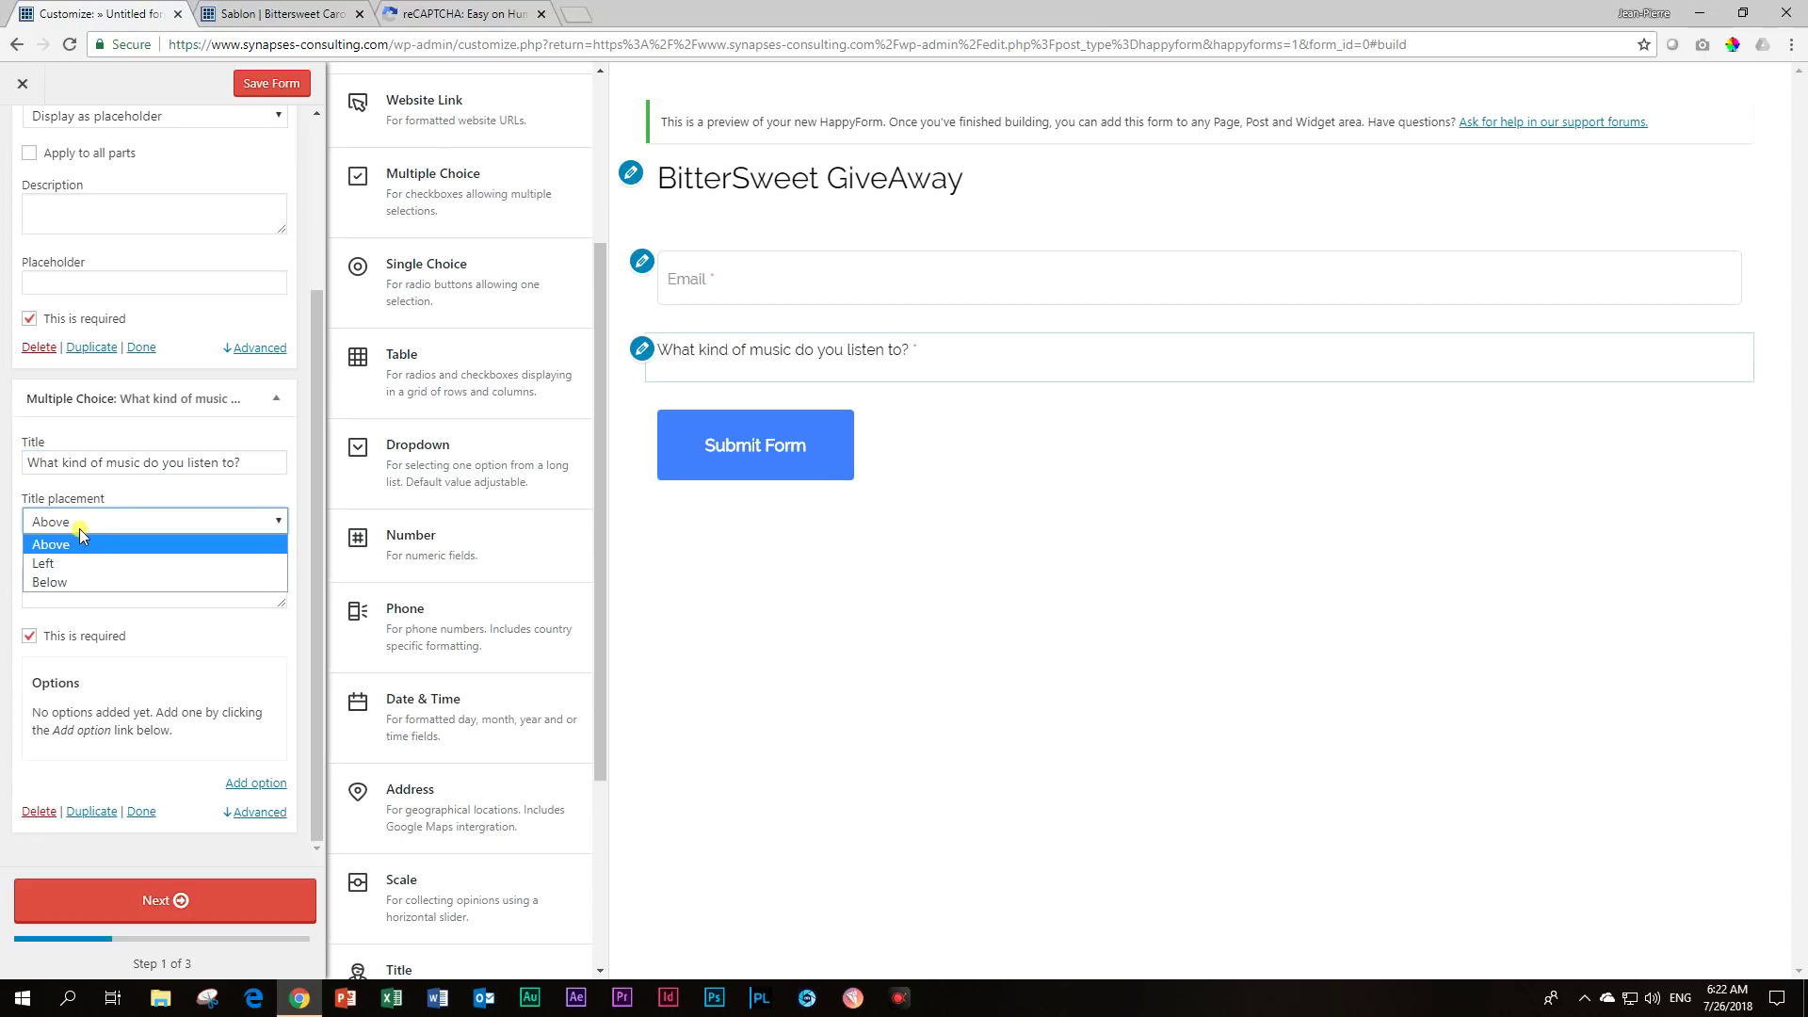
left_click(79, 529)
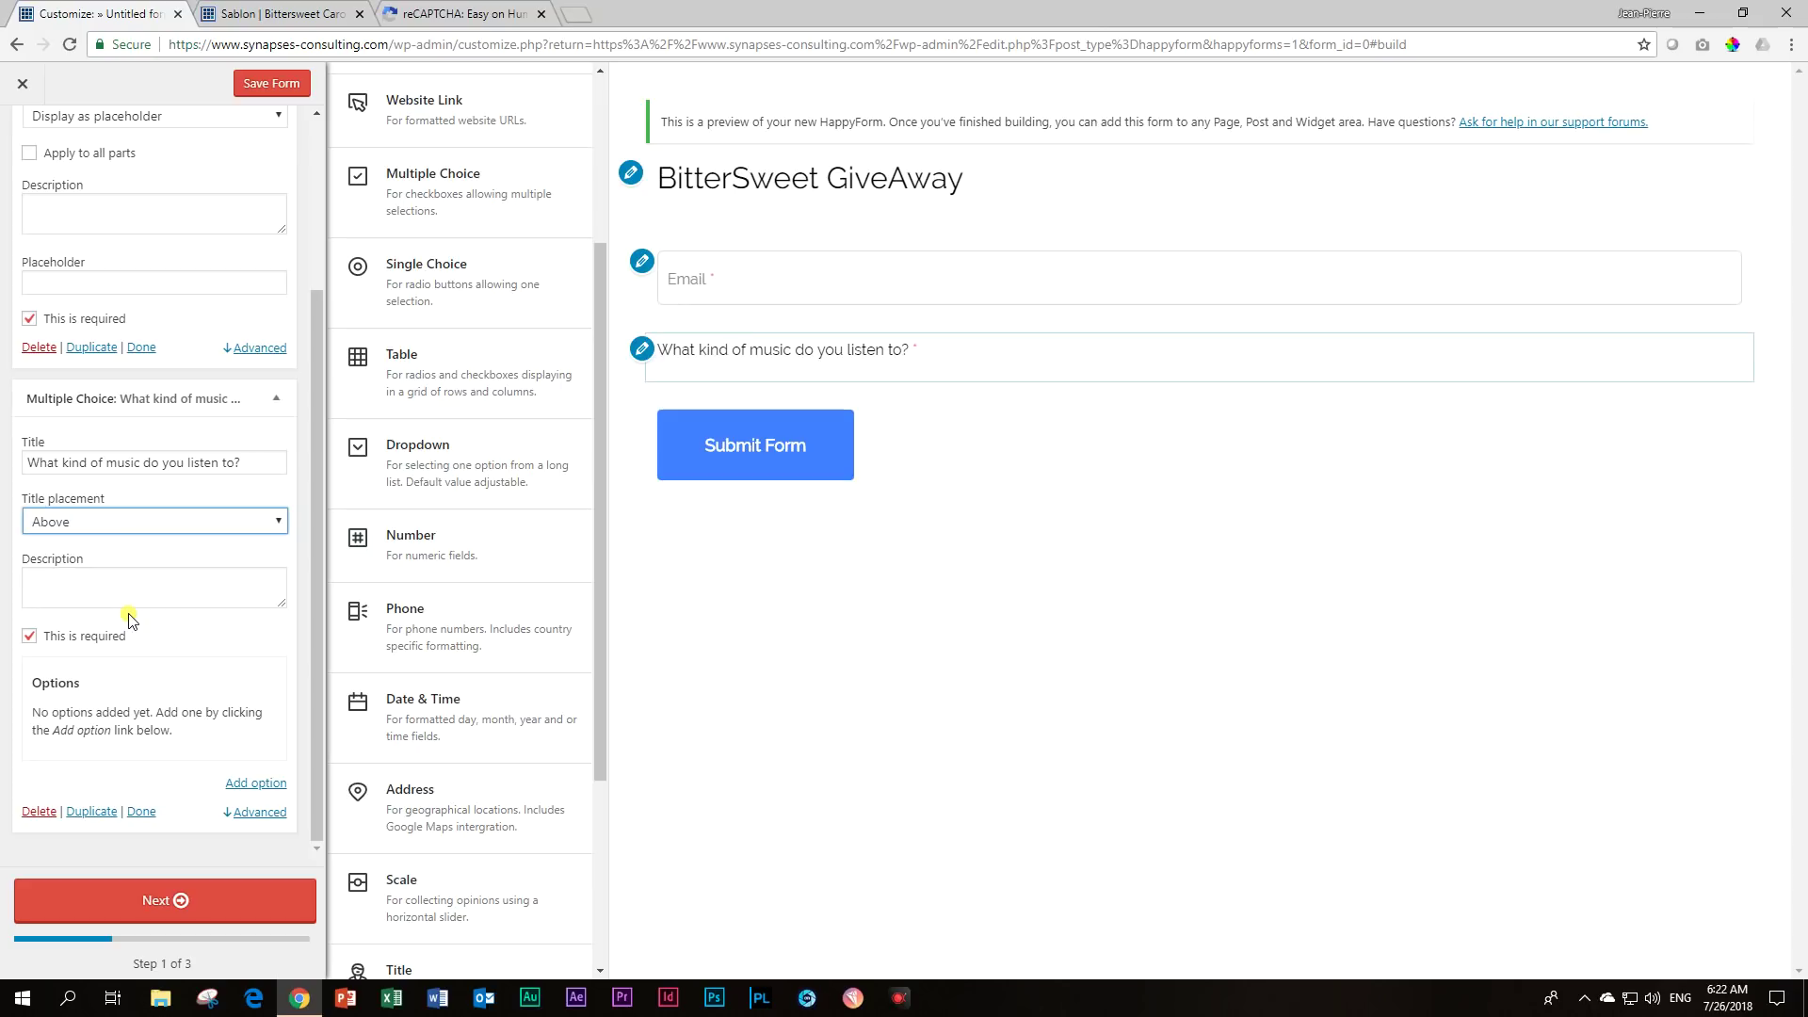
Add the checkbox answers Rock and Pop.
left_click(247, 790)
left_click(110, 705)
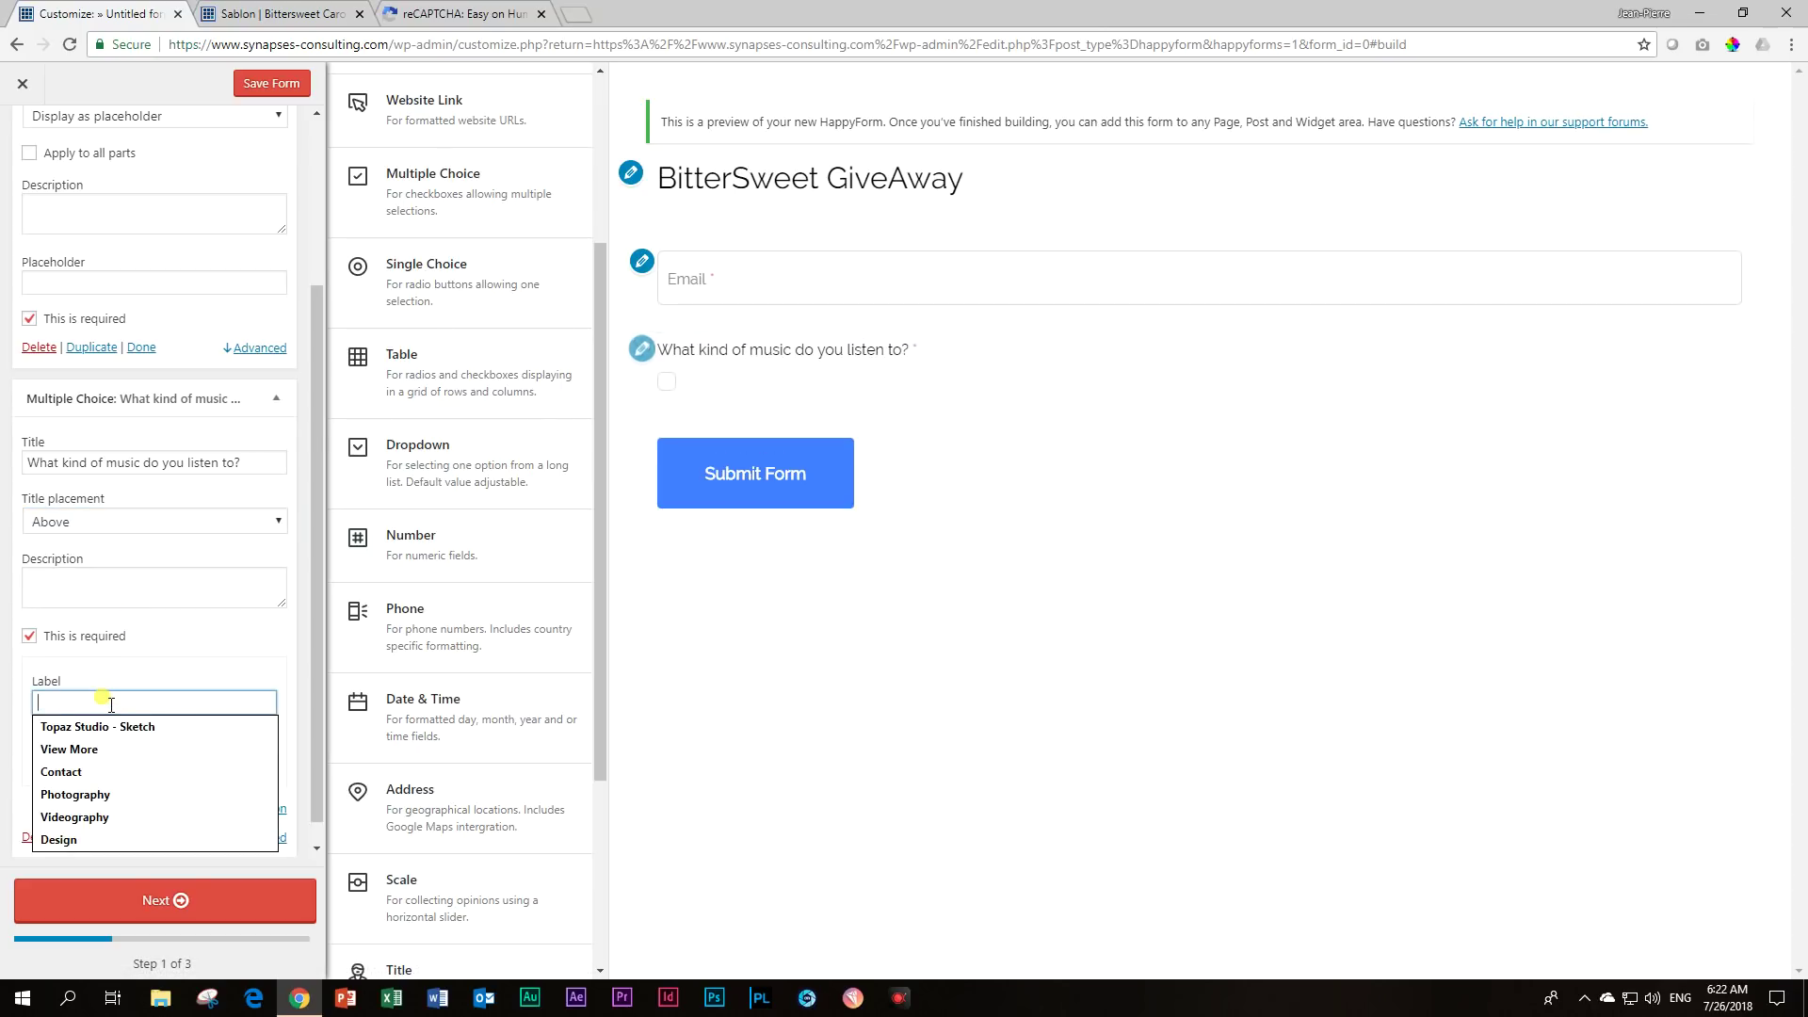
type("Rock")
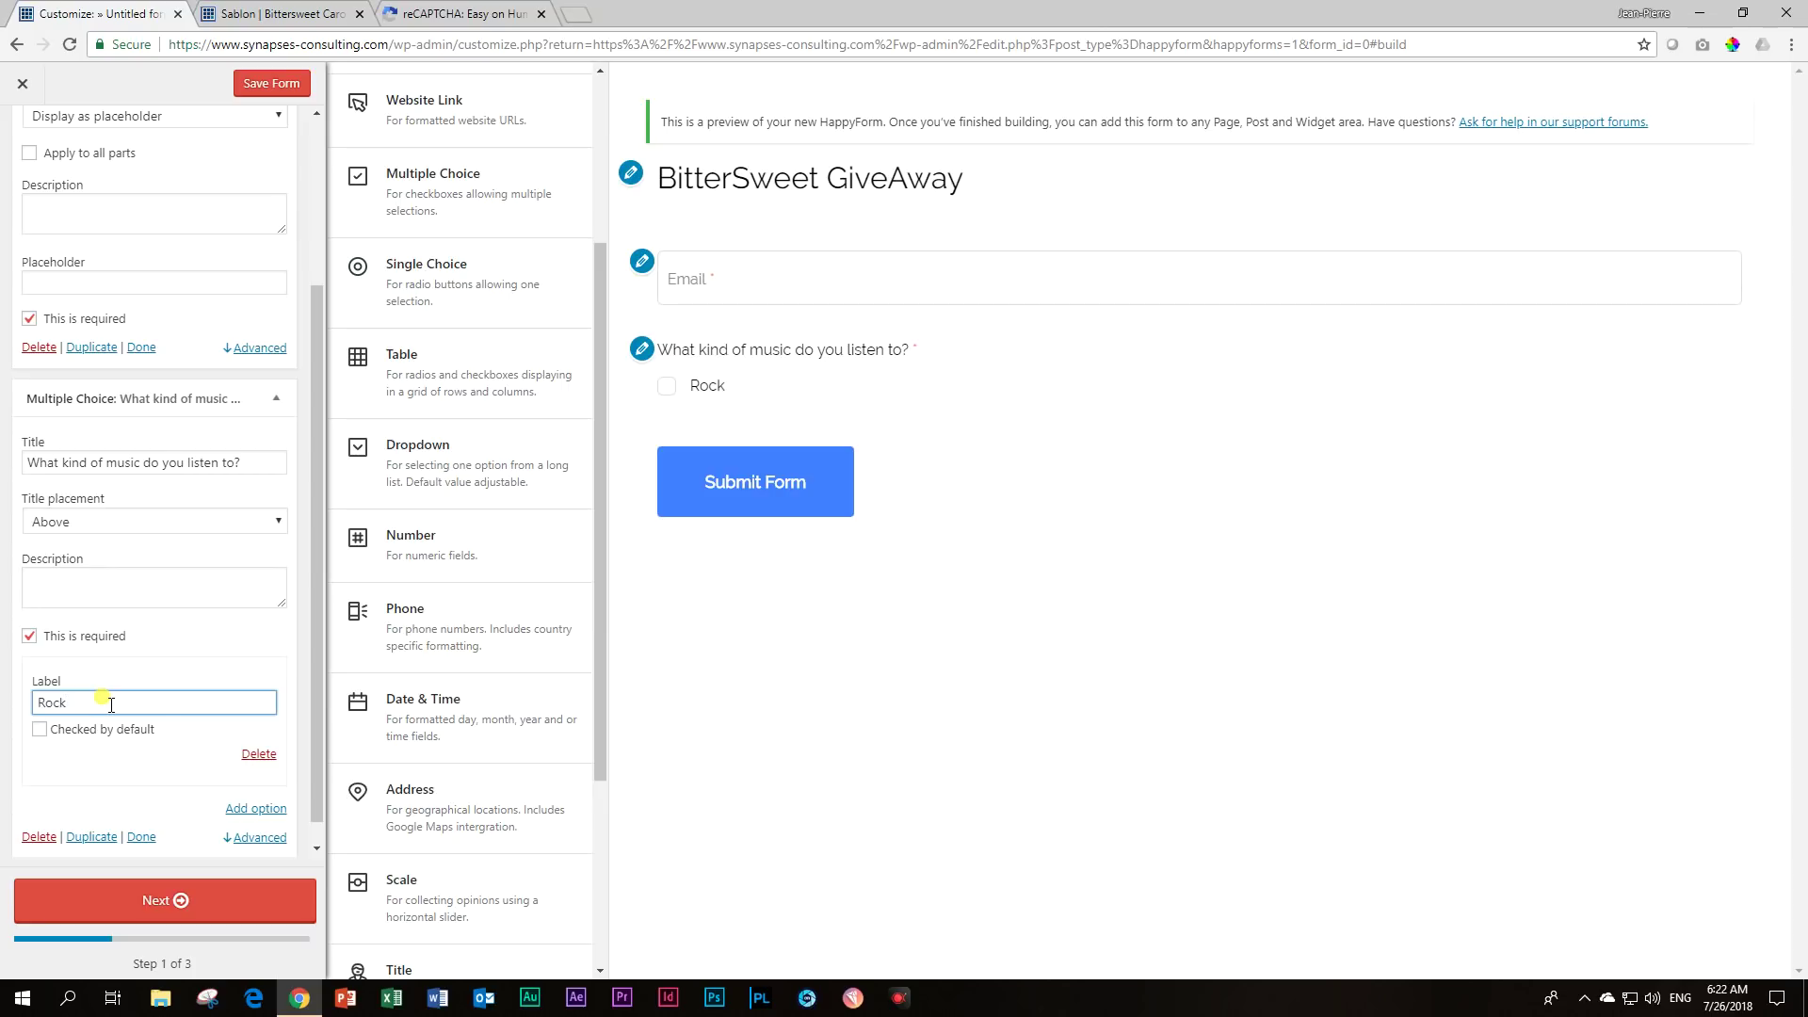
left_click(251, 809)
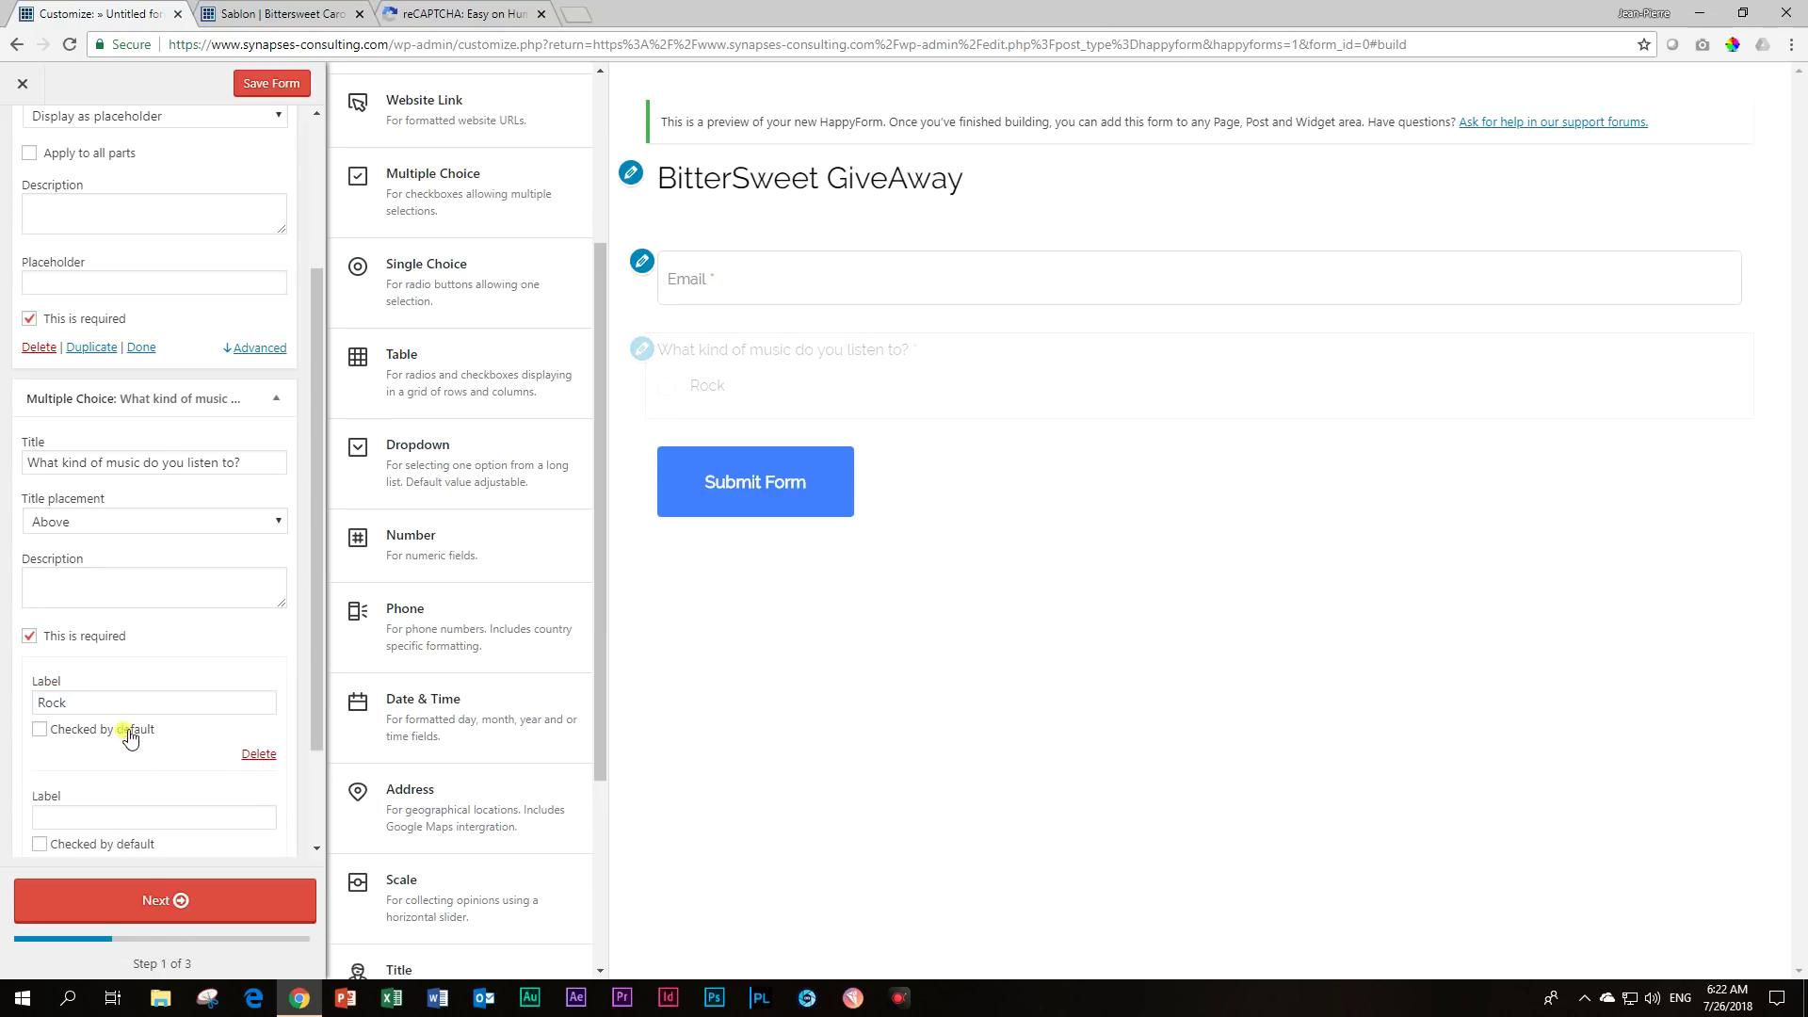
left_click(110, 815)
scroll(127, 750, "down", 2)
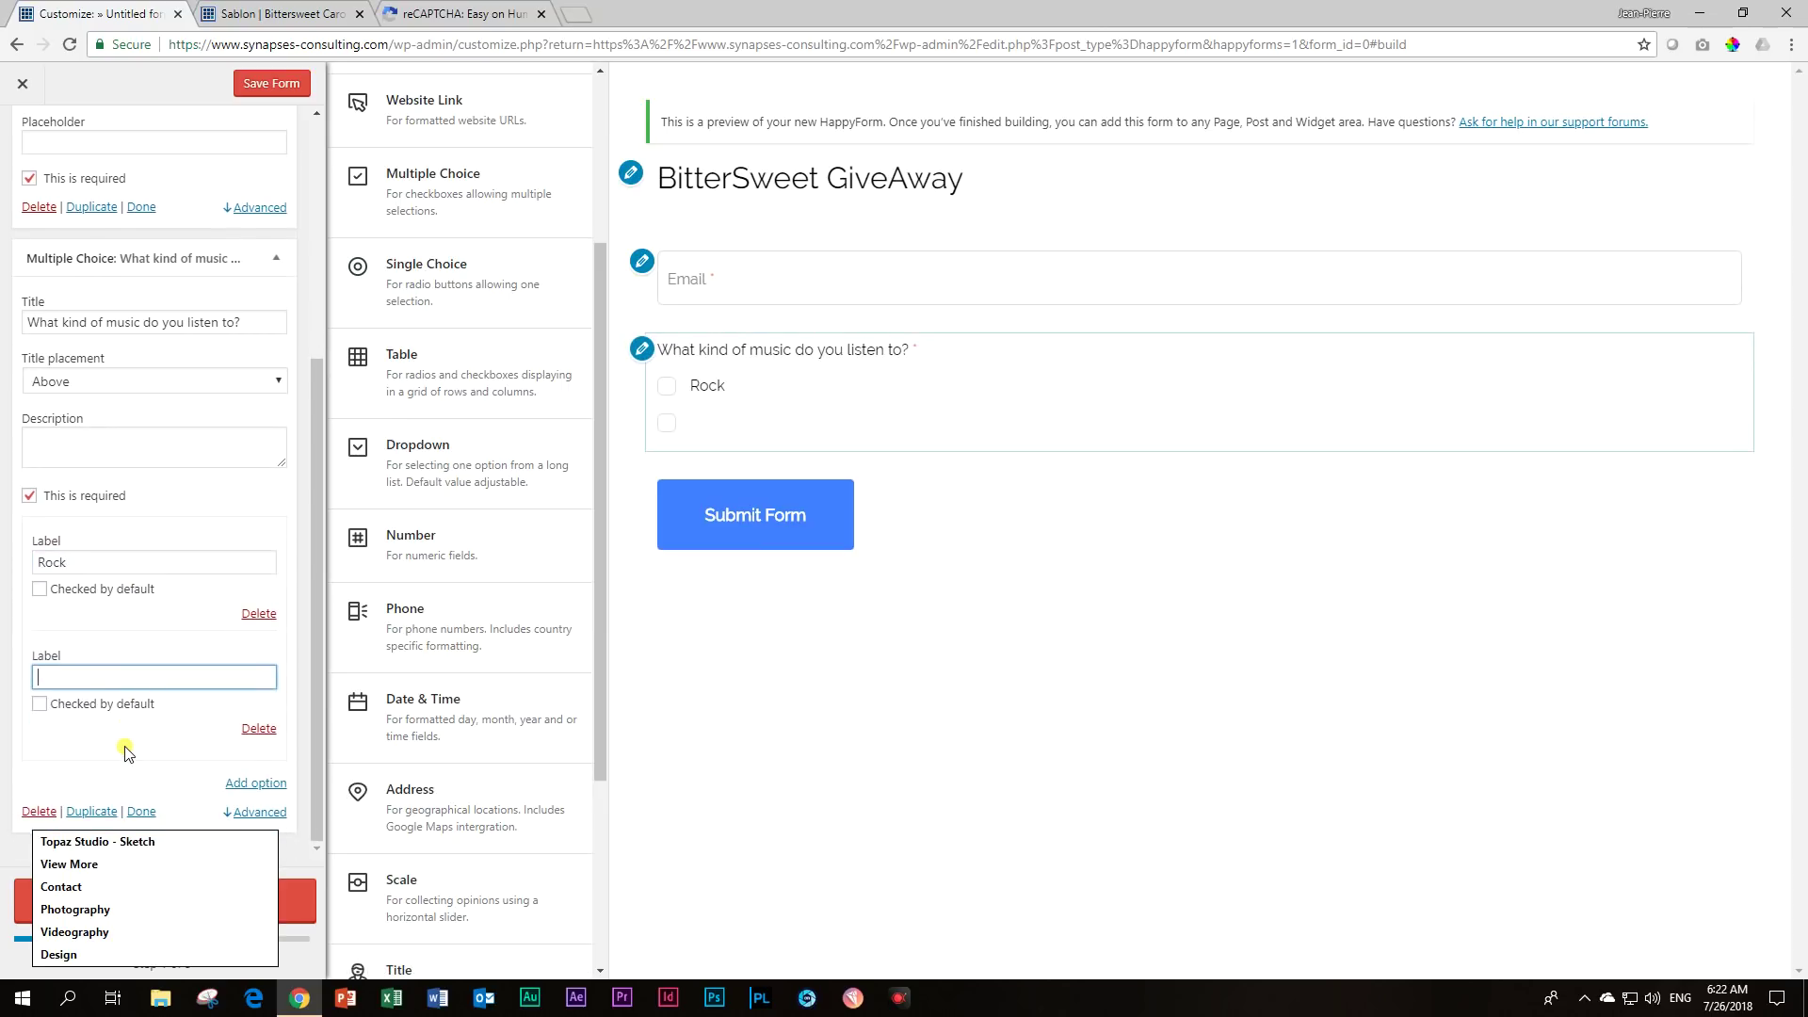
type("Pop")
Add the answers Jazz and Muzak, then tick Rock in the preview.
left_click(255, 782)
scroll(188, 735, "down", 1)
left_click(167, 676)
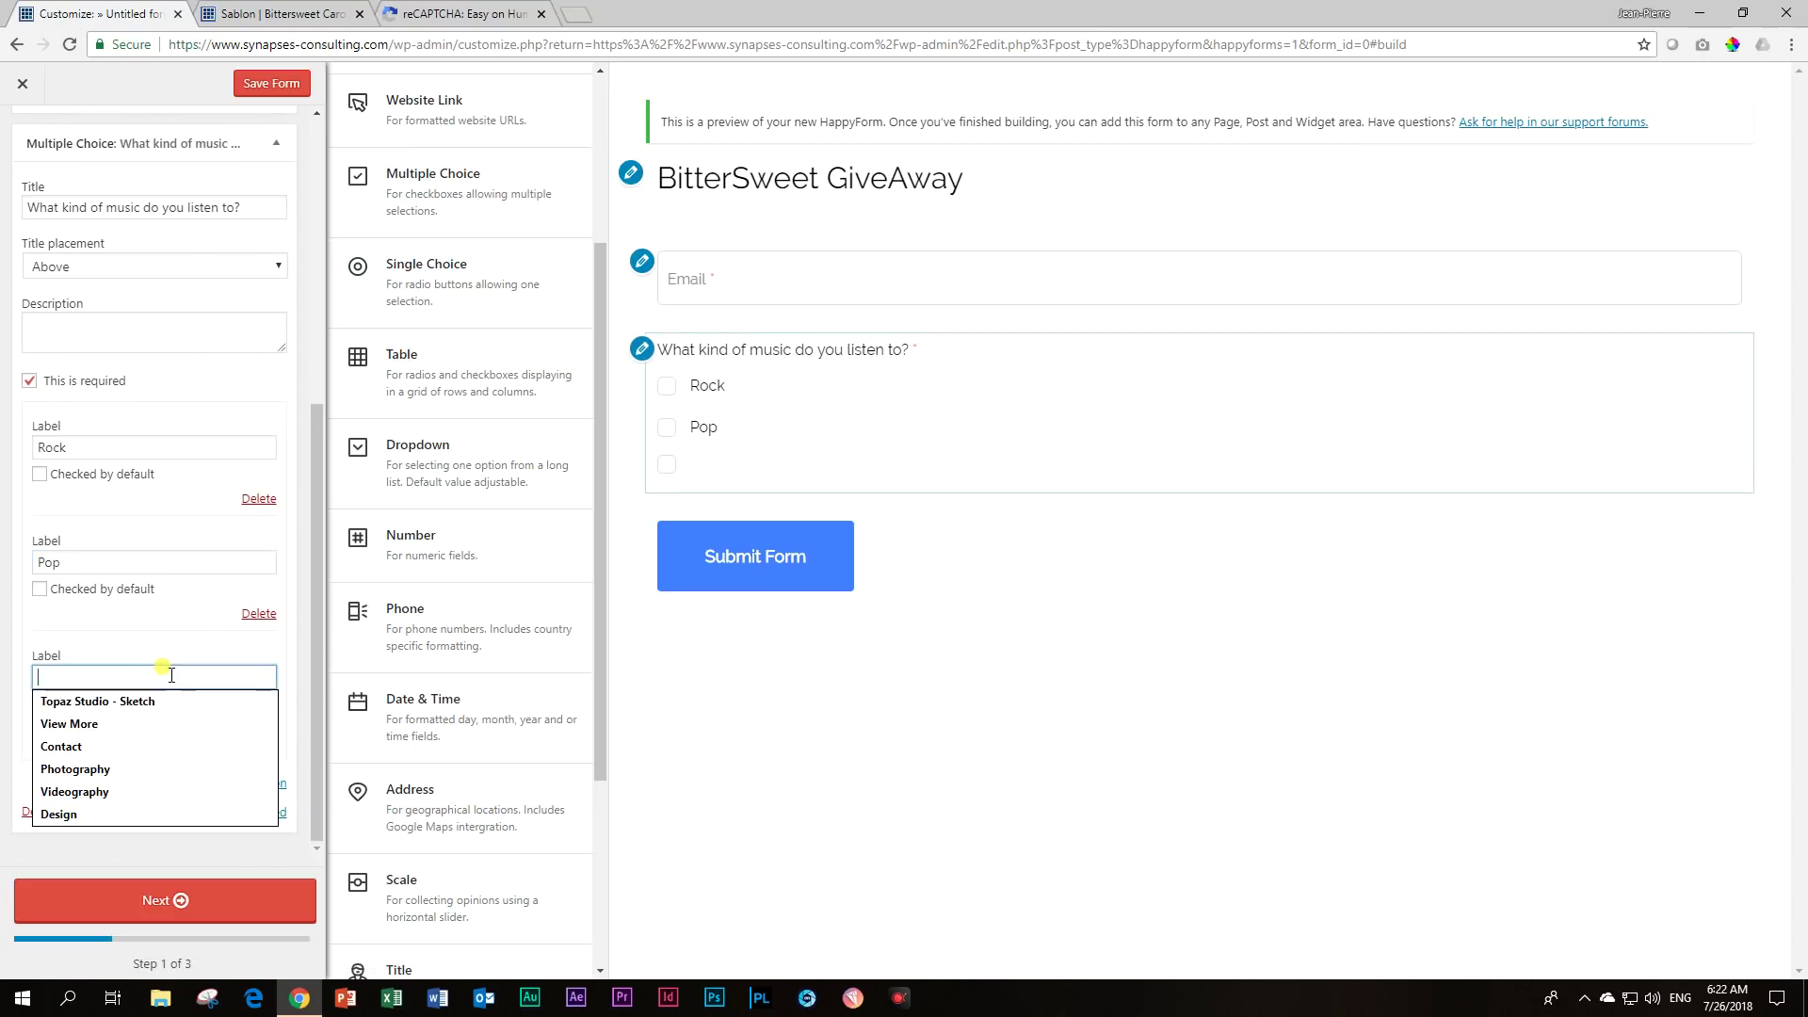
type("Jazz")
left_click(247, 782)
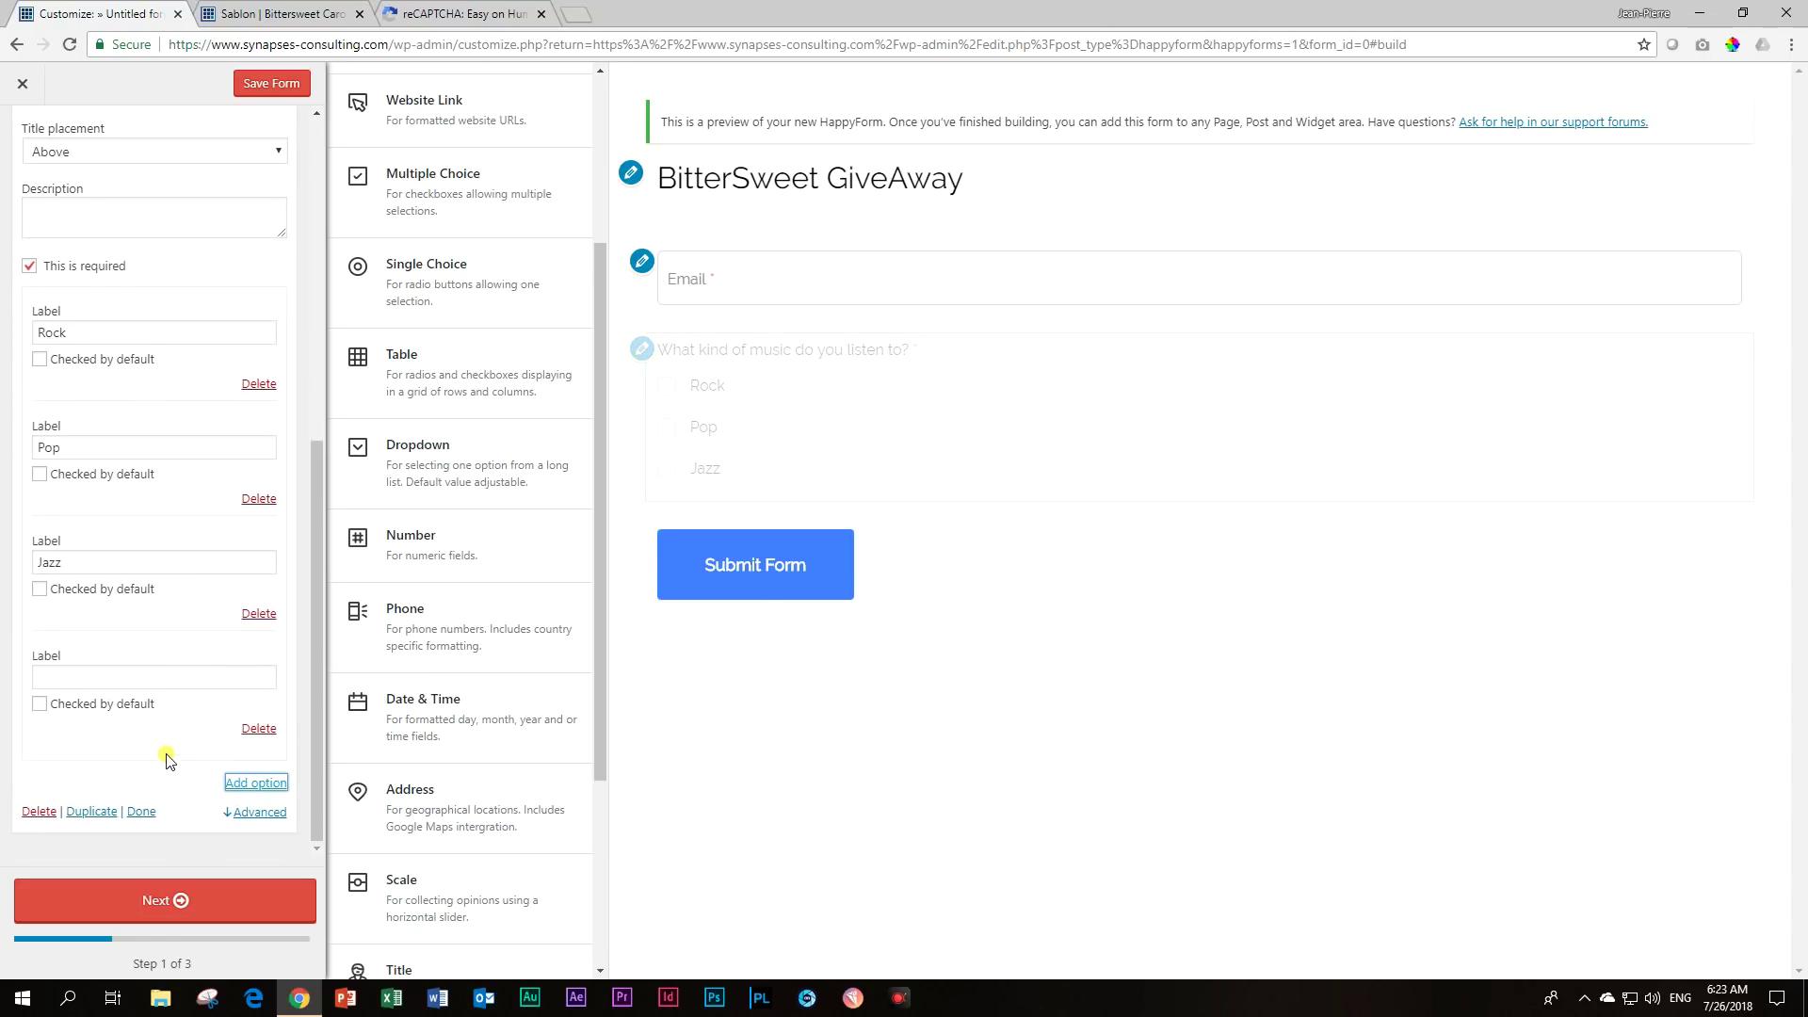
left_click(202, 679)
type("Muzak")
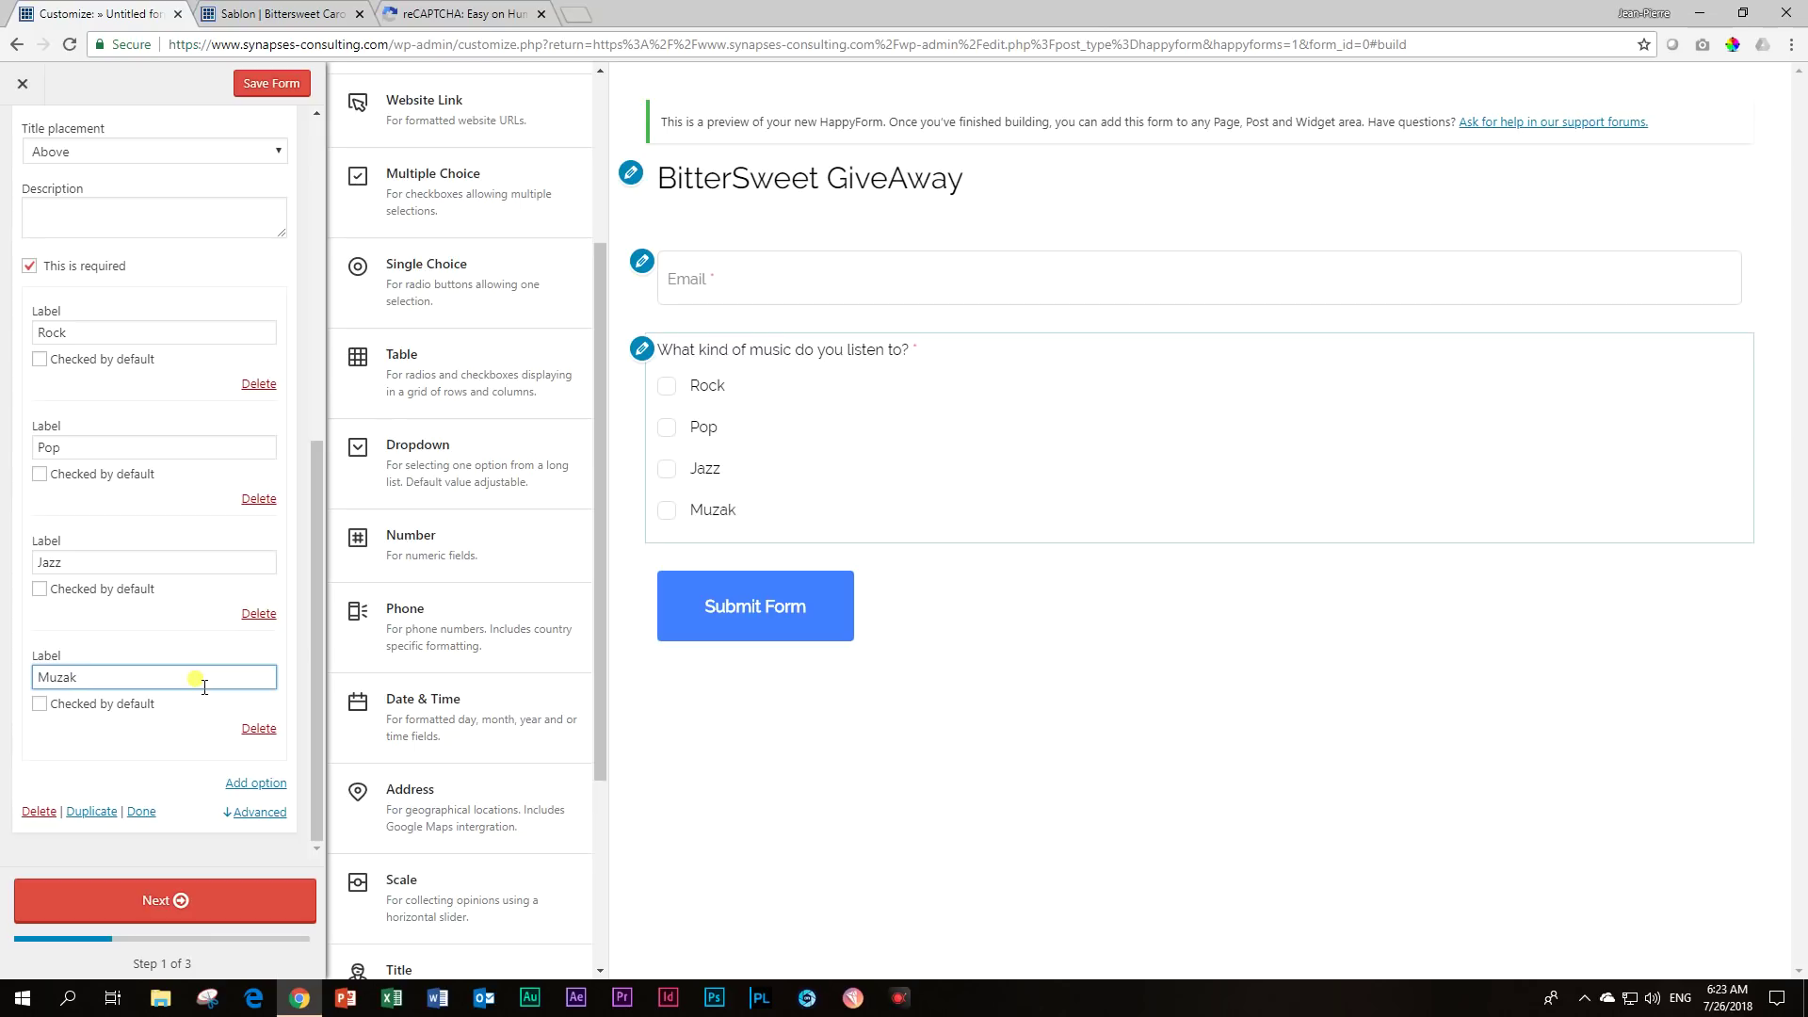
left_click(163, 756)
left_click(666, 386)
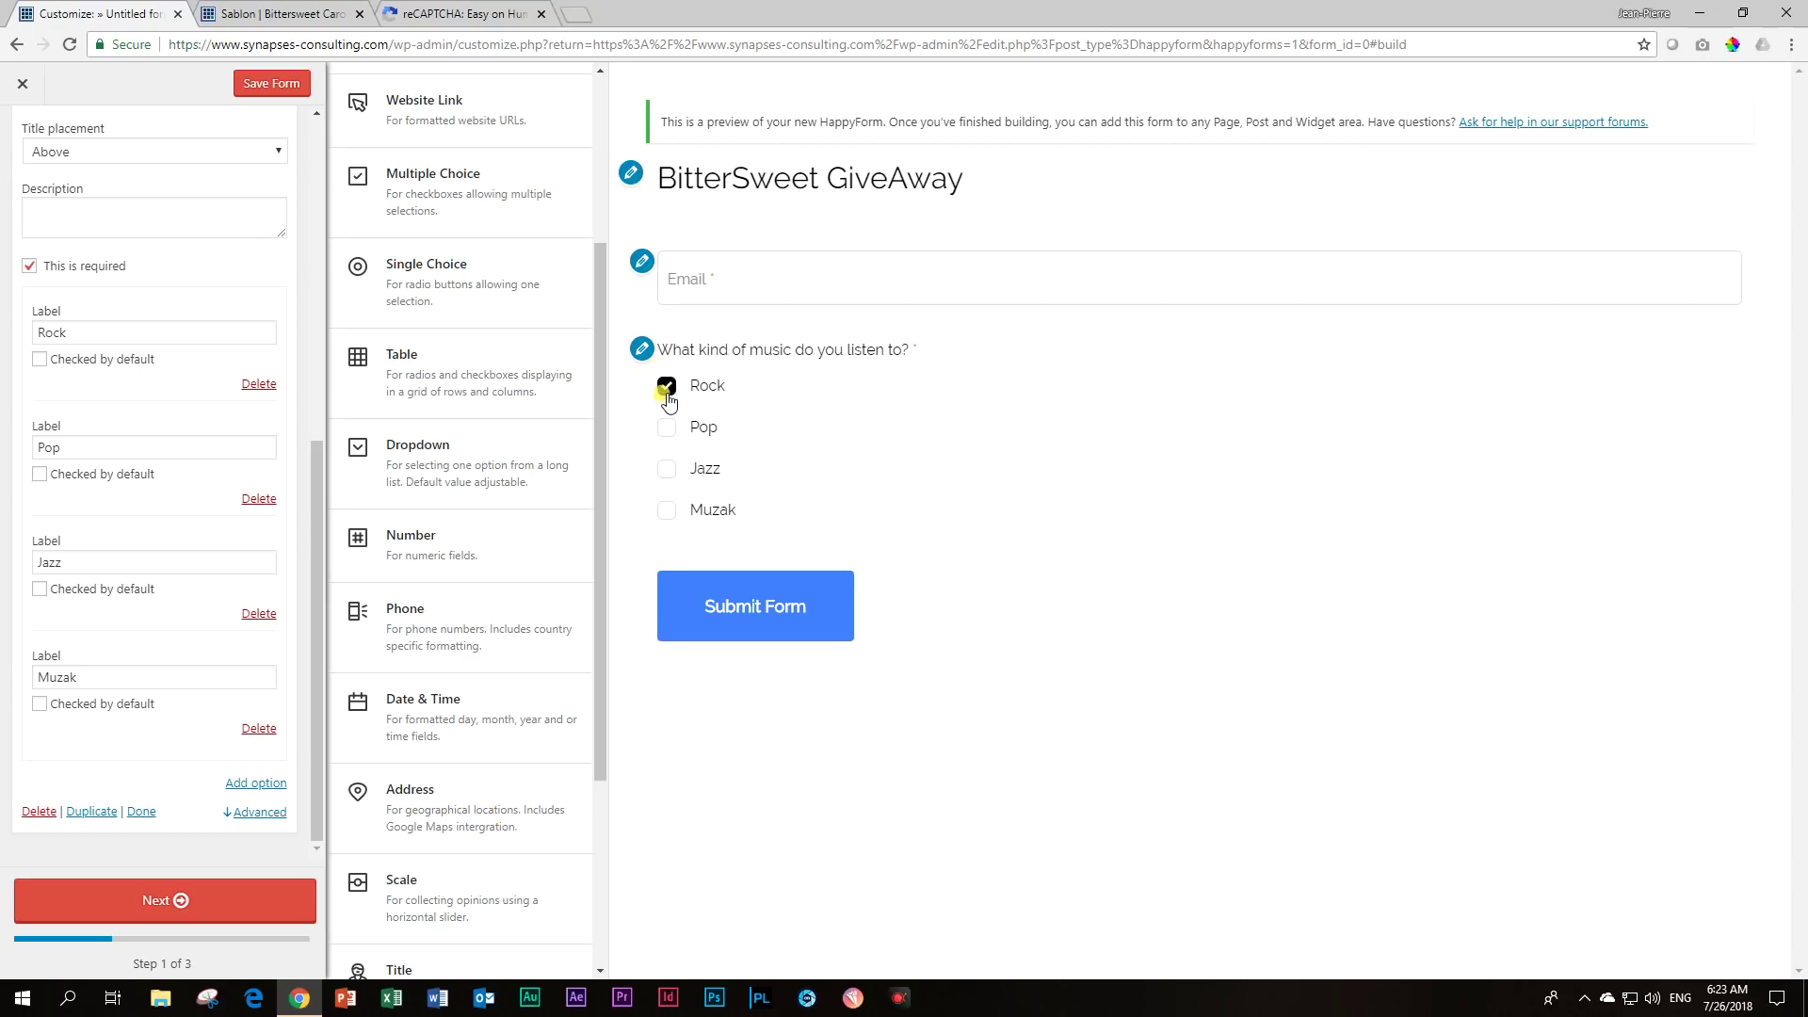
Tick and untick Pop, Jazz, Muzak and Rock in the preview, then add a Dropdown question.
left_click(665, 427)
left_click(666, 510)
left_click(666, 468)
left_click(666, 427)
left_click(666, 386)
left_click(665, 467)
left_click(666, 511)
left_click(412, 478)
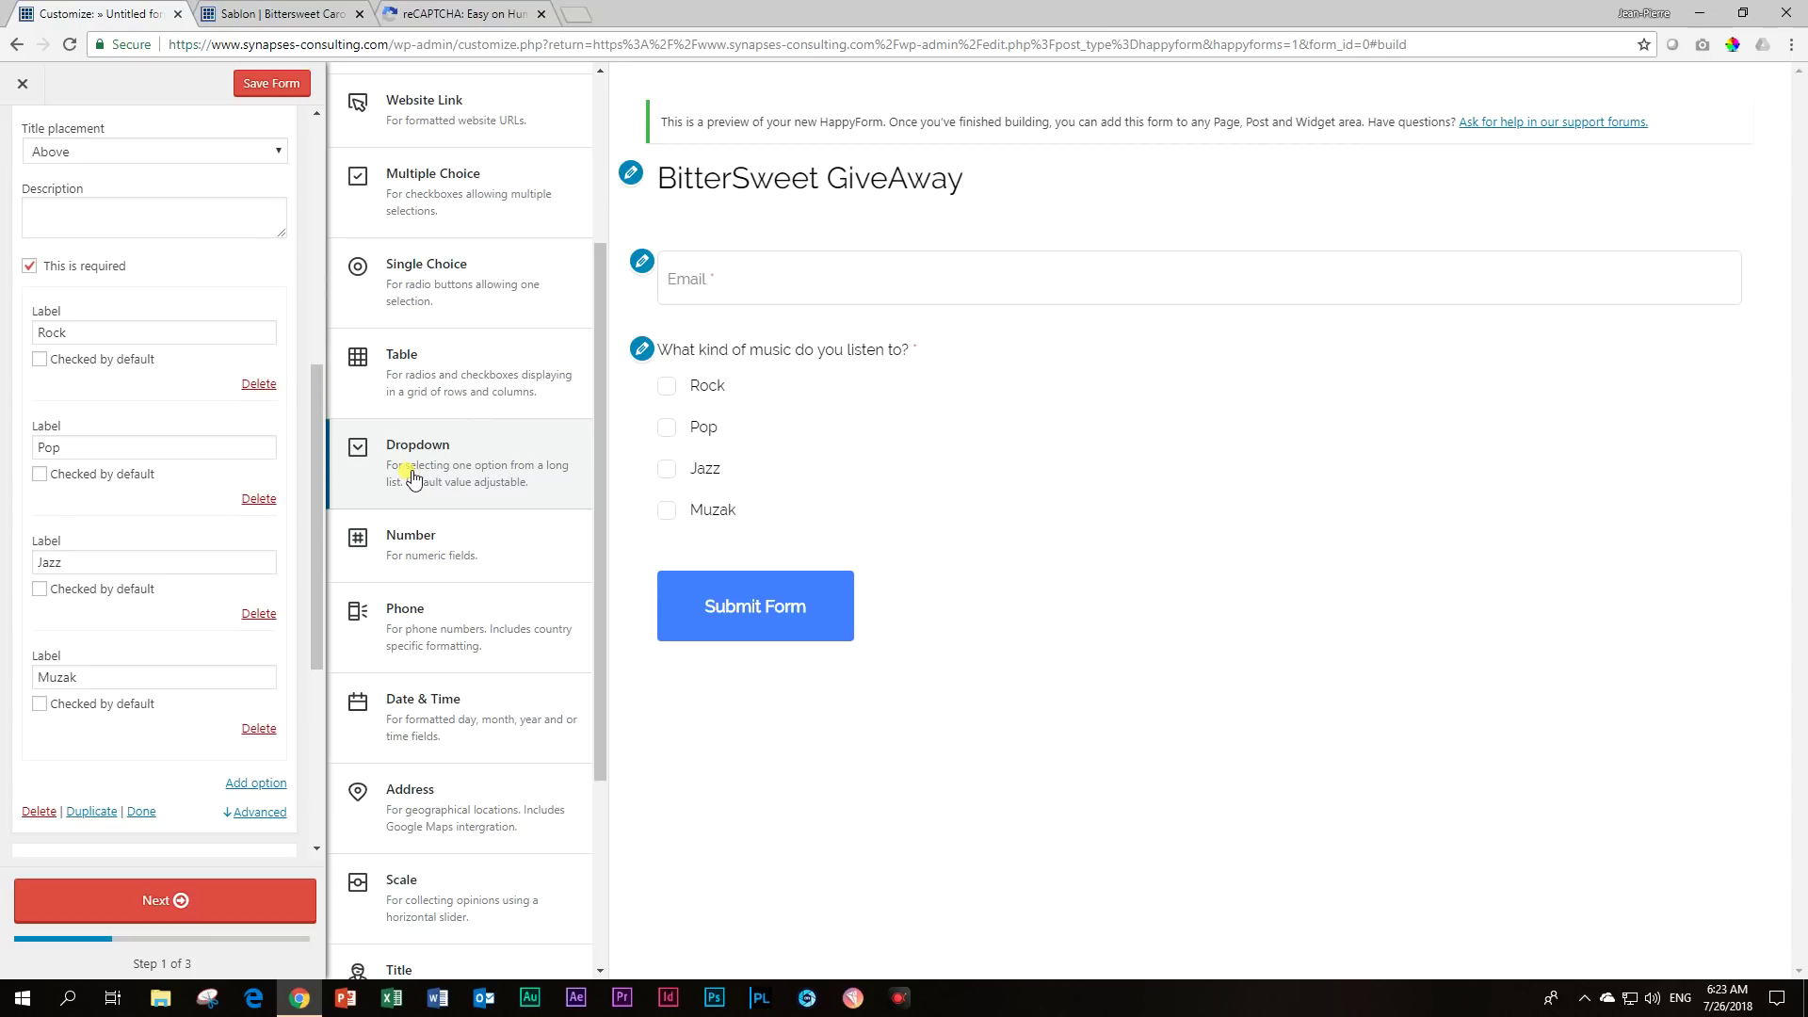
Title the dropdown 'How often do you listen to music?' and add the option Daily.
left_click(153, 466)
double_click(153, 464)
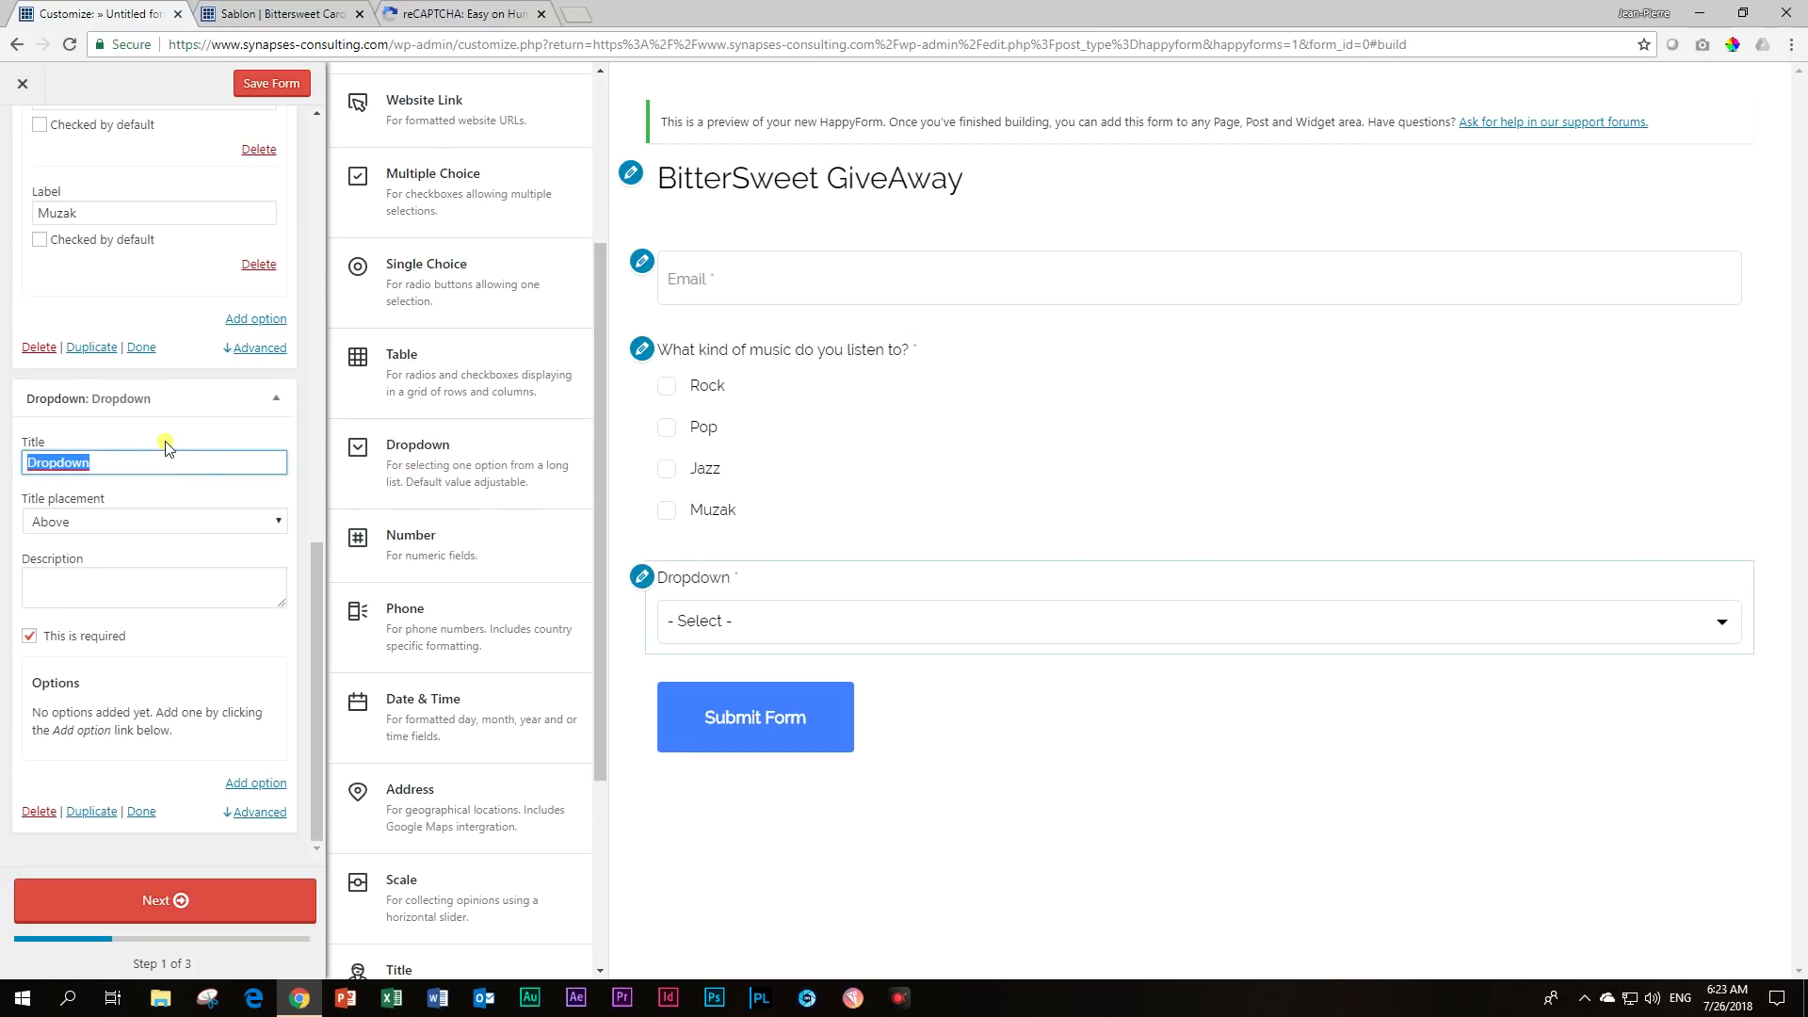
type("How often do you listen to music?")
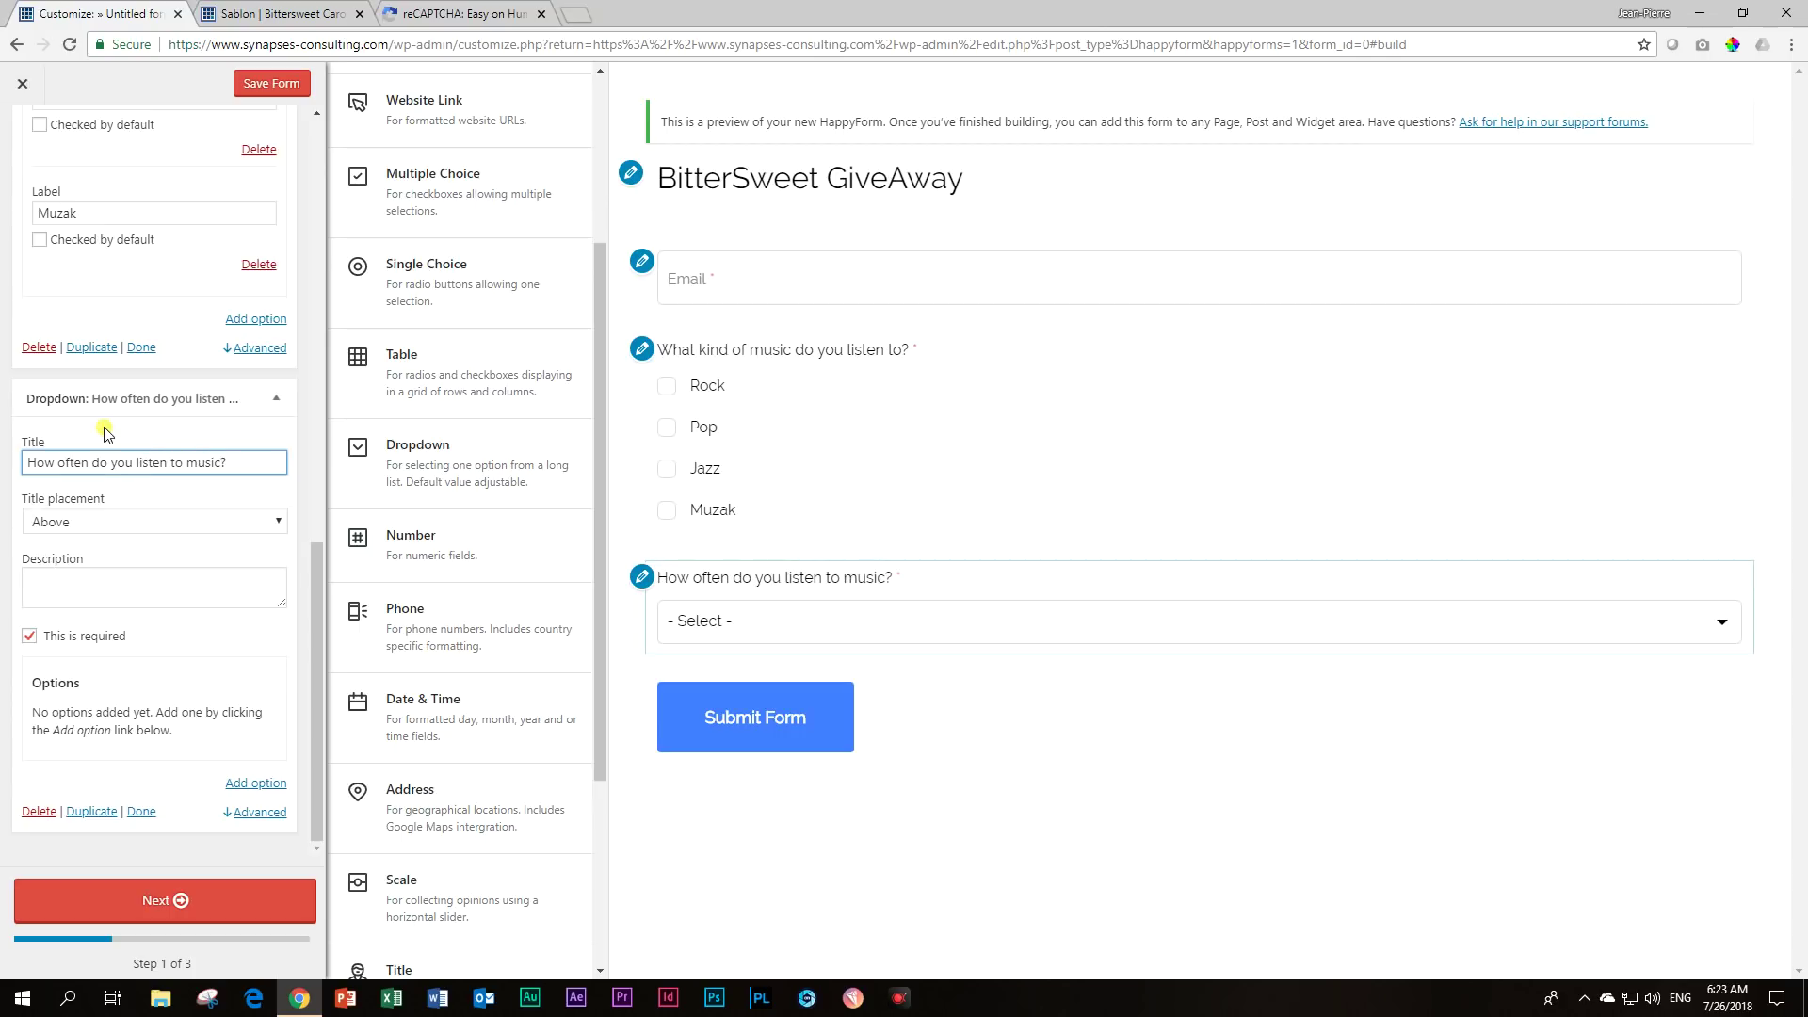
left_click(265, 789)
left_click(158, 699)
type("Da")
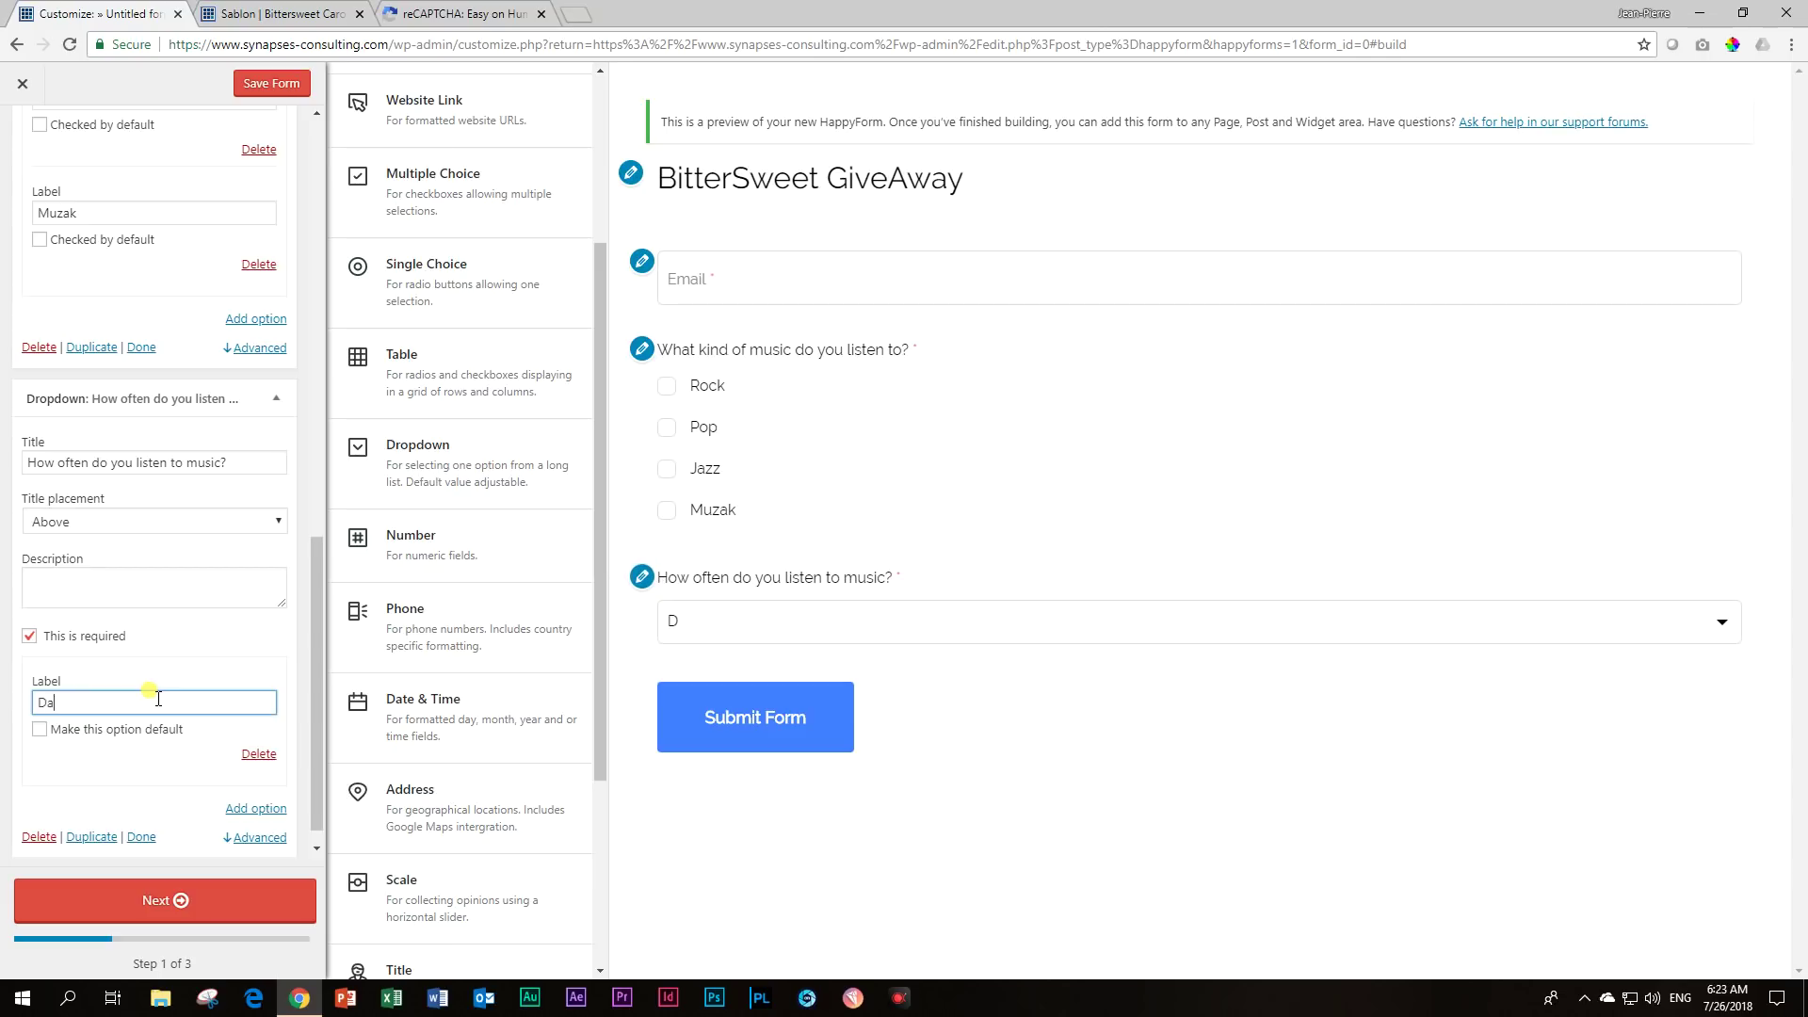
Add the dropdown options Twice per Week and Once a Week.
left_click(264, 807)
left_click_drag(75, 703, 2, 712)
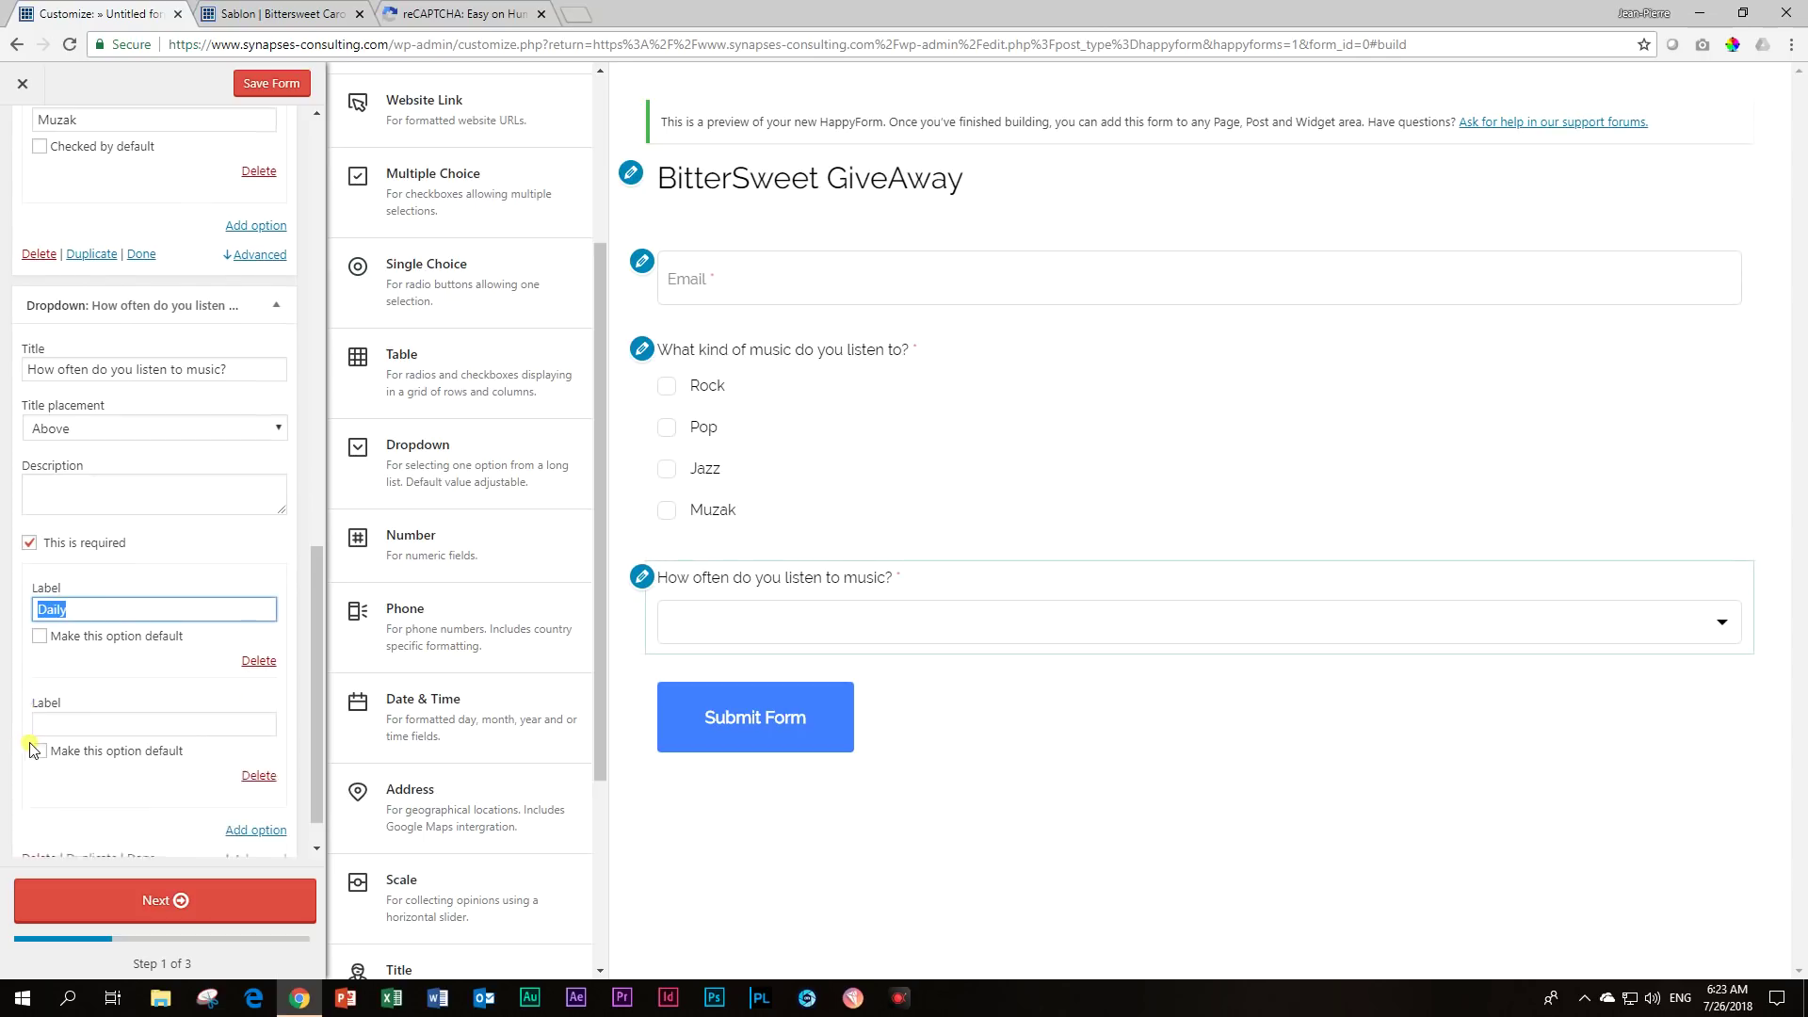
scroll(121, 707, "down", 2)
left_click(180, 677)
type("Tw")
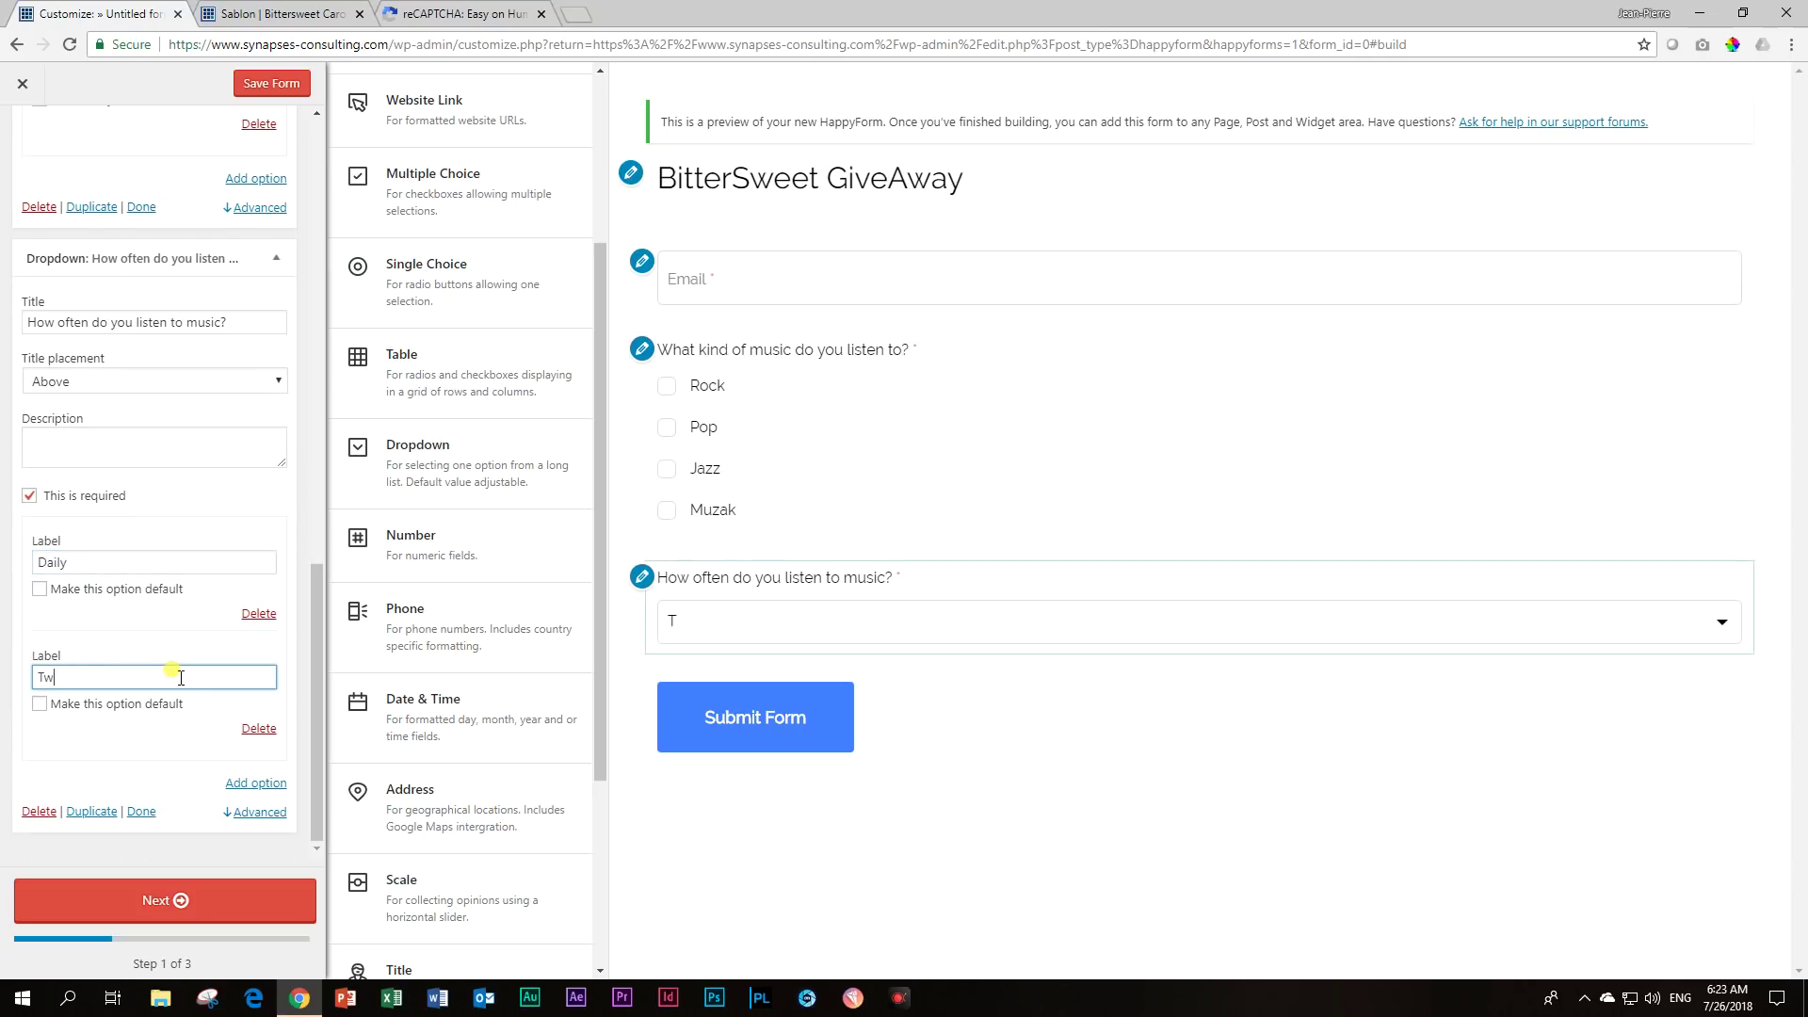
type("ice per Week")
left_click(257, 784)
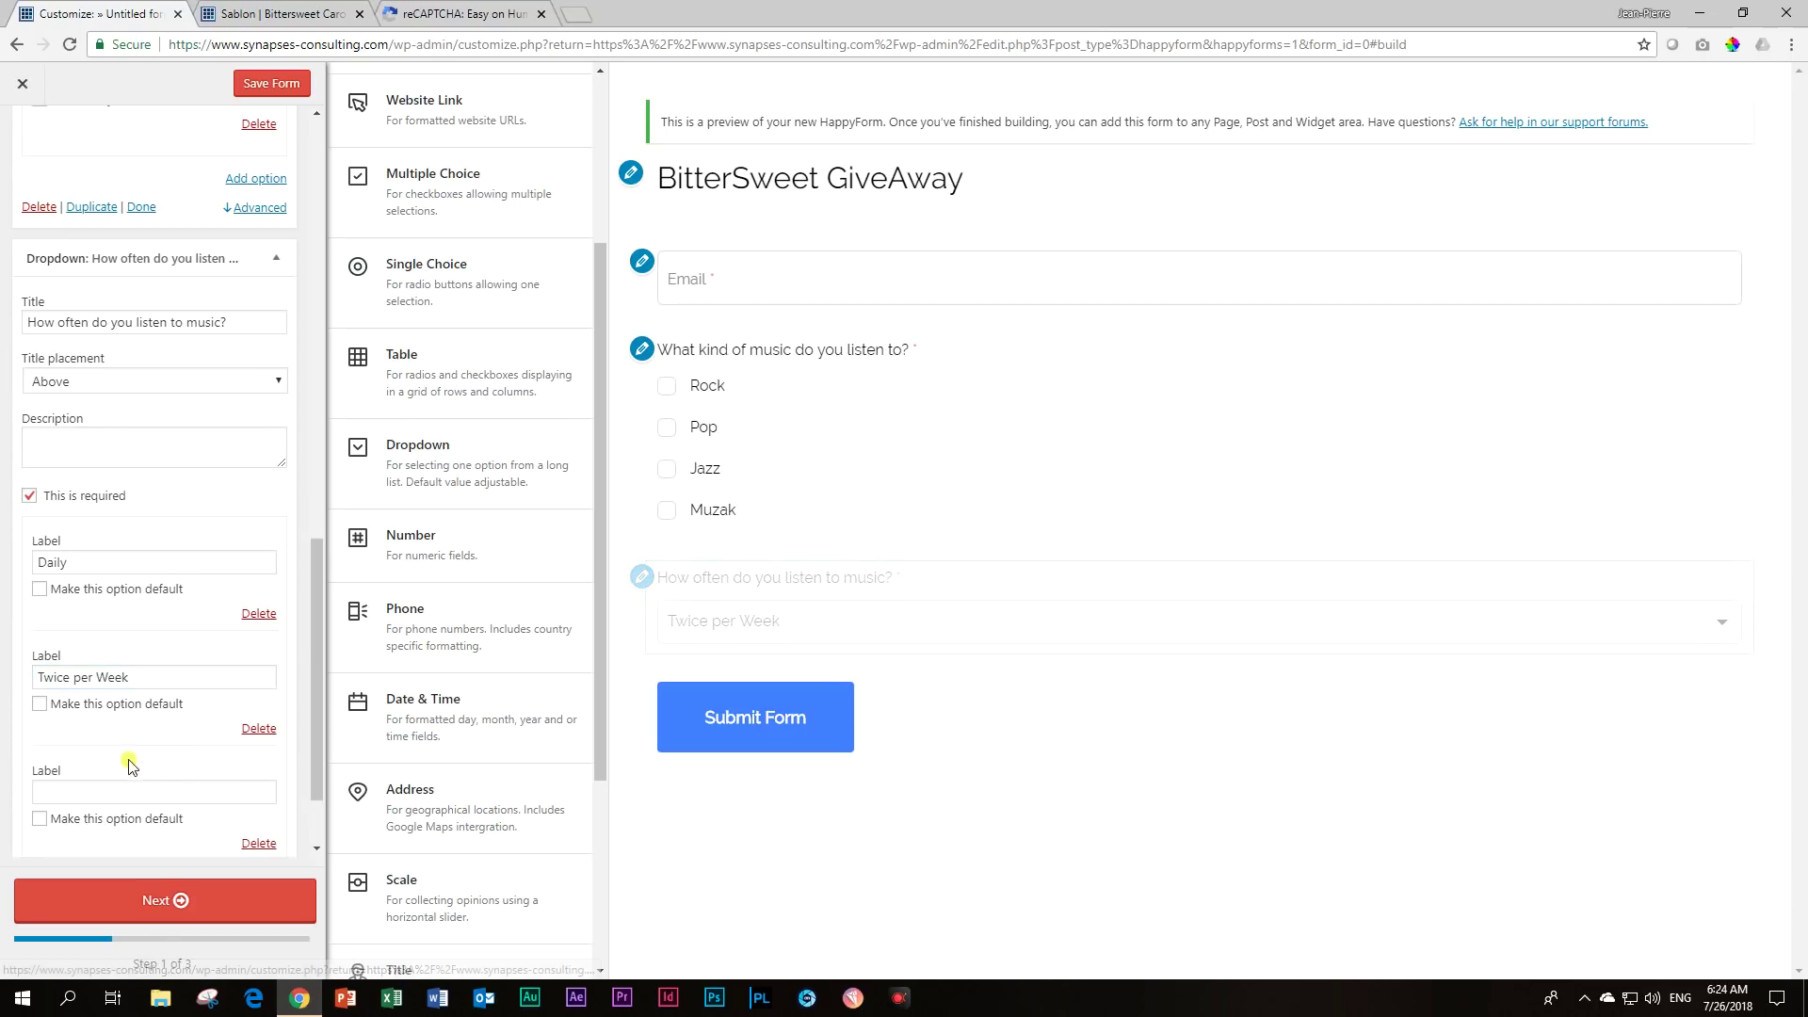
left_click(113, 789)
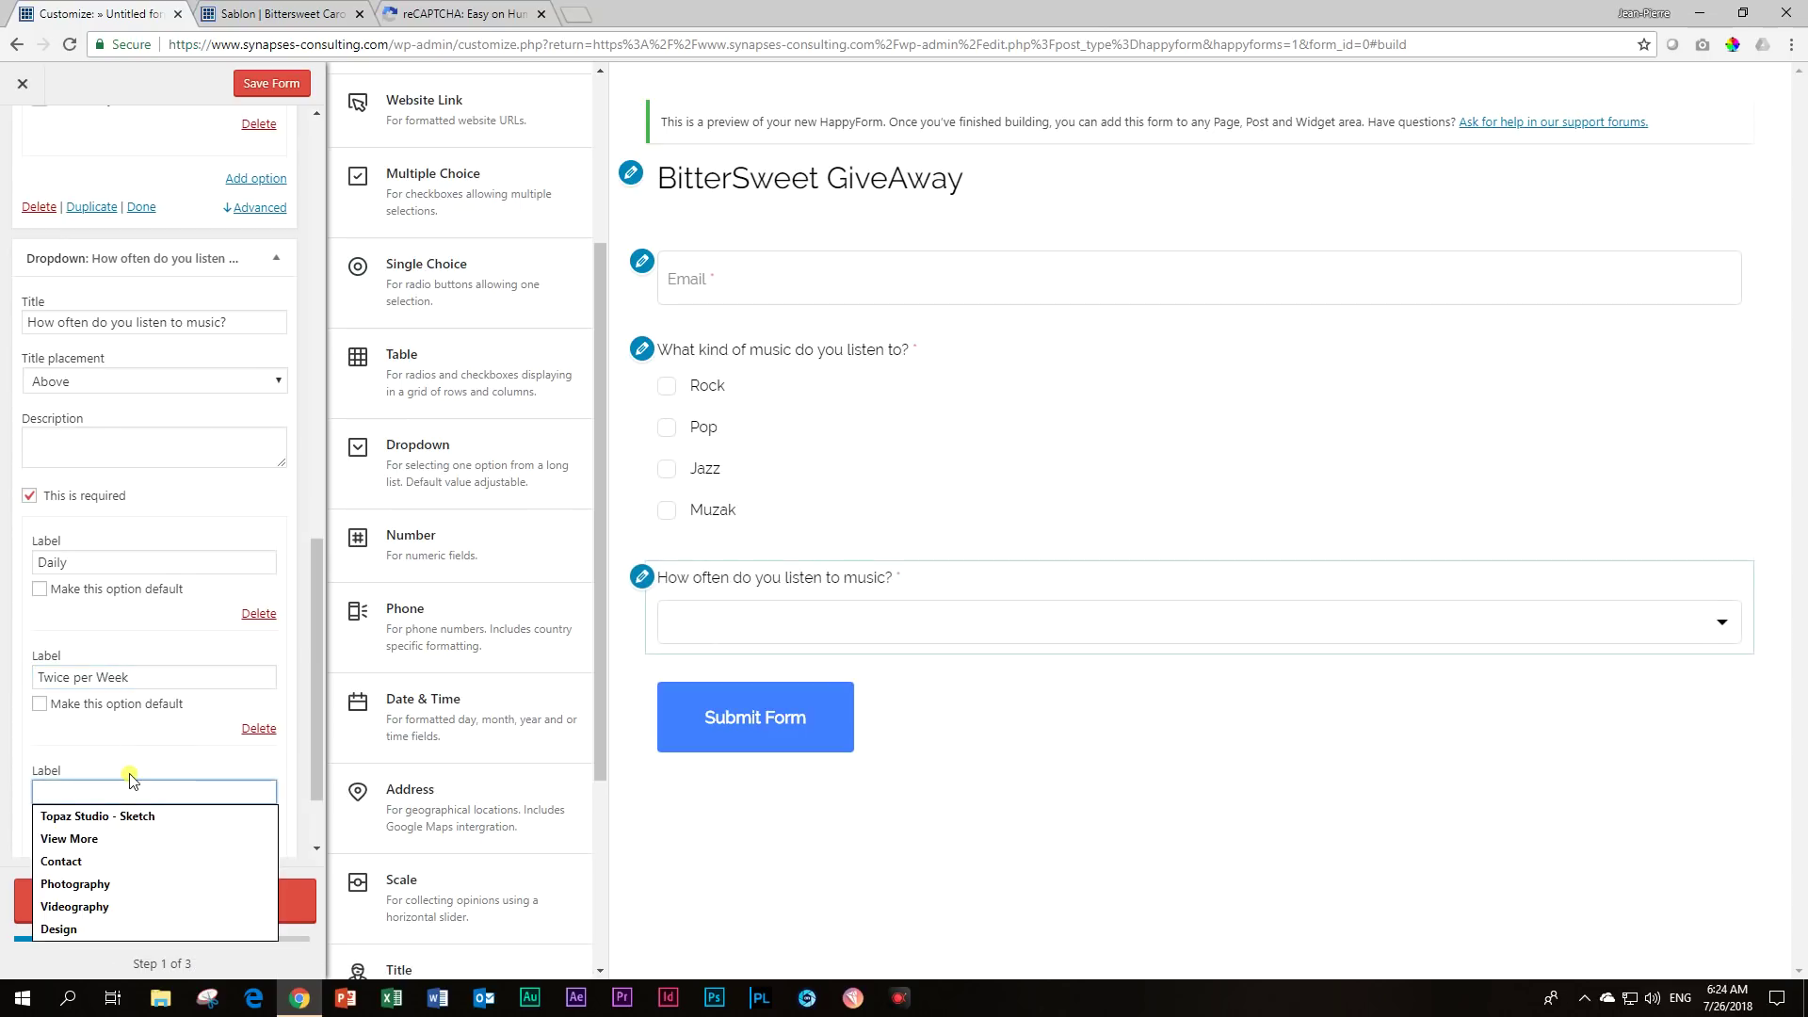
type("Once a Week")
Add the option Once a Month and check the list in the preview.
scroll(137, 776, "down", 2)
left_click(241, 786)
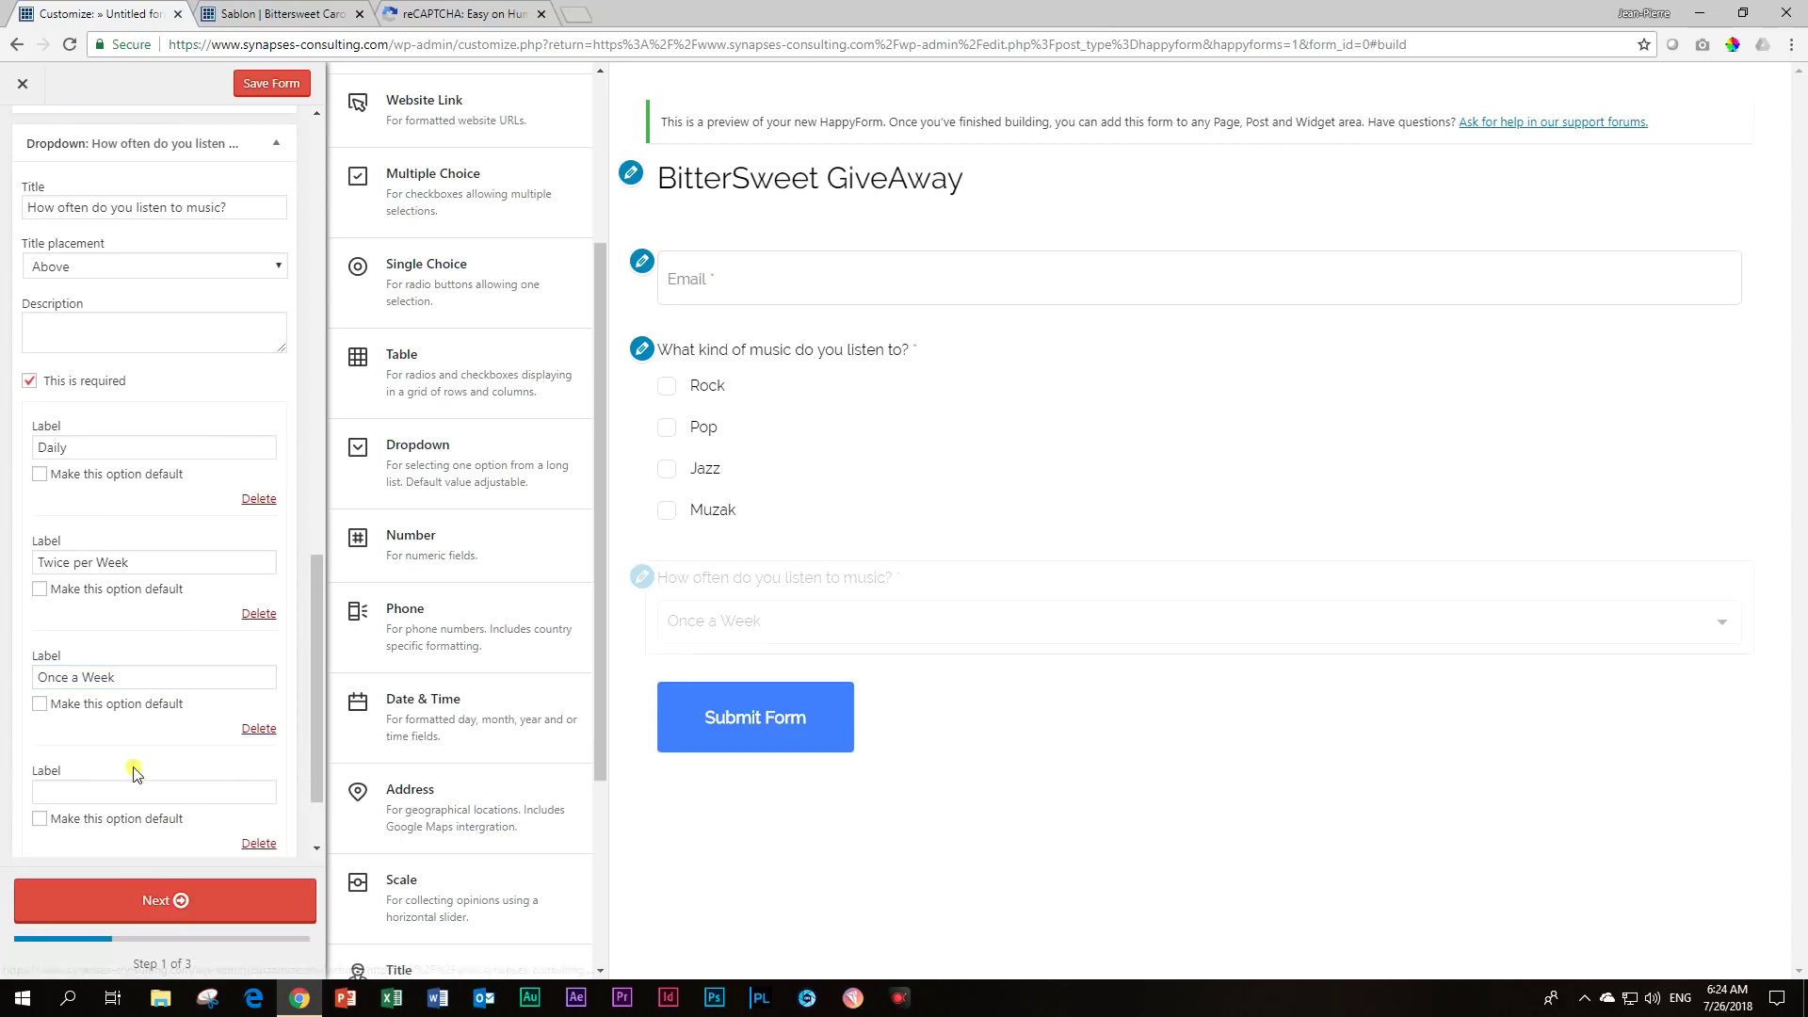
left_click(113, 789)
type("Onc")
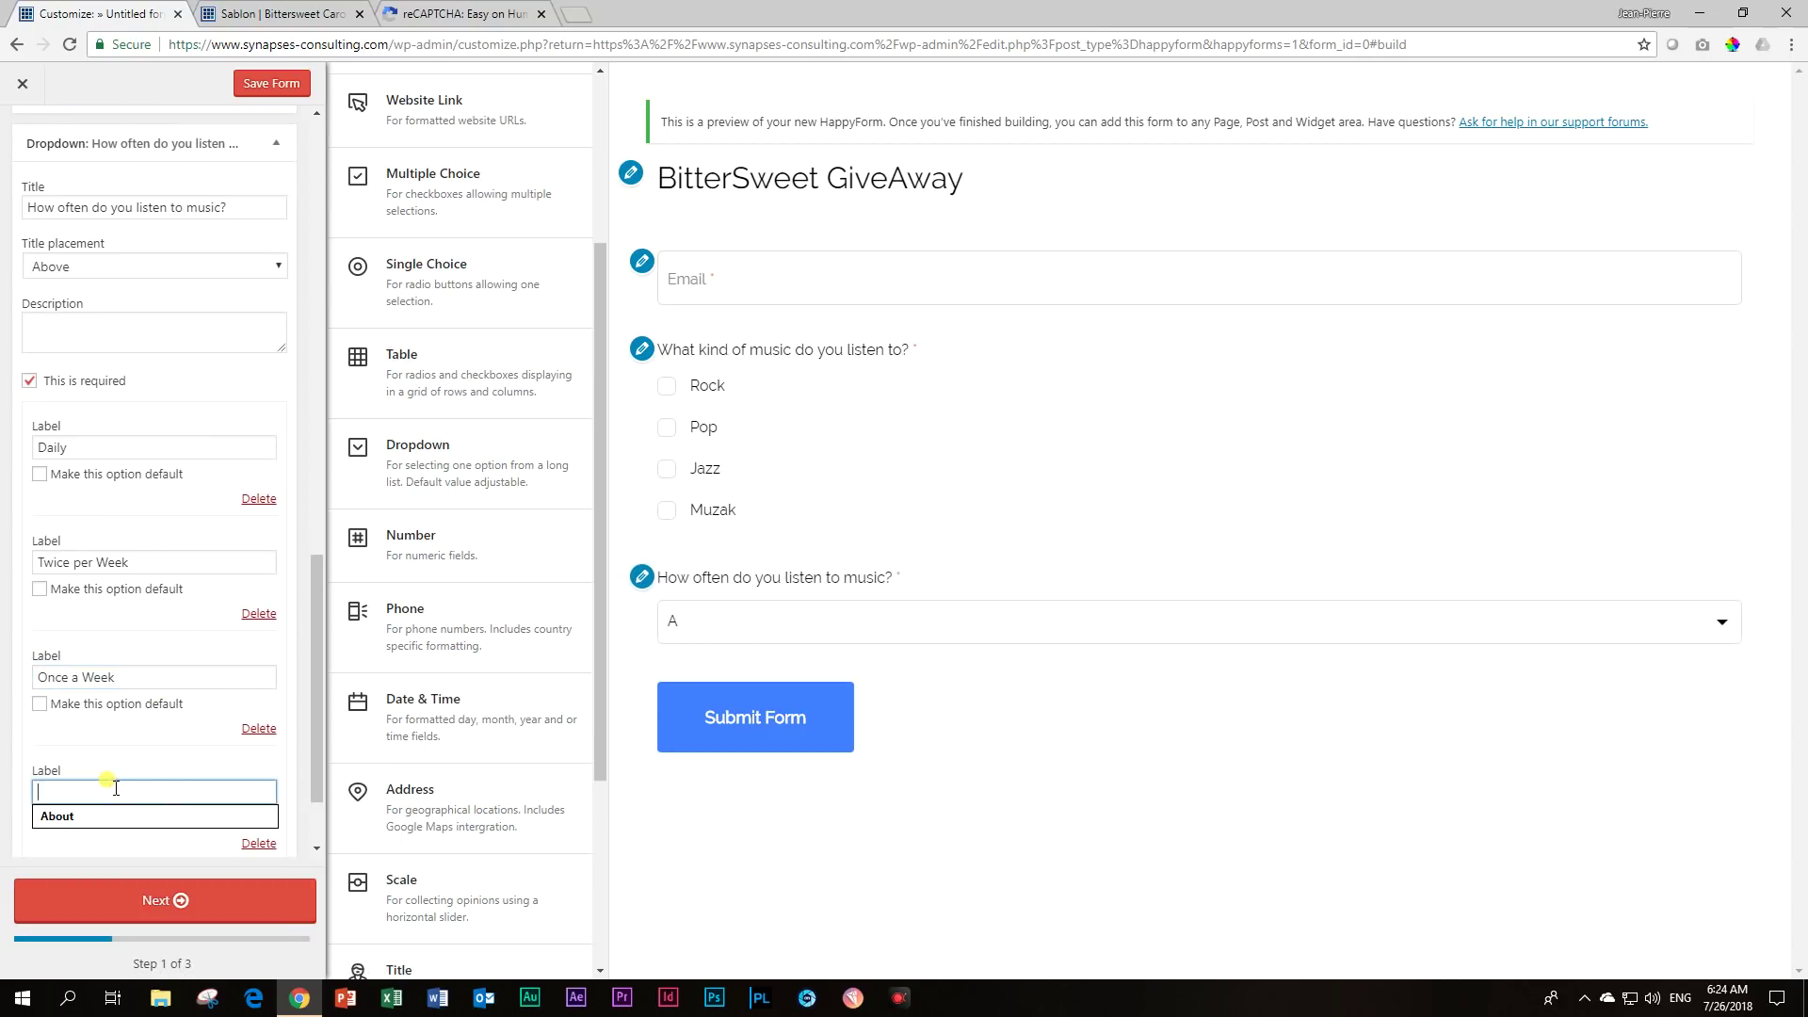
type("e a mo")
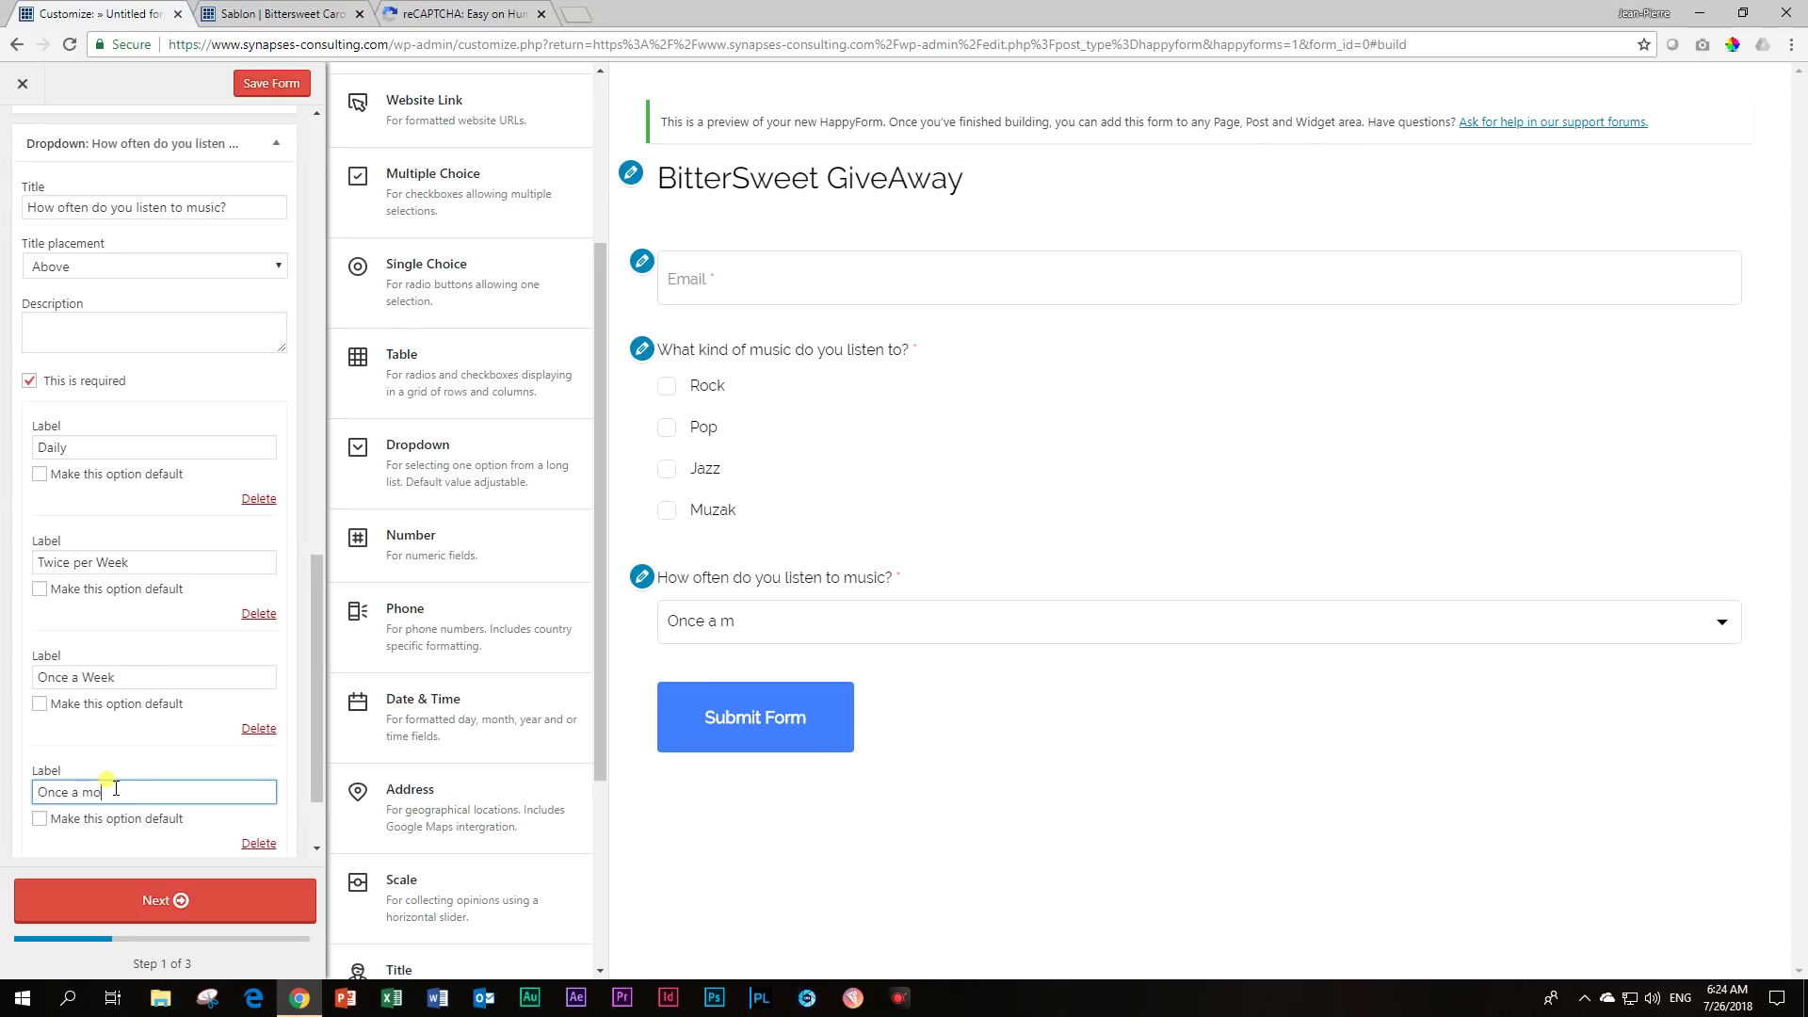
type(" Month")
left_click(171, 759)
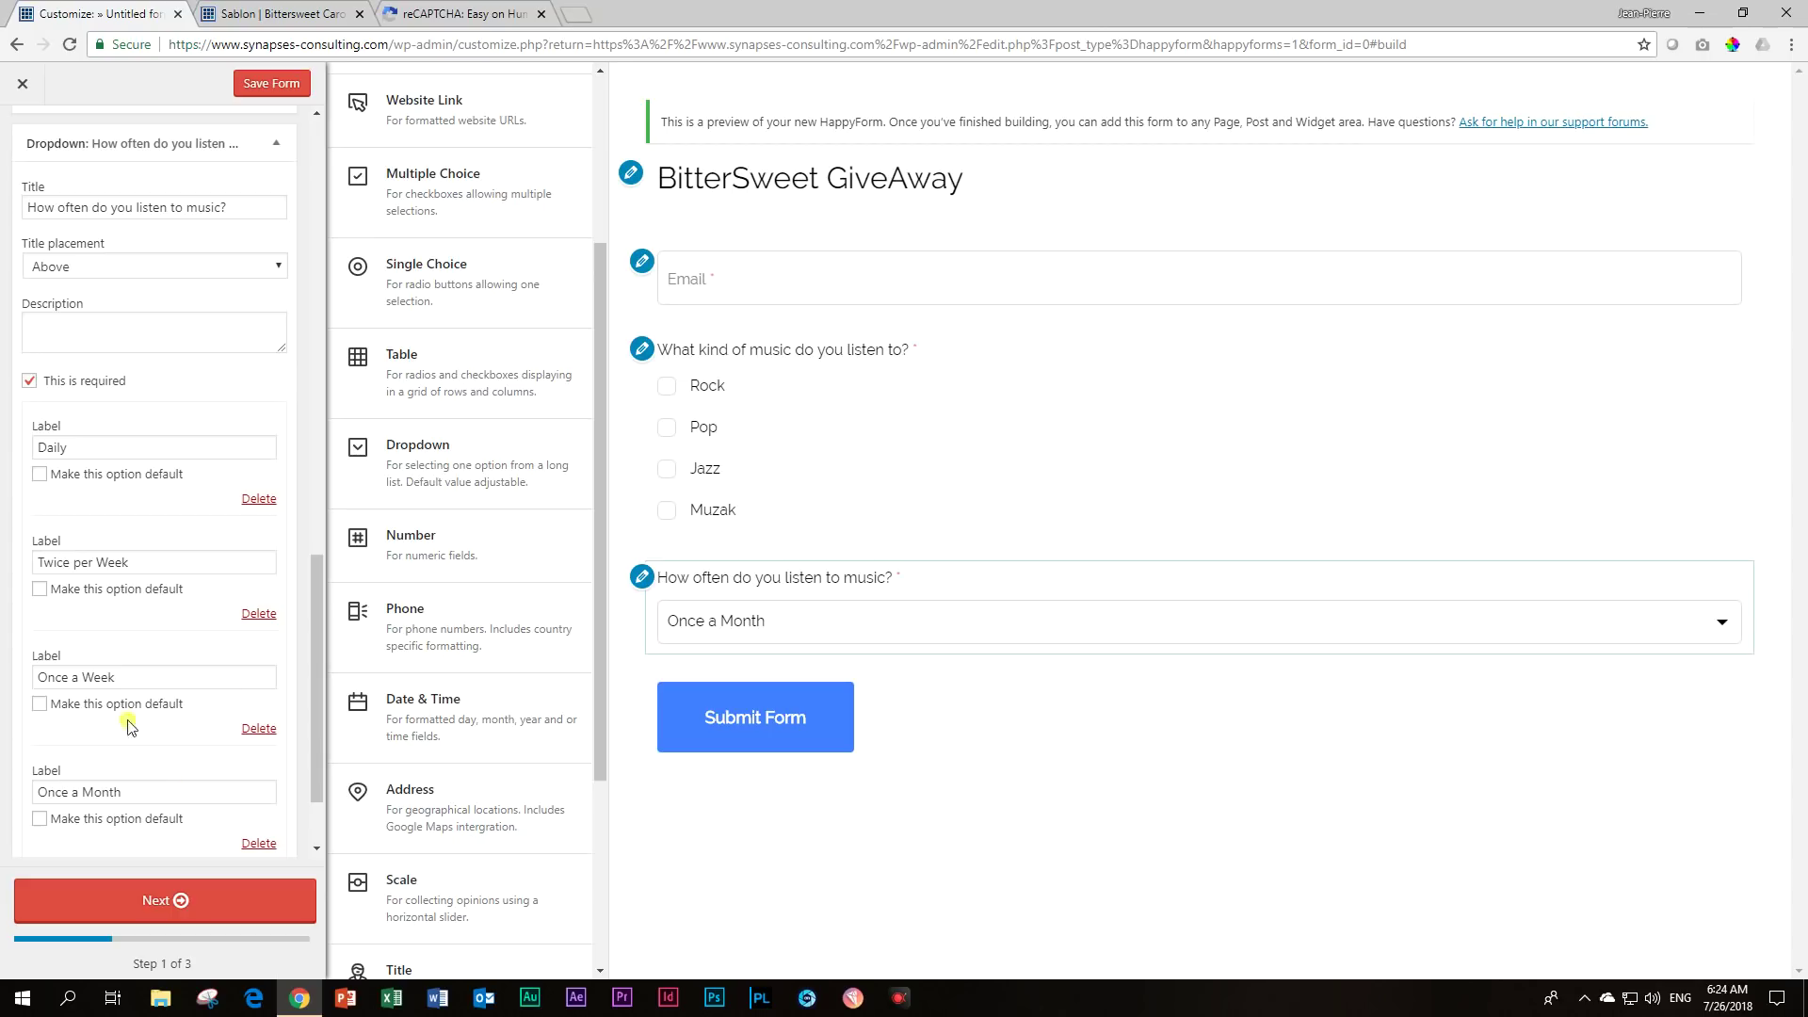
left_click(1726, 621)
left_click(1726, 621)
left_click(1726, 621)
left_click(1724, 619)
left_click(1724, 619)
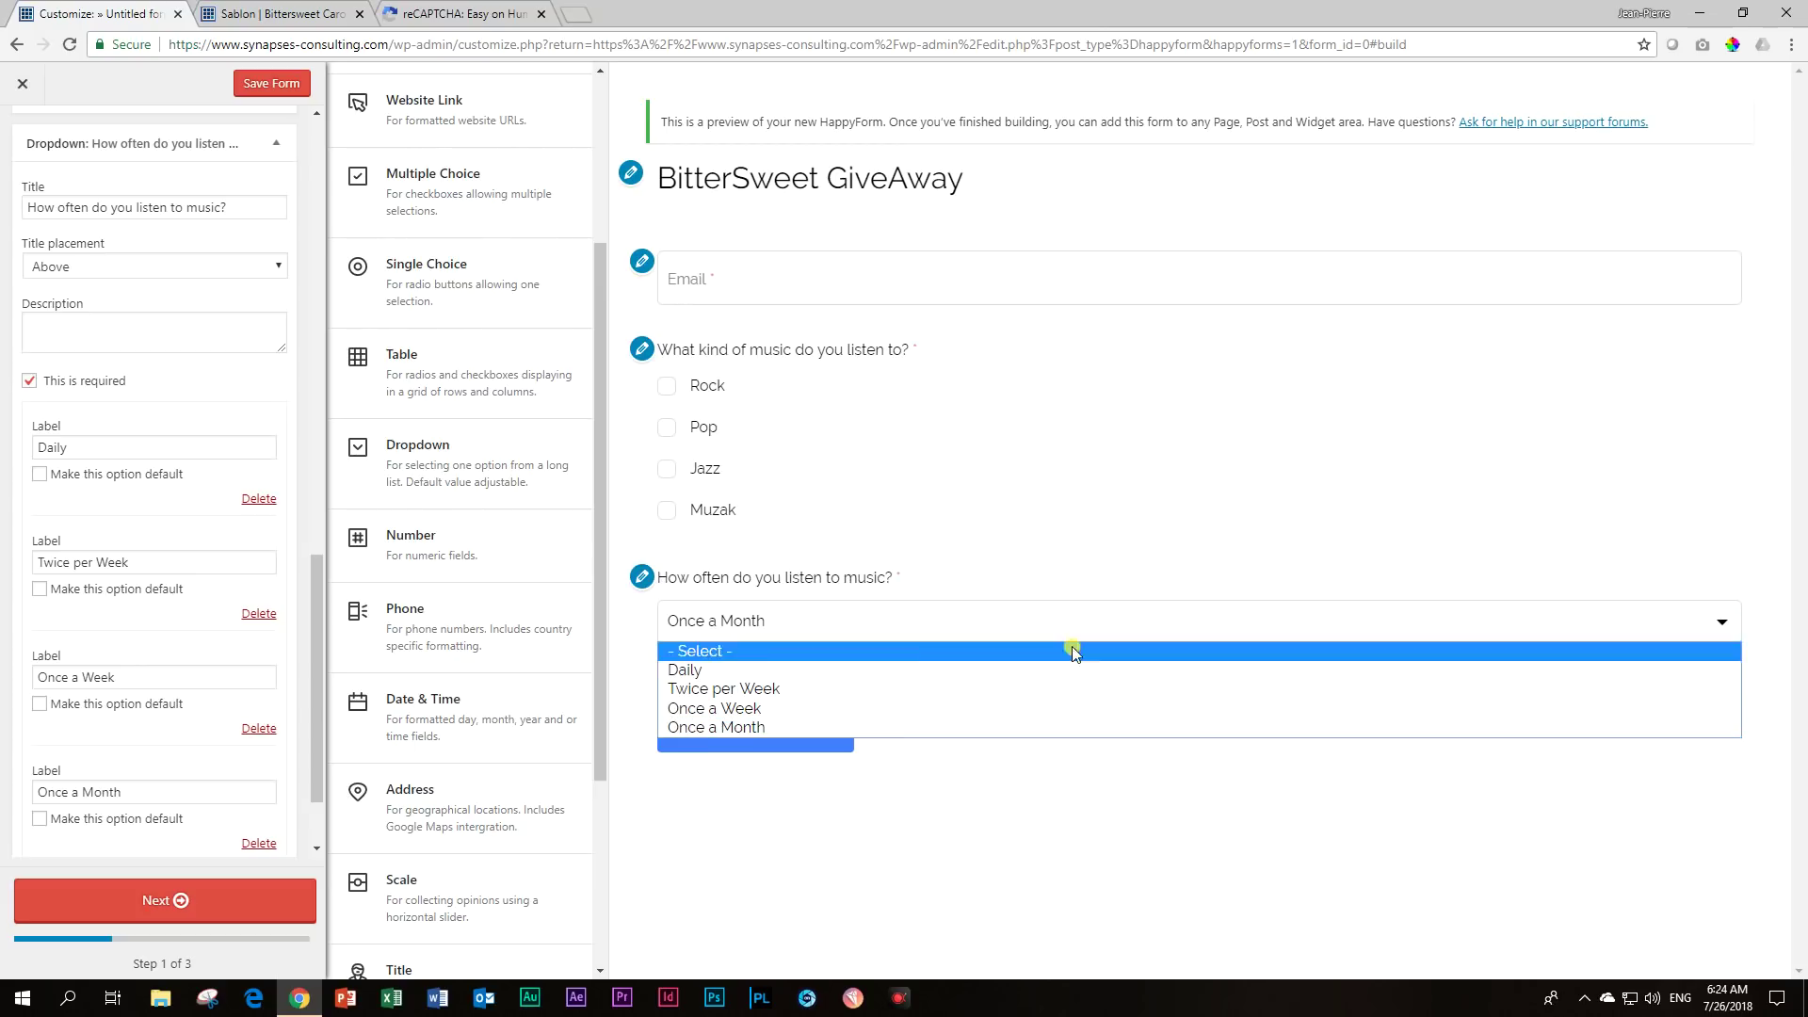
left_click(1127, 504)
left_click(1128, 506)
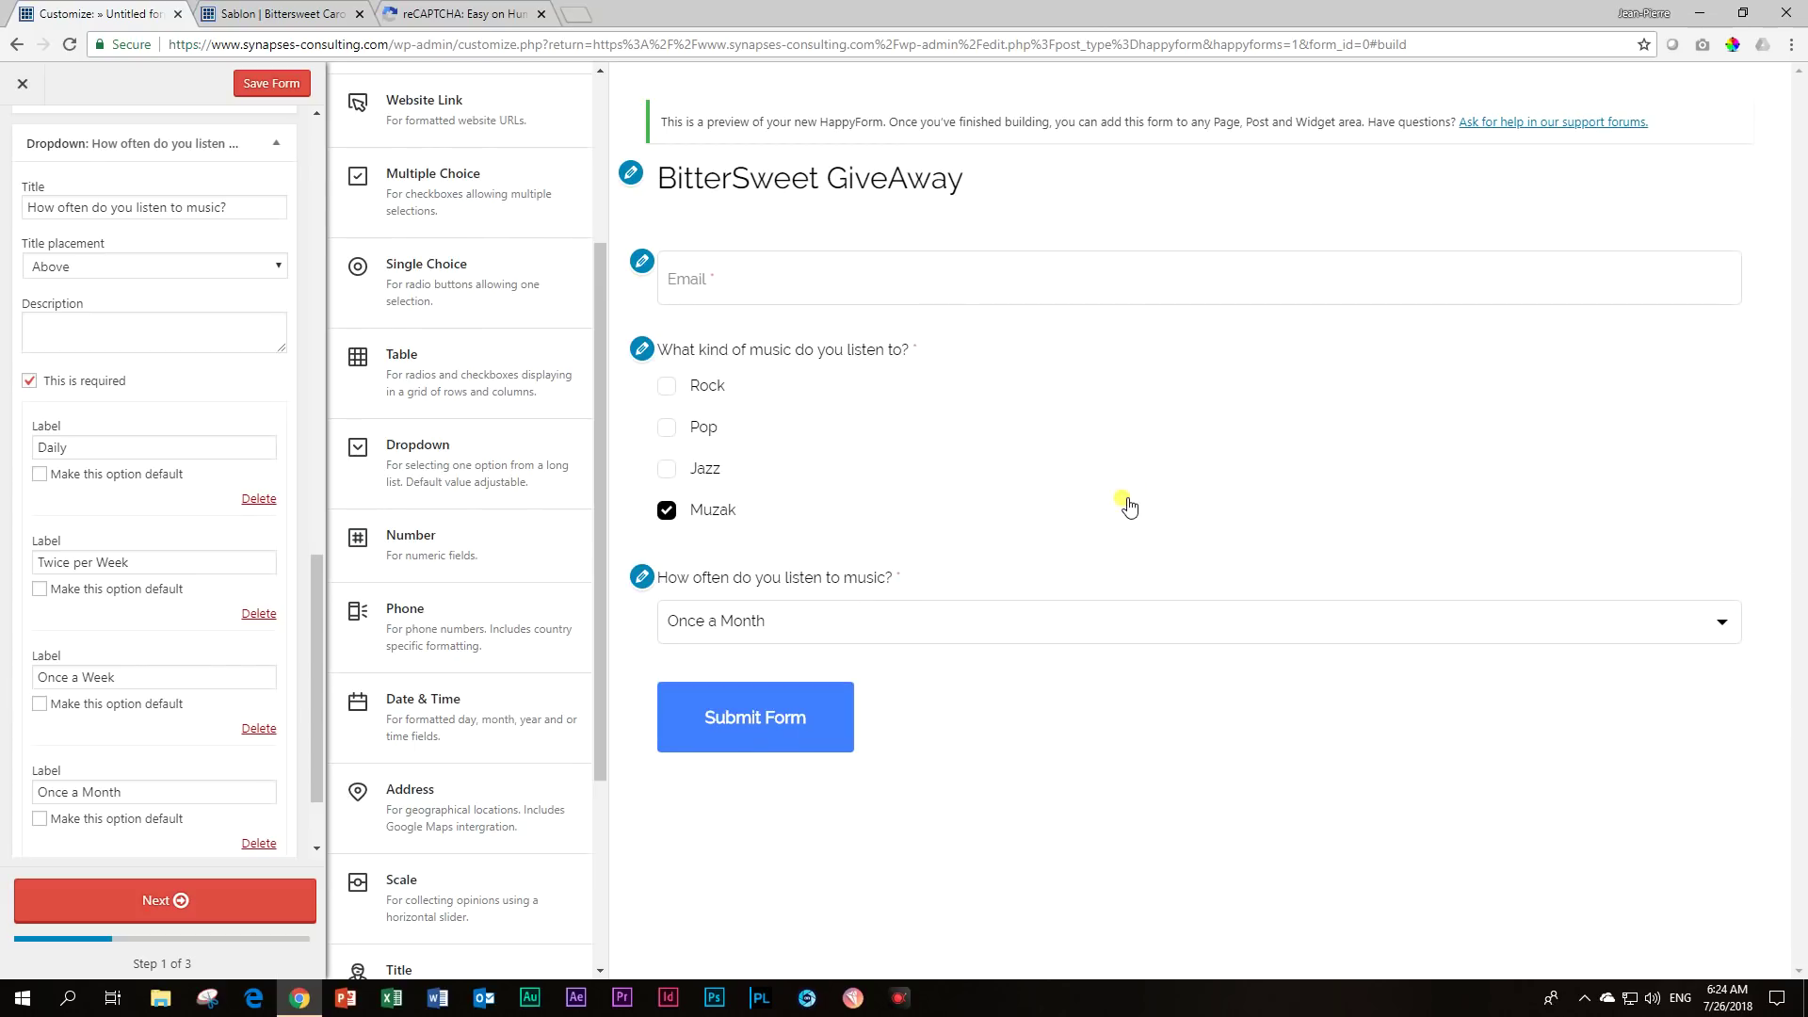
left_click(1706, 624)
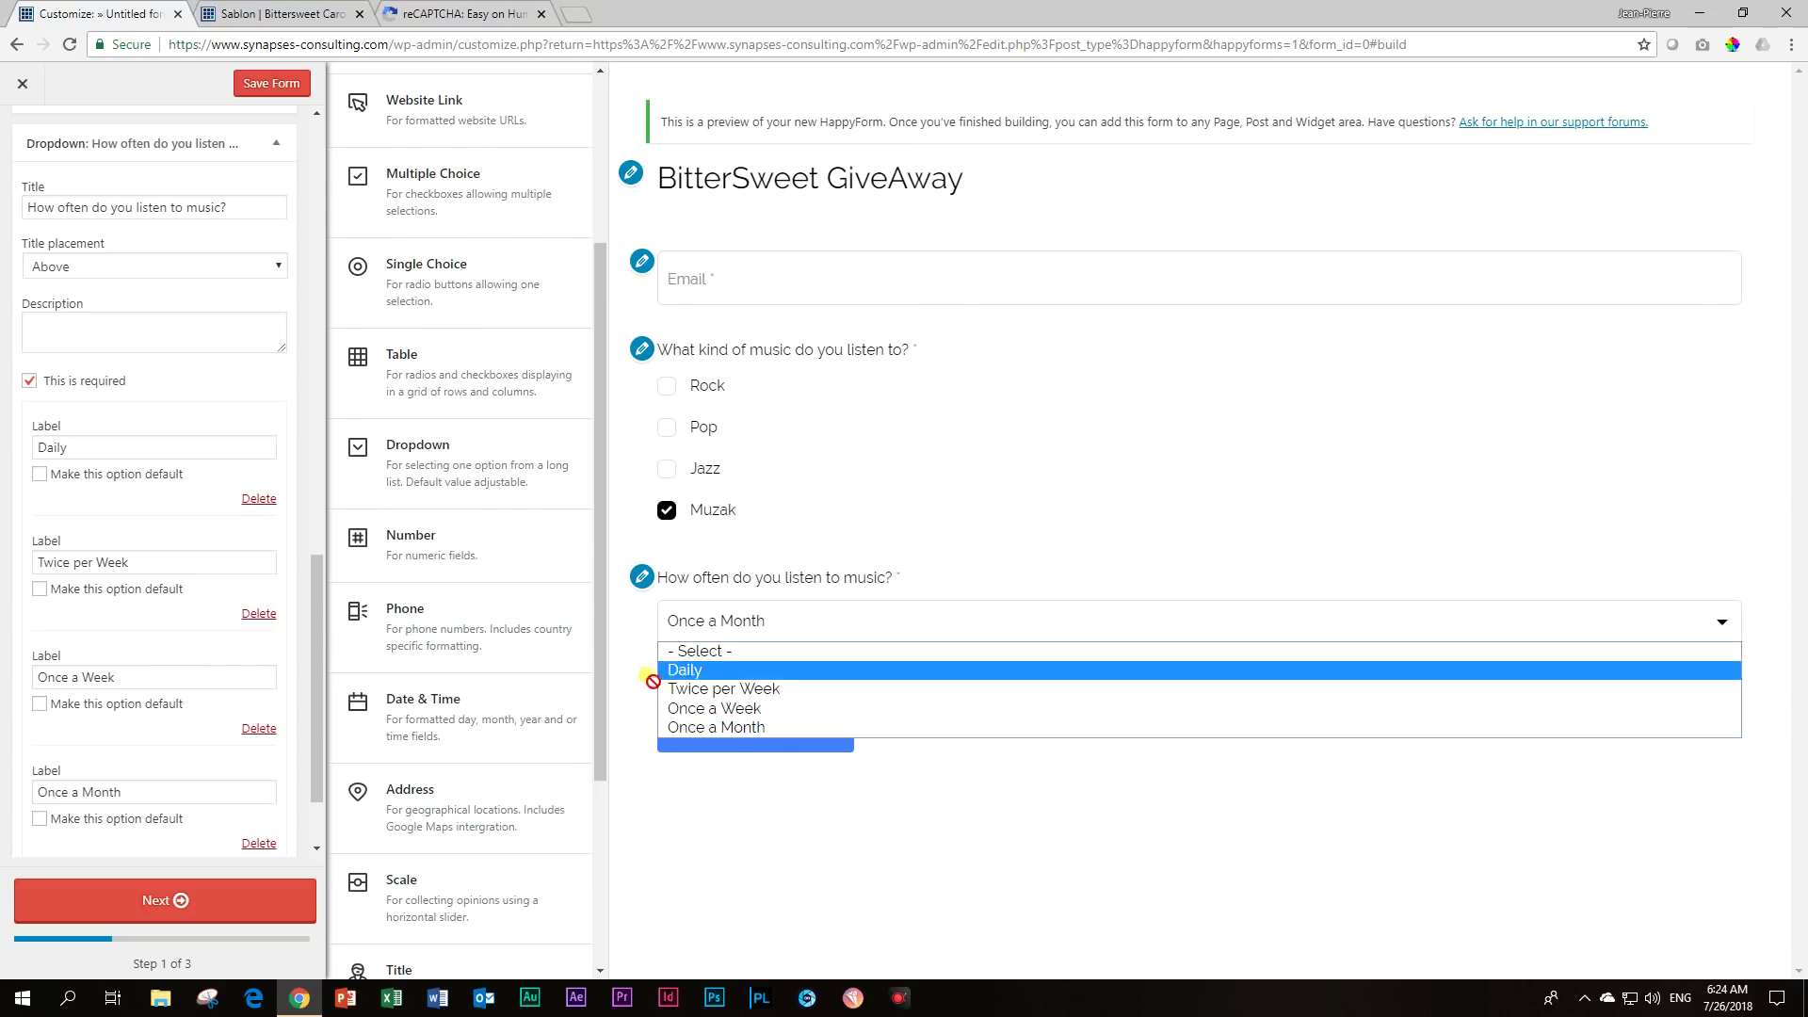
left_click(852, 435)
left_click(667, 427)
left_click(666, 428)
left_click(667, 509)
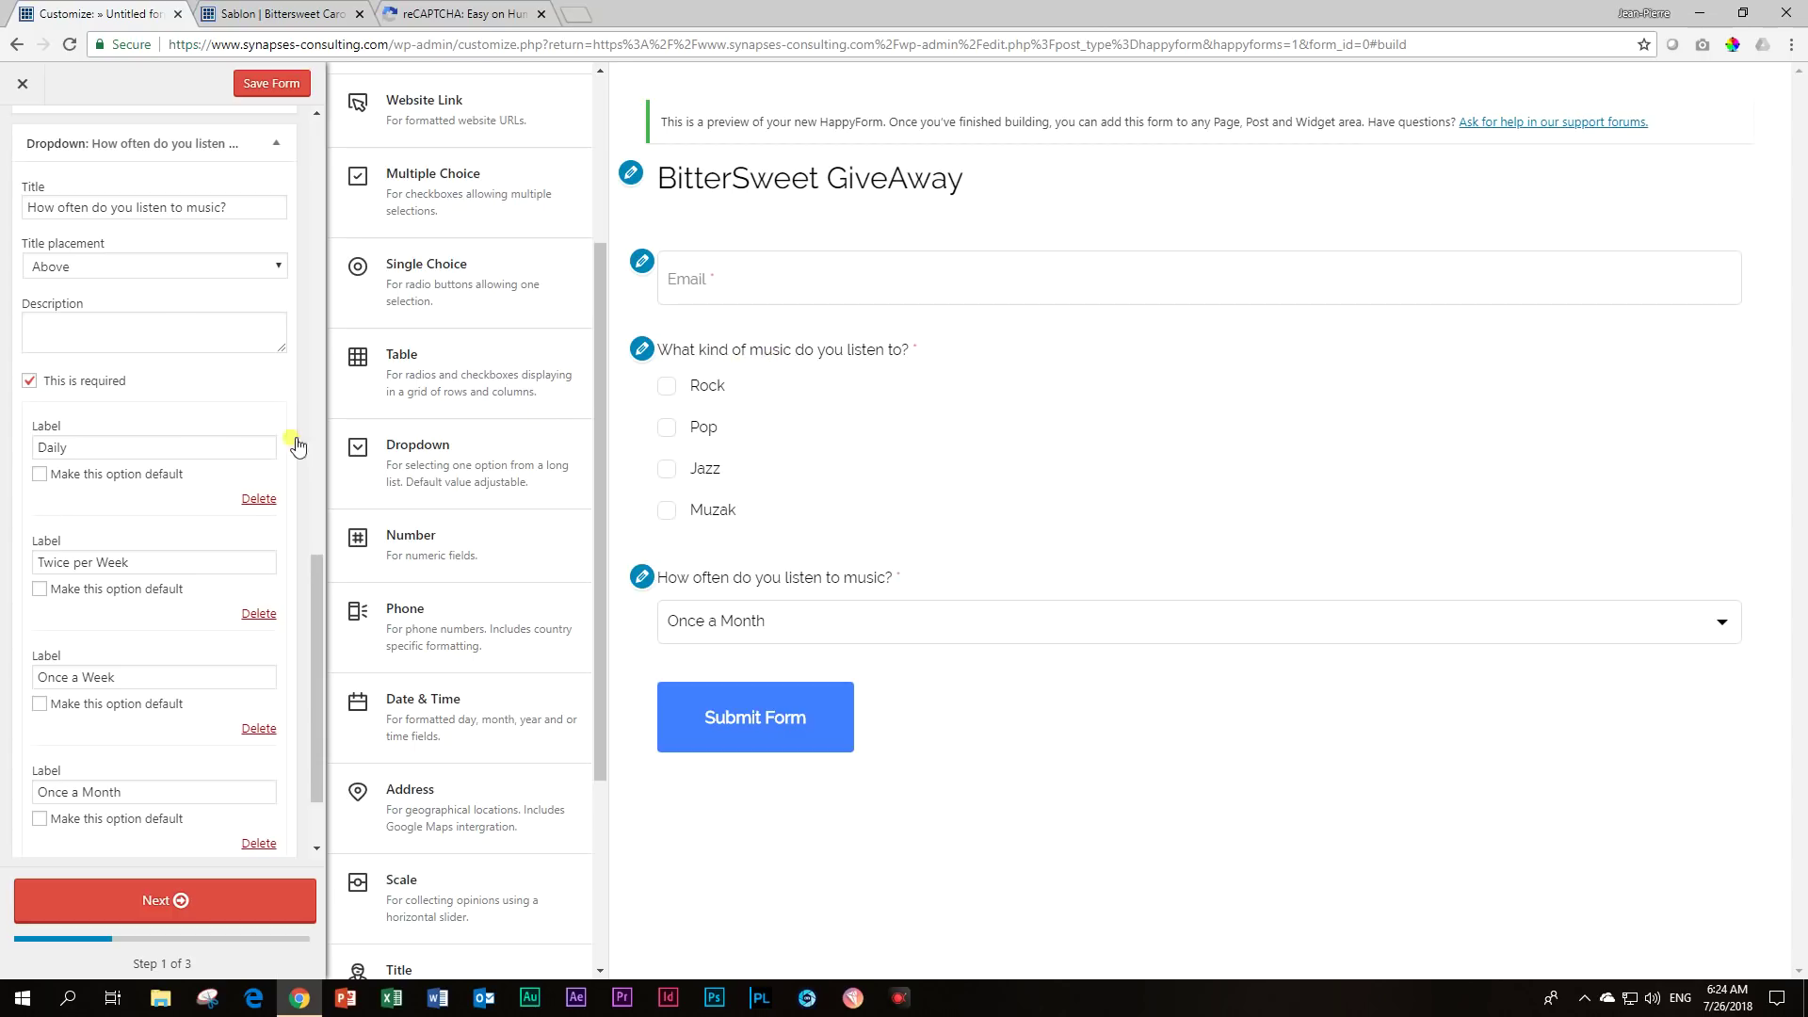
Collapse all field rows, keep Email first, and reopen the Multiple Choice music question's settings.
scroll(201, 500, "up", 3)
scroll(202, 500, "up", 5)
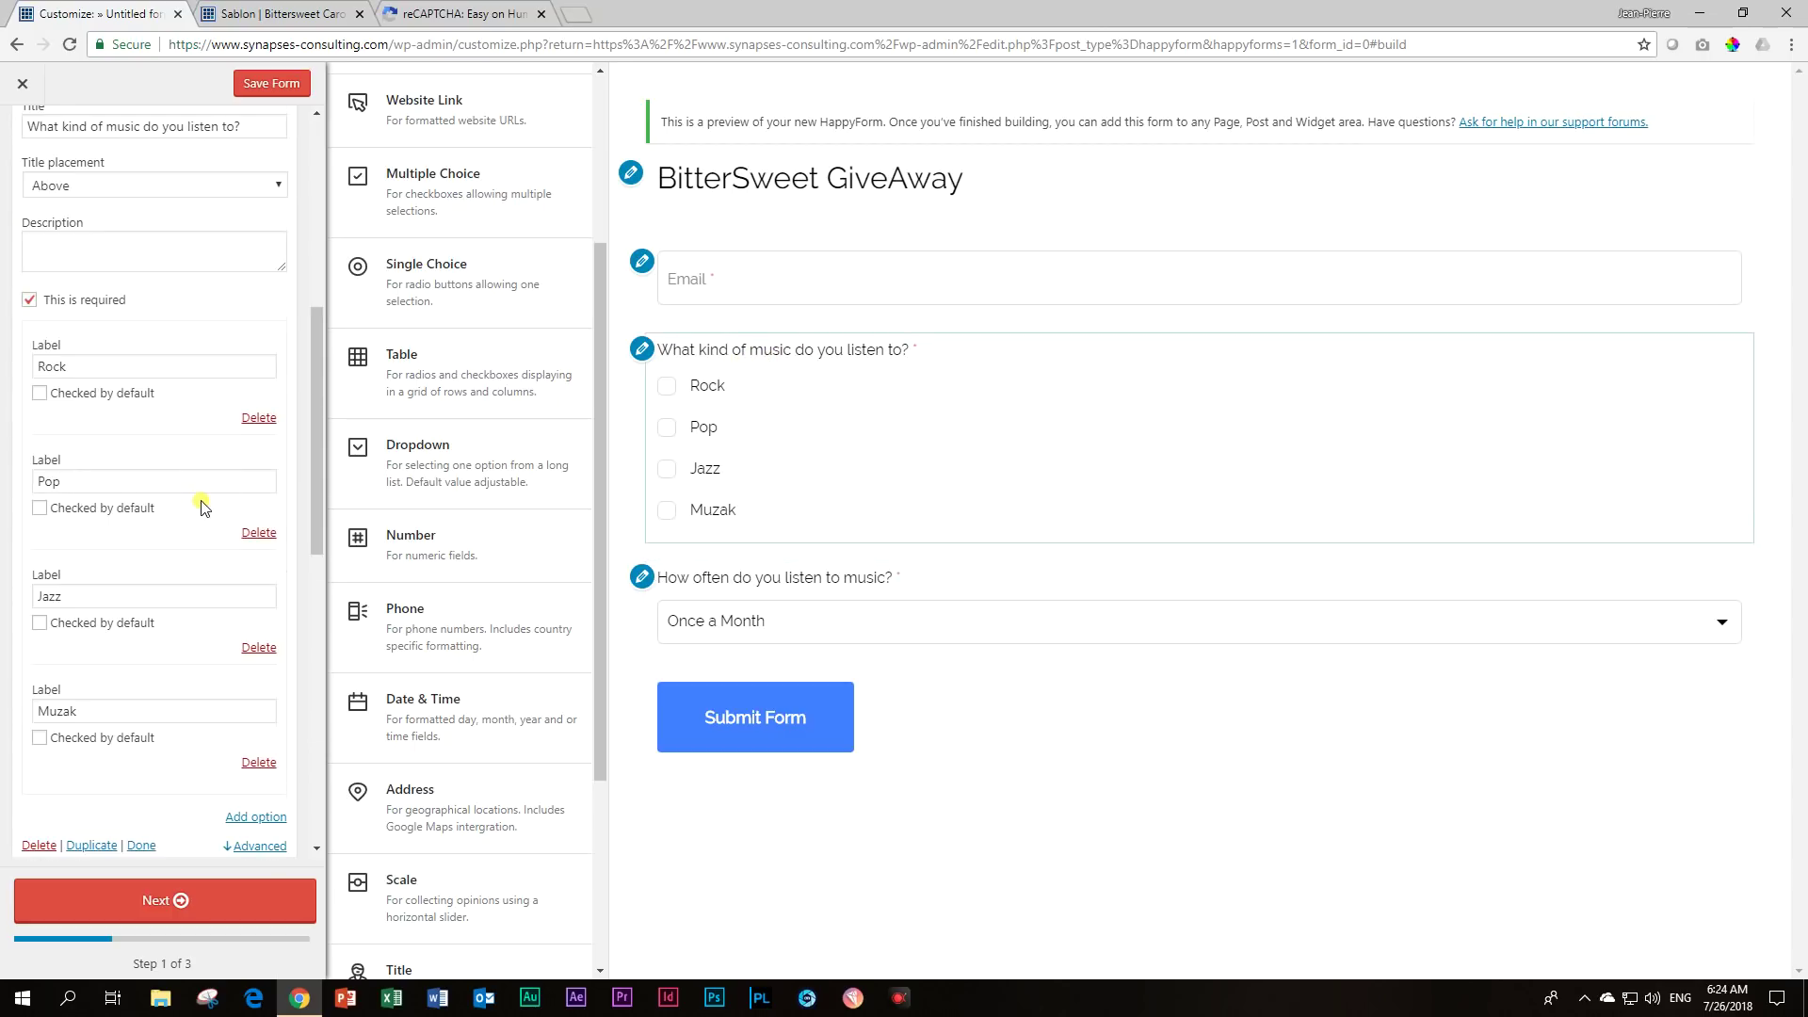
scroll(201, 499, "down", 9)
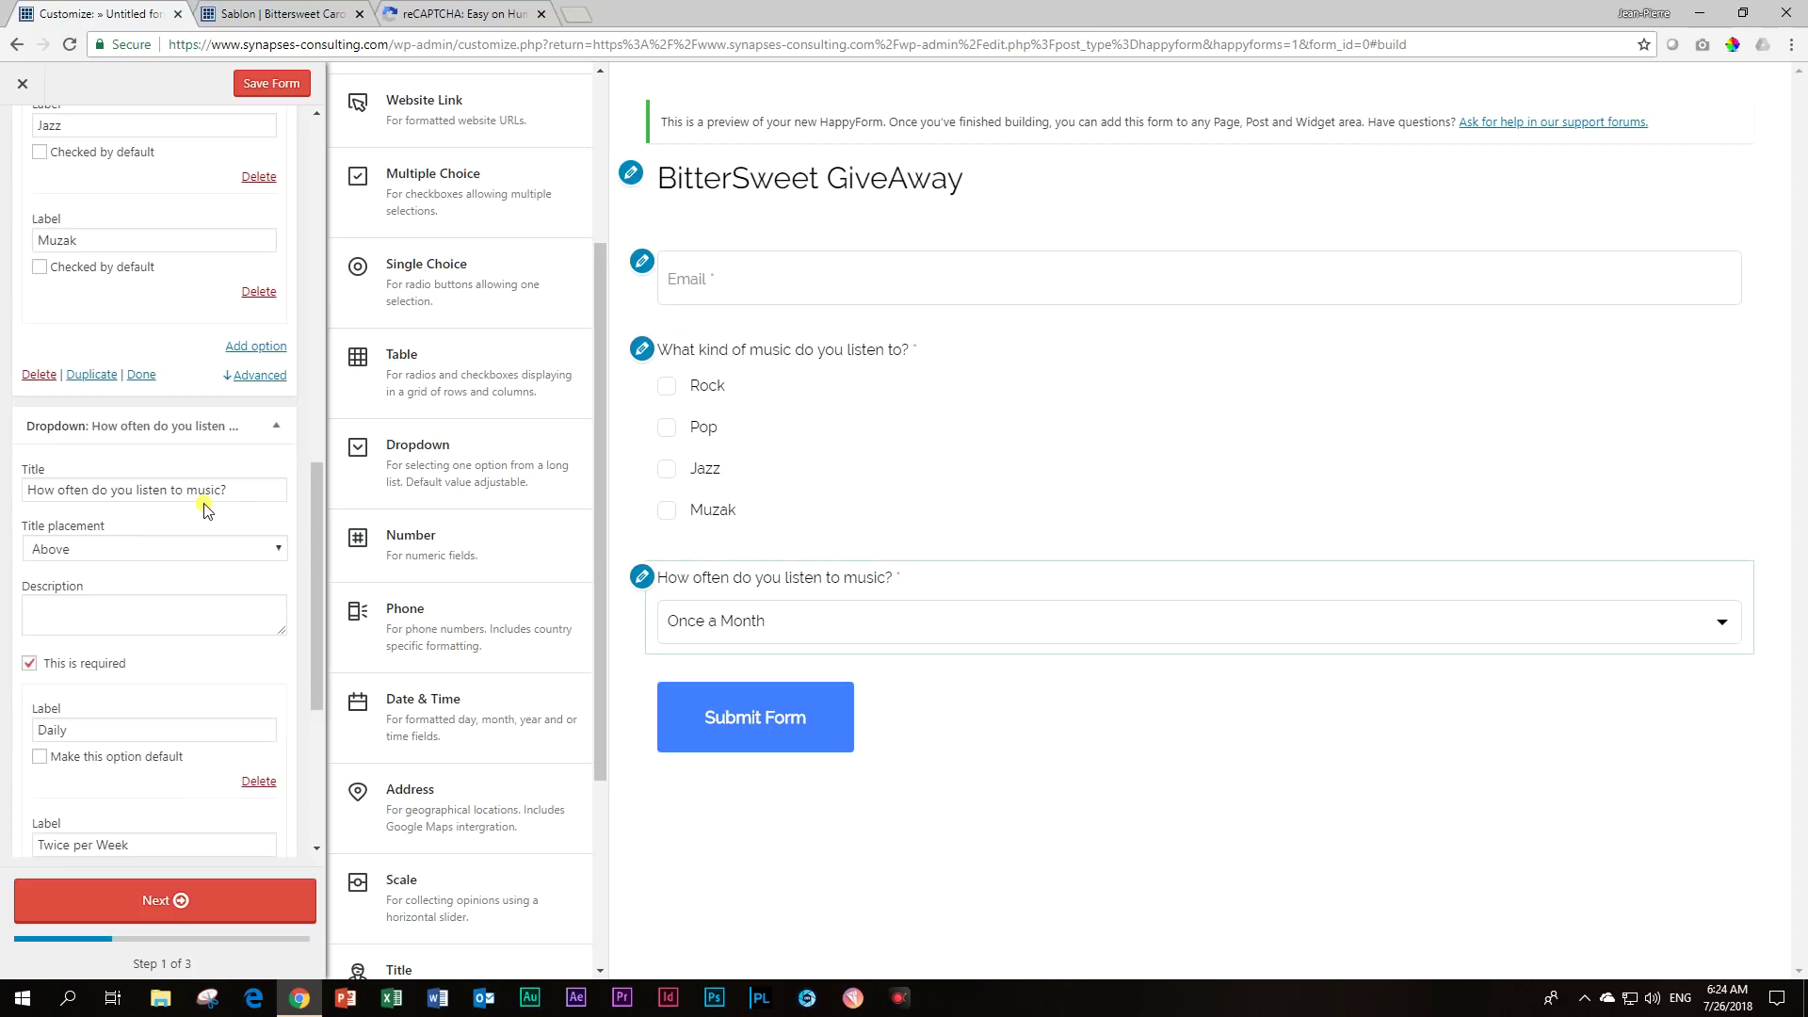
scroll(206, 511, "up", 15)
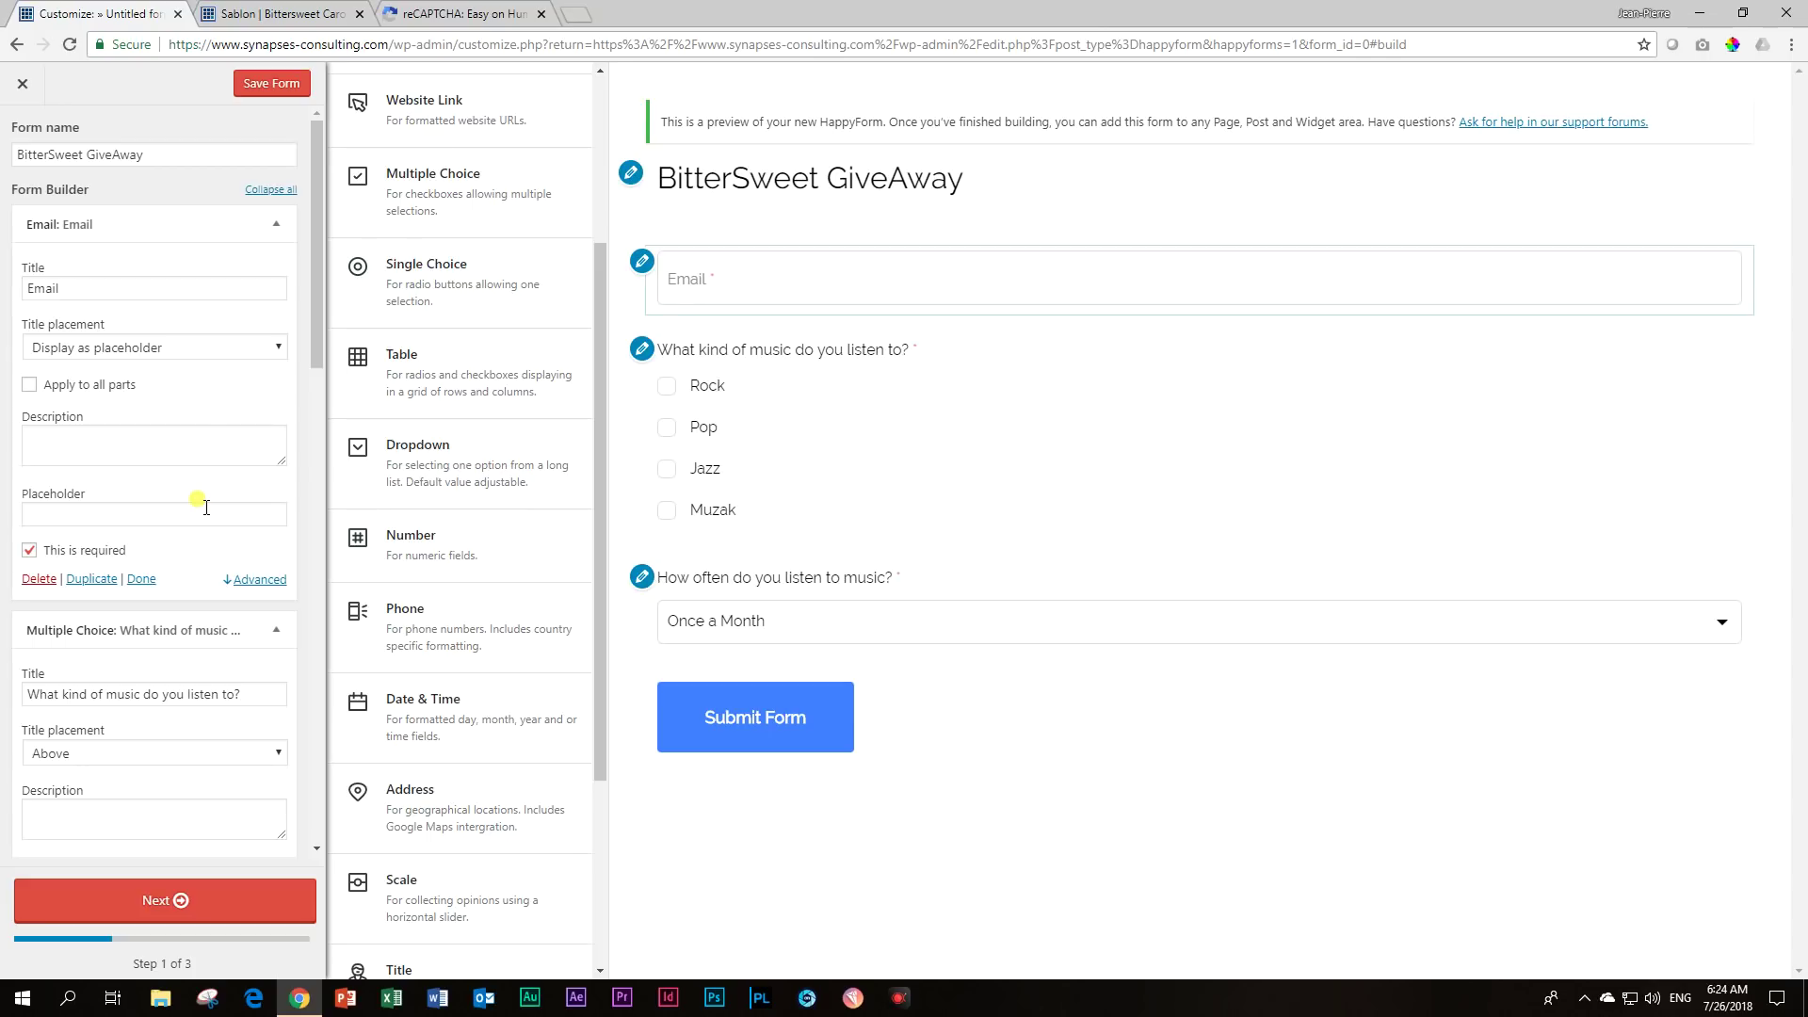
scroll(206, 507, "down", 2)
scroll(222, 508, "up", 3)
left_click(273, 190)
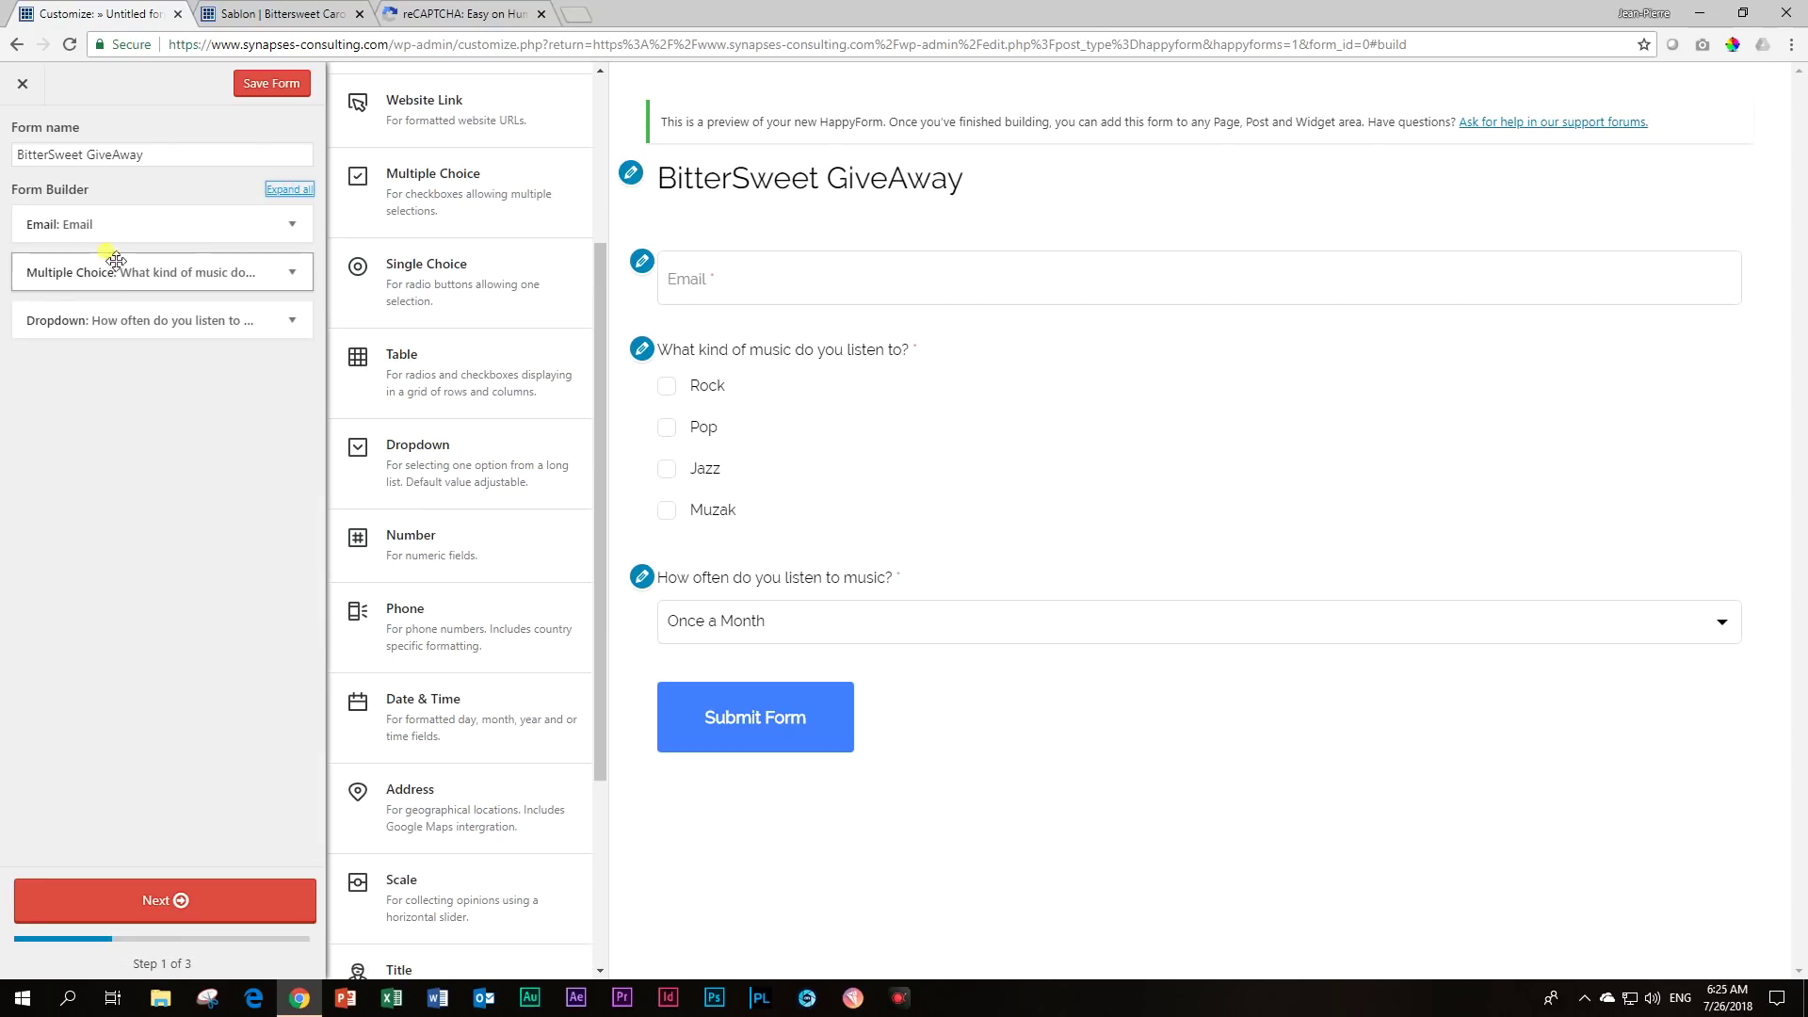
mouse_move(119, 223)
left_mouse_down()
mouse_move(121, 283)
mouse_move(121, 223)
left_mouse_up()
left_click_drag(109, 229, 107, 235)
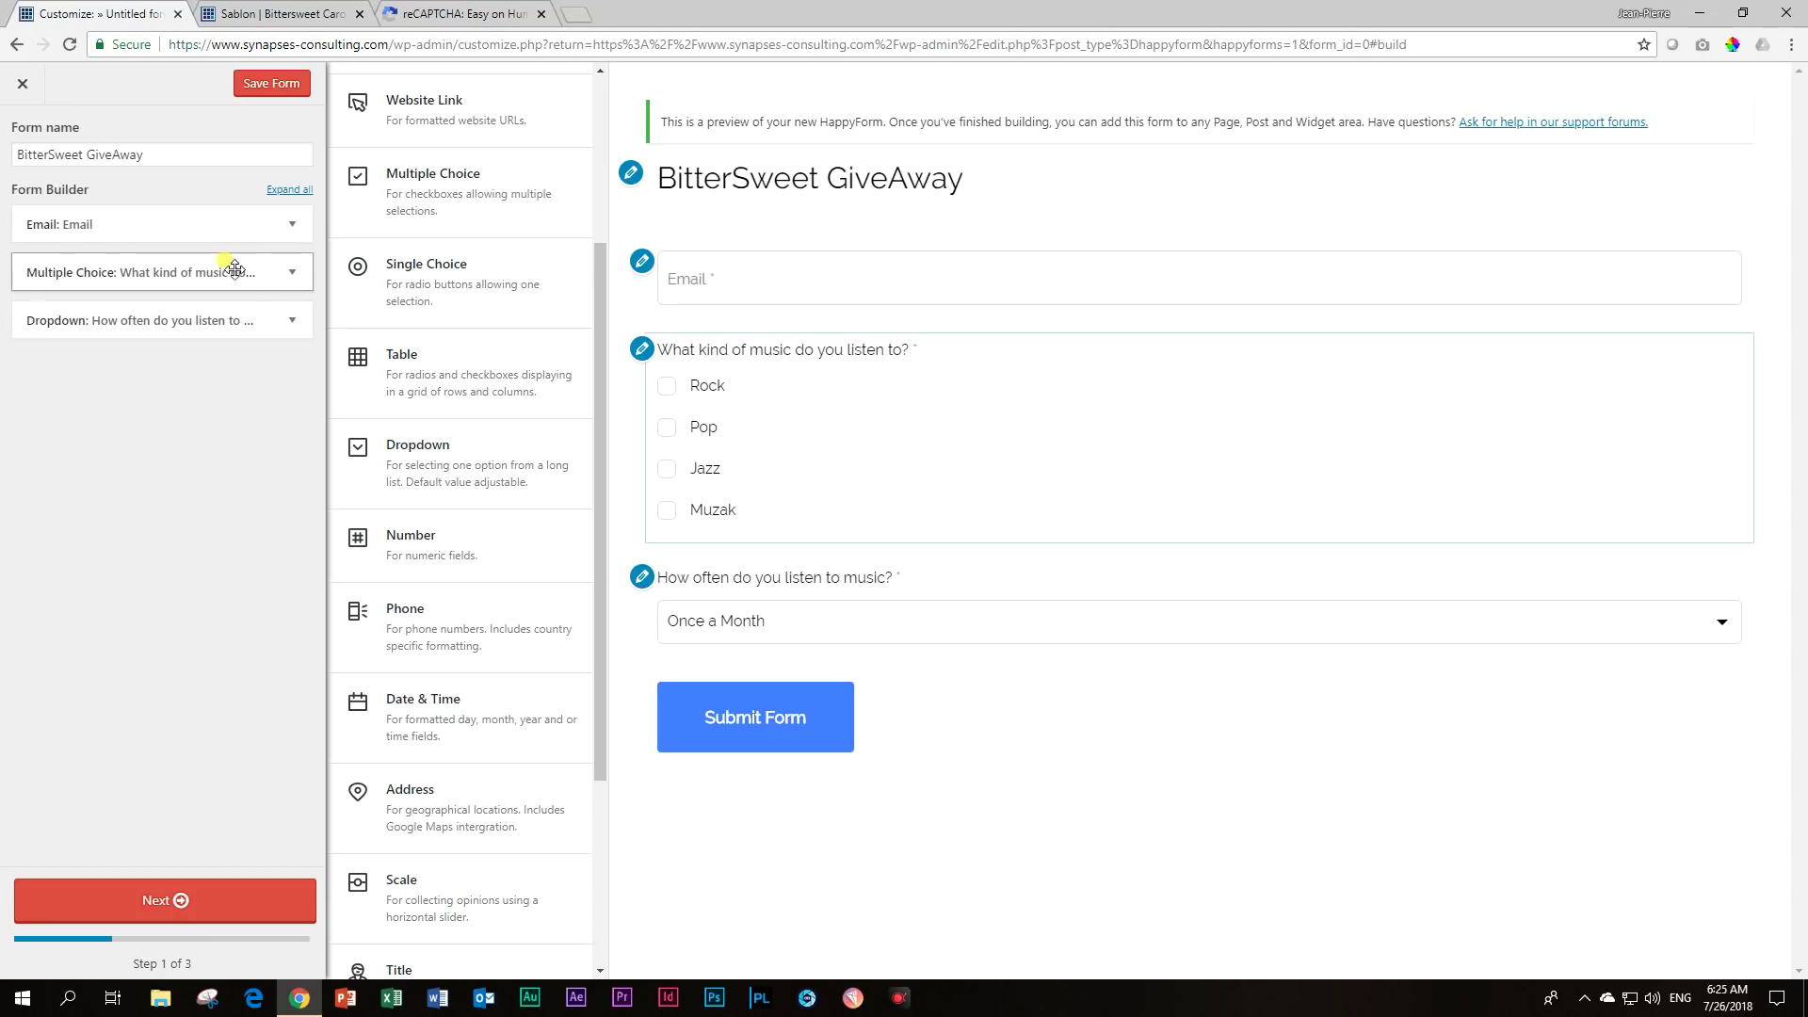
left_click(292, 272)
Lay the music answers out in one row and make the music question half width.
scroll(222, 383, "down", 3)
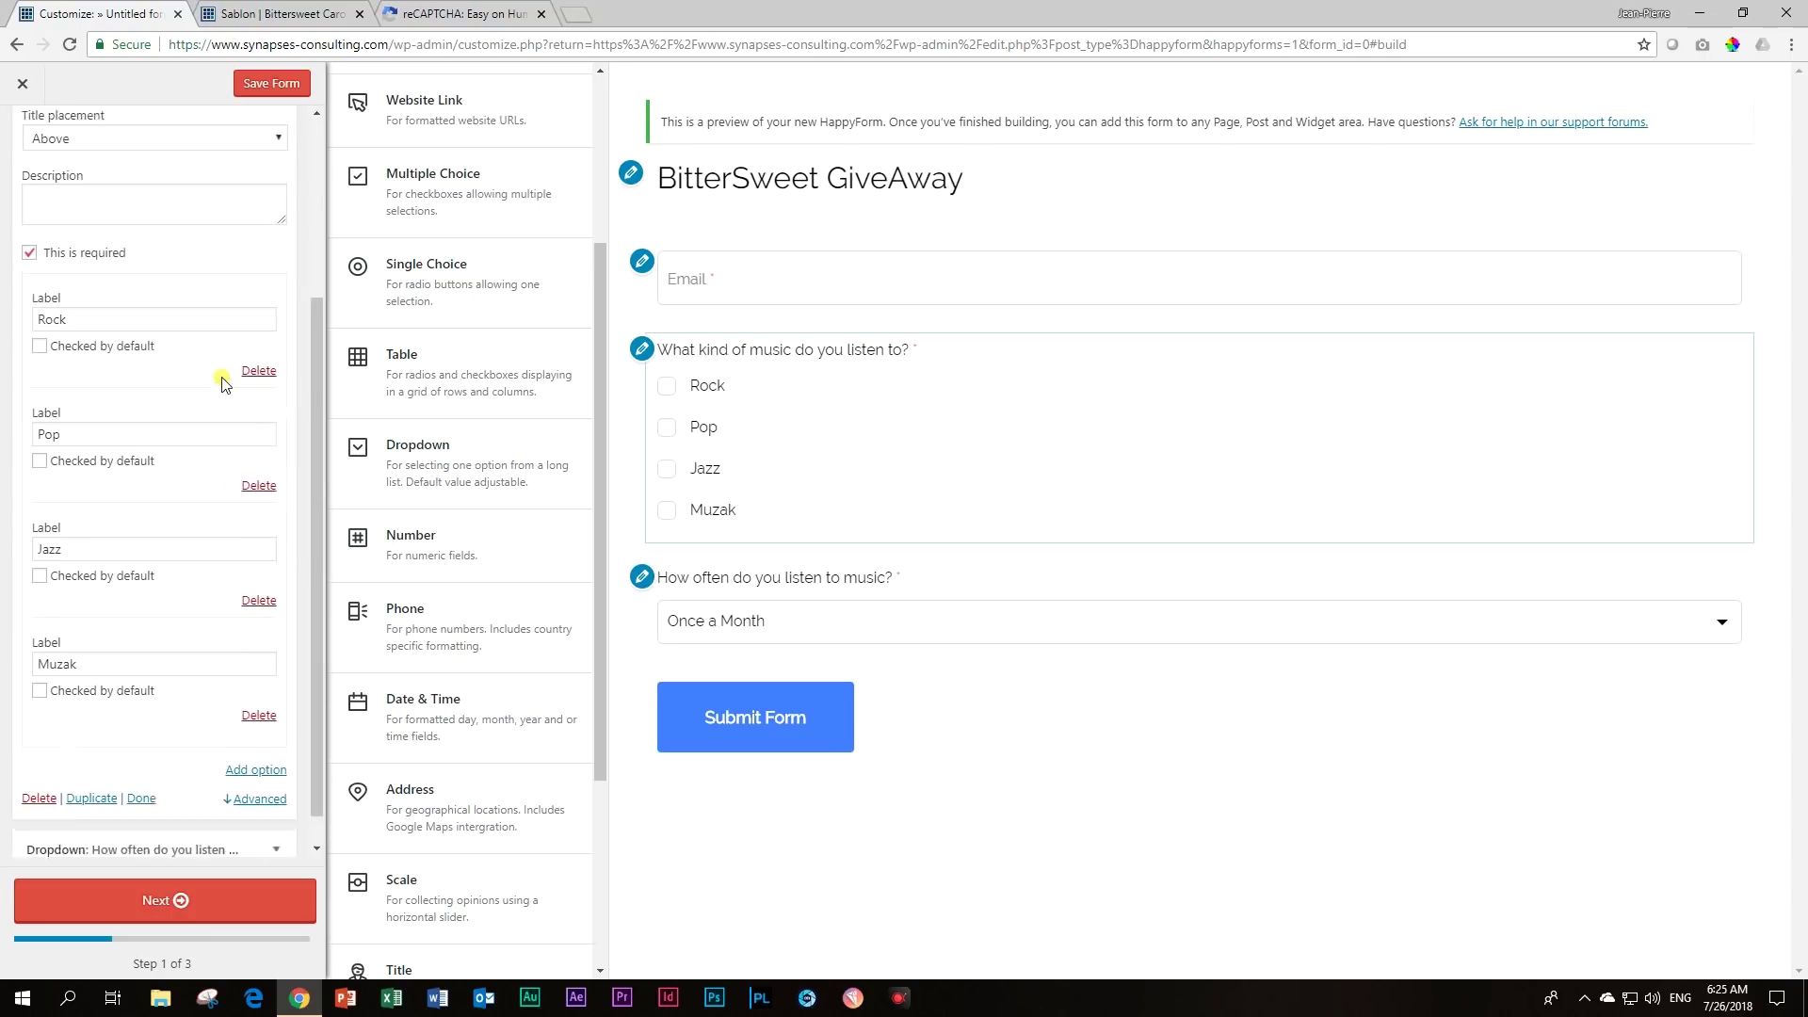
left_click(262, 765)
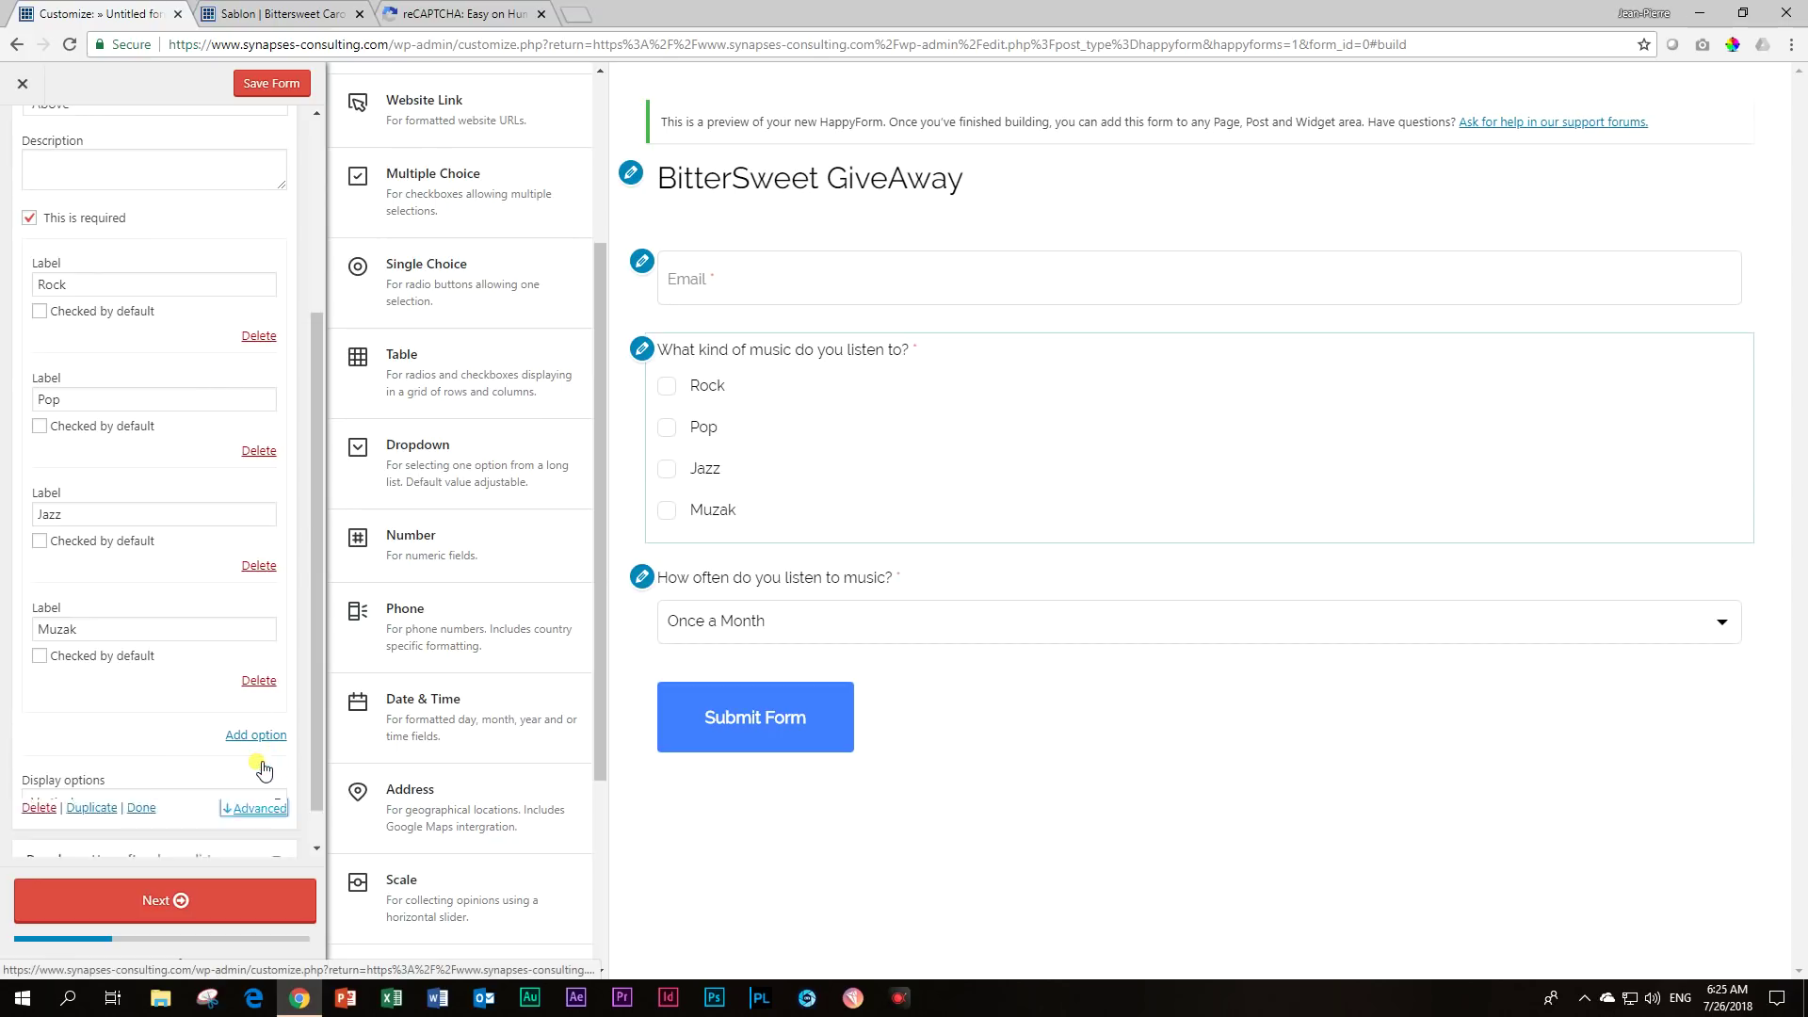
scroll(235, 664, "down", 2)
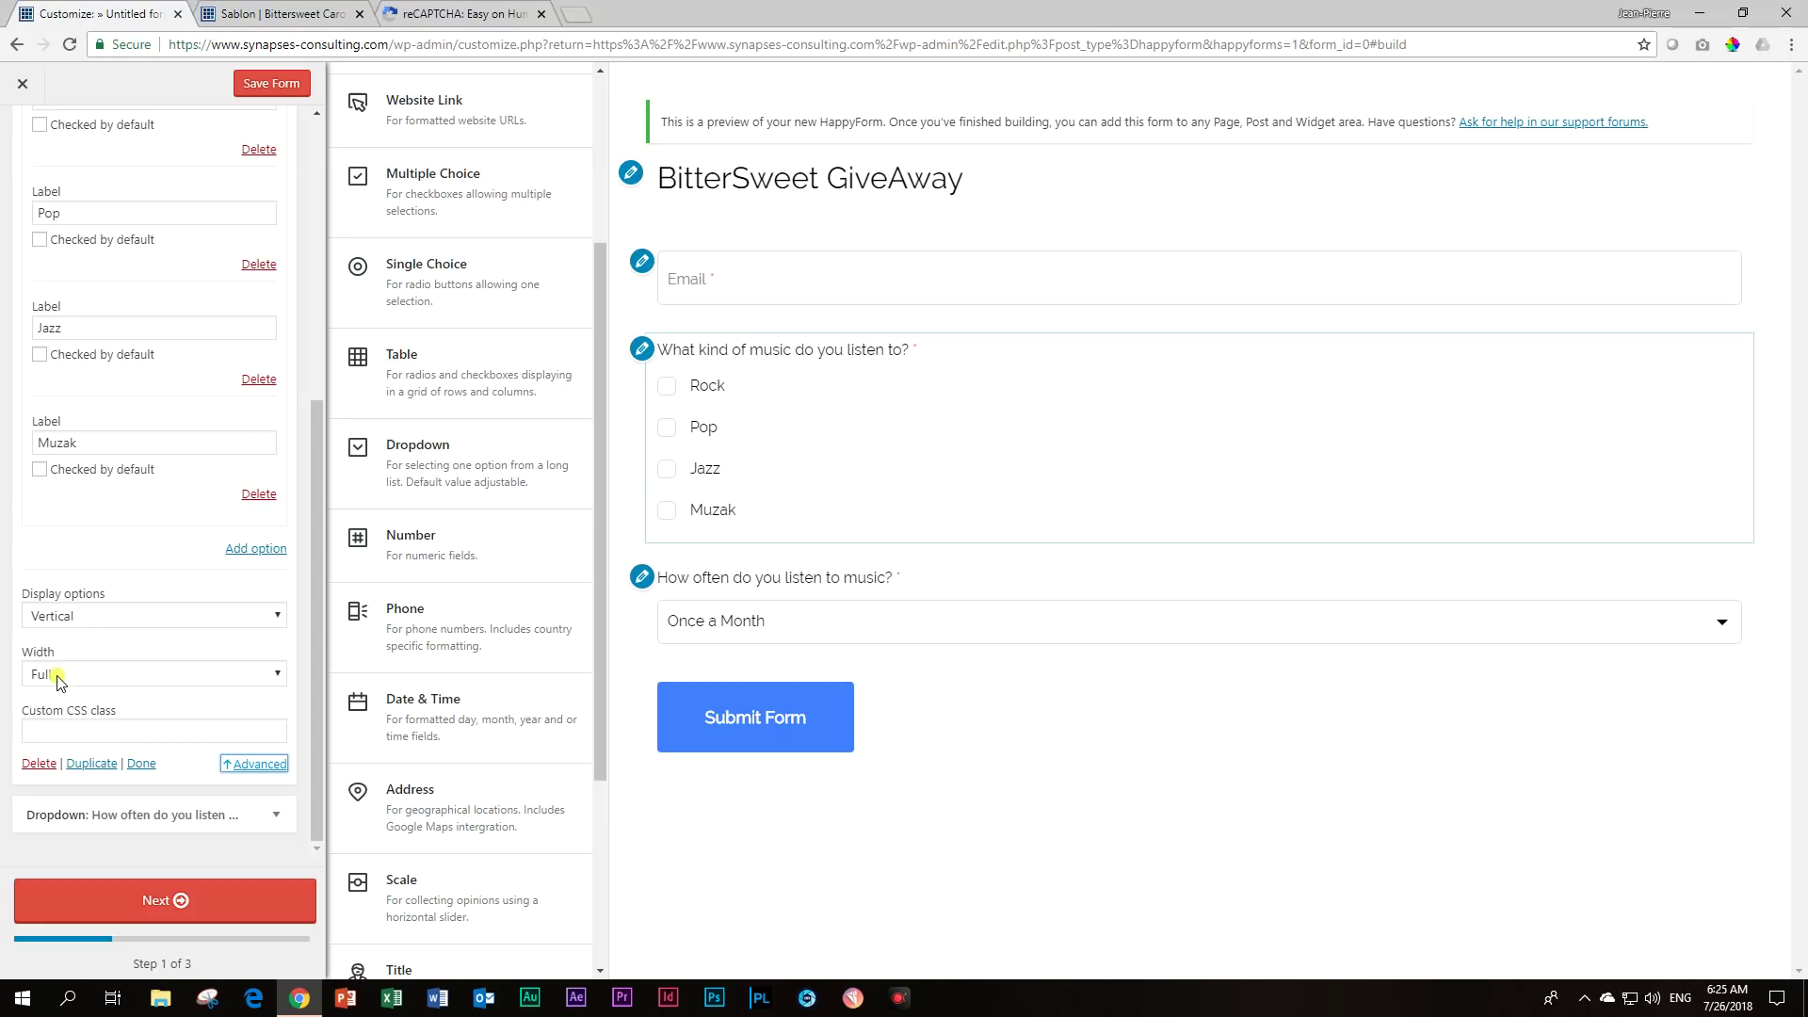
left_click(56, 616)
left_click(62, 643)
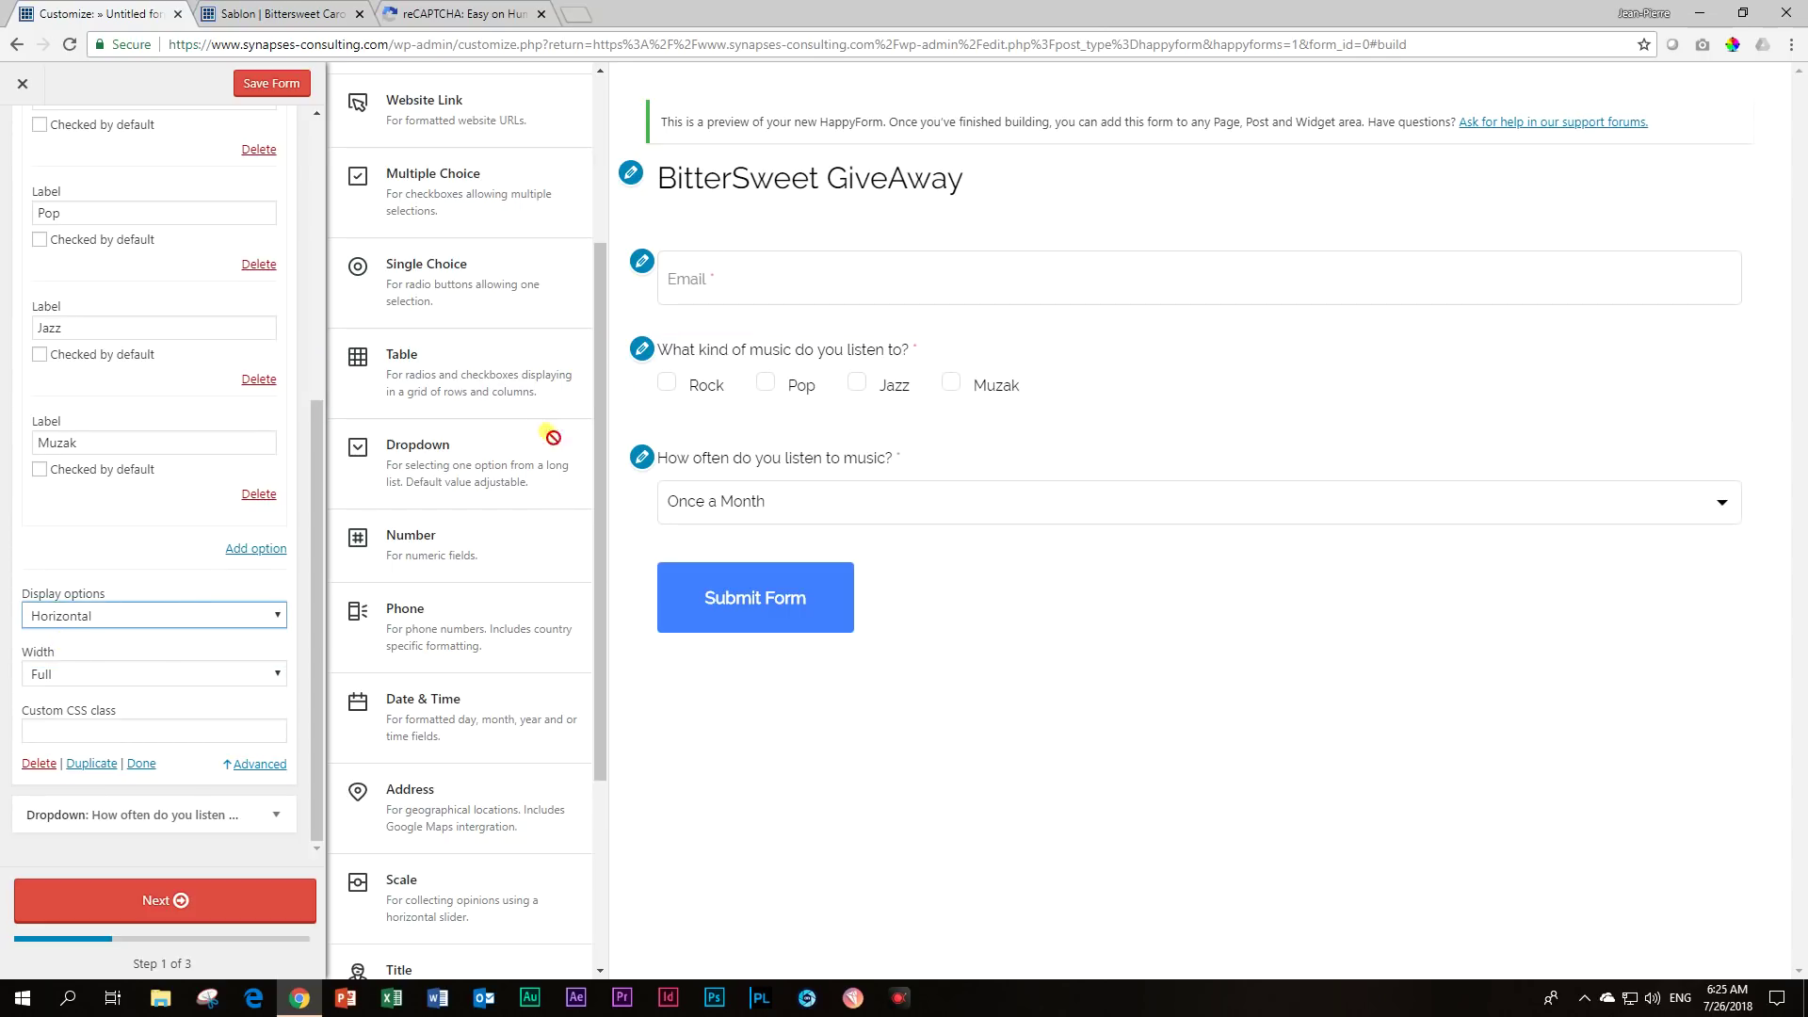
left_click(165, 674)
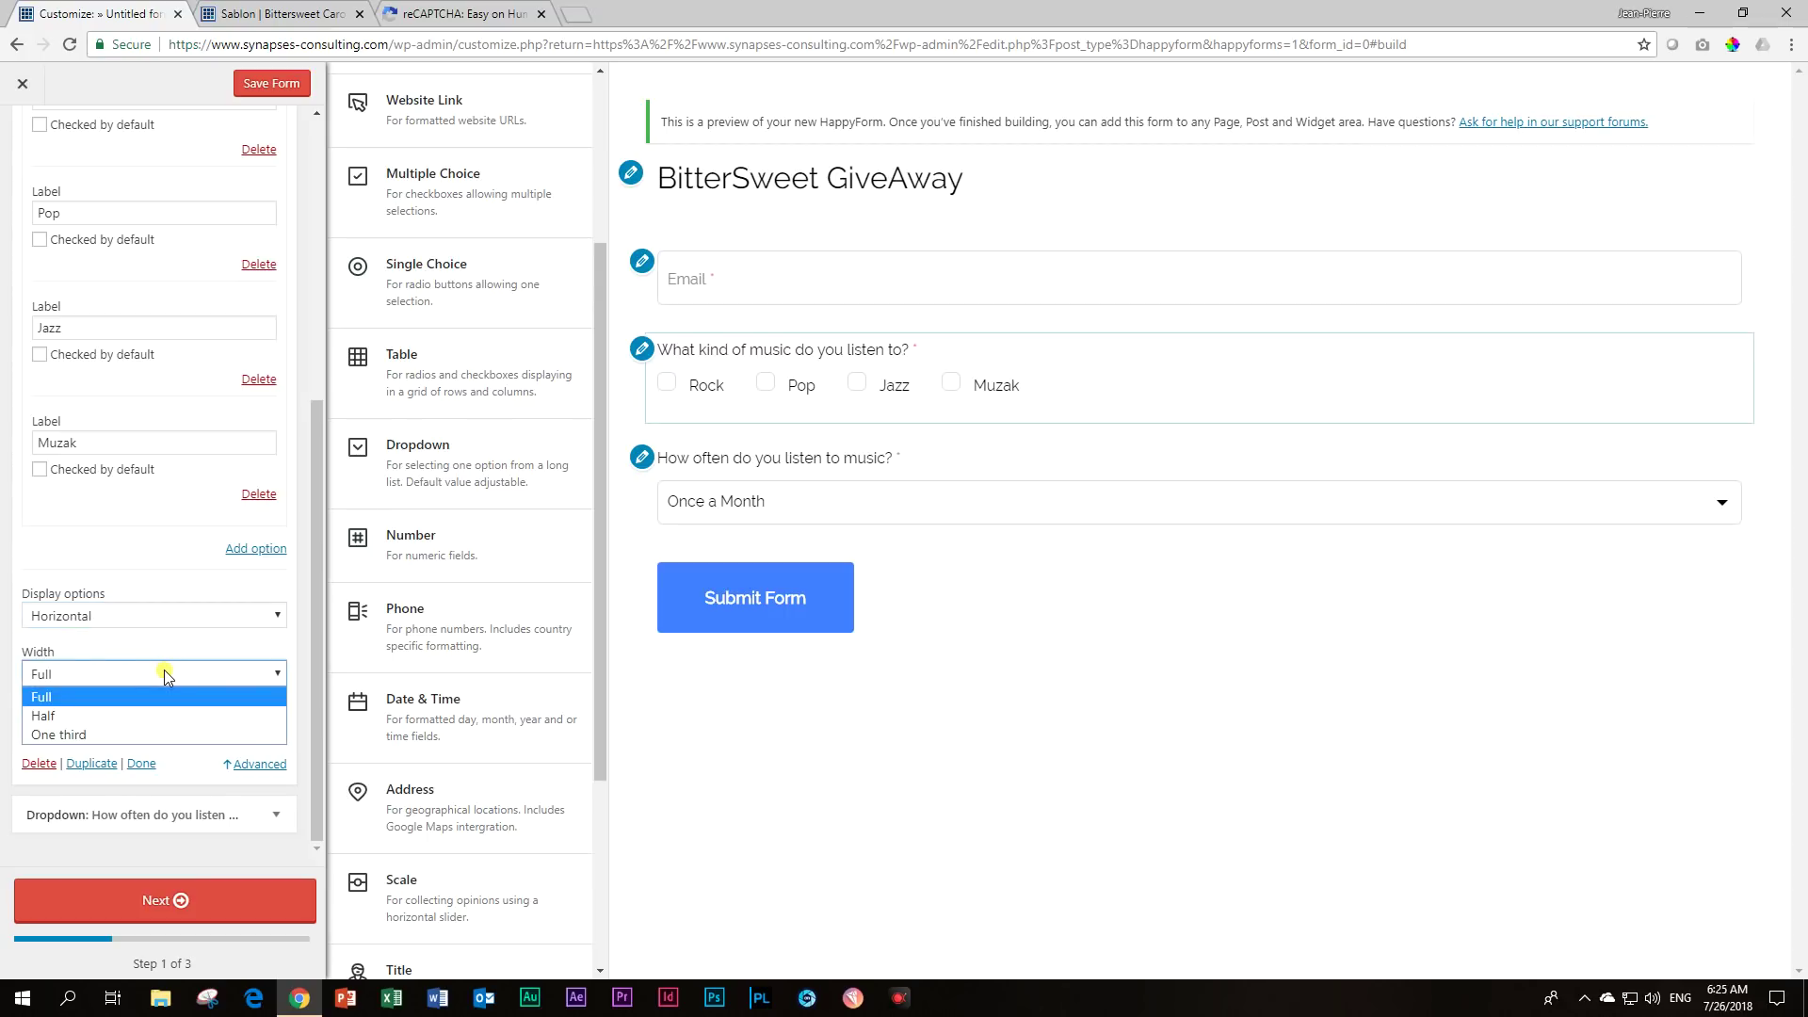
left_click(130, 713)
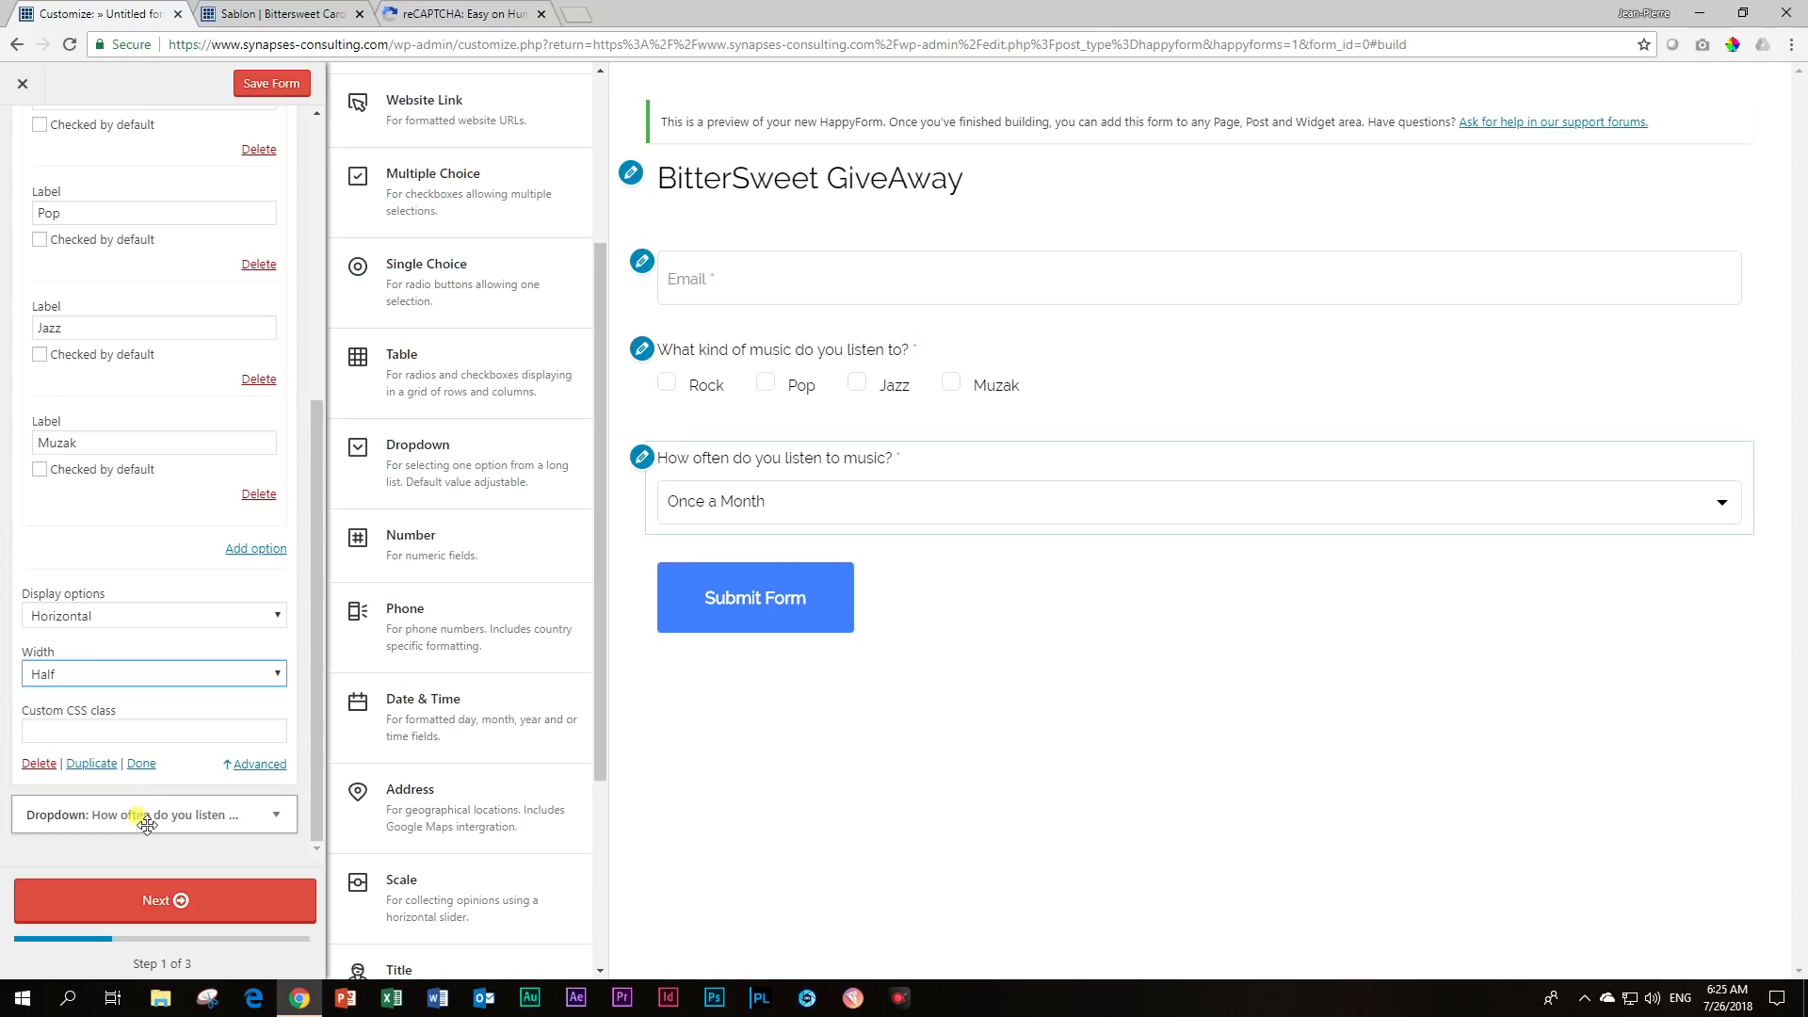
Set the frequency dropdown's Width to Half as well.
left_click(278, 822)
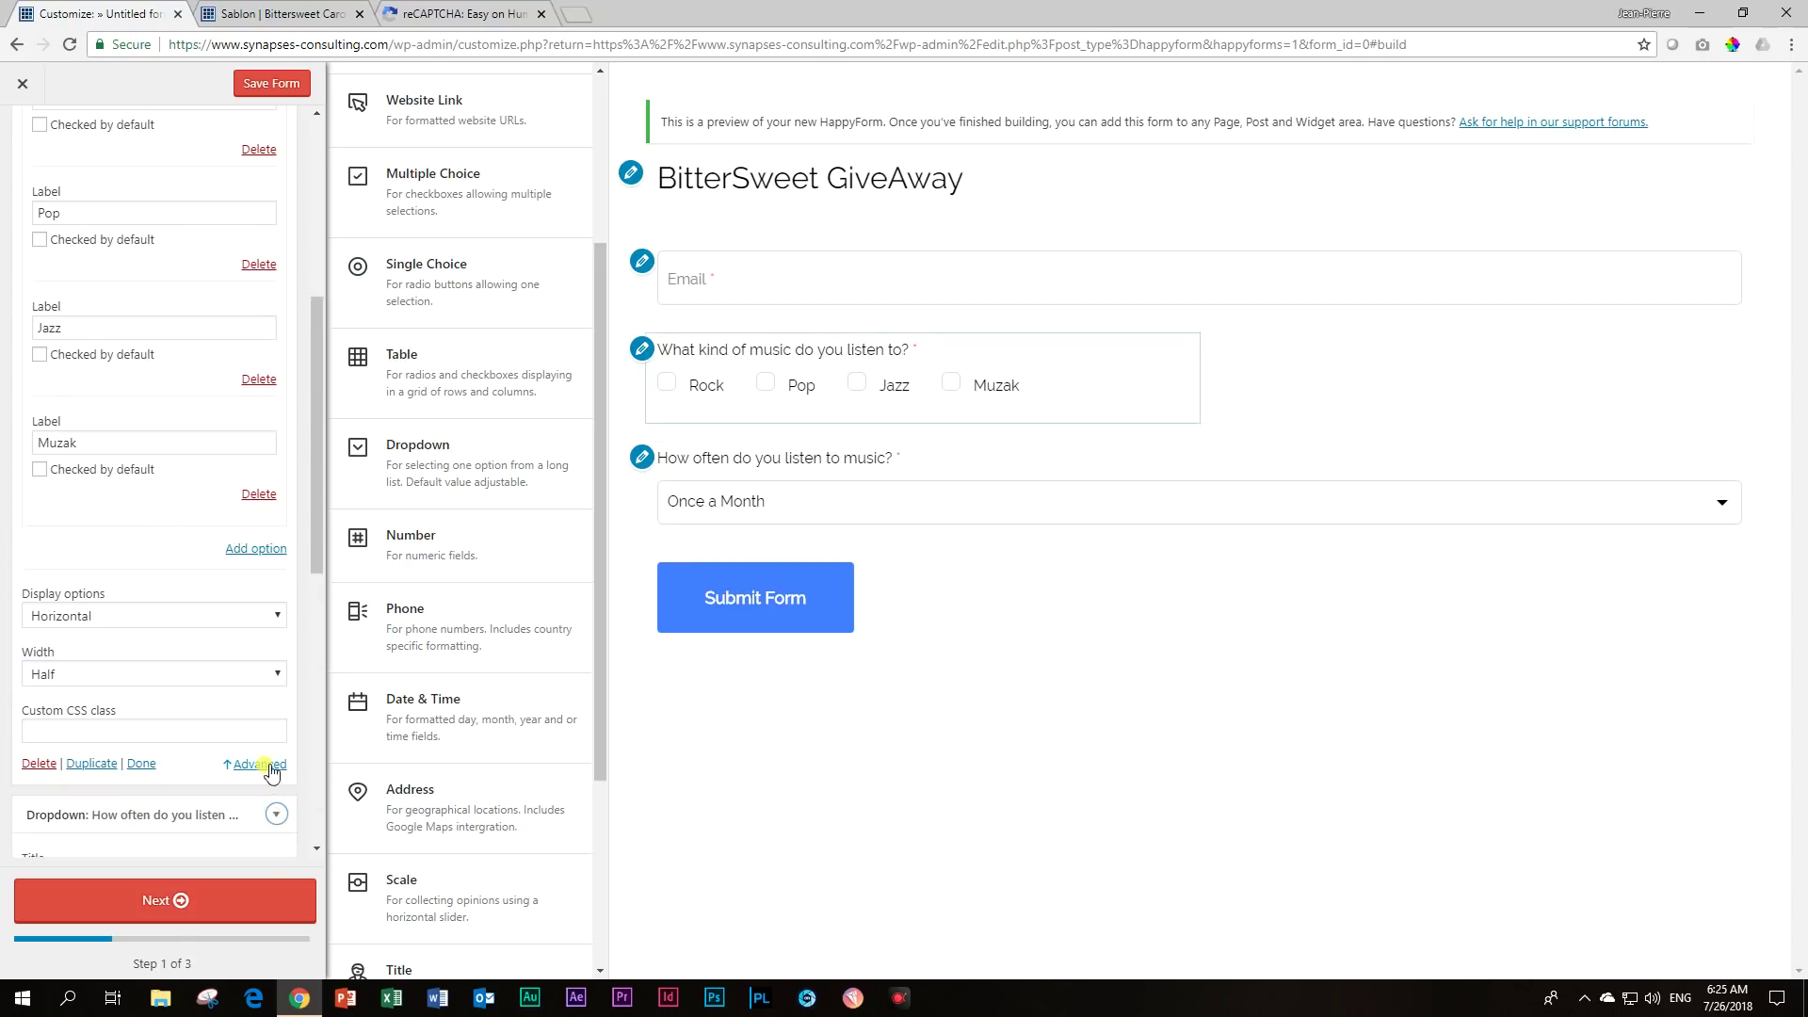
scroll(242, 710, "down", 2)
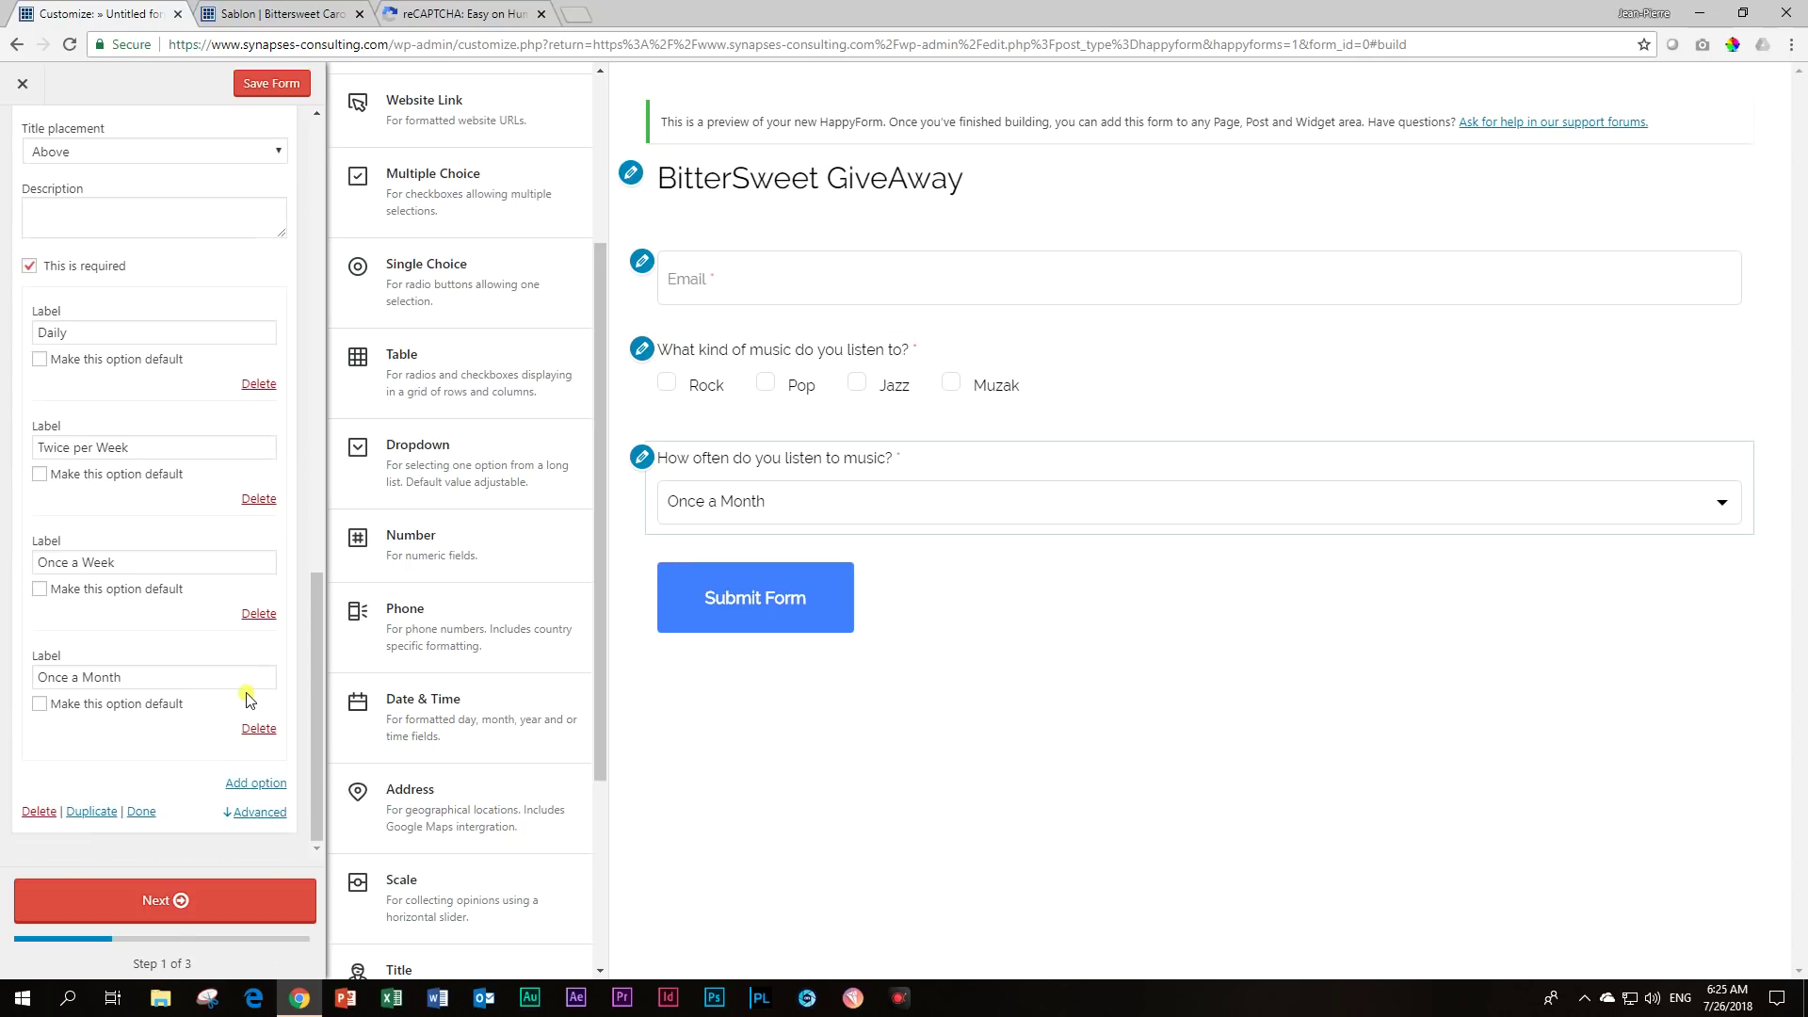
left_click(254, 811)
scroll(207, 659, "down", 2)
left_click(130, 722)
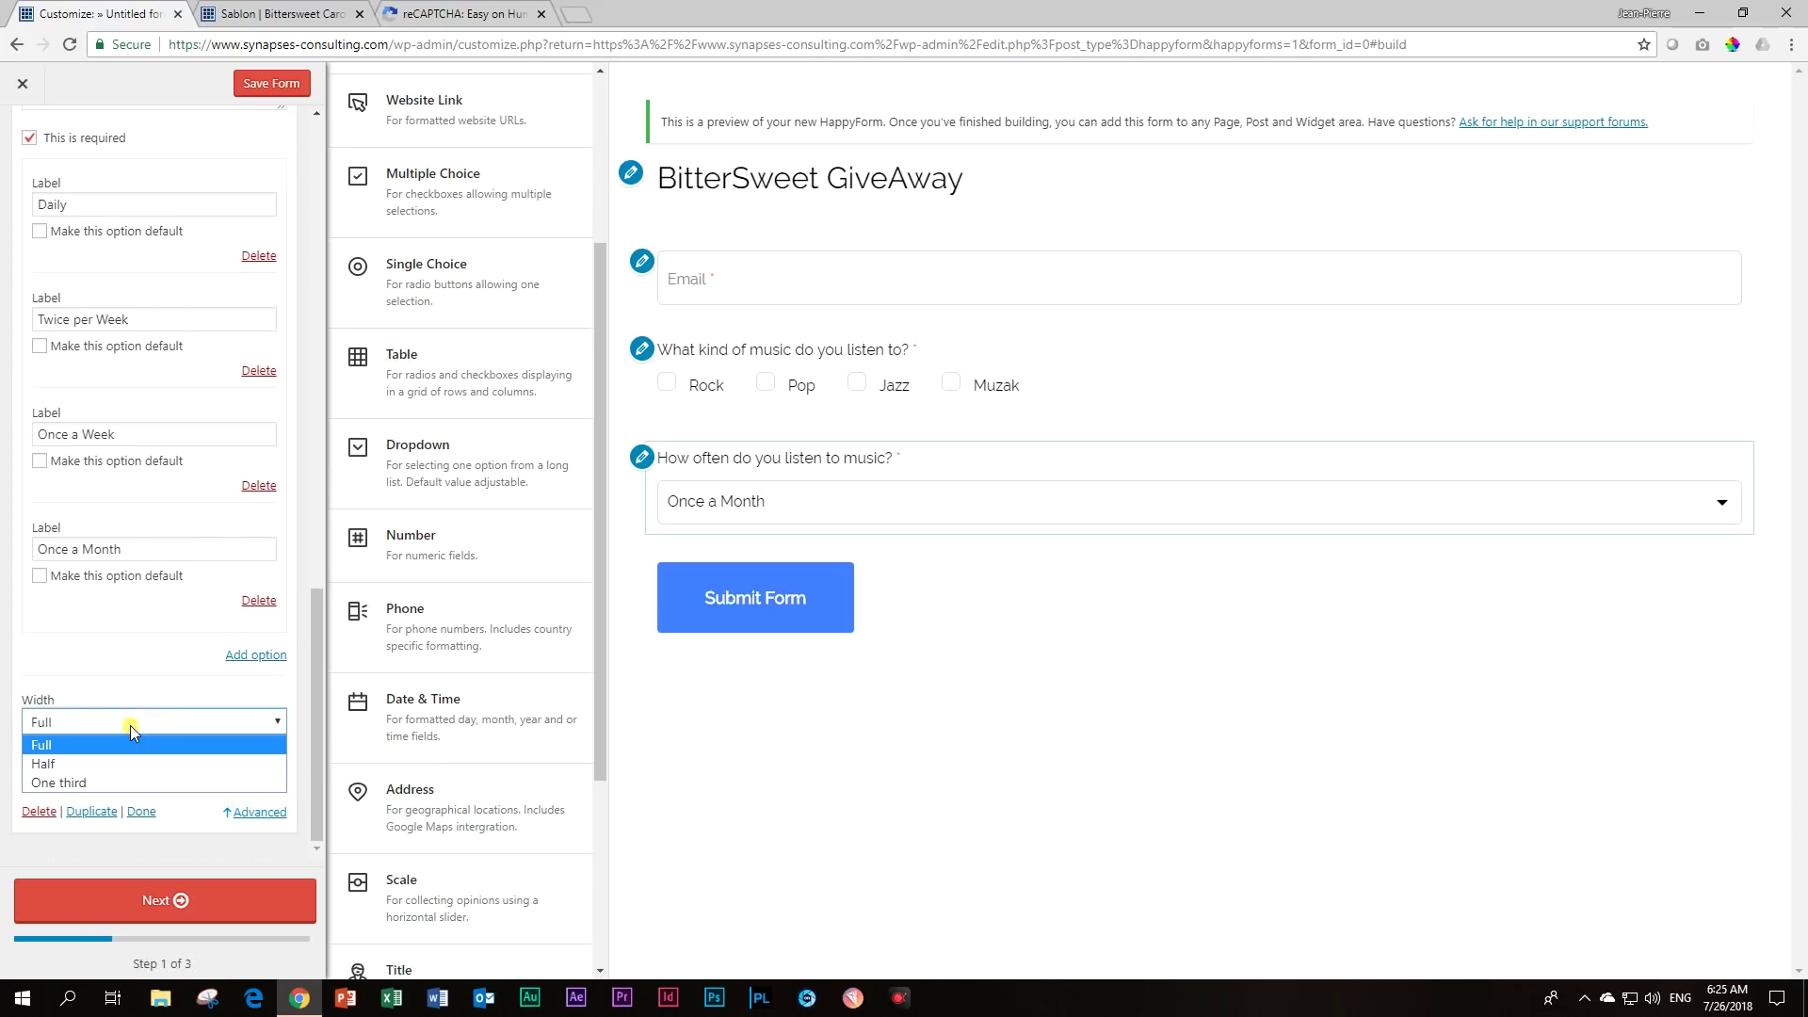
left_click(113, 756)
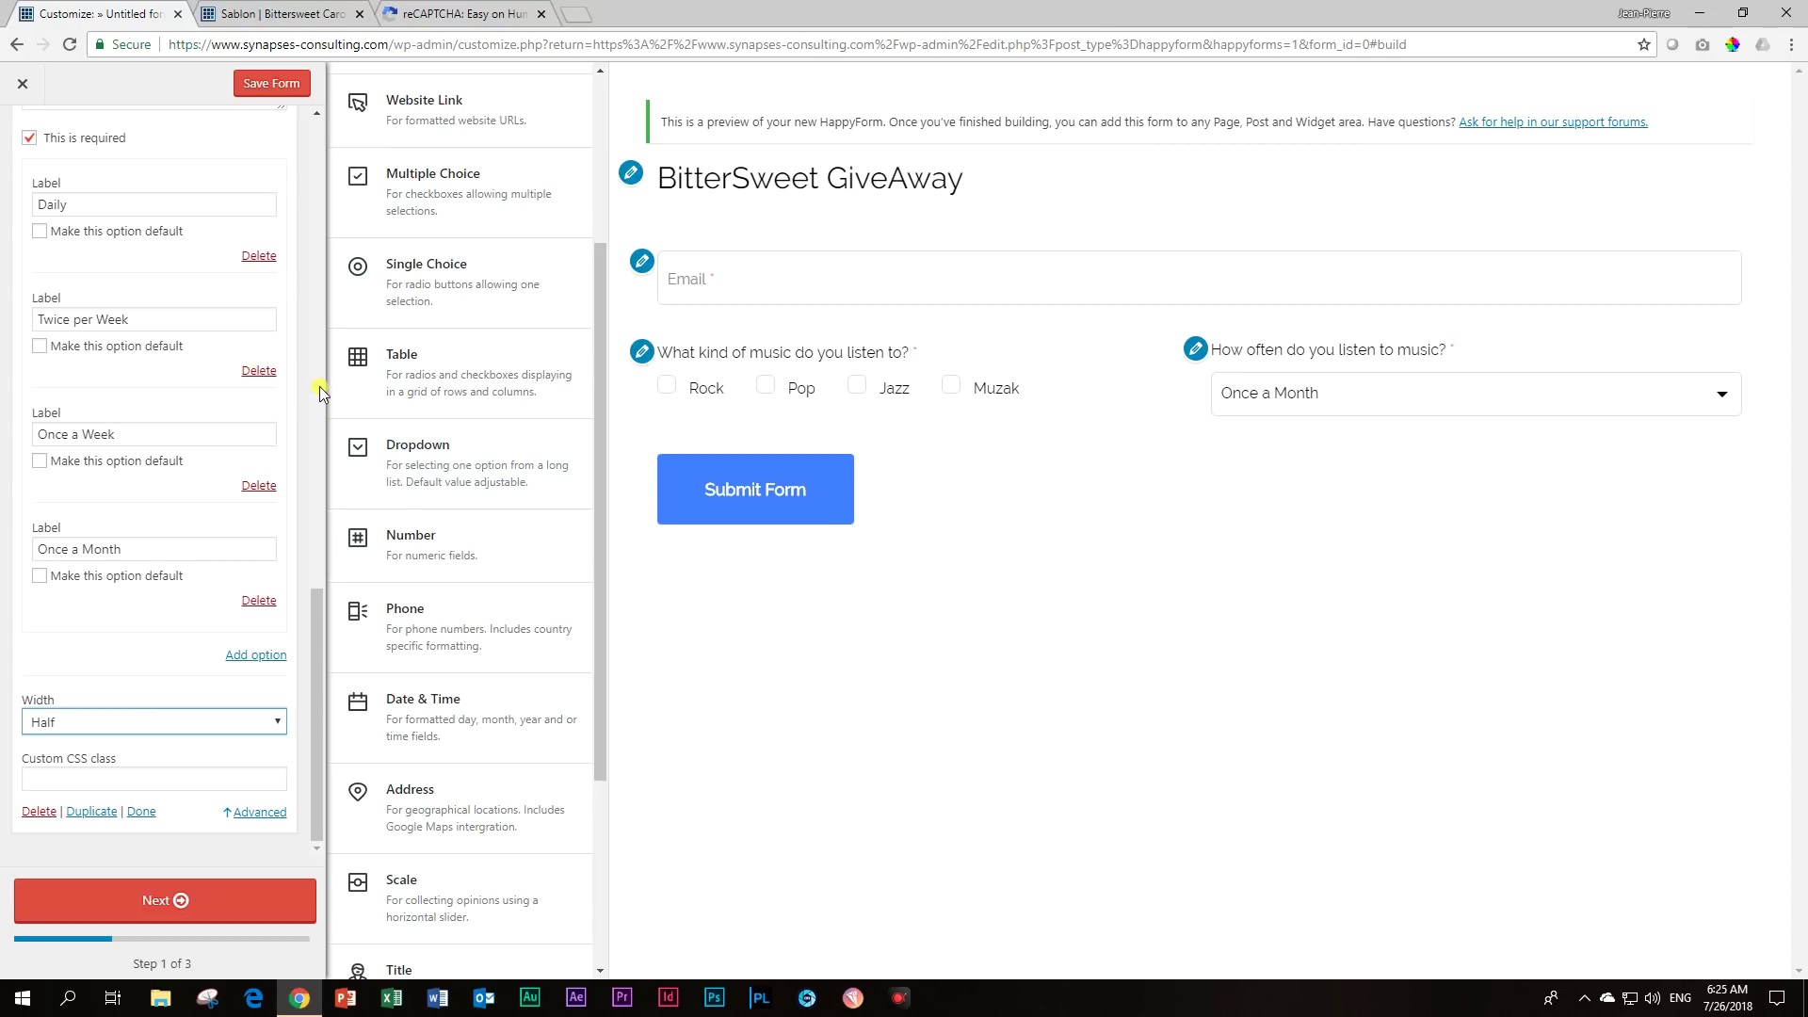
Add a Scale question titled 'How passionate are you about music?' with minimum 1 and maximum 10.
scroll(363, 407, "down", 1)
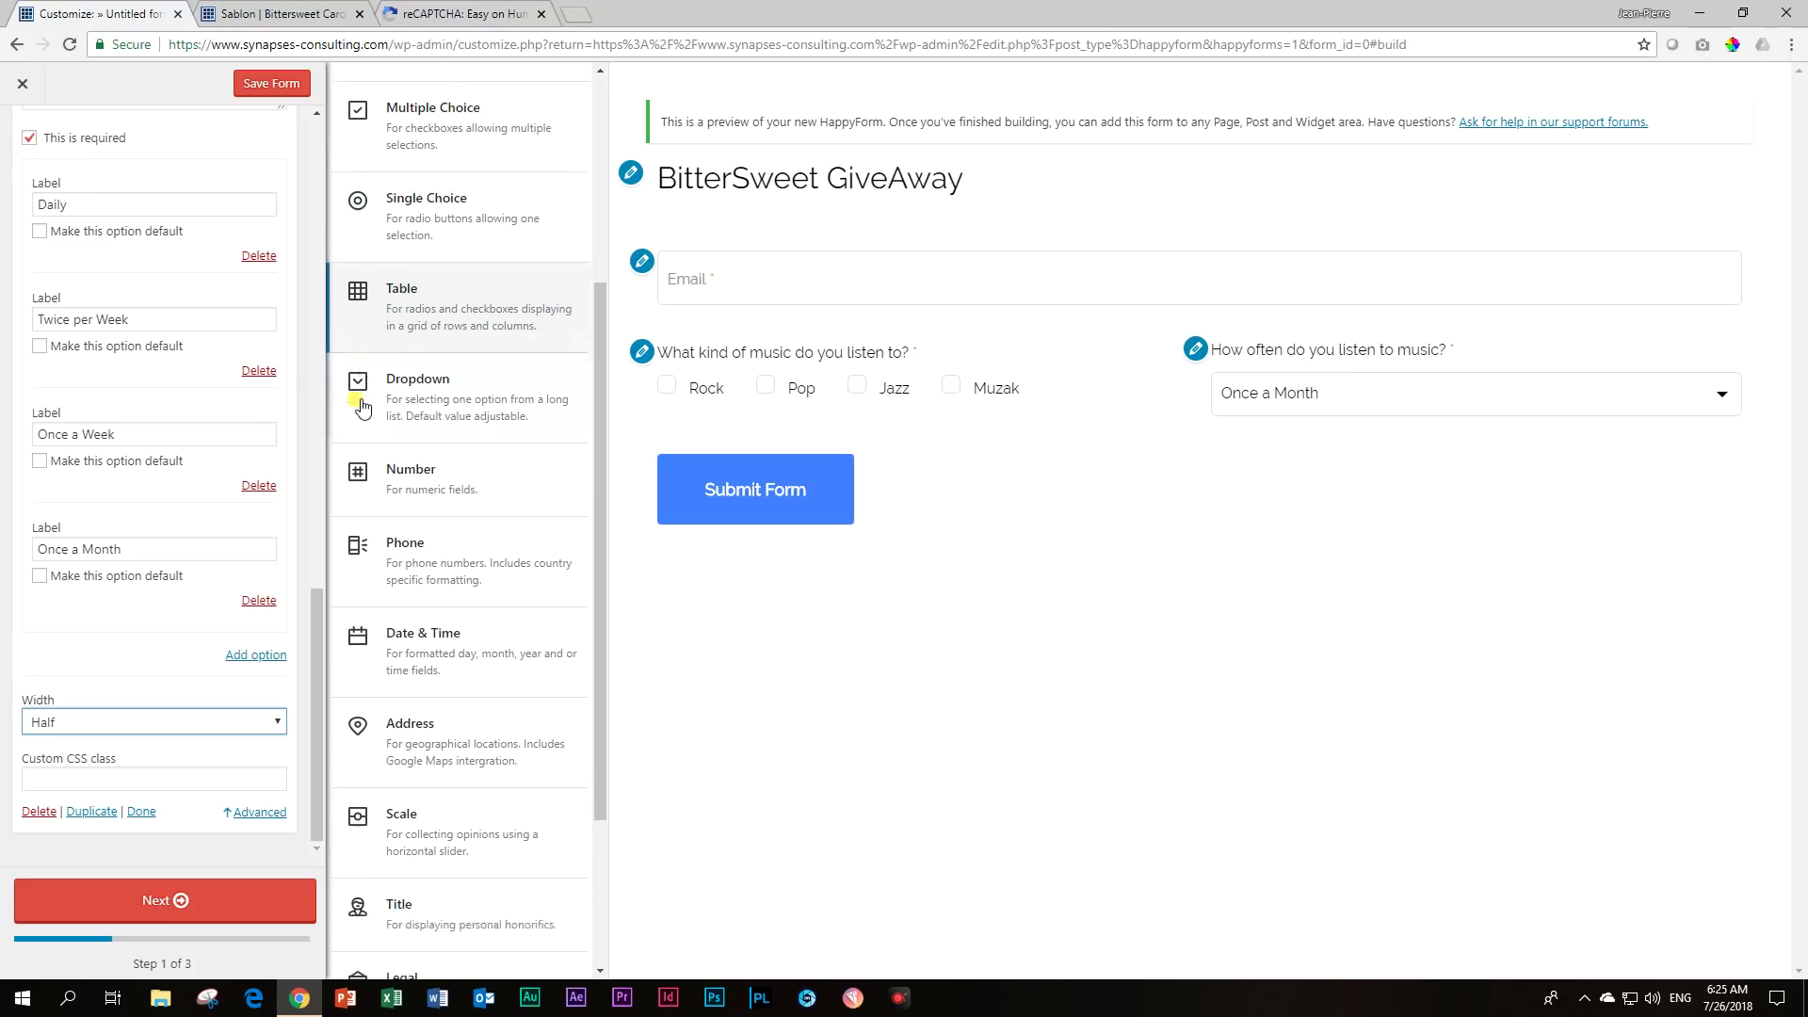
scroll(367, 406, "down", 3)
scroll(374, 406, "down", 1)
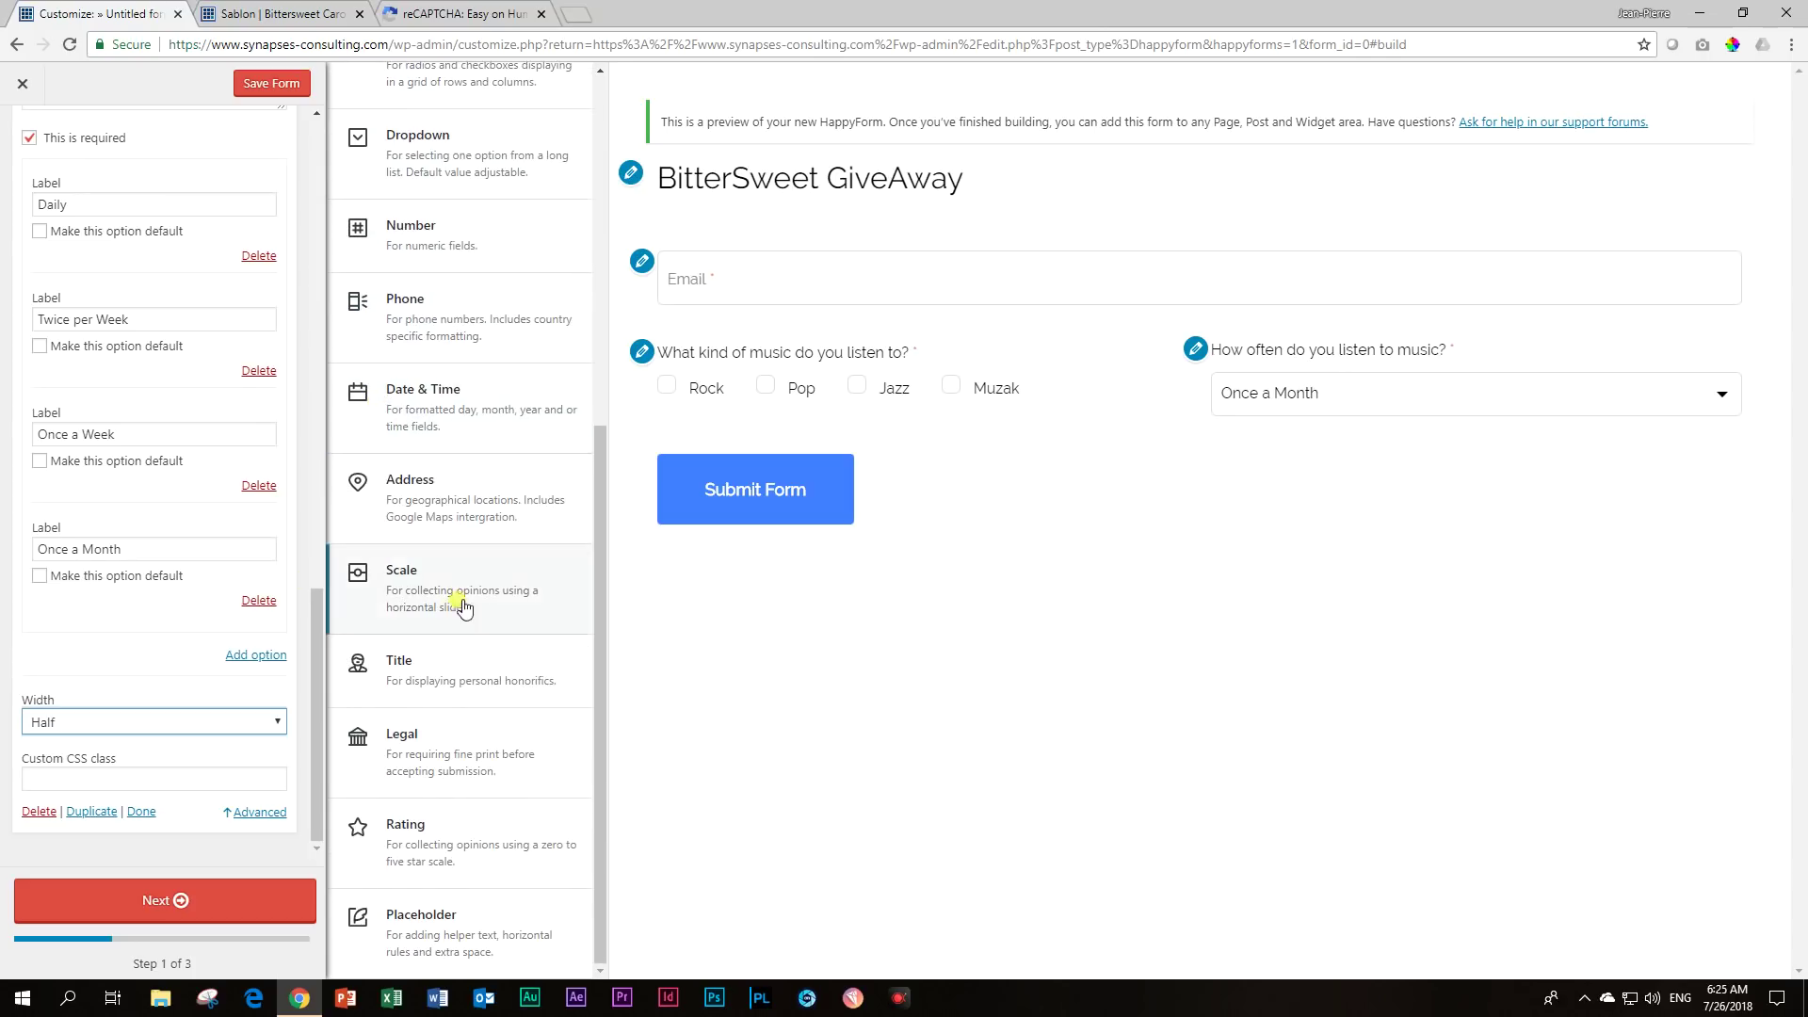
left_click(429, 593)
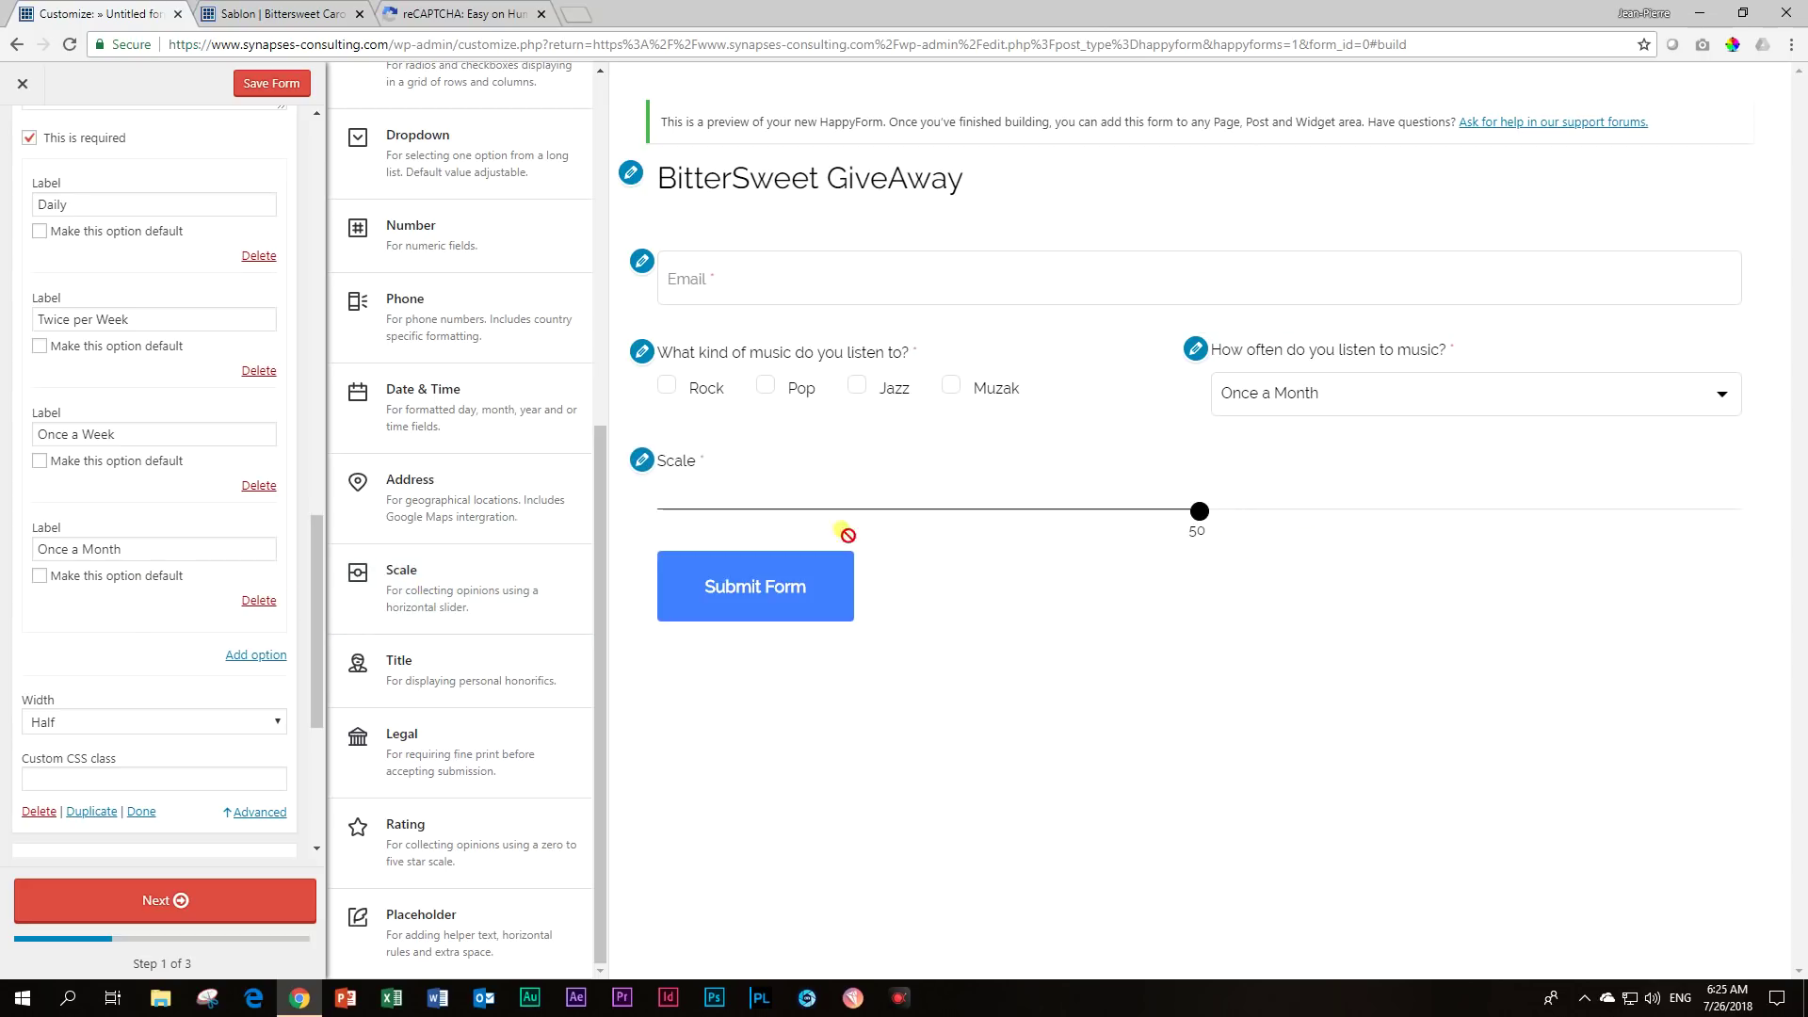
double_click(37, 530)
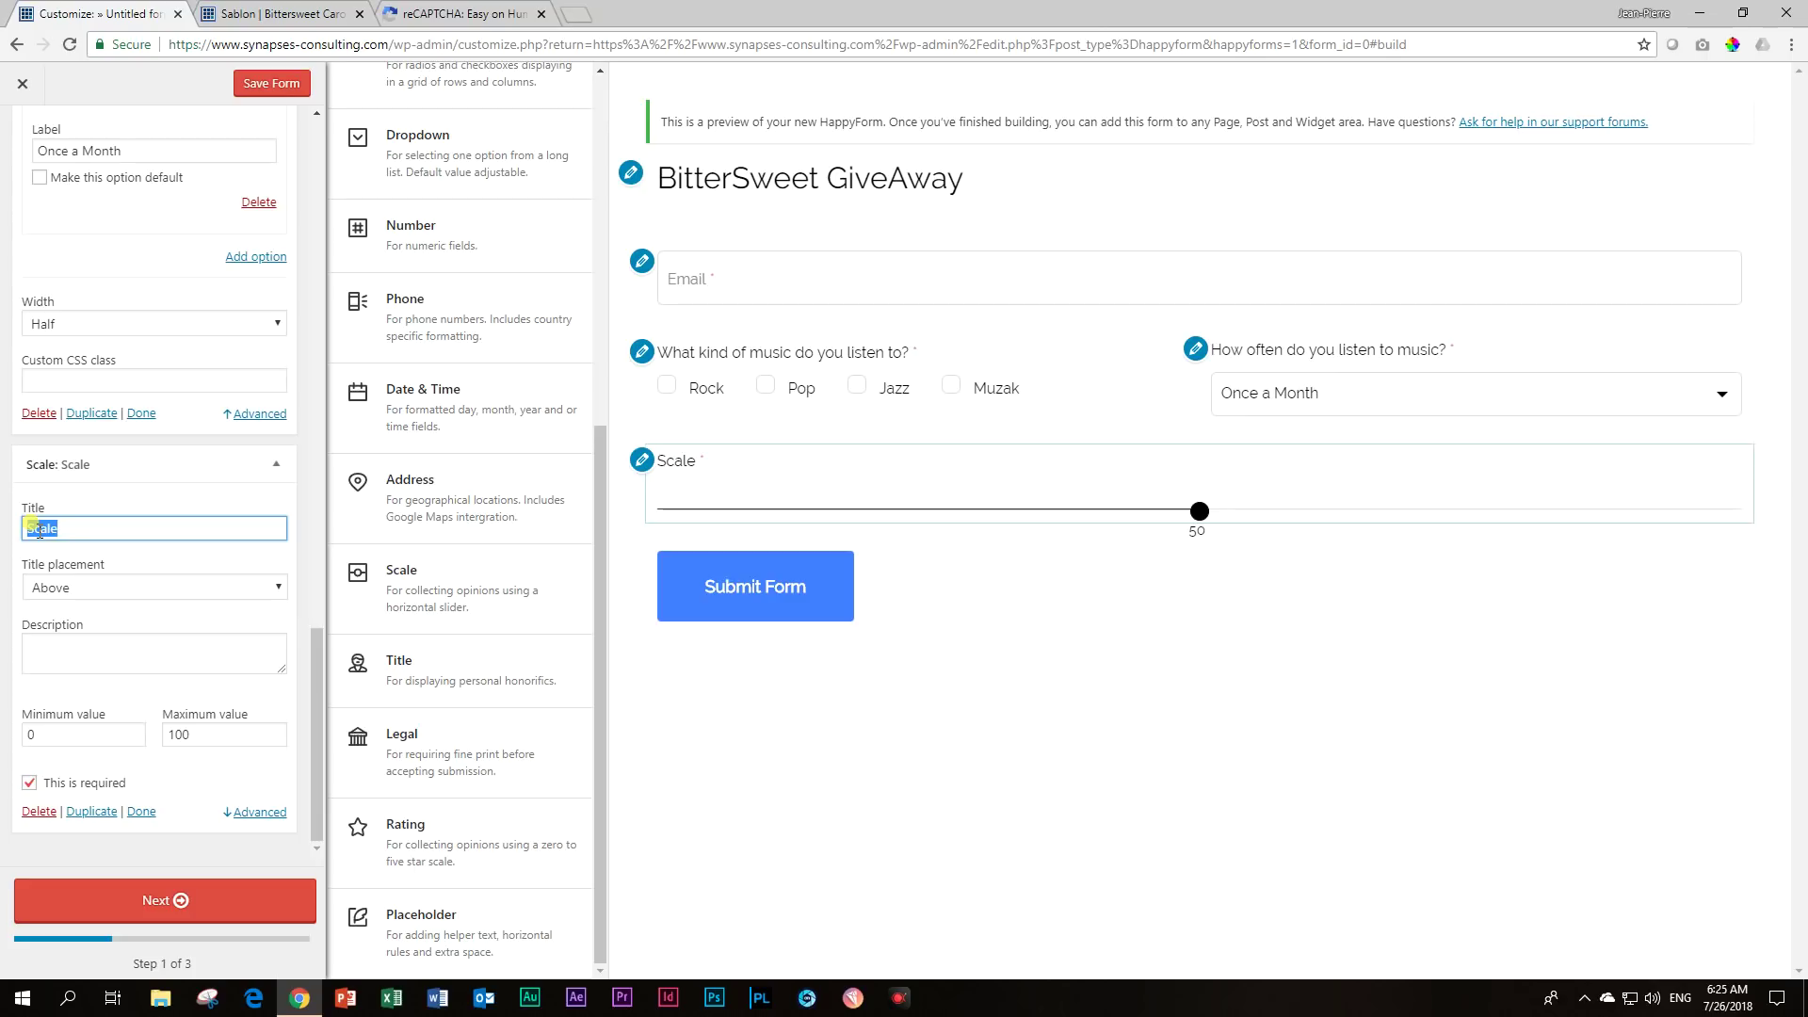
type("How passionate are")
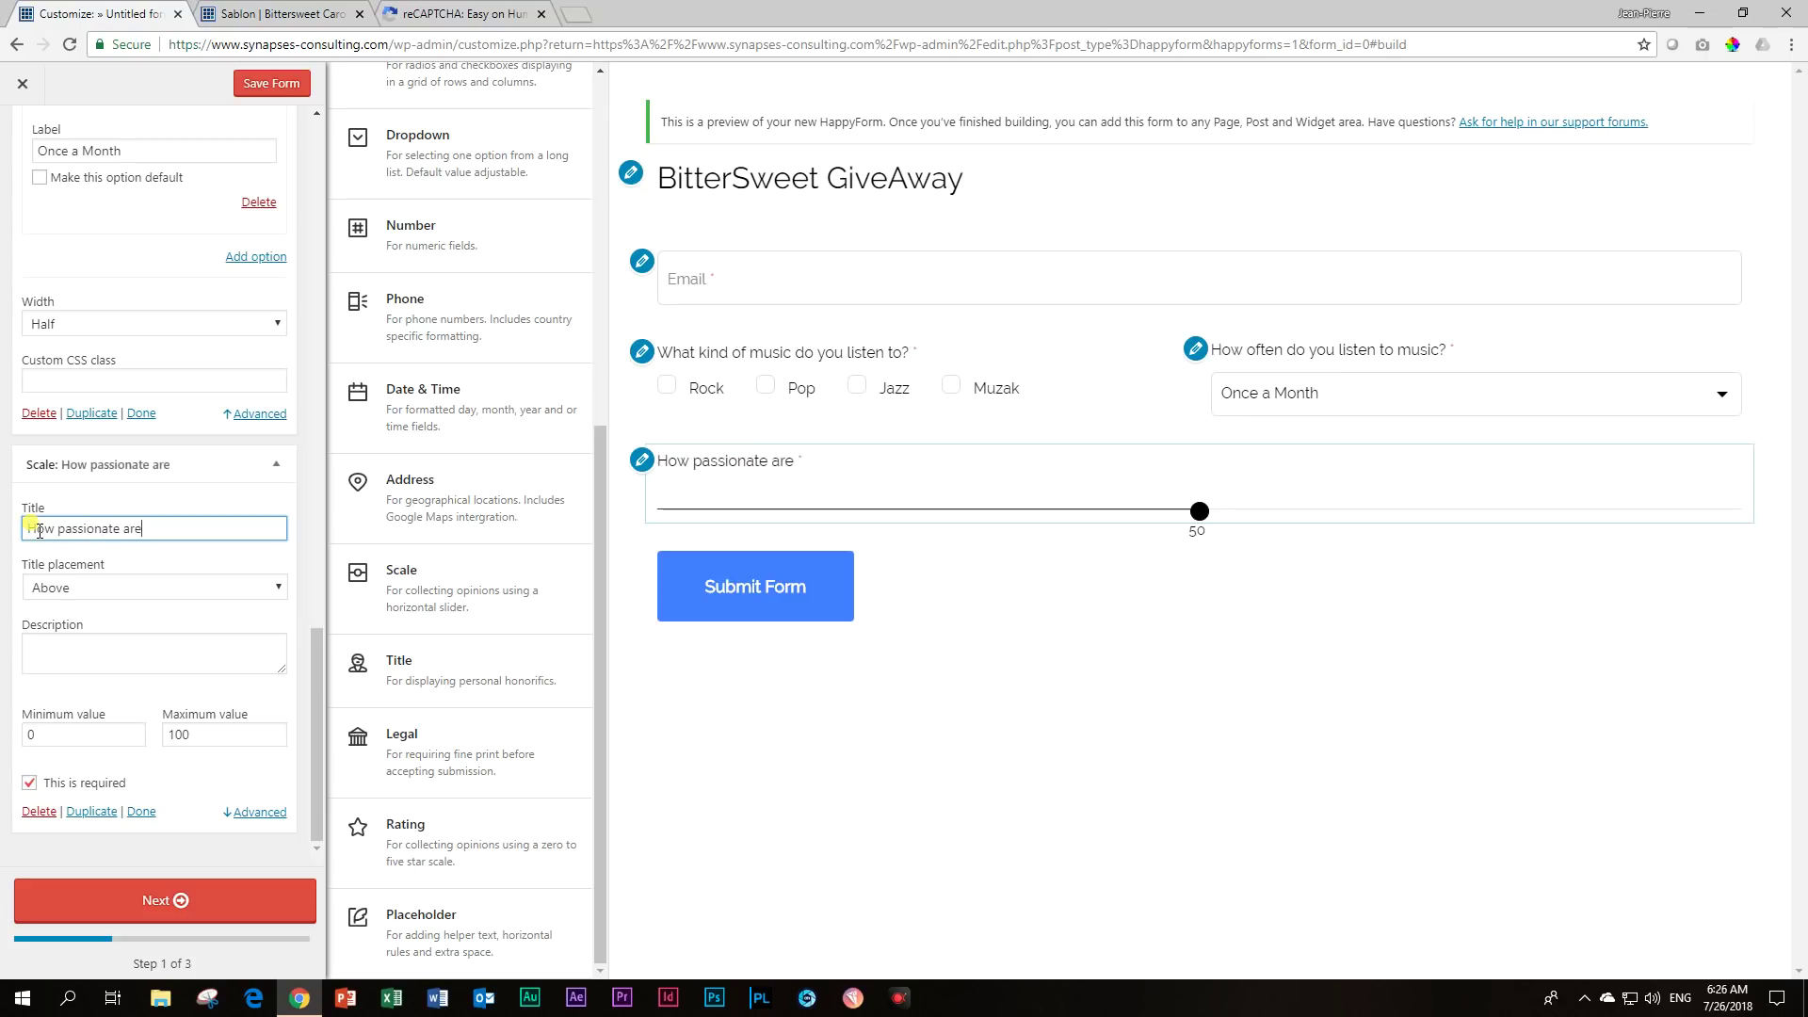
type(" you about music?")
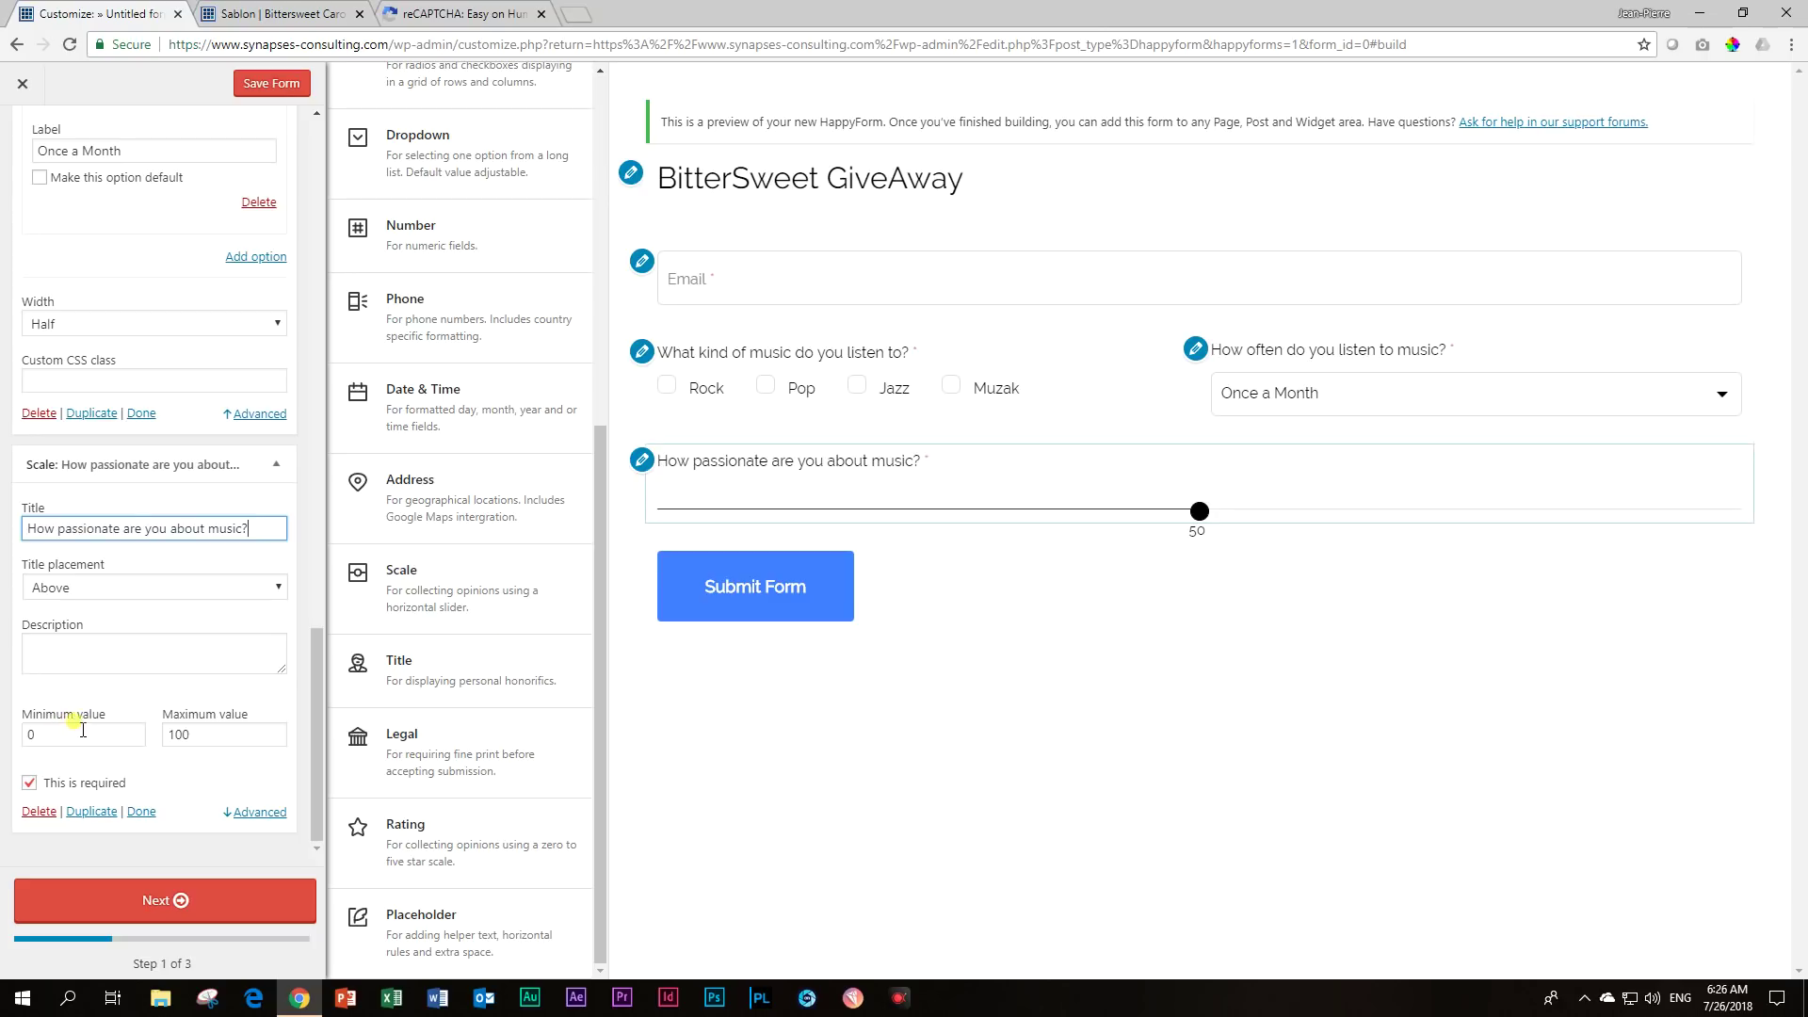
left_click_drag(60, 740, 7, 730)
key("Tab")
type("1")
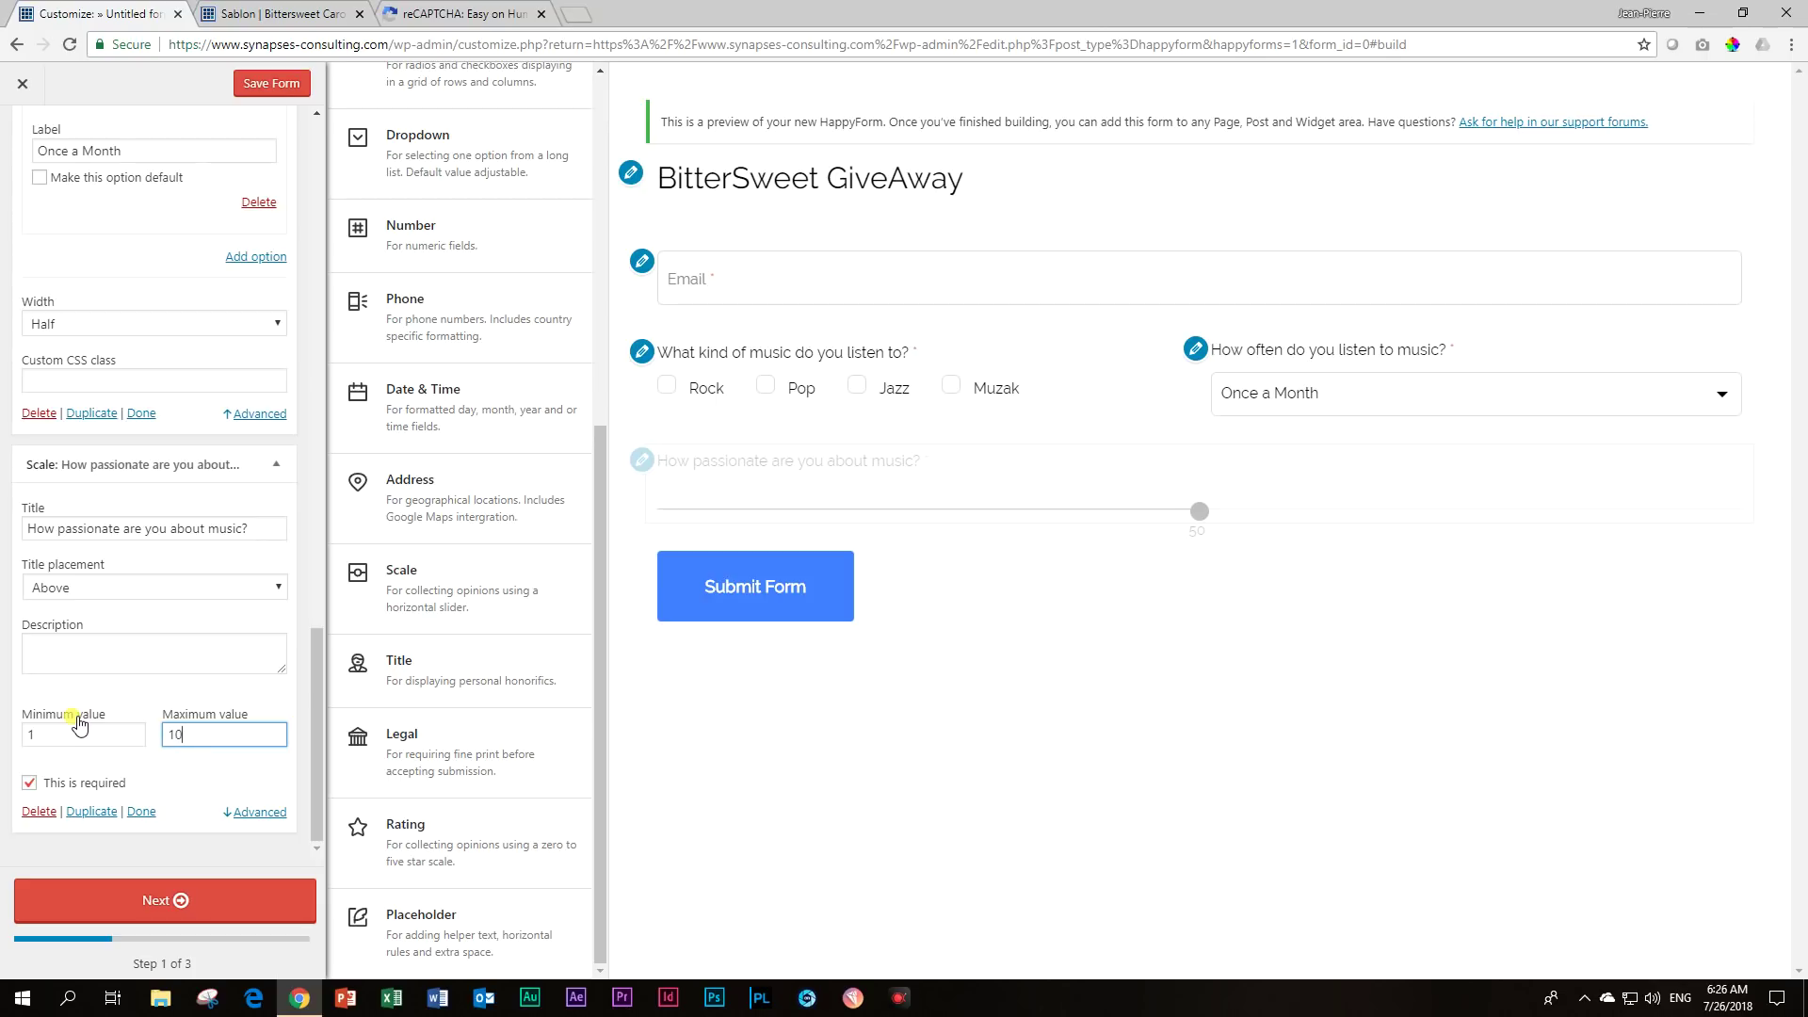
type("0")
left_click(133, 638)
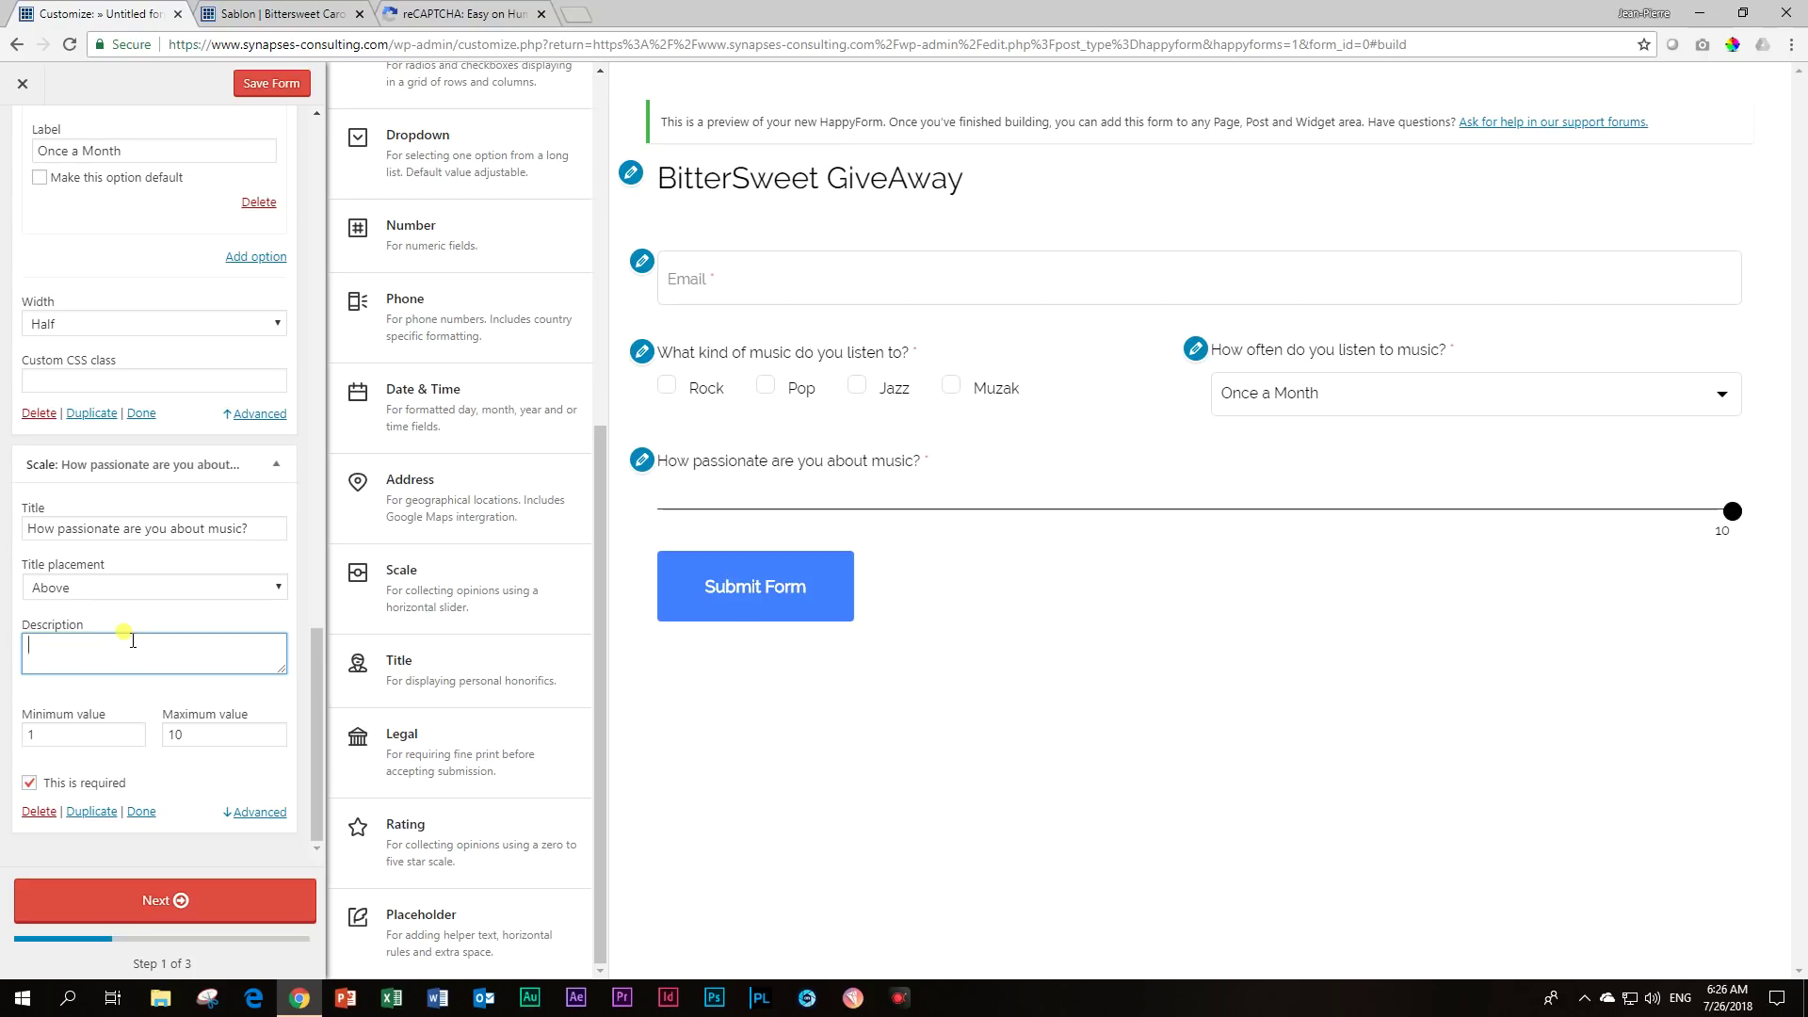
Describe the scale as '1 = I don't care for it, up to 10 = I can't live without', shown as a tooltip.
type("1 = ")
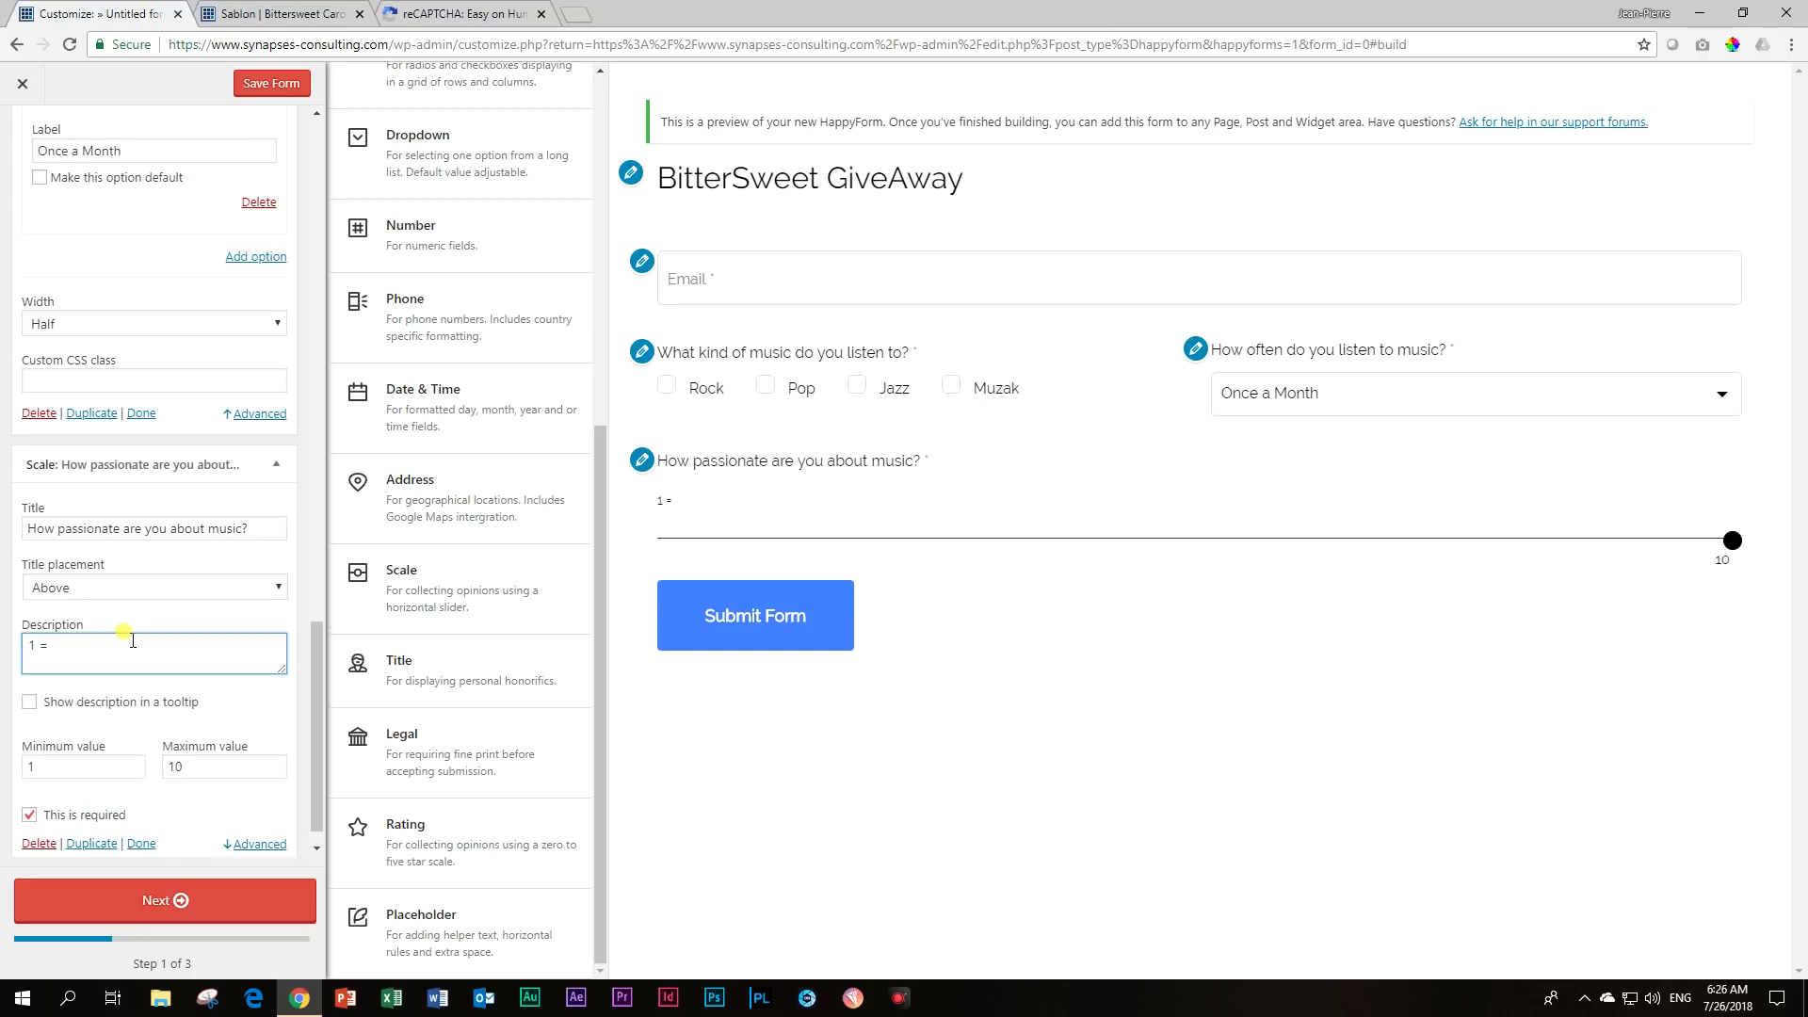
type("I don't care for it, up to 10 = I can't l")
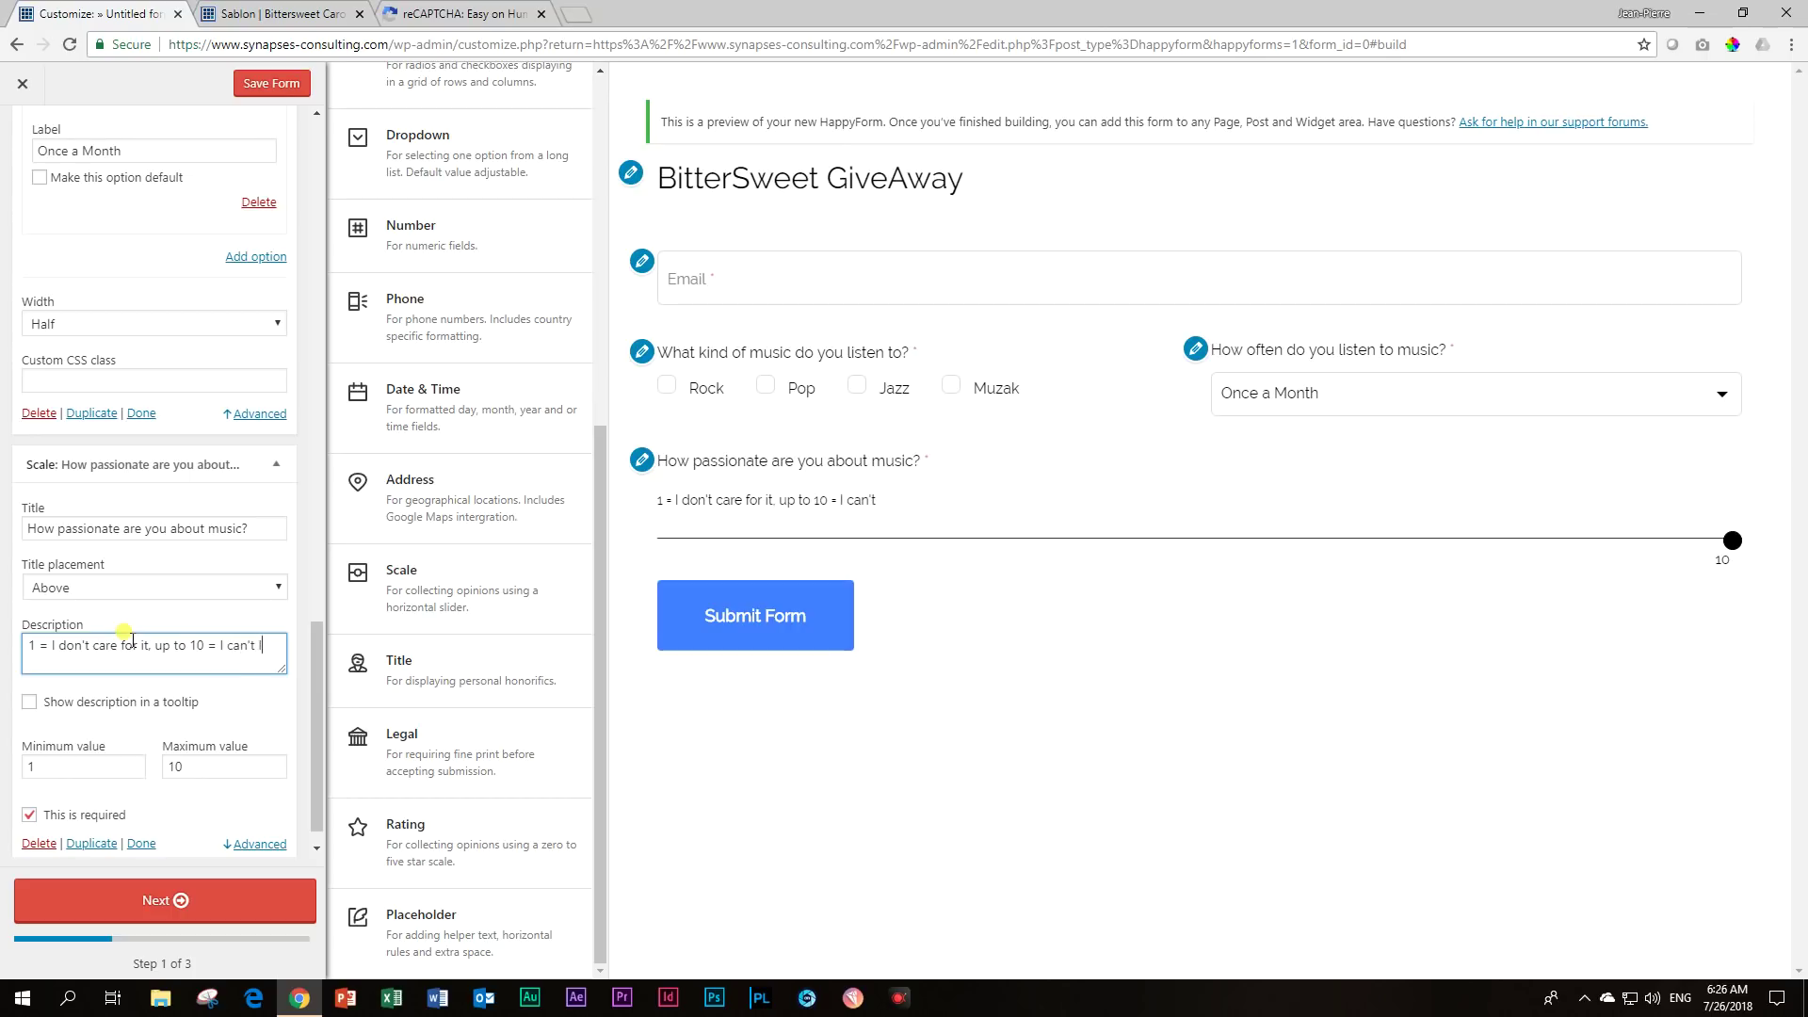
type("ive without")
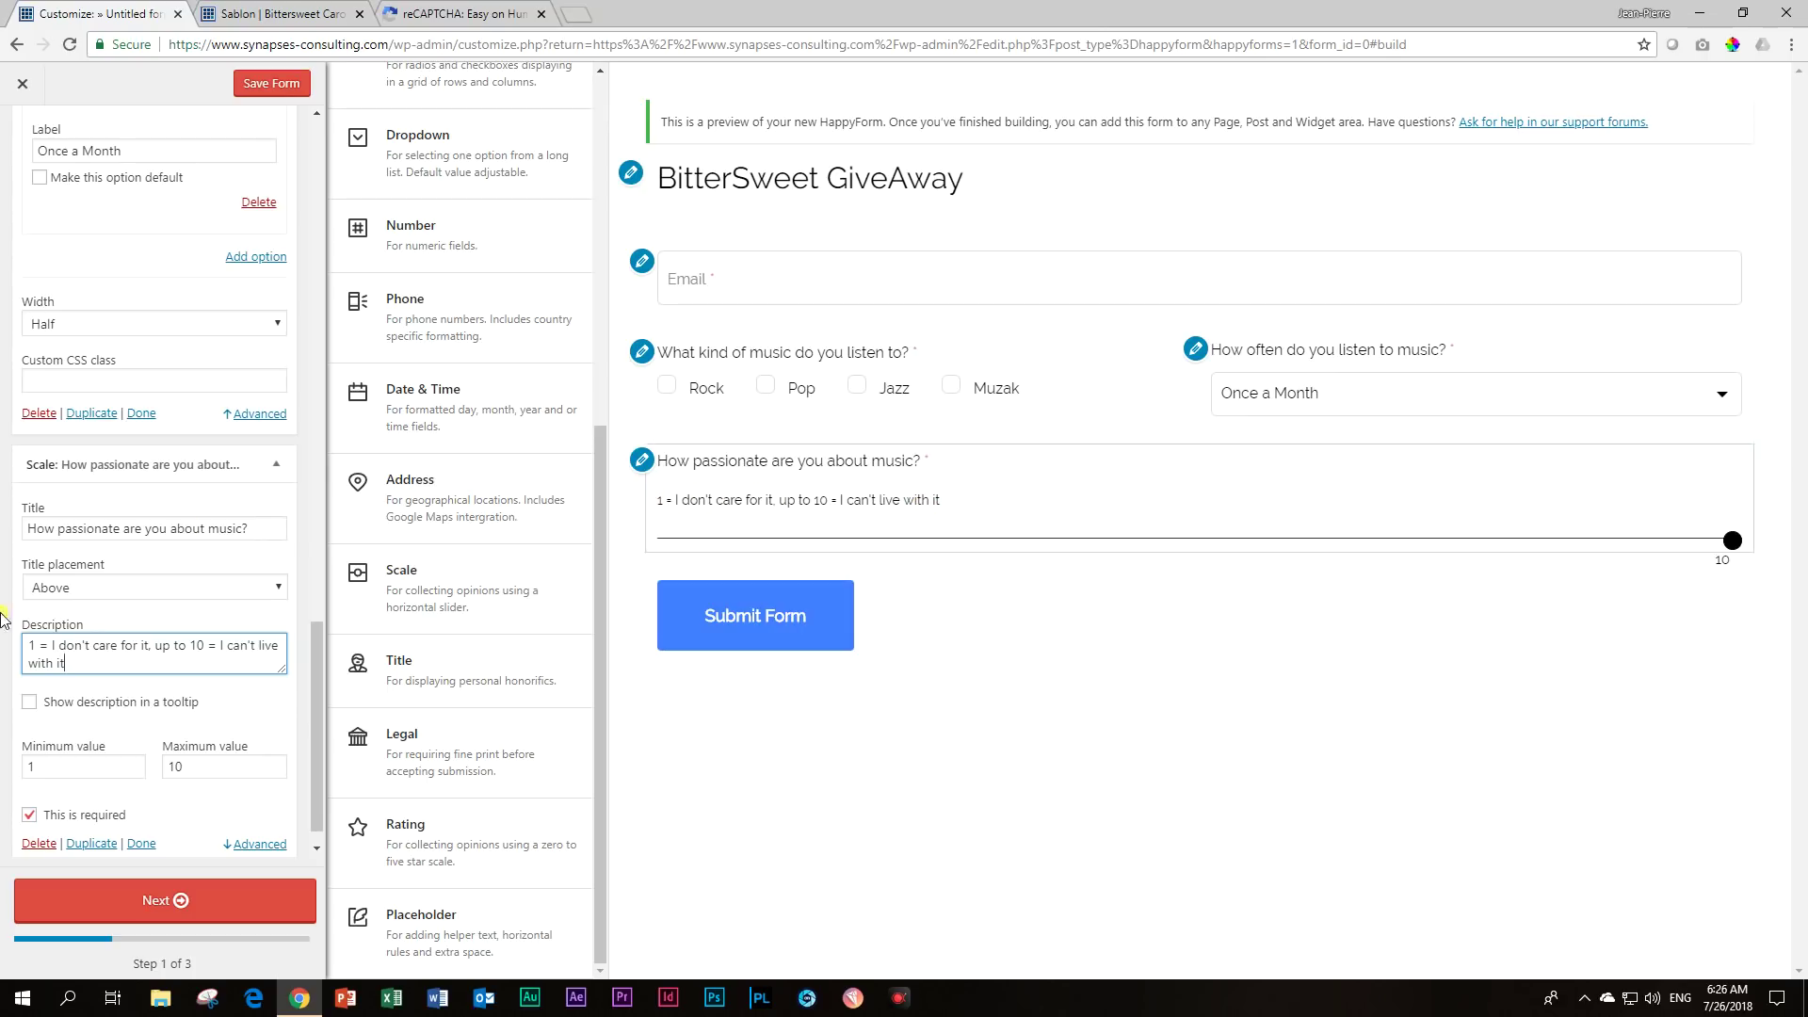
left_click(27, 706)
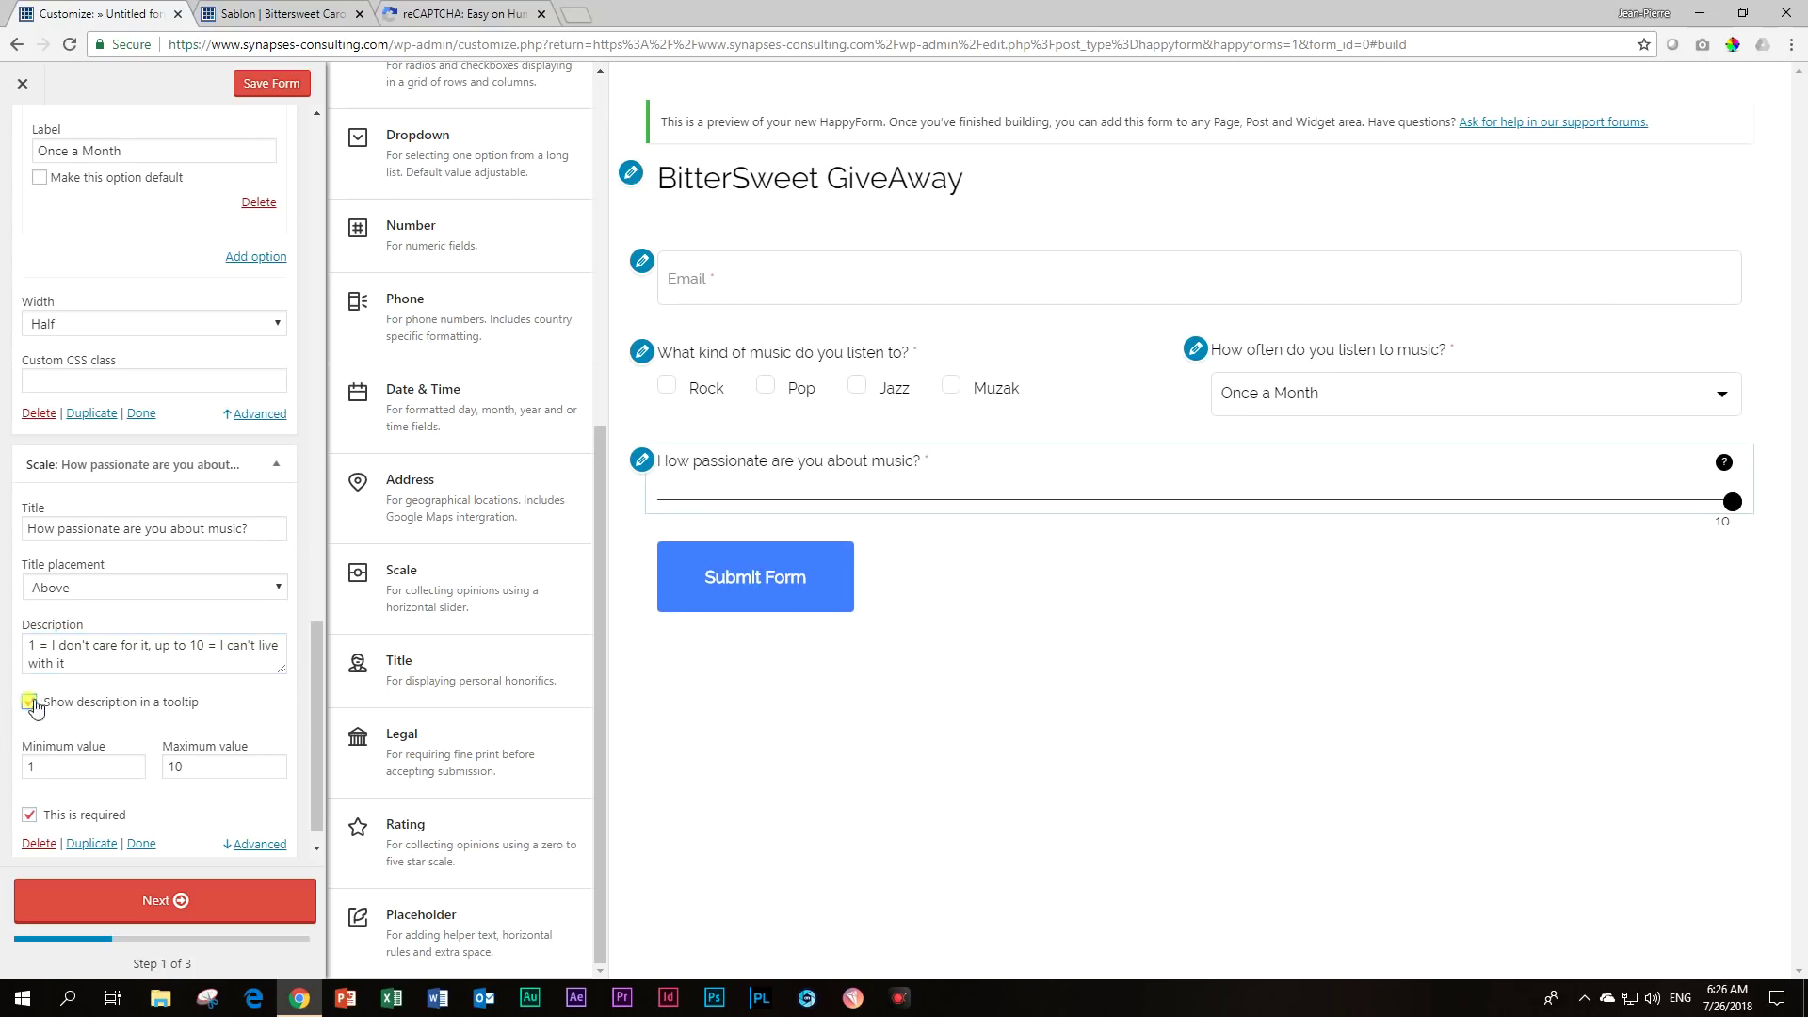
mouse_move(1722, 467)
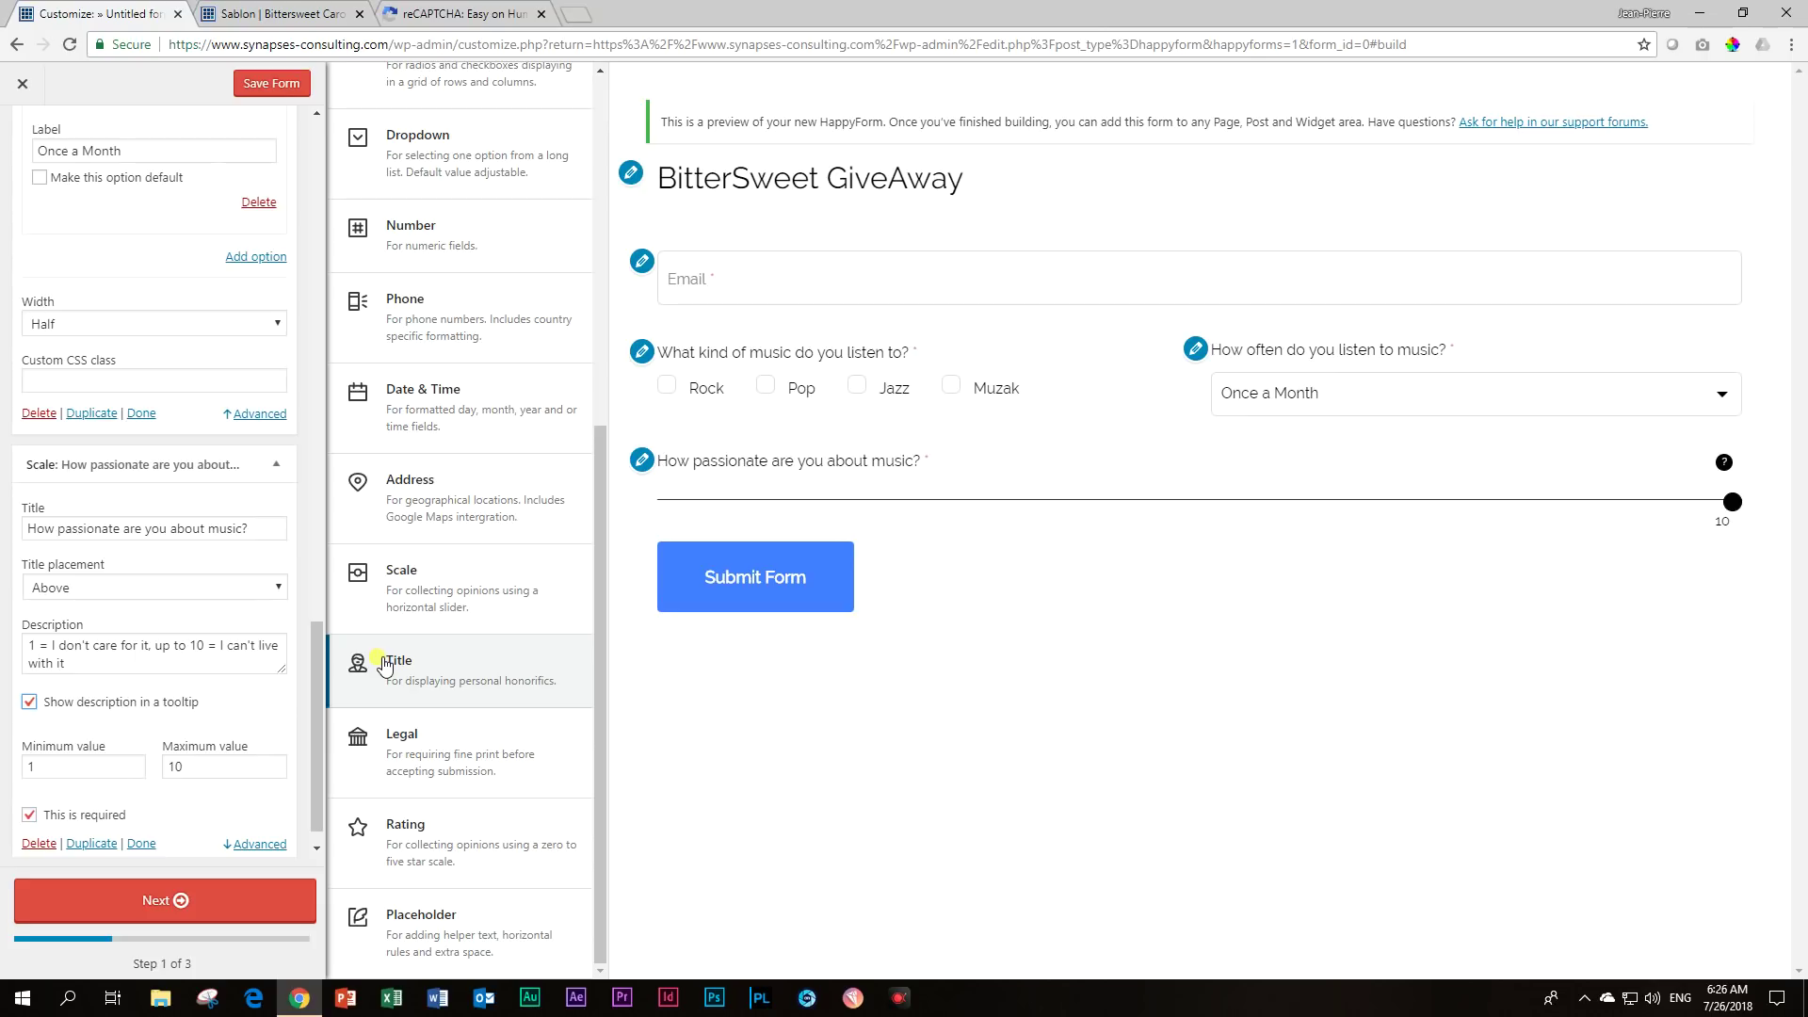
Test the passion slider in the preview across several values, ending at 7.
left_click(1182, 502)
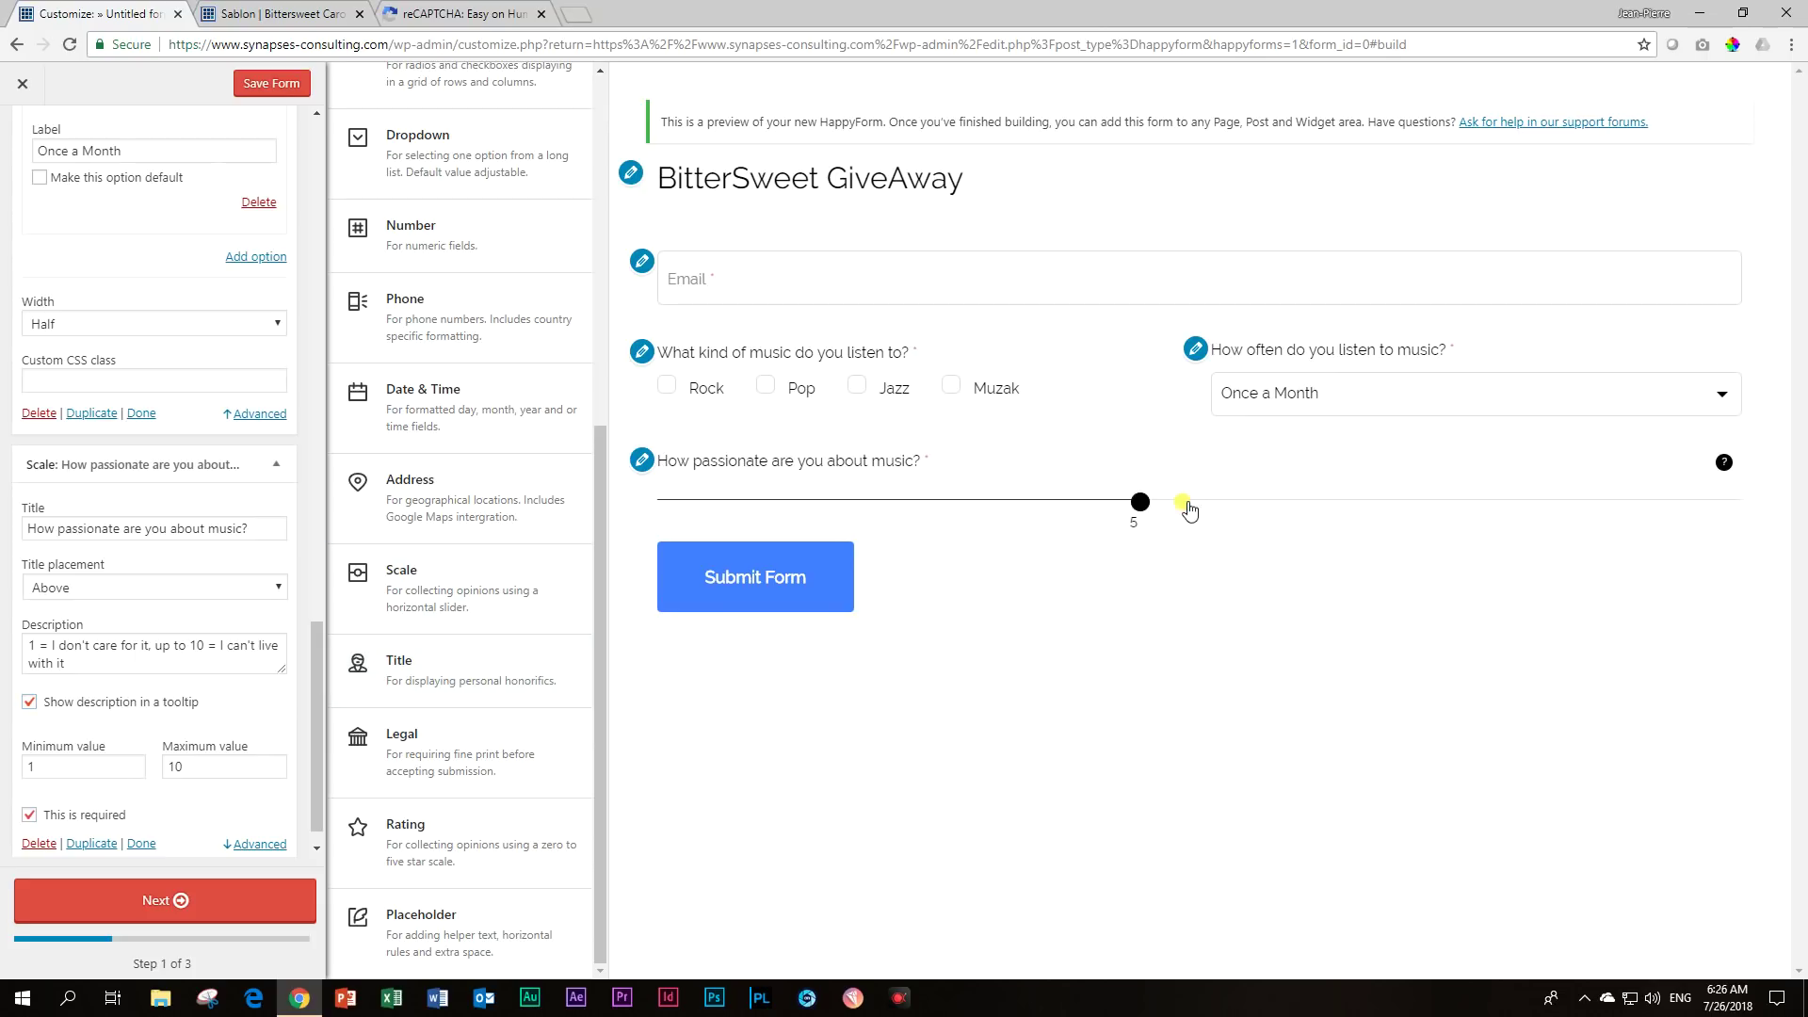
left_click(944, 502)
left_click(818, 502)
left_click(1177, 502)
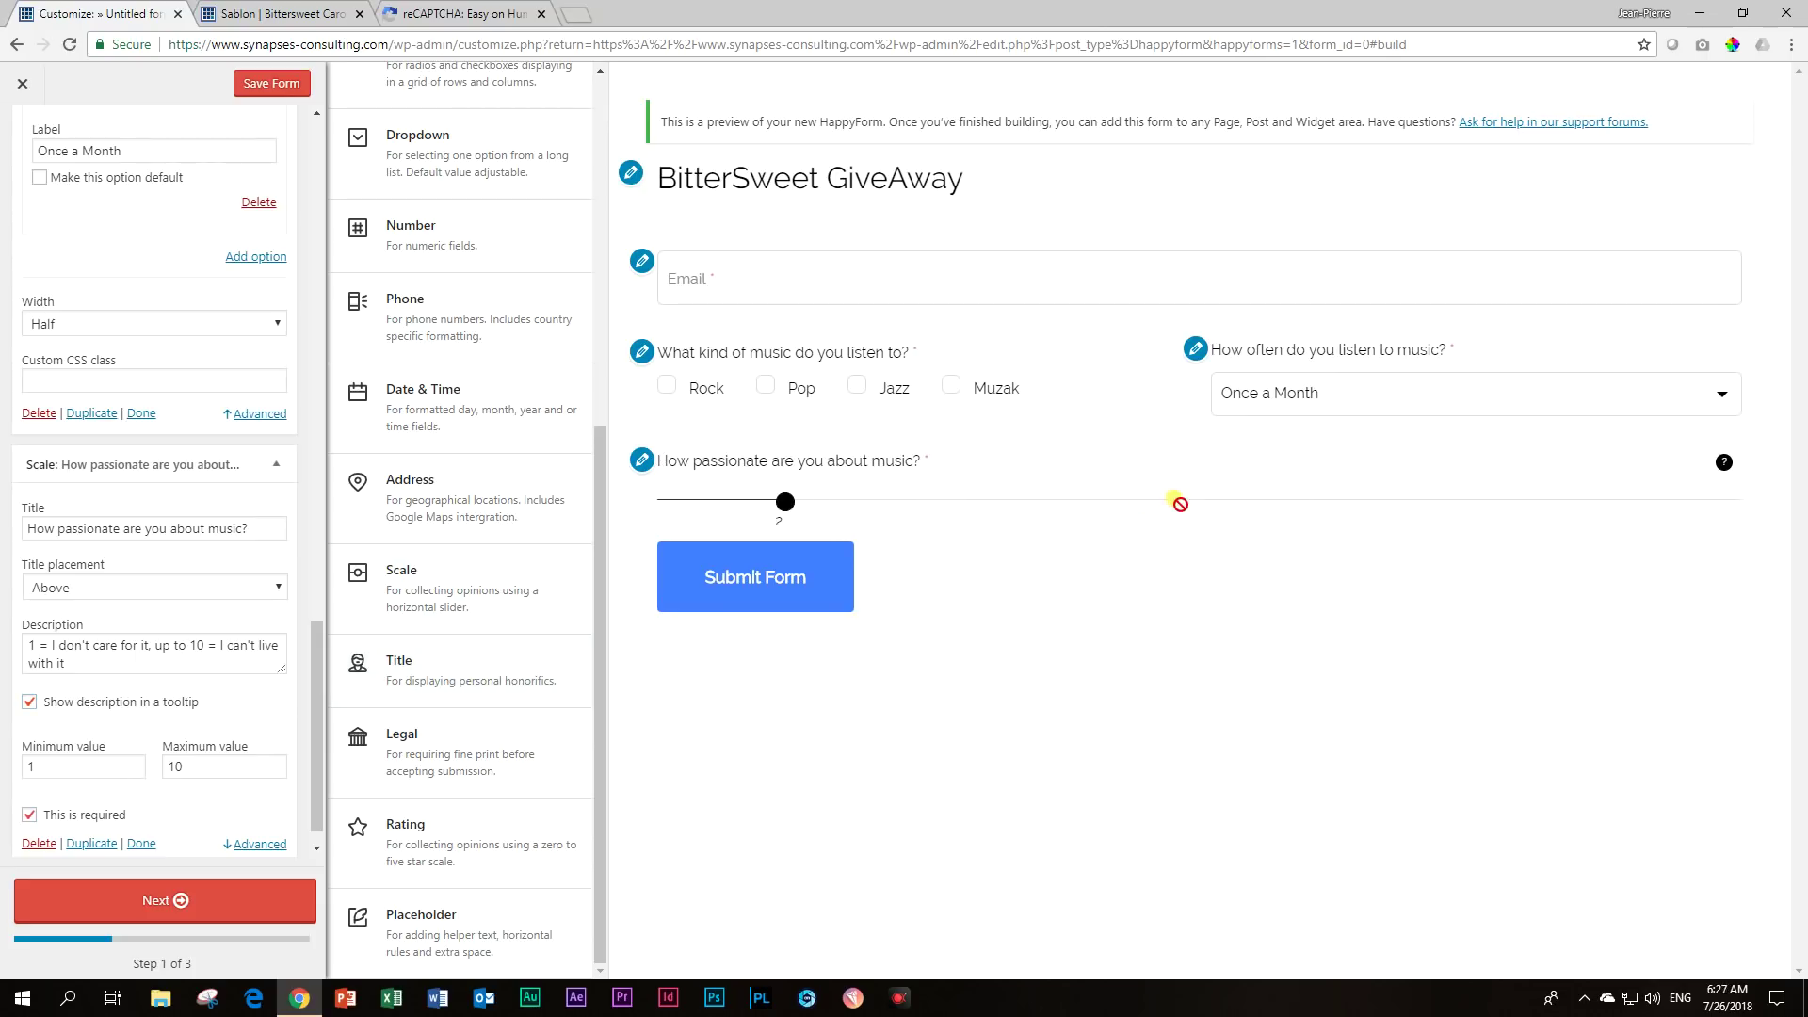
left_click_drag(1183, 506, 1019, 505)
left_click(1189, 508)
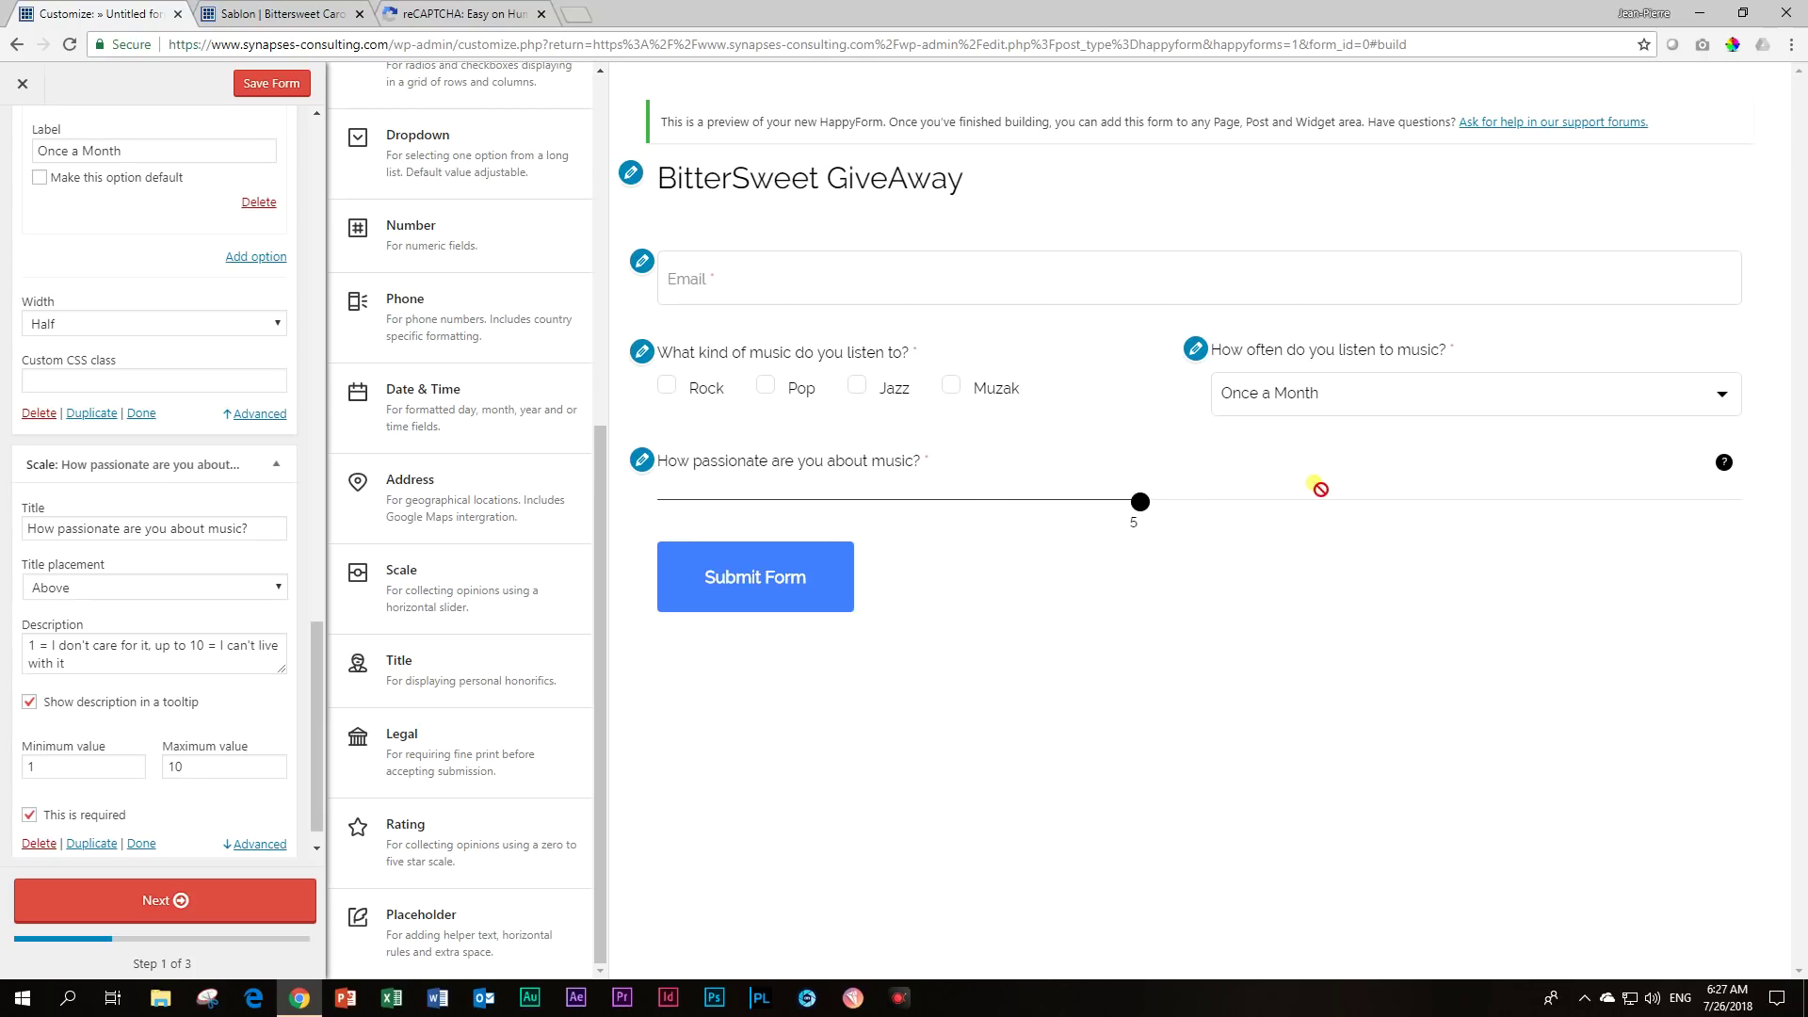
left_click_drag(1318, 510, 1619, 504)
left_click(1412, 505)
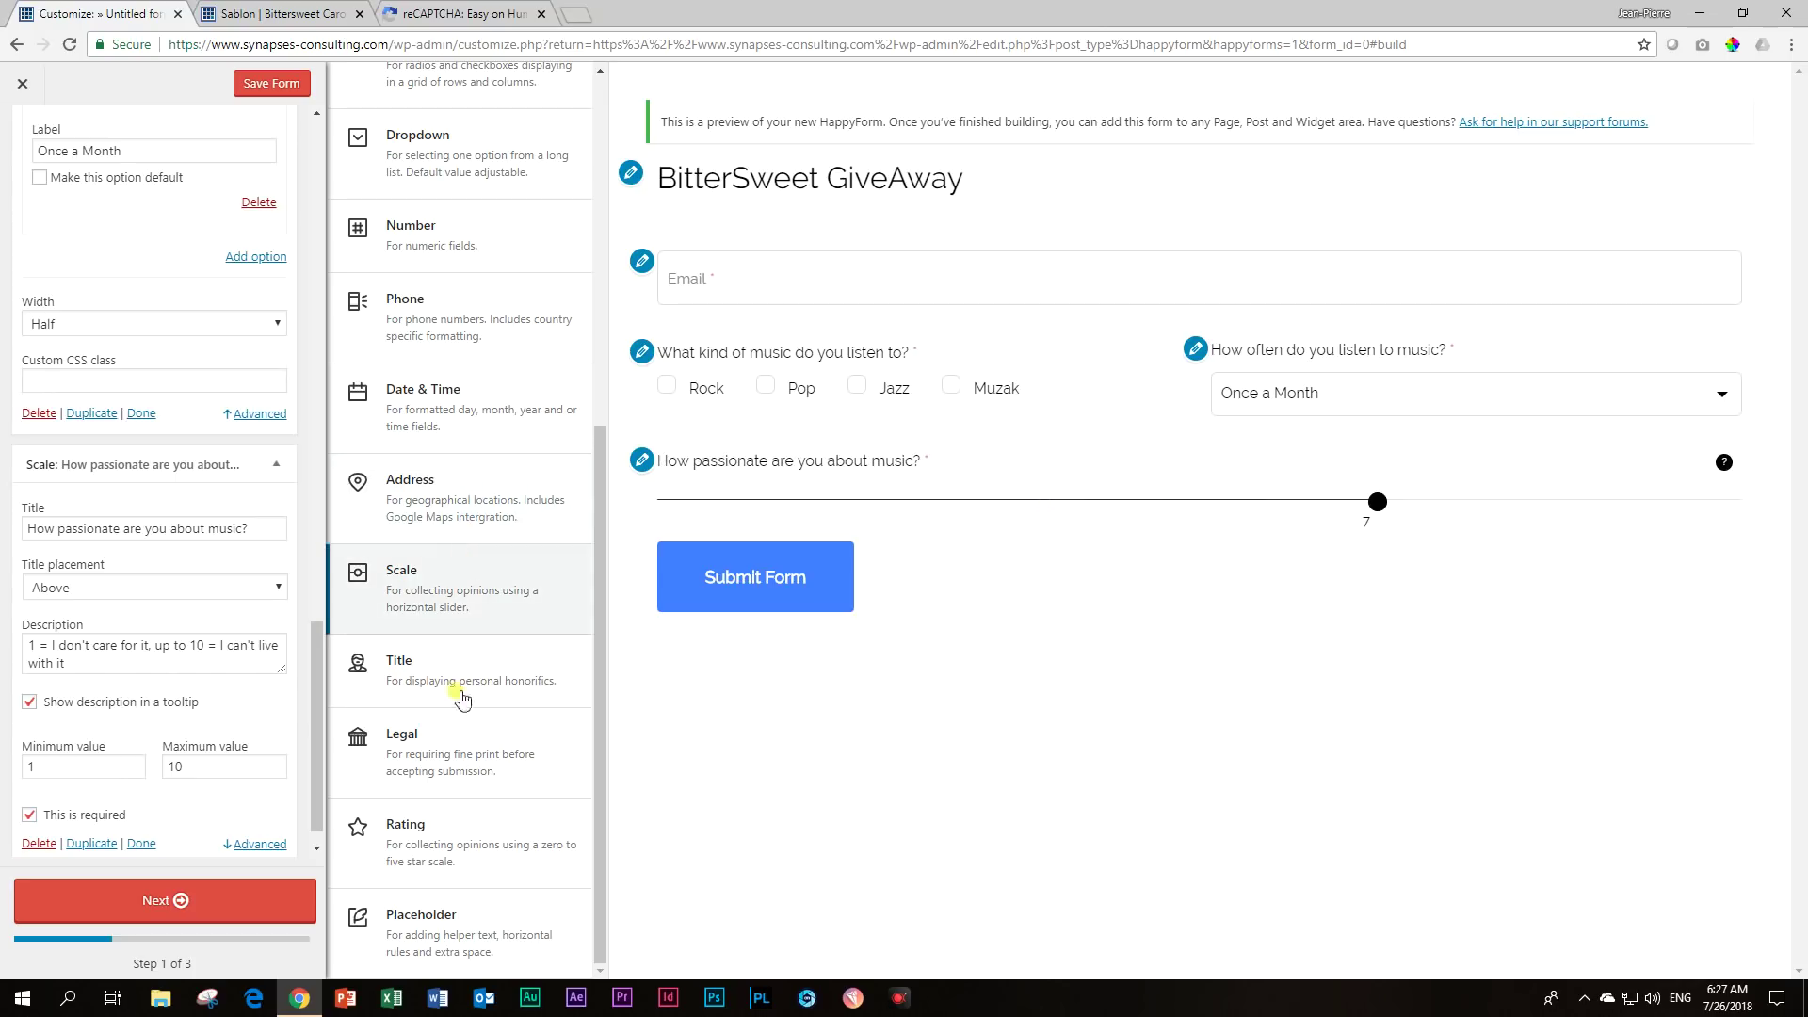
scroll(419, 842, "up", 6)
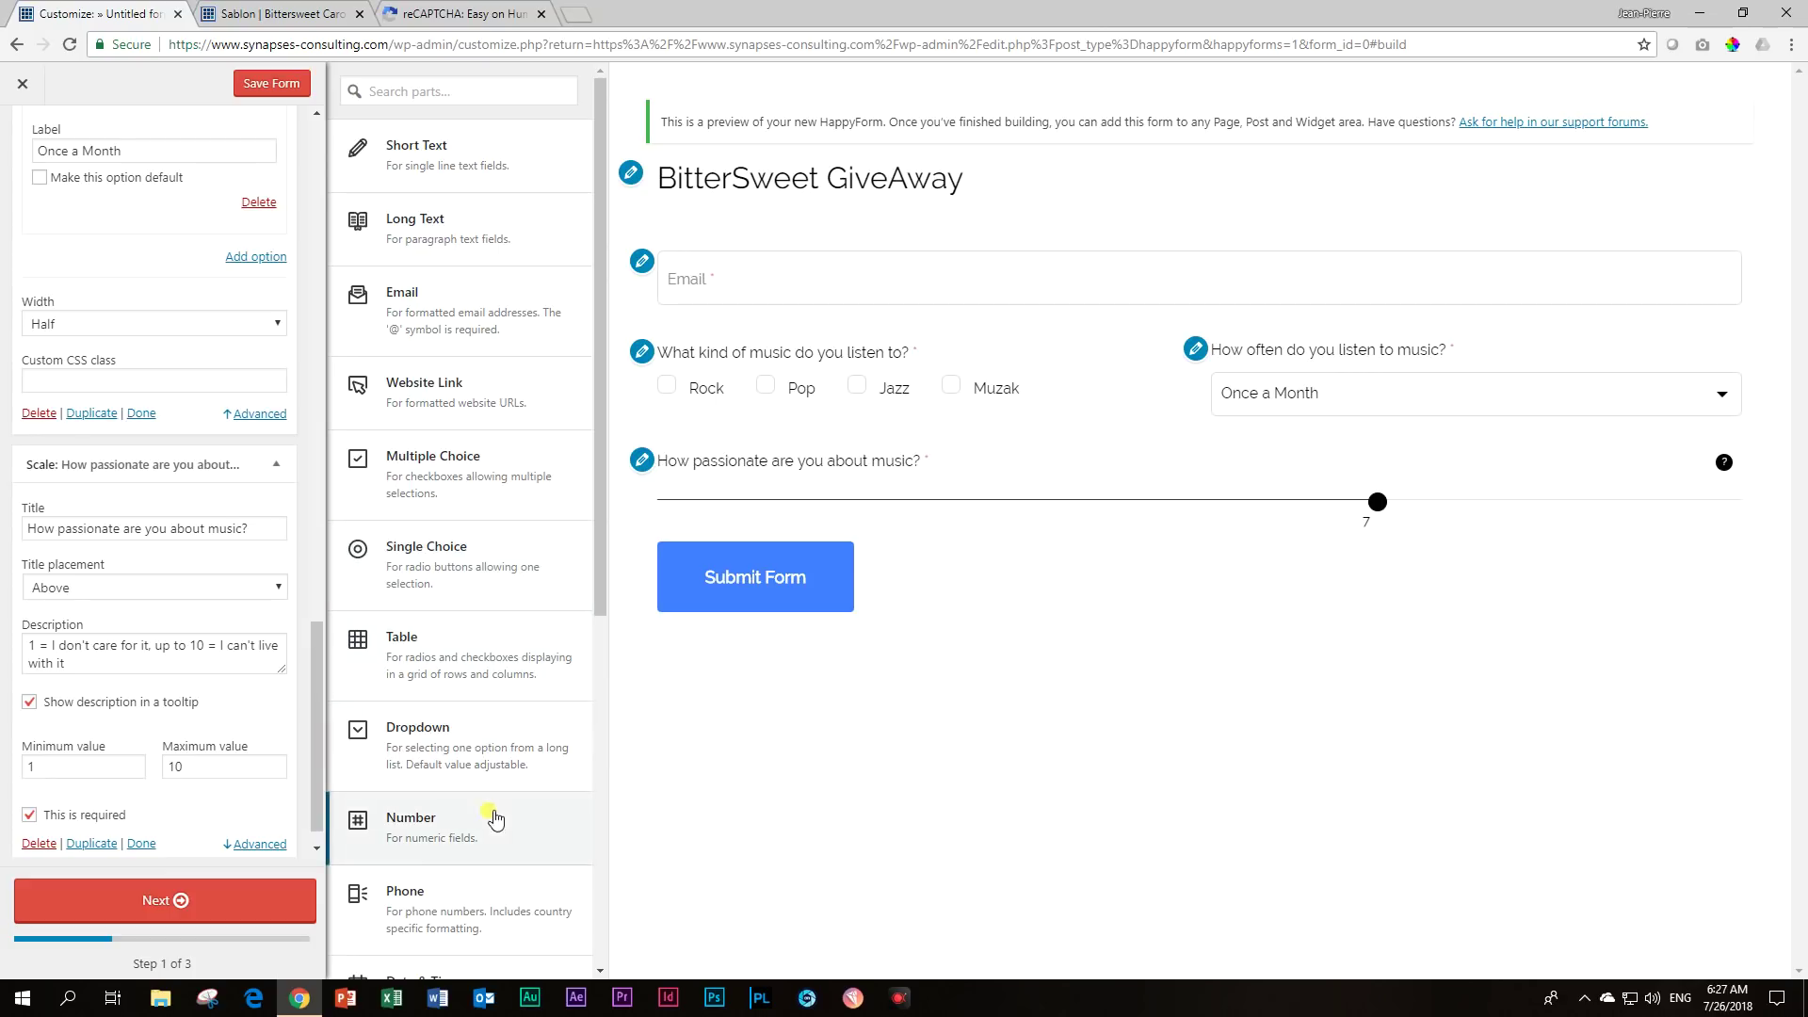
scroll(496, 816, "down", 5)
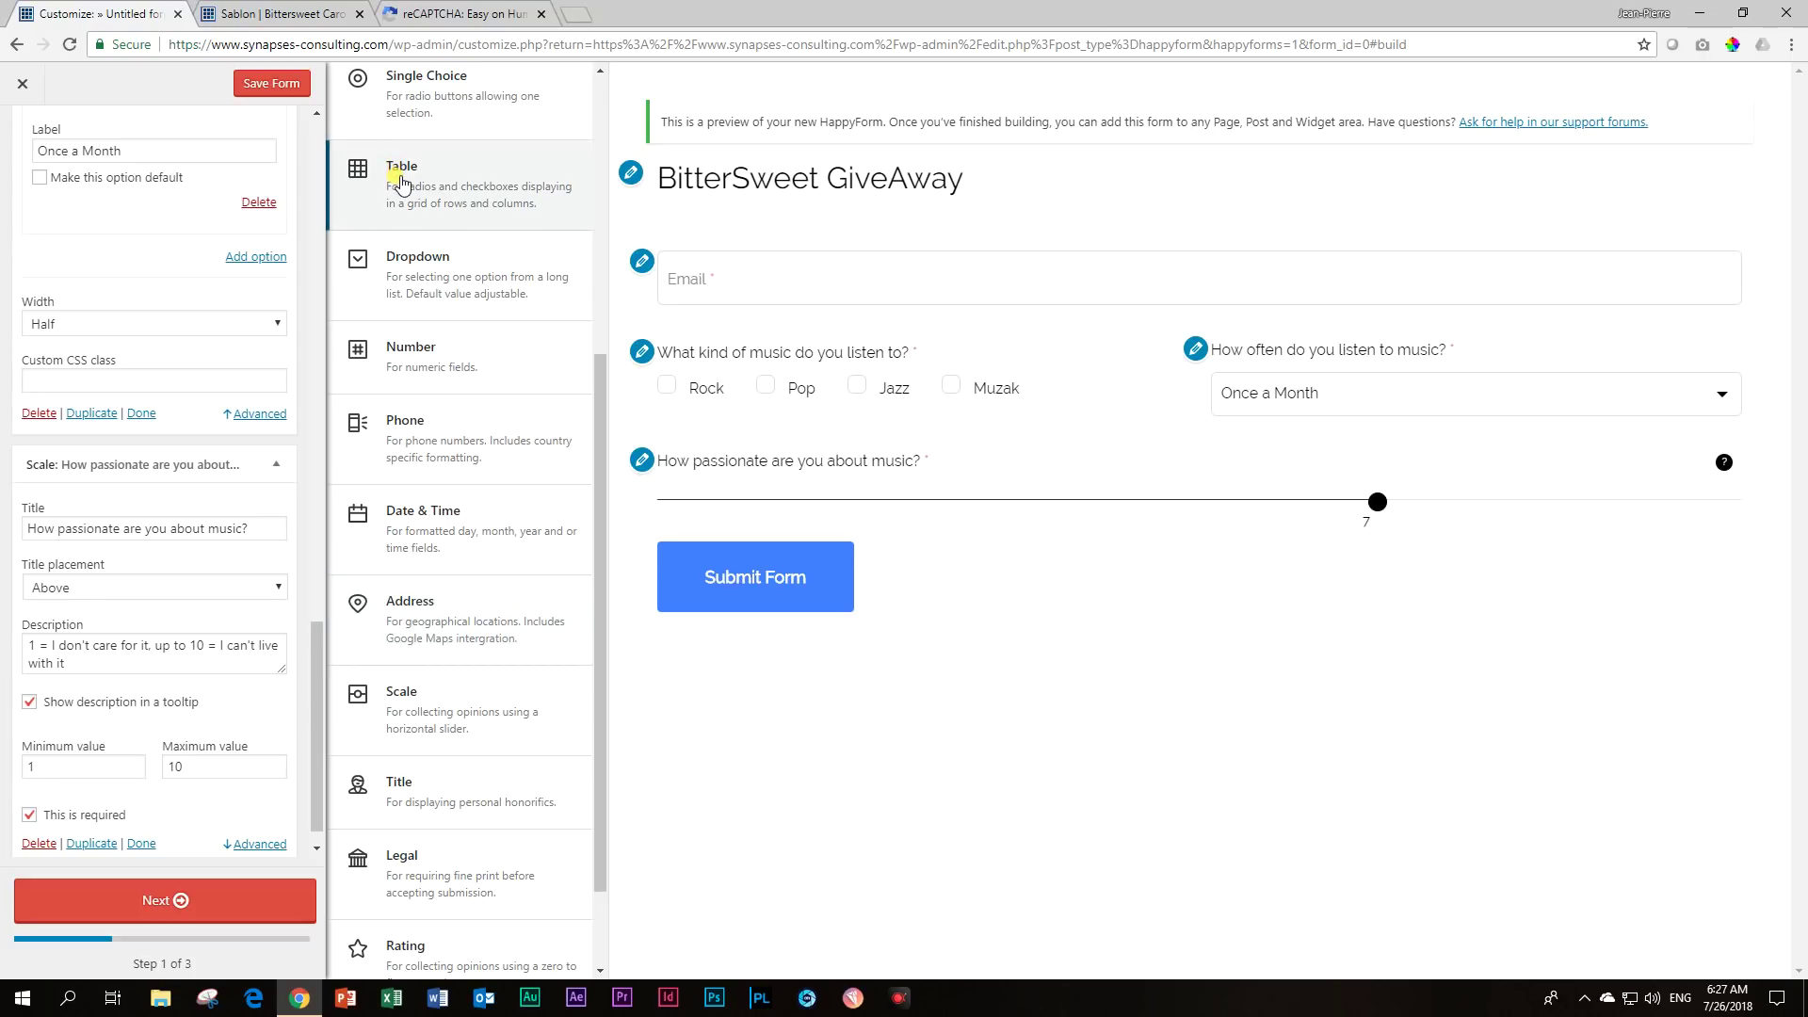
Add a Table question titled 'What do you think of the music?'.
left_click(402, 185)
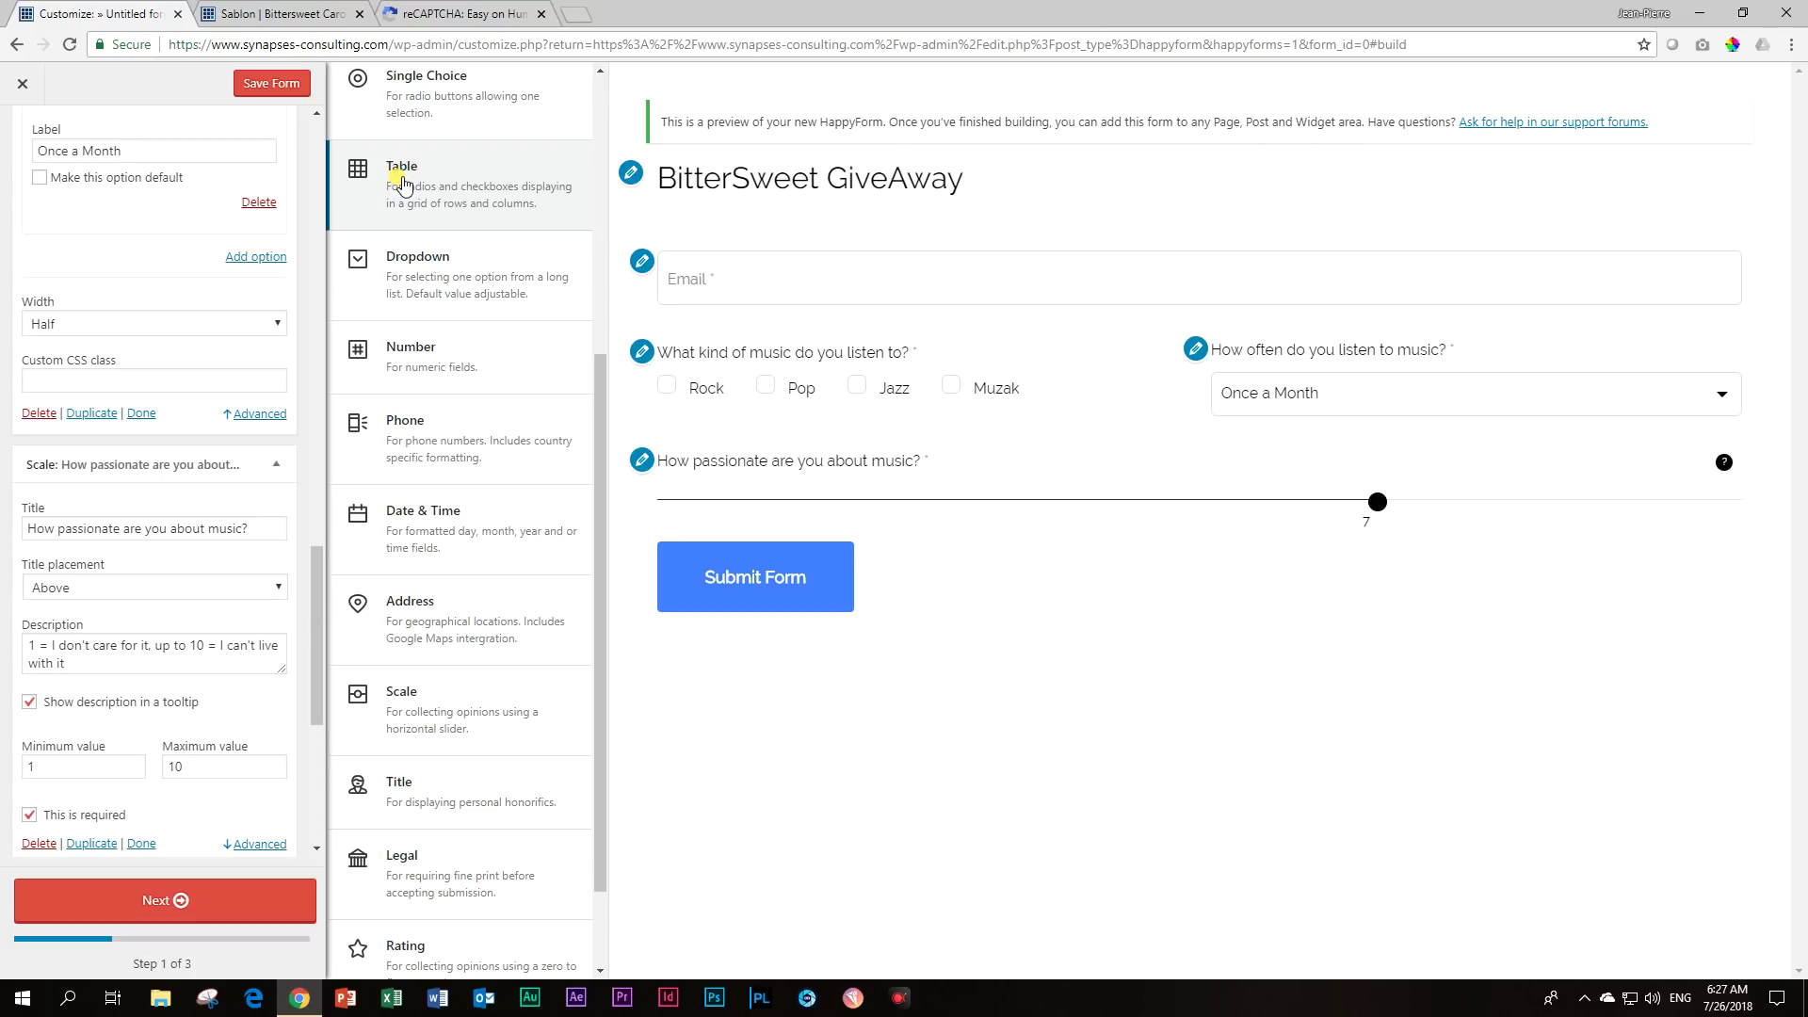
scroll(245, 411, "down", 5)
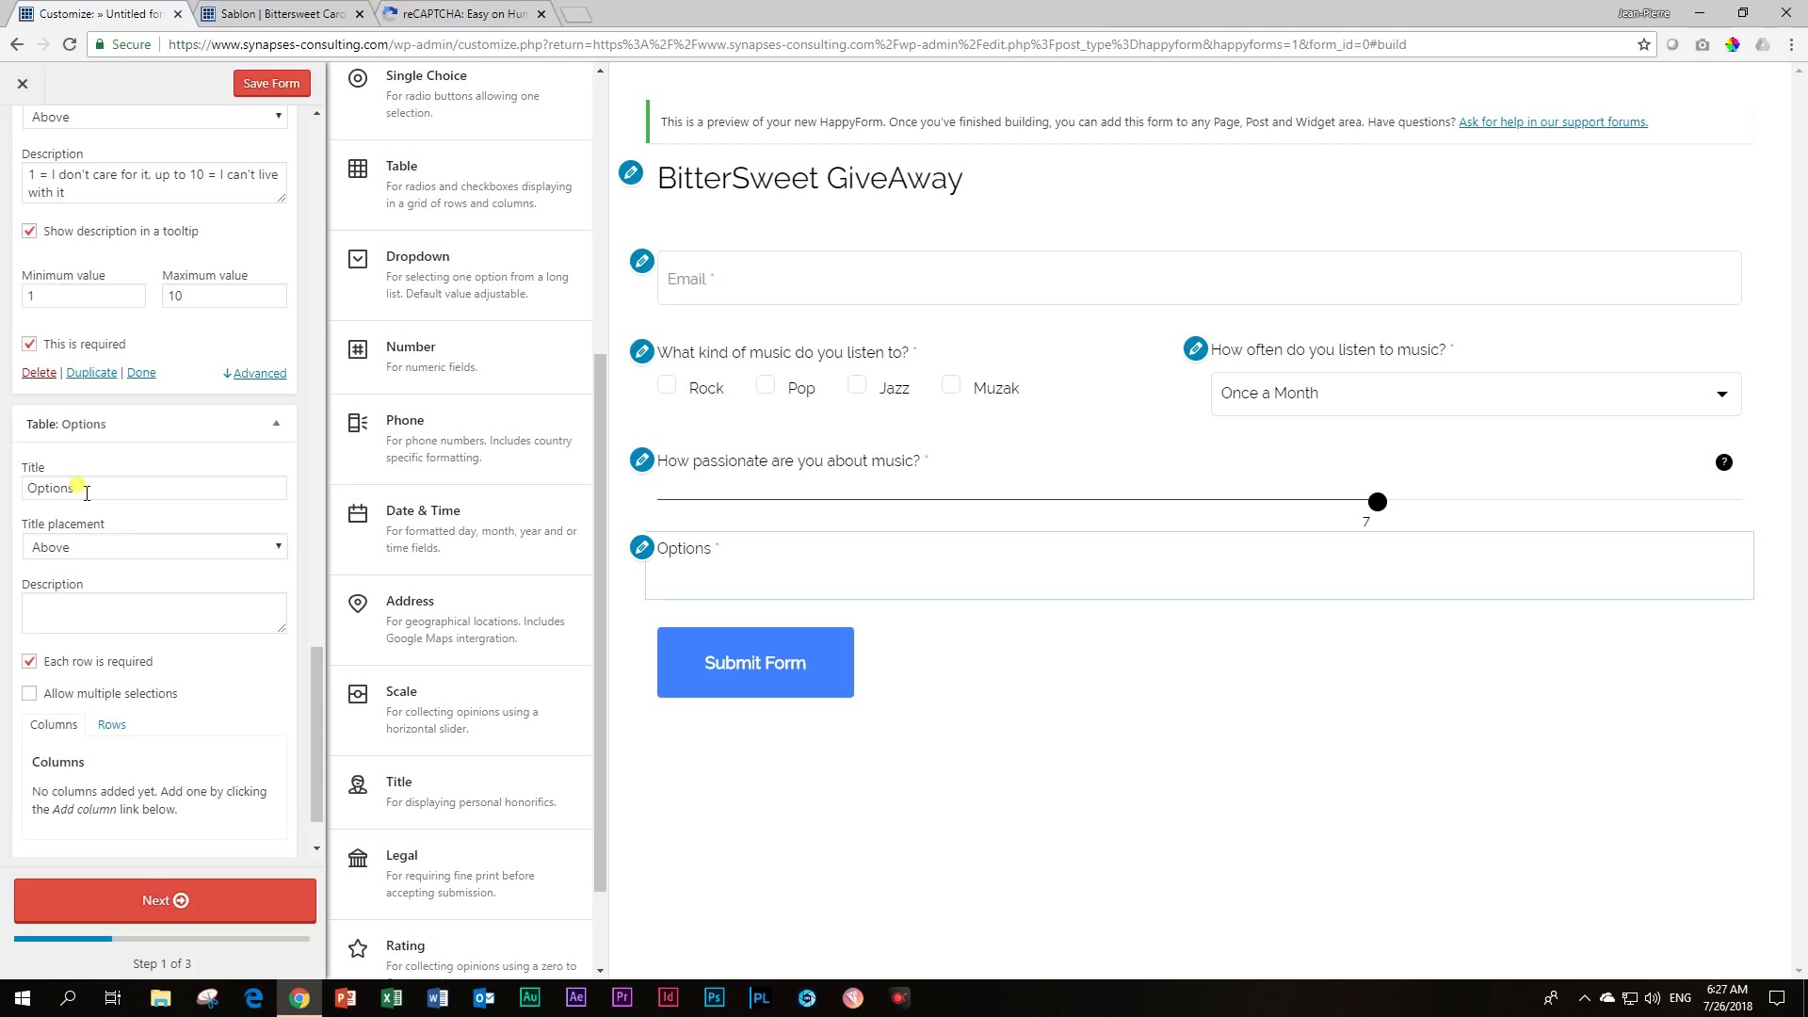
double_click(86, 490)
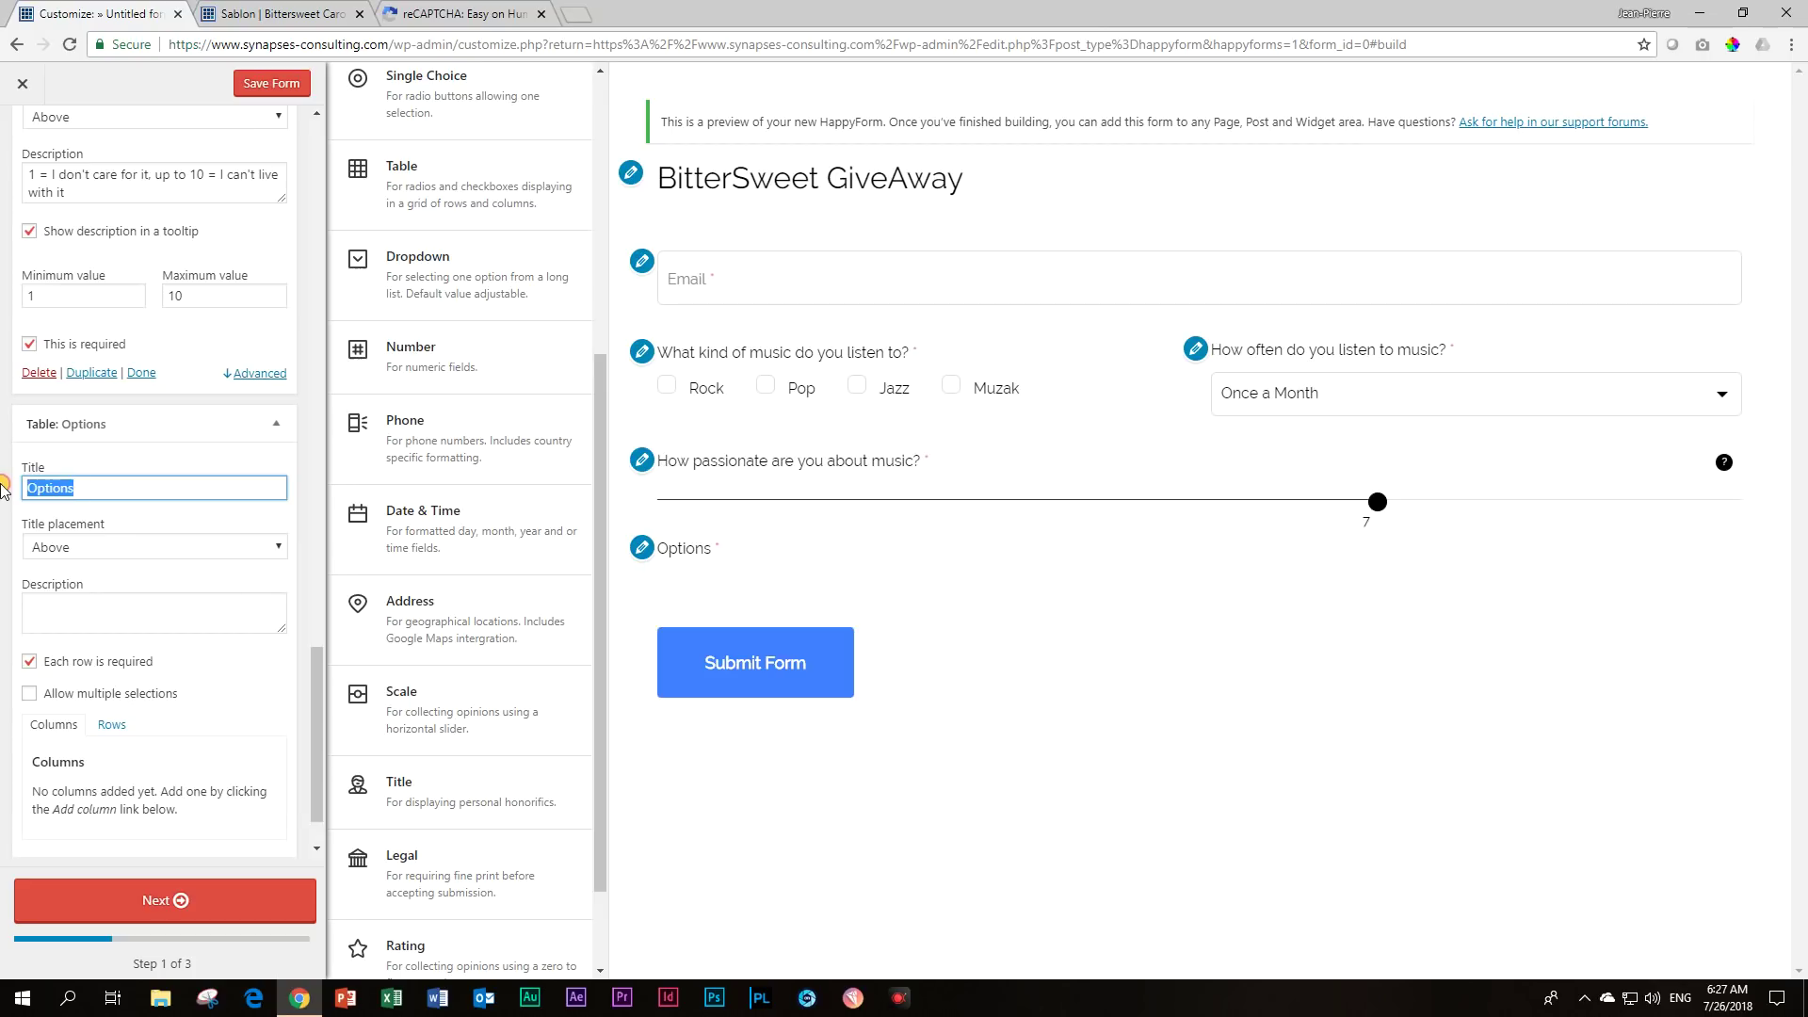
type("What do ")
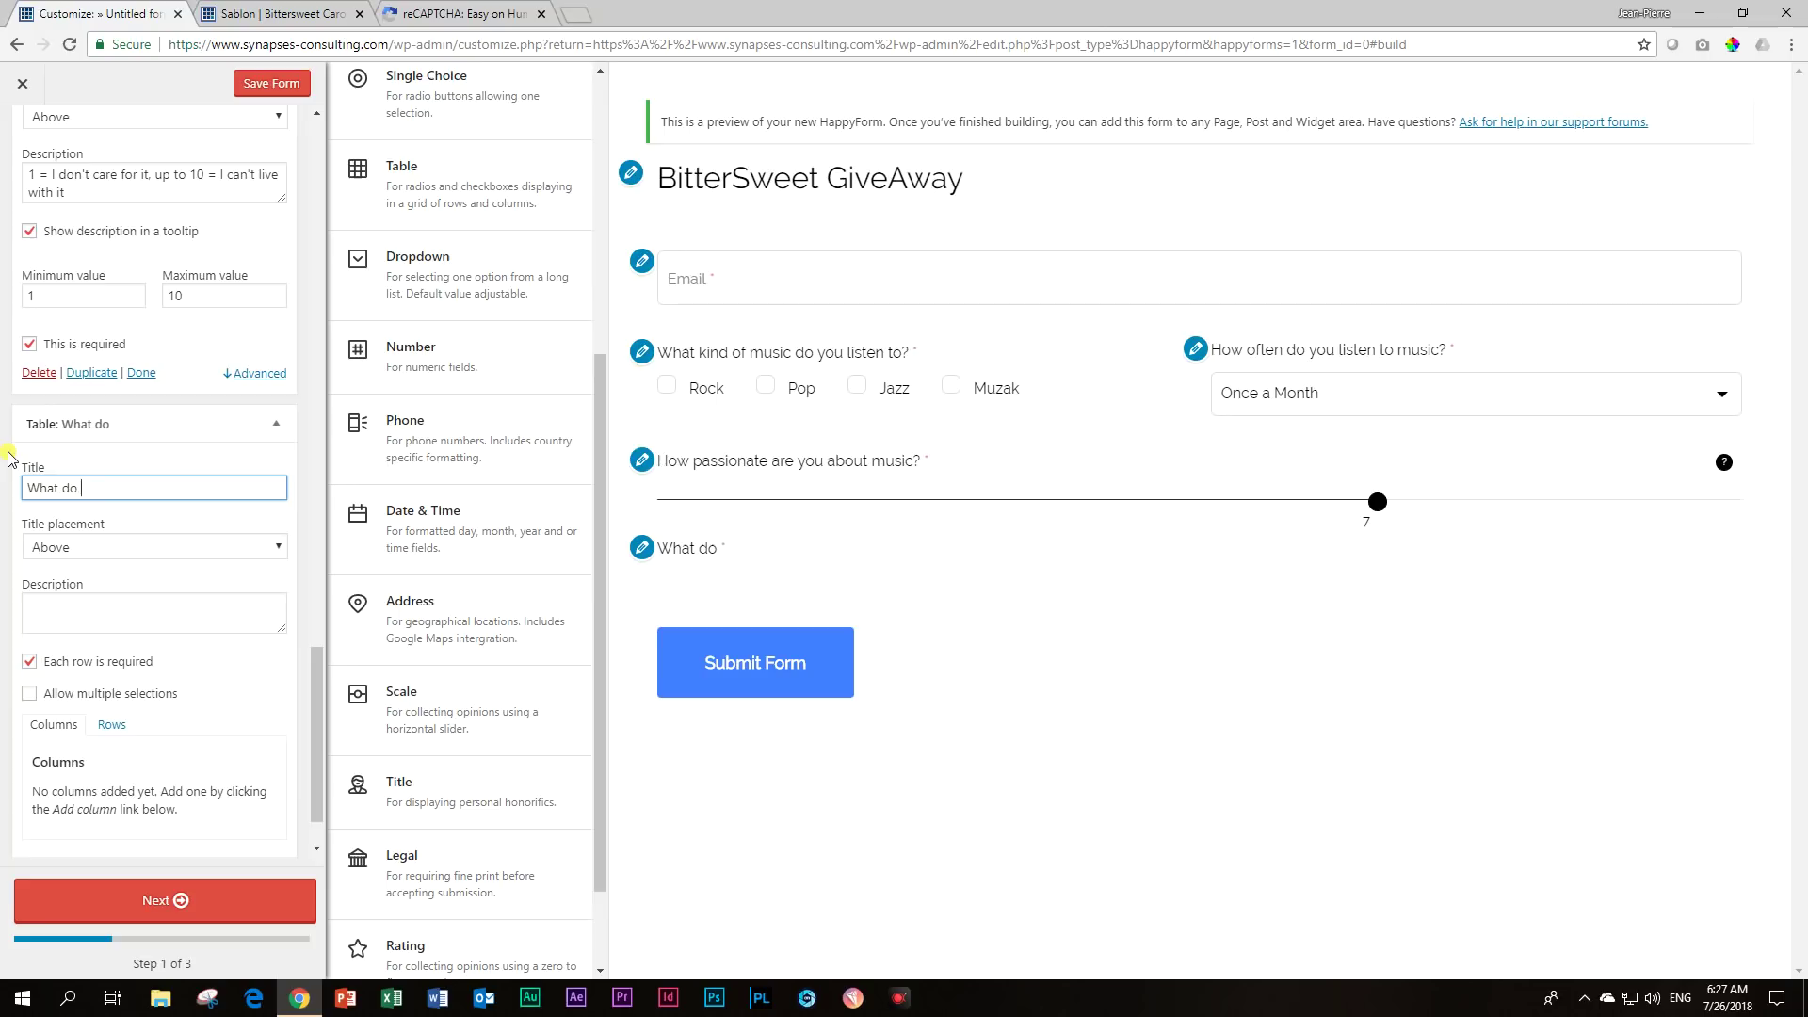
type("you think of the music?")
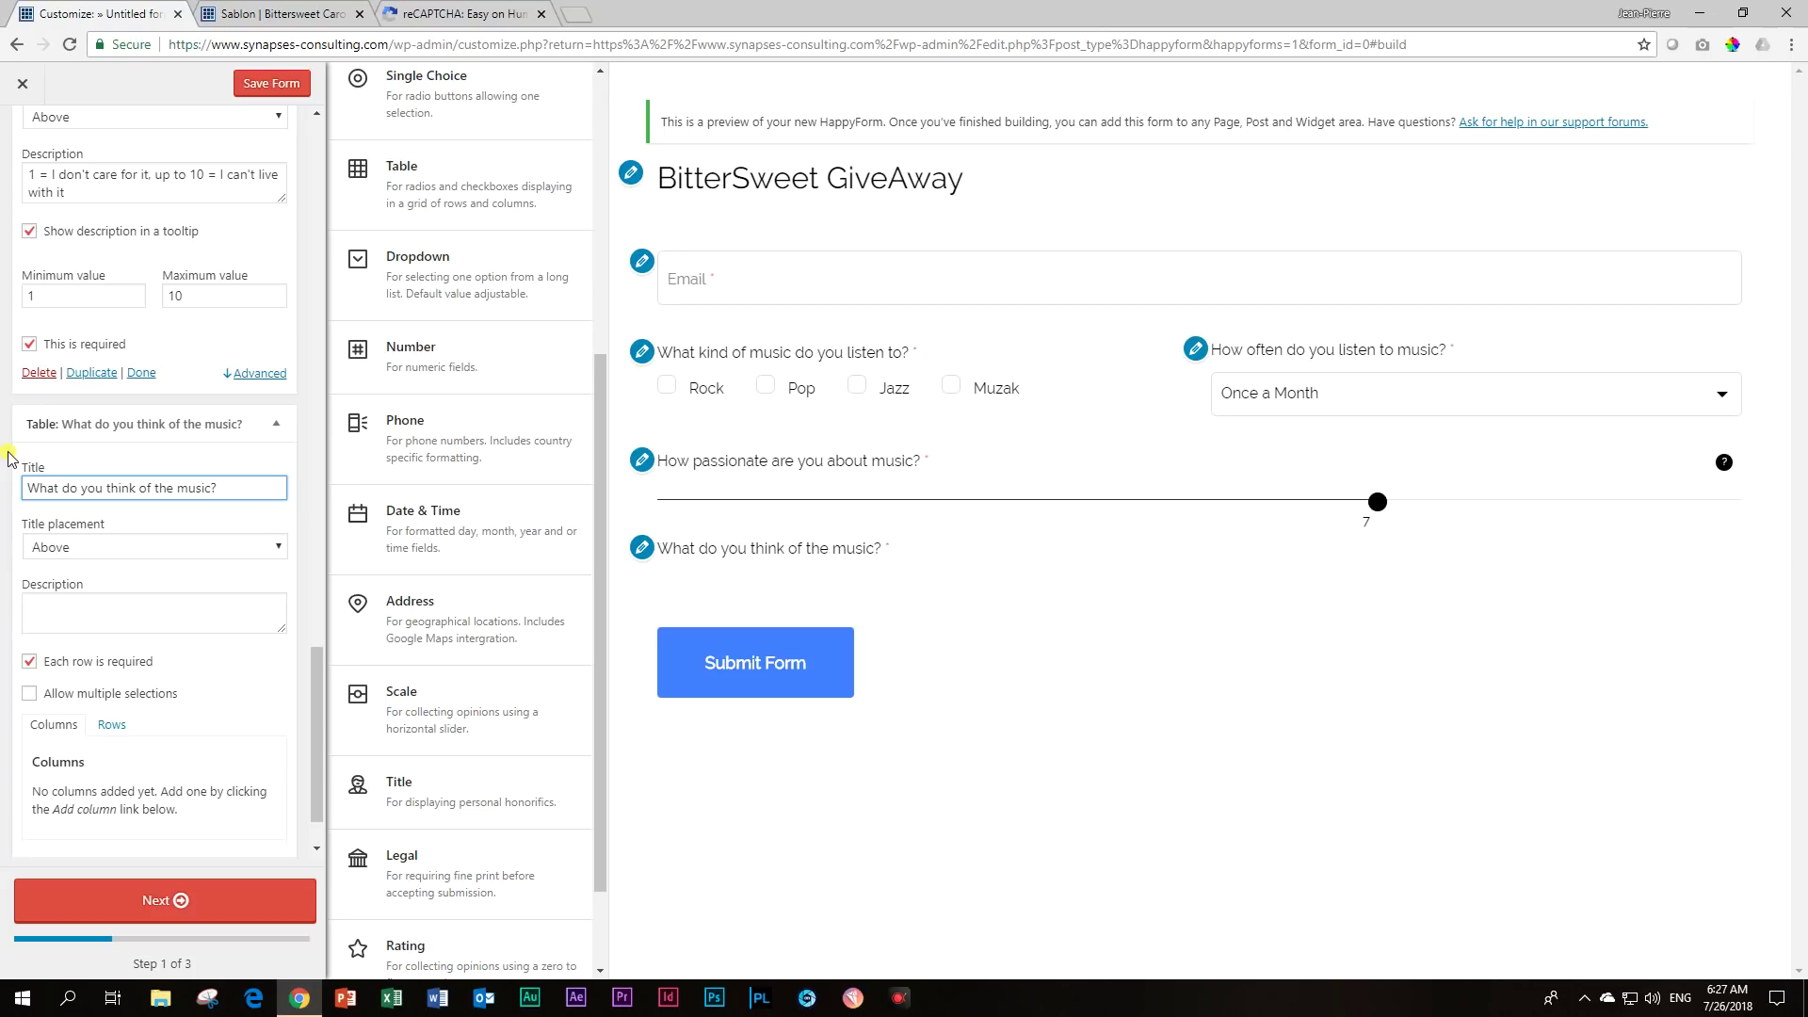
Give the table the tooltip description 'Listen to it above with the media player'.
left_click(133, 601)
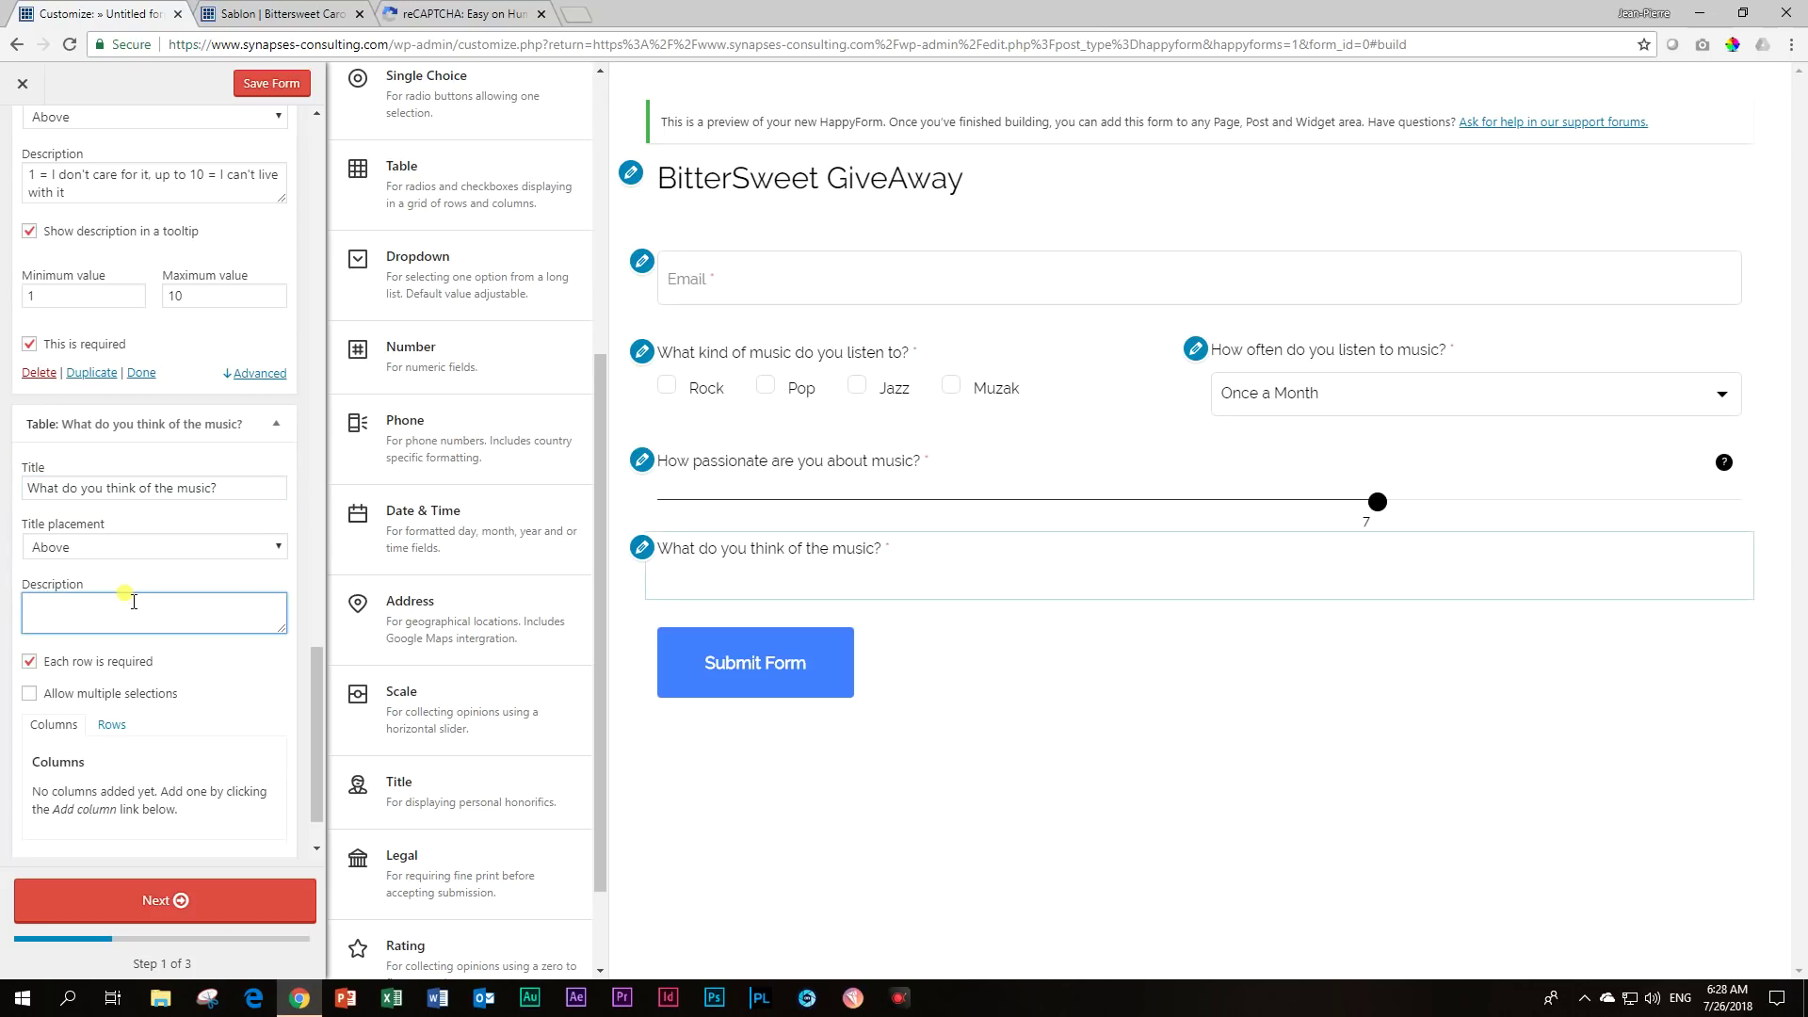
type("Listen to it above with the media player.")
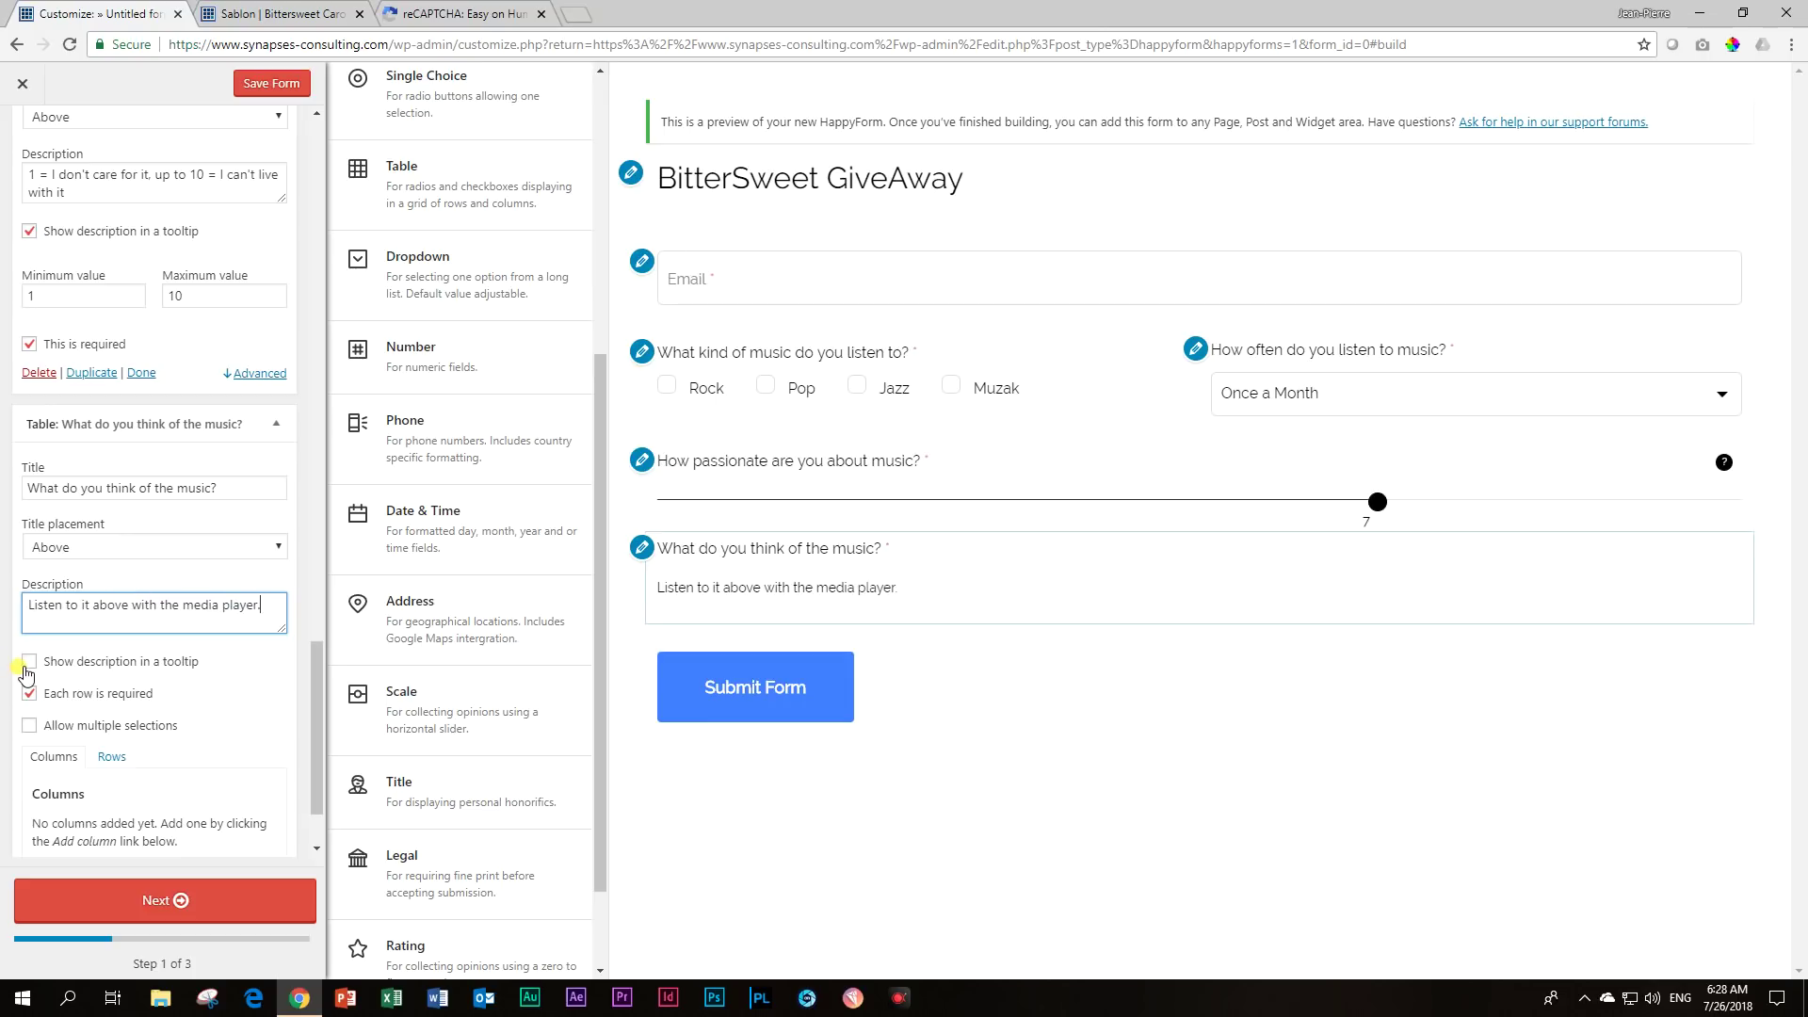
left_click(26, 668)
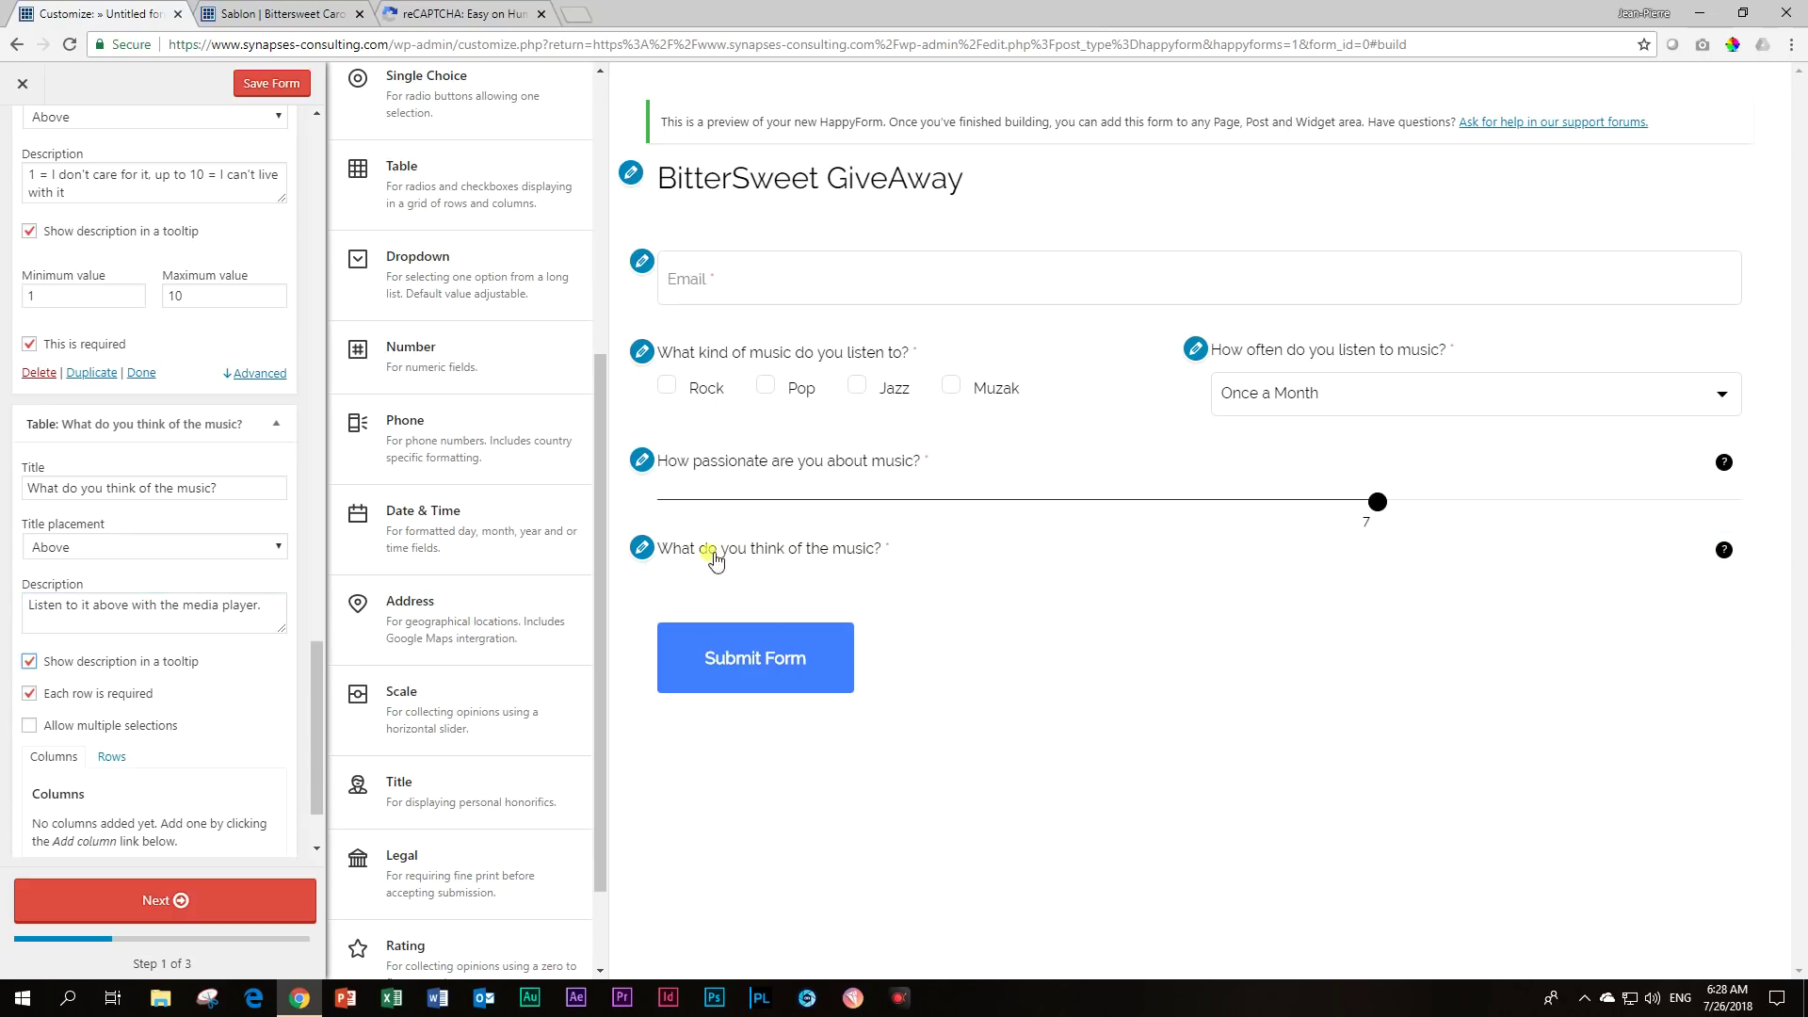
mouse_move(1724, 554)
scroll(209, 589, "down", 1)
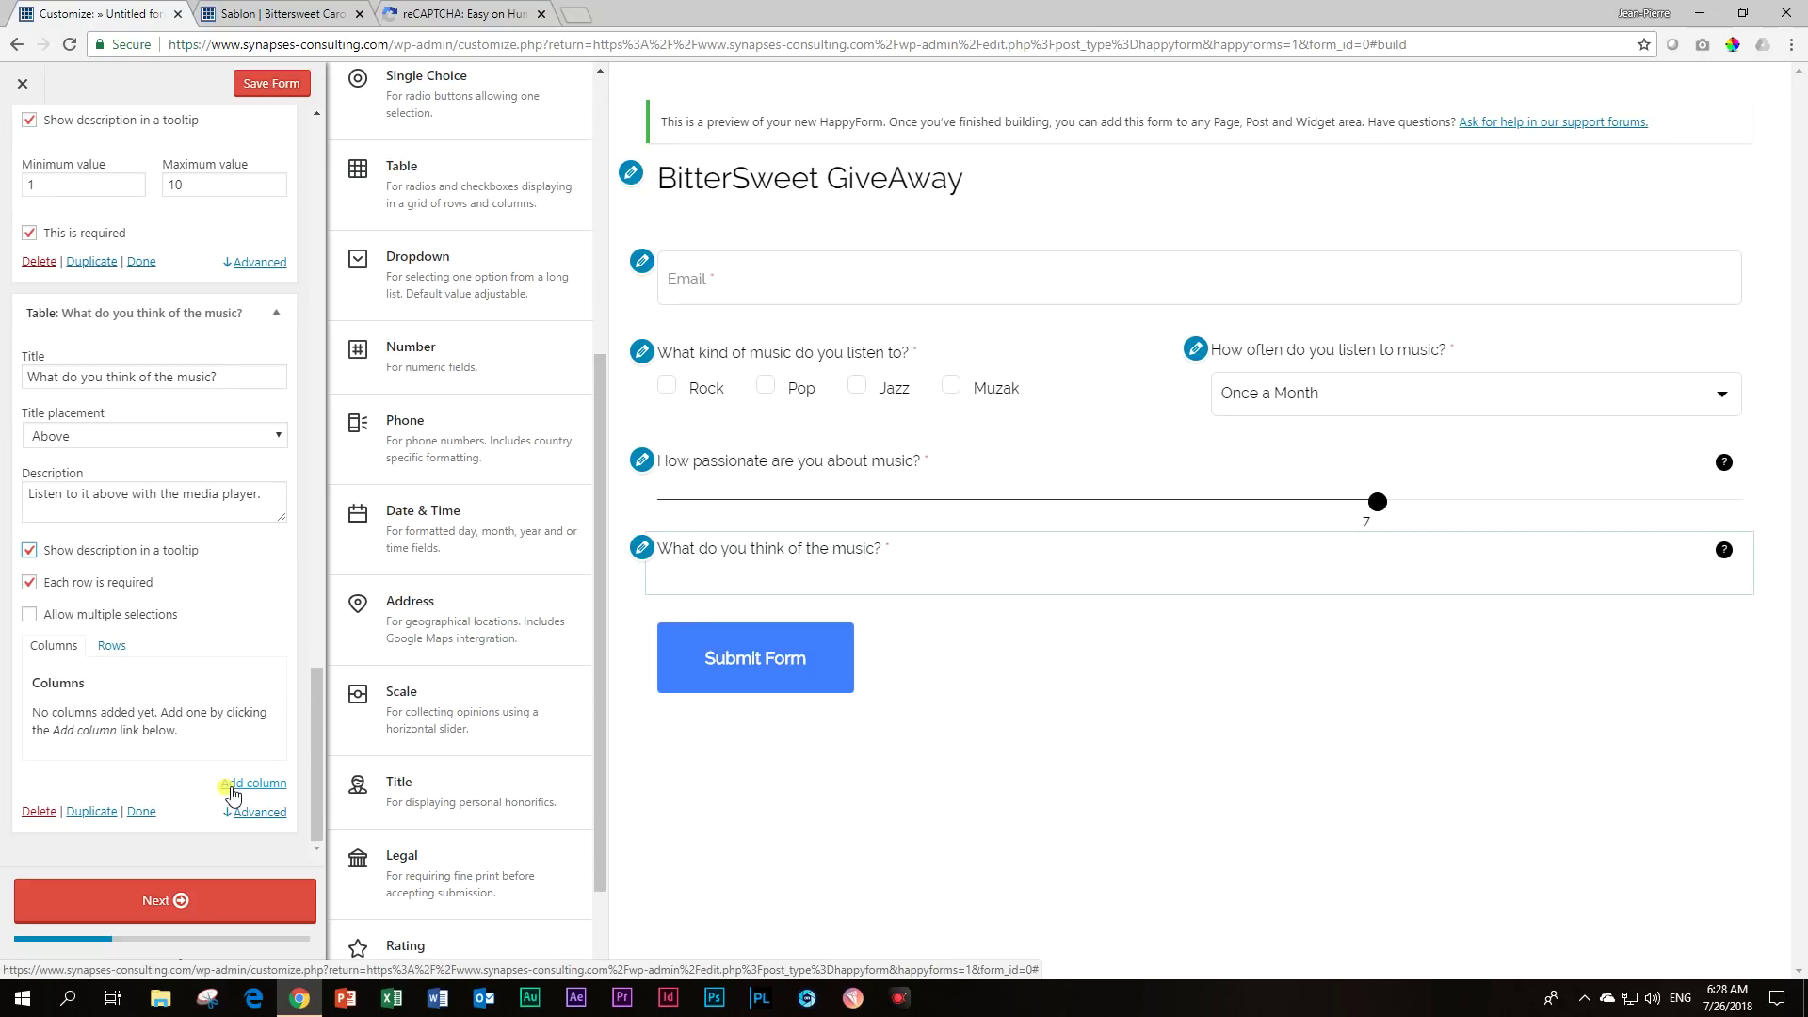
Add the rating columns Give me more!, Good and Meh.
left_click(232, 787)
left_click(136, 702)
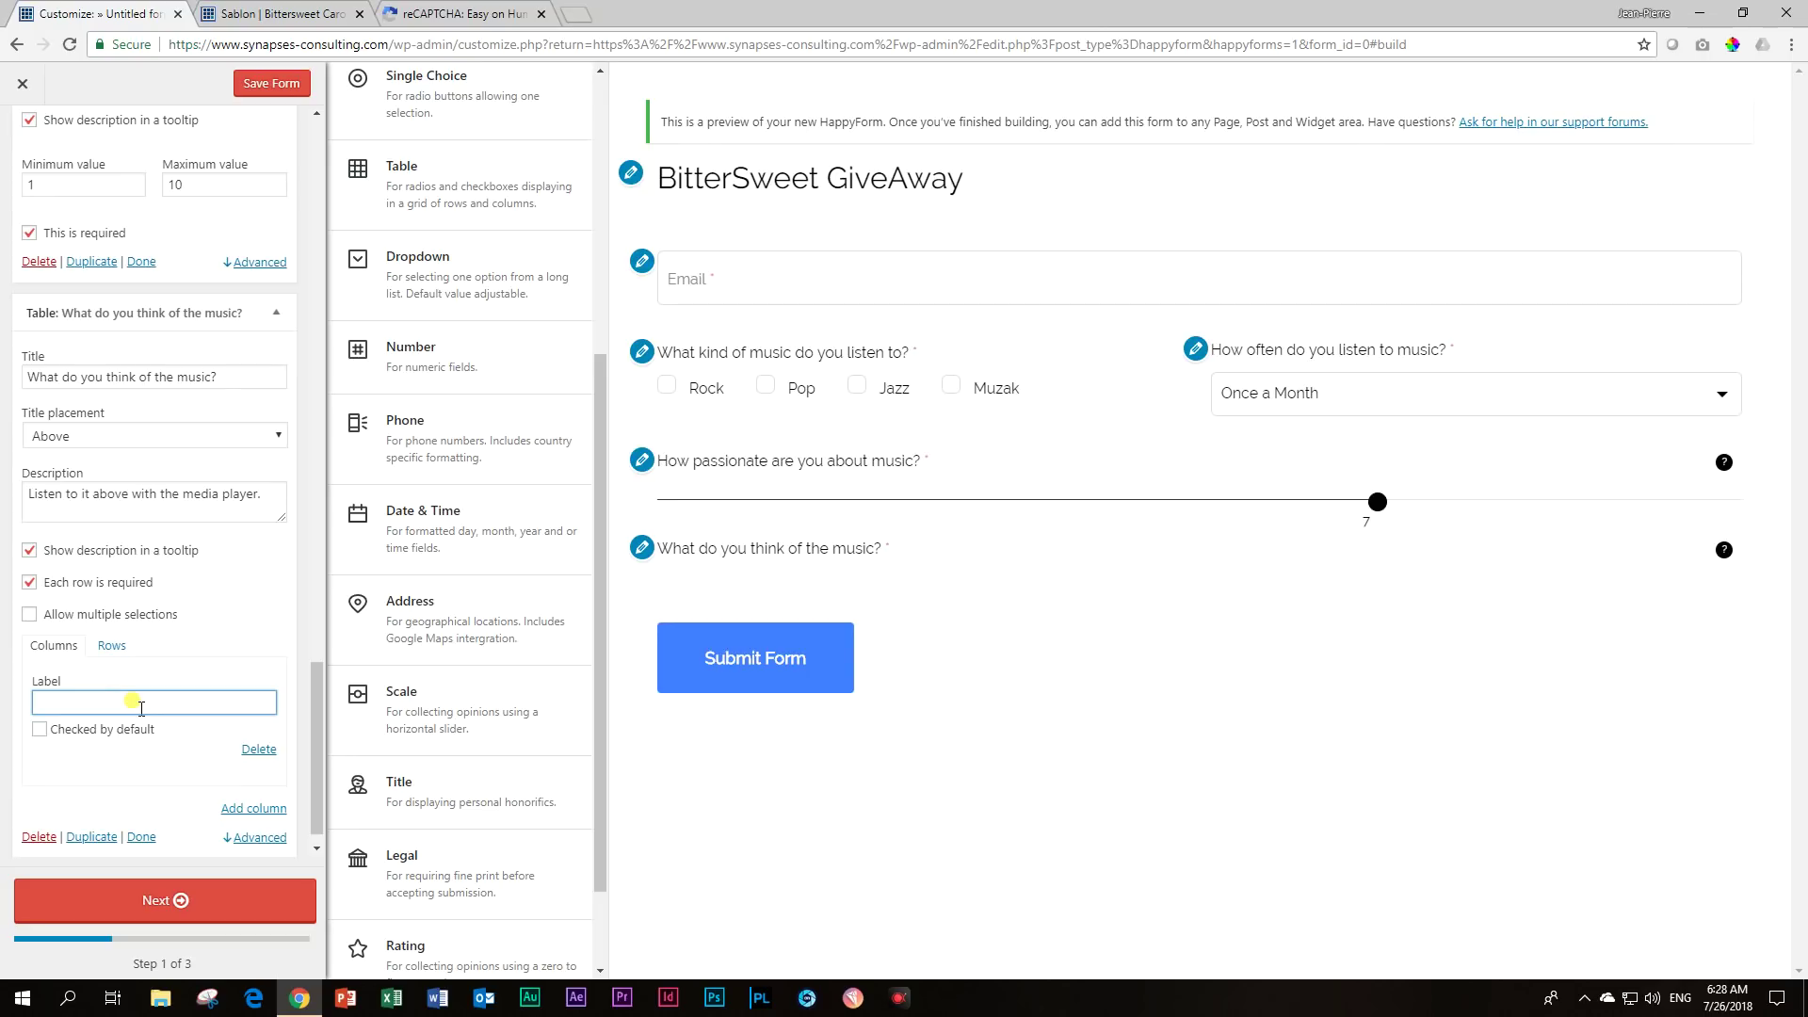
type("Give ")
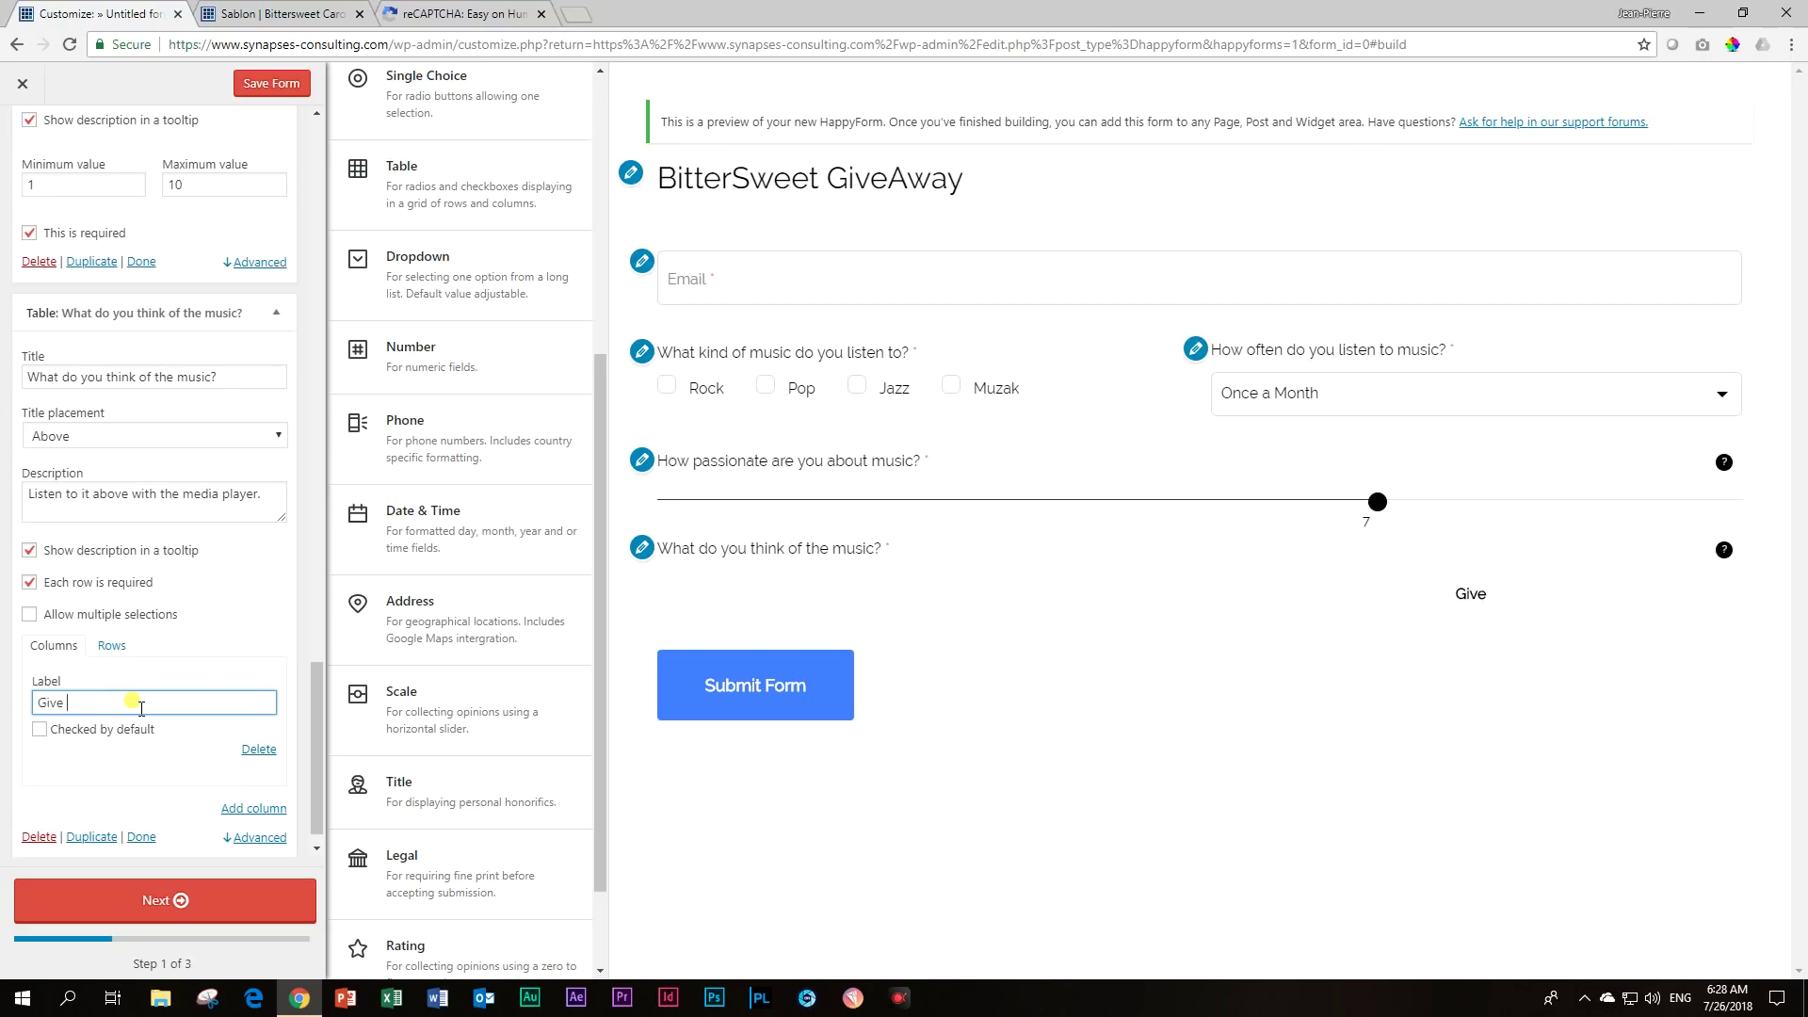
type("me more!")
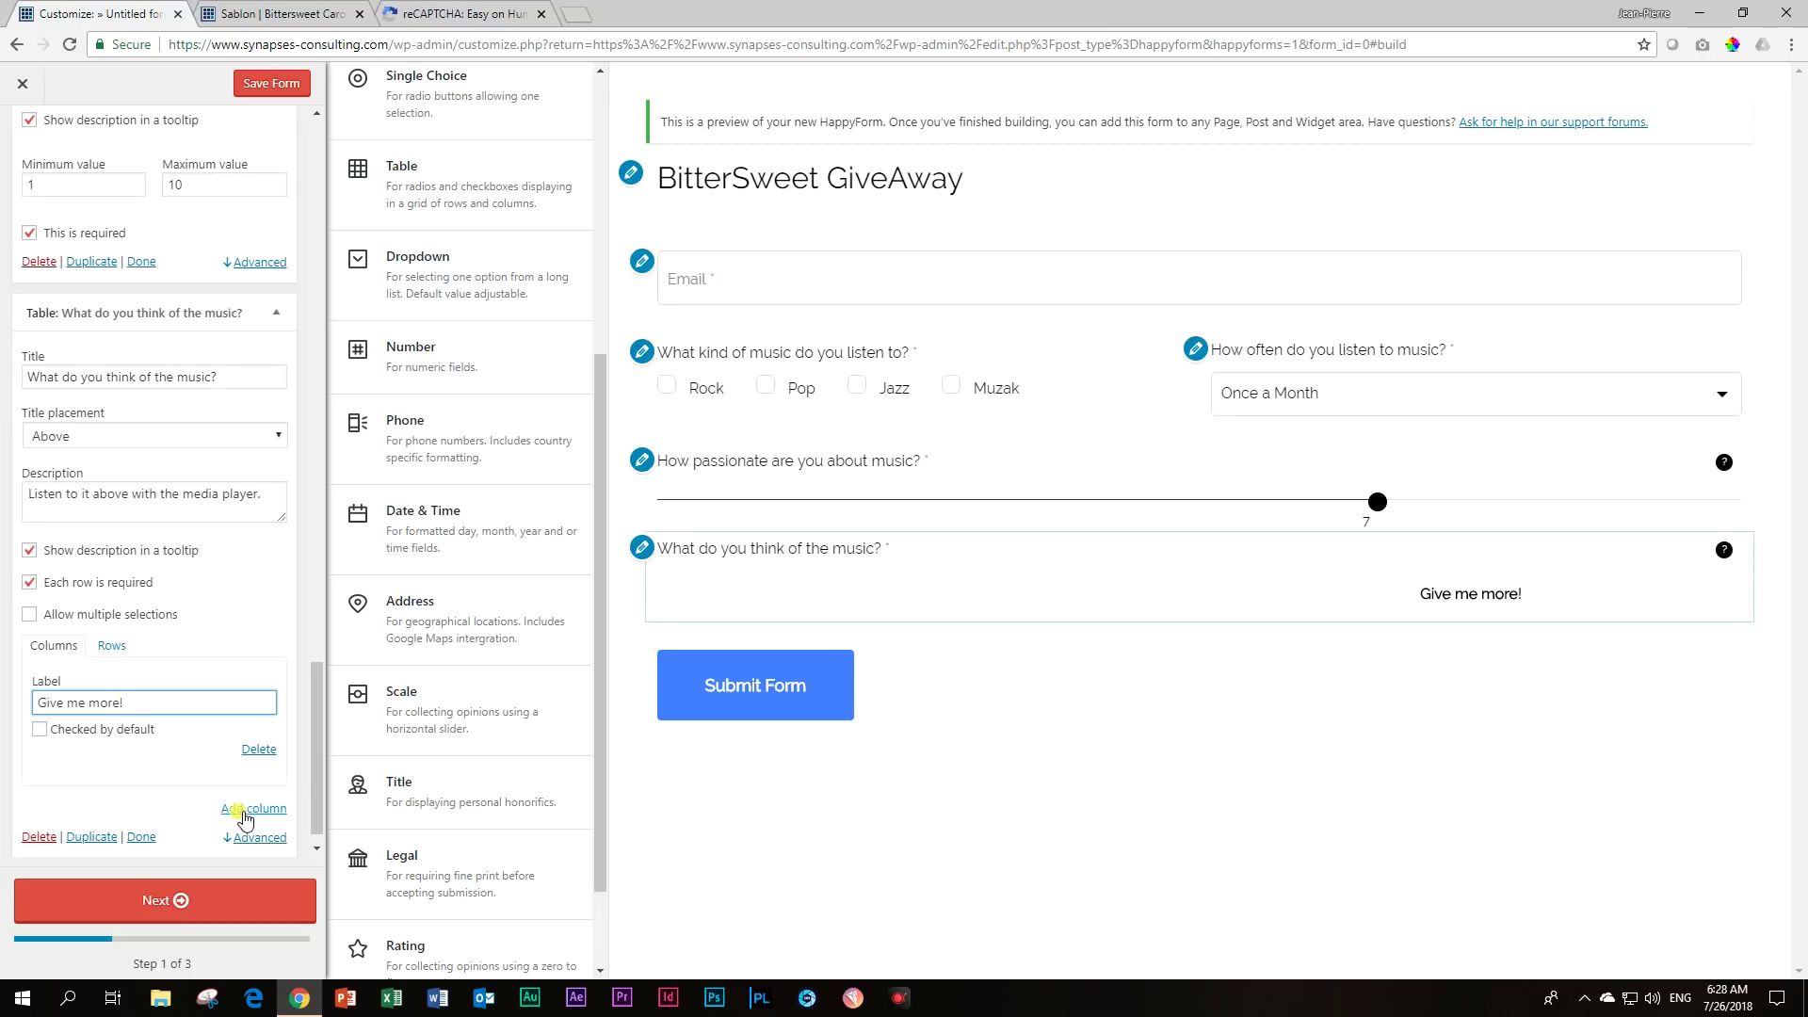
left_click(243, 808)
left_click(164, 812)
type("Good")
scroll(165, 812, "down", 2)
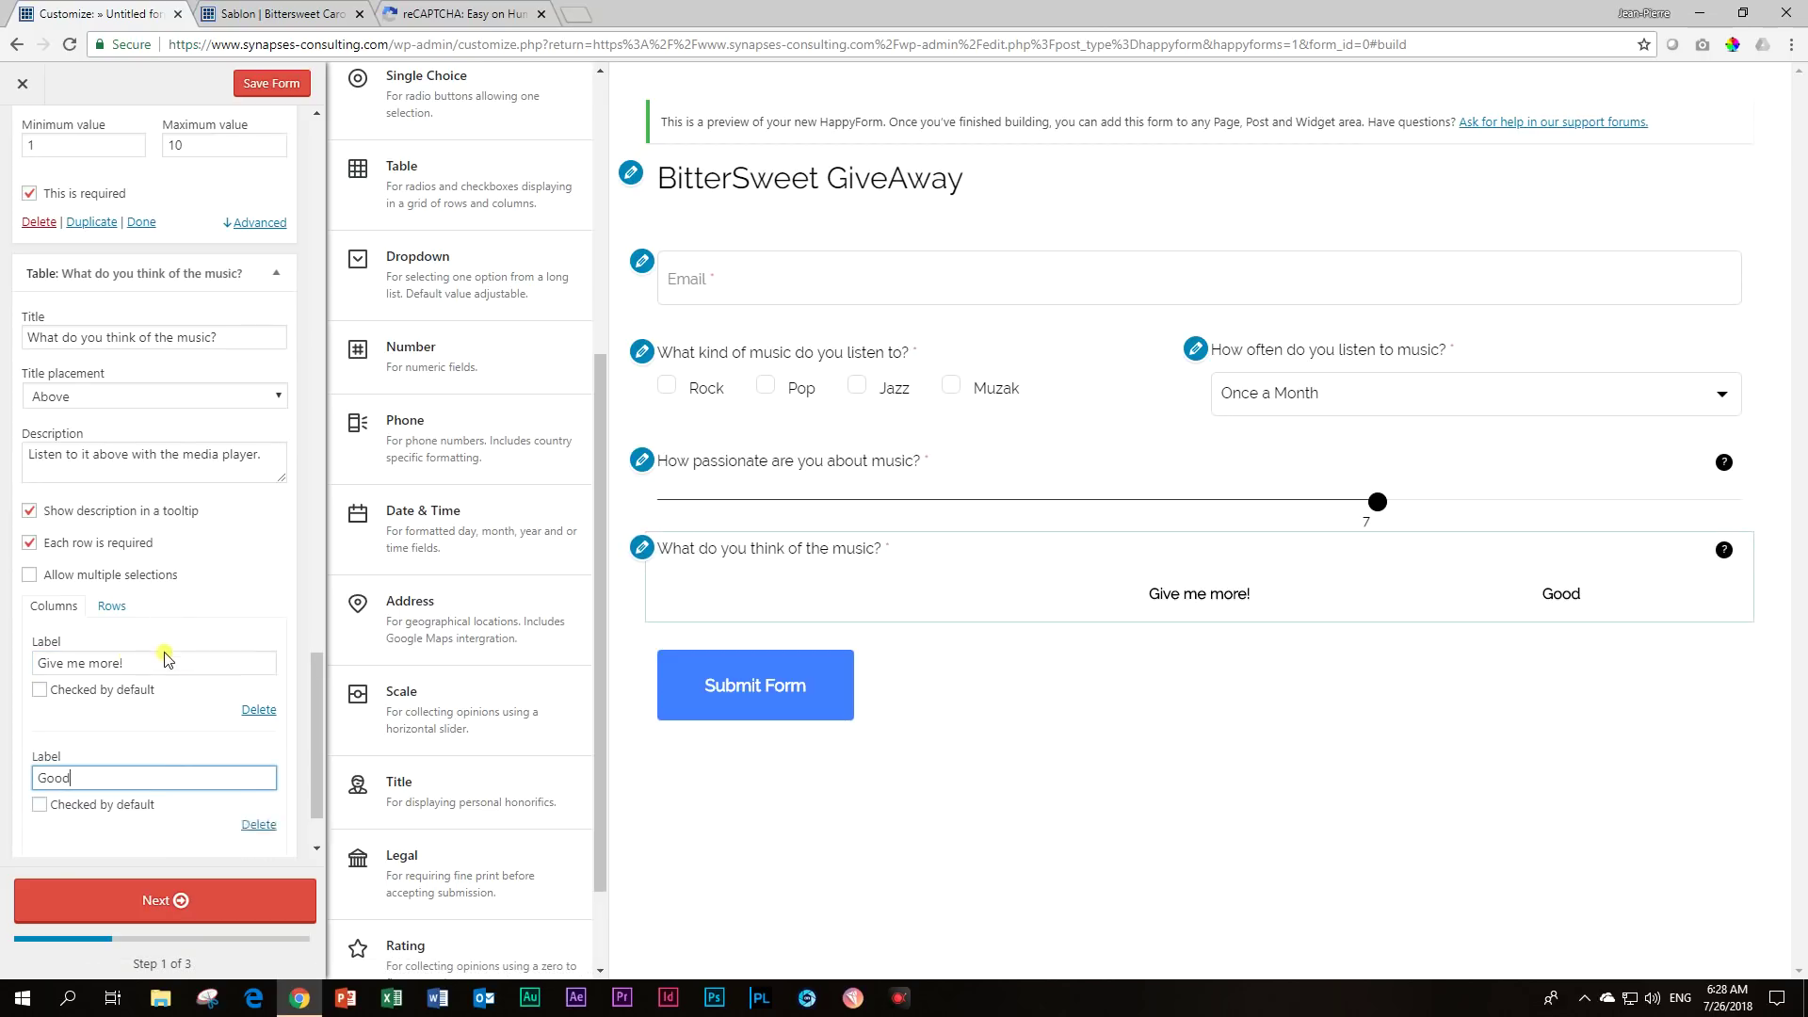
left_click(249, 782)
left_click(212, 787)
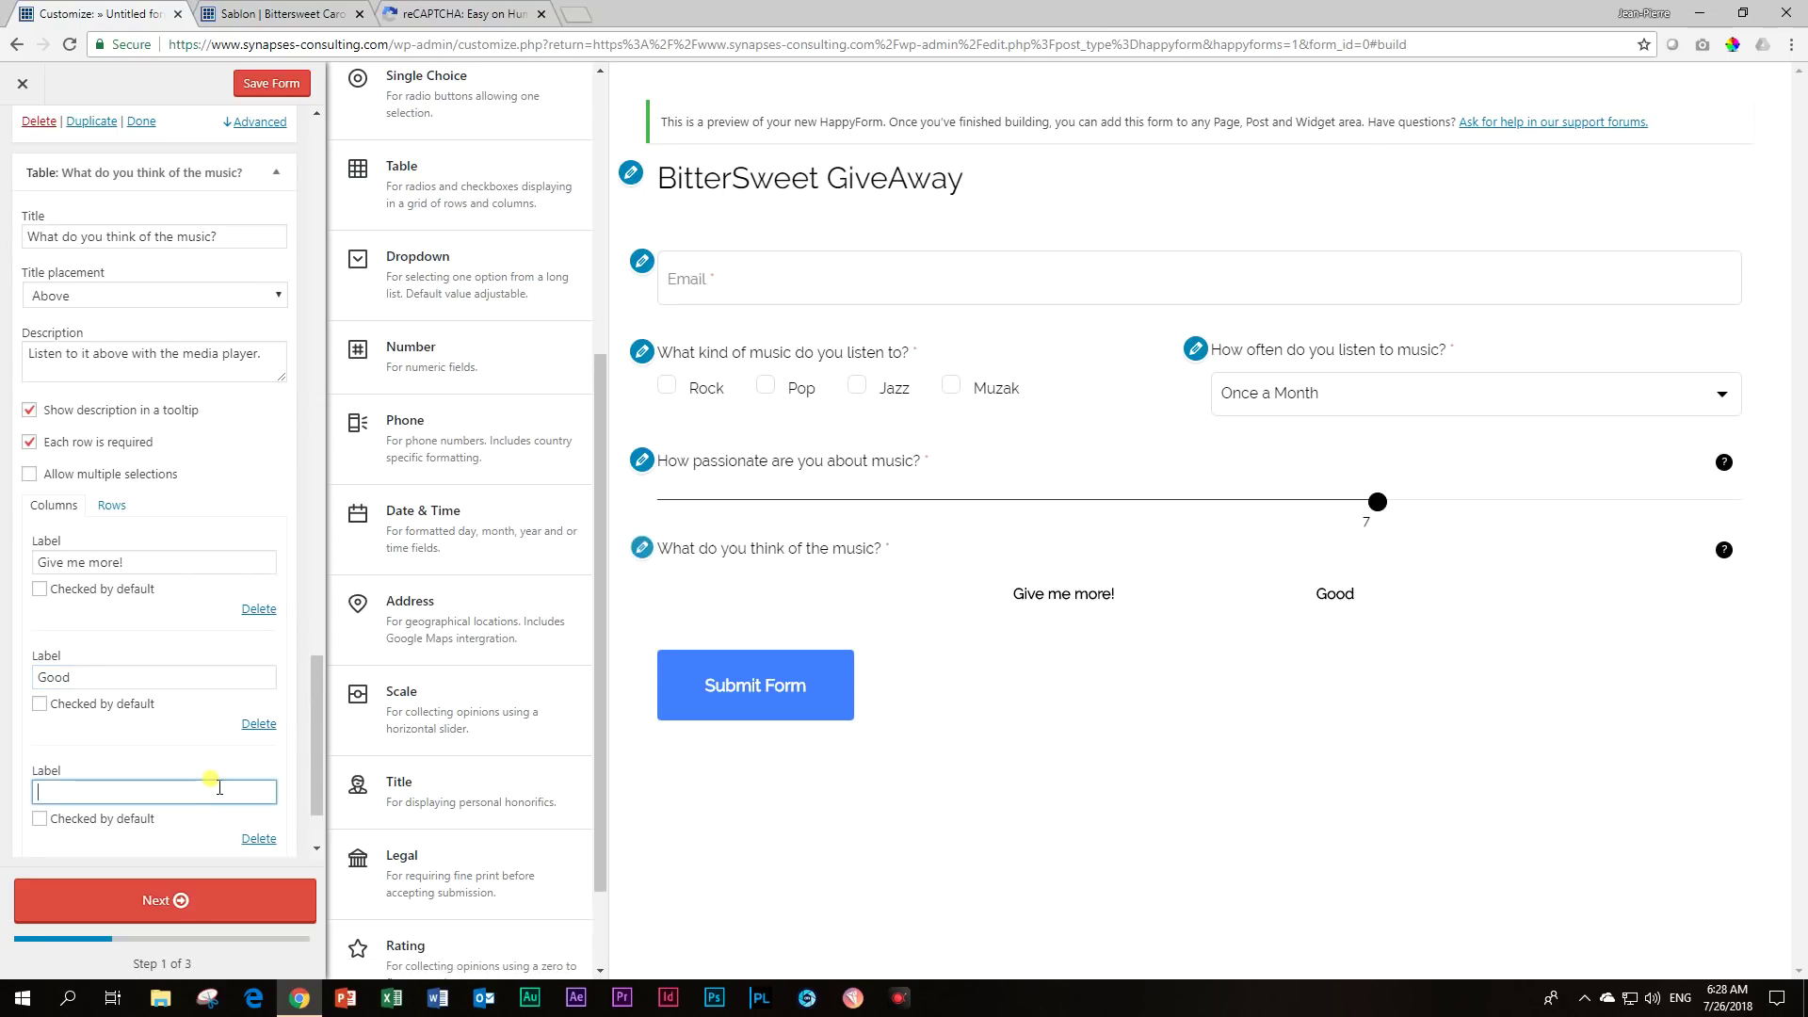
type("Meh")
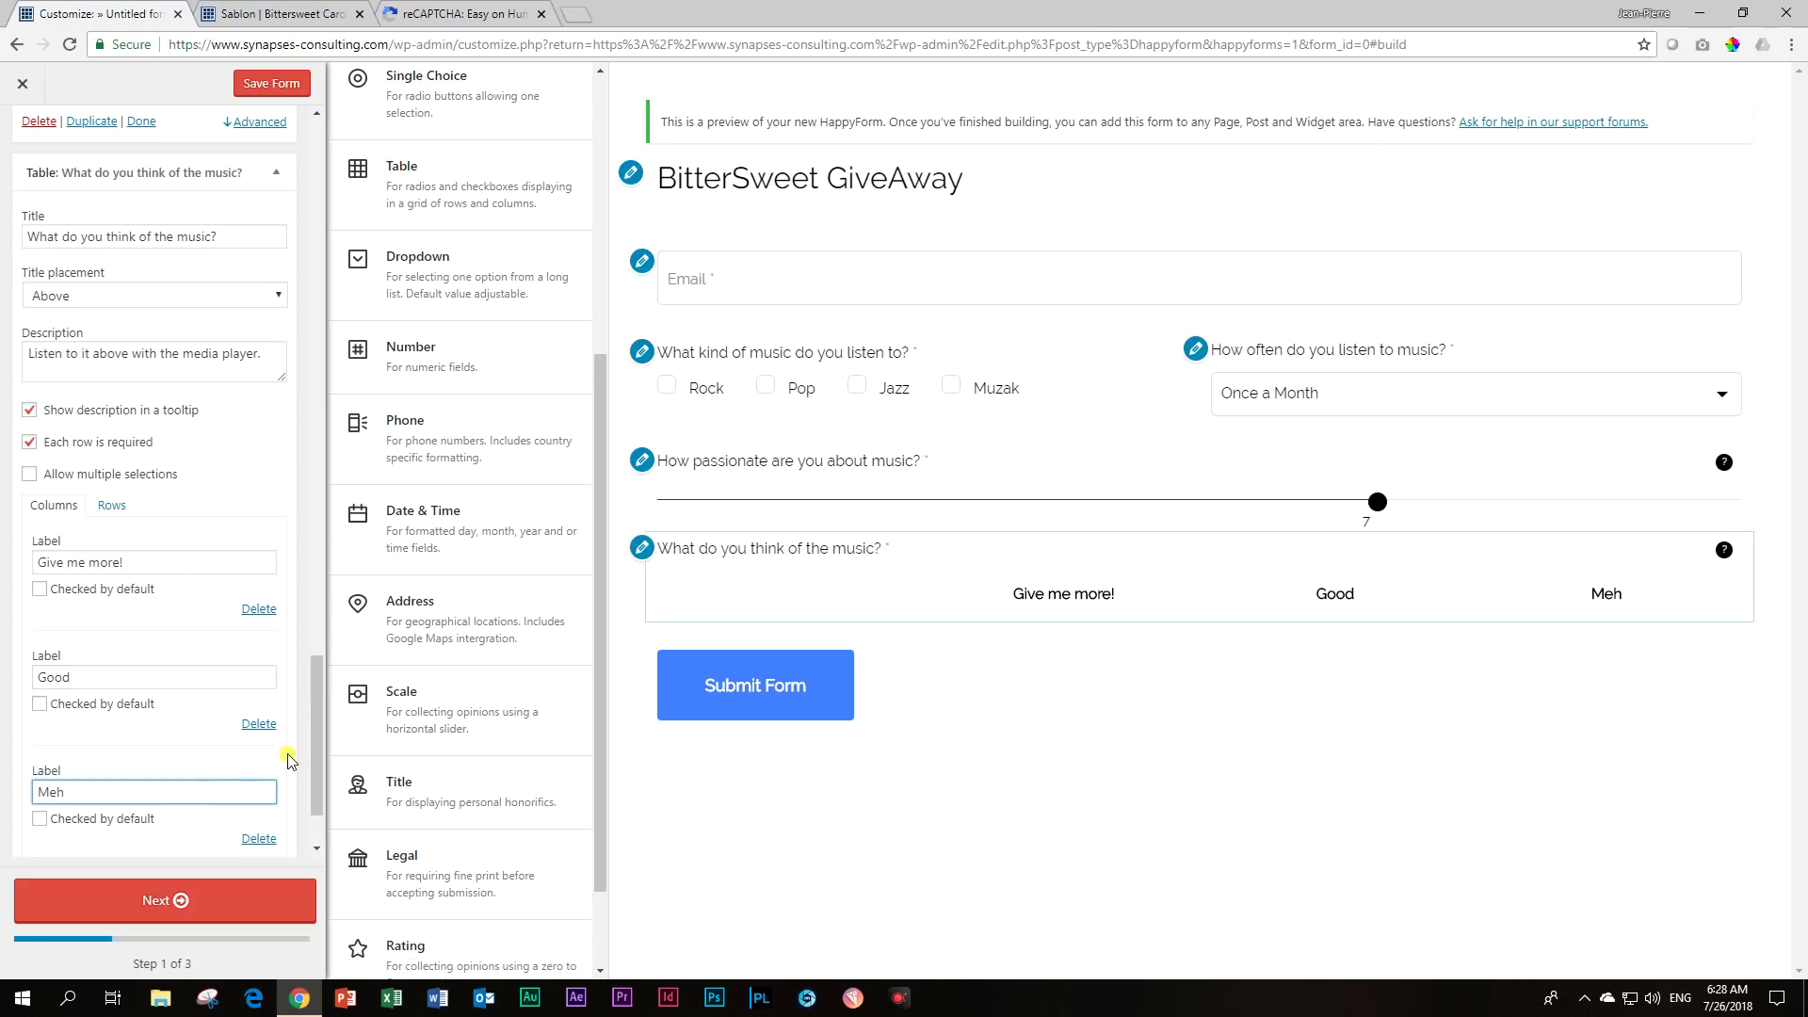
Add the rating columns I don't like it and Burn it.
scroll(199, 643, "down", 2)
left_click(247, 784)
left_click(143, 792)
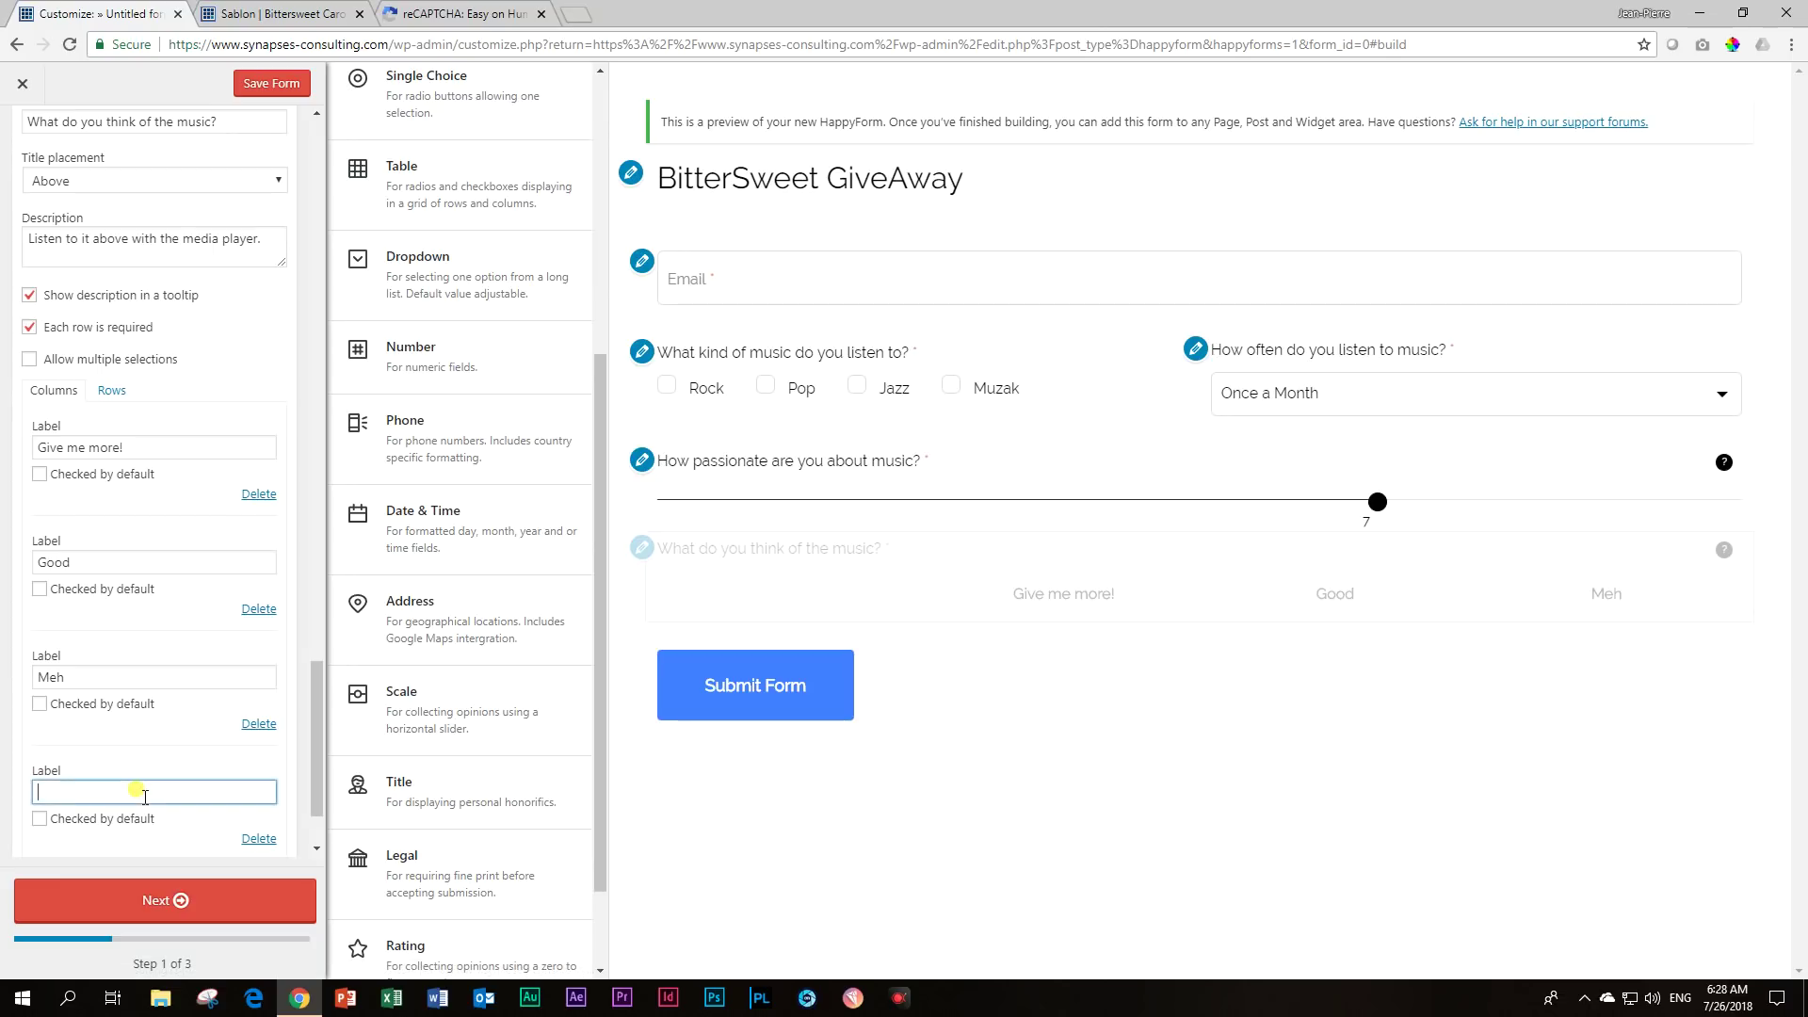
type("I don't like it")
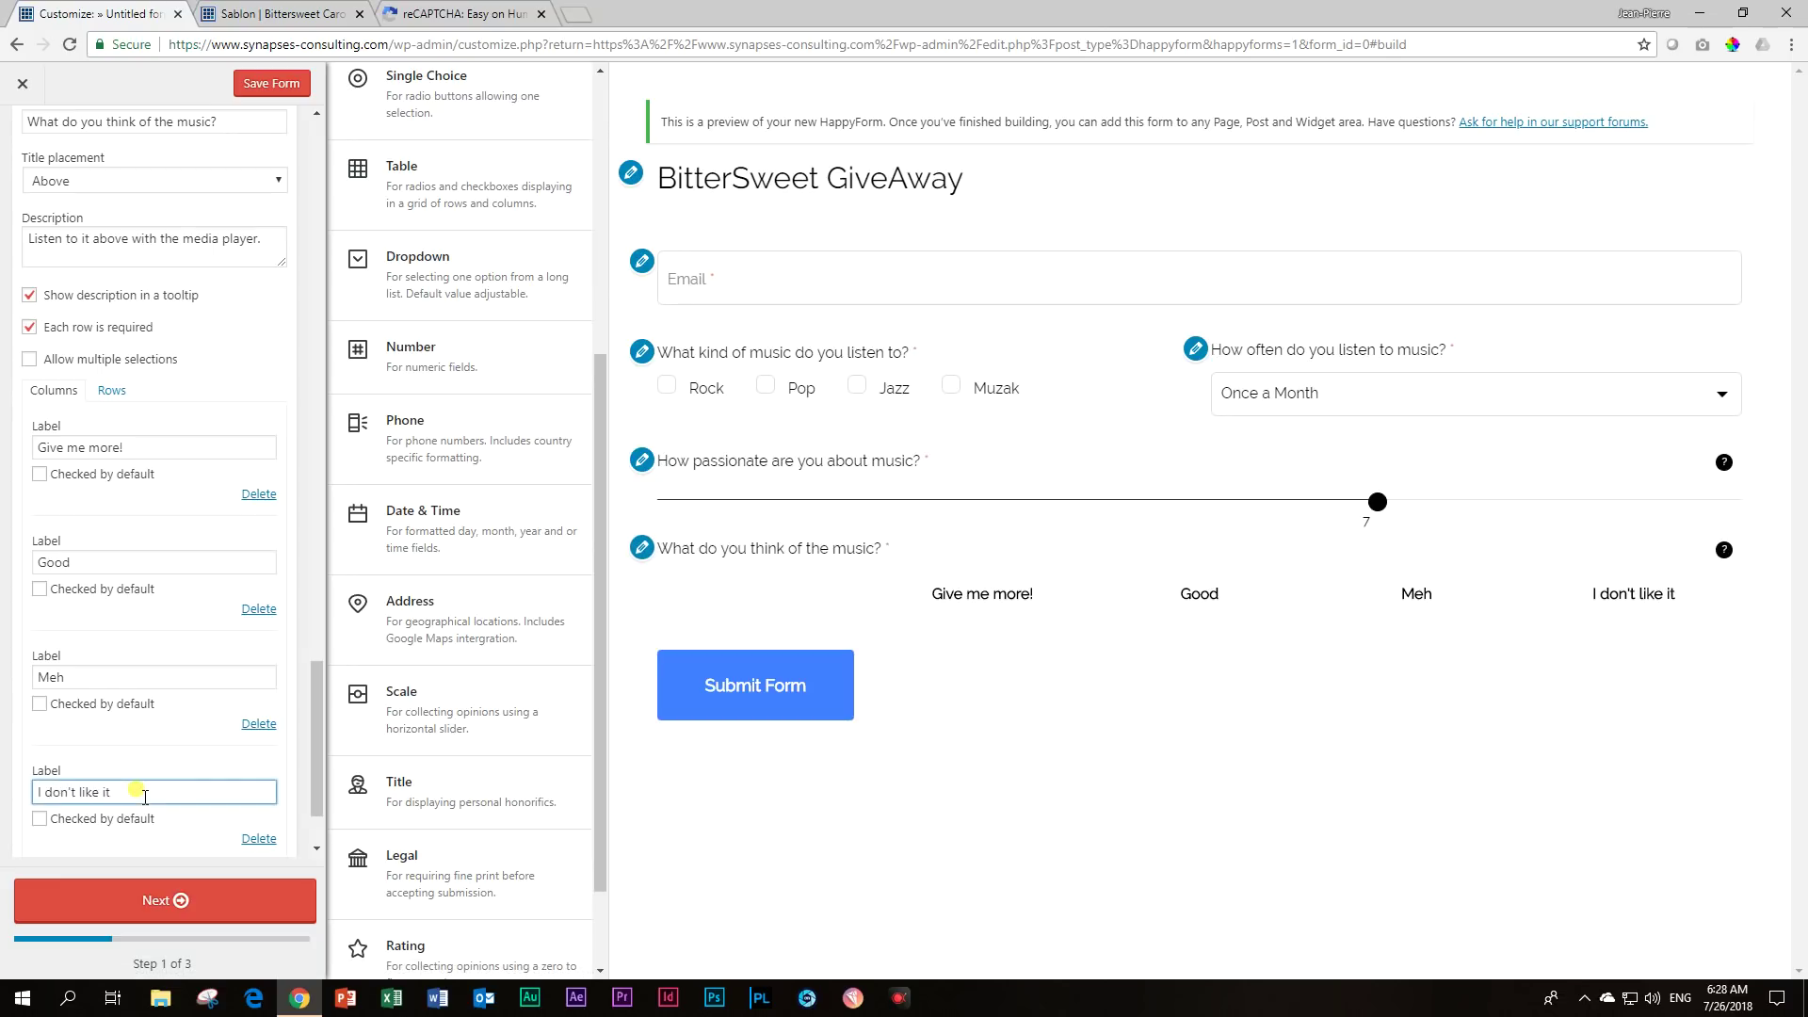
scroll(143, 792, "down", 1)
left_click(243, 781)
left_click(125, 789)
type("Burn it")
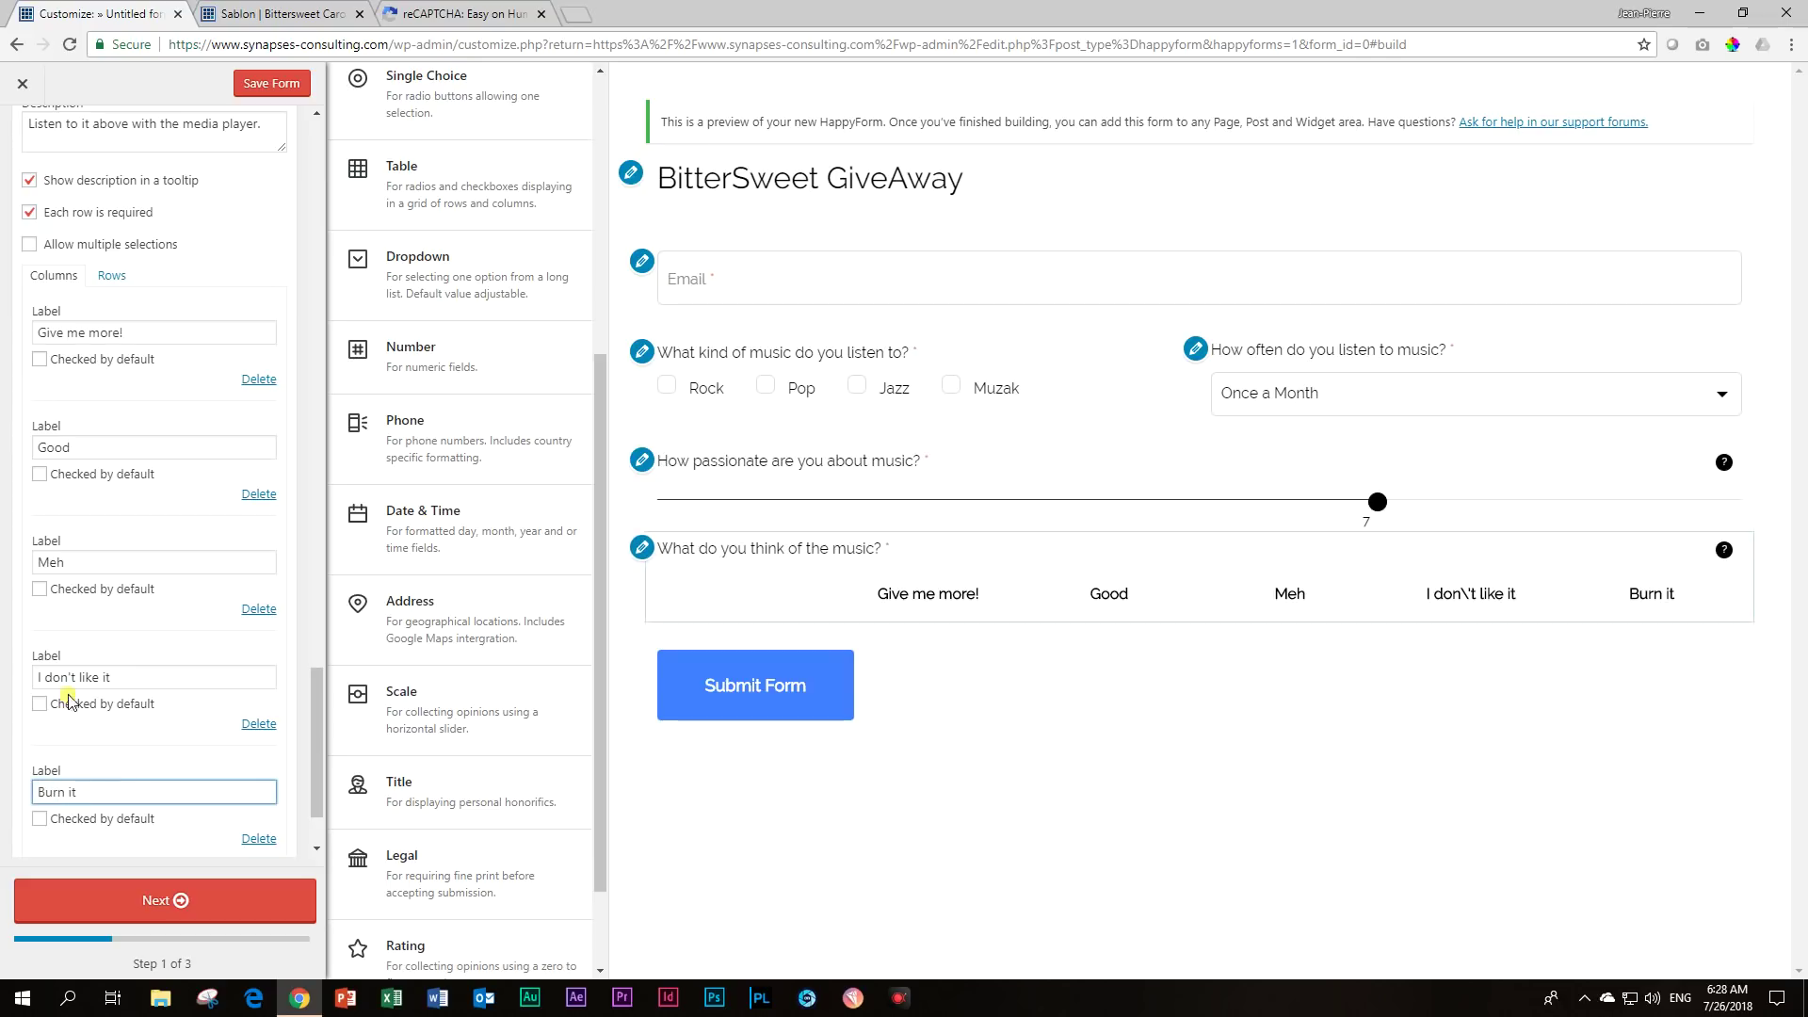
scroll(106, 697, "up", 3)
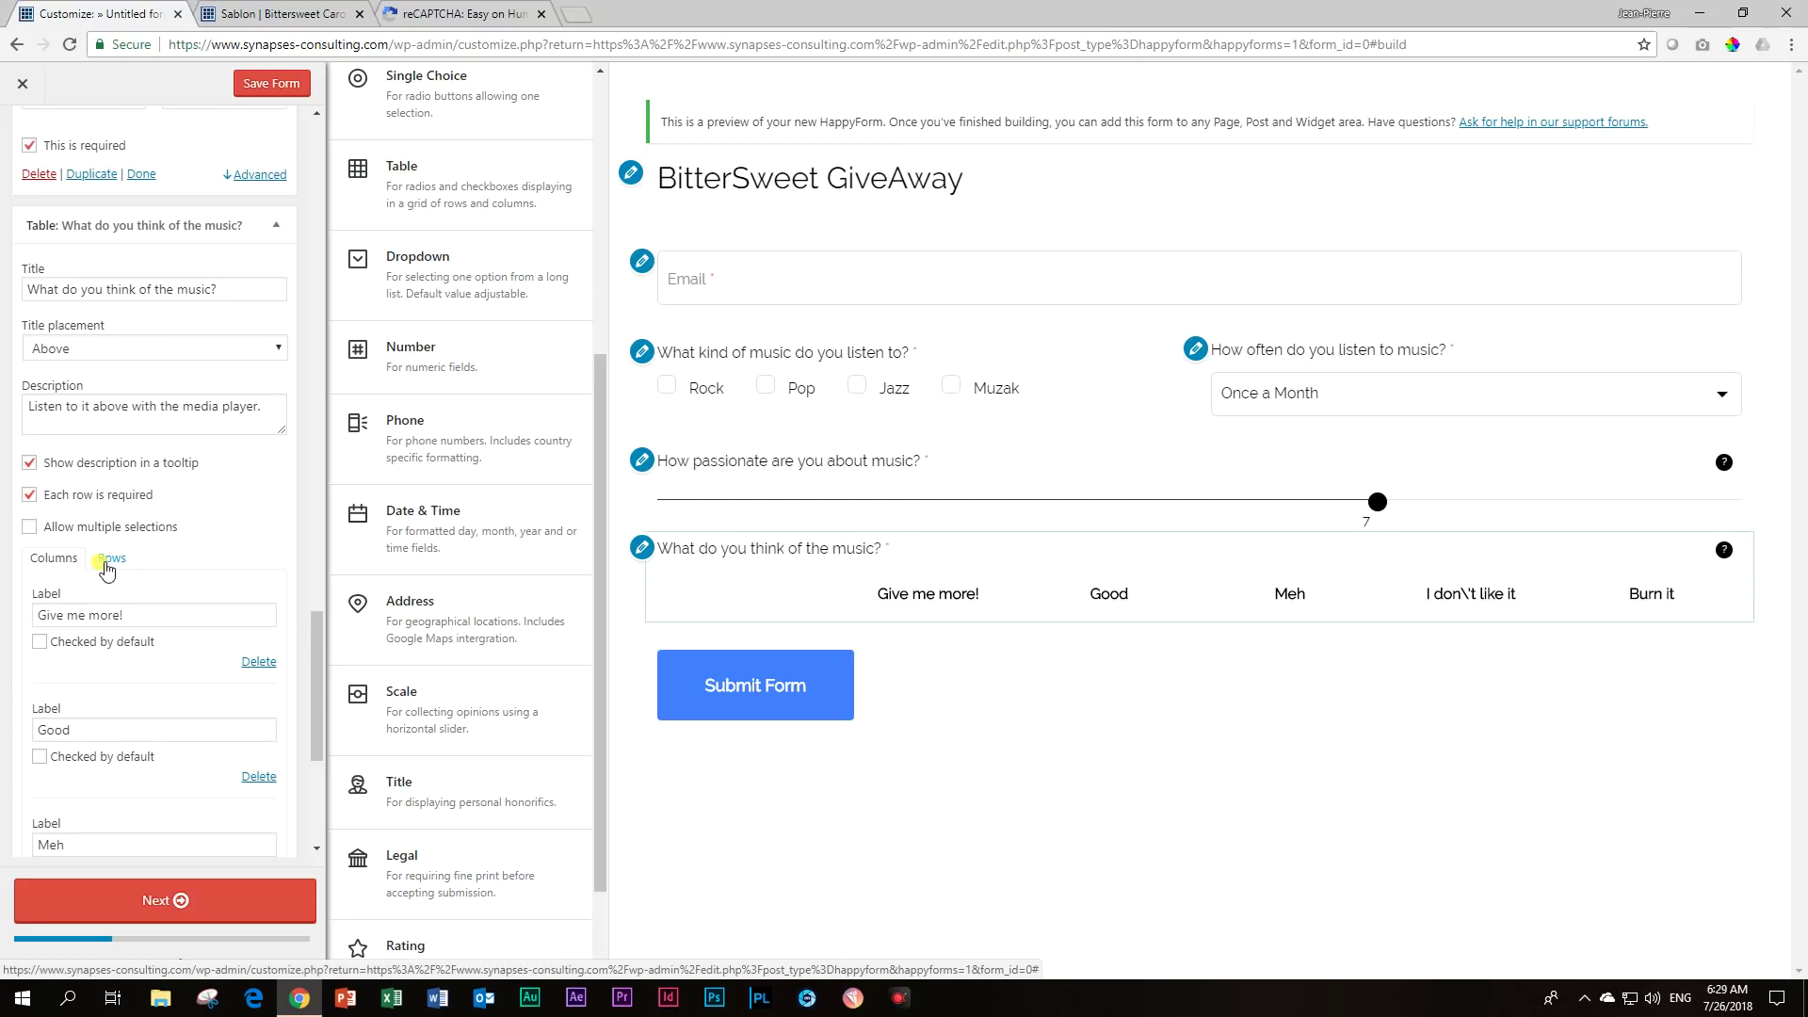
Add the first table row '01 Sounds like a challenge', copying the name from the album page.
left_click(110, 561)
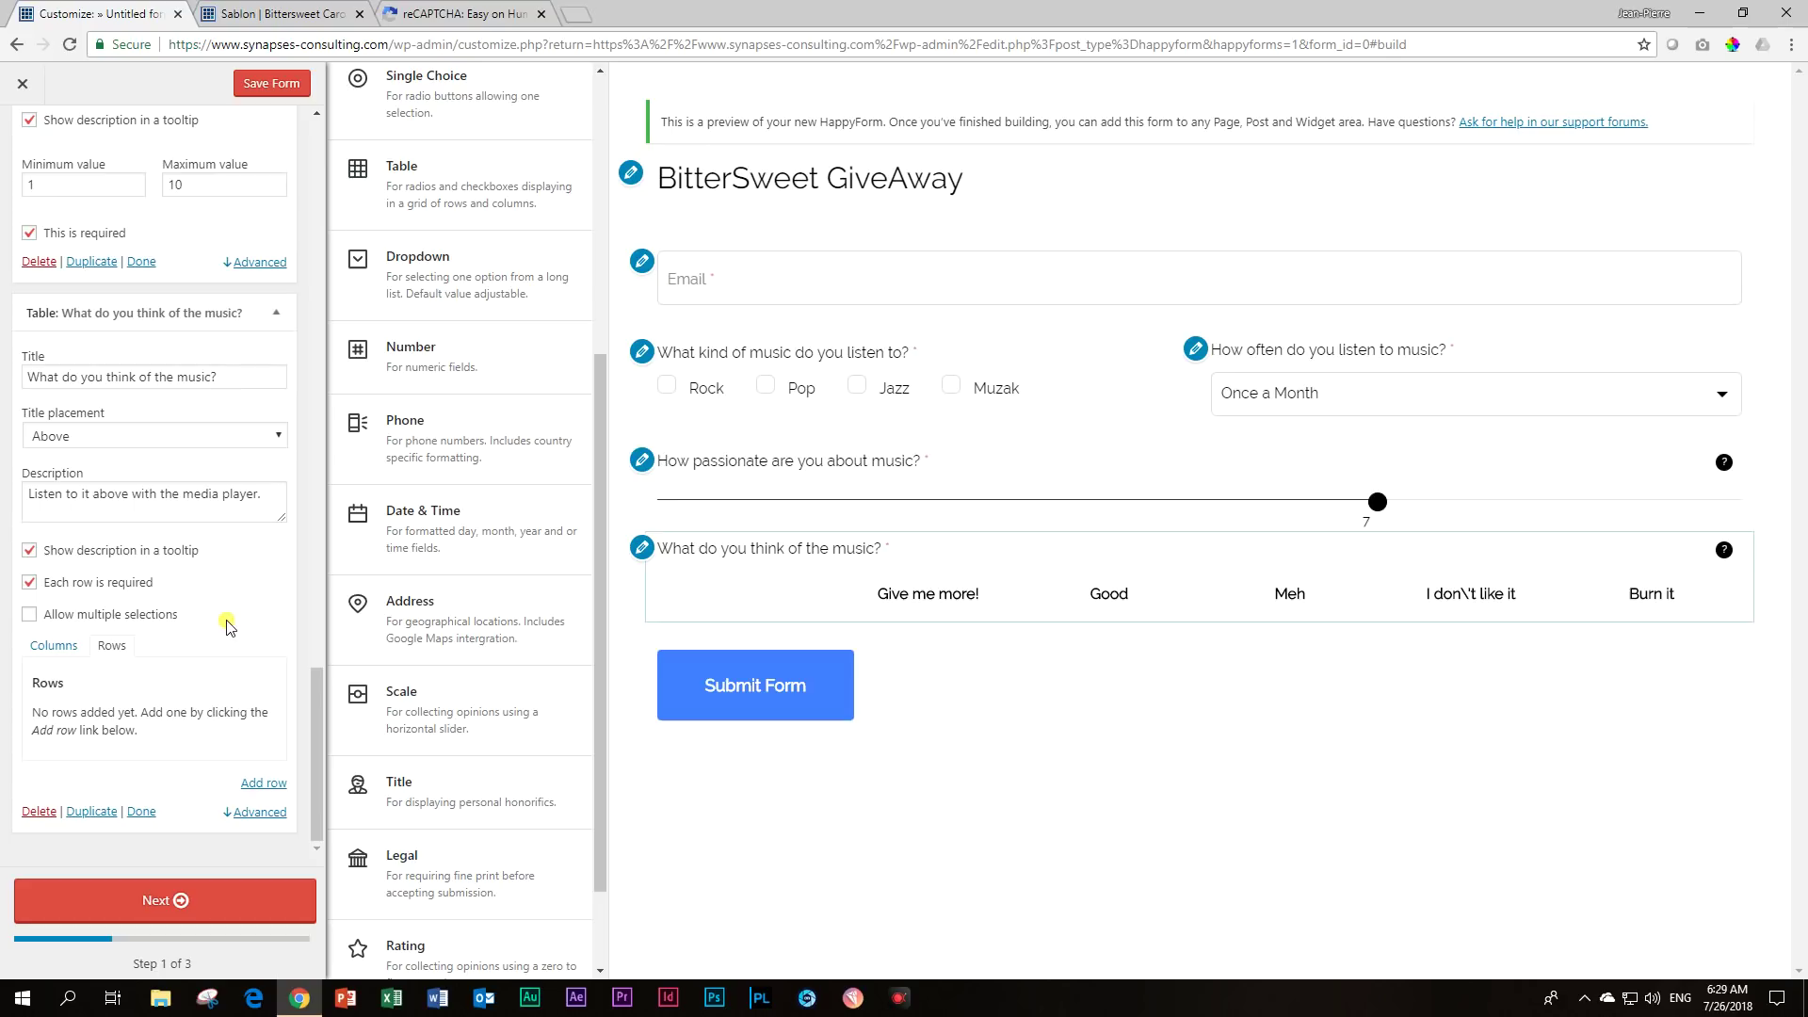
left_click(259, 786)
left_click(91, 698)
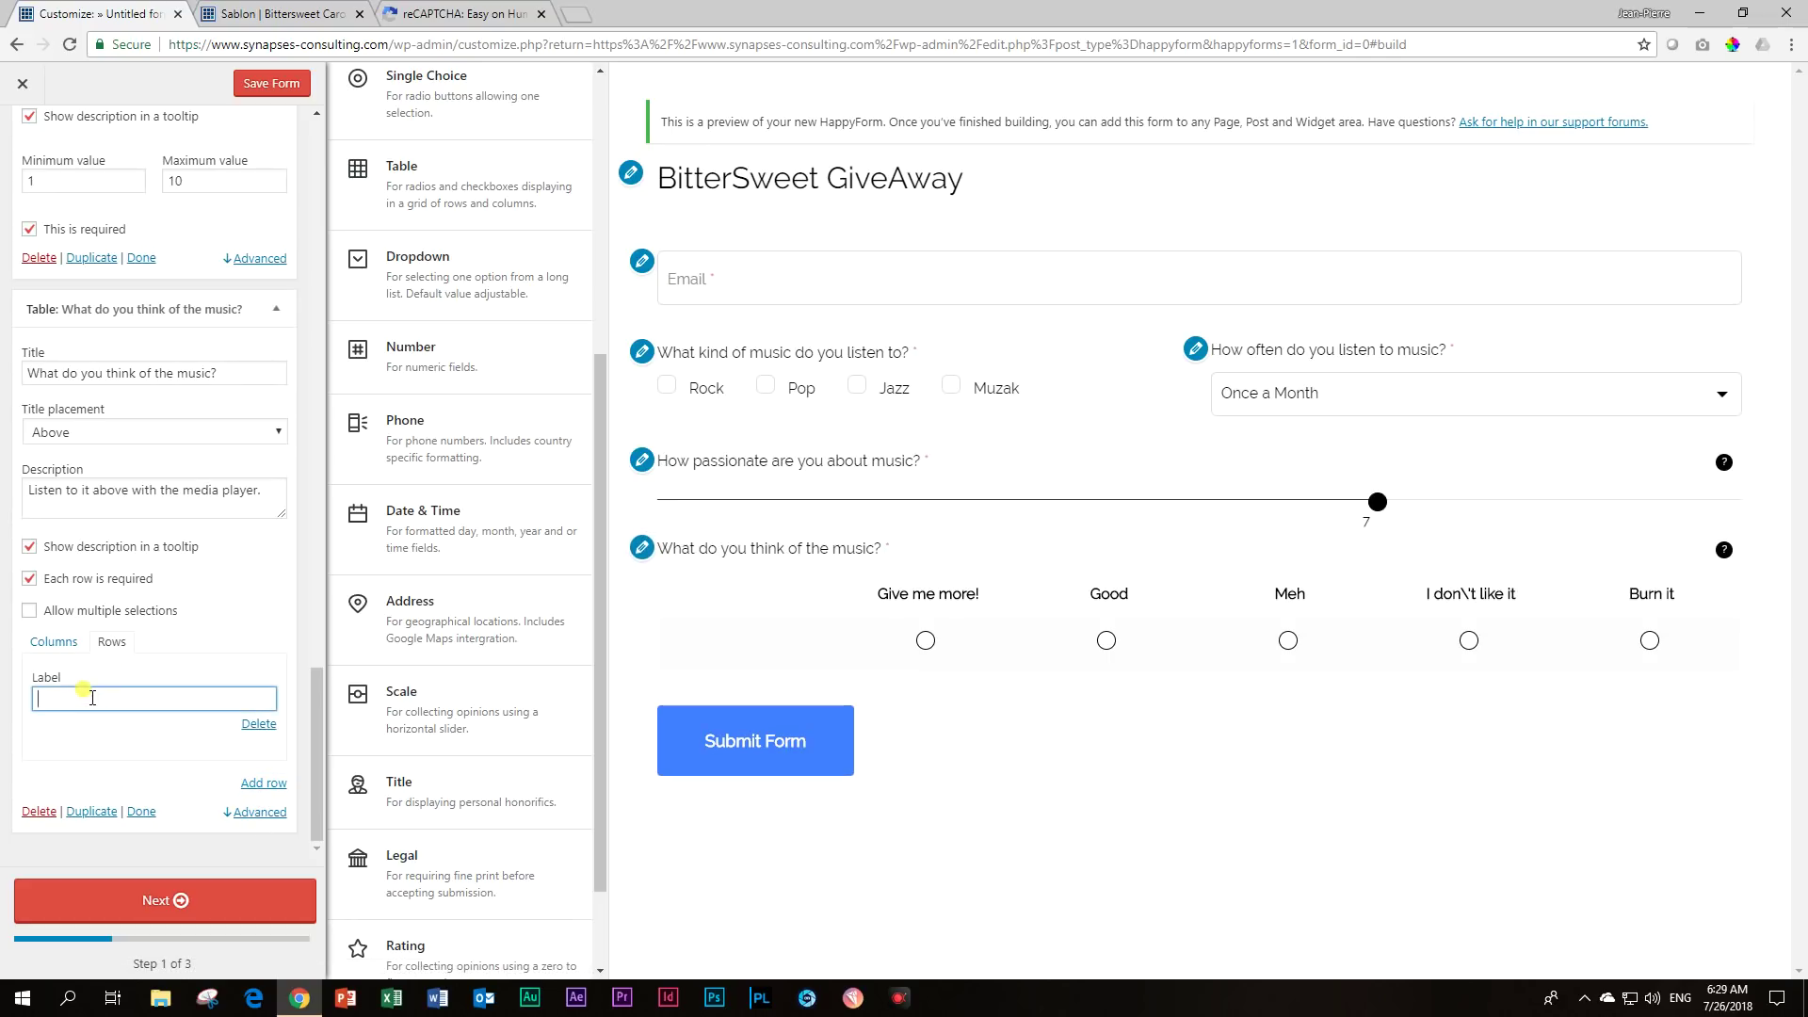
left_click(273, 13)
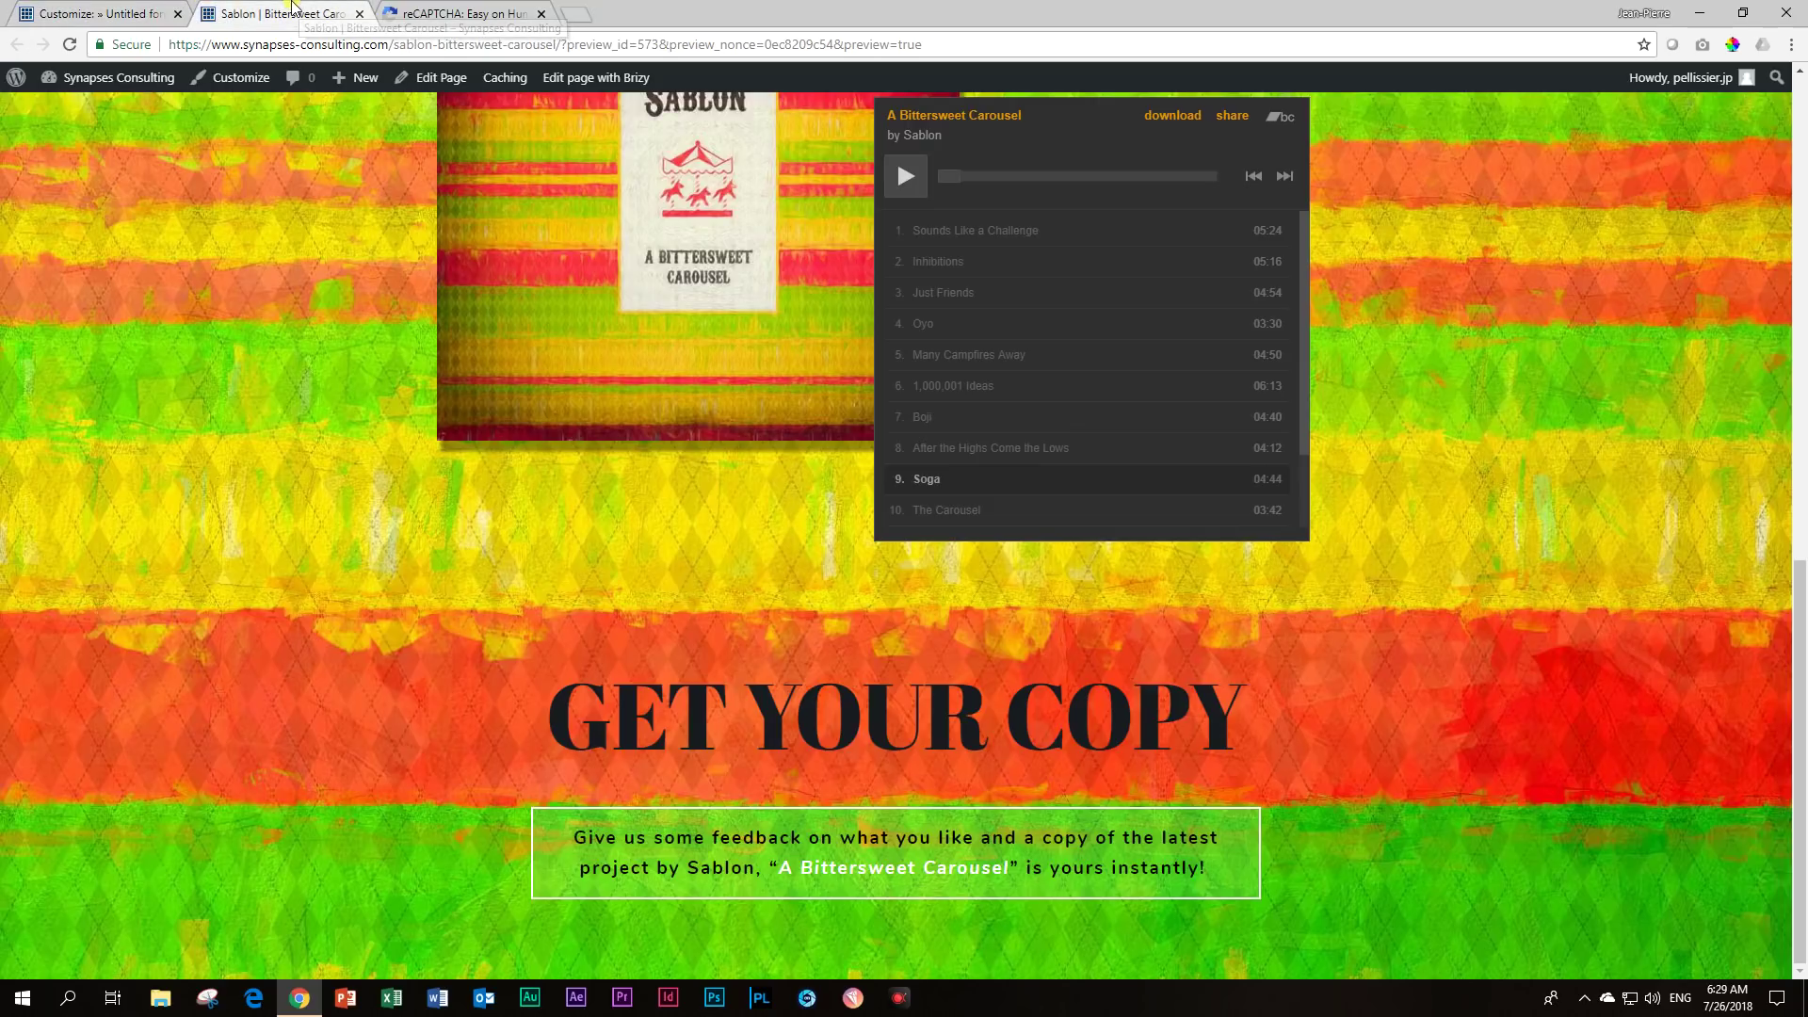
left_click(106, 13)
type("01 Sounds li")
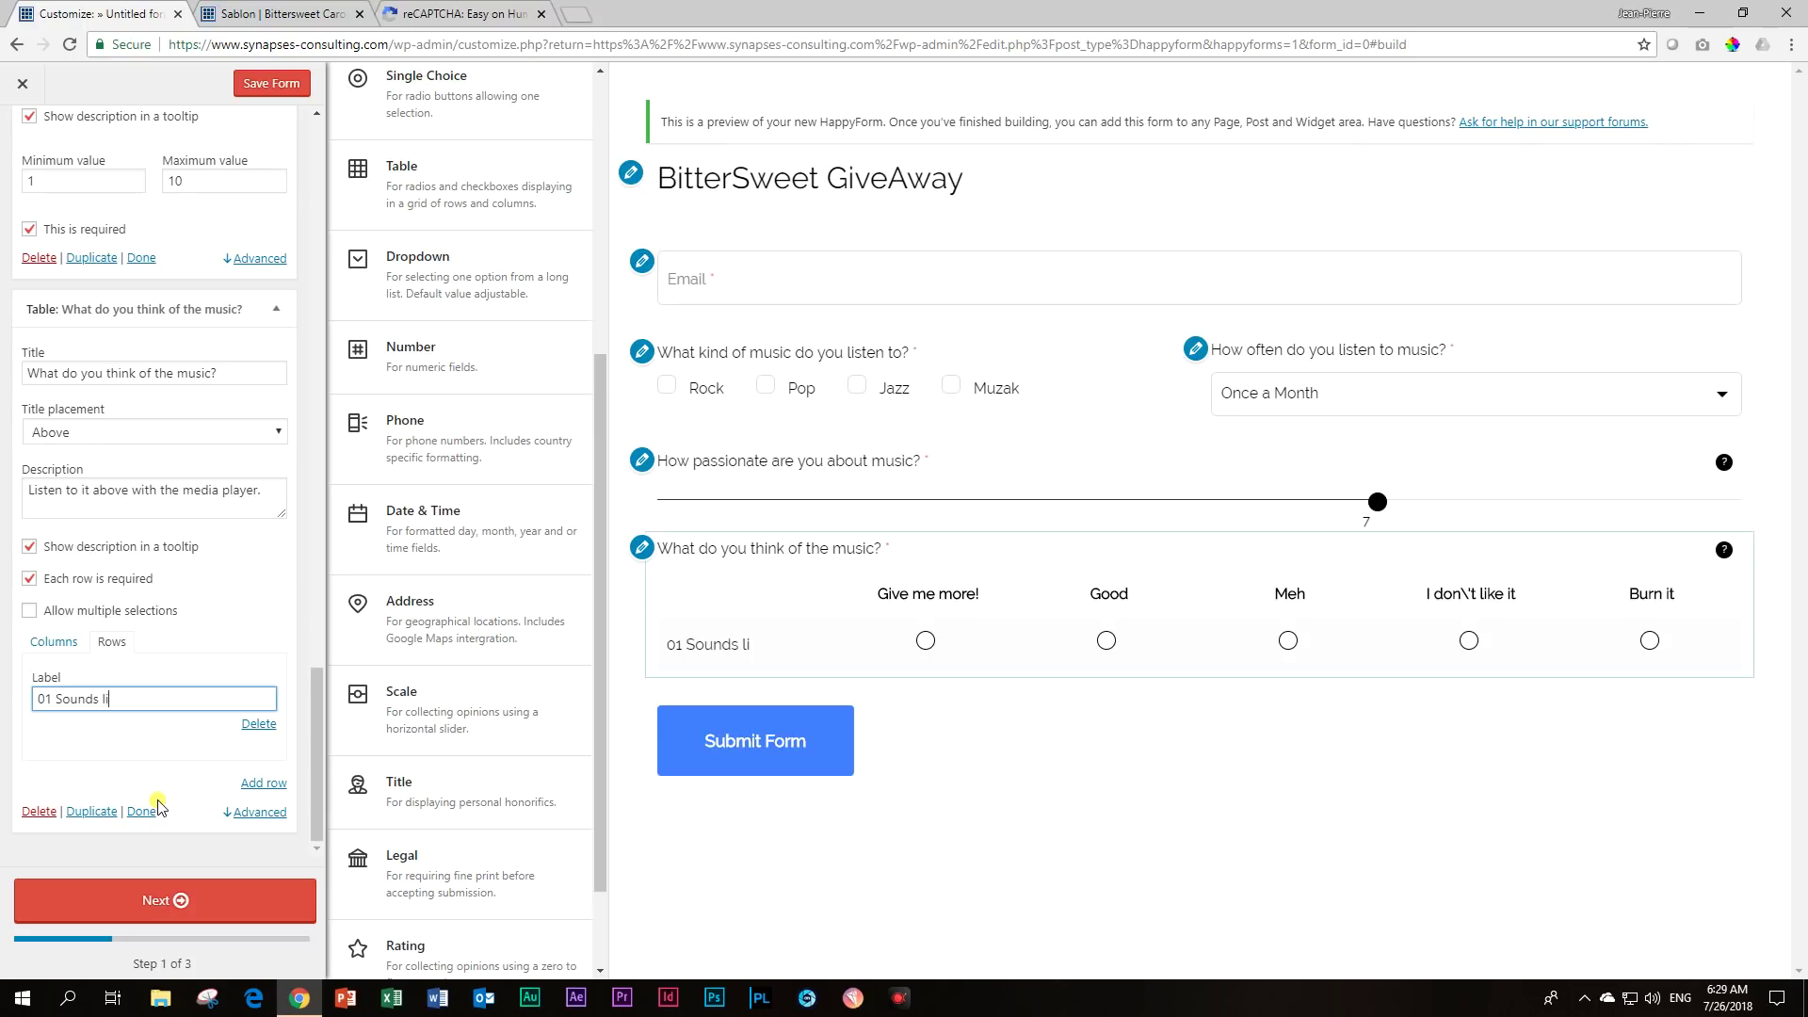
type("ke a challenge")
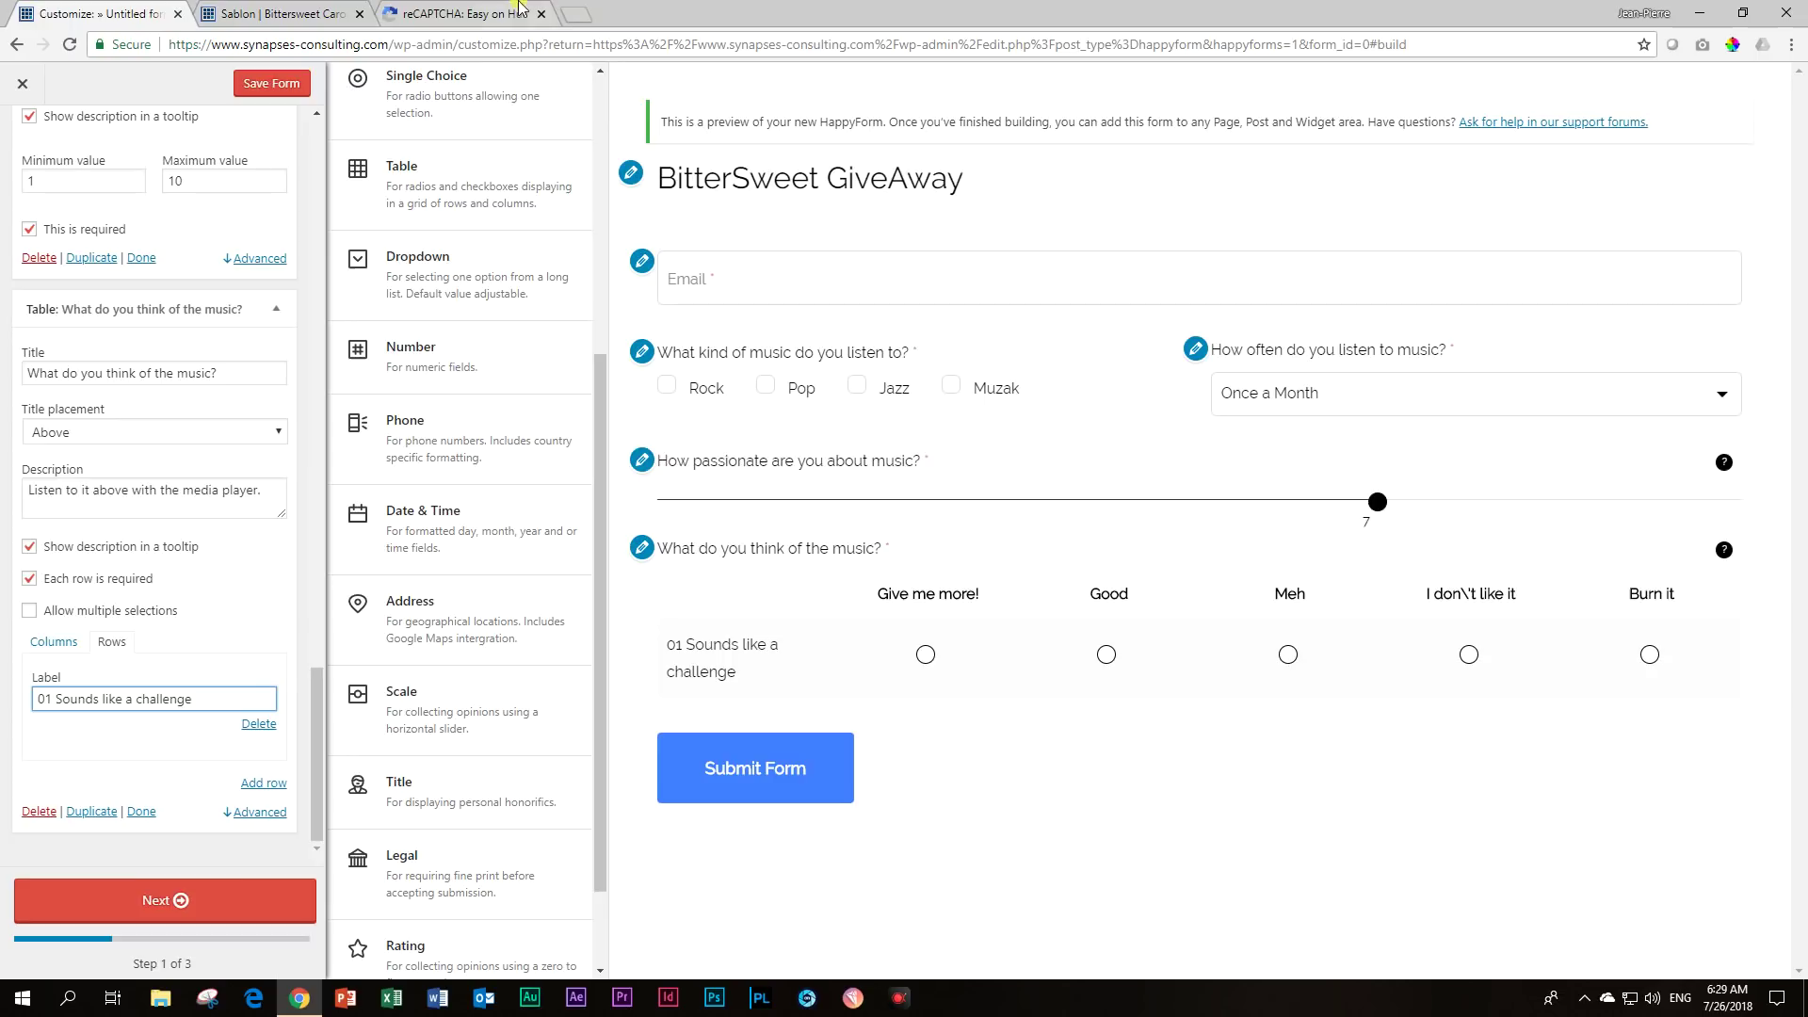
left_click(282, 13)
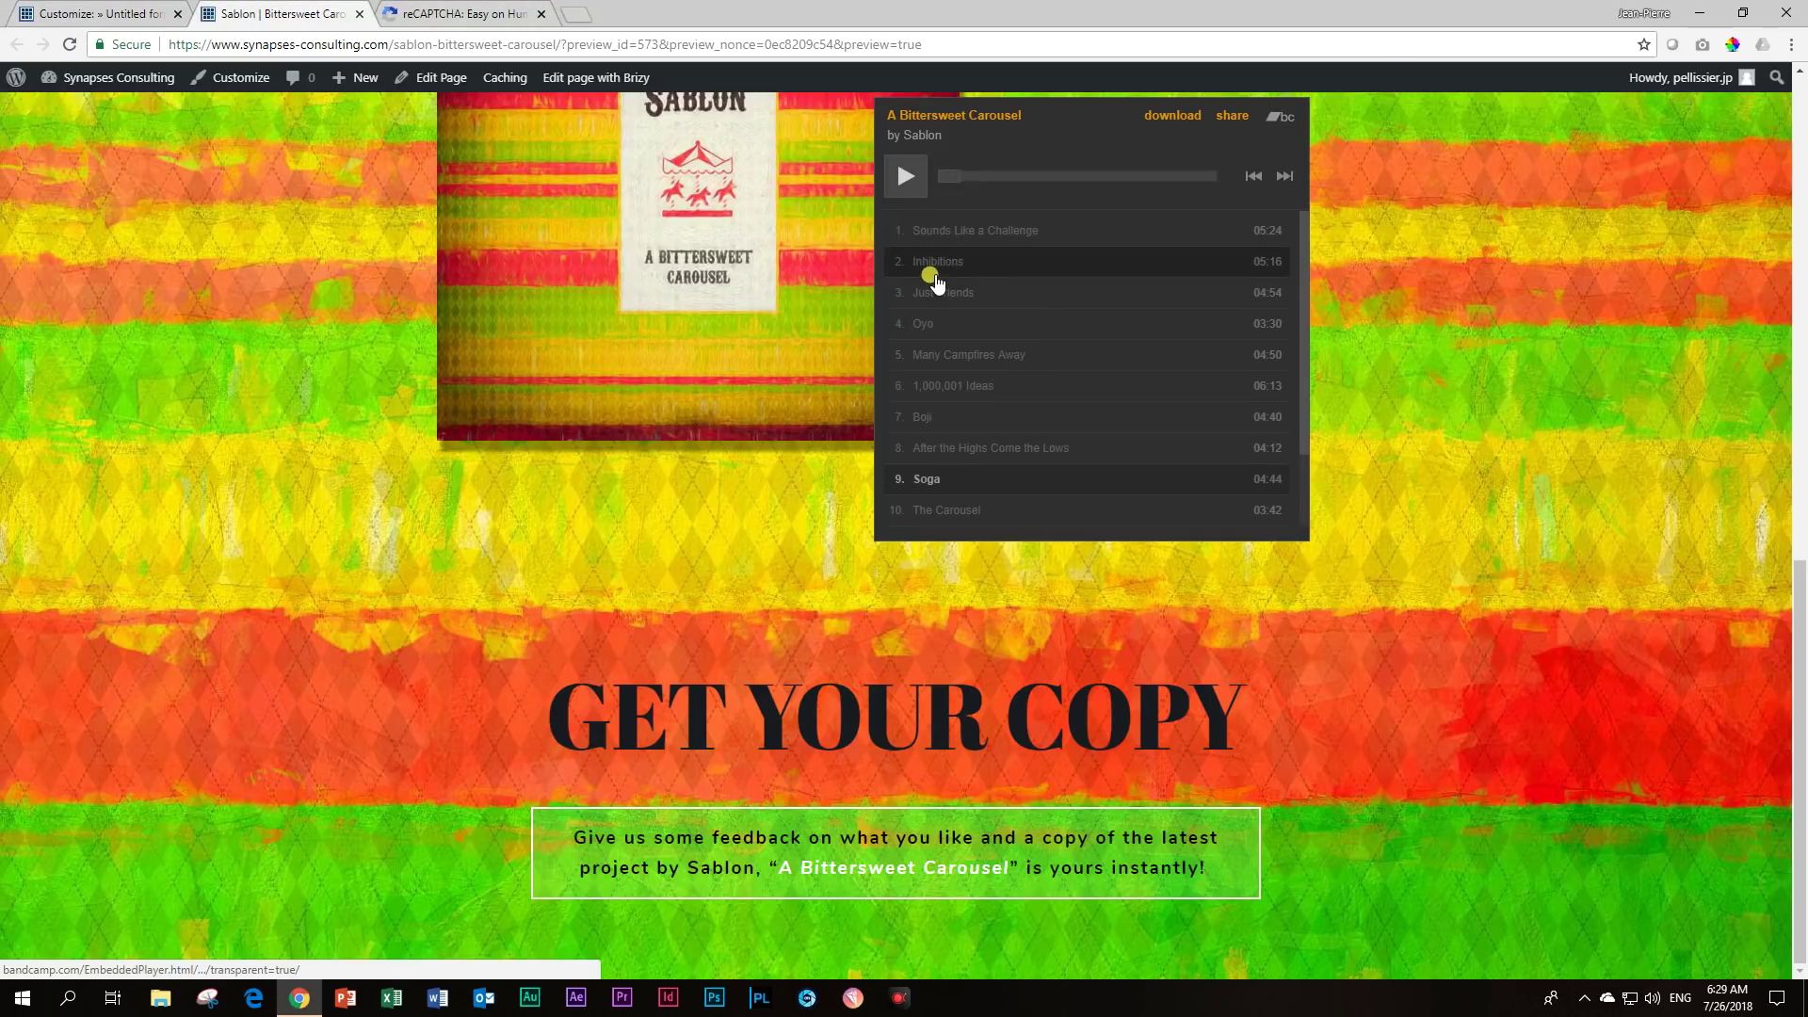
left_click(141, 13)
Add the second song row '02 Inhibitions'.
left_click(260, 782)
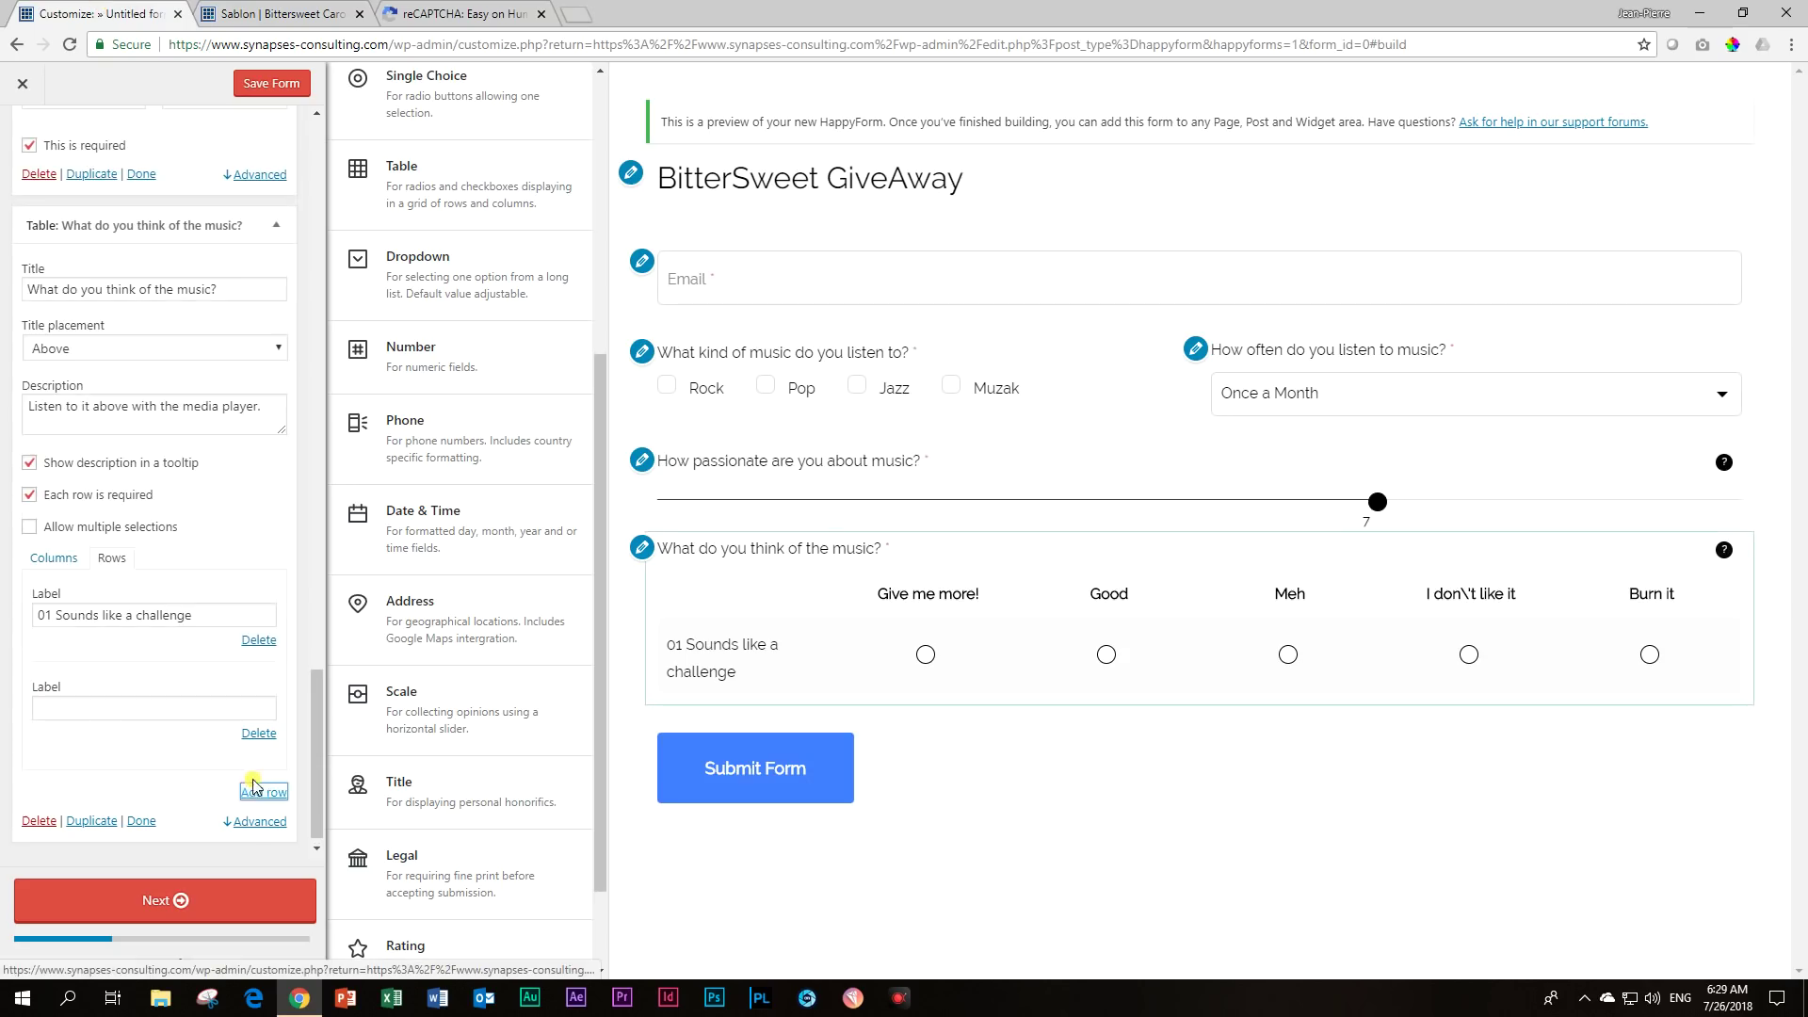
type("0")
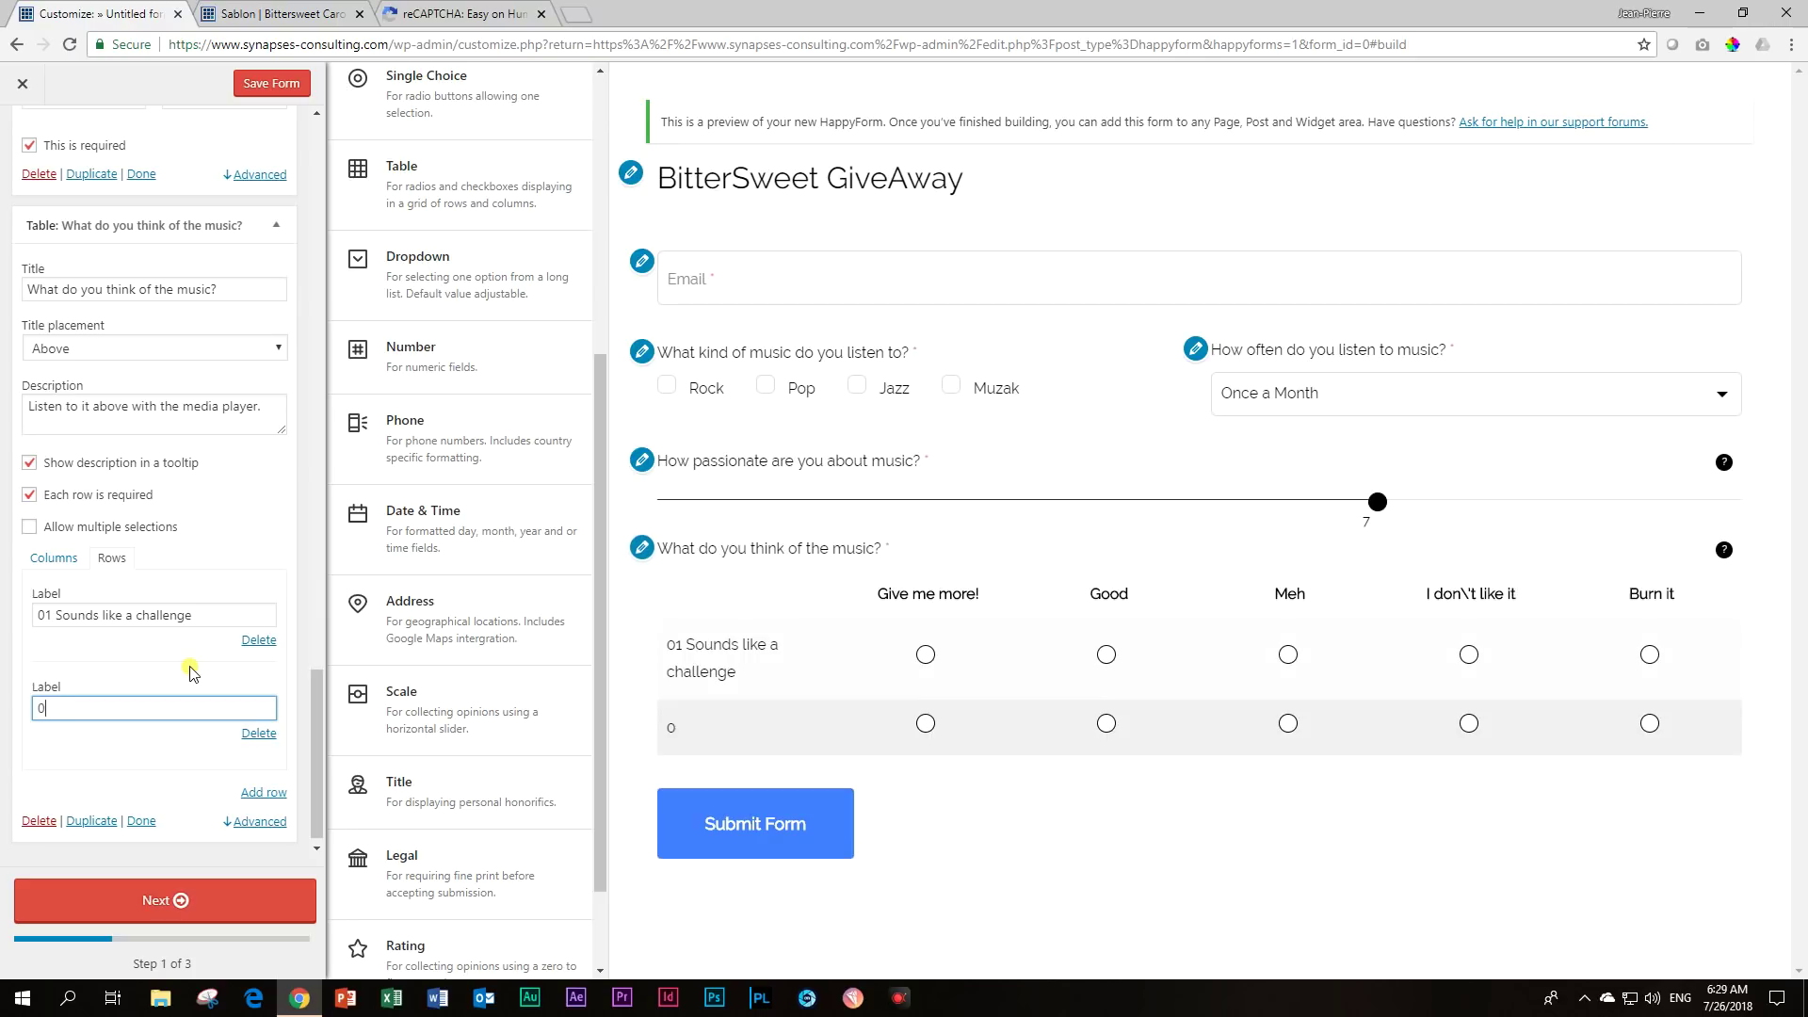
type("2 Inhibitions")
left_click(302, 13)
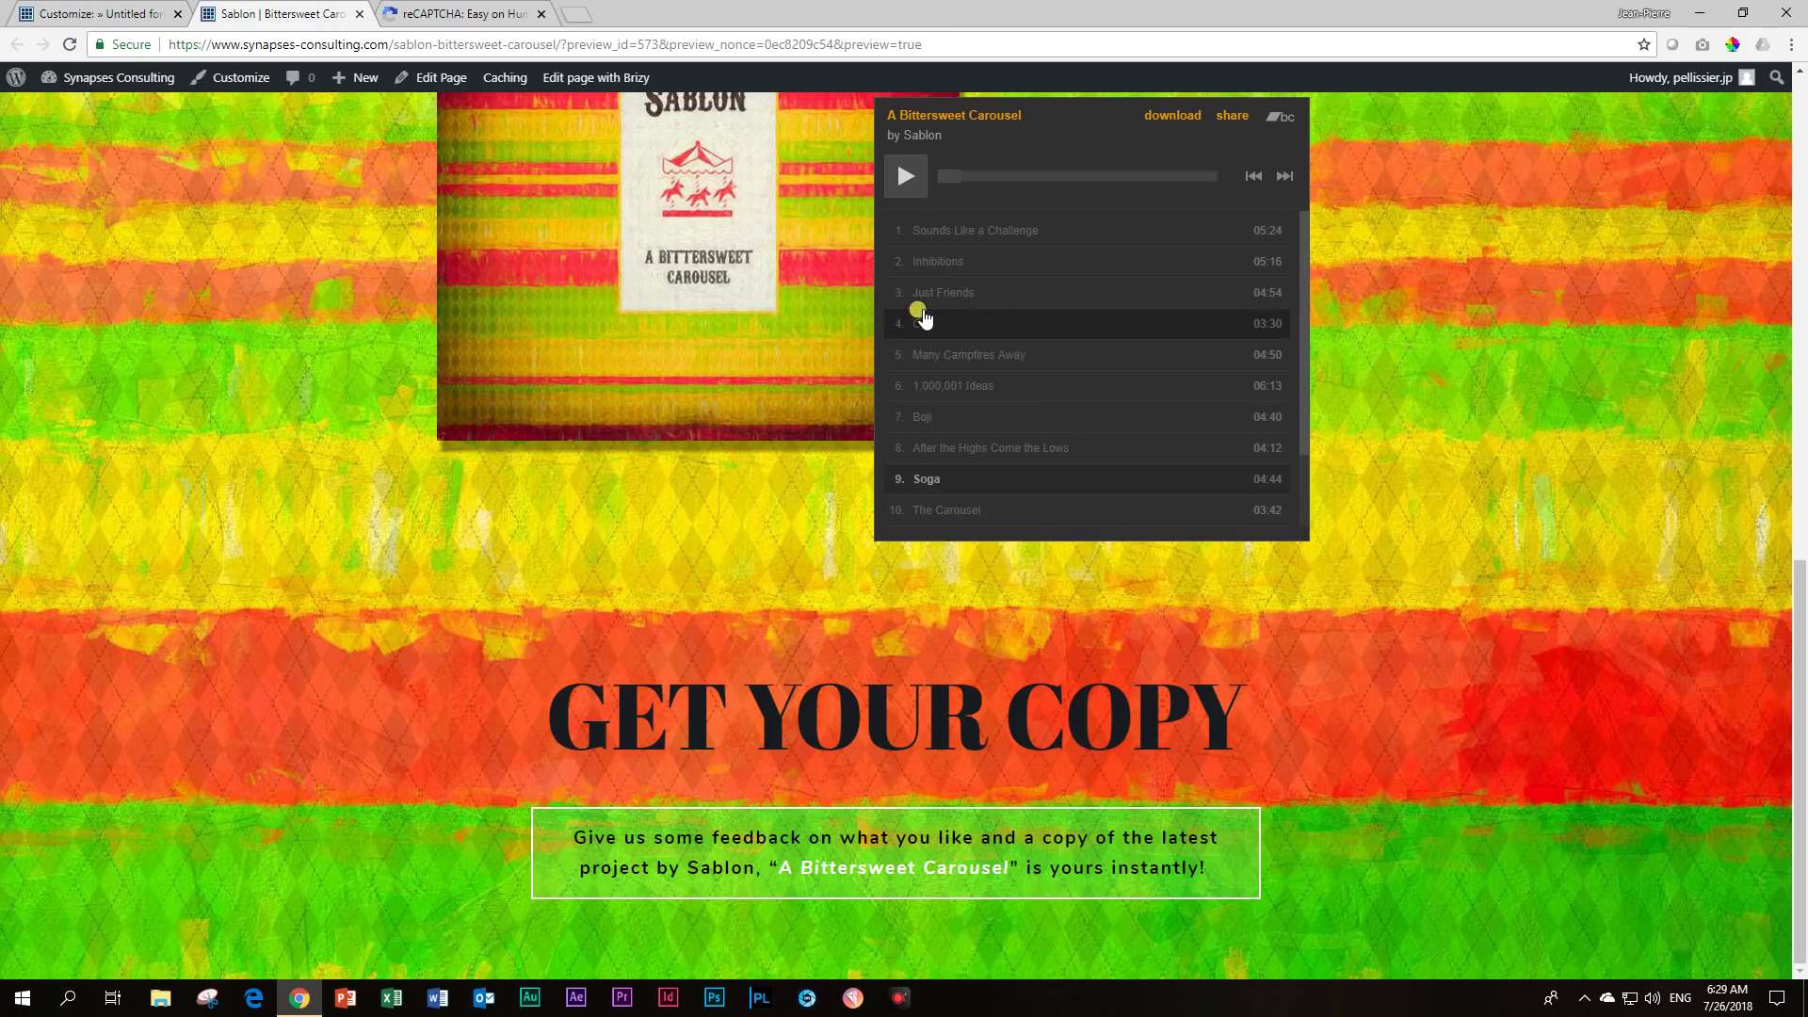
left_click(94, 14)
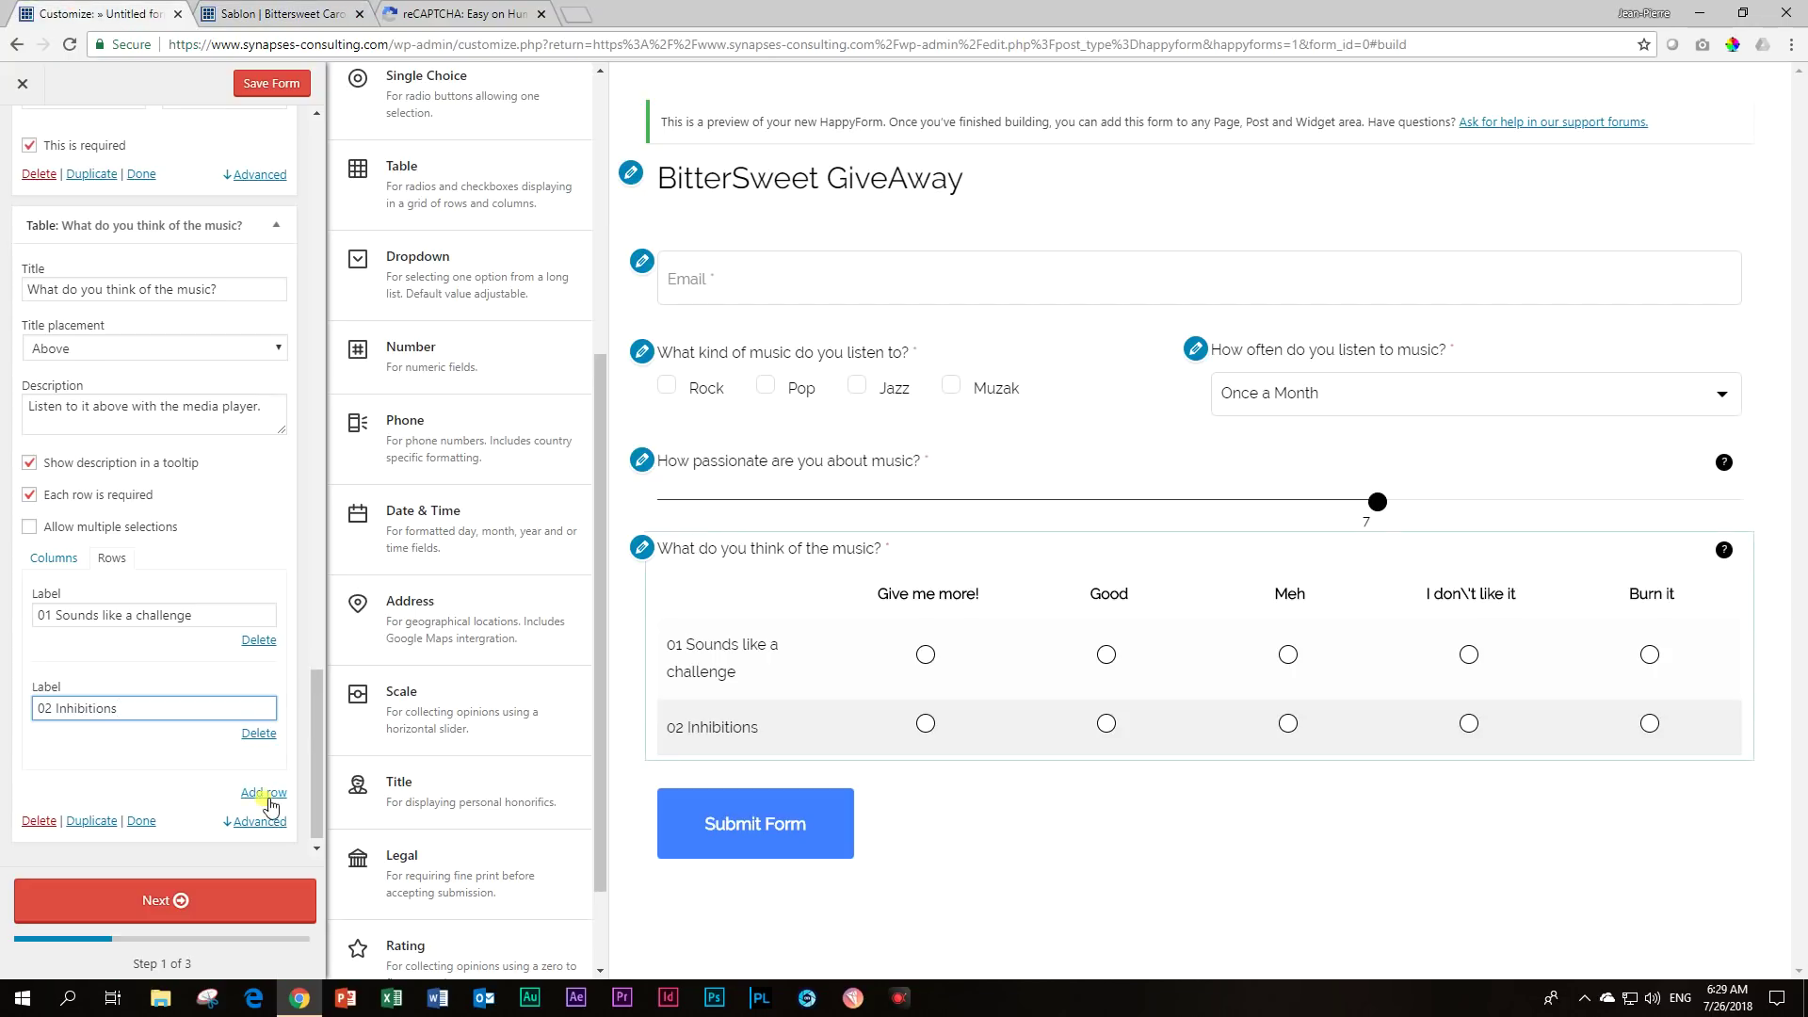
Add the third and fourth song rows, '03 Just Friends' and '04 Oyo'.
left_click(253, 797)
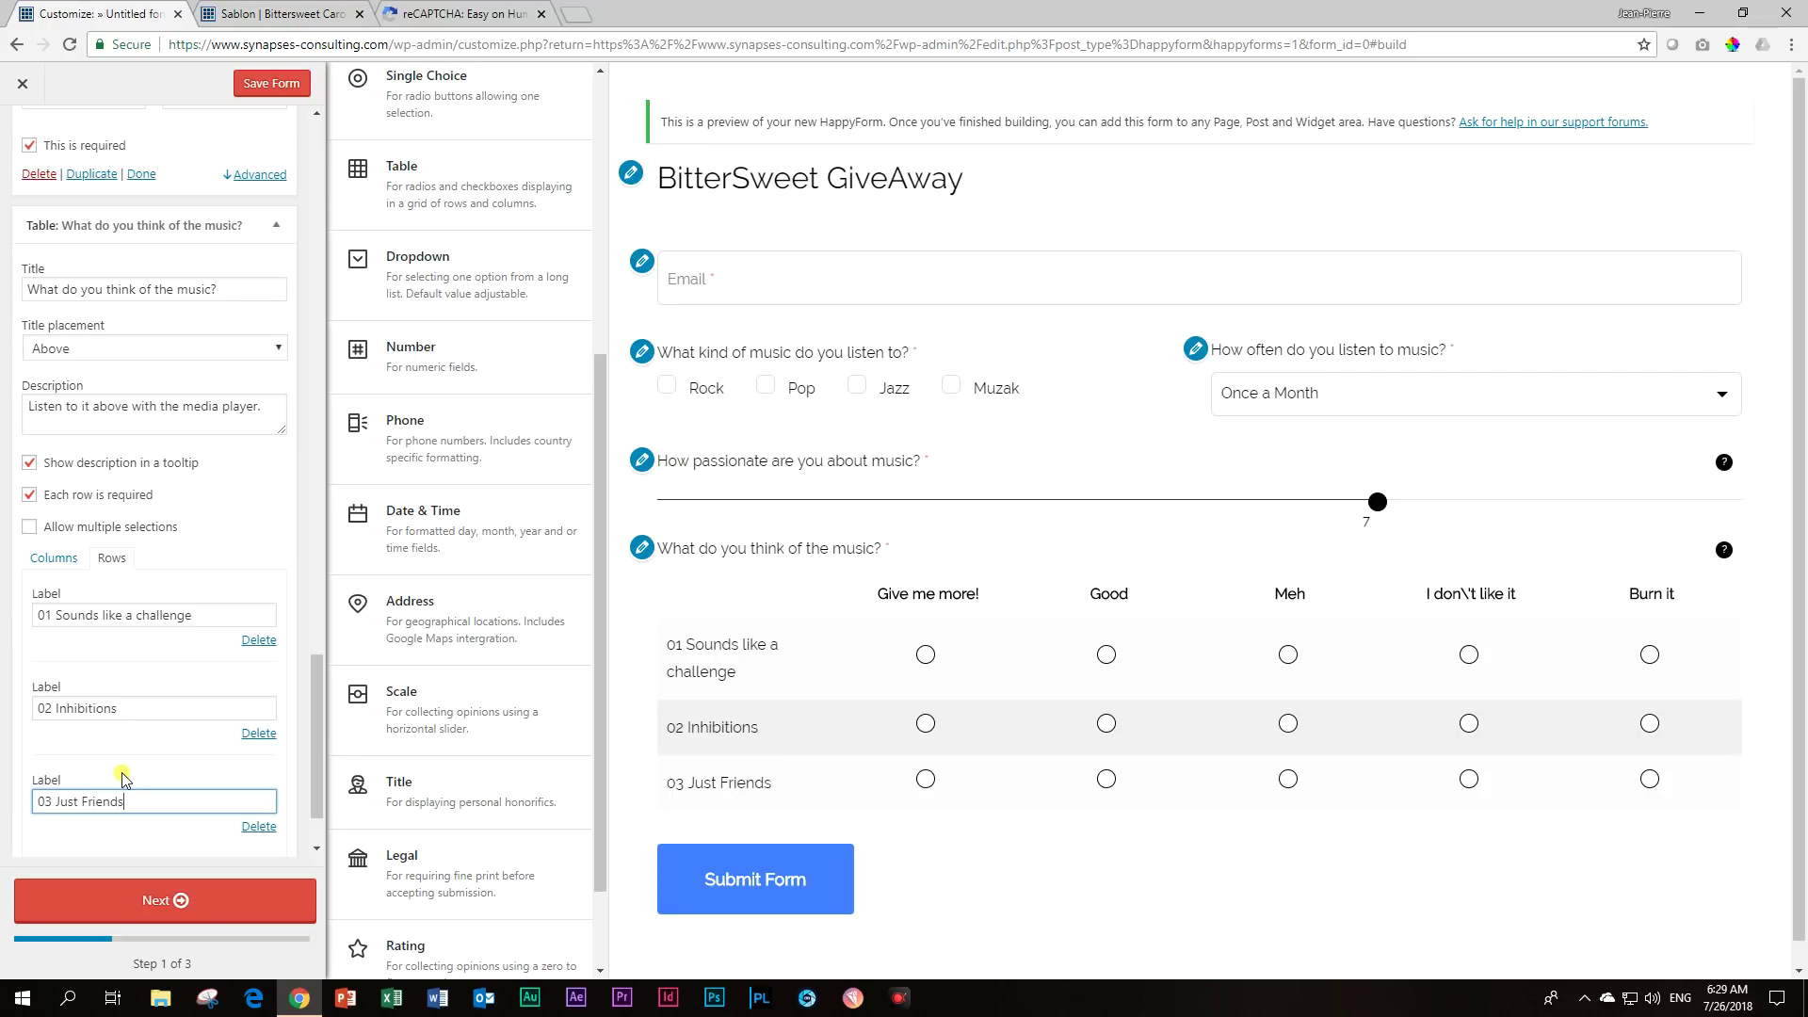
left_click(282, 13)
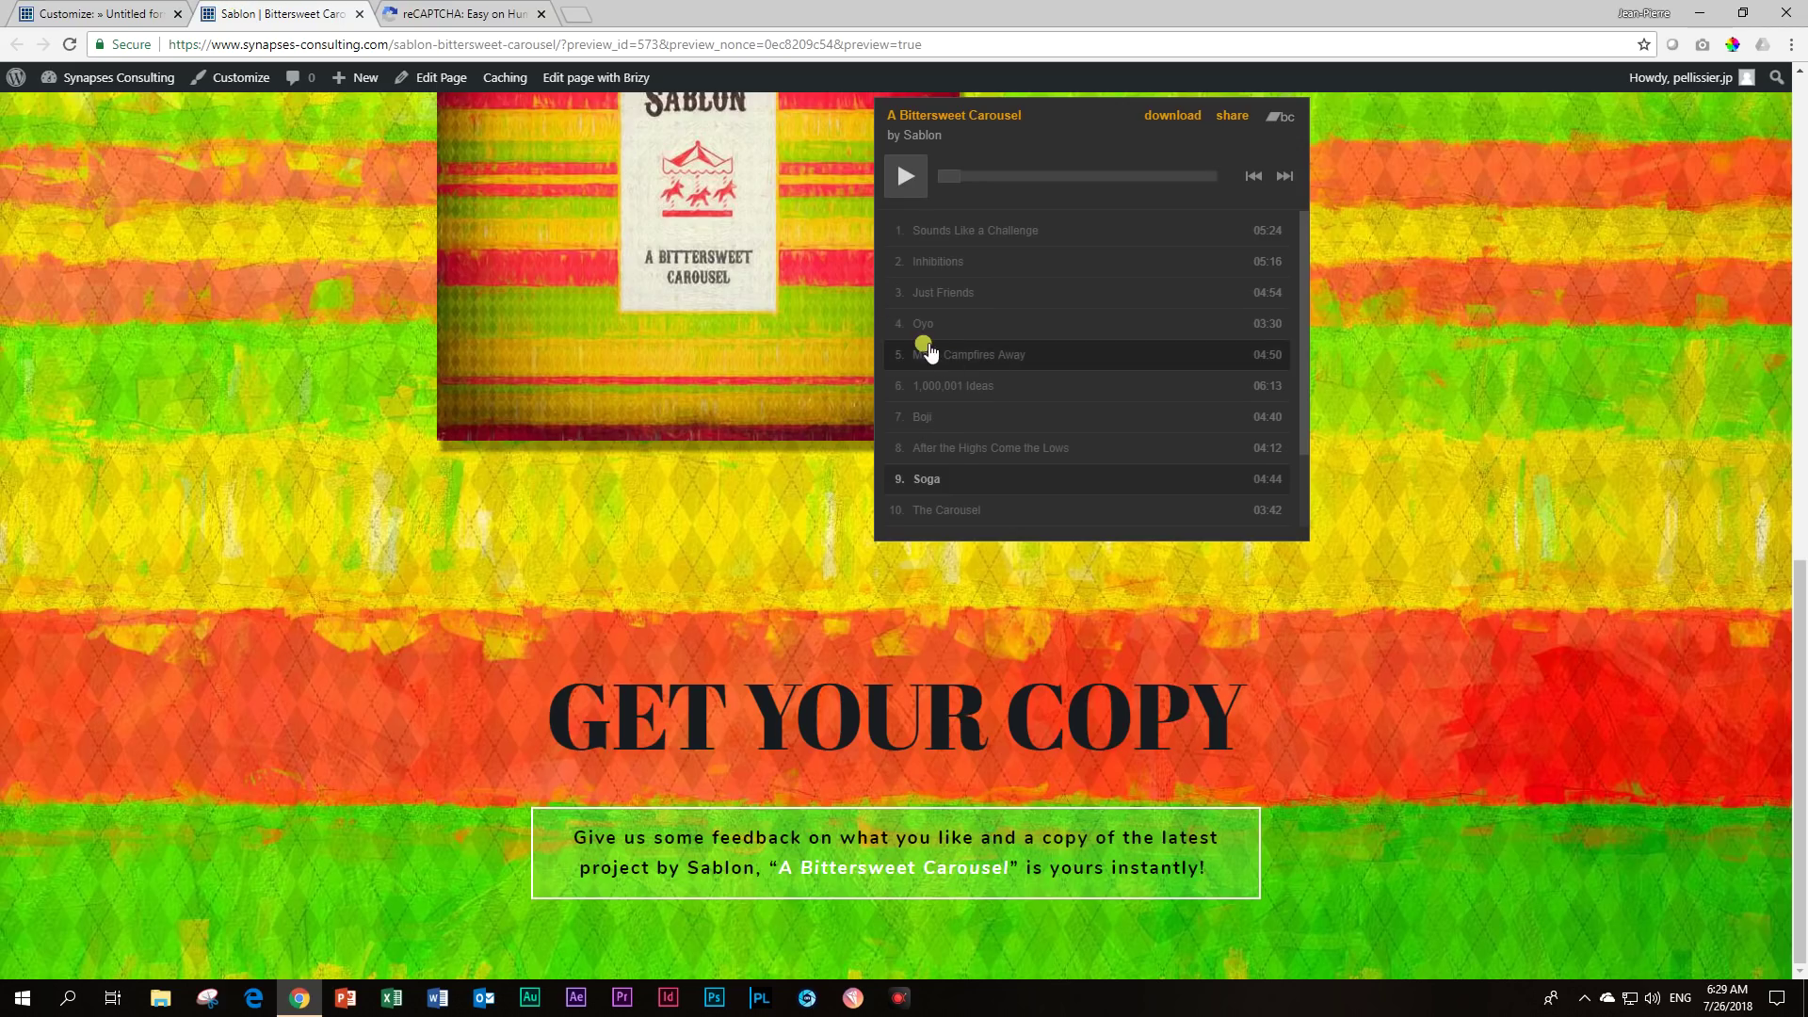
left_click(124, 8)
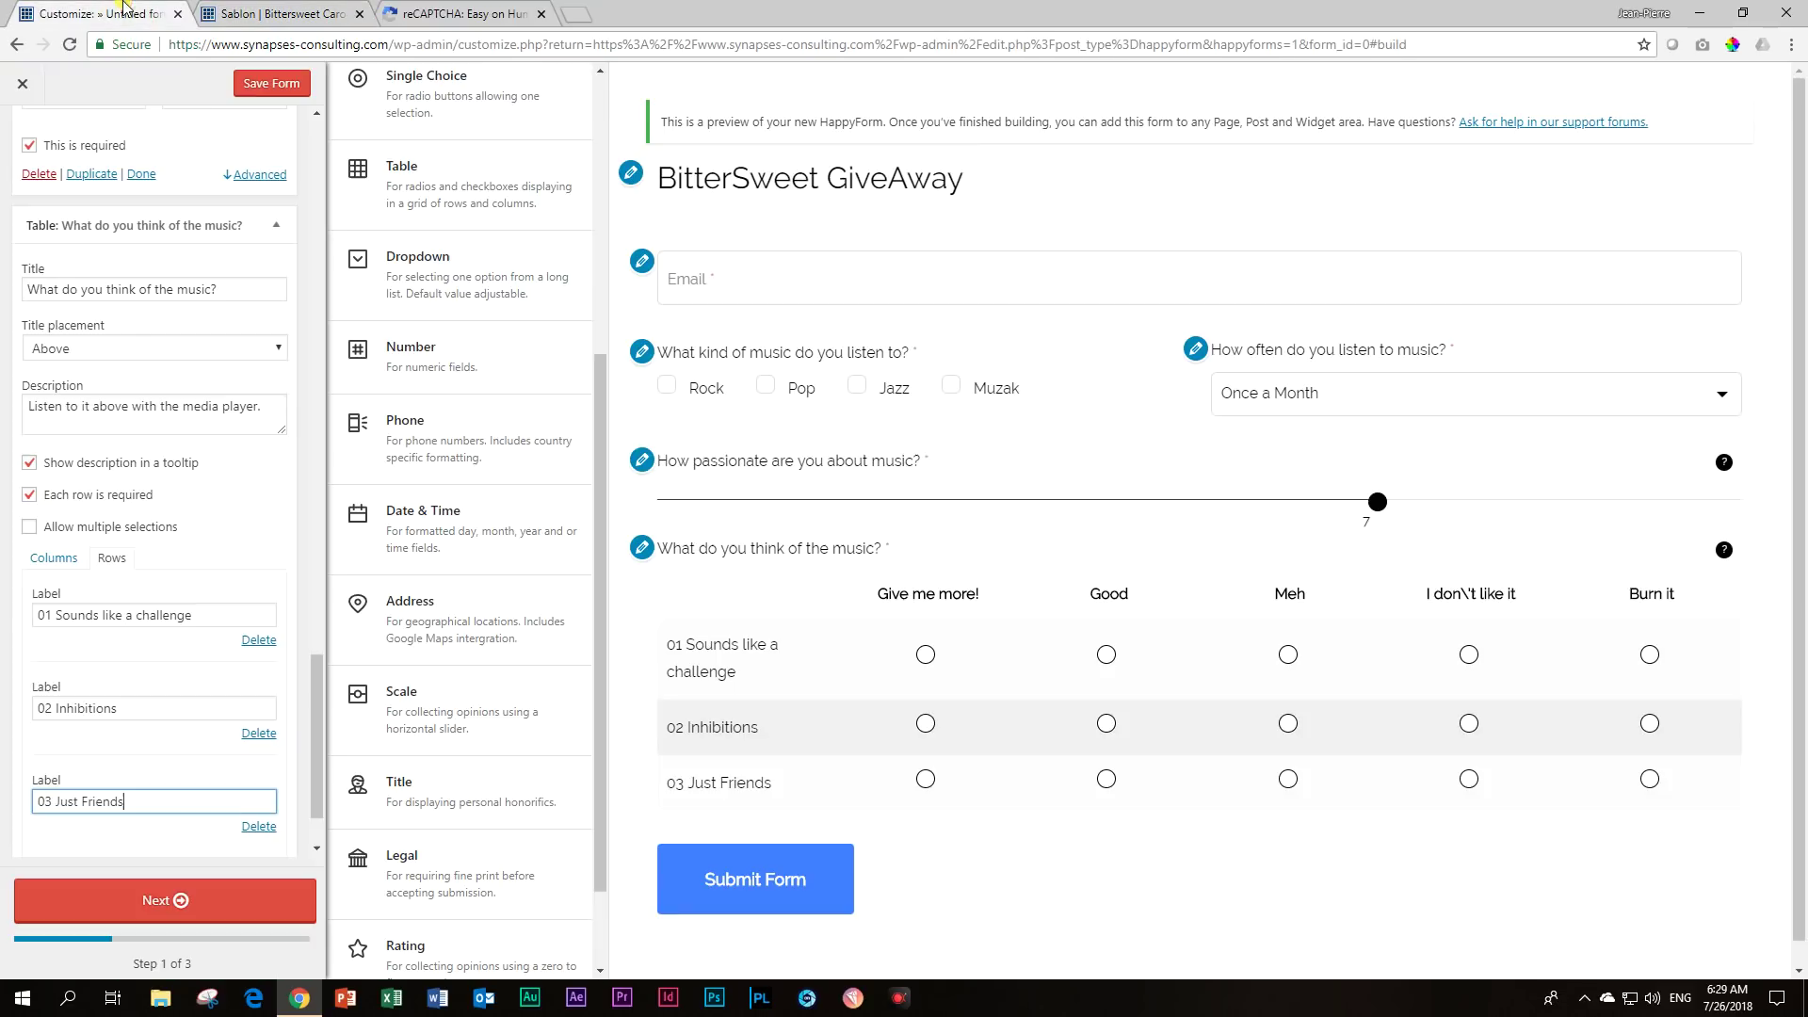
scroll(183, 711, "down", 1)
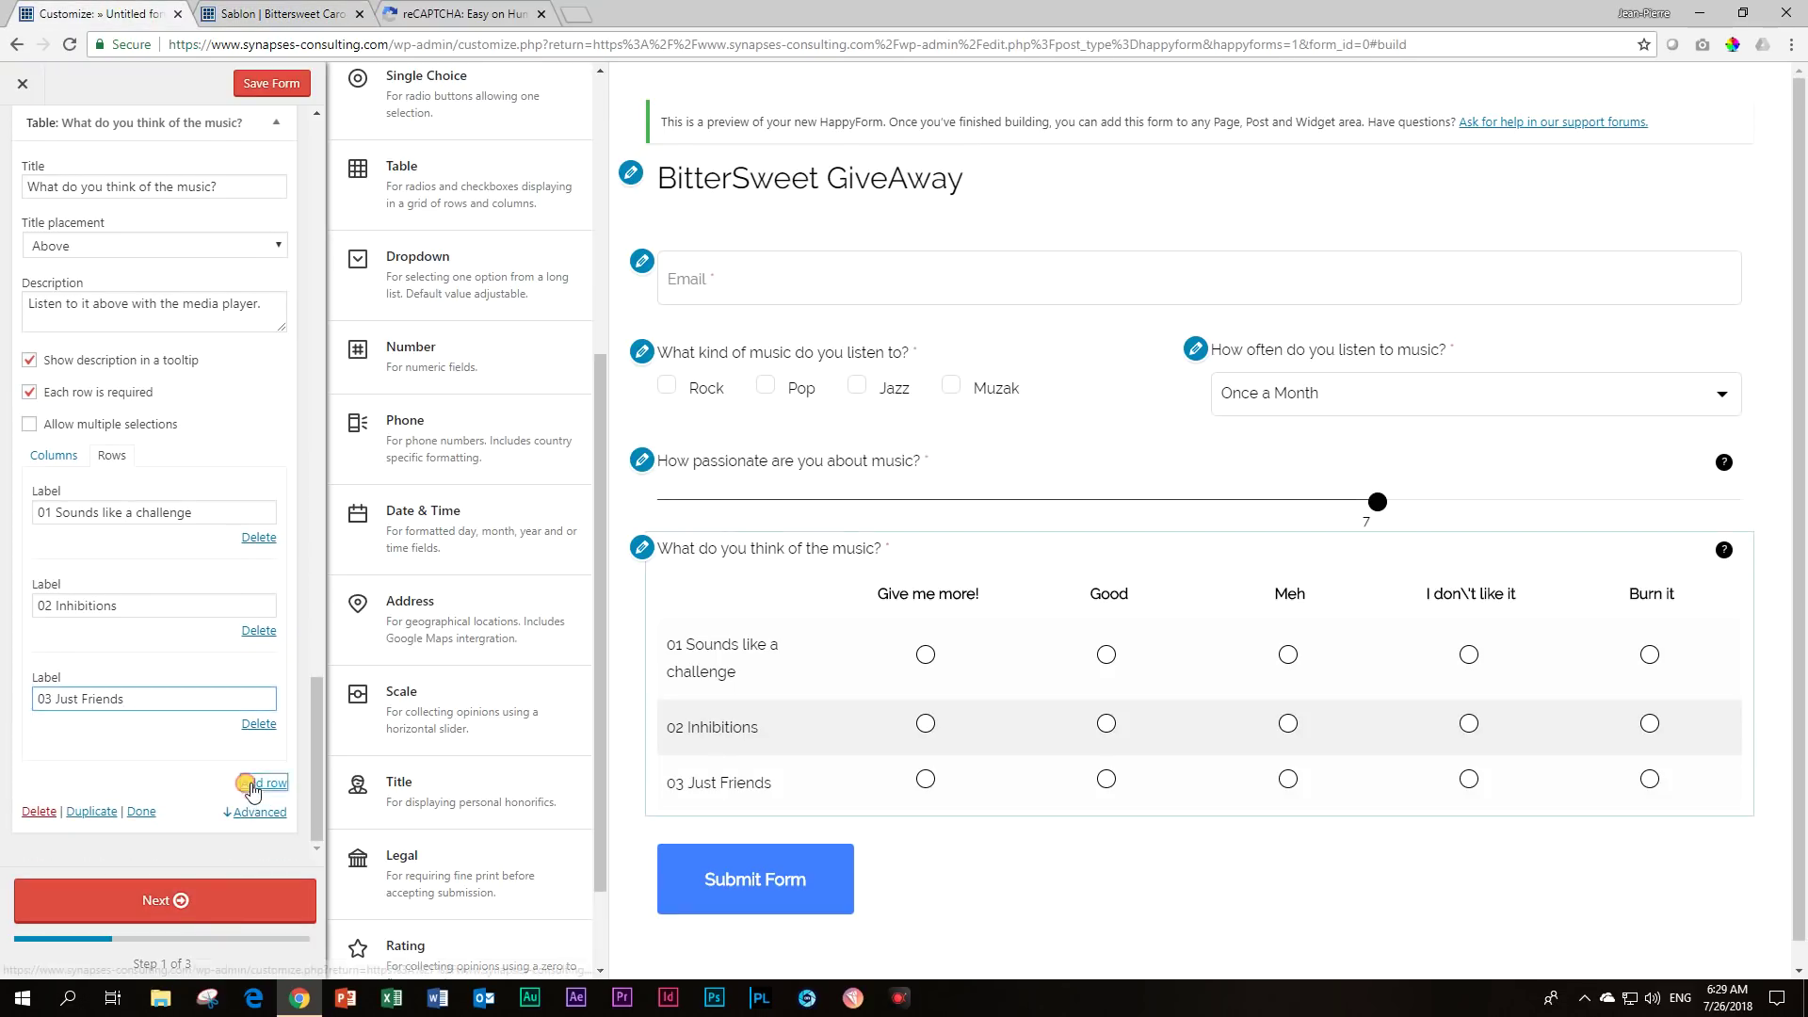
left_click(255, 783)
type("04 Oyo")
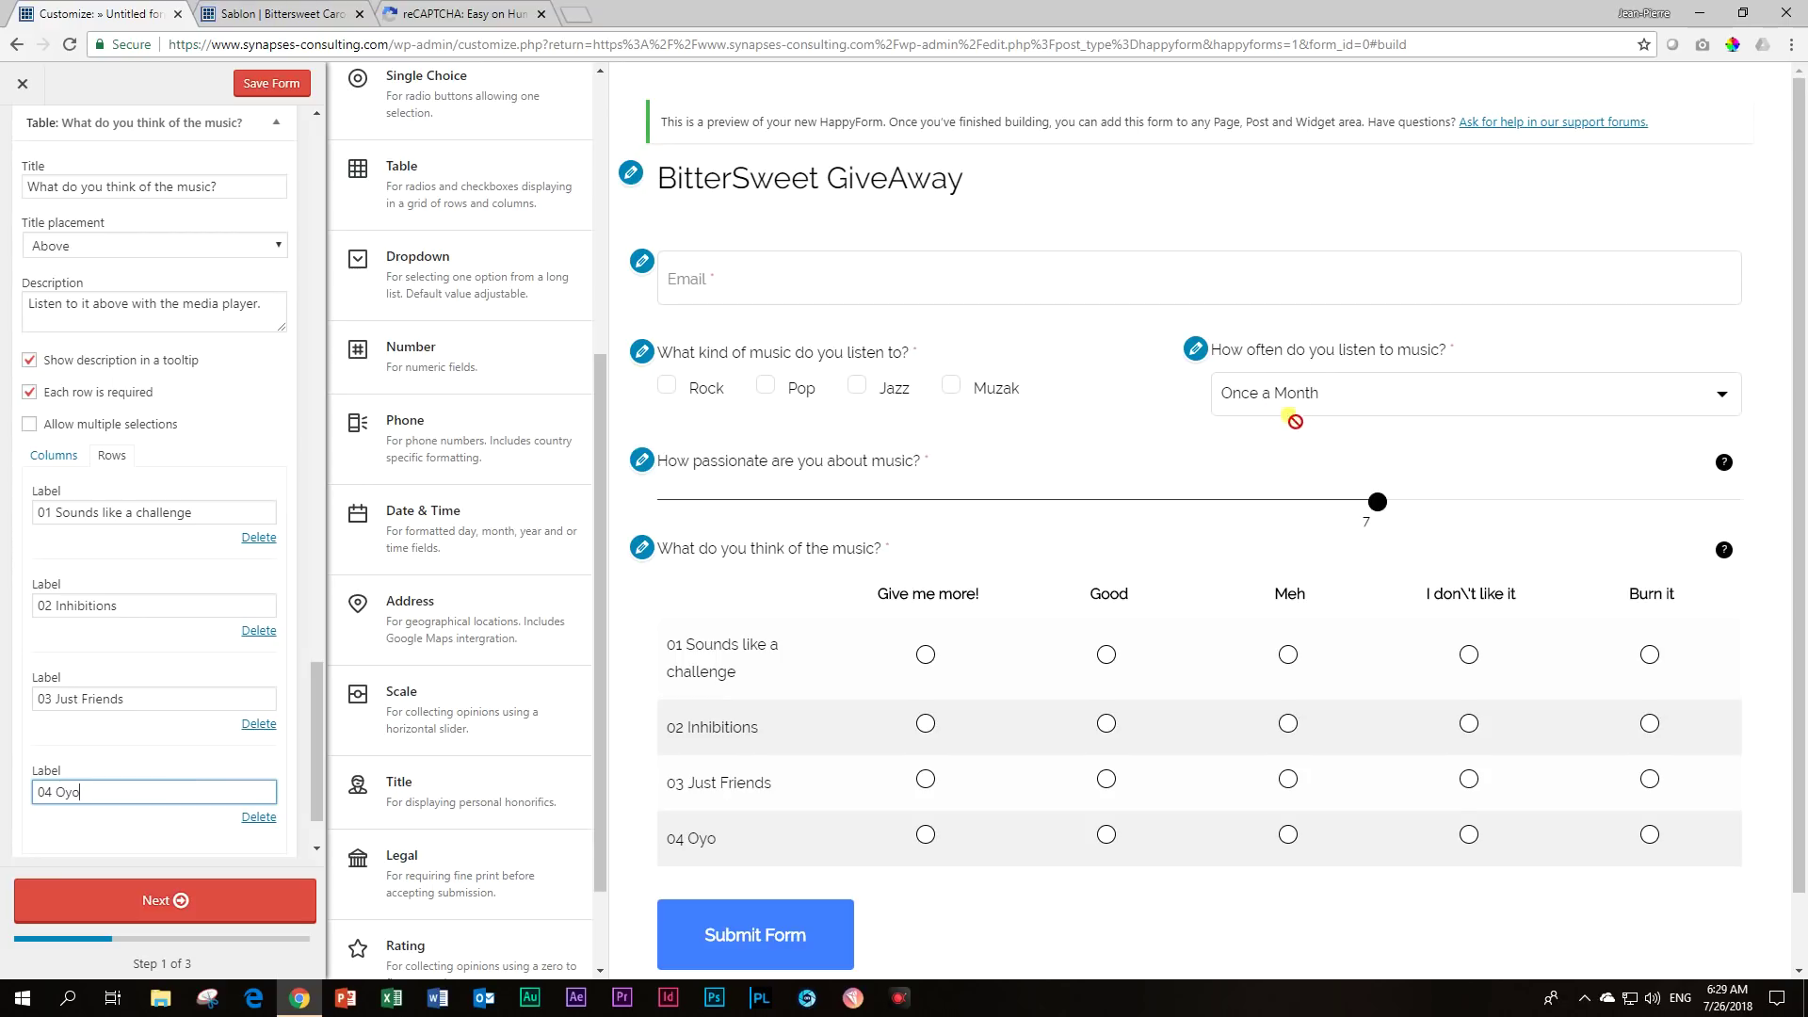
scroll(1310, 446, "down", 1)
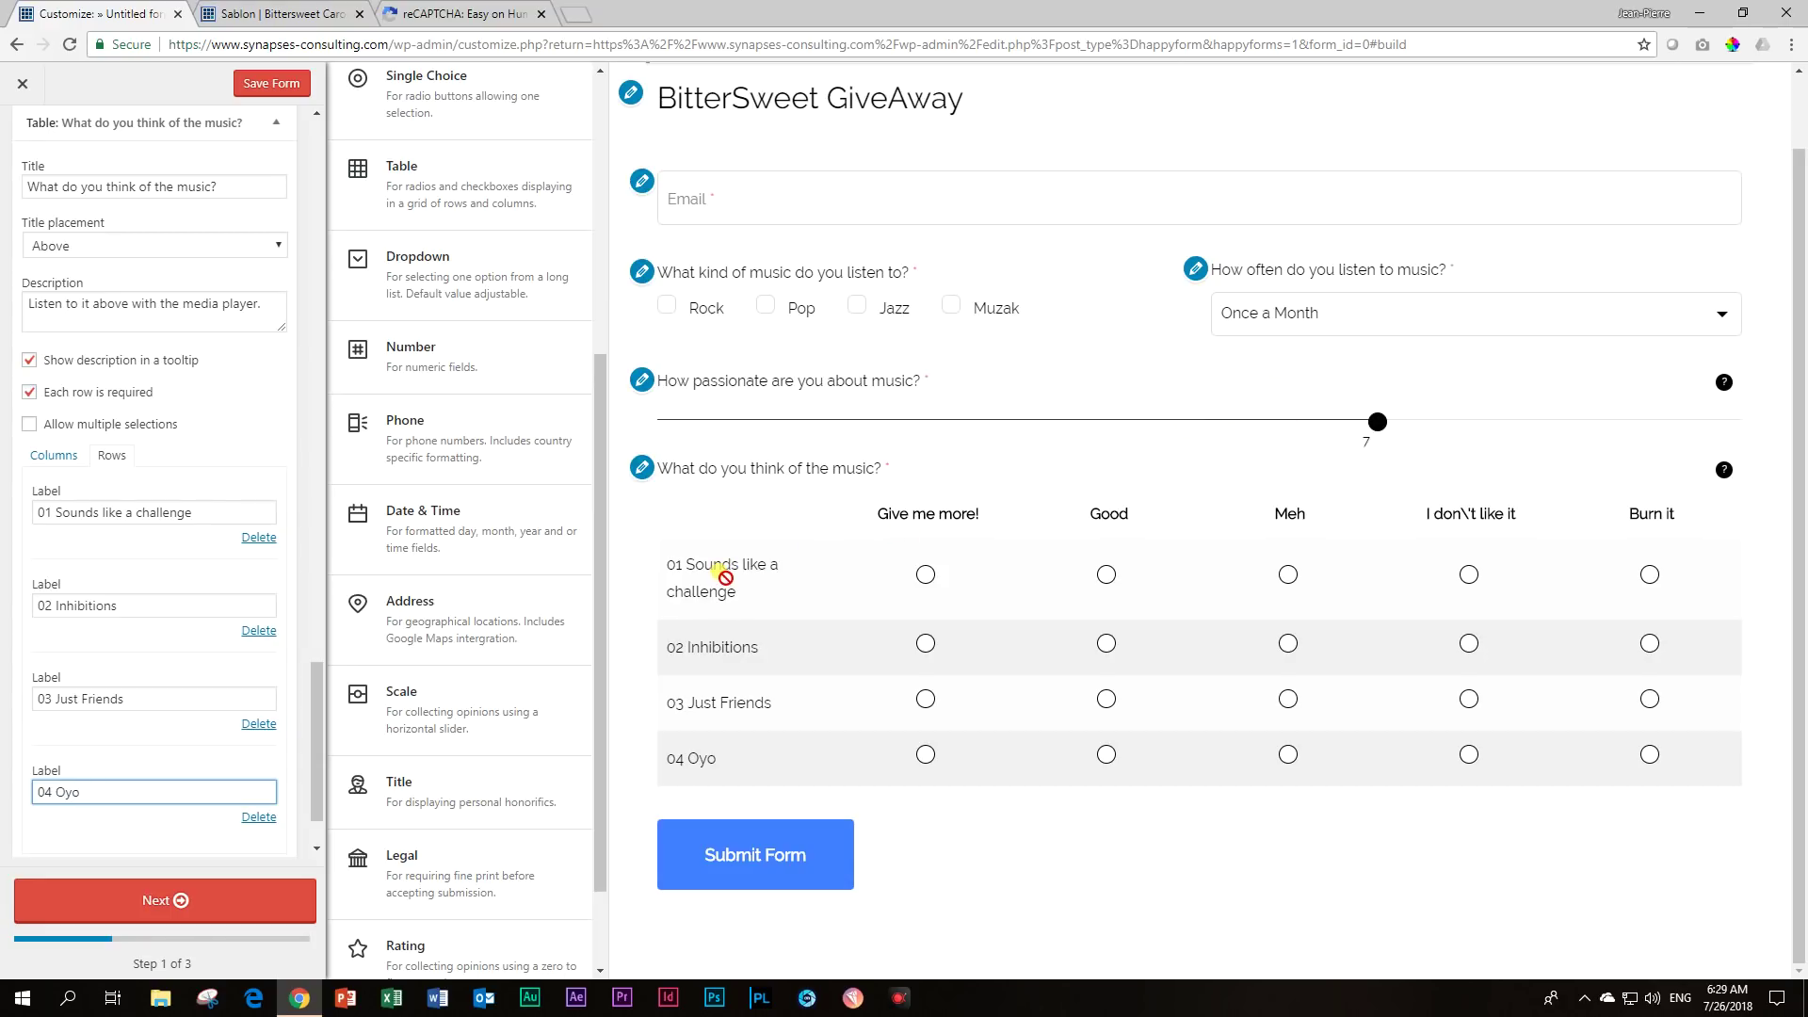
In the preview, rate Sounds like a challenge Good, Inhibitions Meh, and Just Friends Give me more!
left_click(1106, 574)
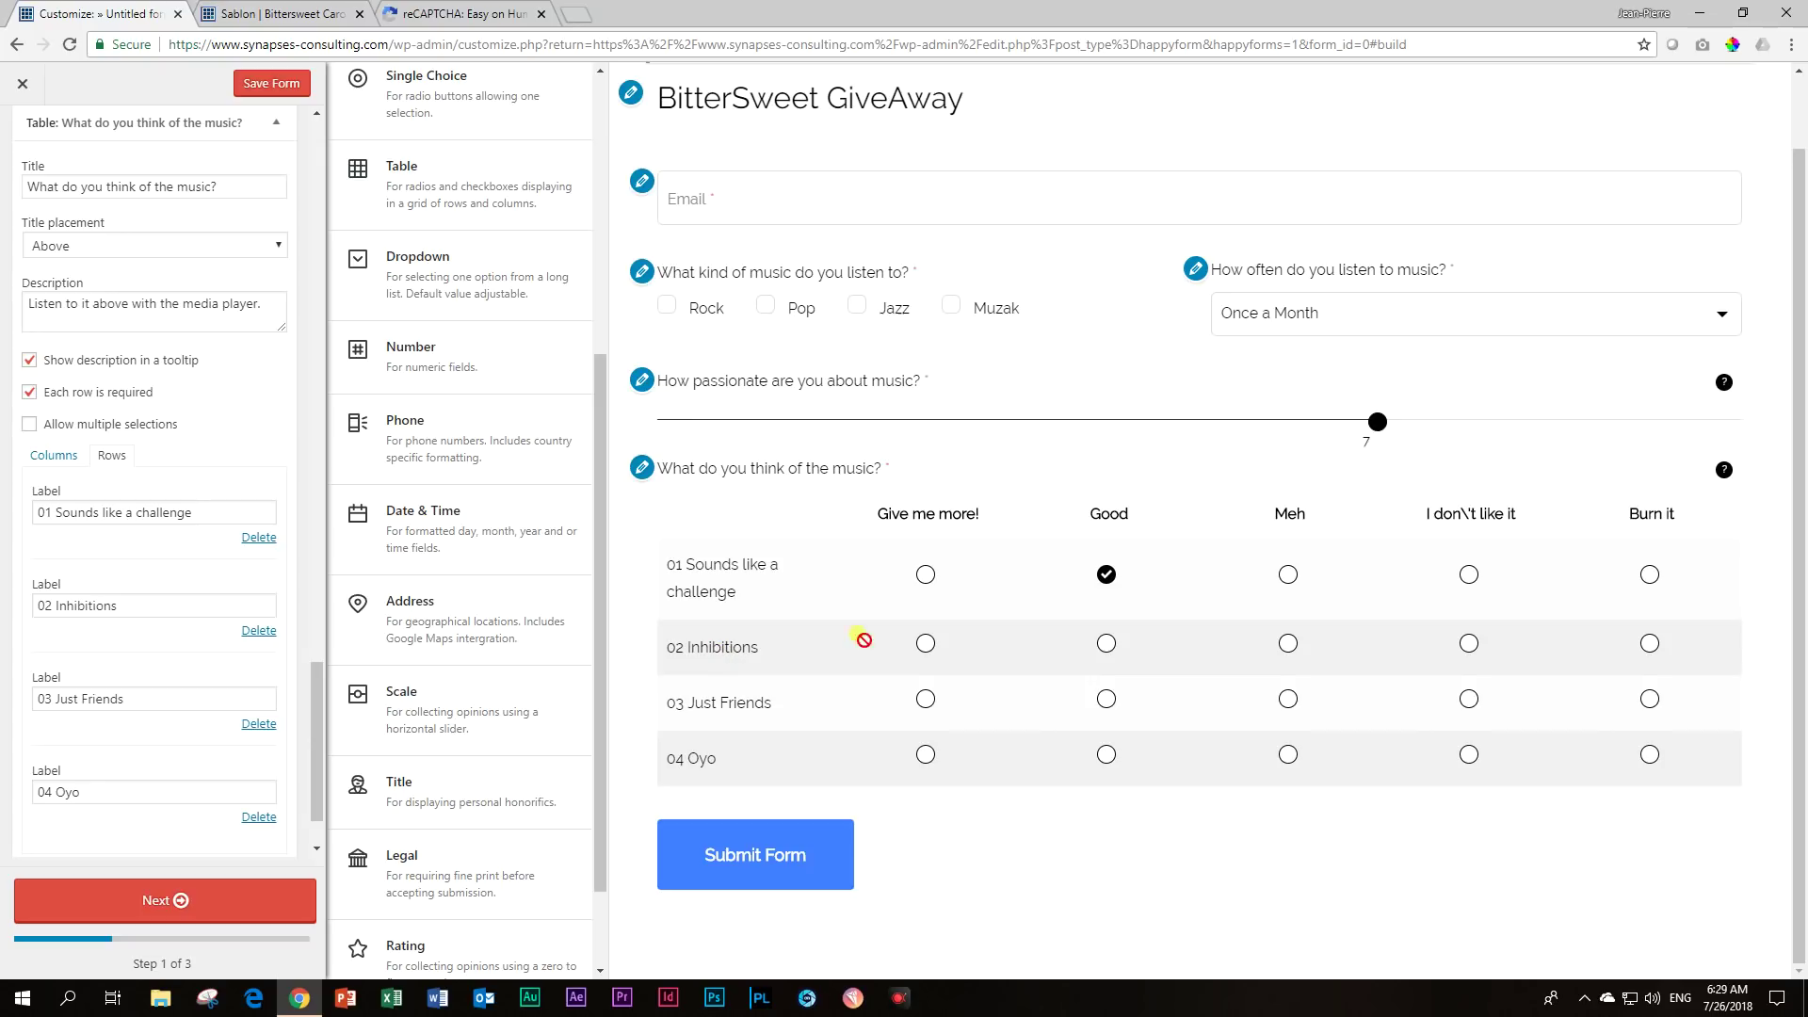
left_click(1287, 644)
left_click(922, 704)
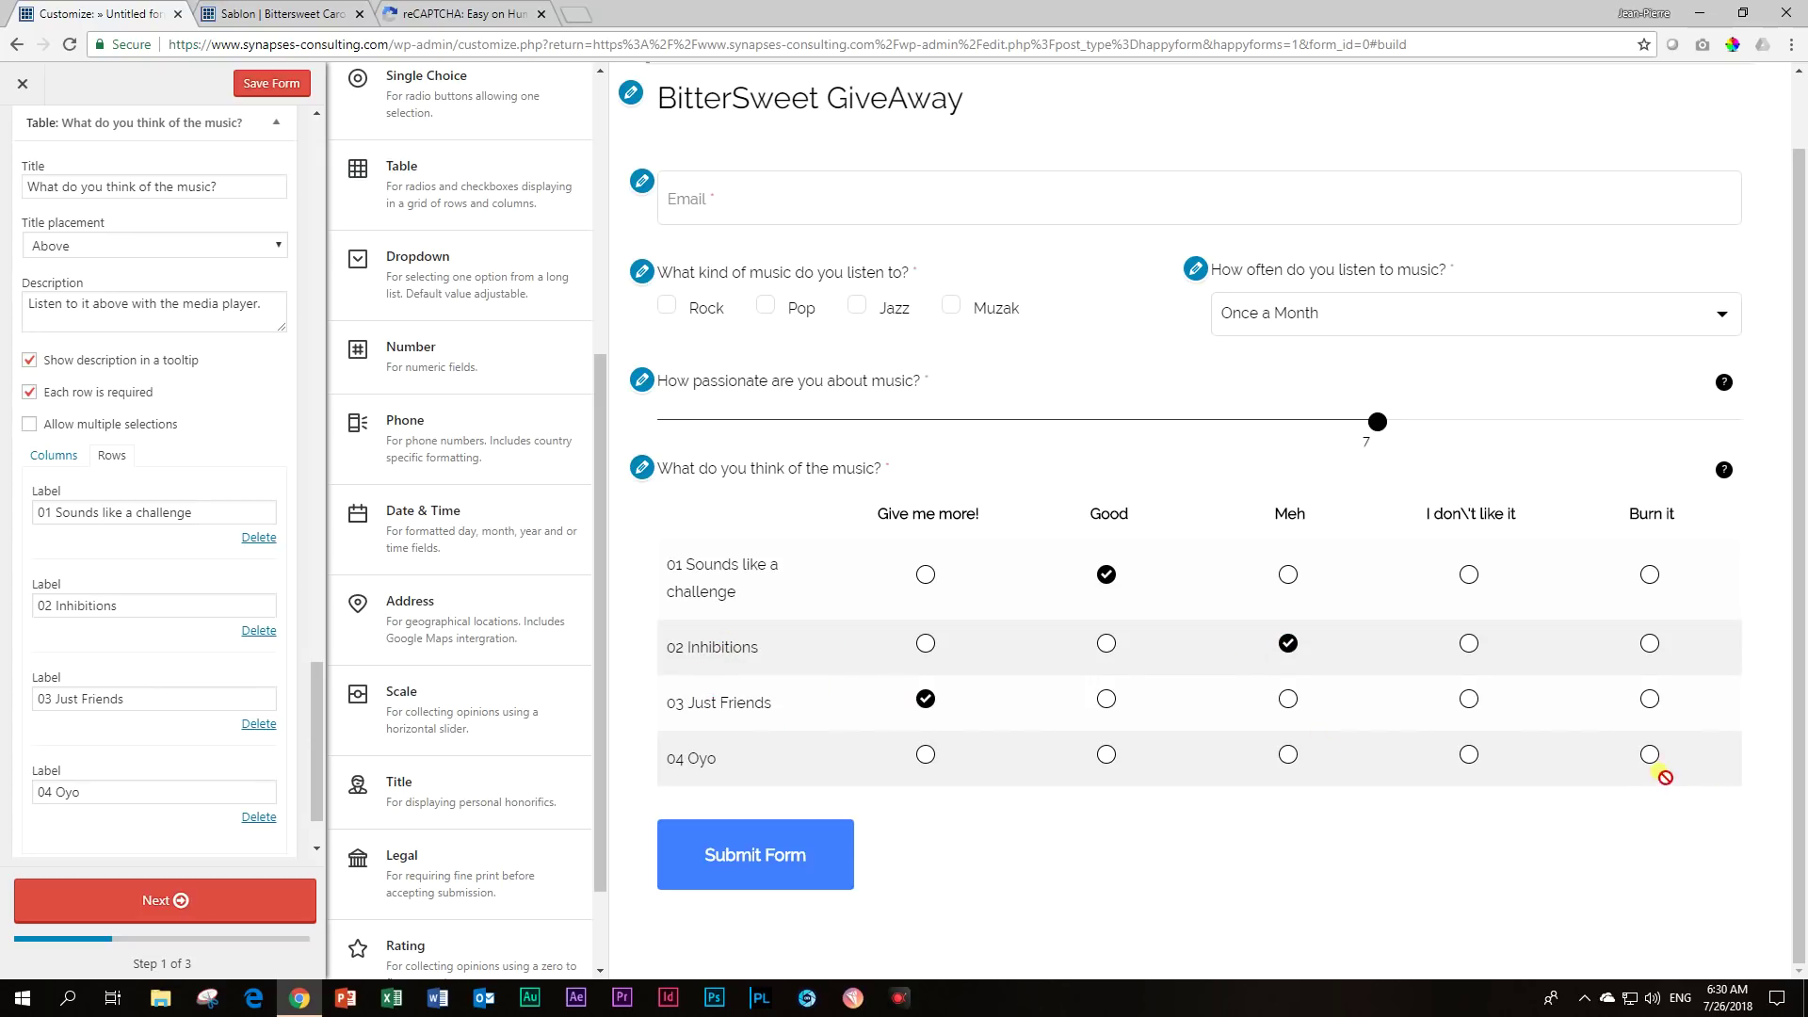
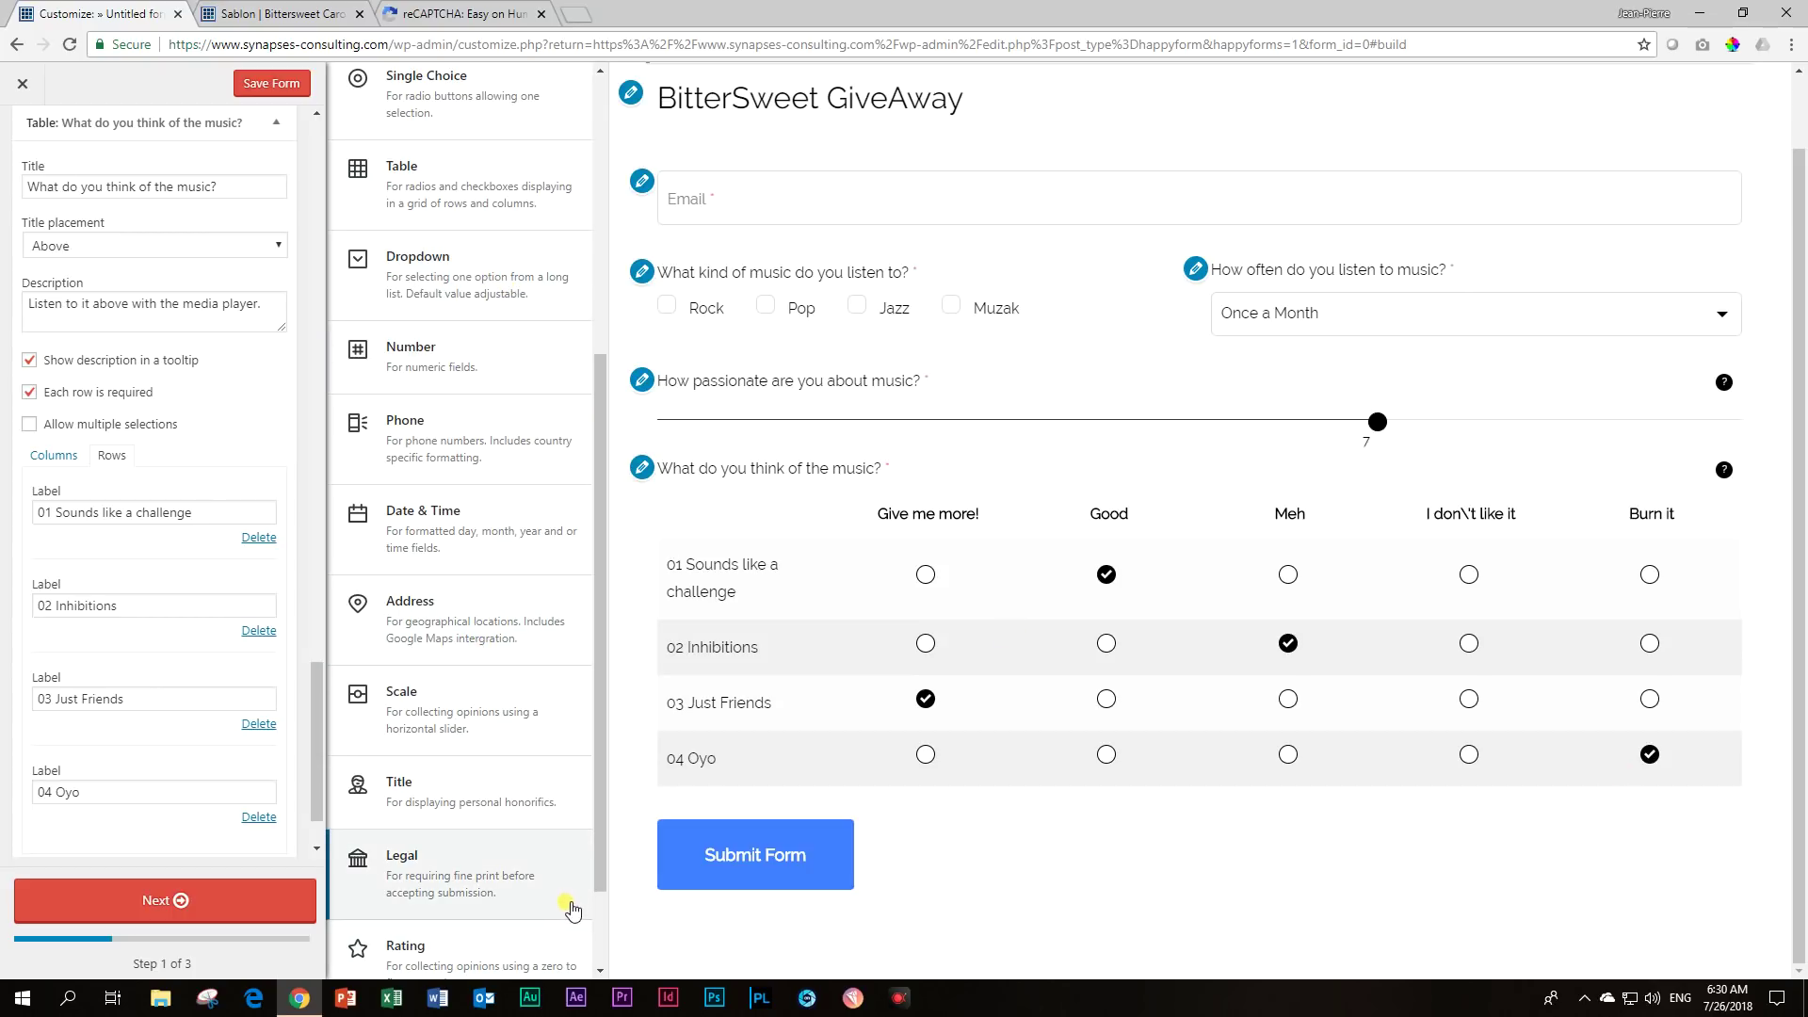
Review the end of the field list and advance the BitterSweet GiveAway form to Step 2.
scroll(555, 904, "down", 2)
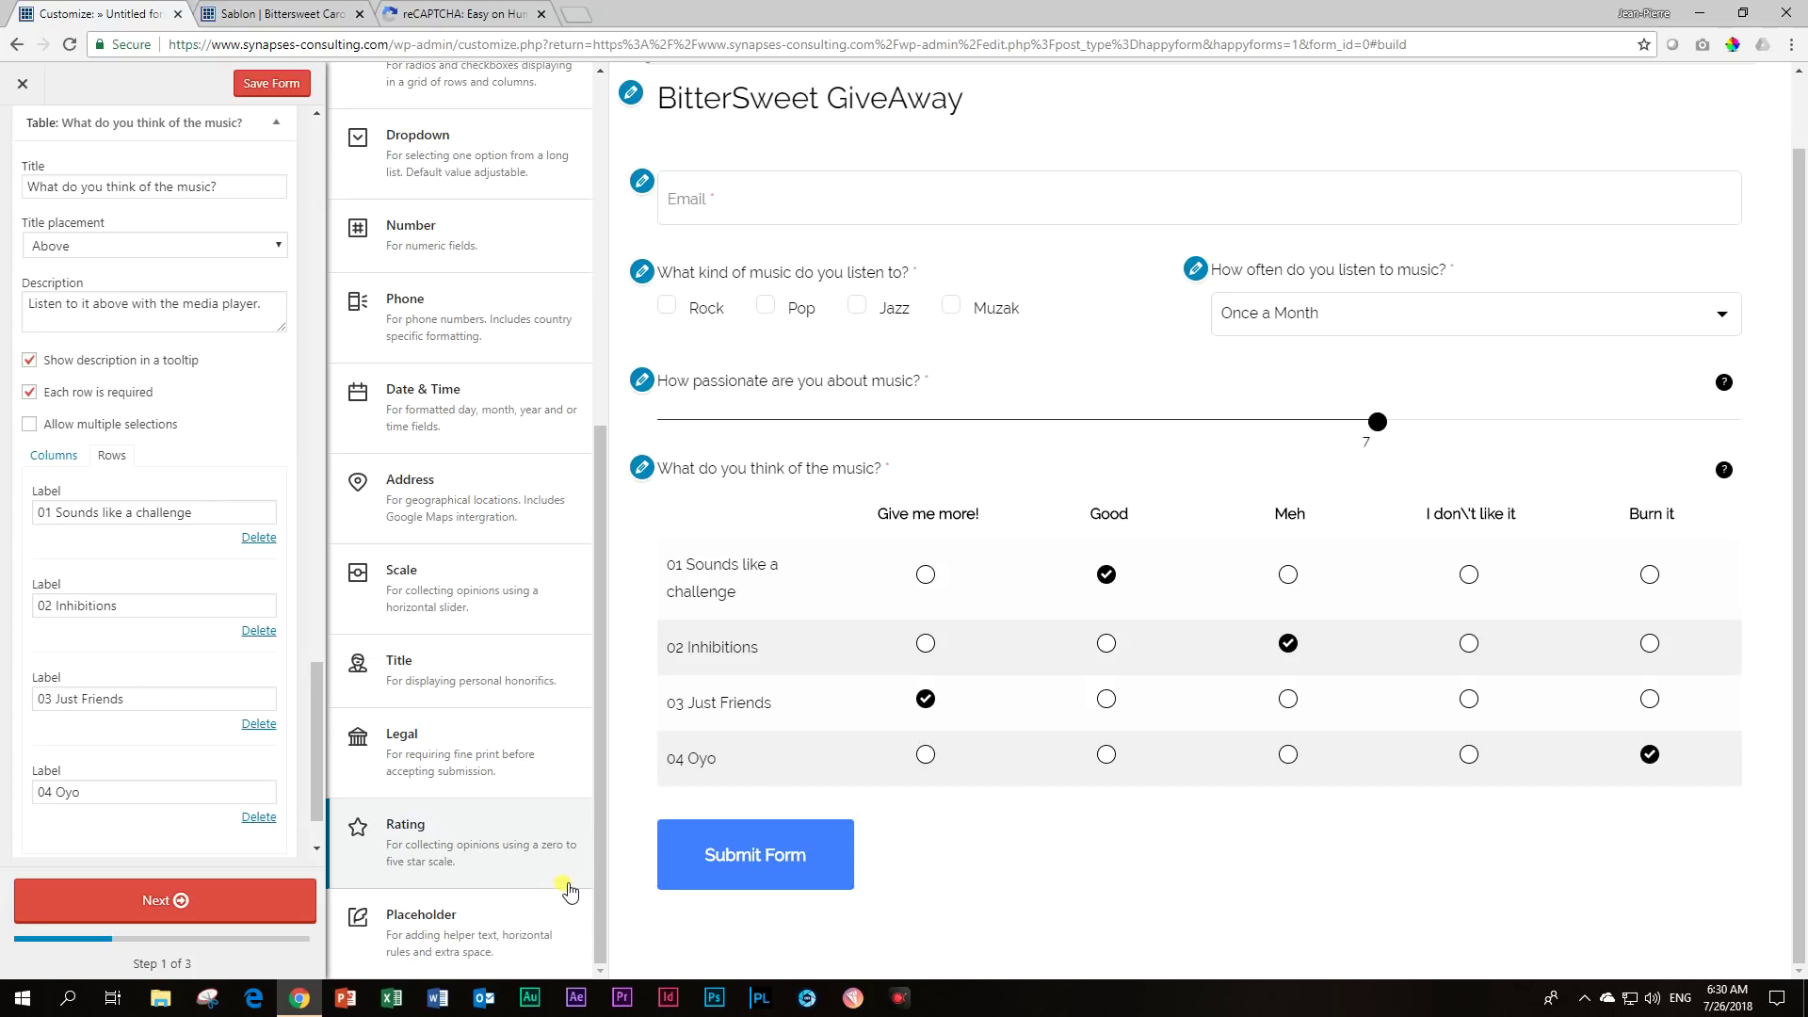
left_click(141, 900)
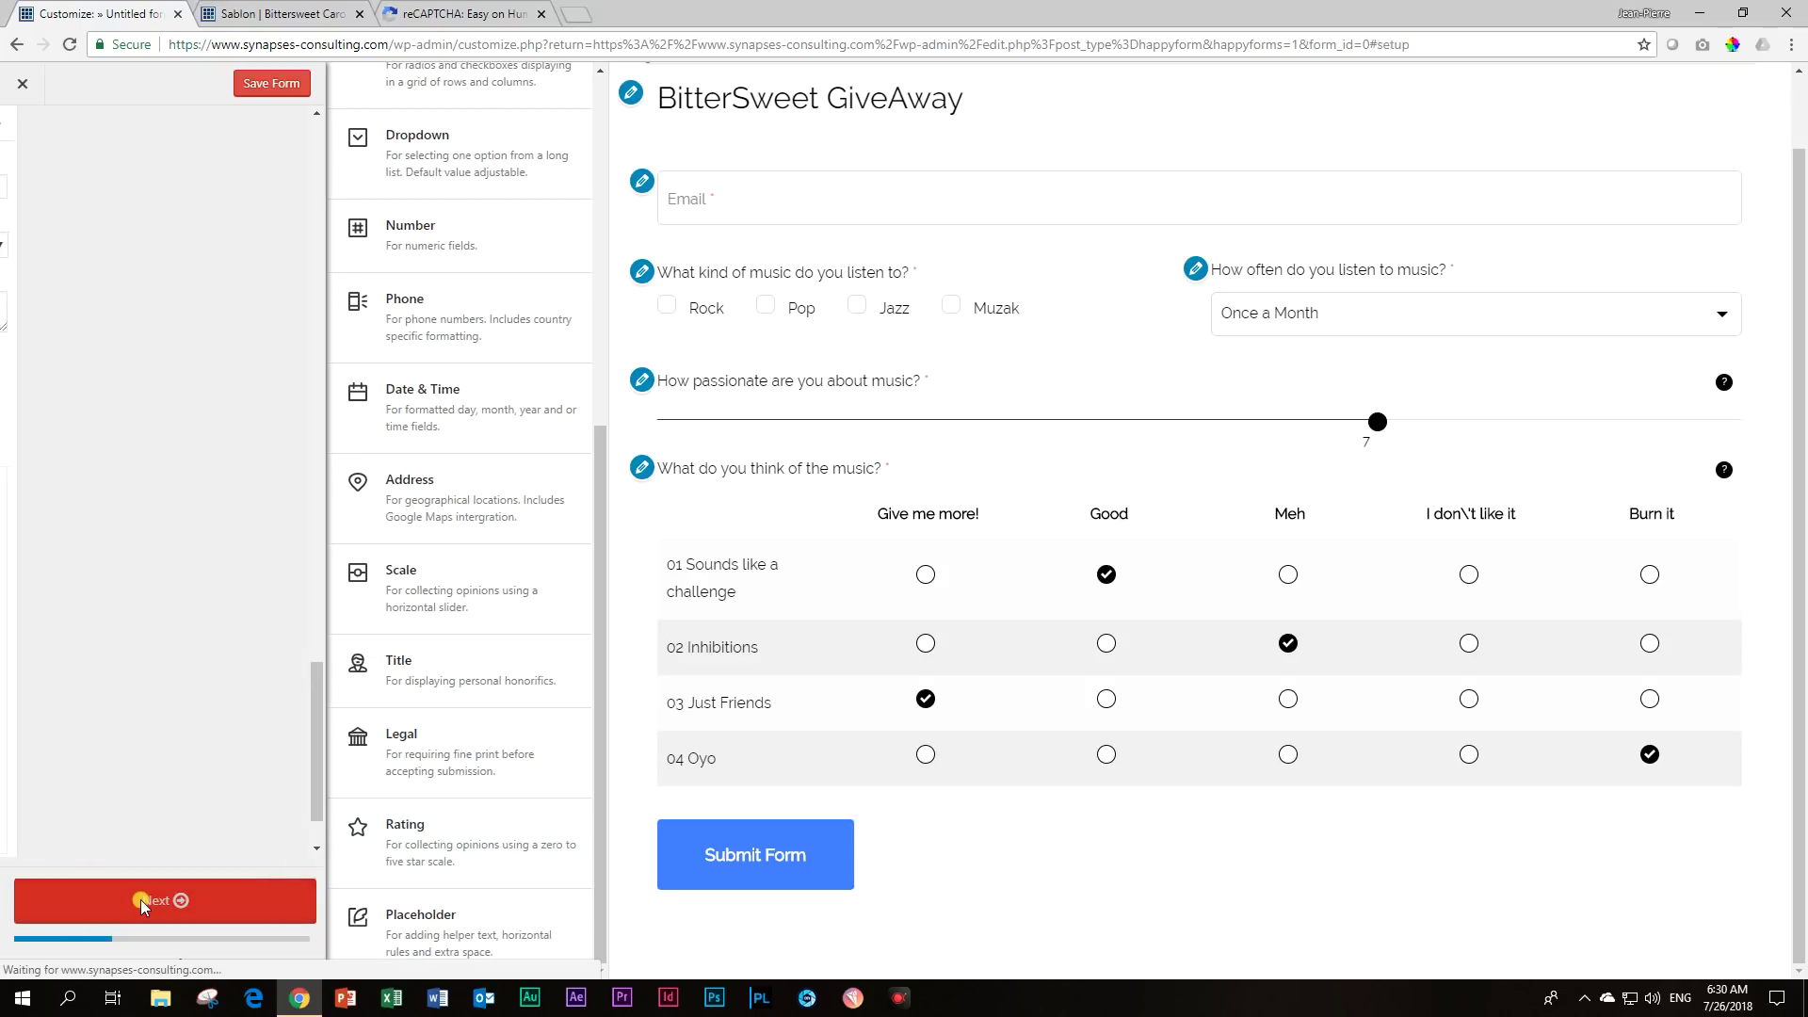
Replace the form's alert e-mail address with the new address.
triple_click(169, 386)
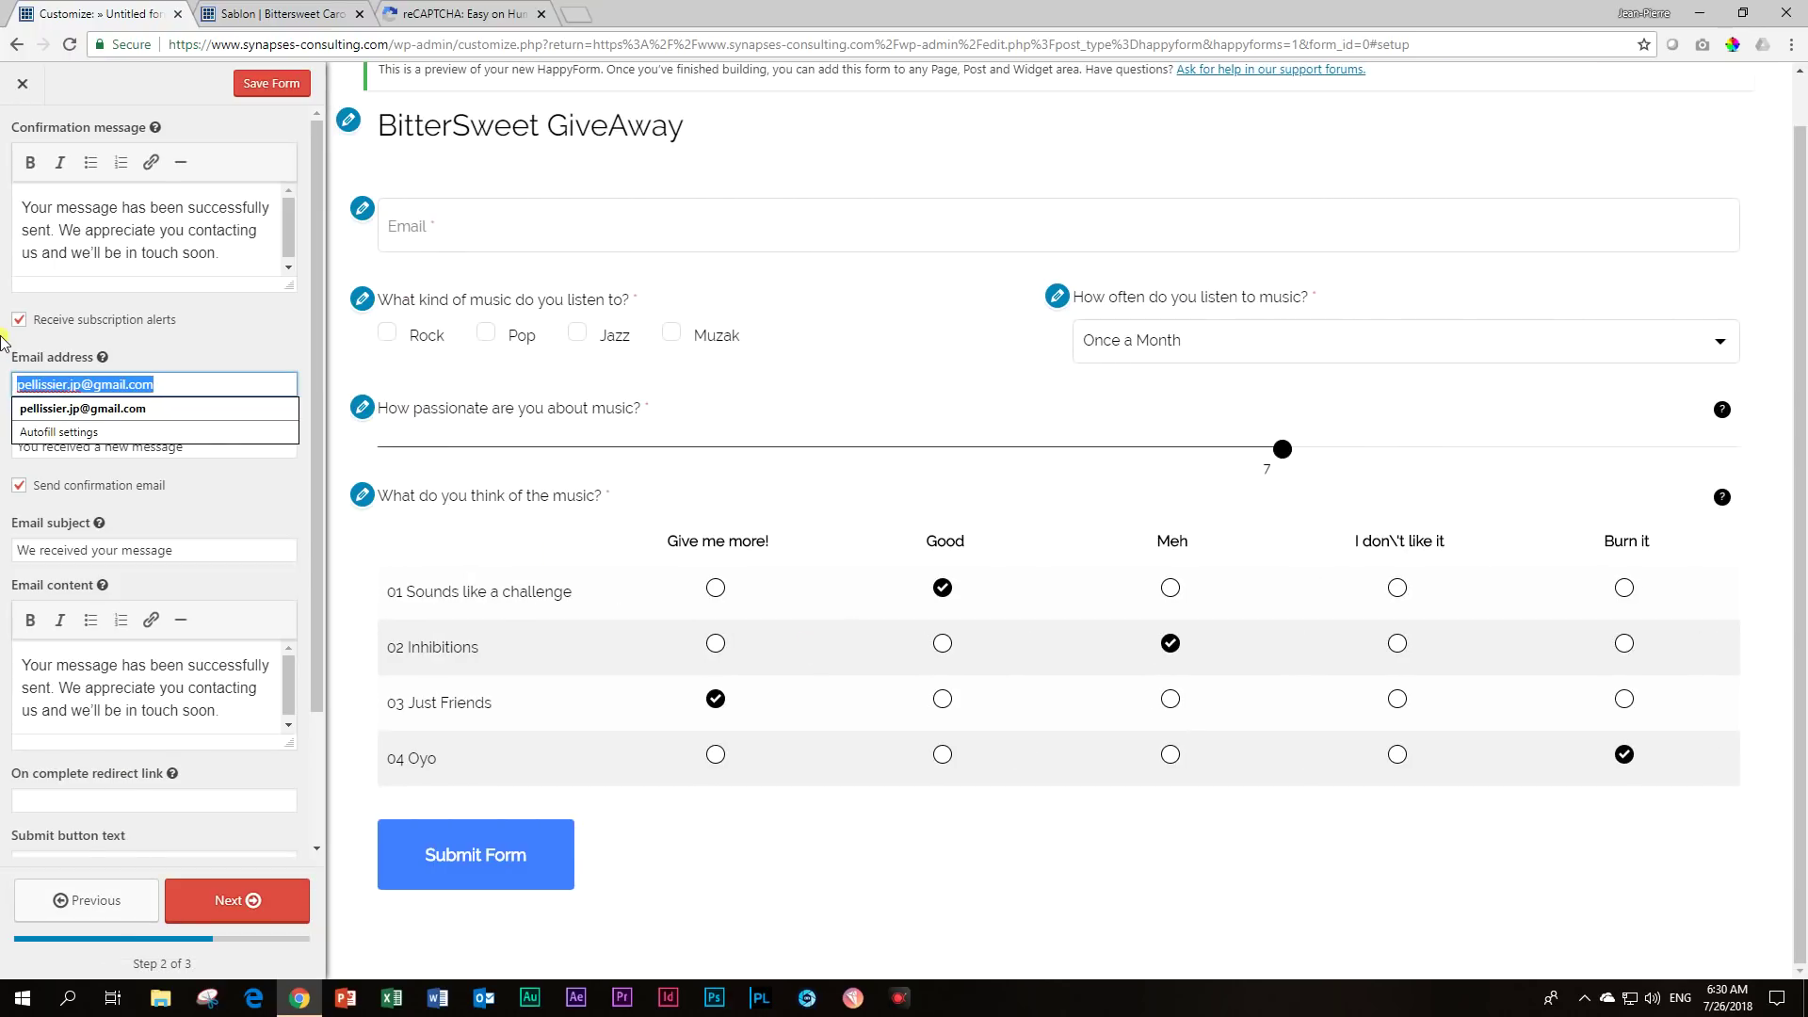
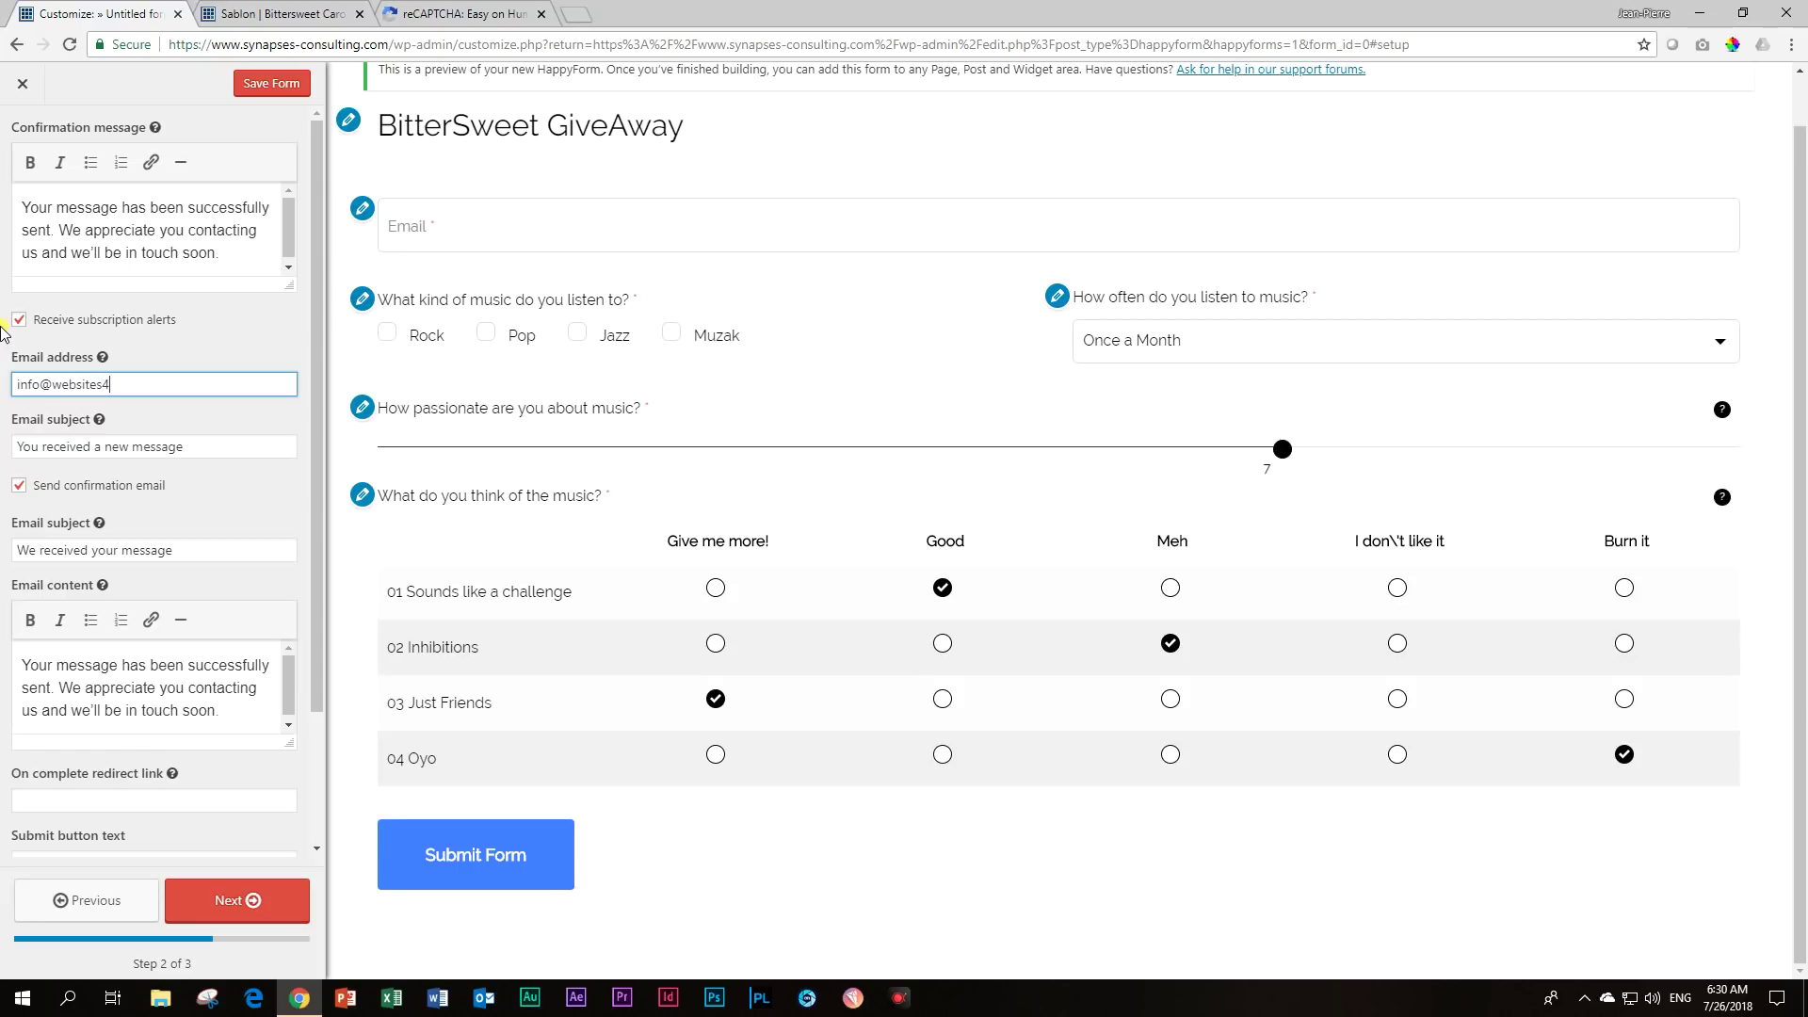
Turn off confirmation e-mails to respondents and enable Google reCAPTCHA.
scroll(113, 598, "down", 2)
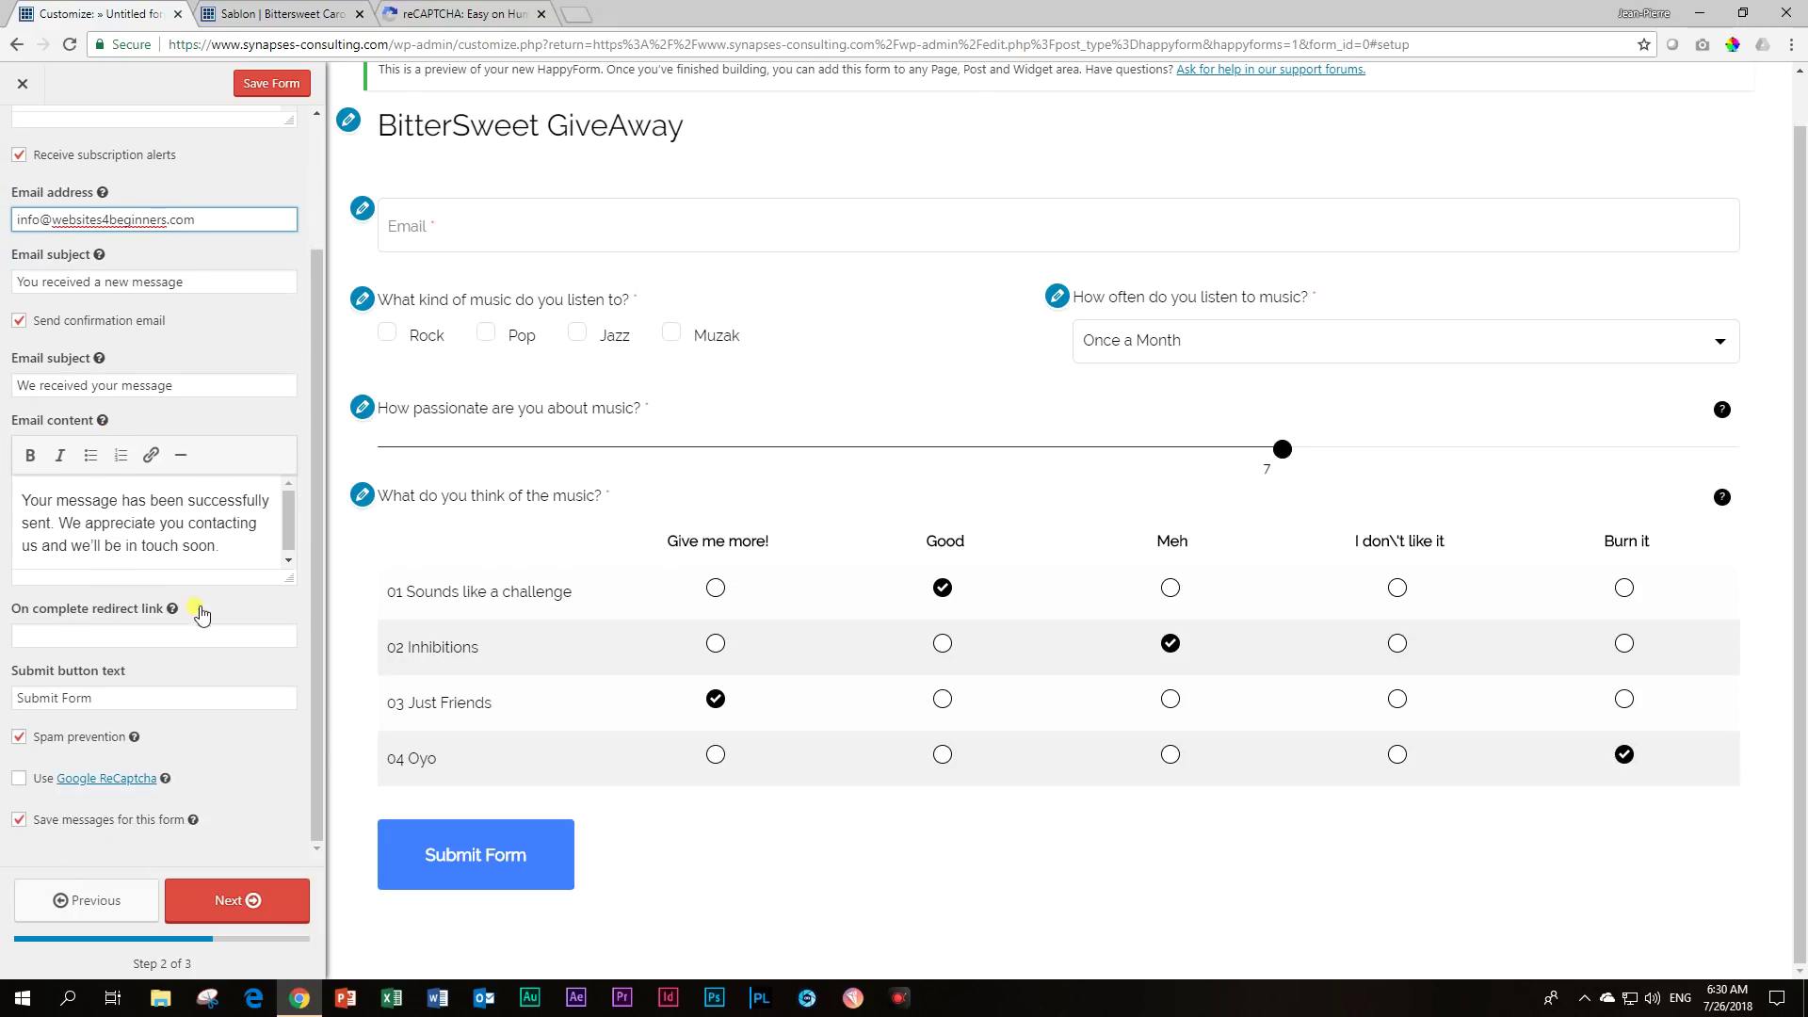
left_click(21, 322)
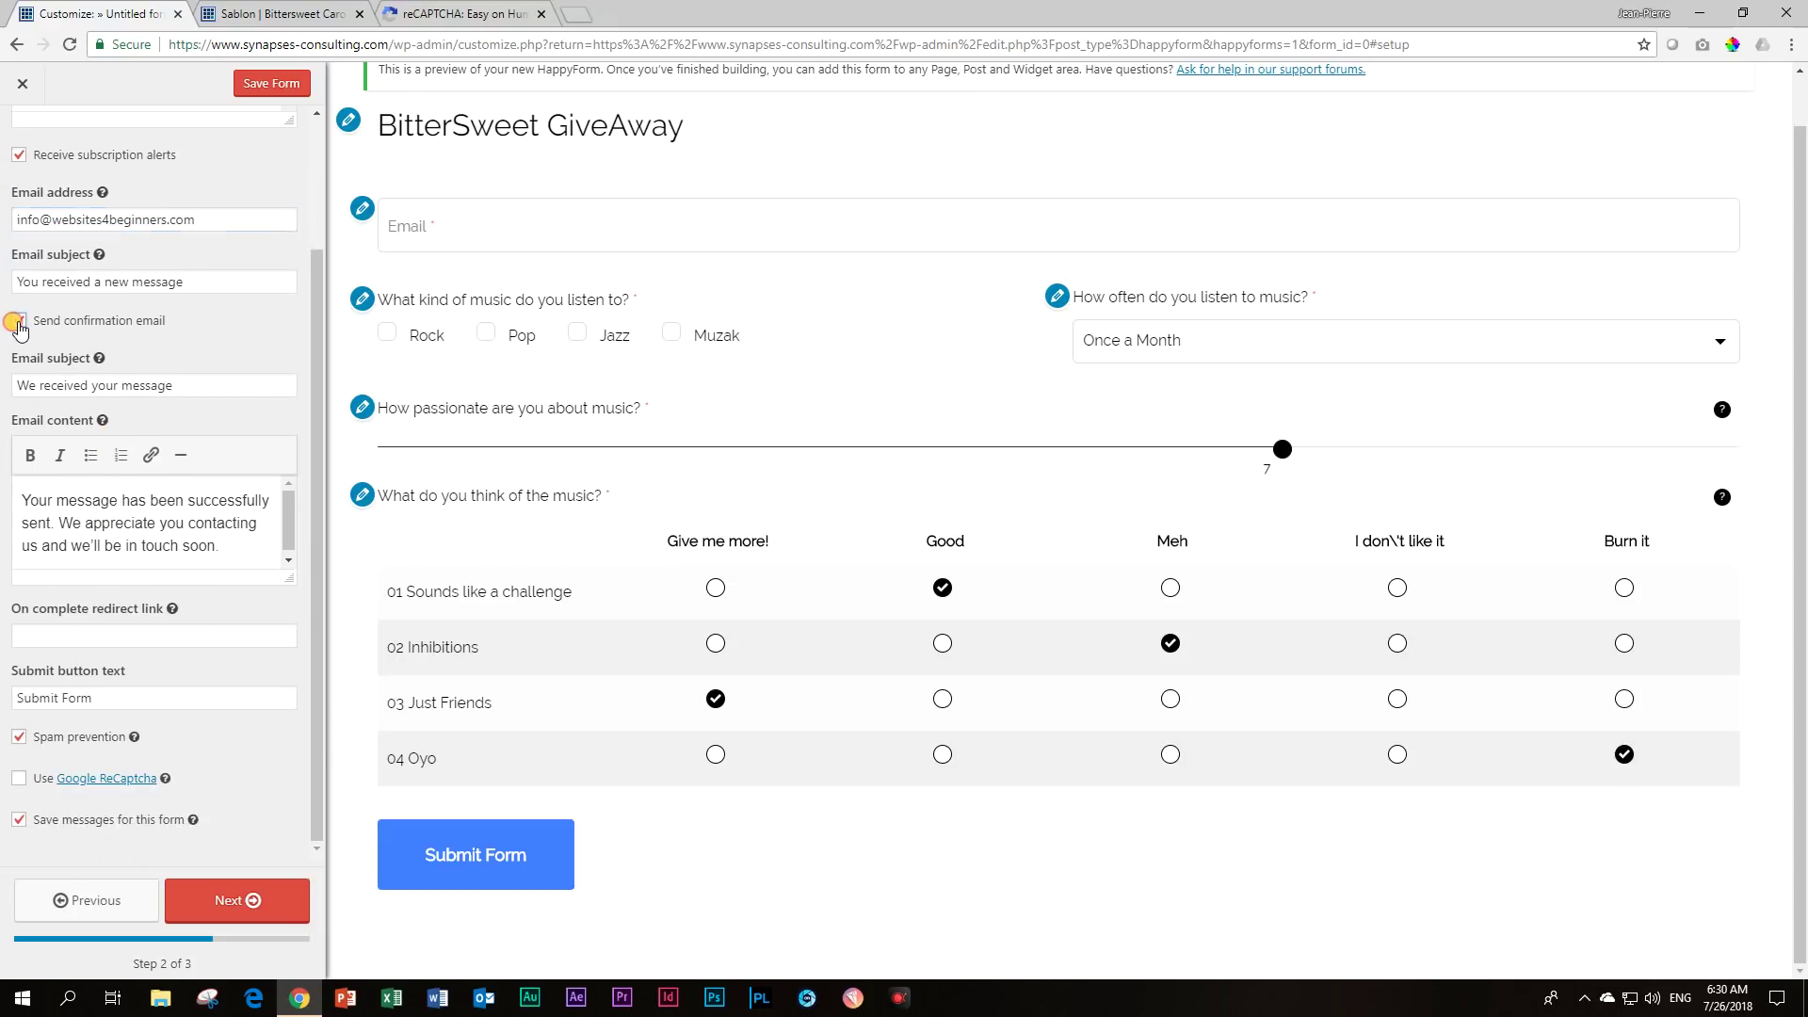
left_click(19, 692)
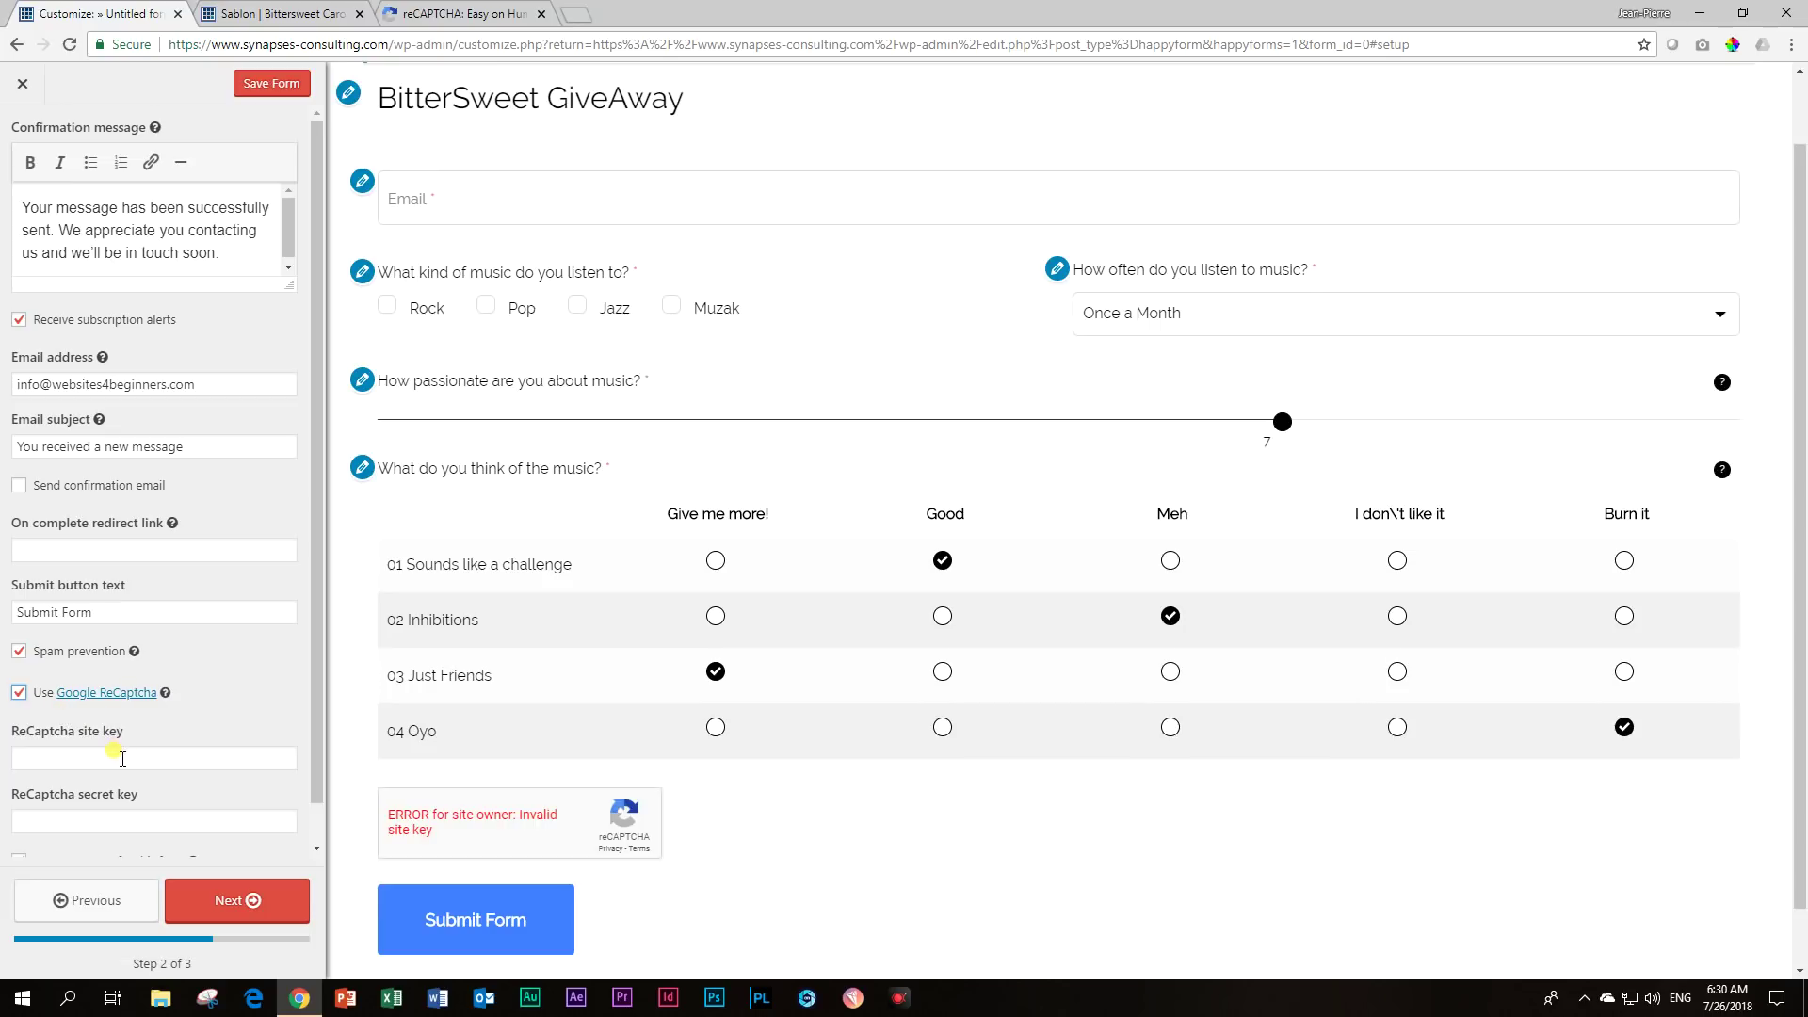
left_click(461, 14)
Copy the reCAPTCHA site key from the admin page into the form's site key field.
double_click(654, 345)
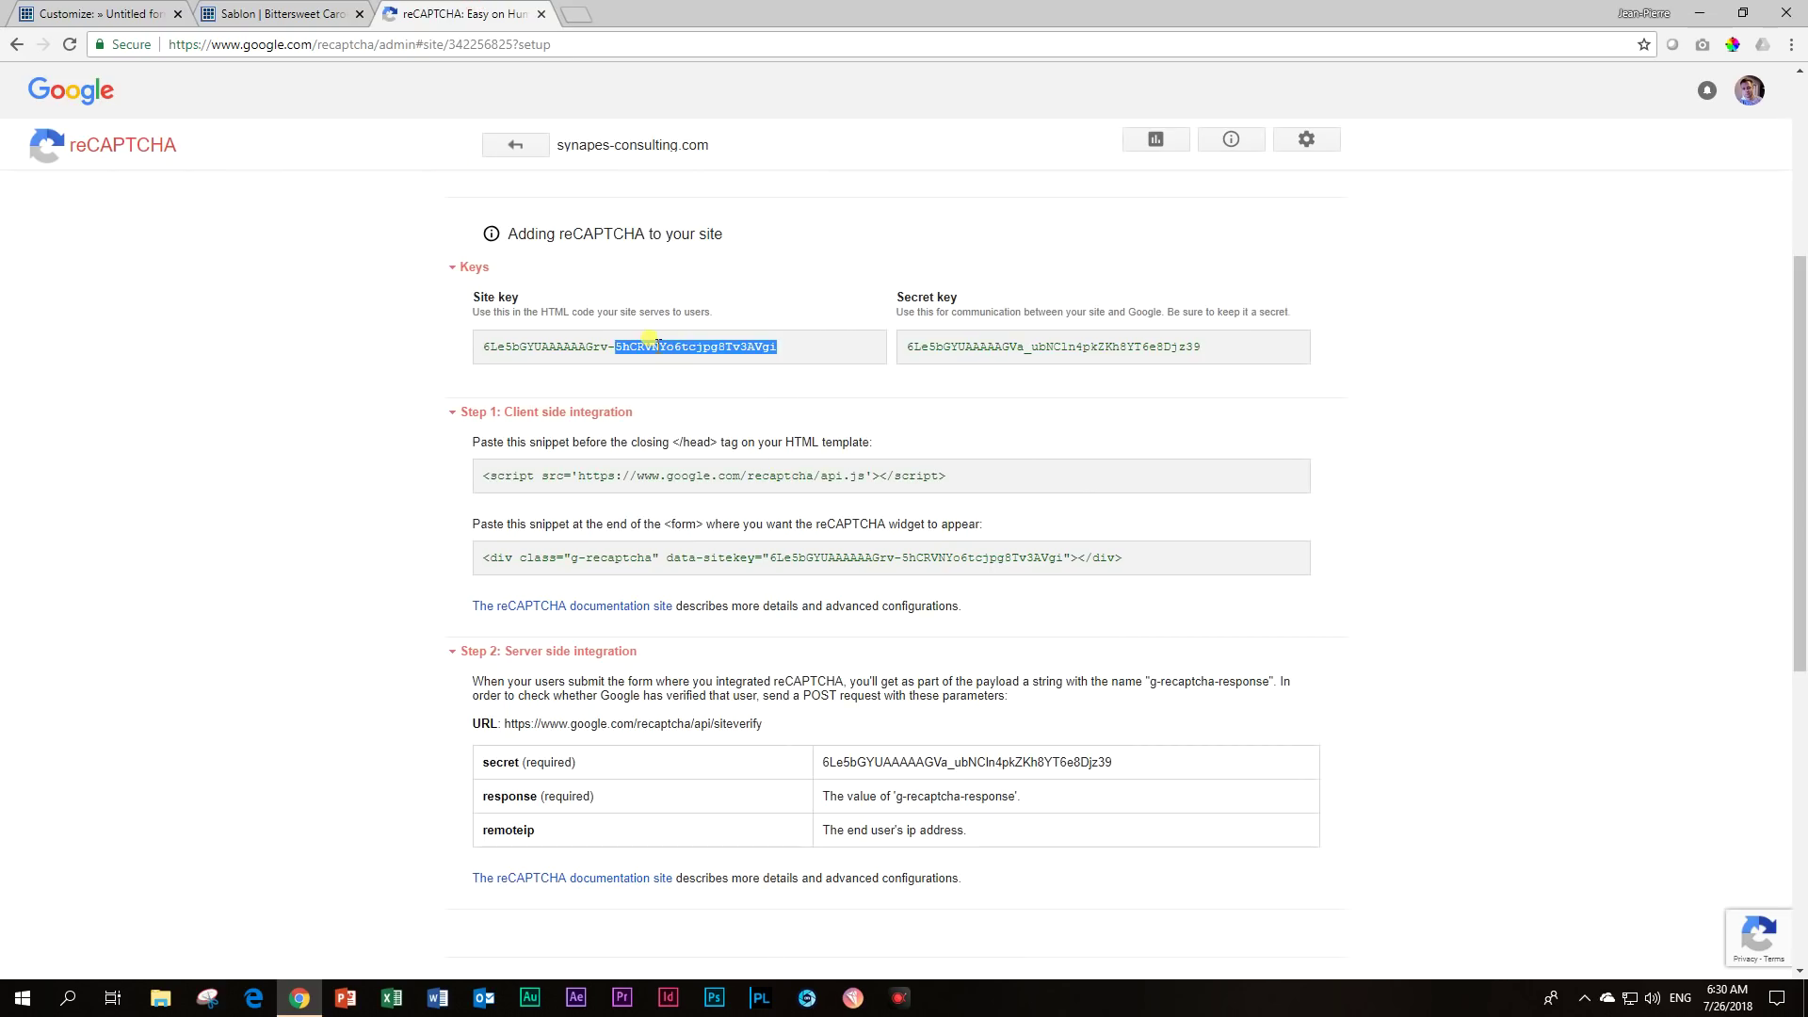
left_click(791, 350)
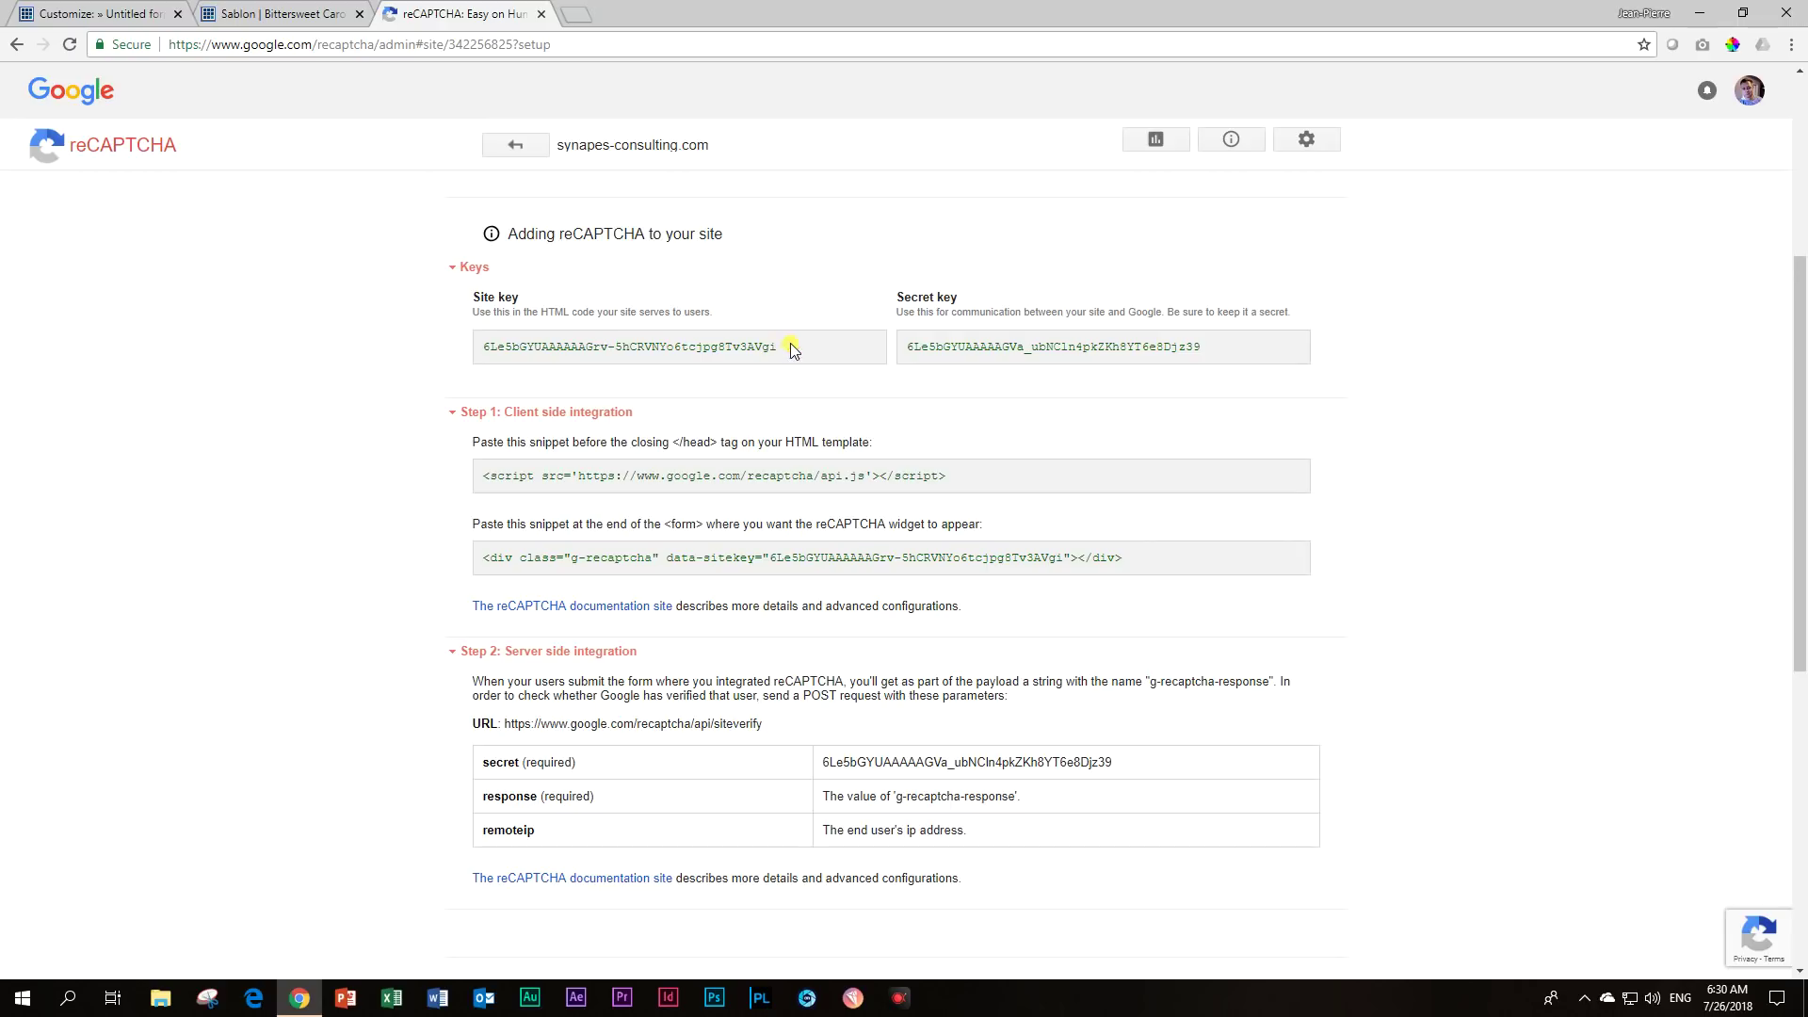
triple_click(737, 346)
key("ctrl+c")
left_click(94, 14)
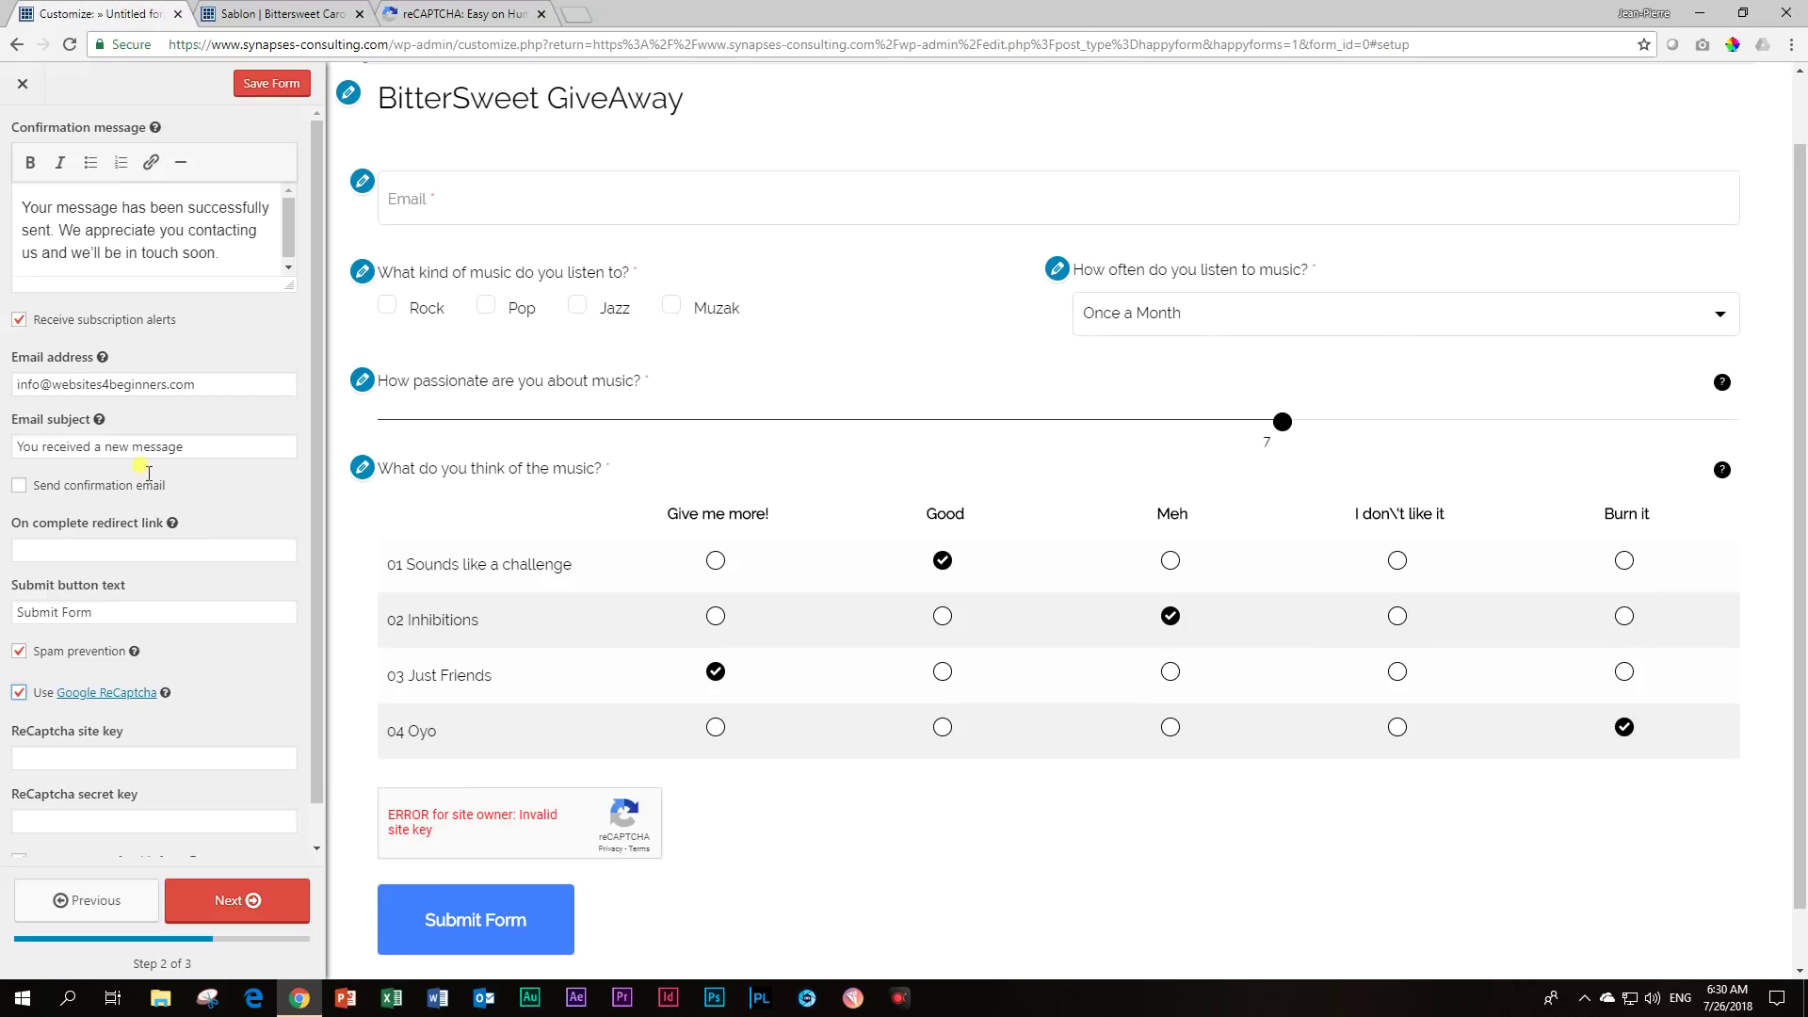
left_click(146, 758)
key("ctrl+v")
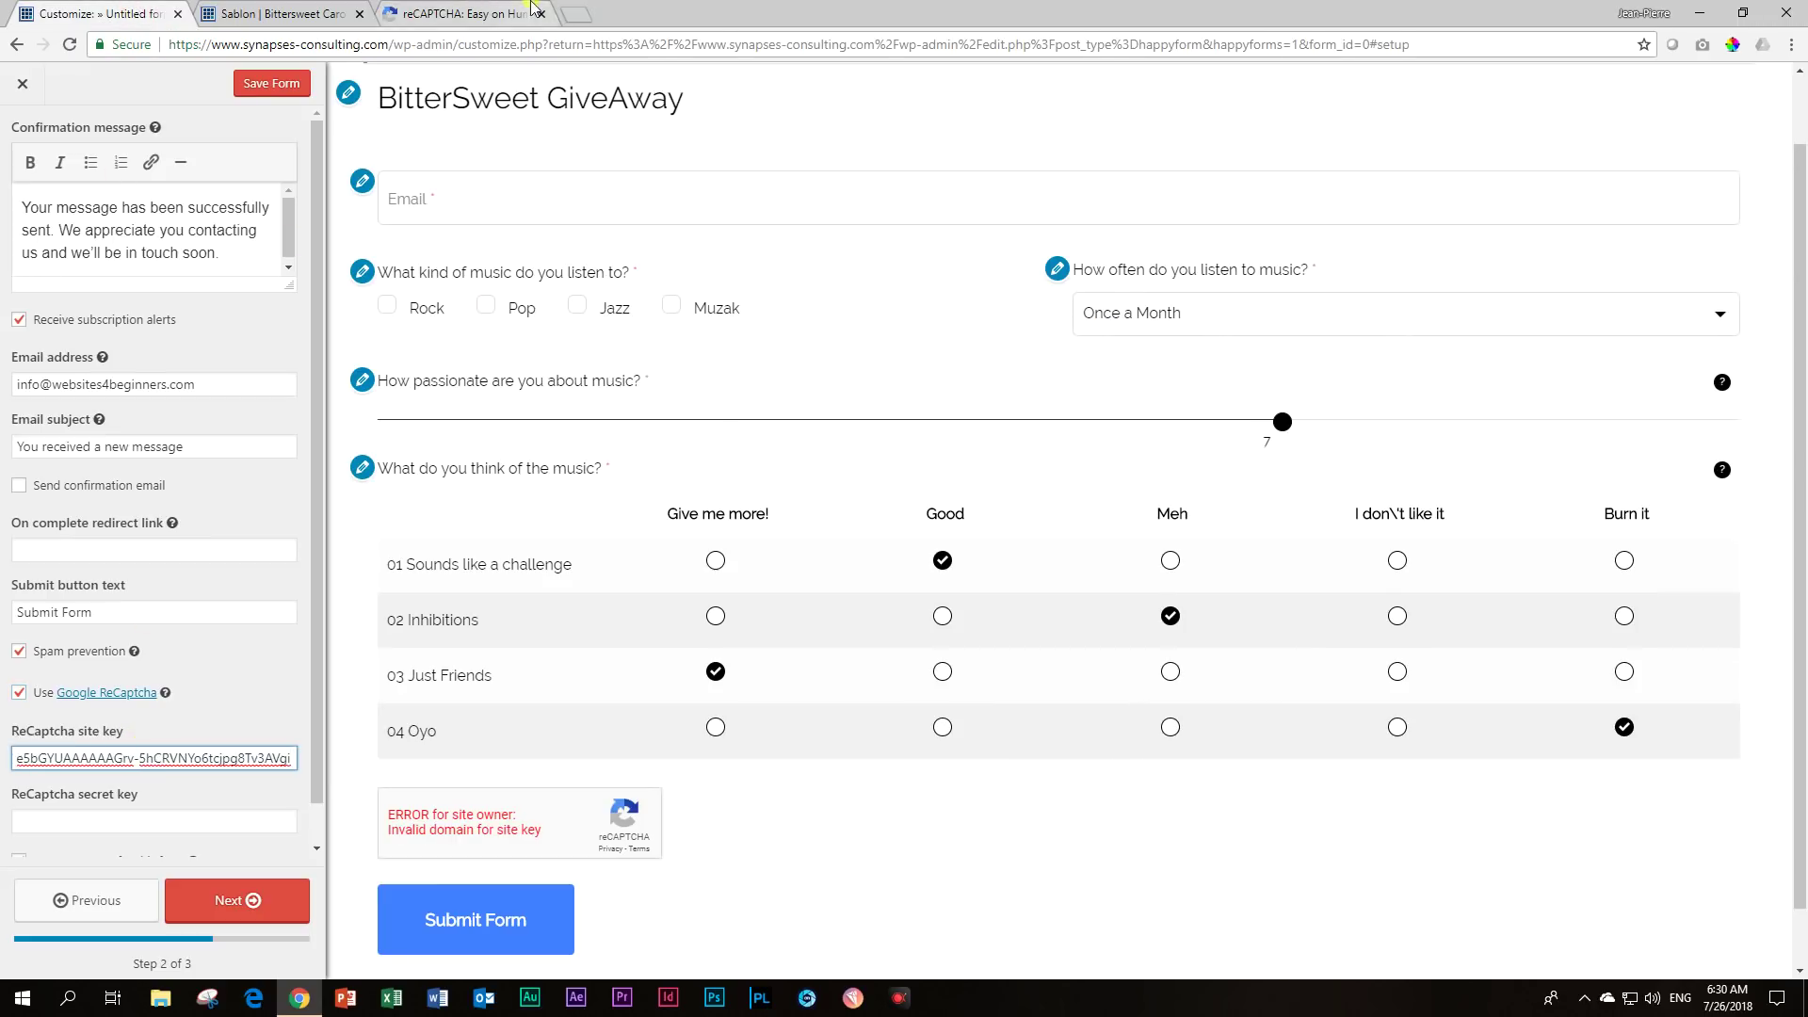
Copy the reCAPTCHA secret key into the form's secret key field and go to Step 3.
left_click(461, 14)
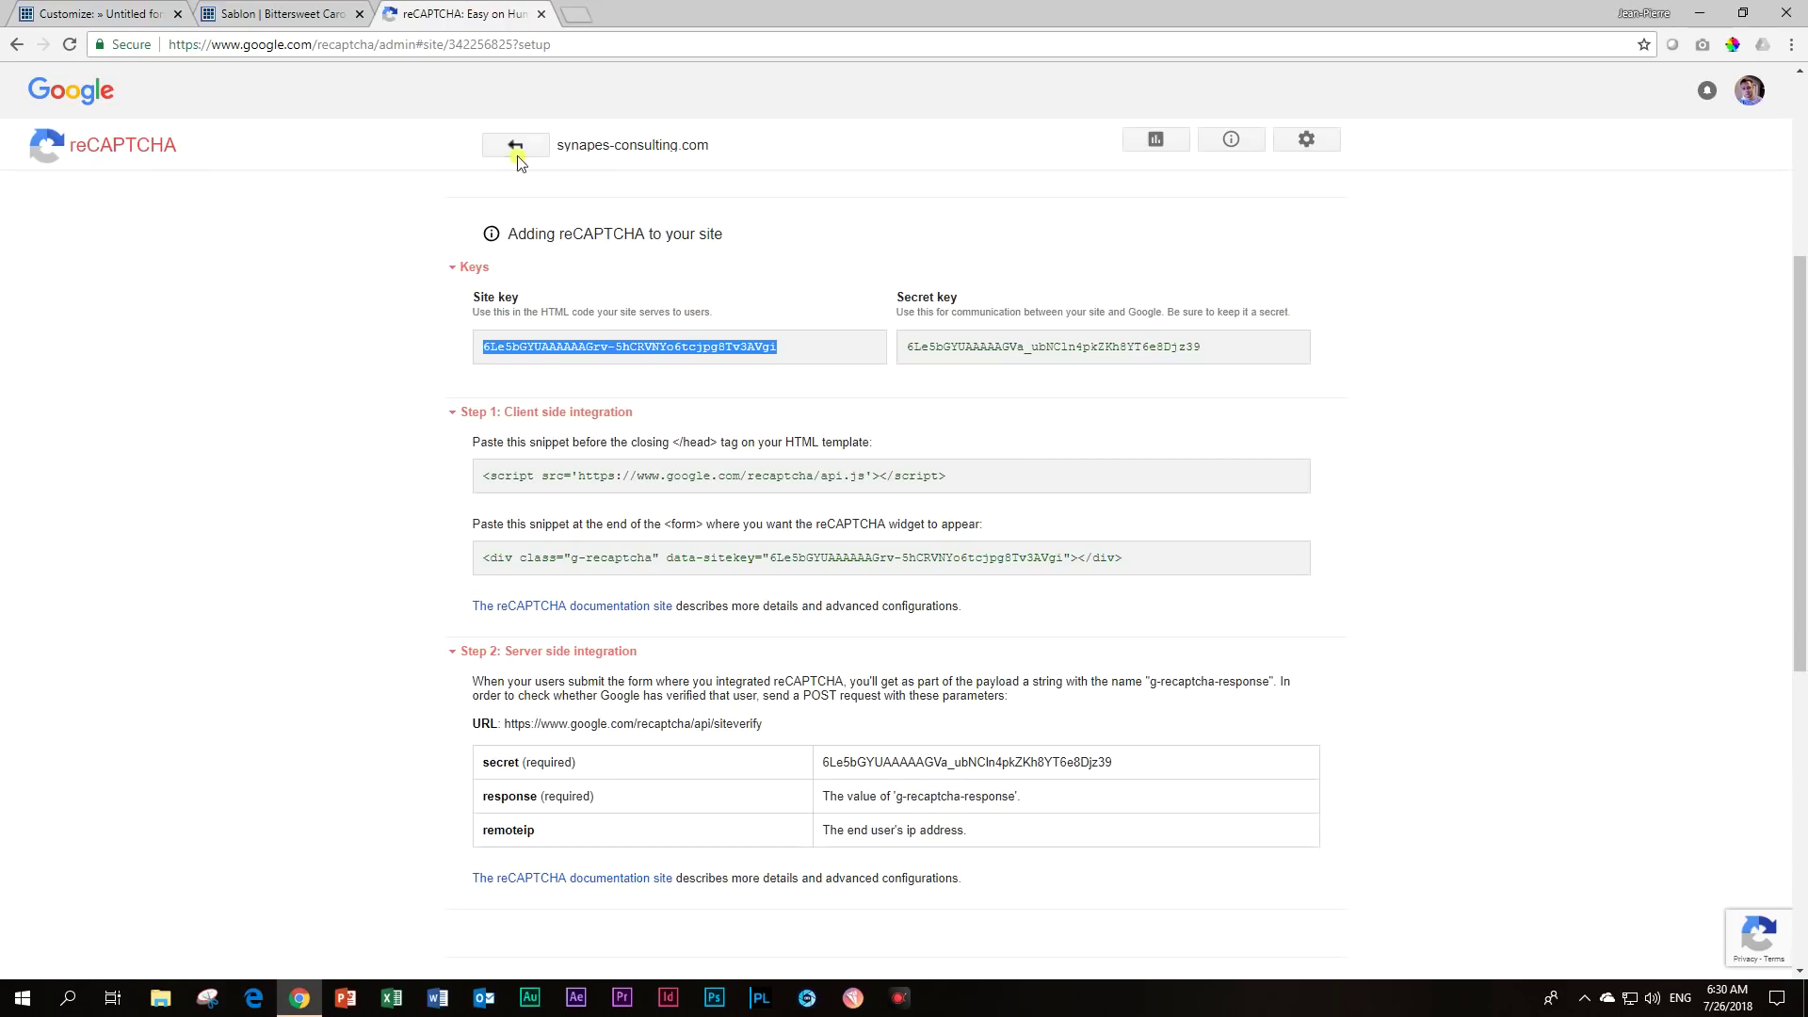
triple_click(951, 339)
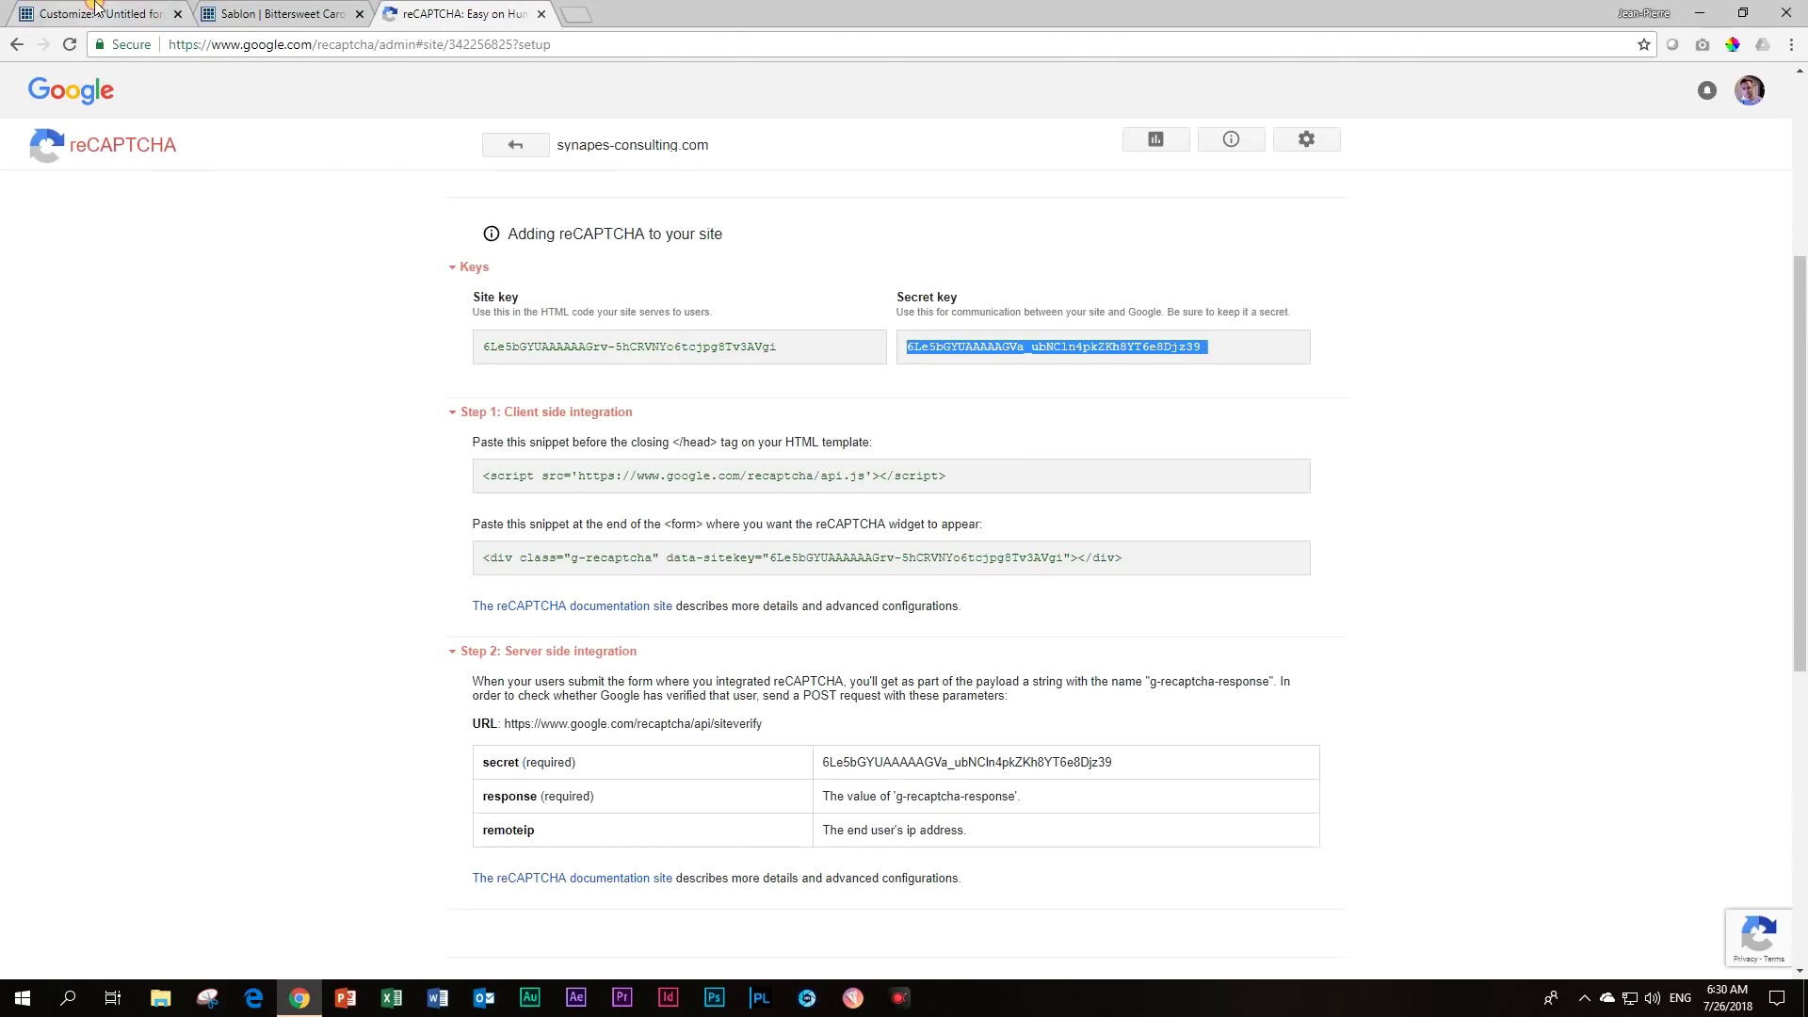
left_click(94, 14)
left_click(49, 810)
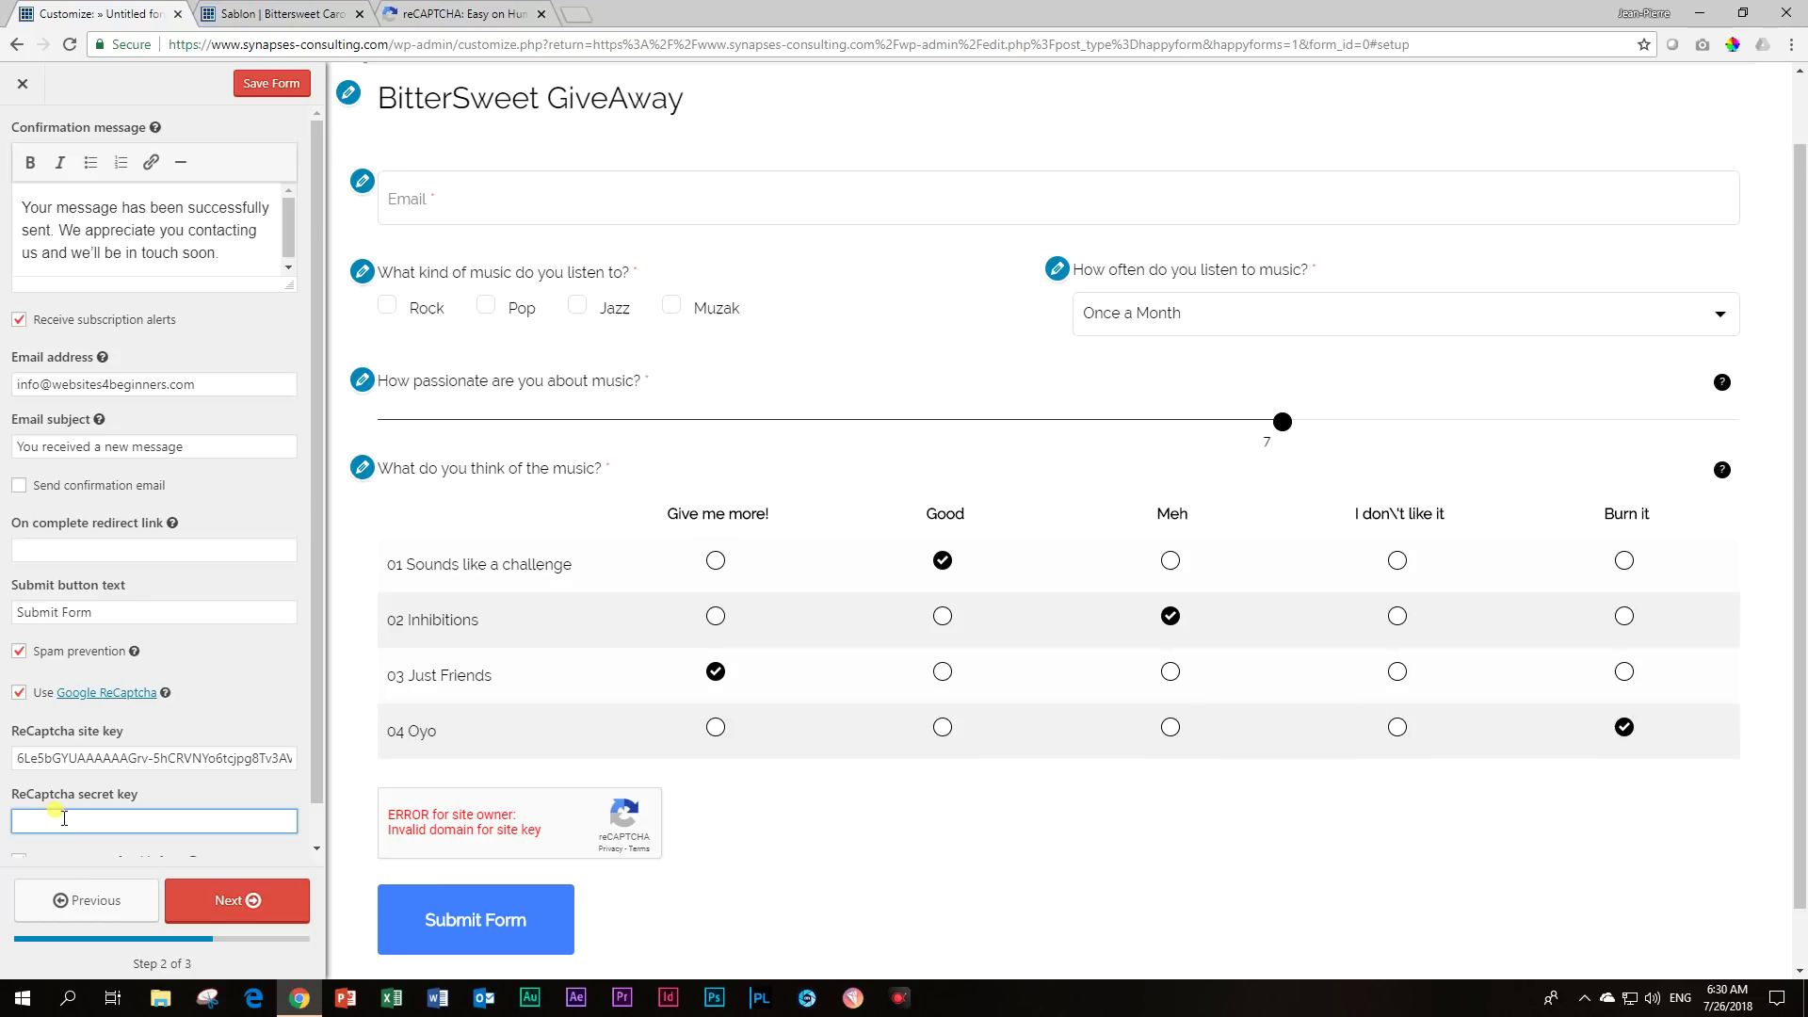
key("ctrl+v")
left_click(249, 906)
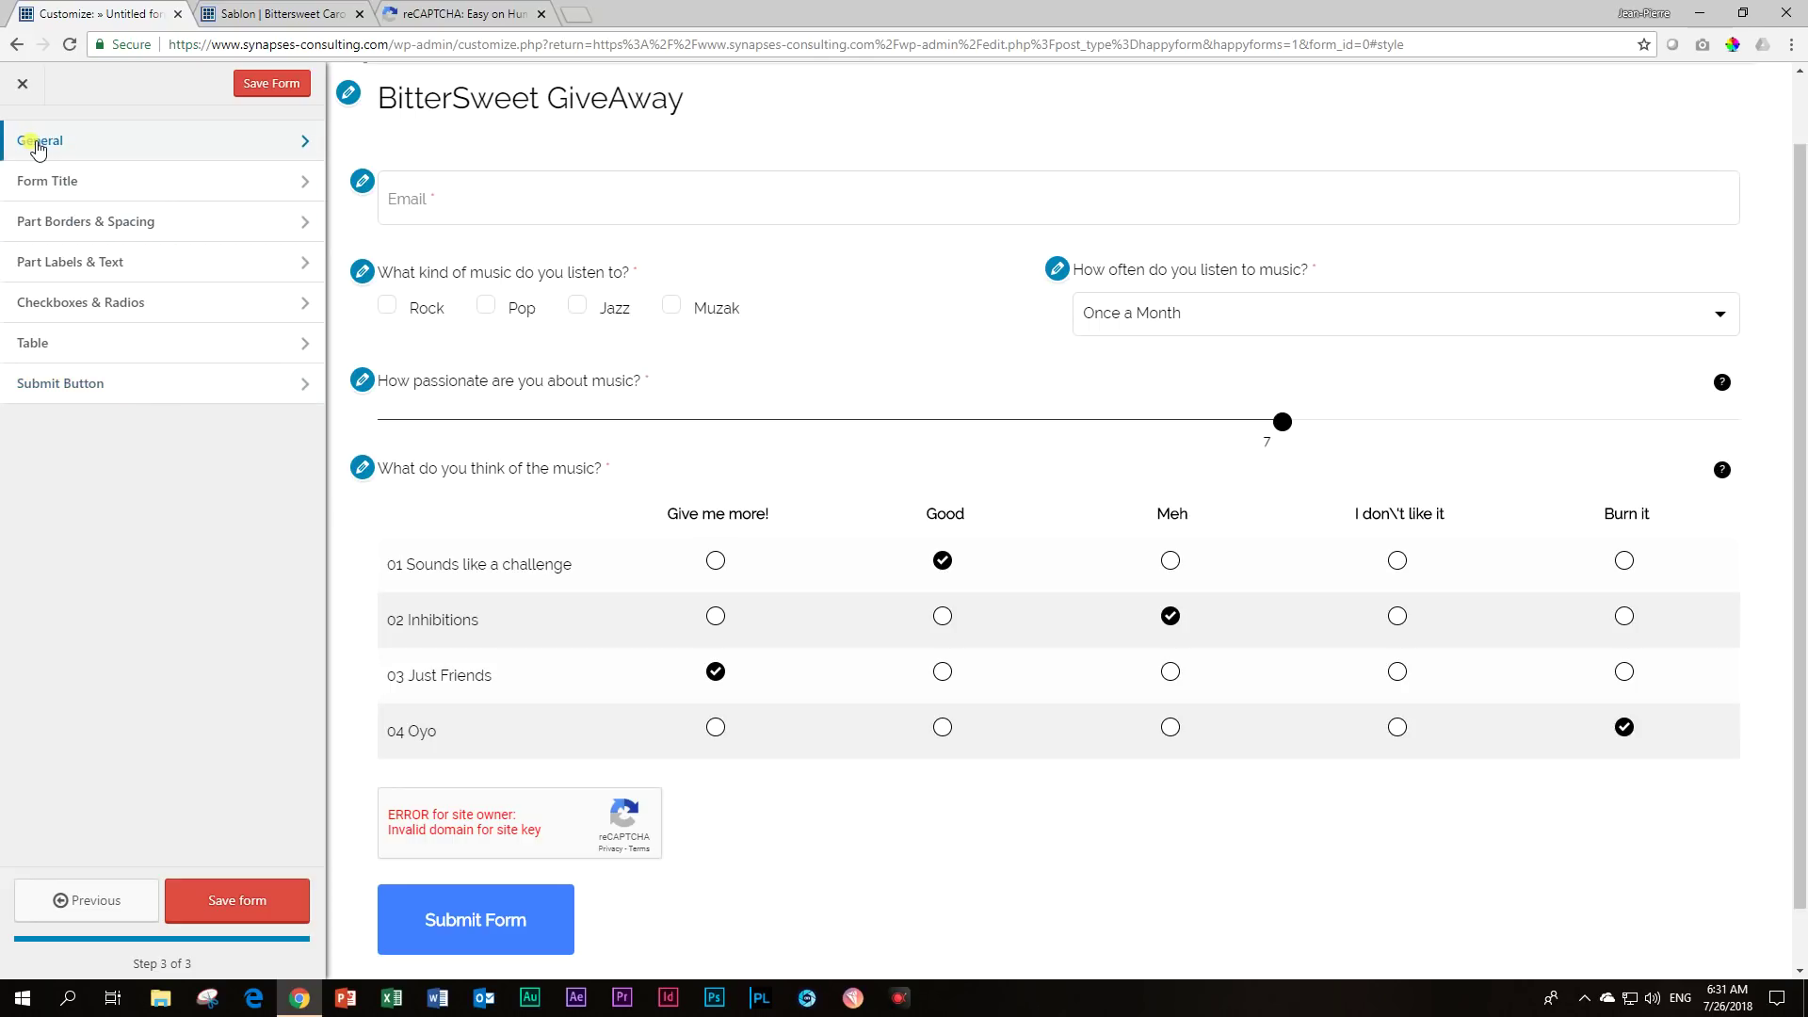
Hide the BitterSweet GiveAway form title and check the Sablon page preview.
left_click(58, 179)
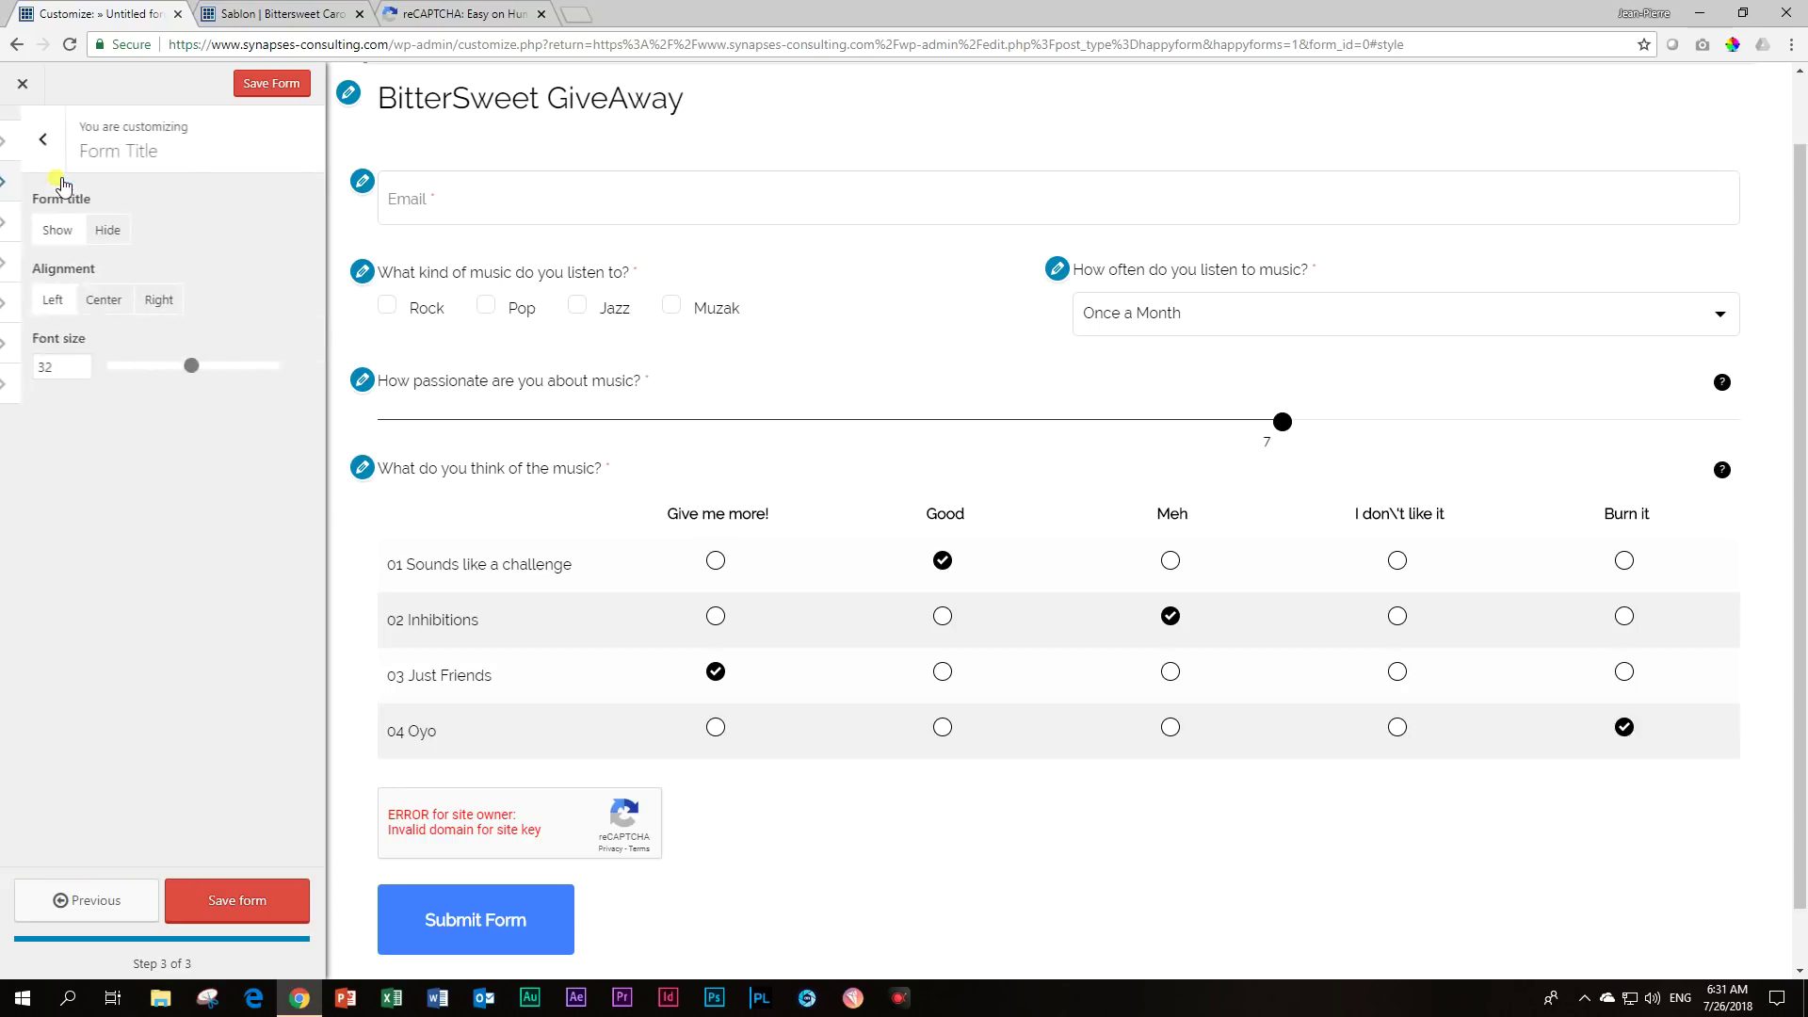
left_click(86, 231)
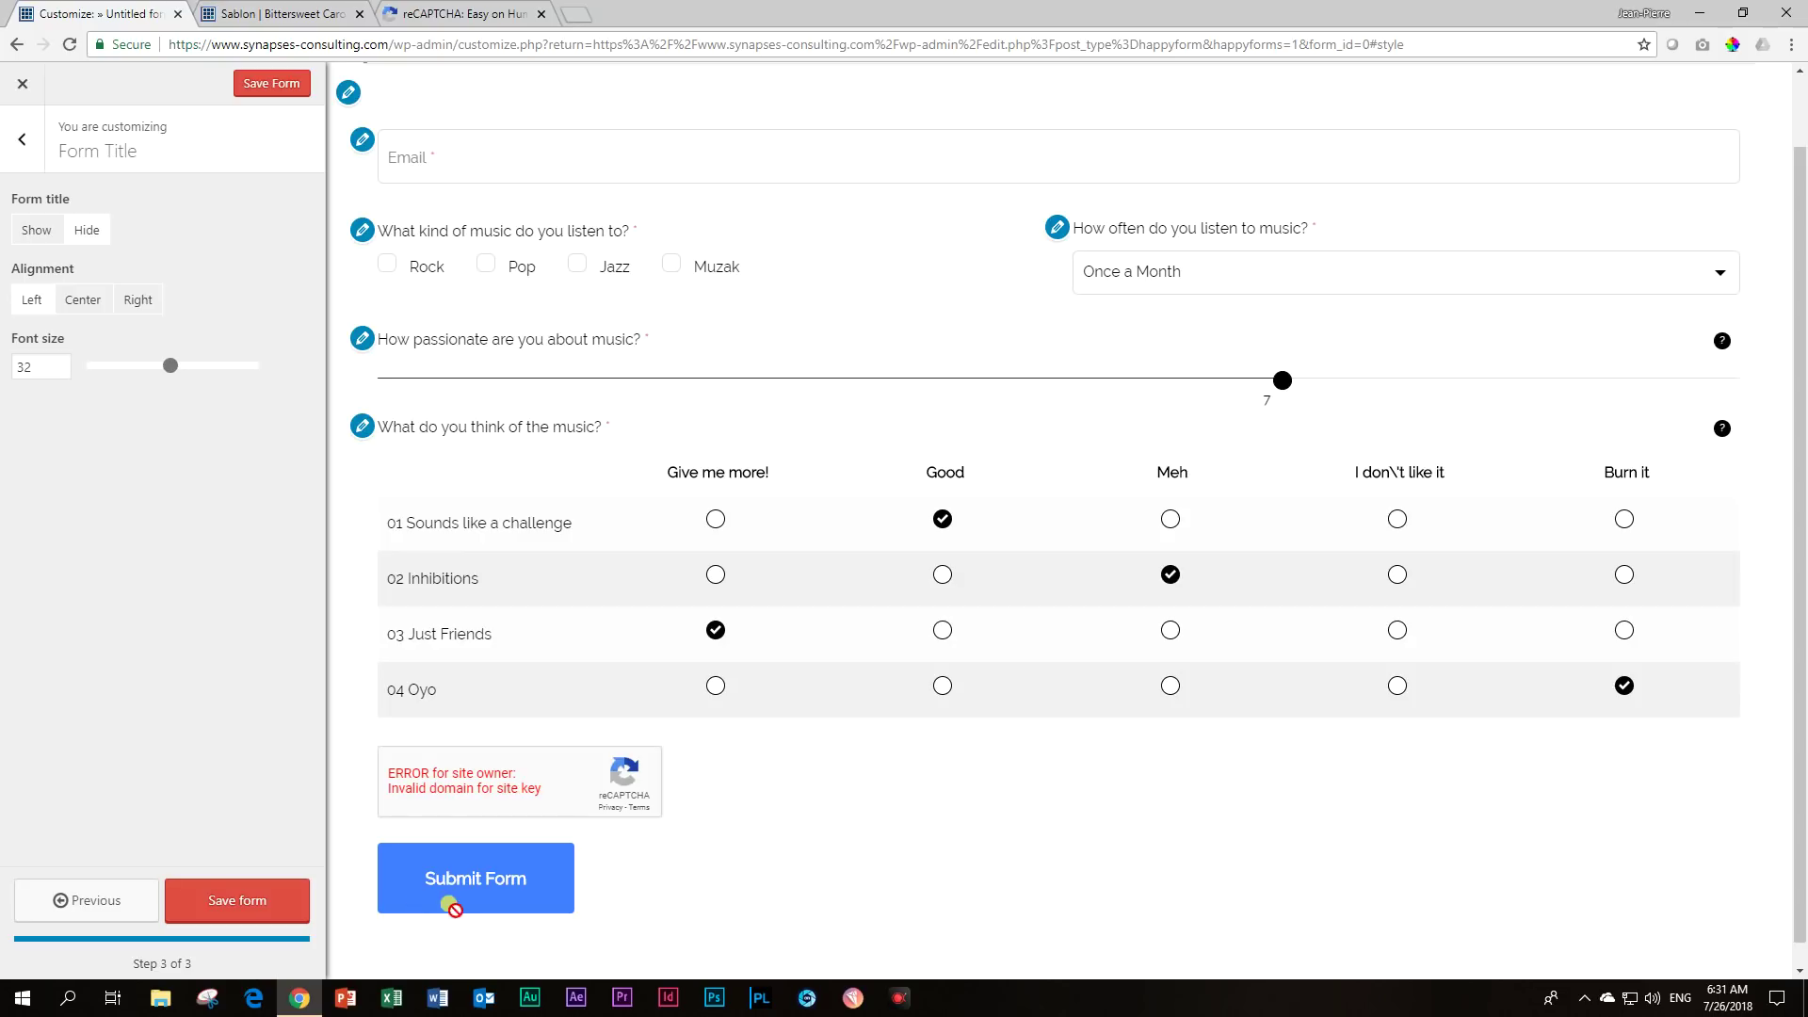
left_click(5, 131)
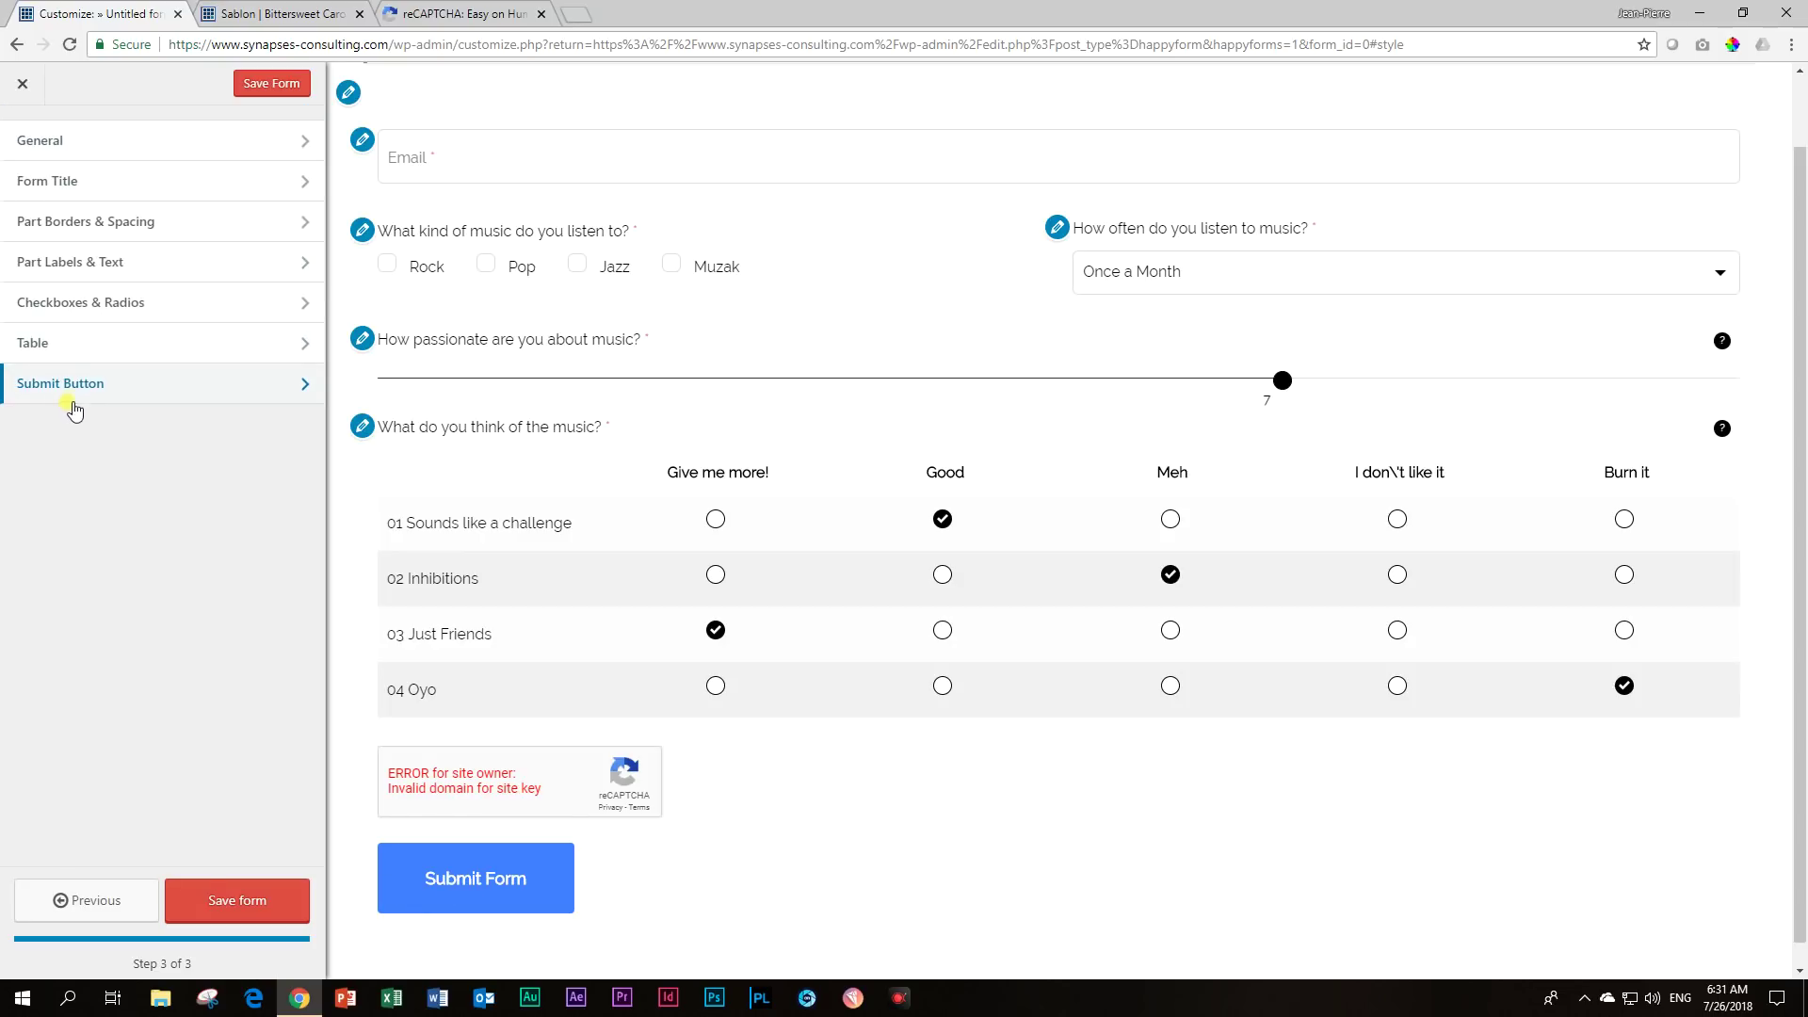
left_click(323, 9)
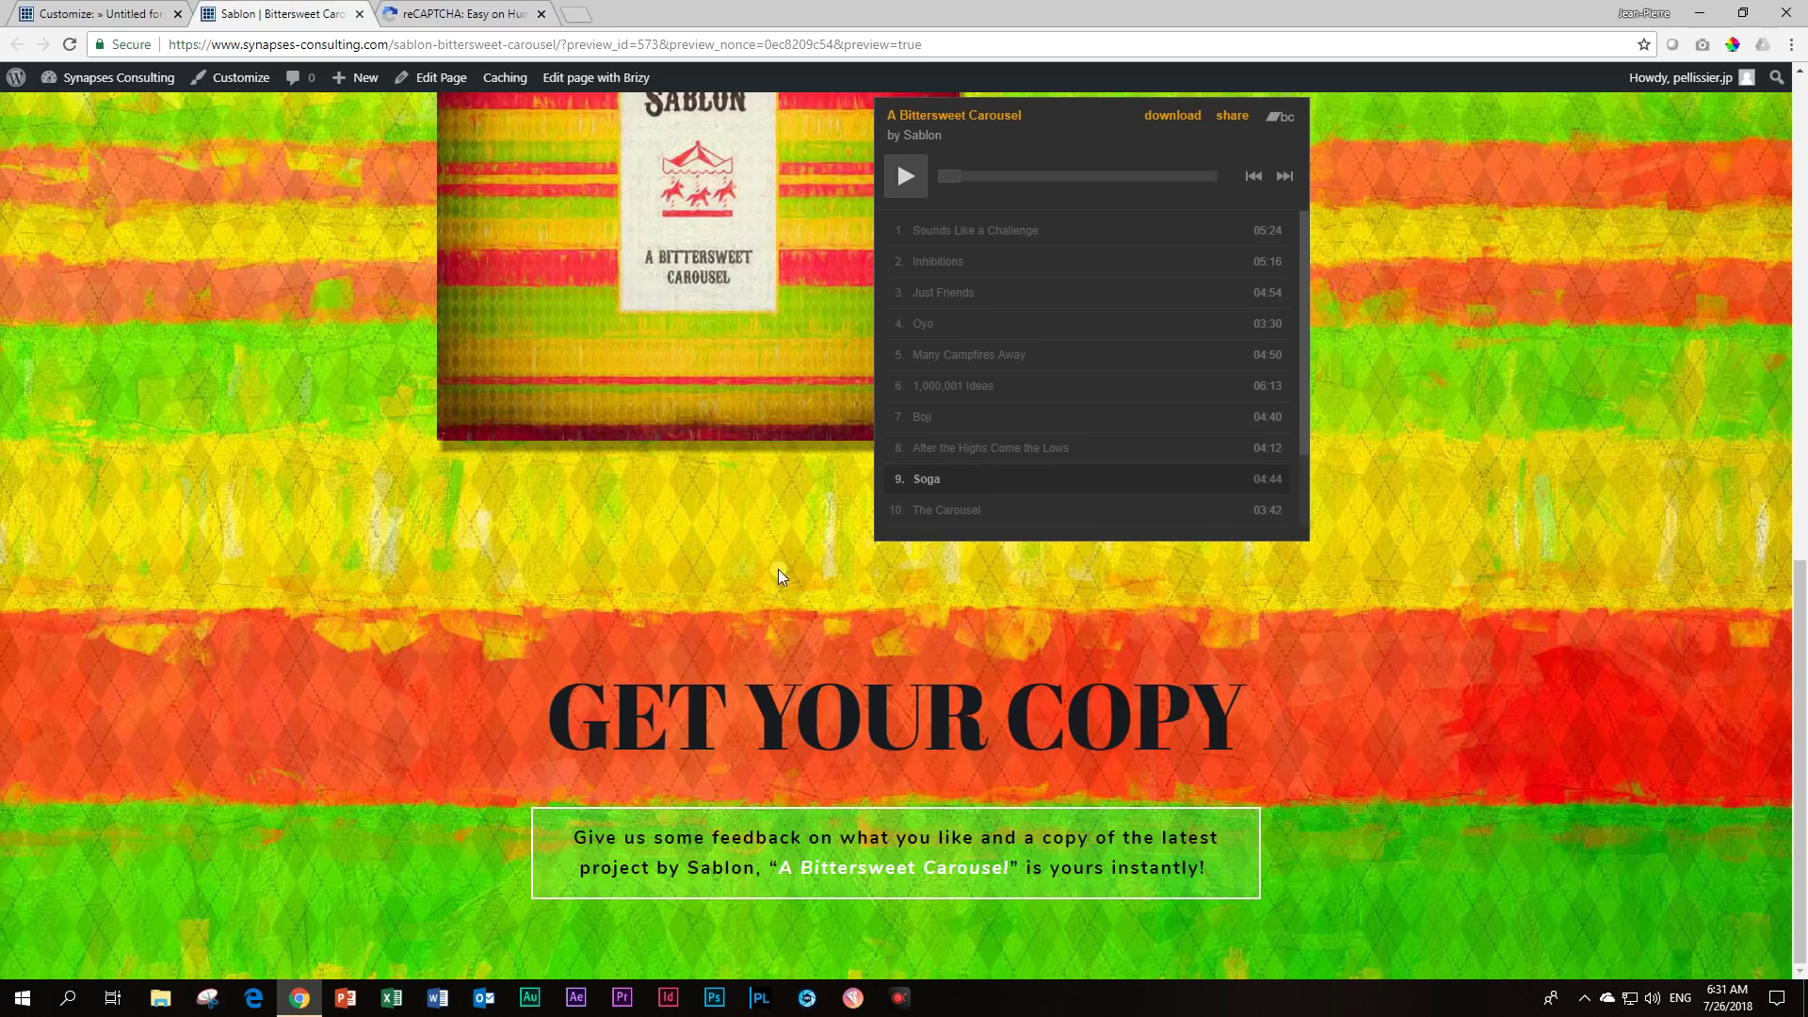
scroll(794, 558, "up", 7)
scroll(795, 557, "down", 7)
left_click(146, 6)
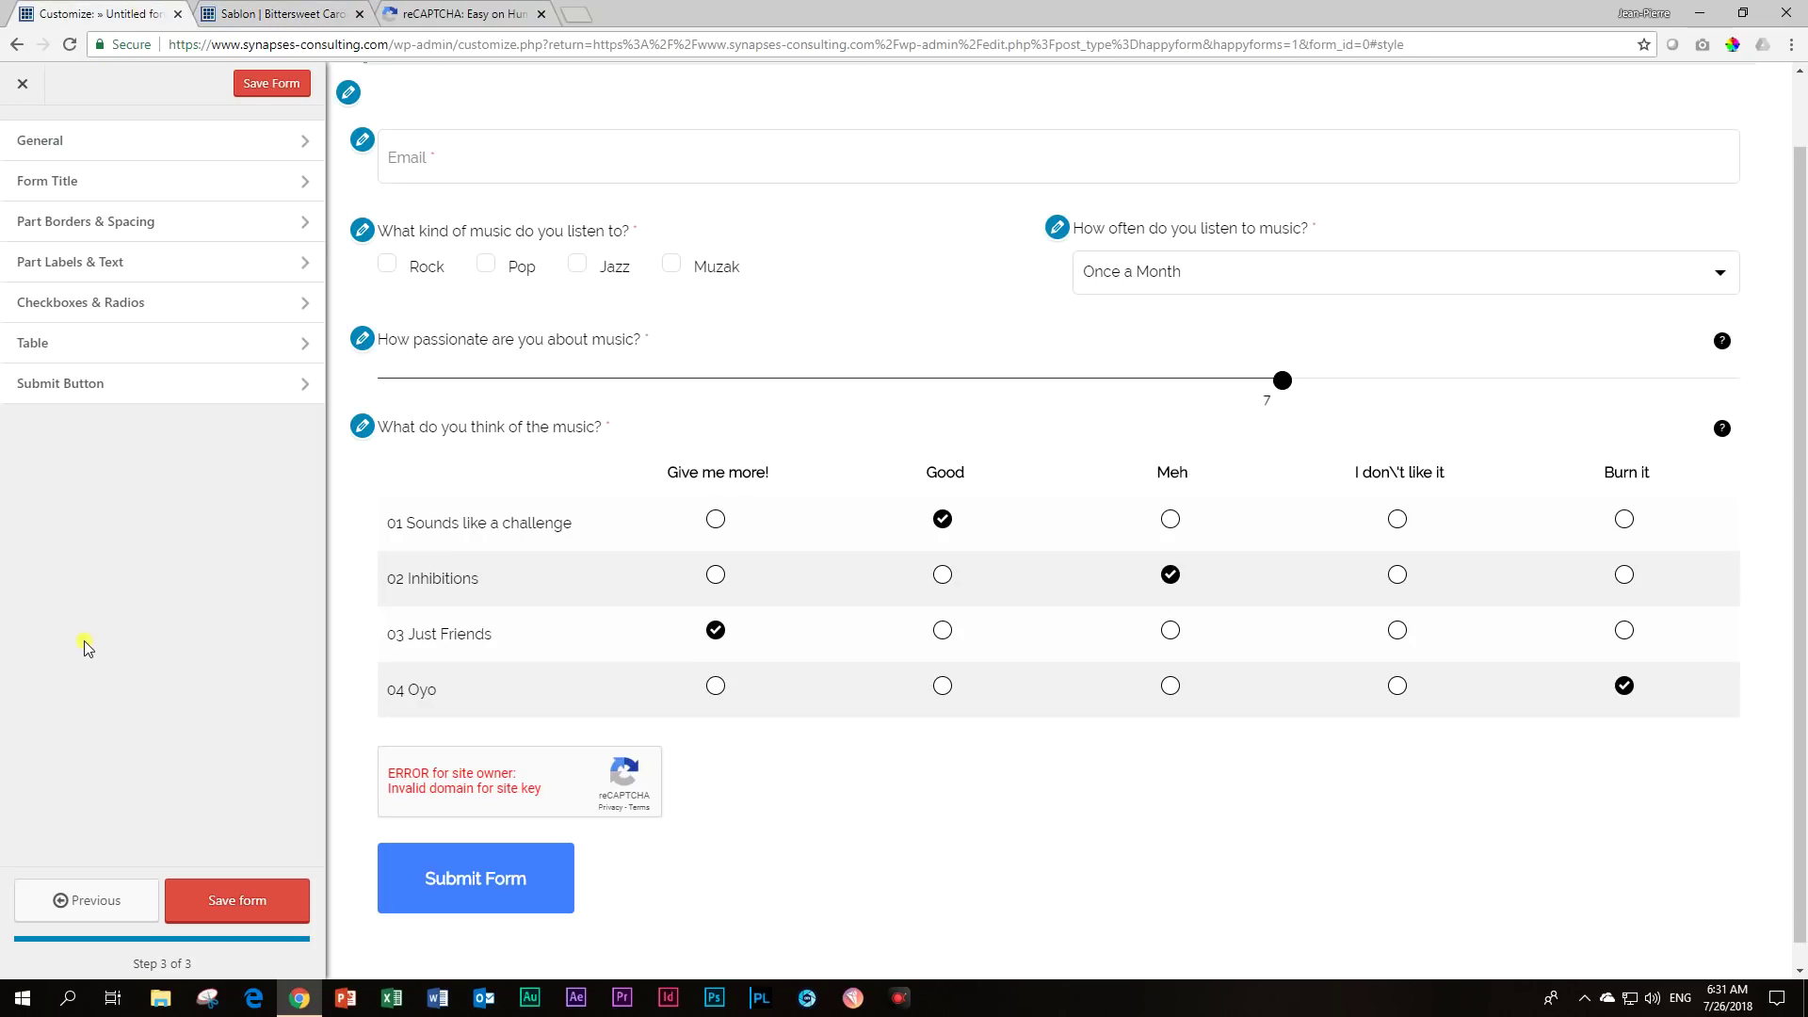
Set the submit button to black background, #ffffff focused background, #000000 focused text, and save.
left_click(109, 386)
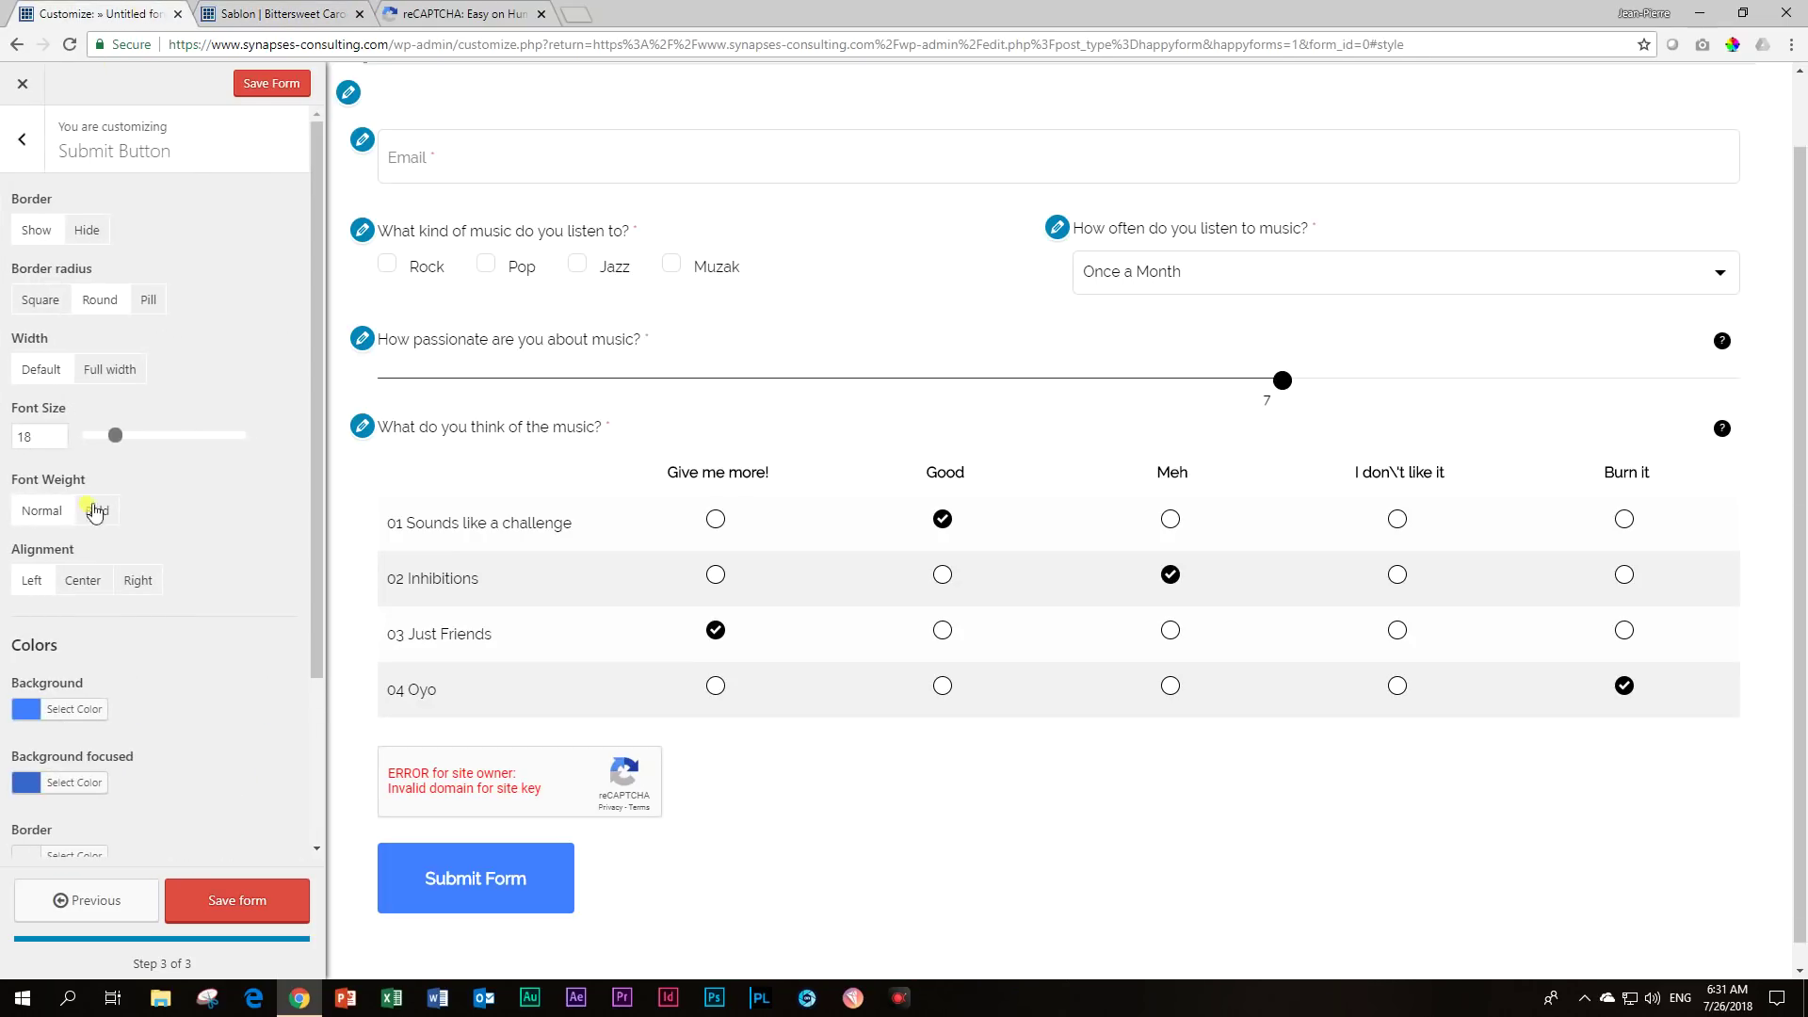
left_click(25, 712)
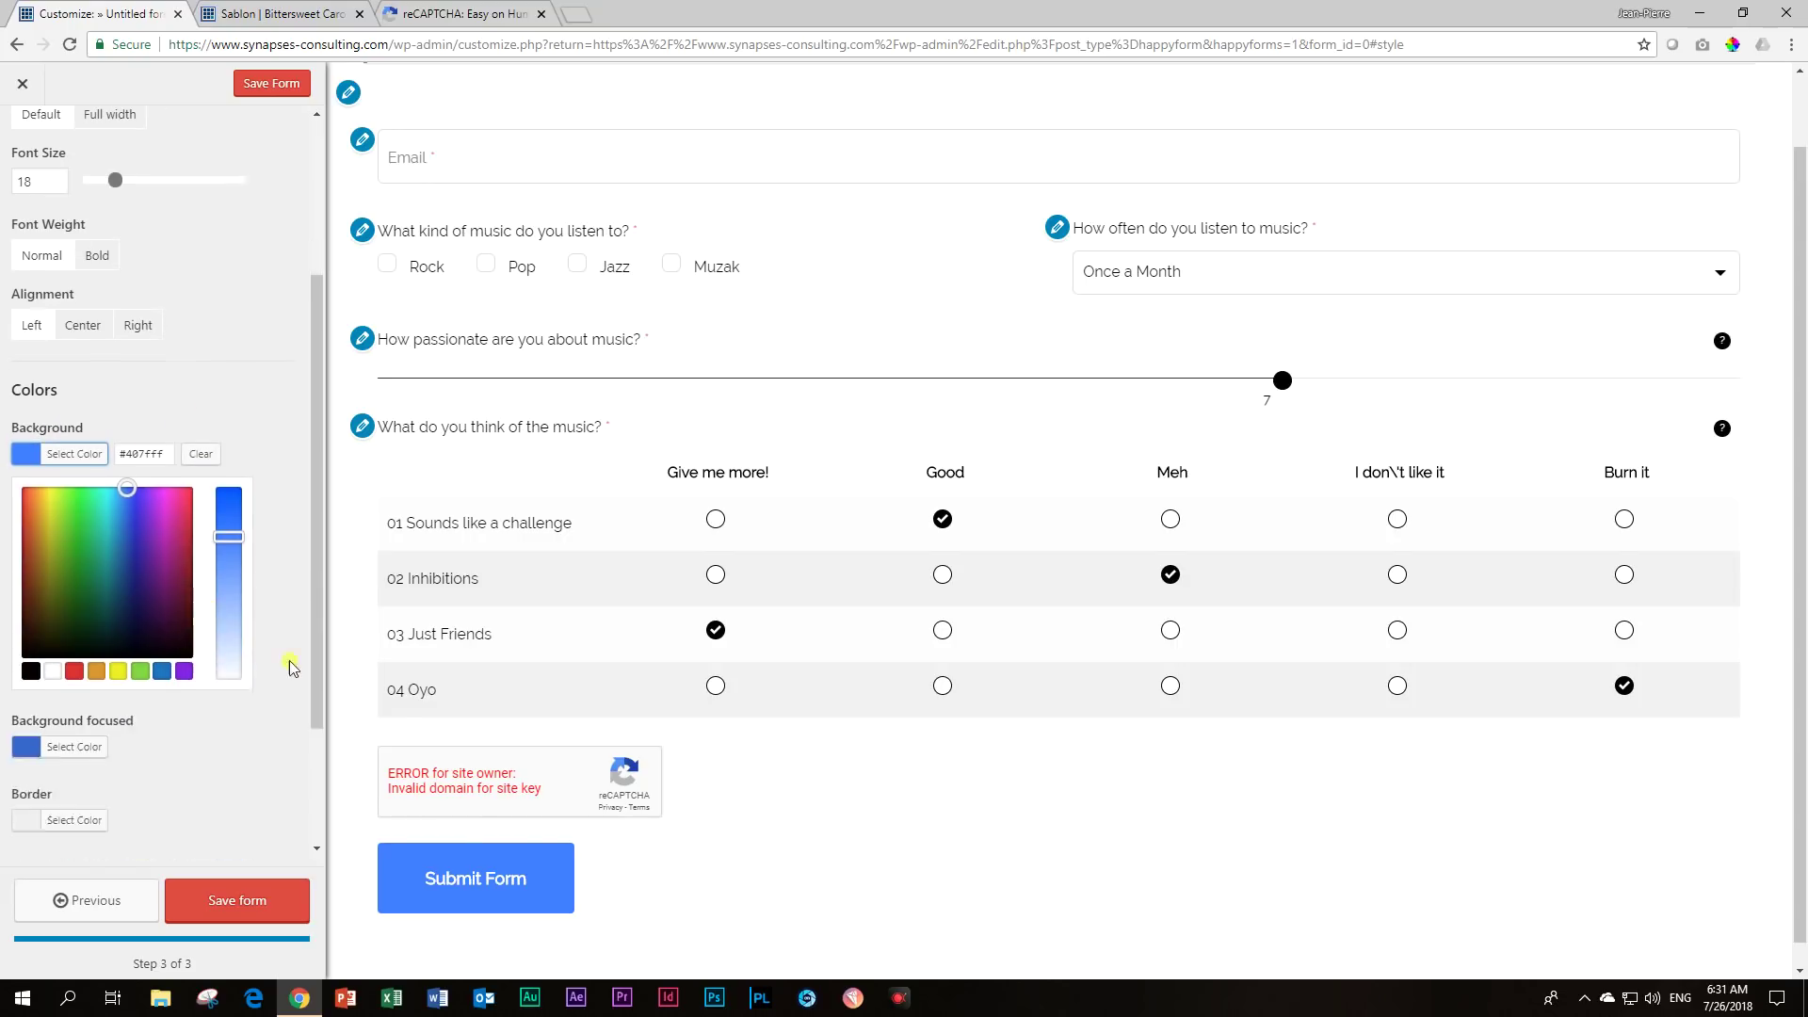
scroll(26, 696, "down", 3)
left_click(31, 644)
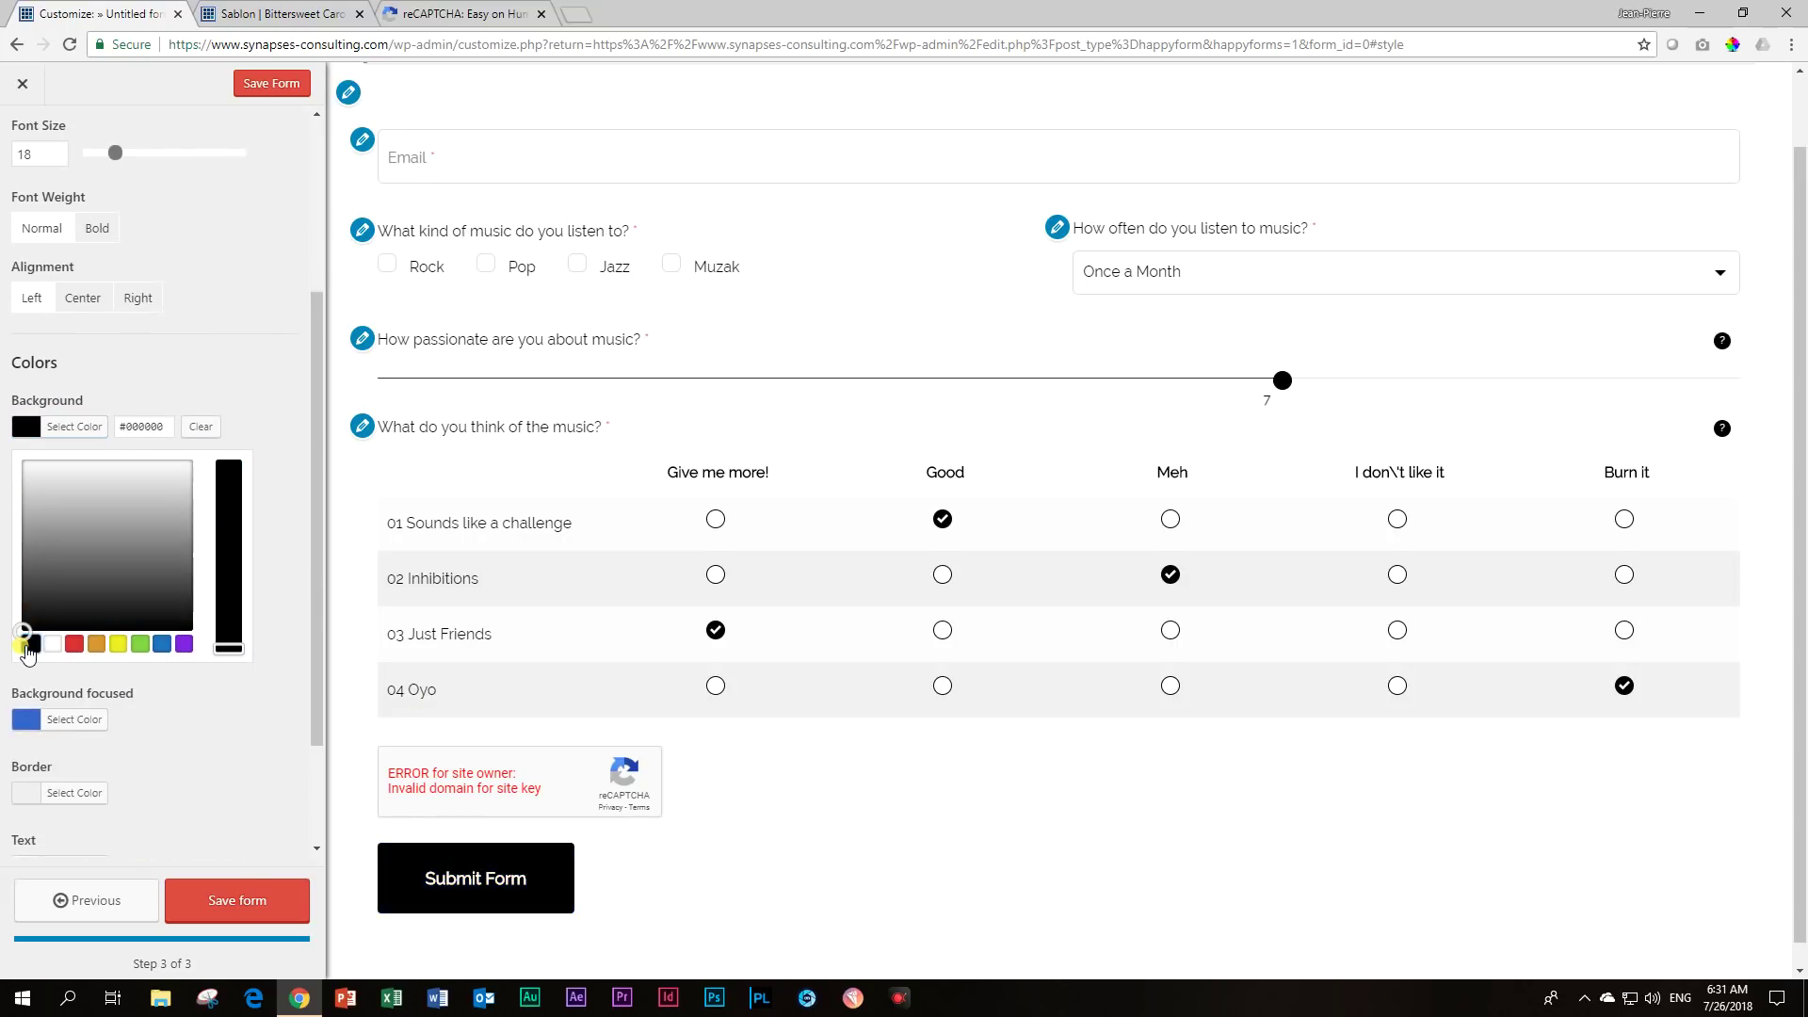
left_click(257, 773)
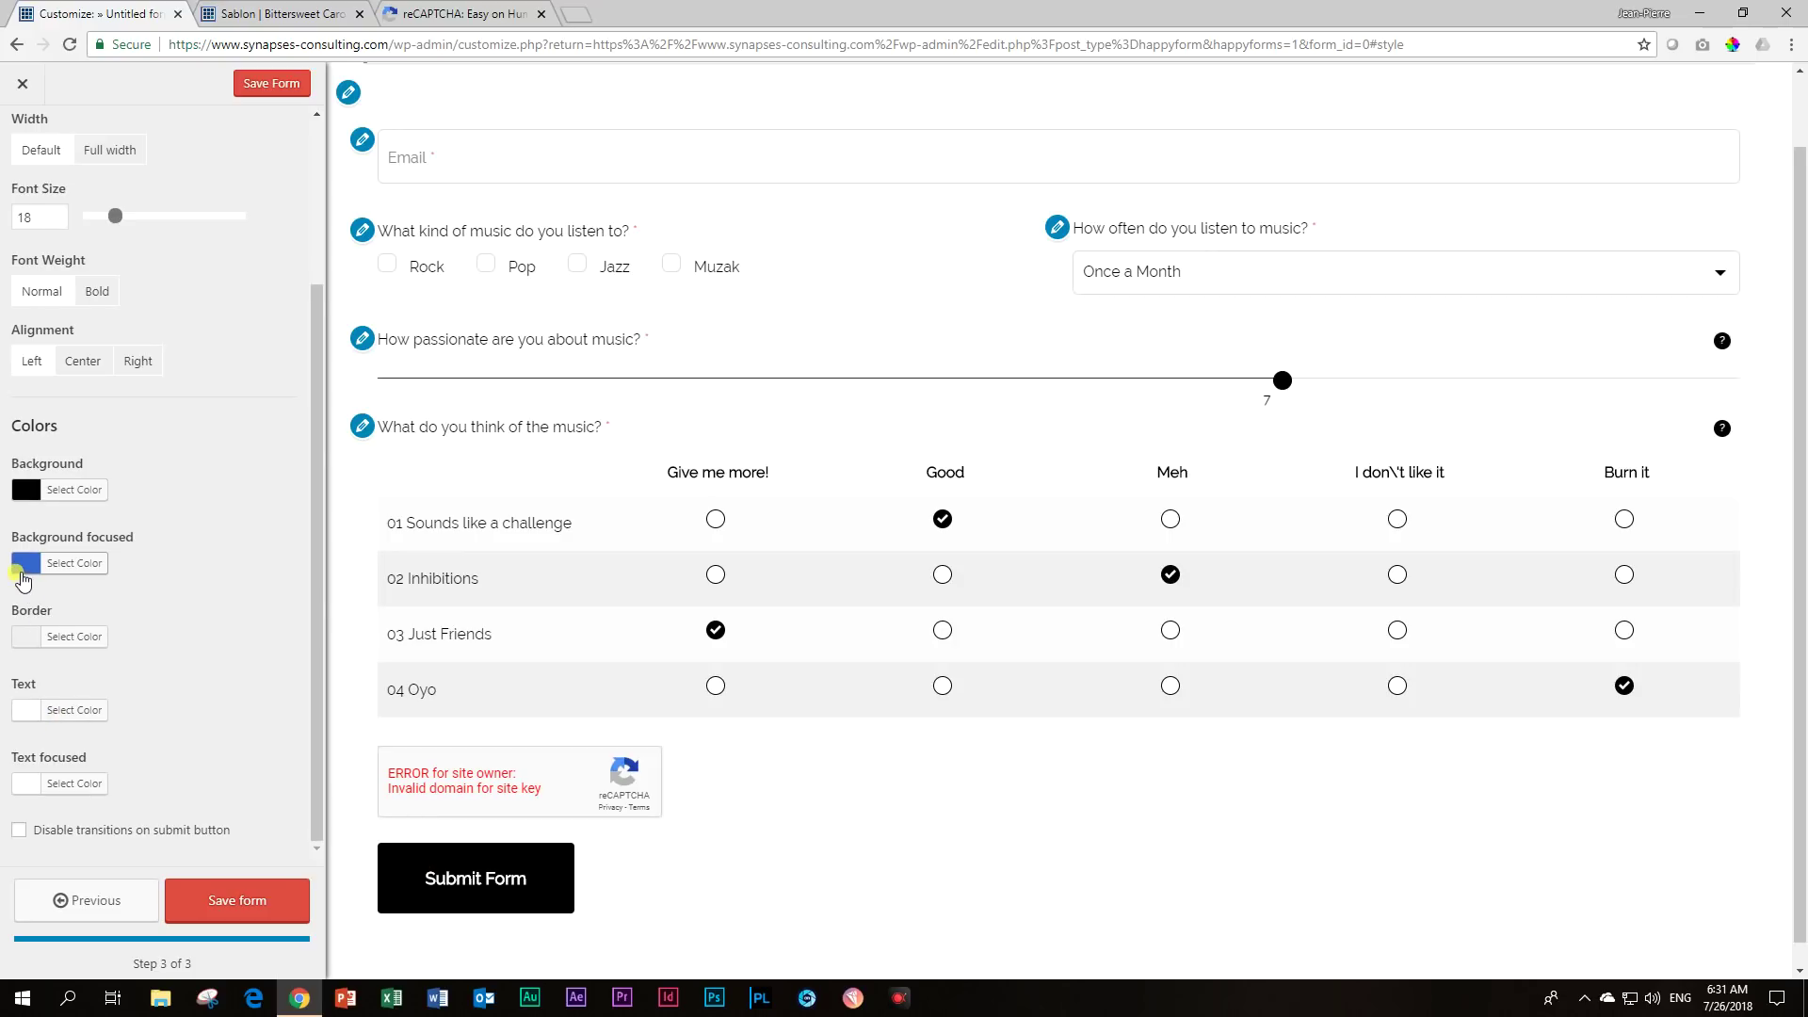
left_click(25, 565)
left_click(52, 717)
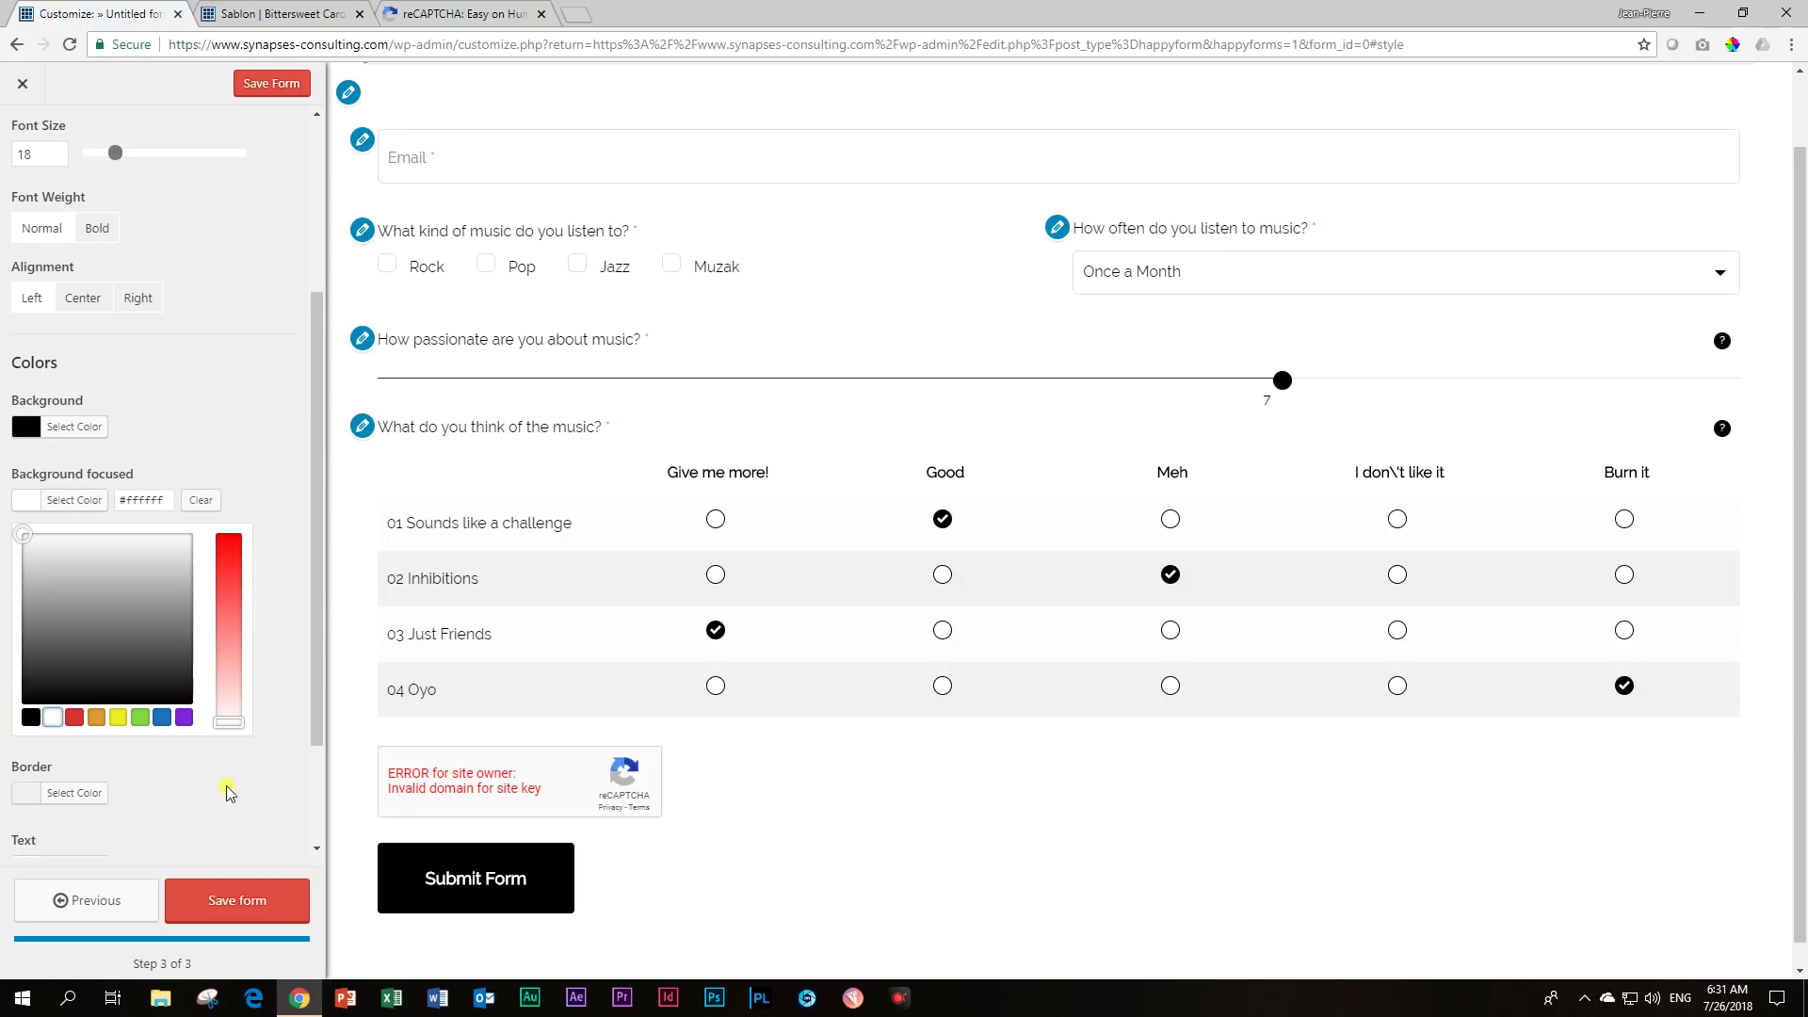
scroll(162, 793, "down", 2)
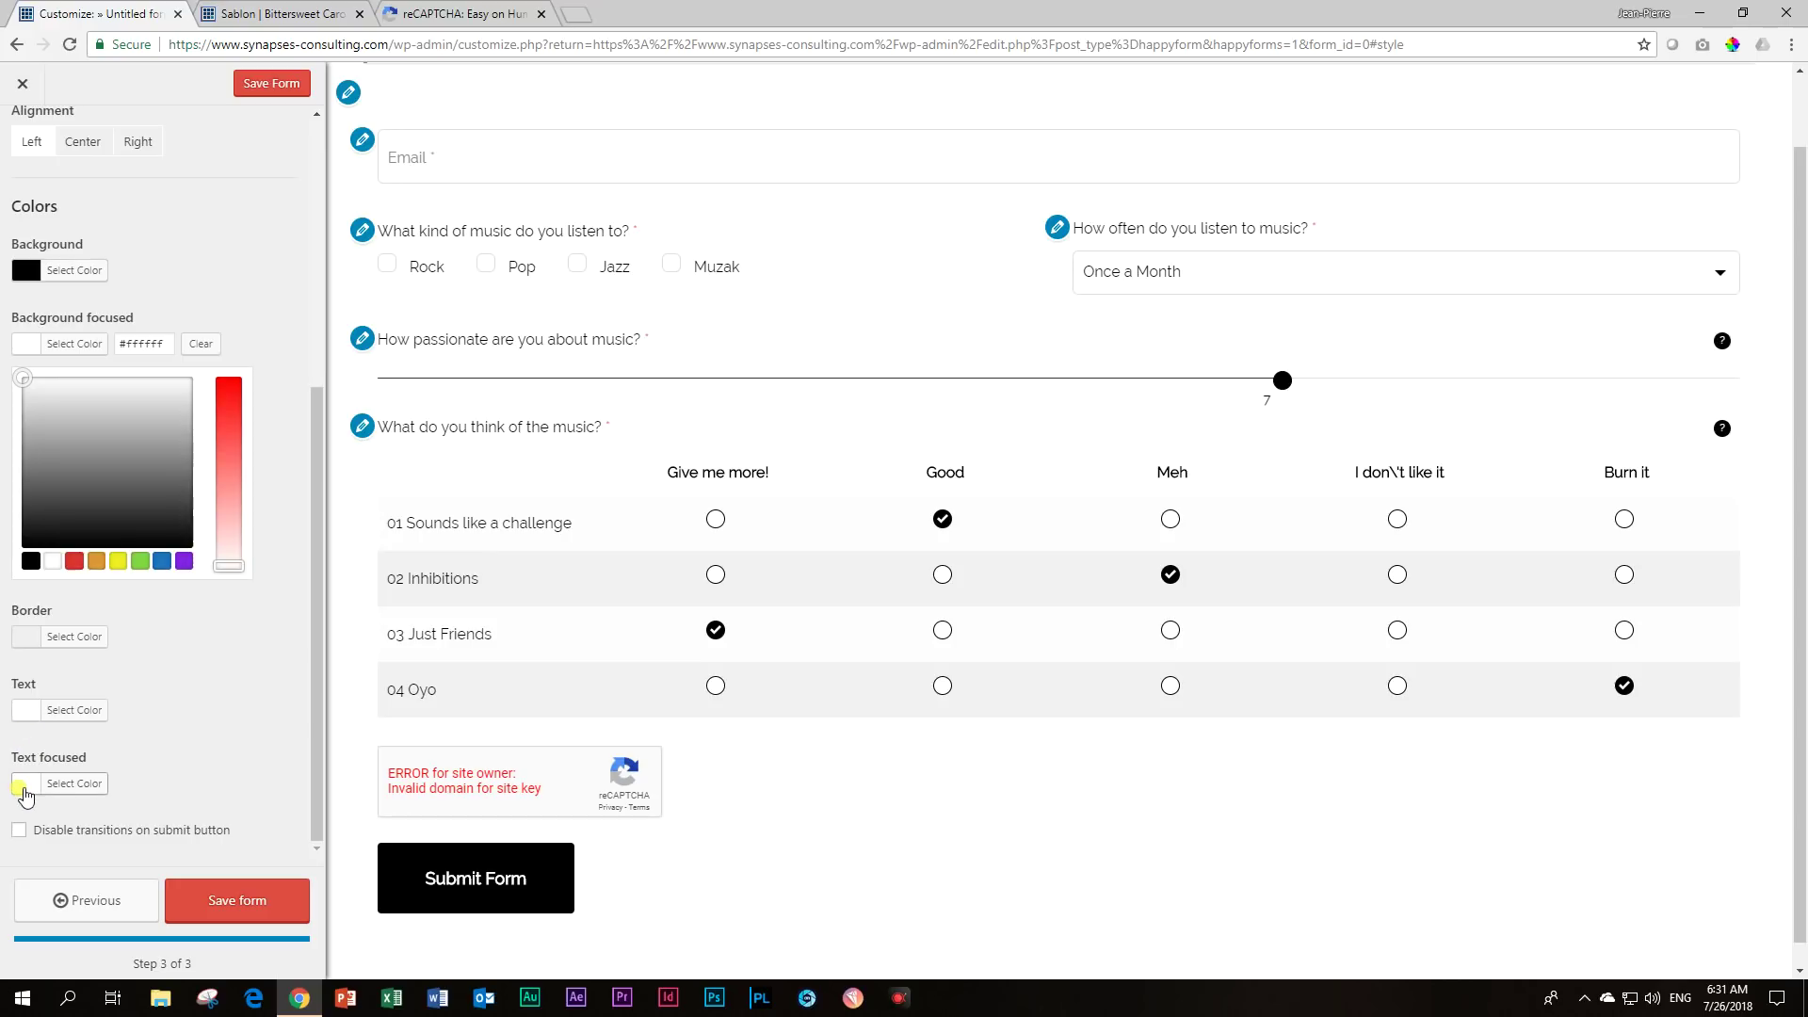
left_click(25, 795)
left_click(31, 780)
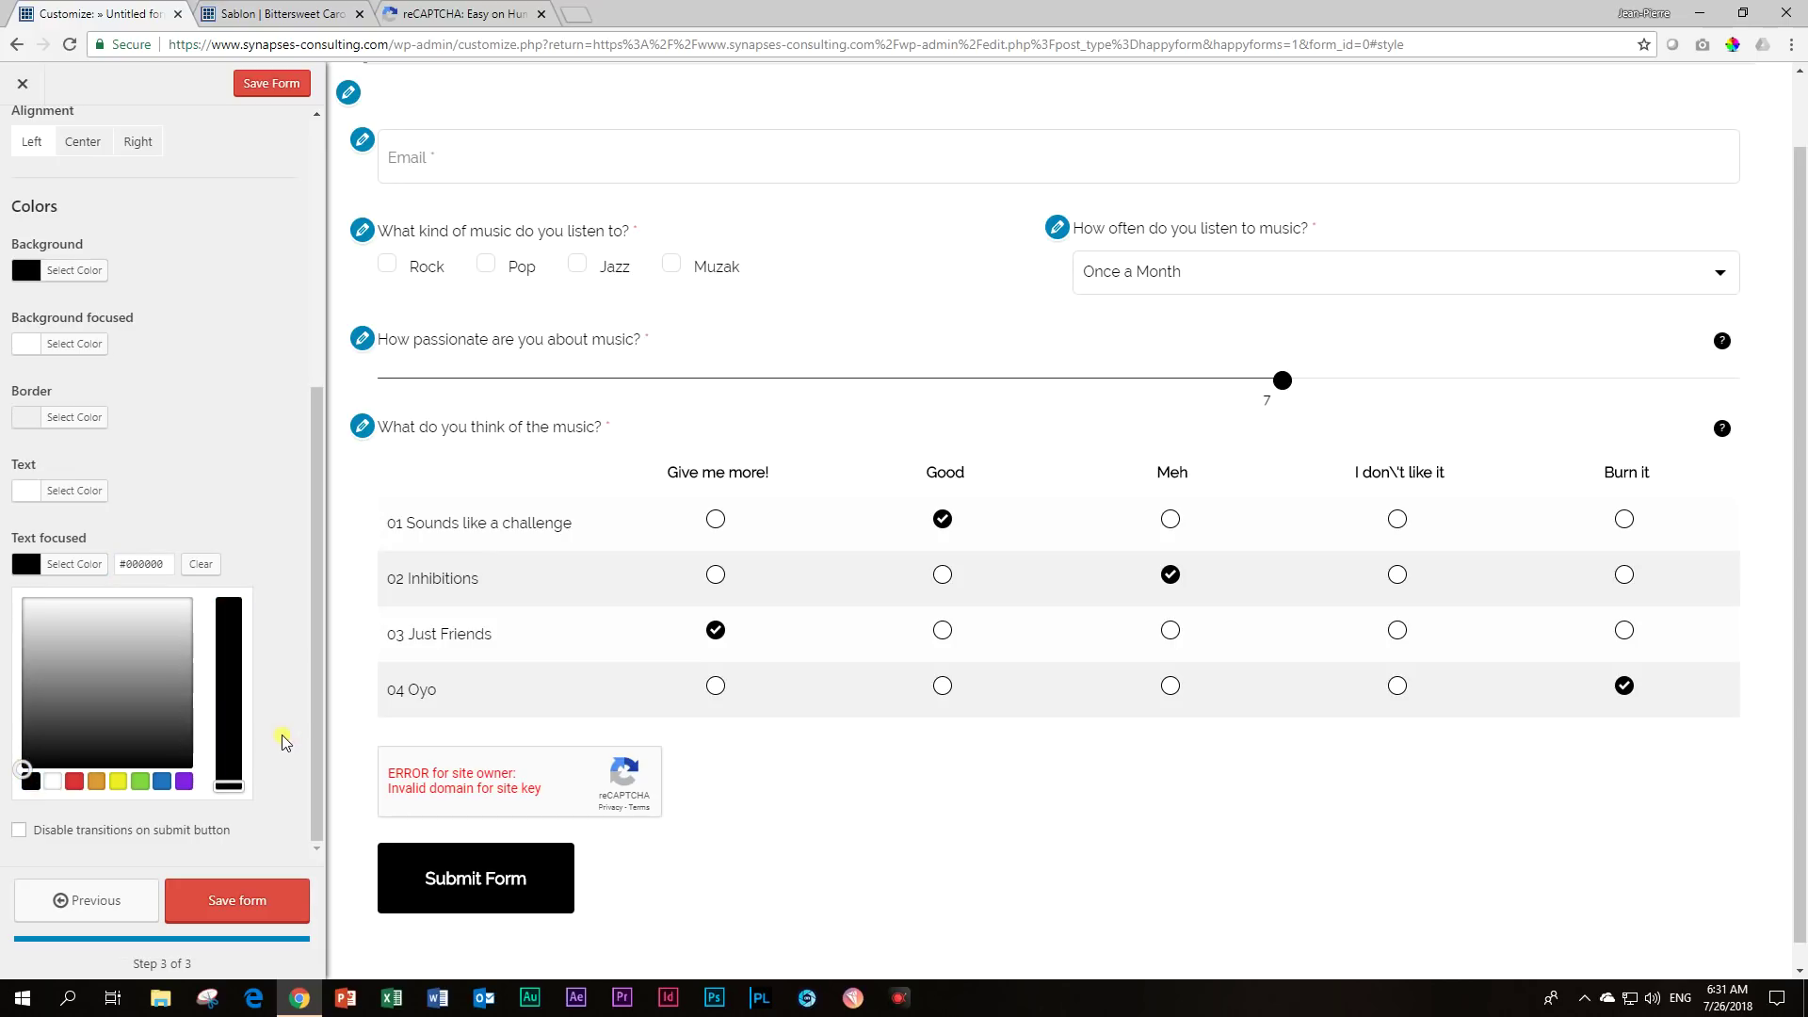
left_click(215, 901)
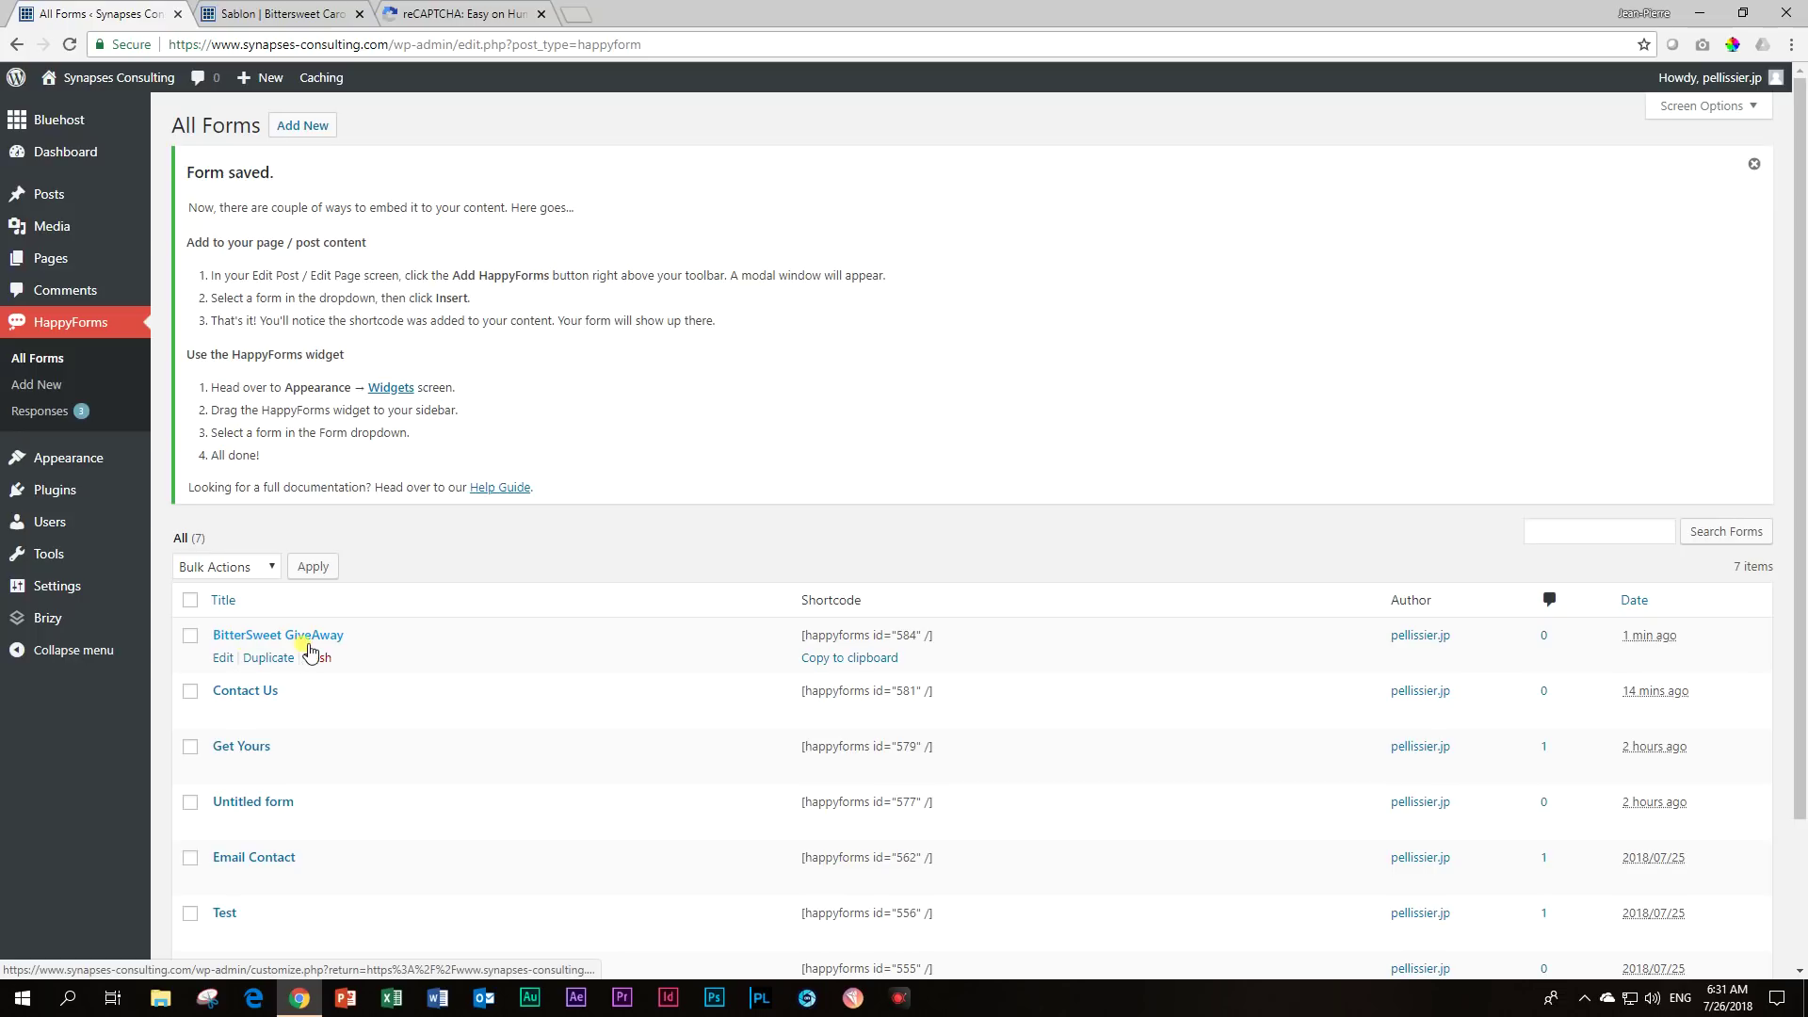
Copy the form's shortcode and open the Sablon | Bittersweet Carousel page in Brizy.
left_click(824, 659)
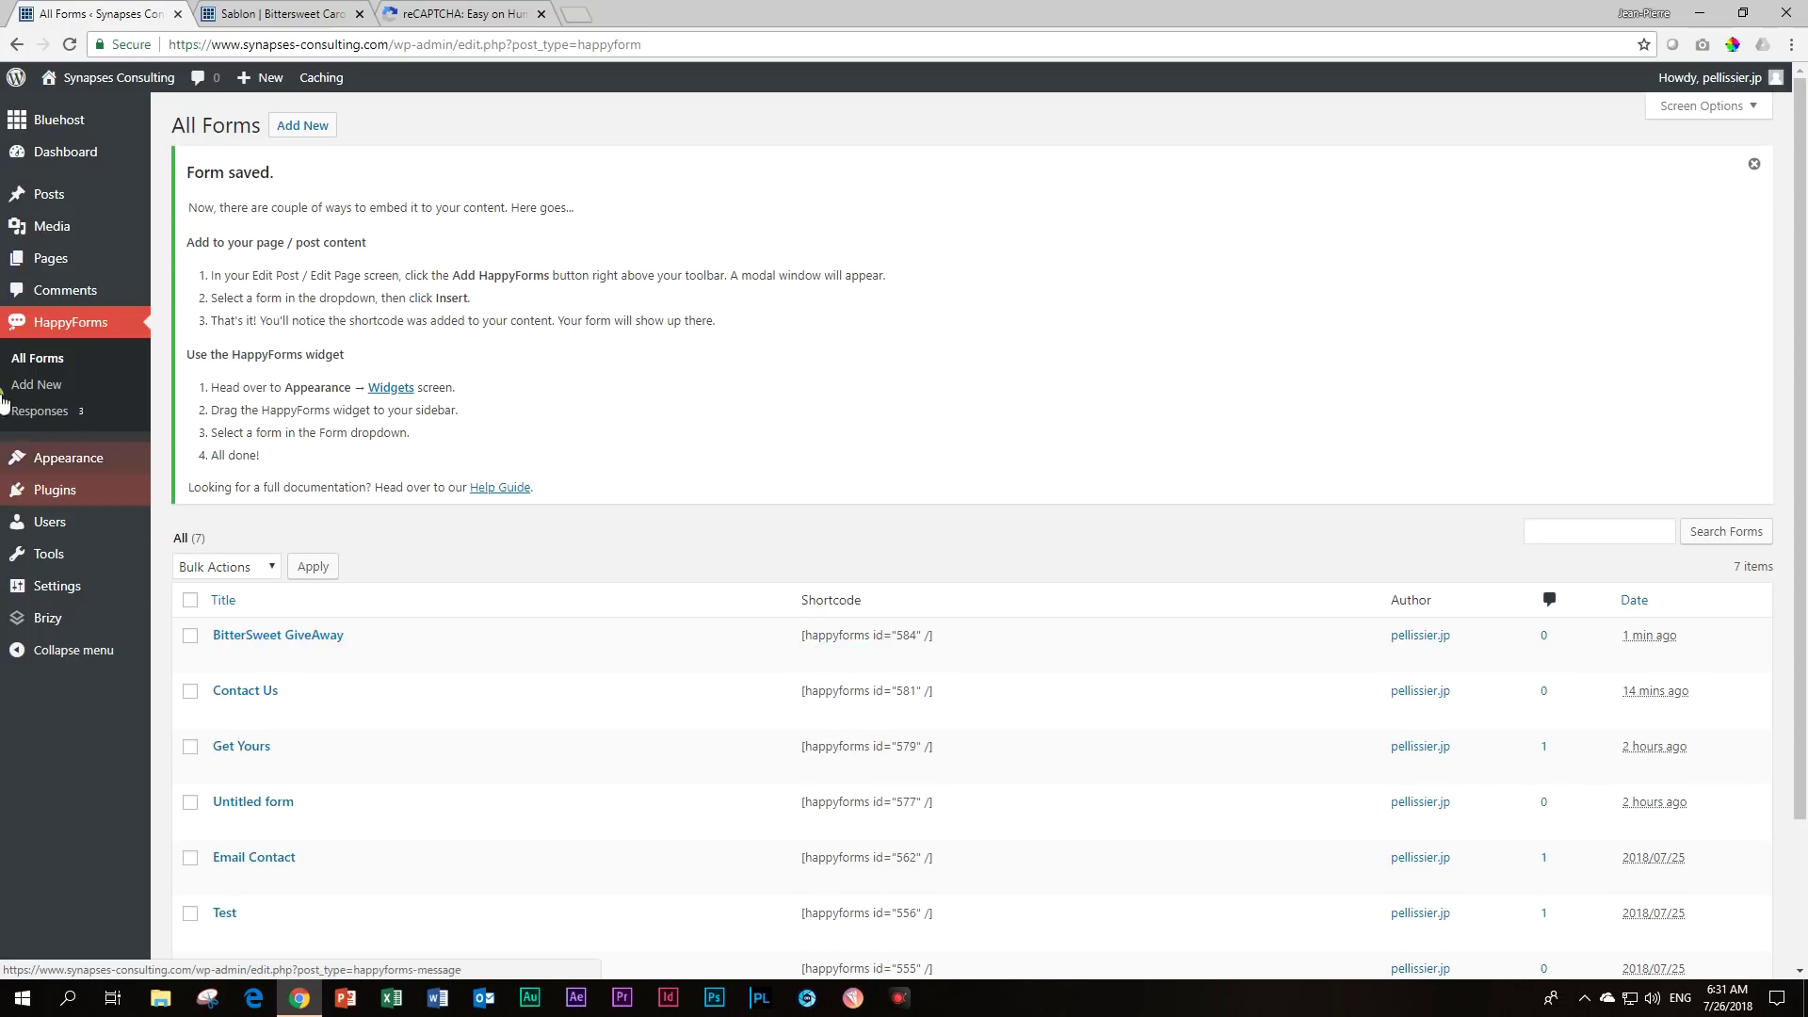
mouse_move(72, 260)
left_click(171, 263)
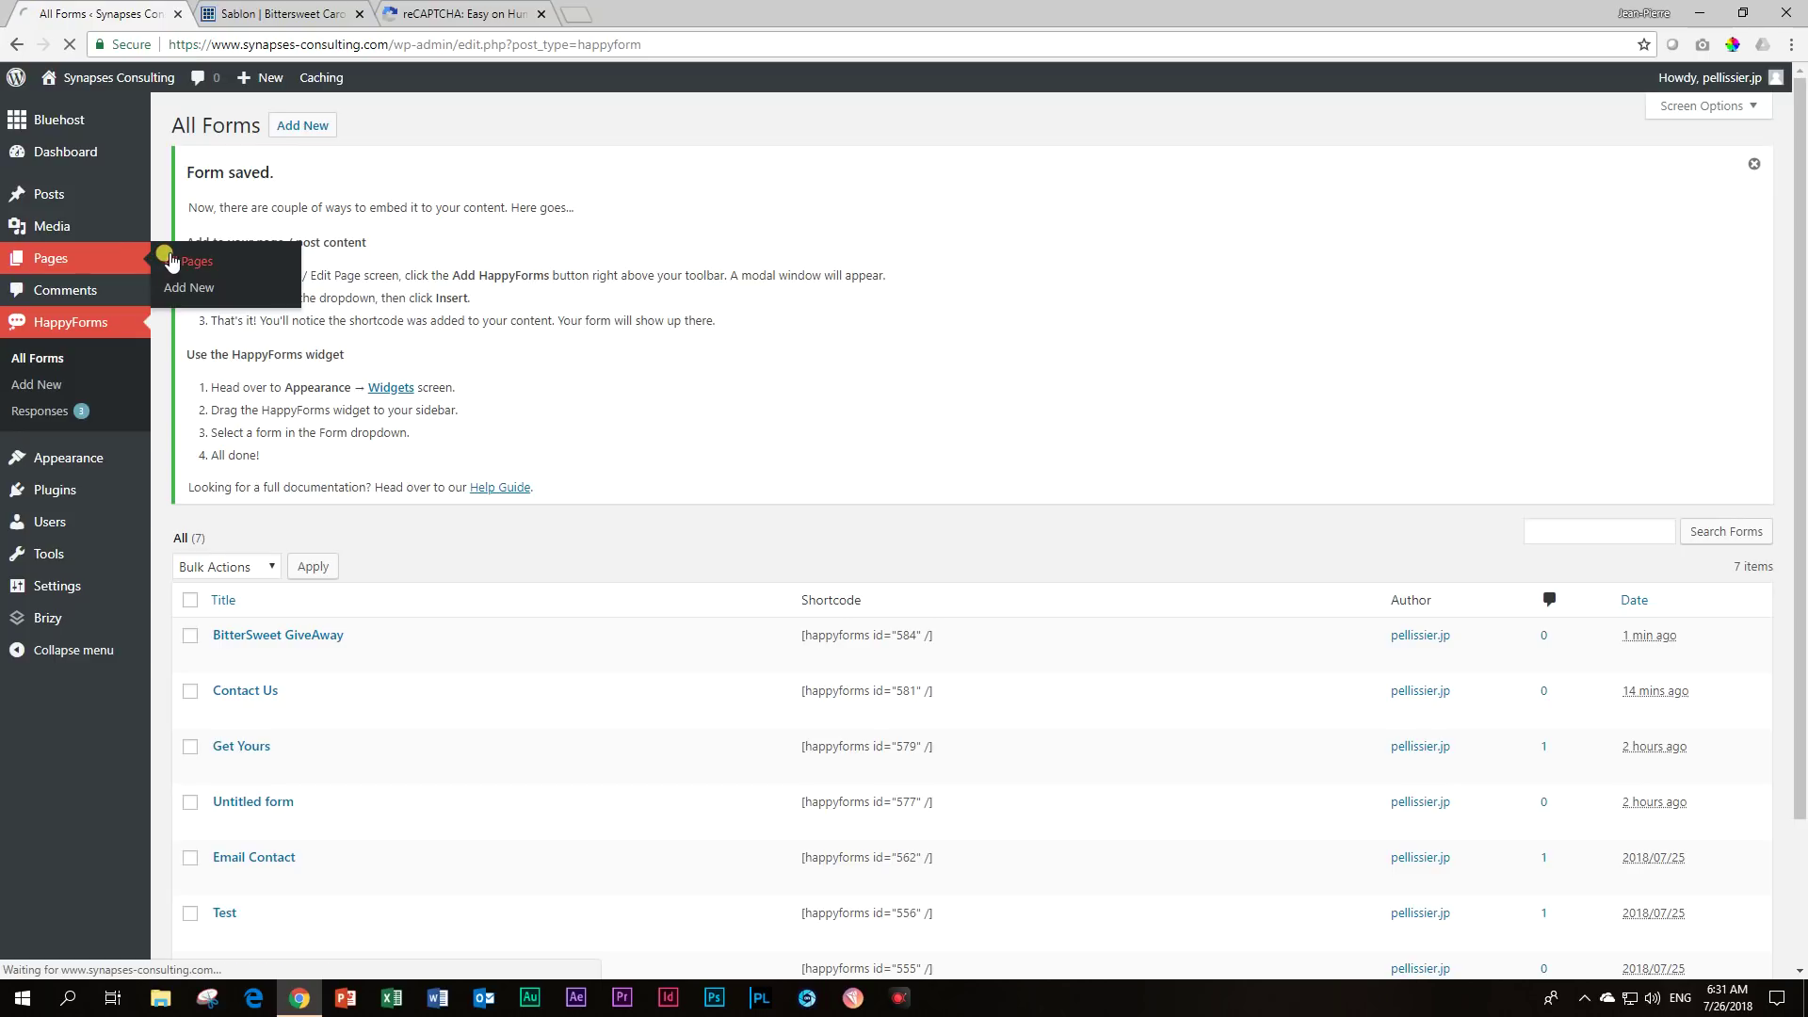
left_click(247, 318)
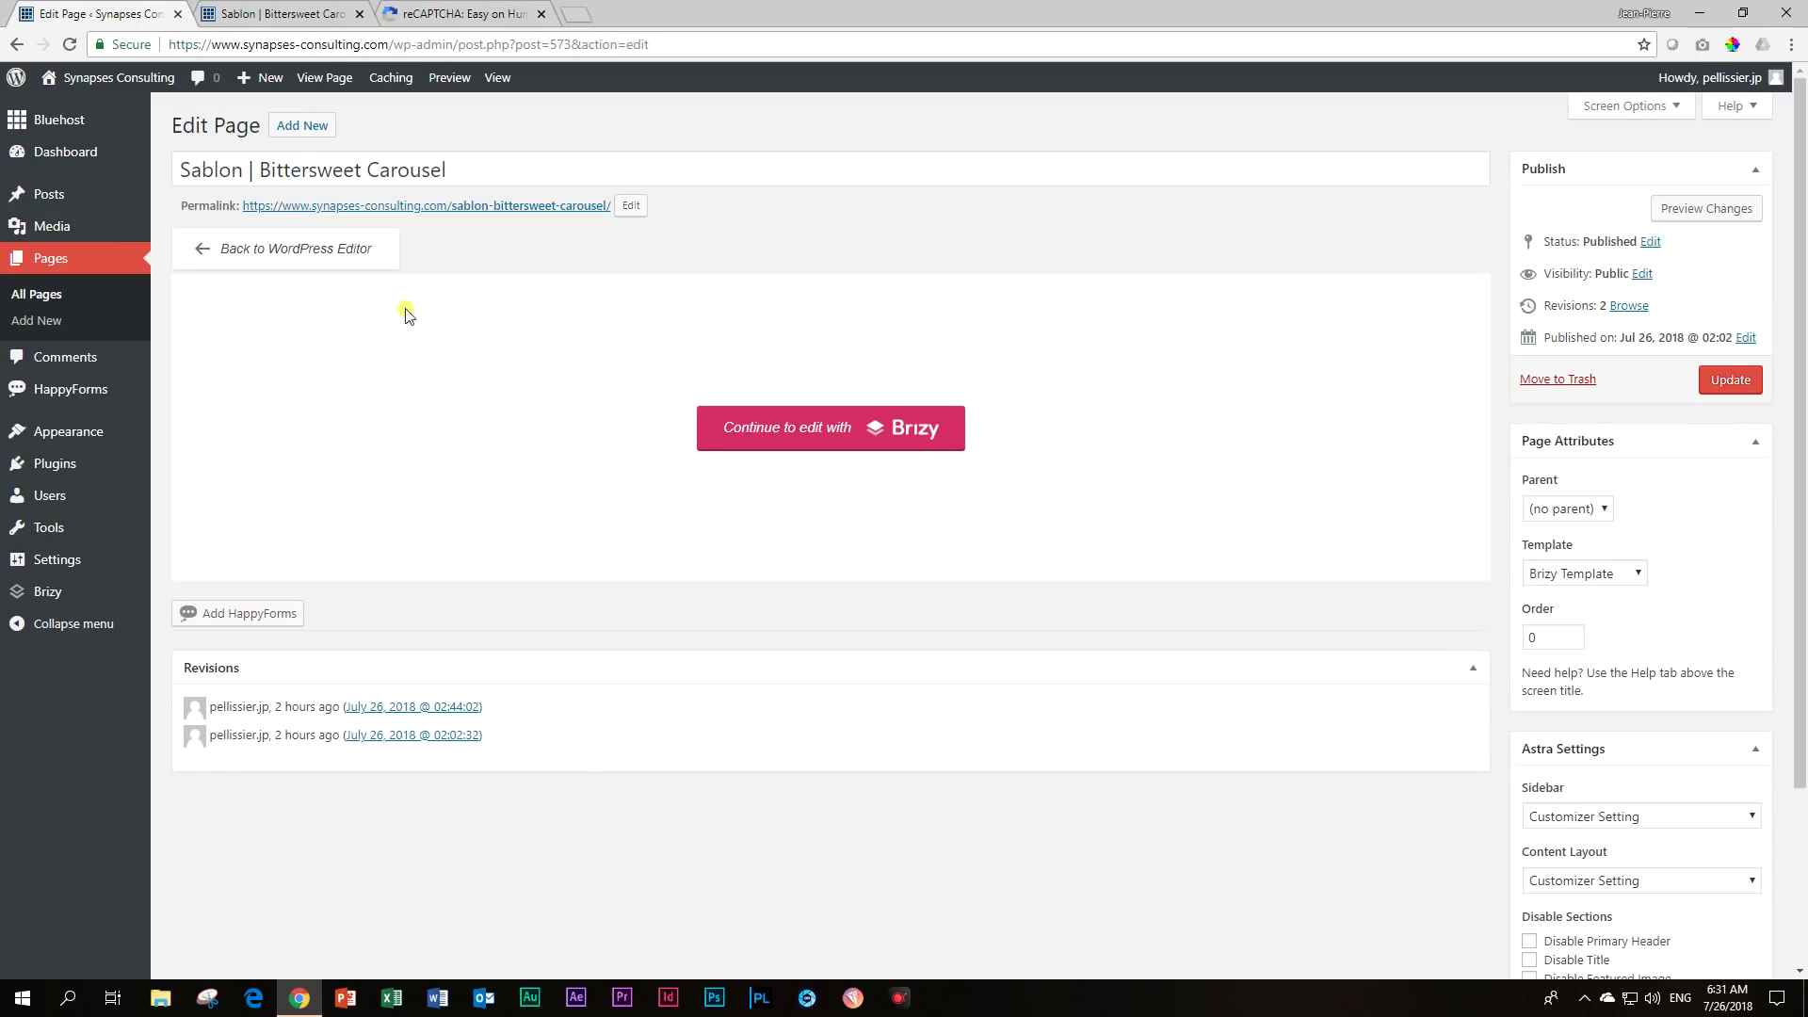
left_click(811, 432)
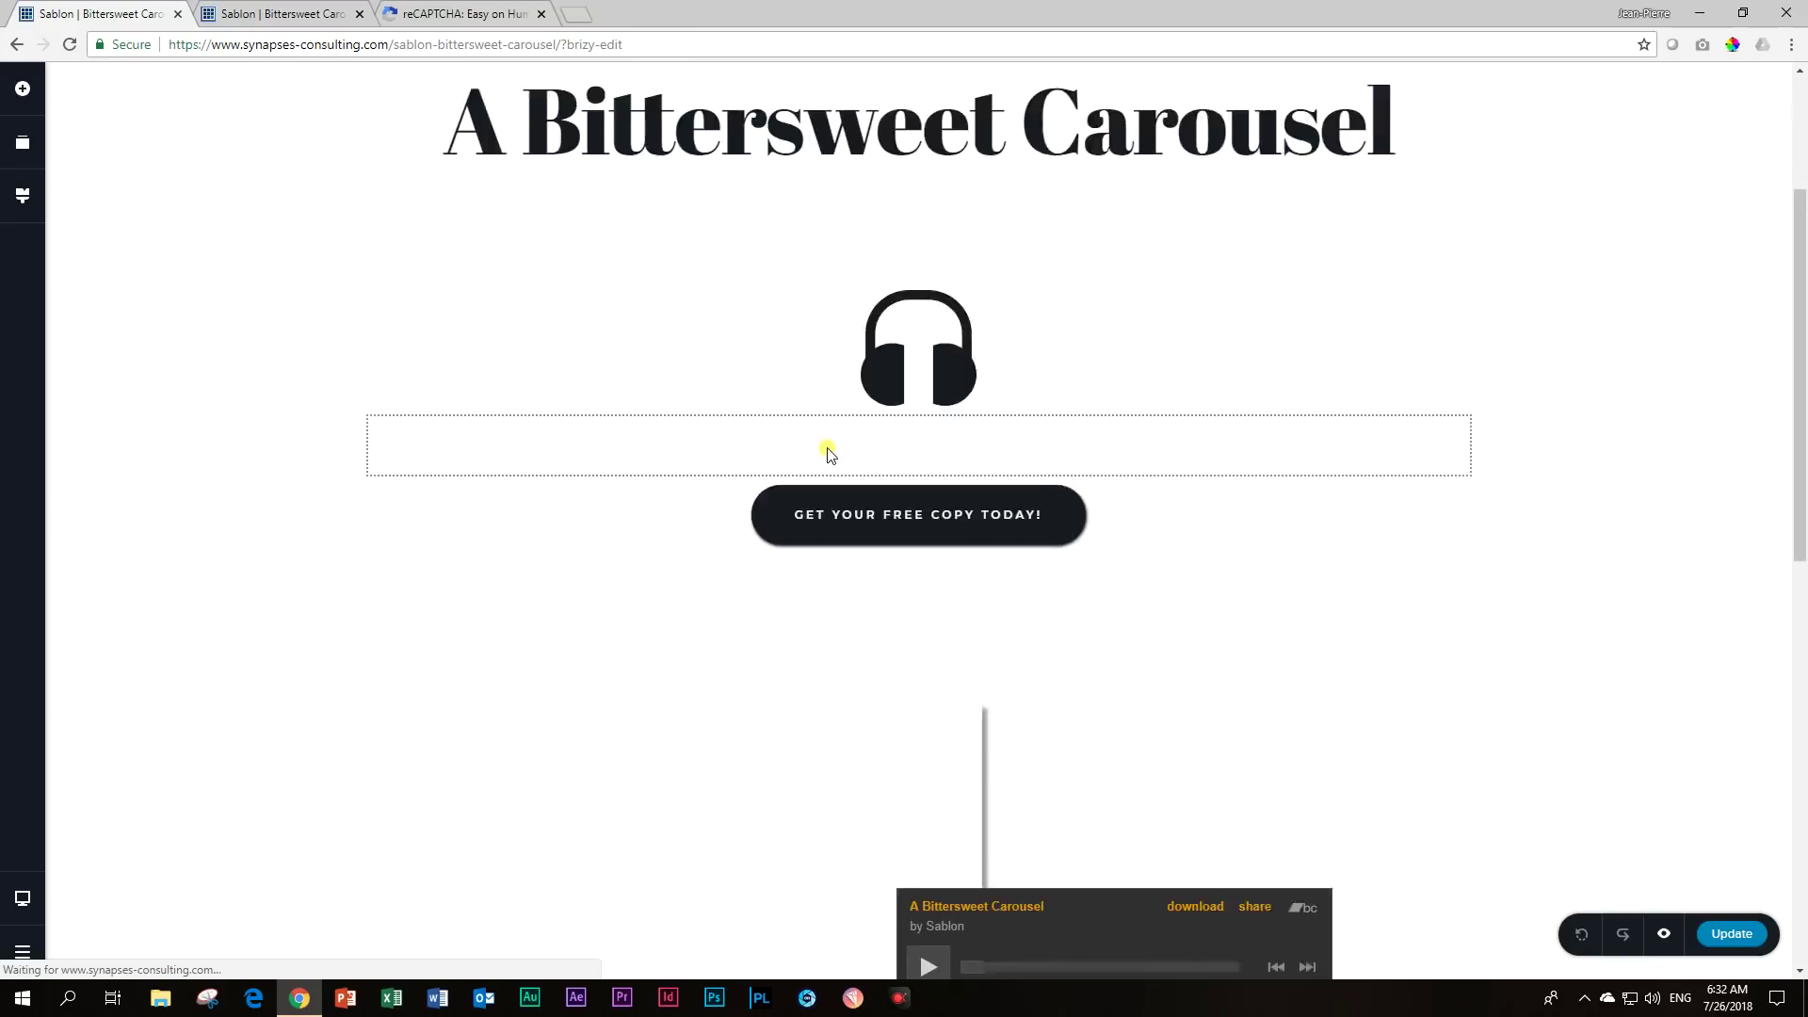
scroll(828, 457, "down", 5)
scroll(830, 460, "down", 7)
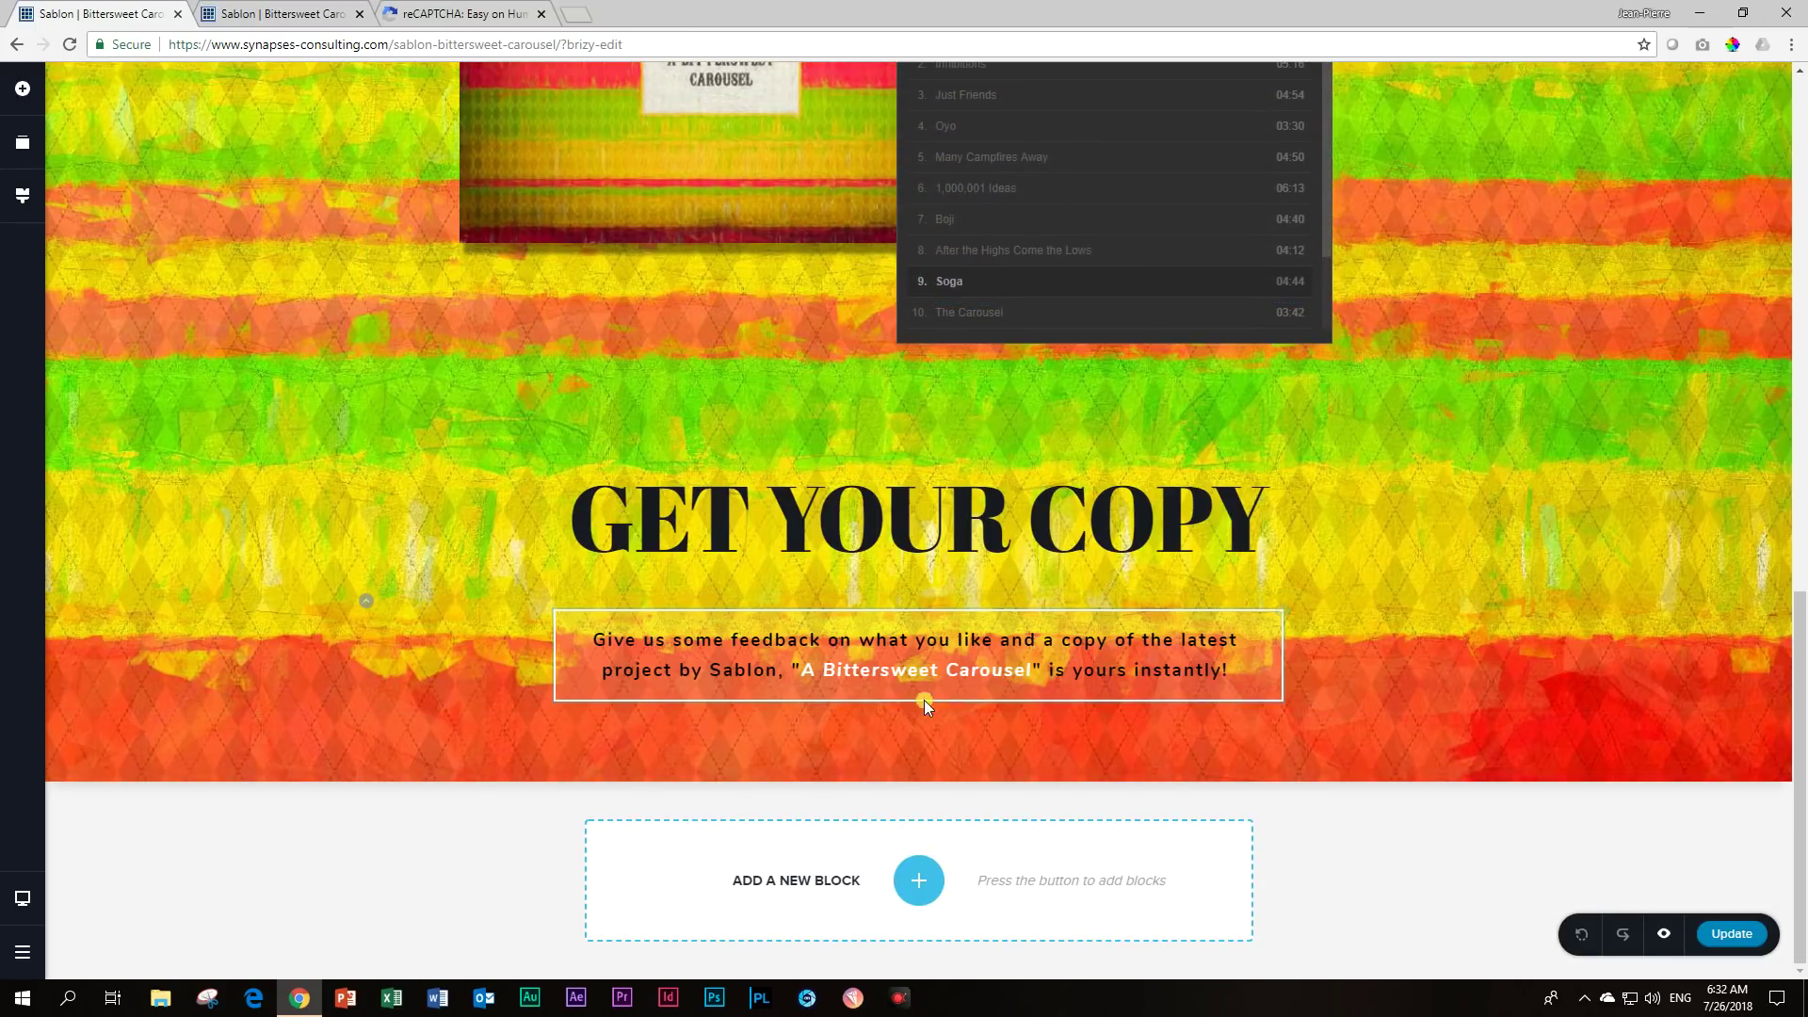
Add a Shortcode element below the intro text containing [happyforms id="584" /].
left_click(22, 89)
left_click_drag(162, 784, 898, 702)
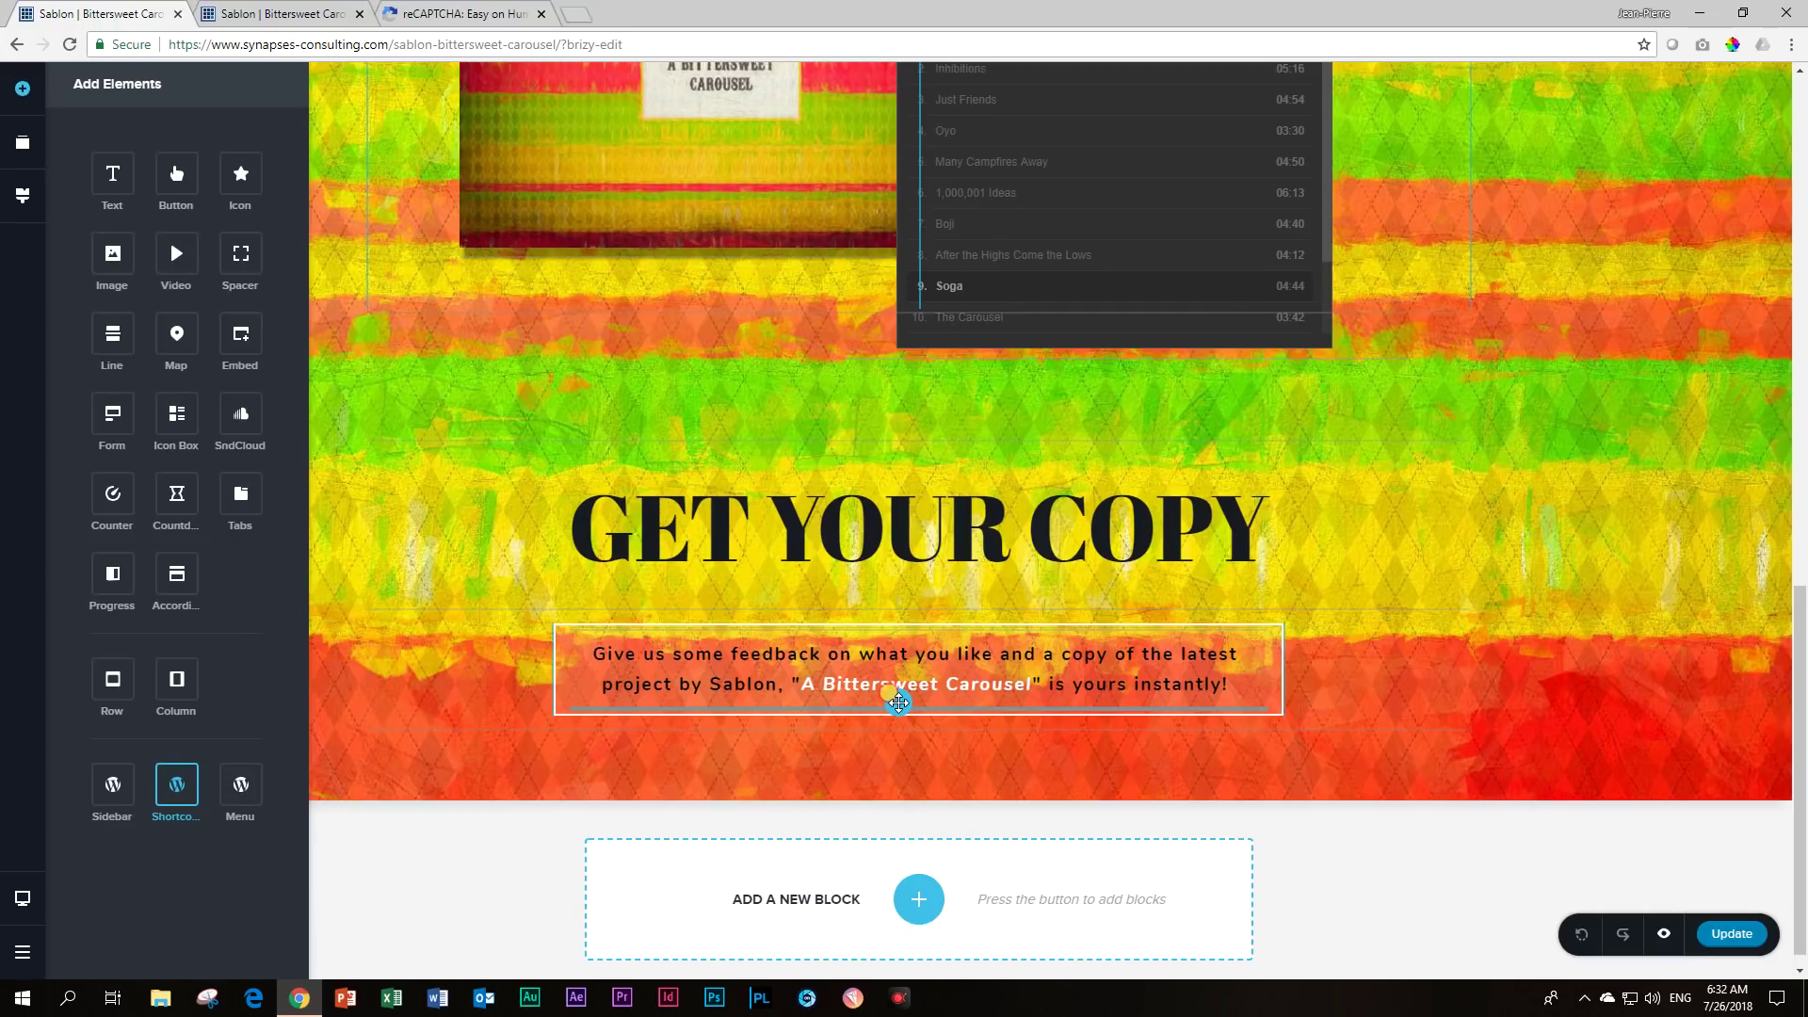
left_click_drag(898, 703, 897, 706)
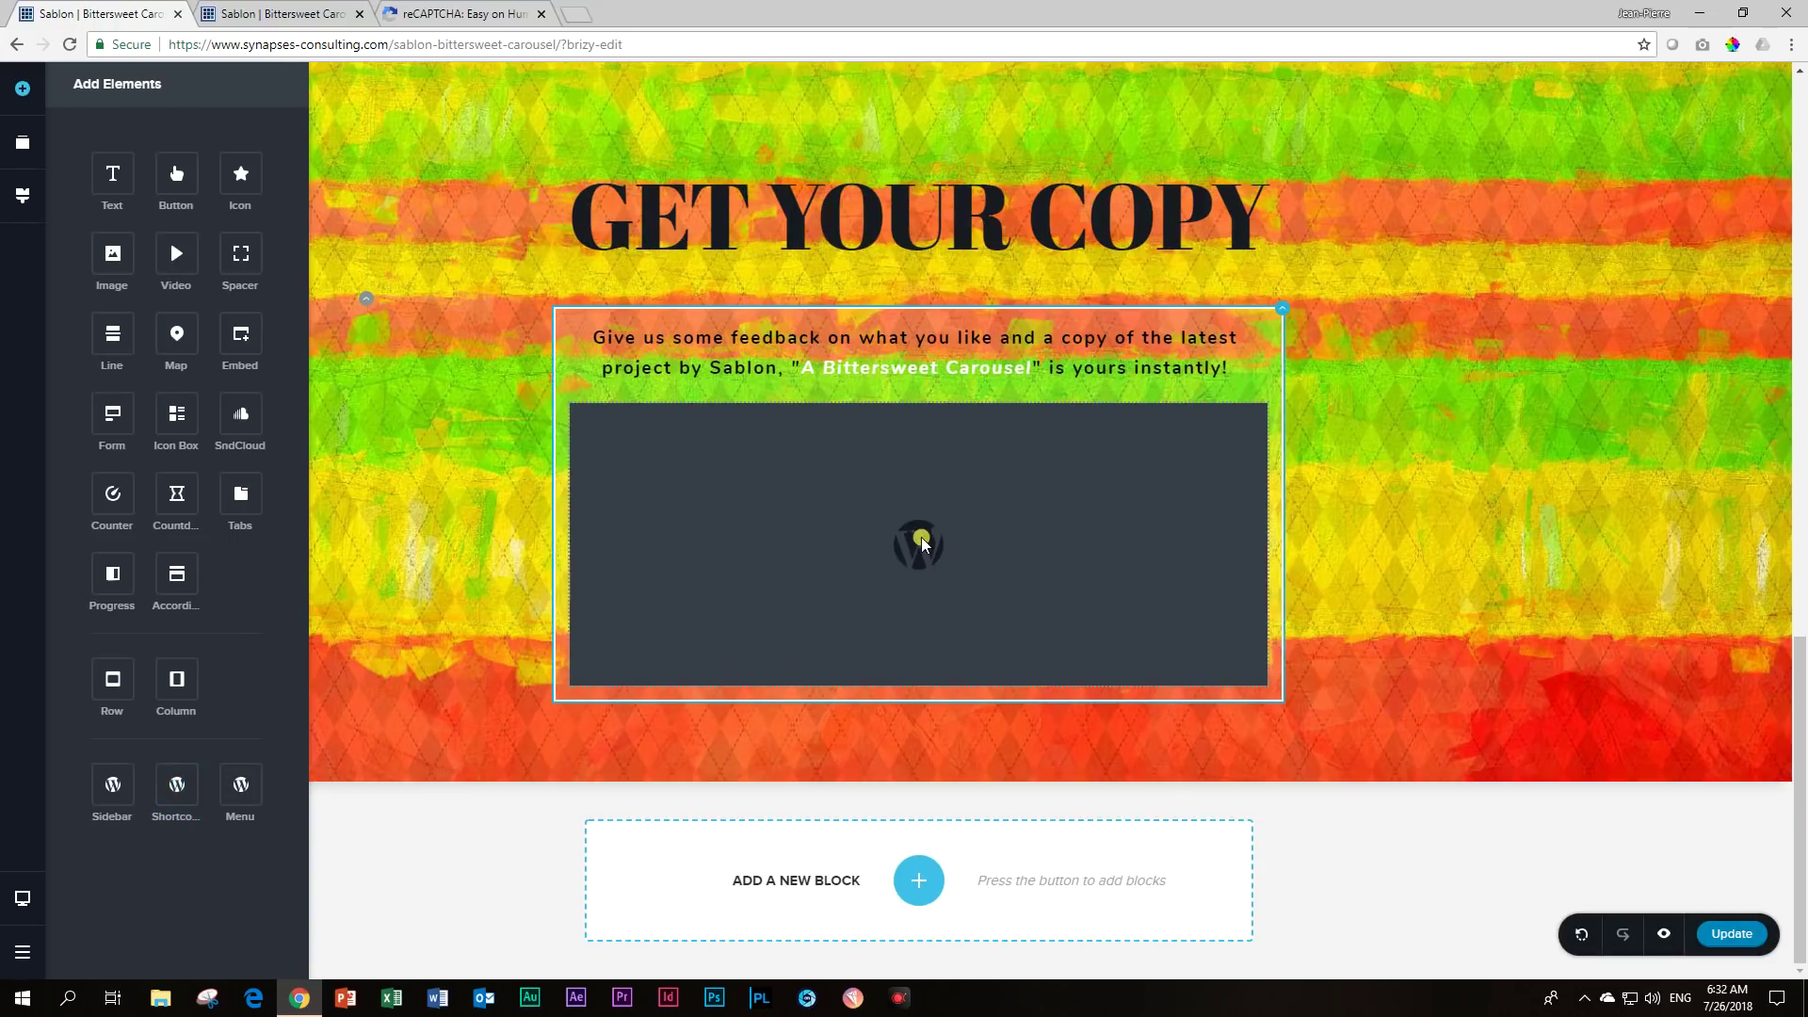
left_click(785, 489)
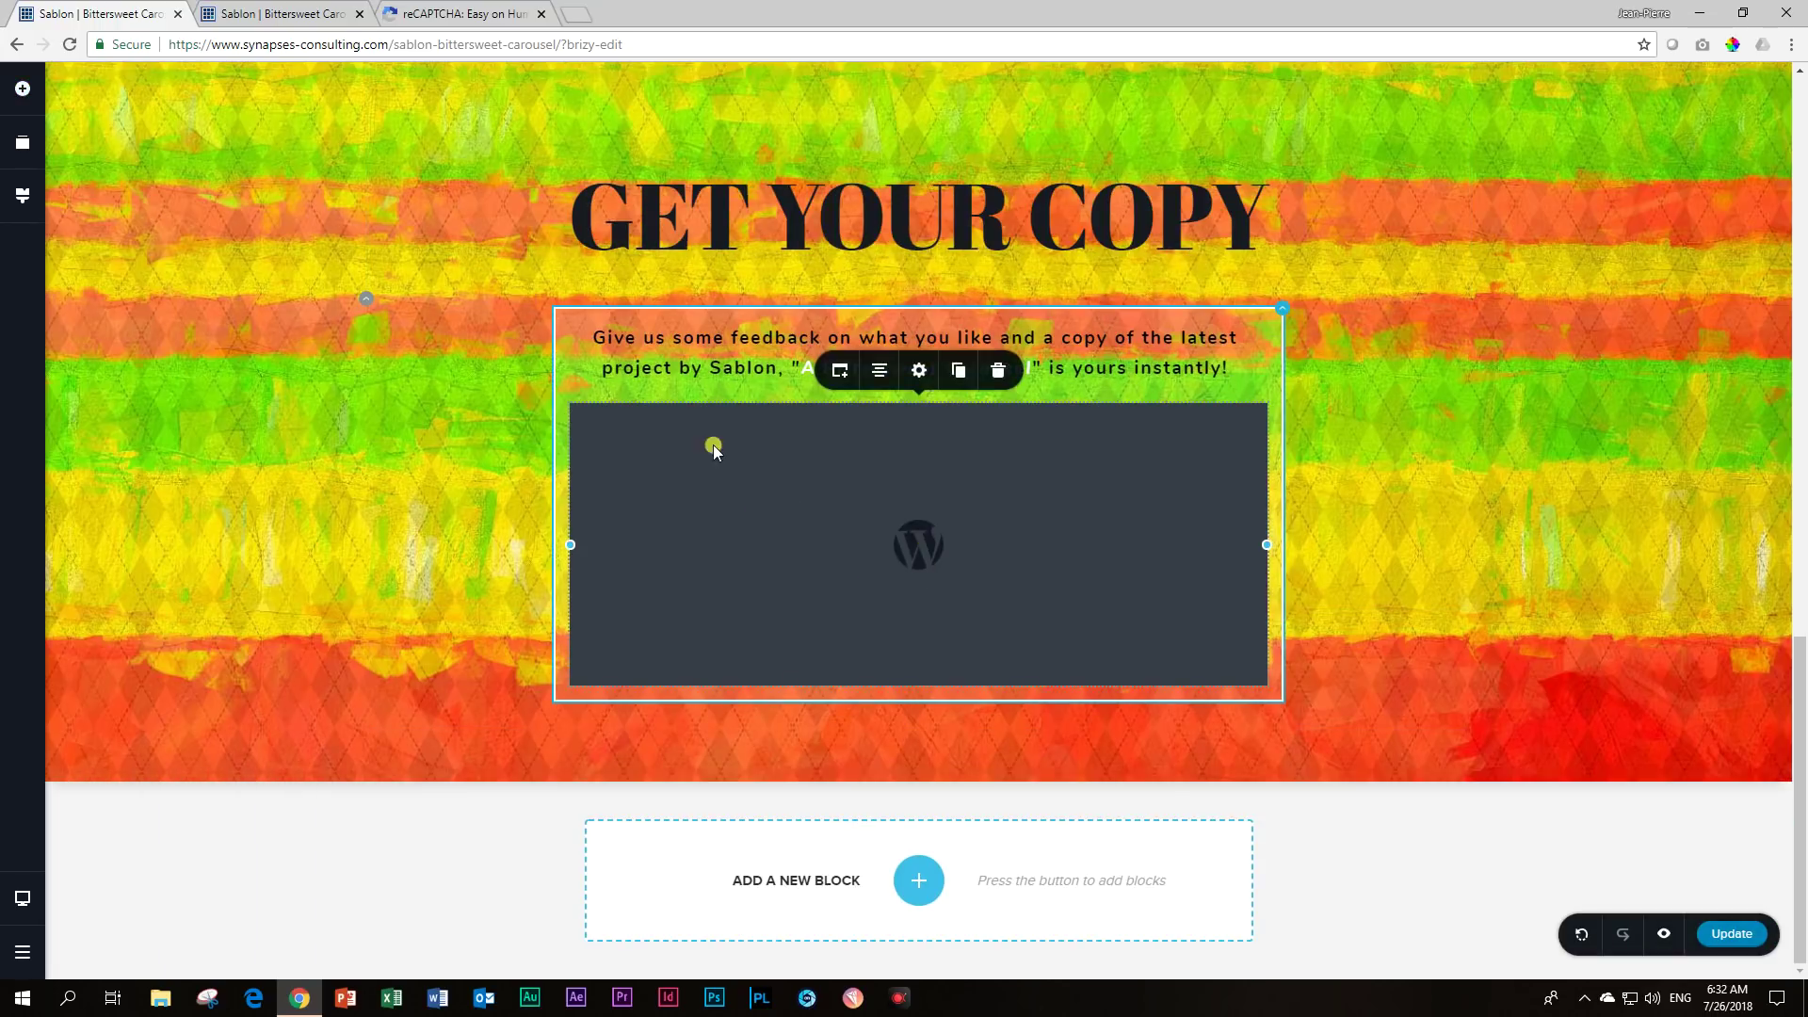
left_click(837, 373)
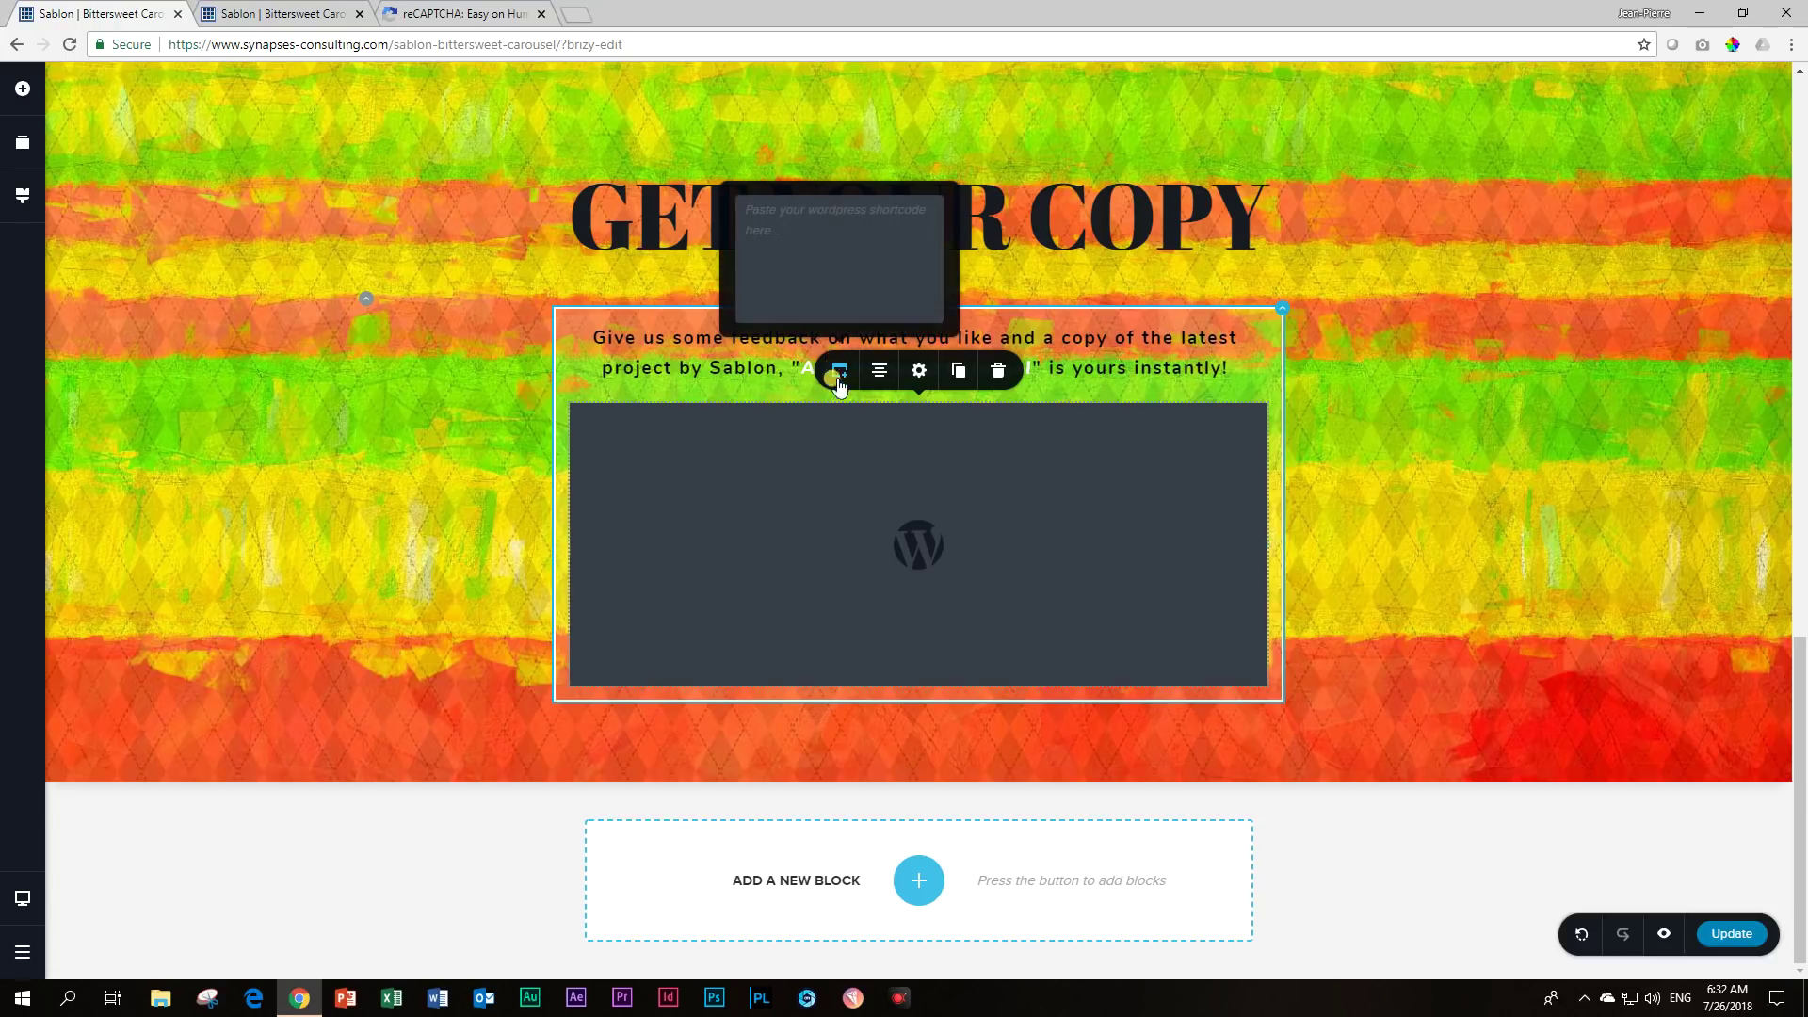
left_click(758, 226)
type("[happyforms id=\"584\" /]")
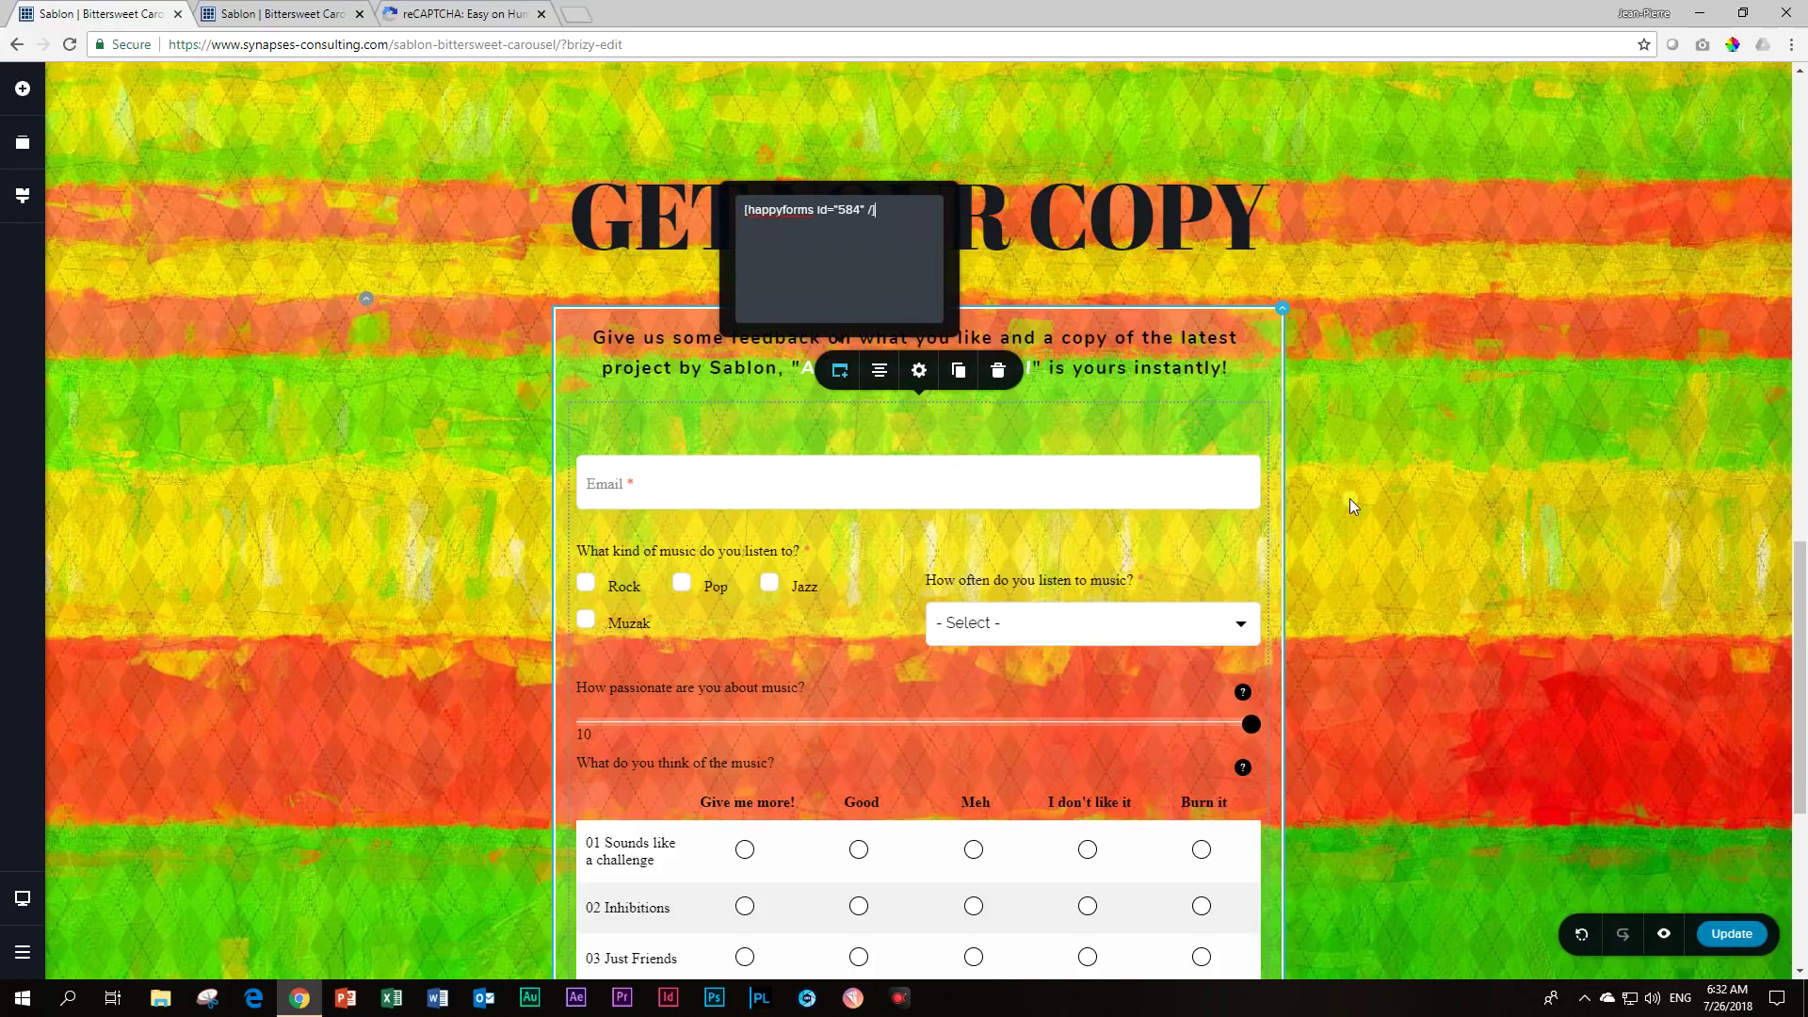
left_click(1384, 499)
scroll(1133, 520, "down", 3)
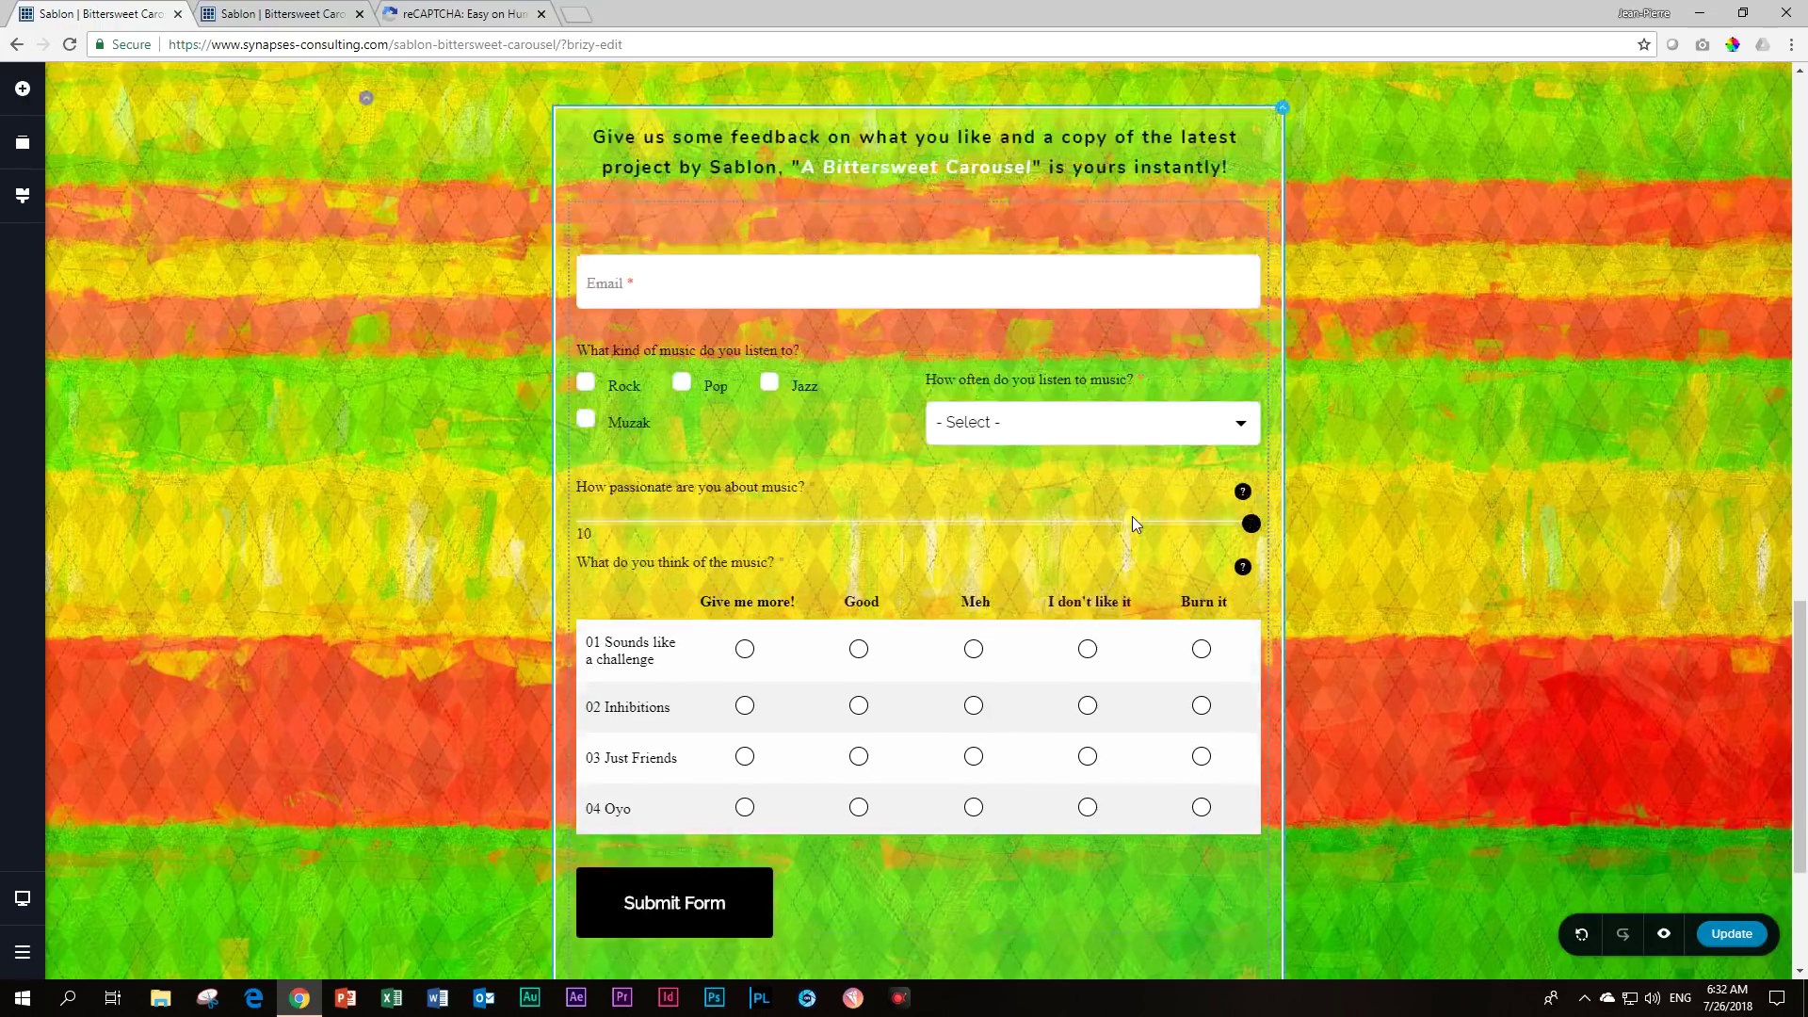
Scroll through the GET YOUR COPY section to review the embedded form down to Submit Form.
scroll(1135, 515, "down", 3)
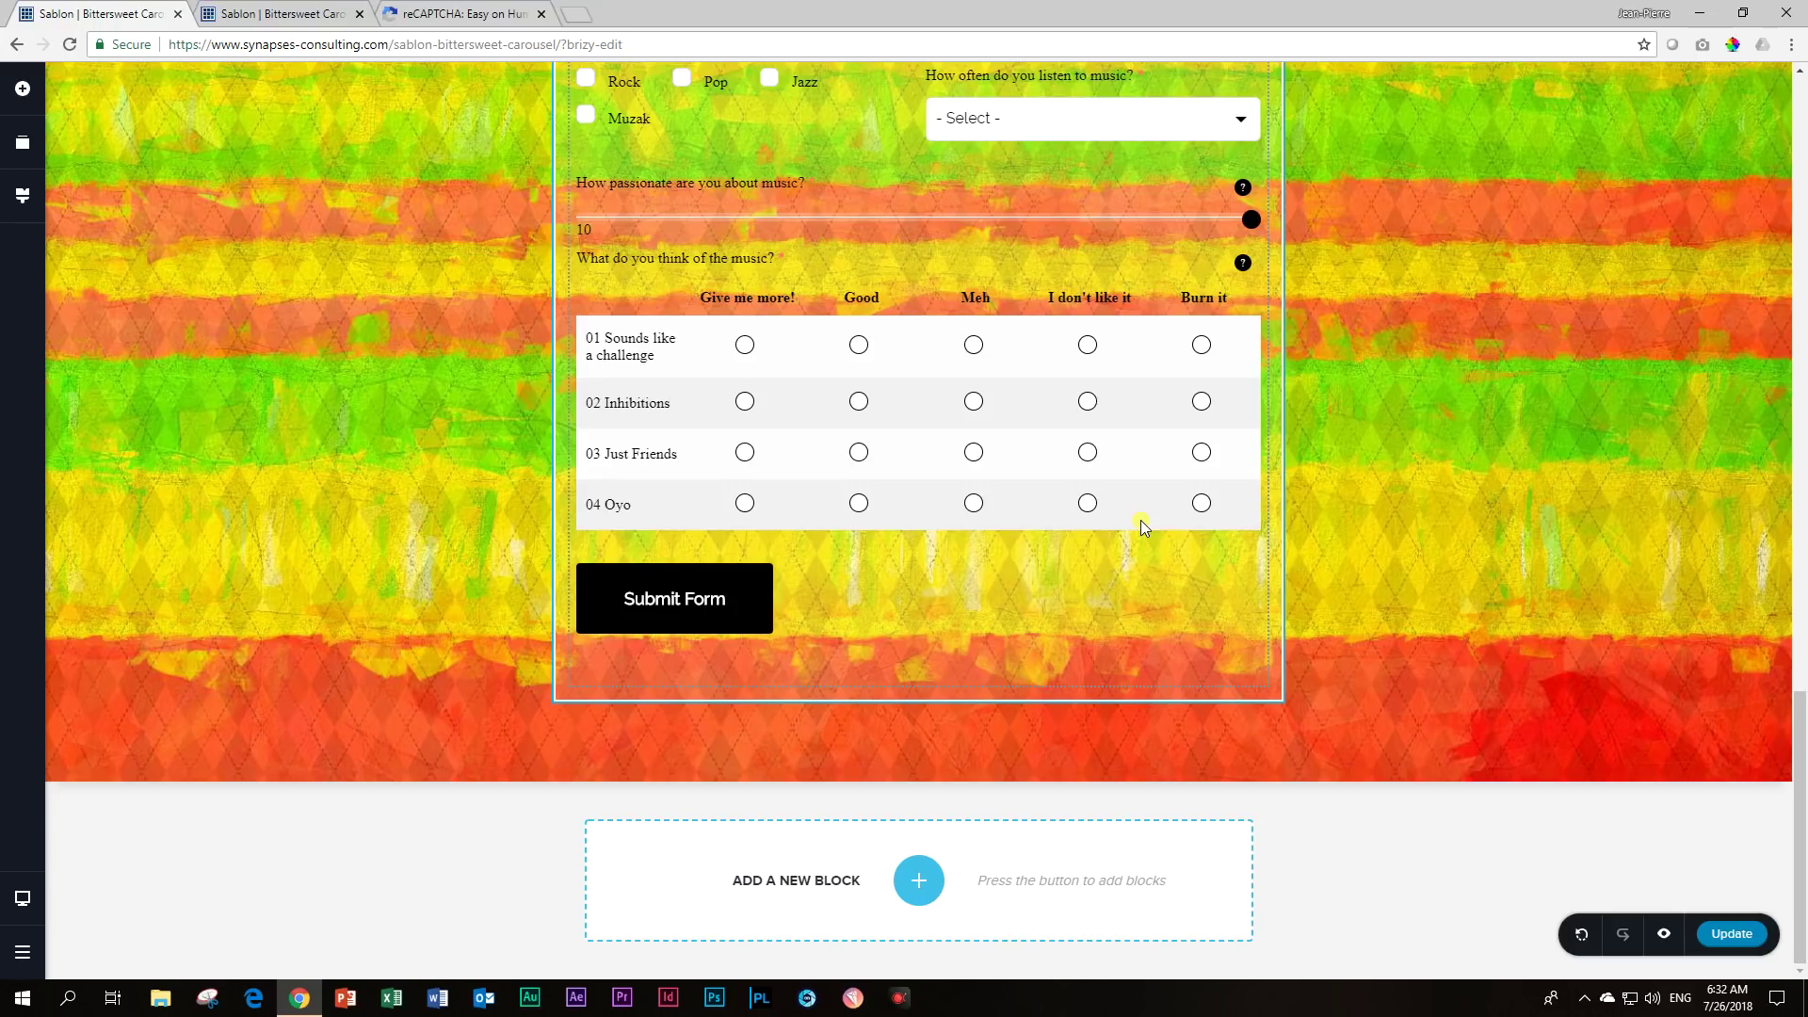
scroll(1140, 527, "up", 3)
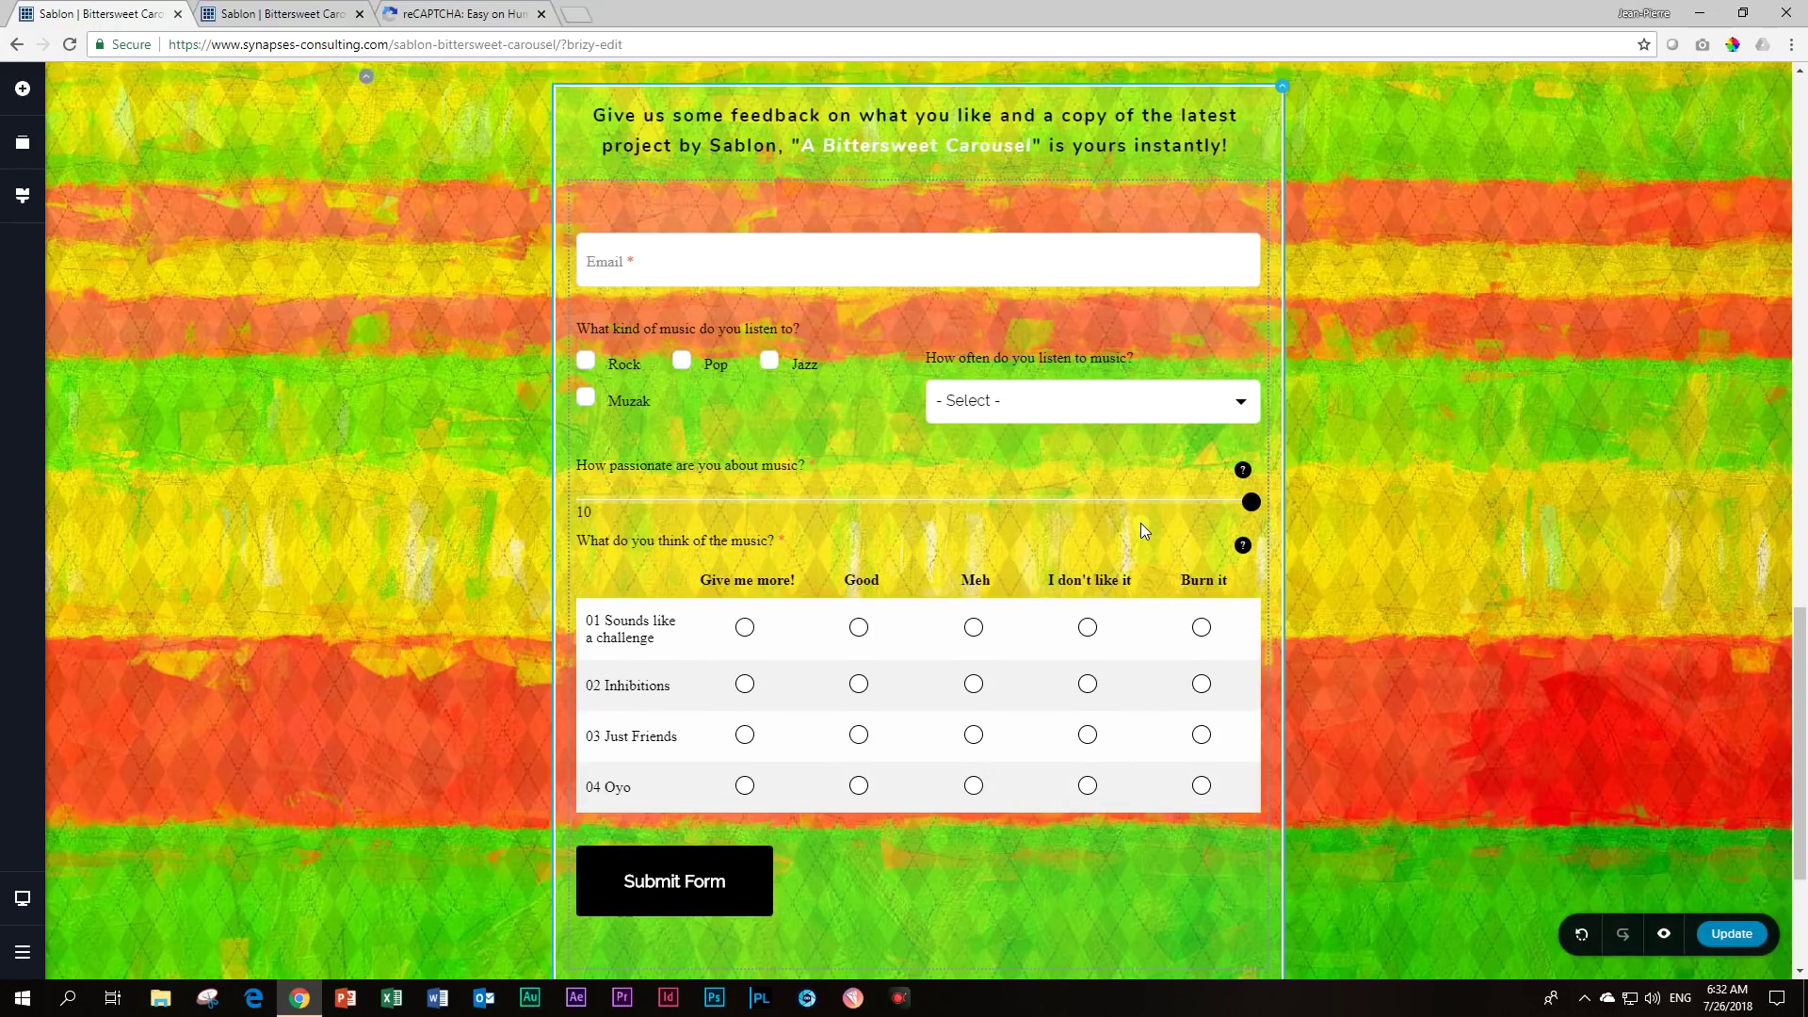
scroll(1140, 527, "down", 3)
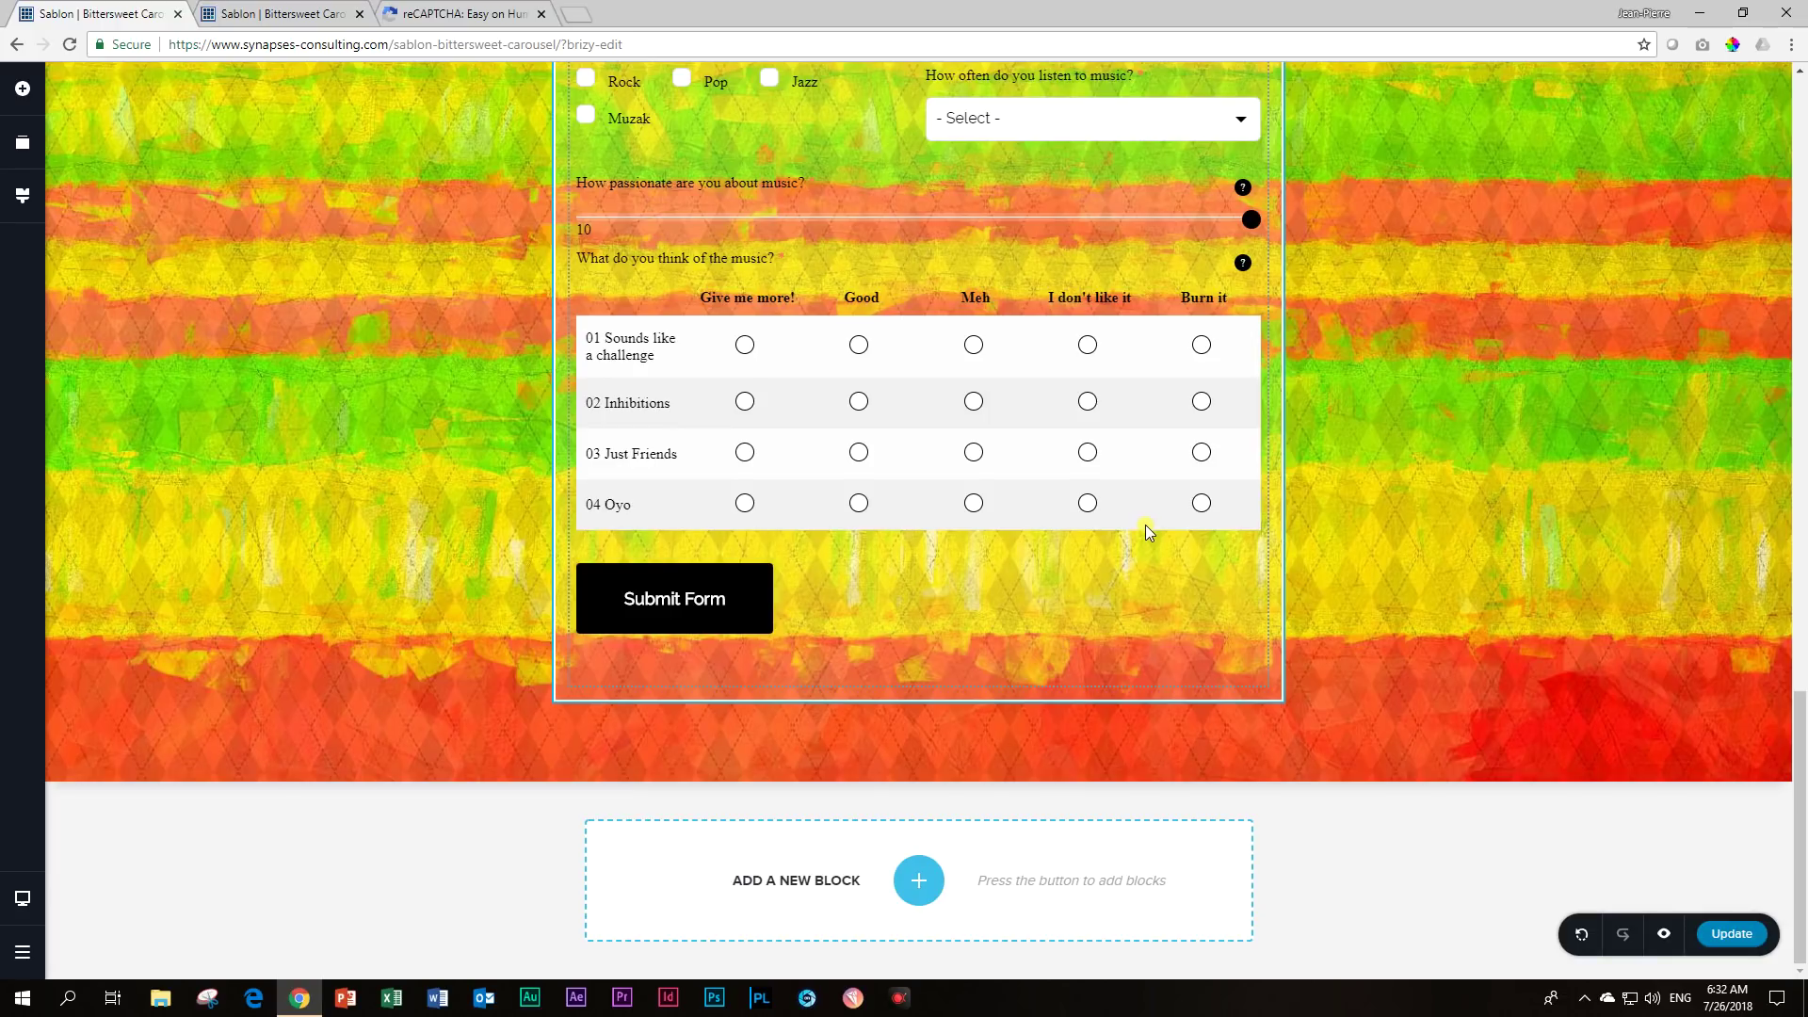
scroll(855, 506, "up", 2)
left_click(777, 535)
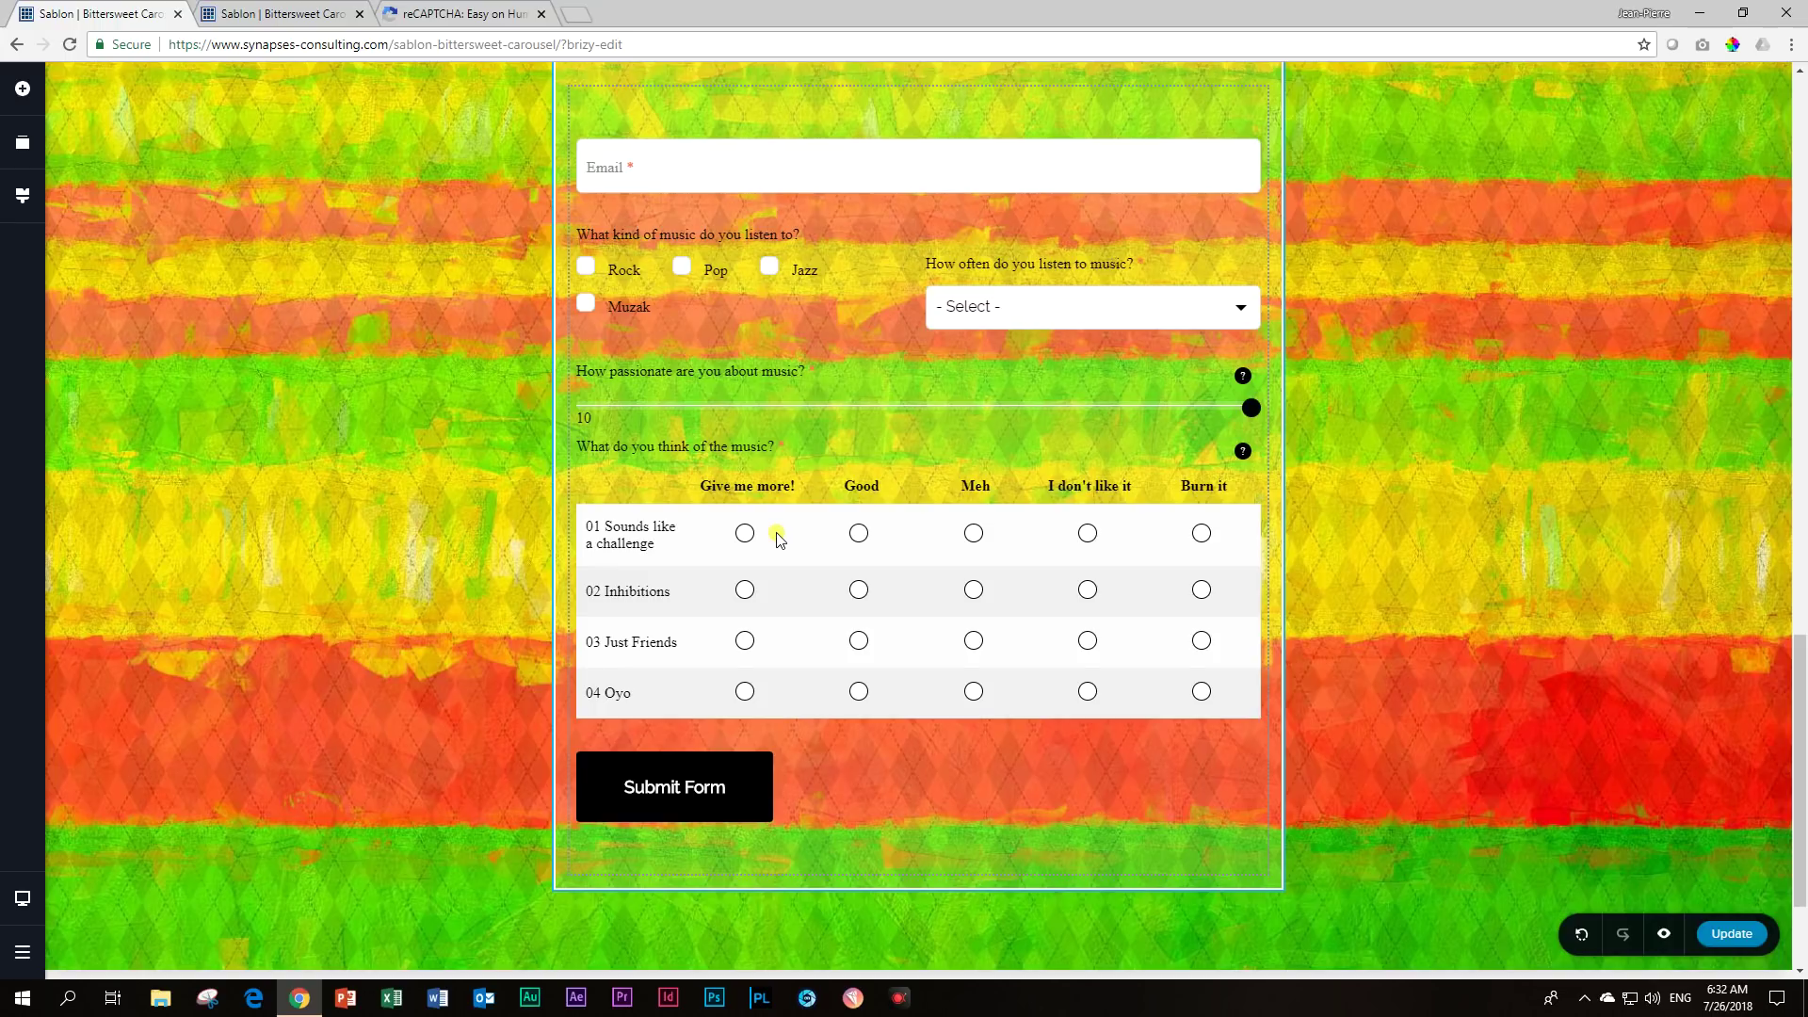
scroll(776, 532, "up", 3)
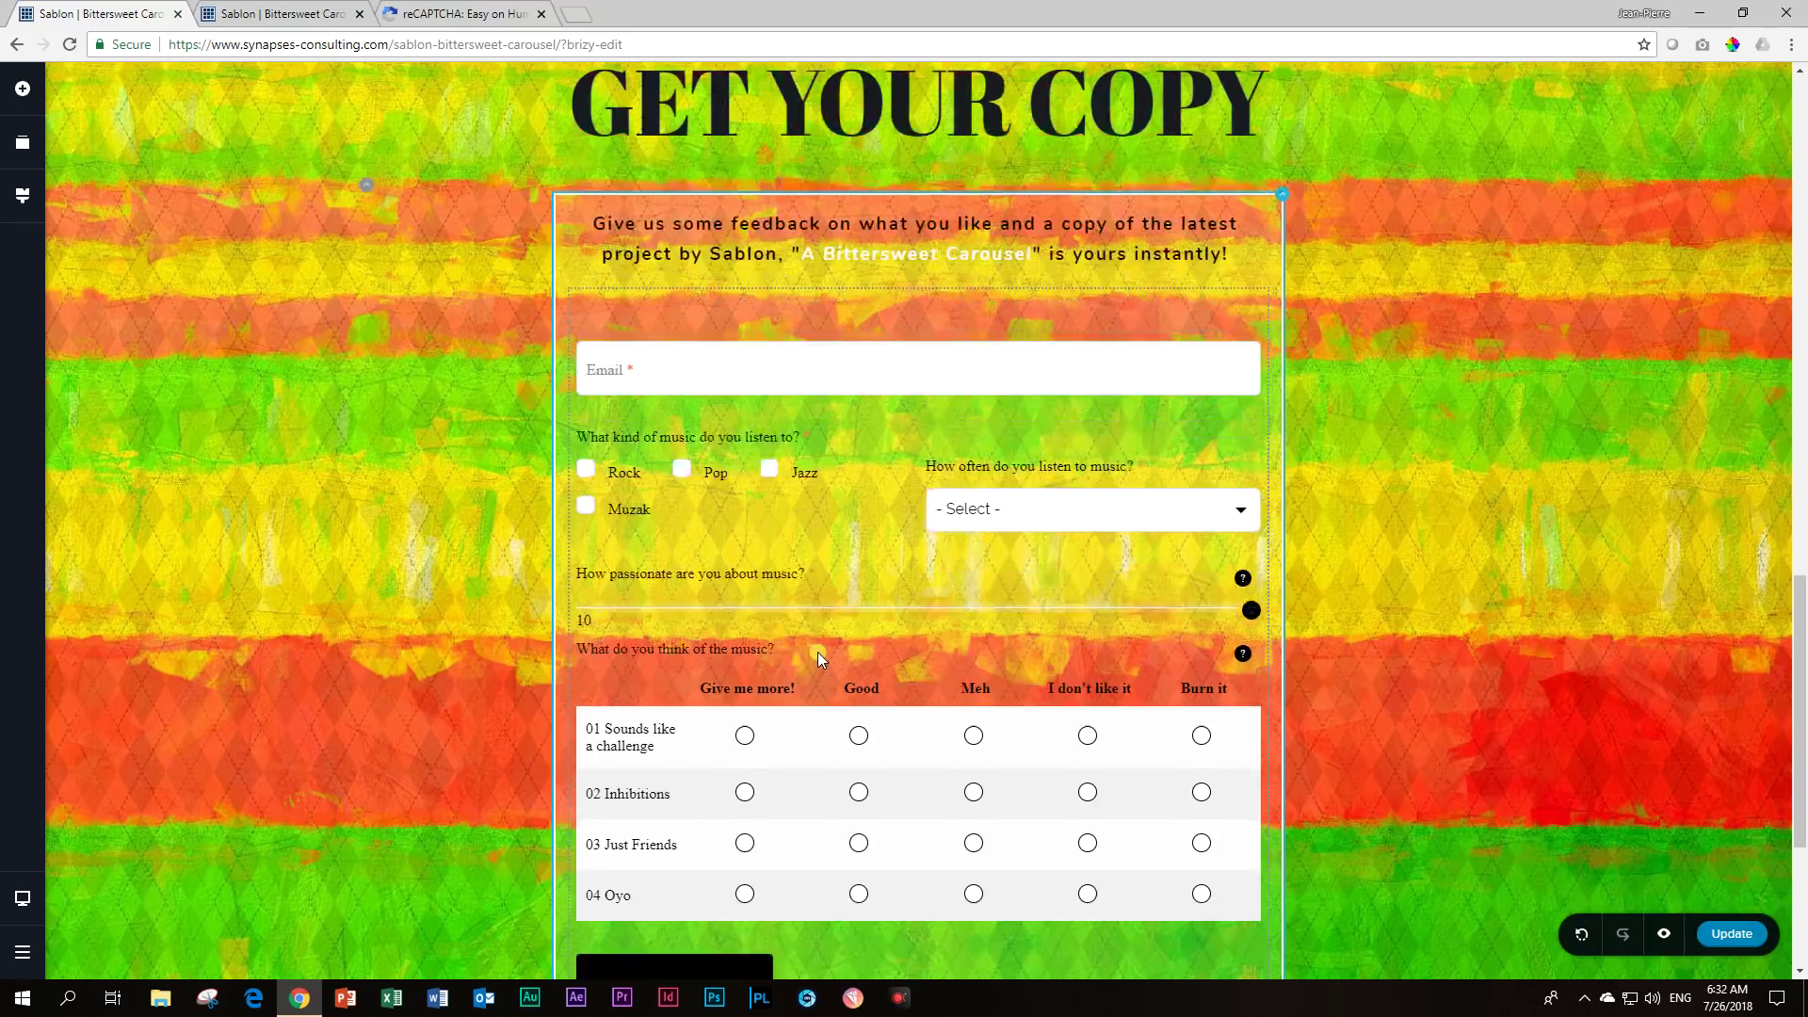
scroll(816, 654, "down", 3)
scroll(823, 657, "up", 2)
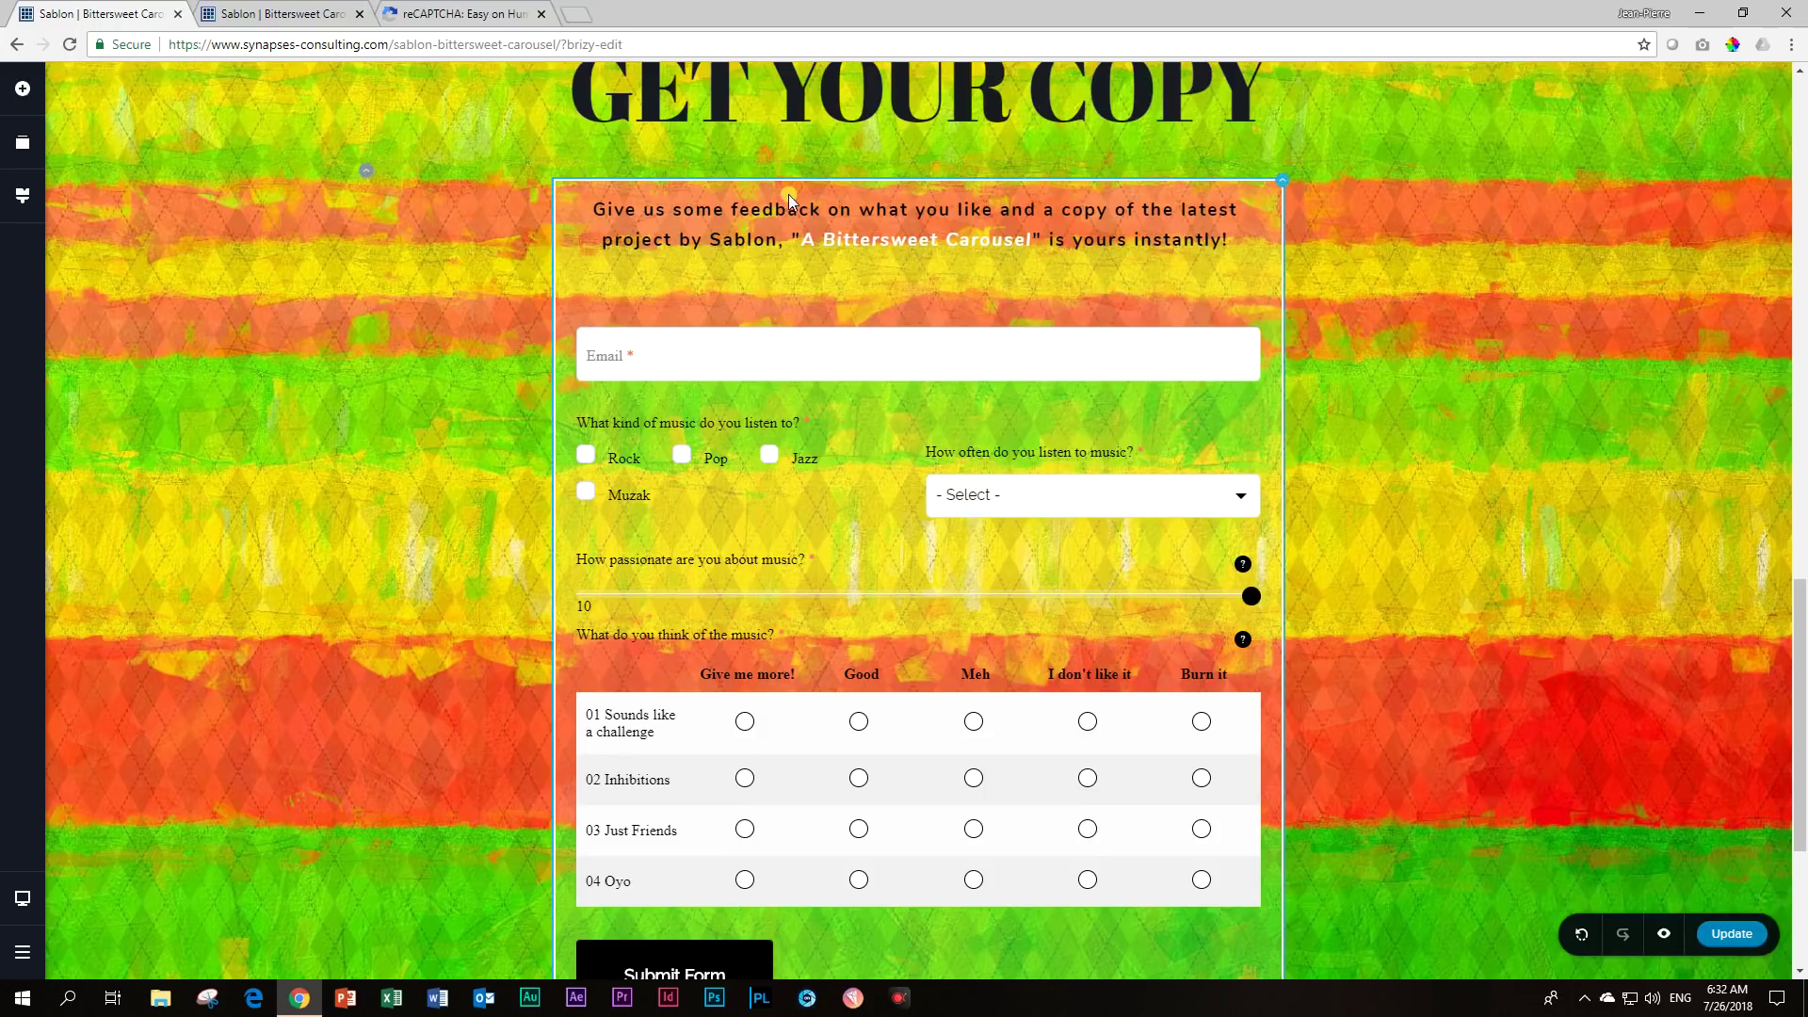
Add a Column row, delete its left column, and move the form into the remaining column.
left_click(22, 89)
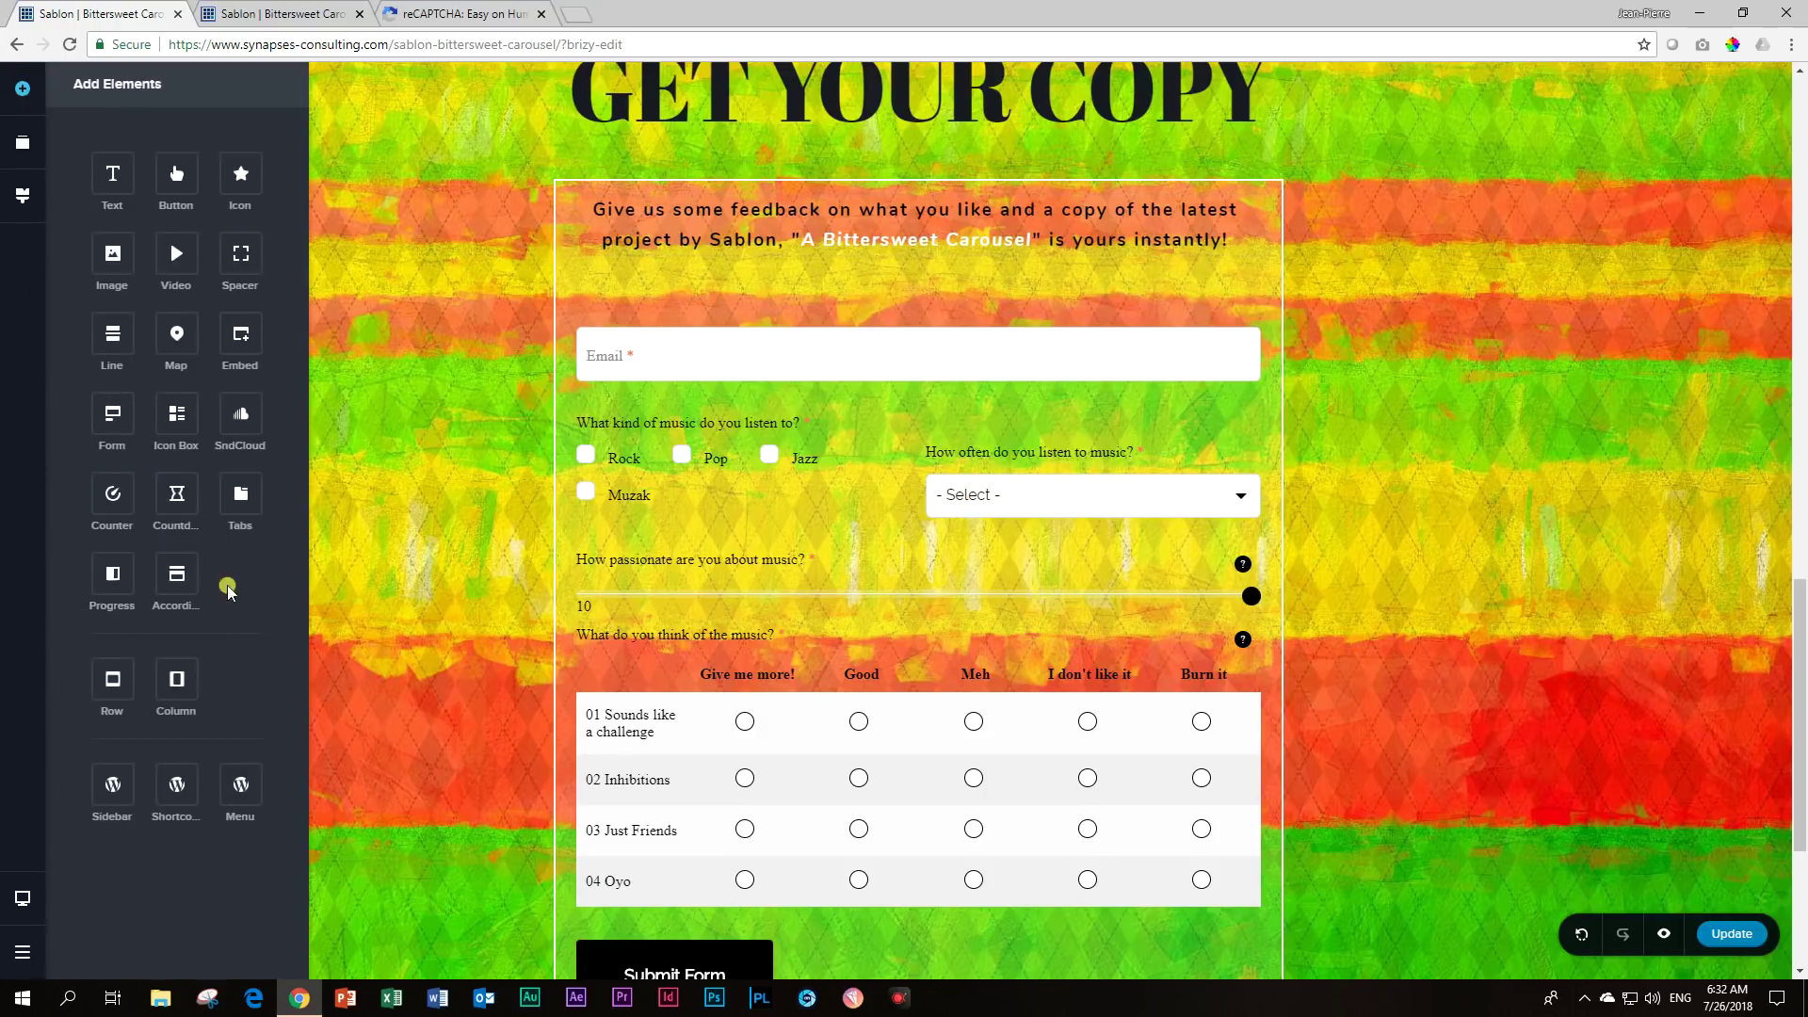
left_click_drag(176, 679, 659, 278)
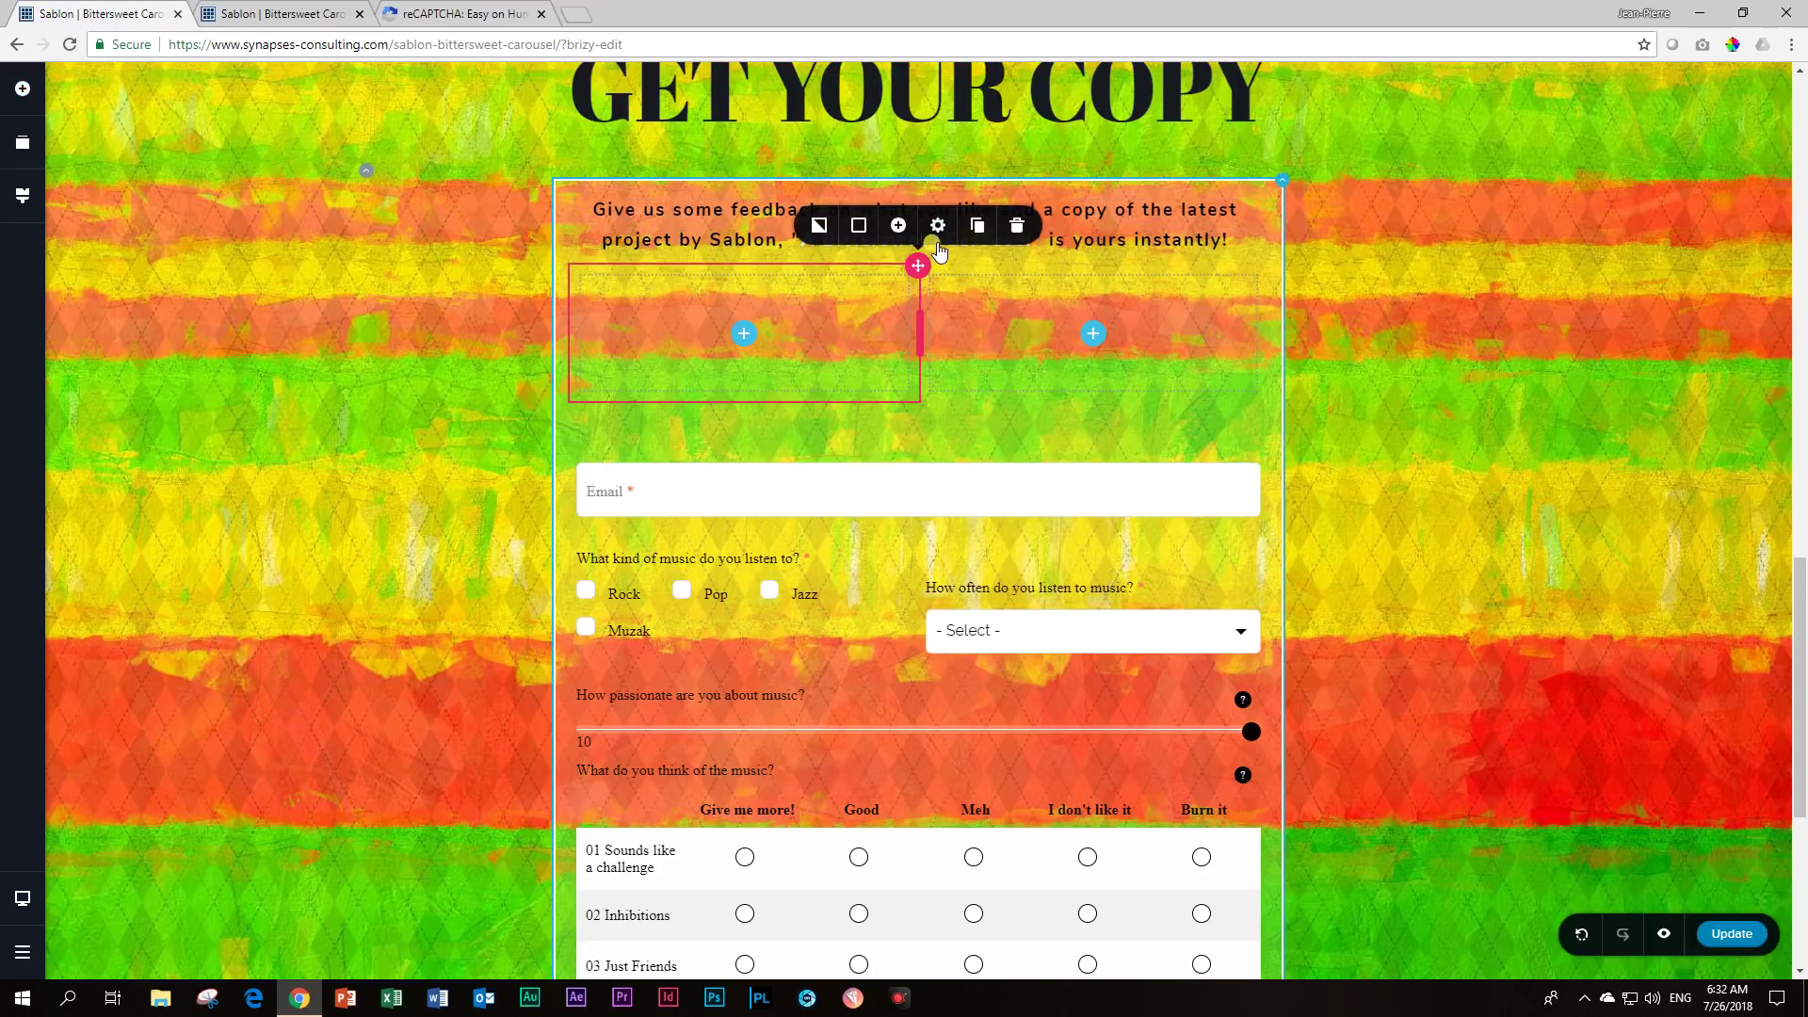
left_click(1016, 225)
left_click_drag(918, 445, 920, 355)
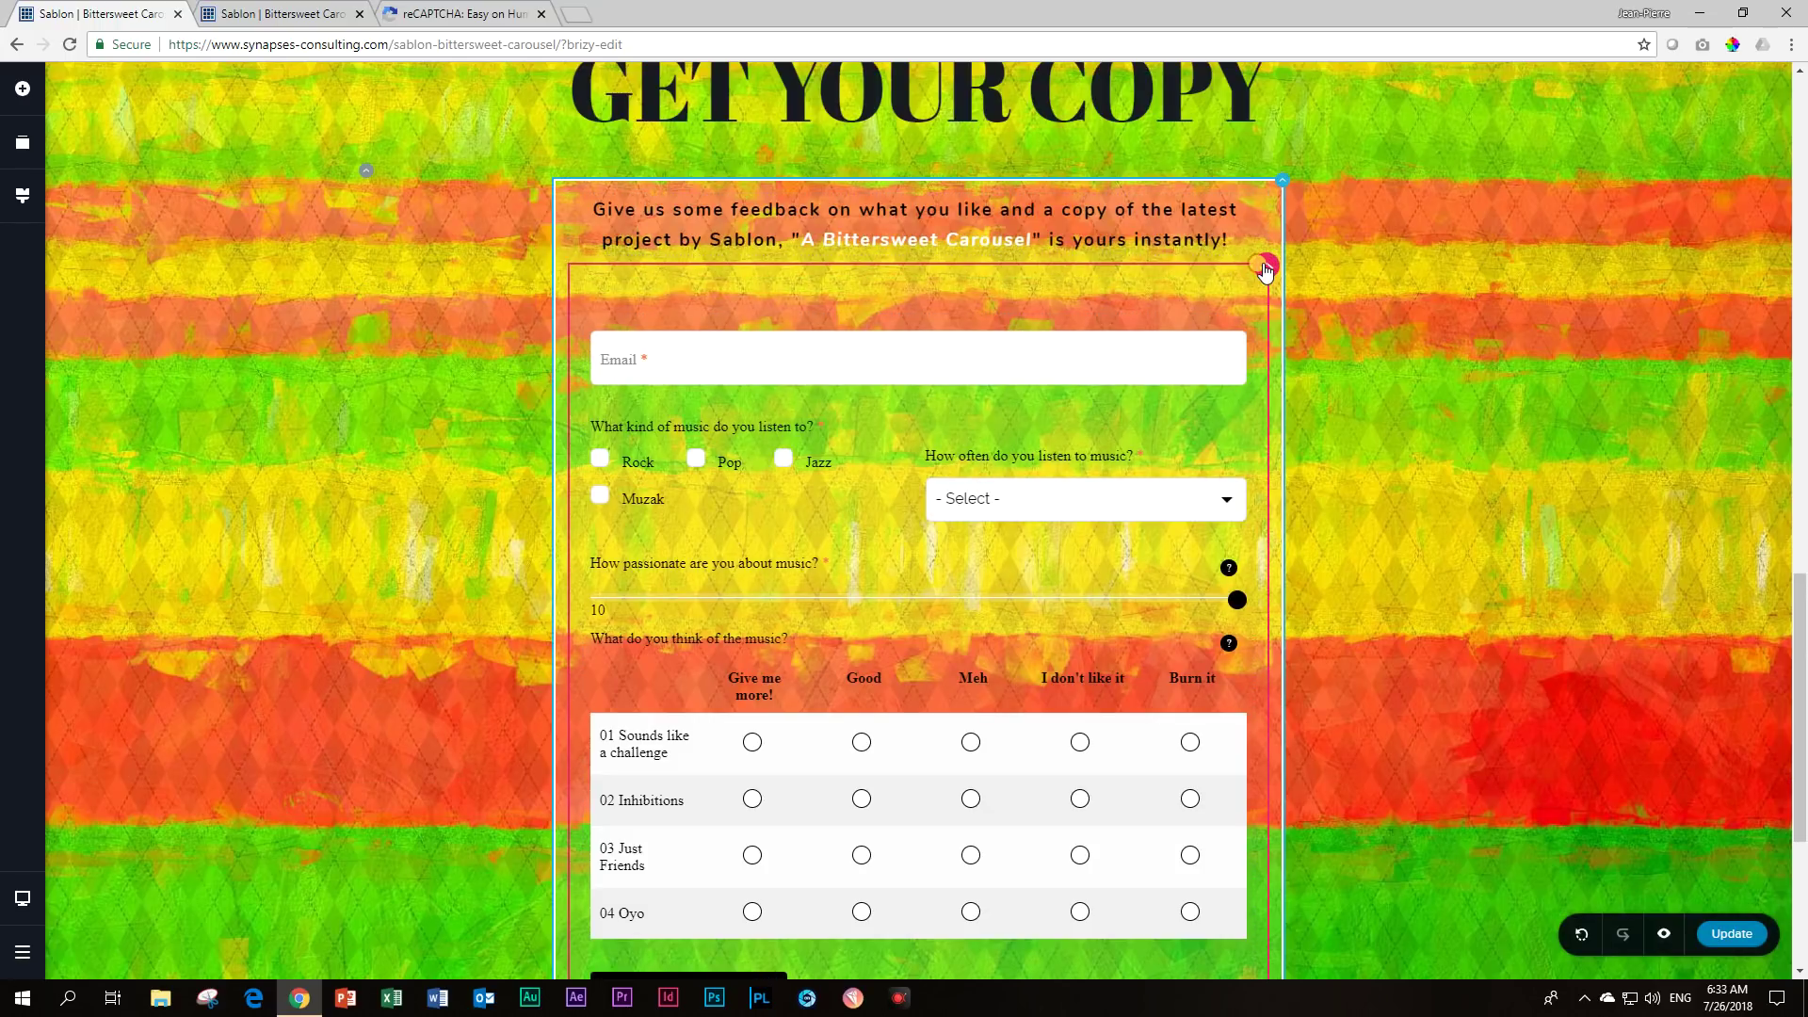
Give the form block a white colour overlay at 53% opacity and update the page.
left_click(1264, 268)
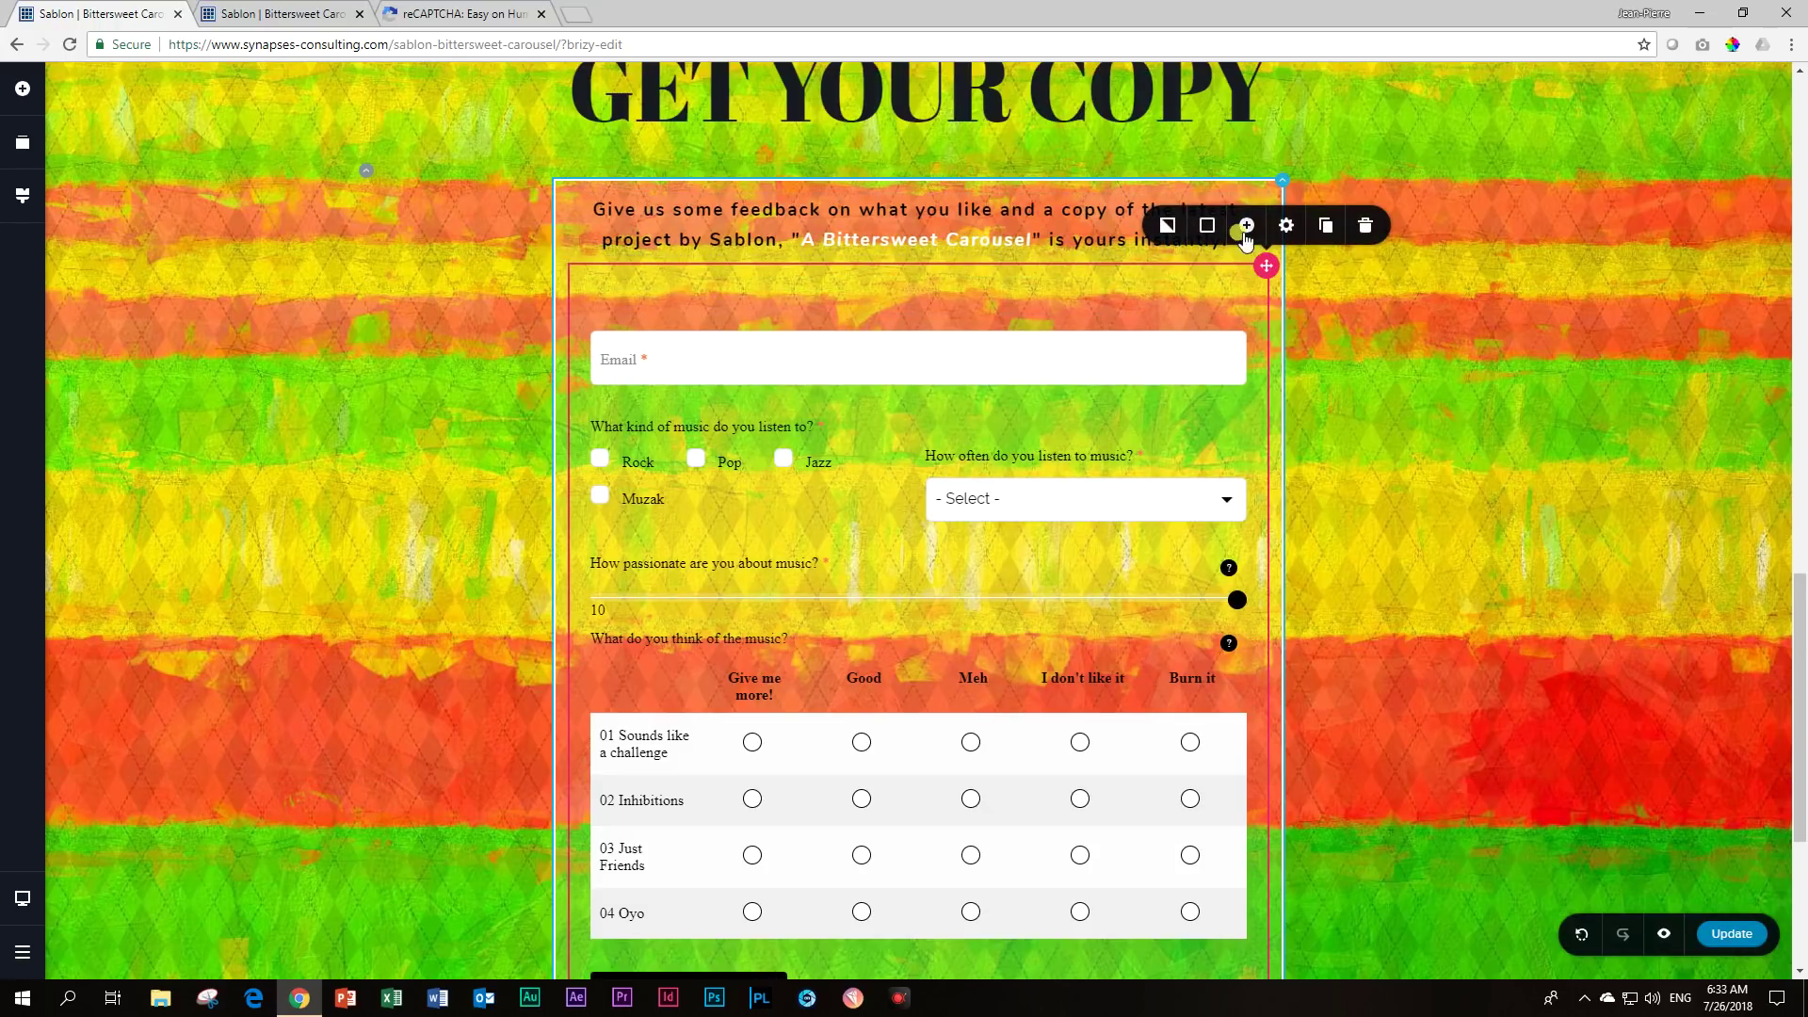
left_click(1207, 225)
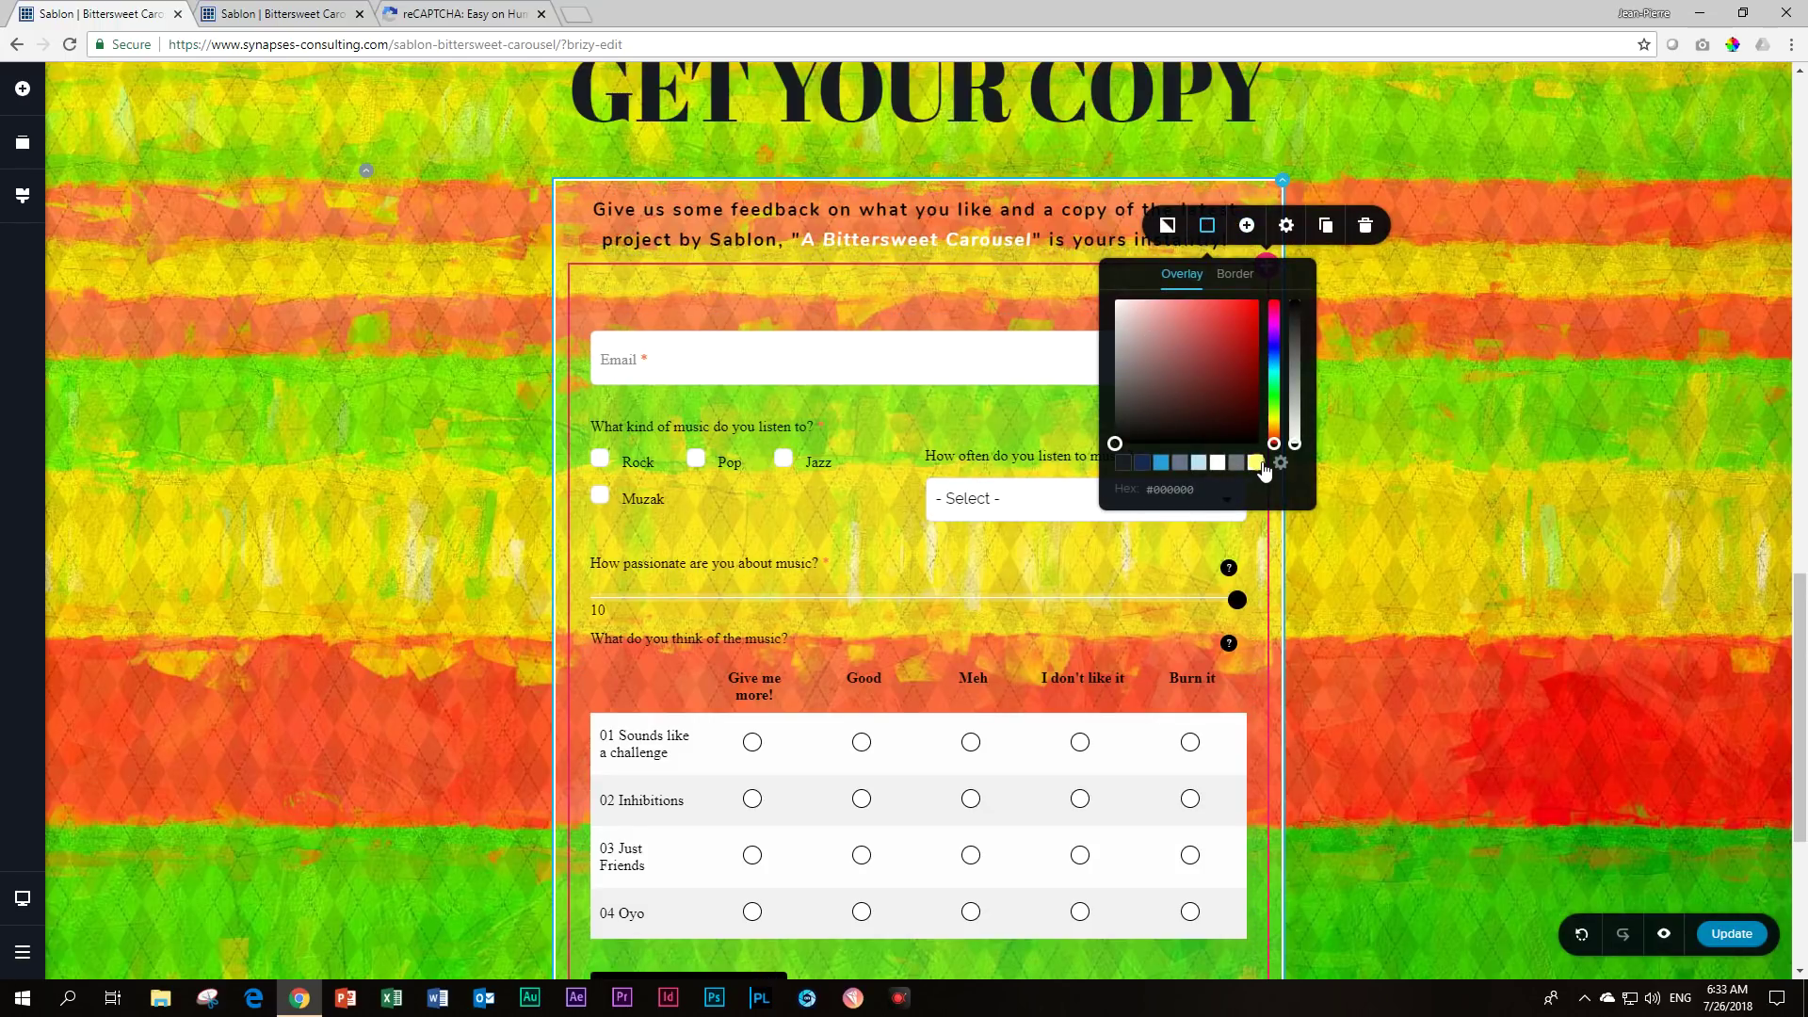
left_click(1255, 461)
left_click_drag(1294, 302, 1295, 408)
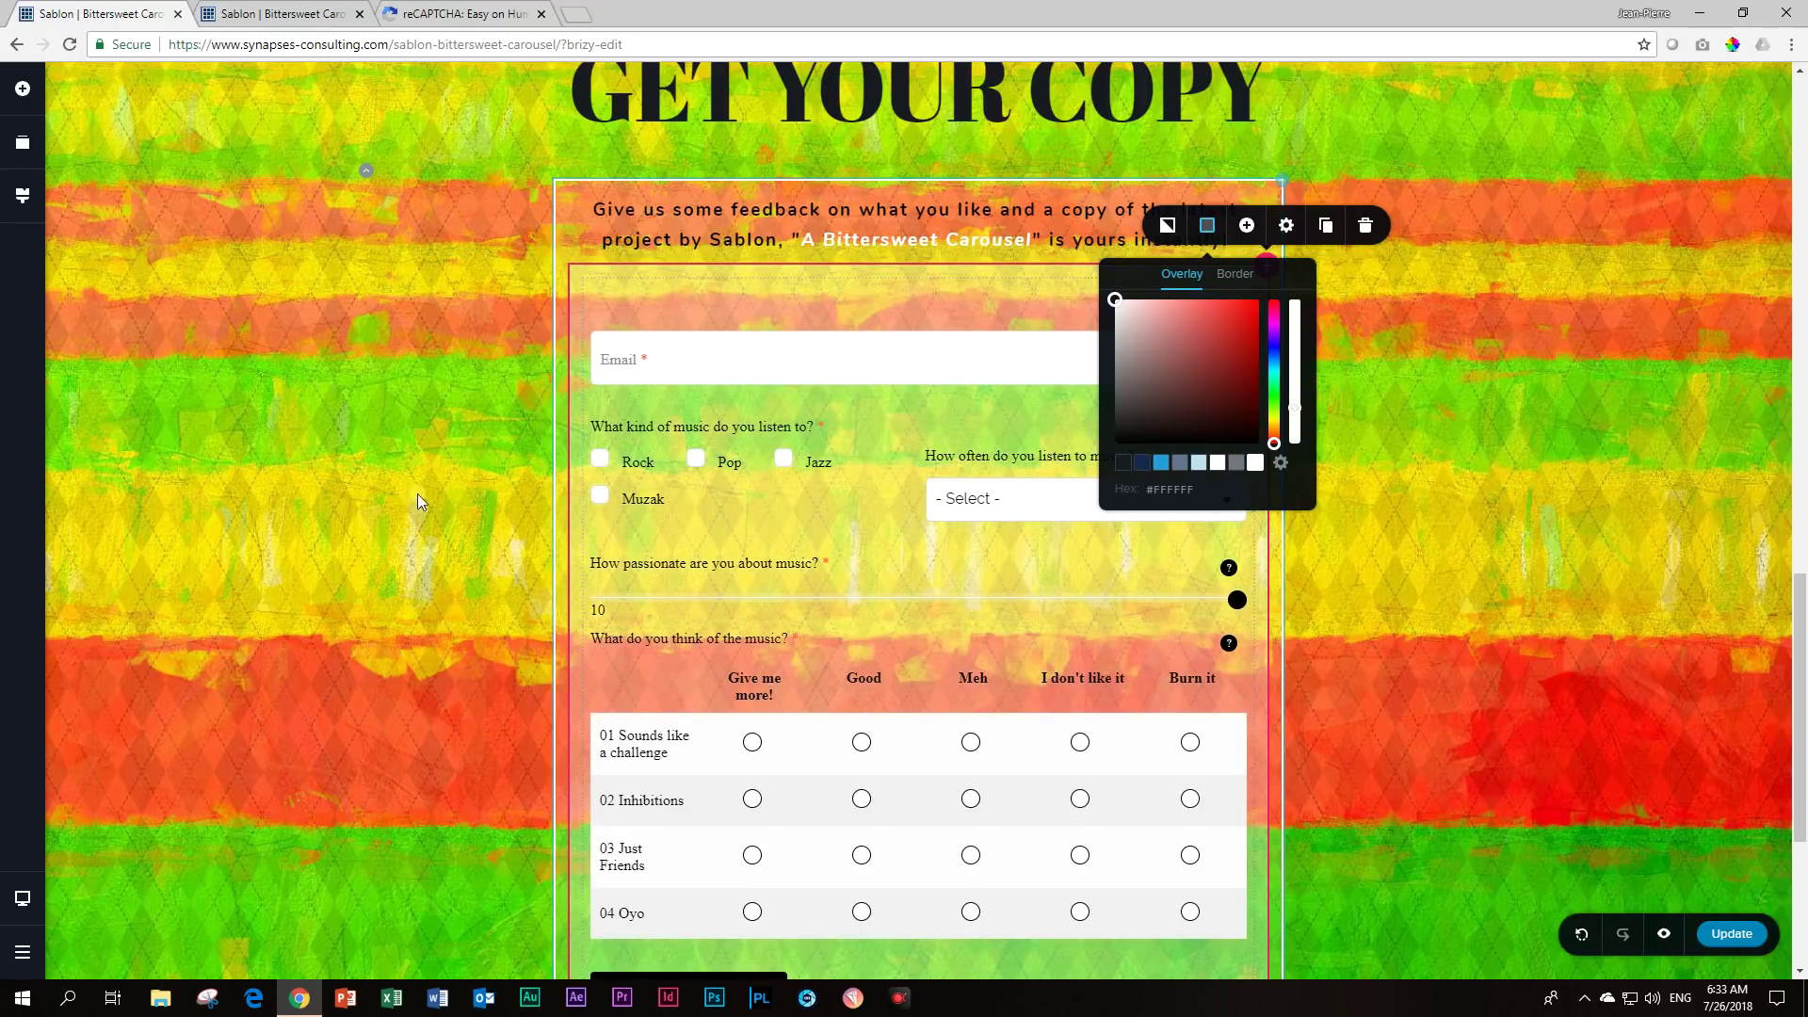
left_click(417, 494)
scroll(342, 488, "down", 4)
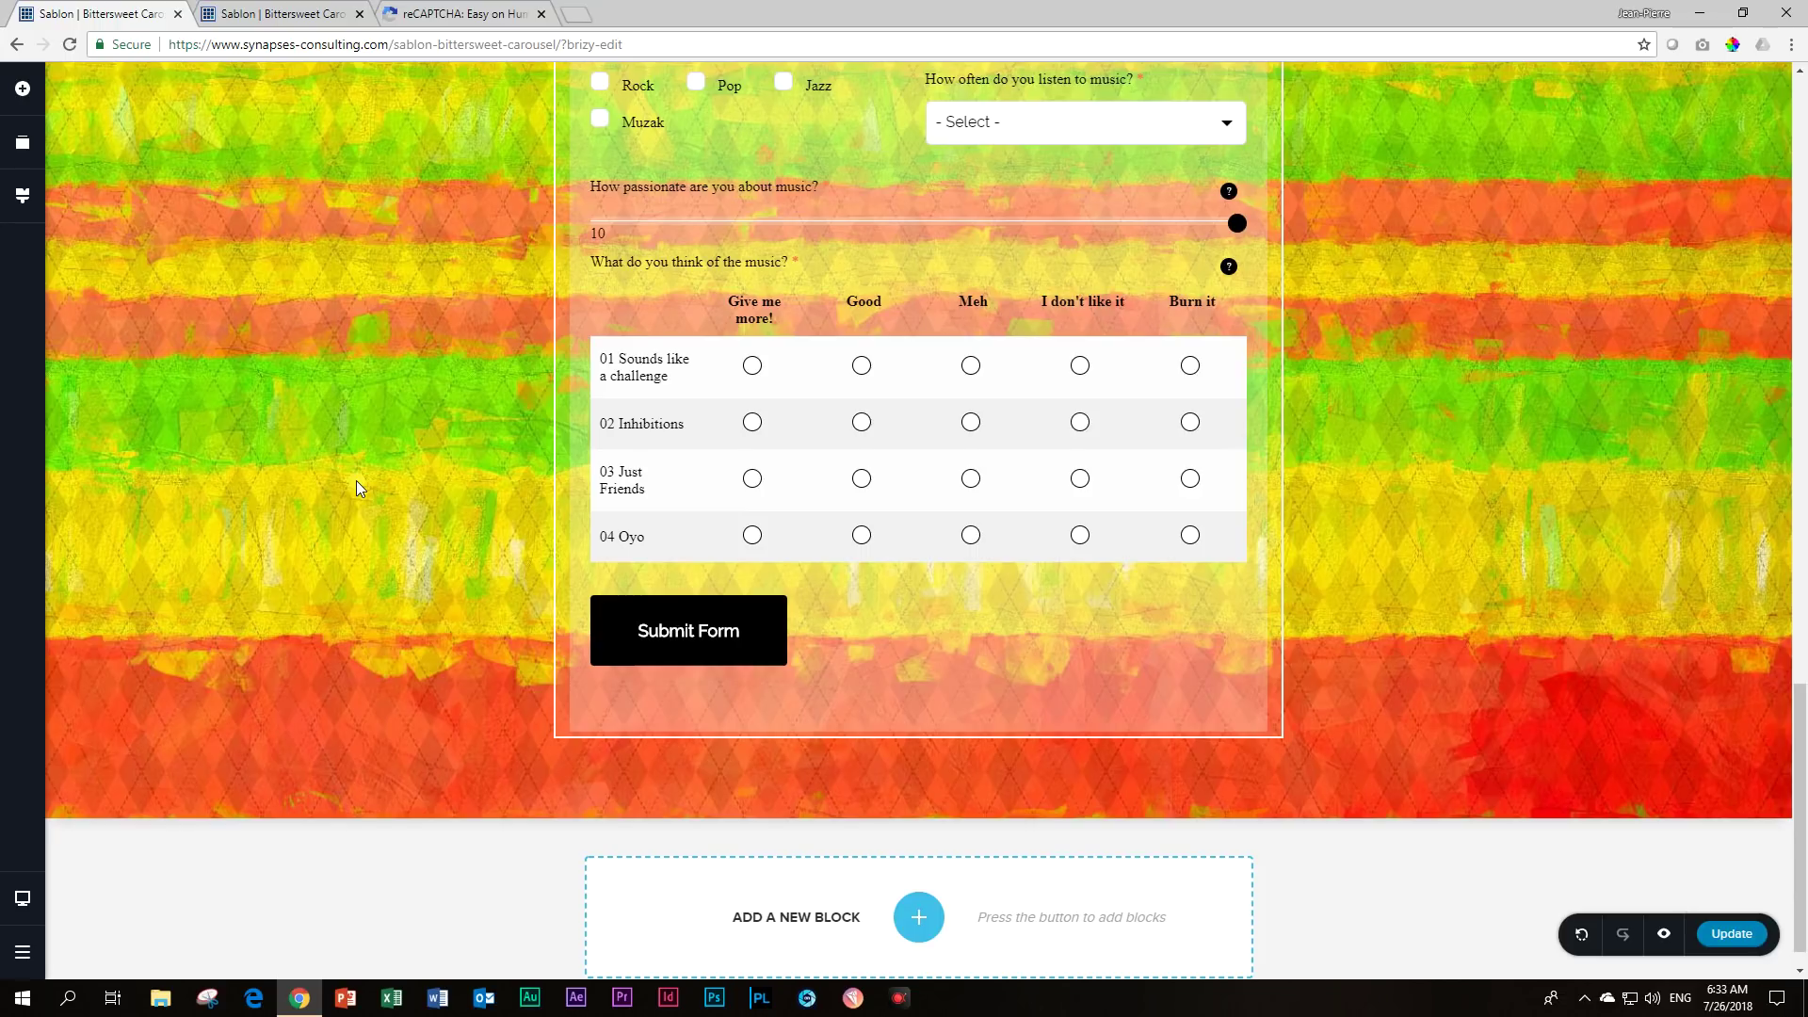
scroll(358, 487, "up", 7)
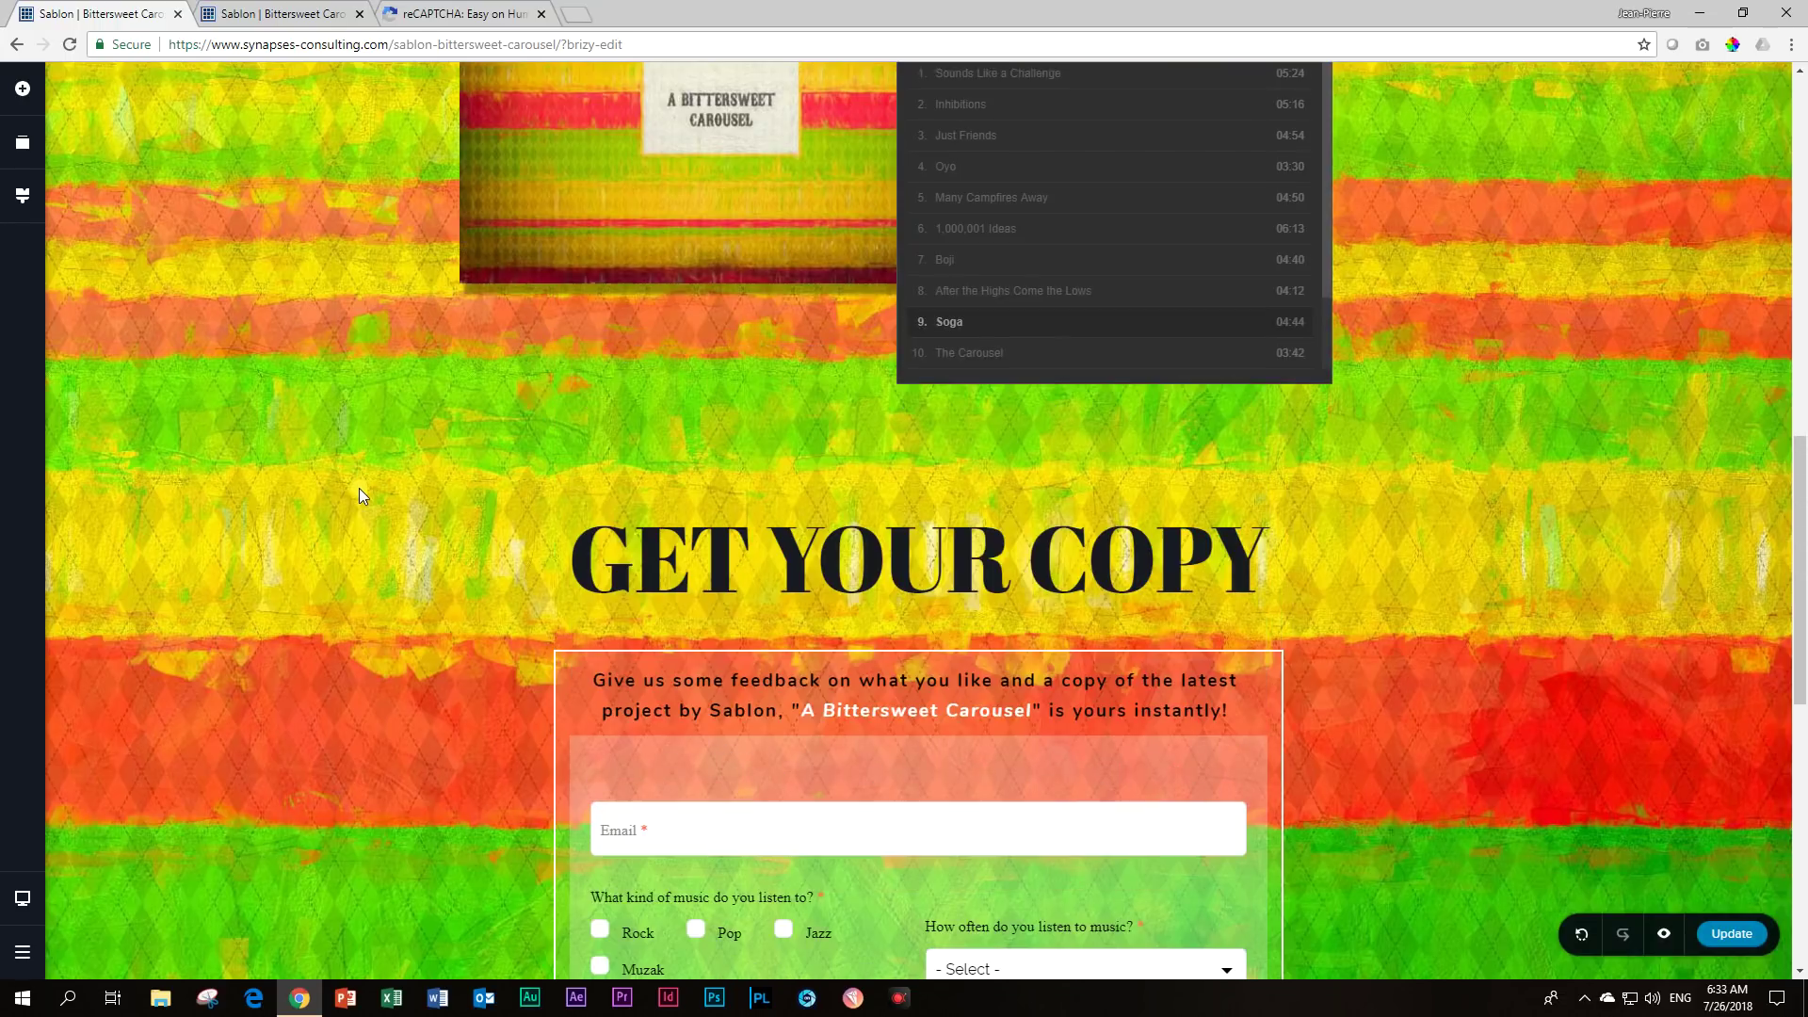
scroll(375, 539, "down", 3)
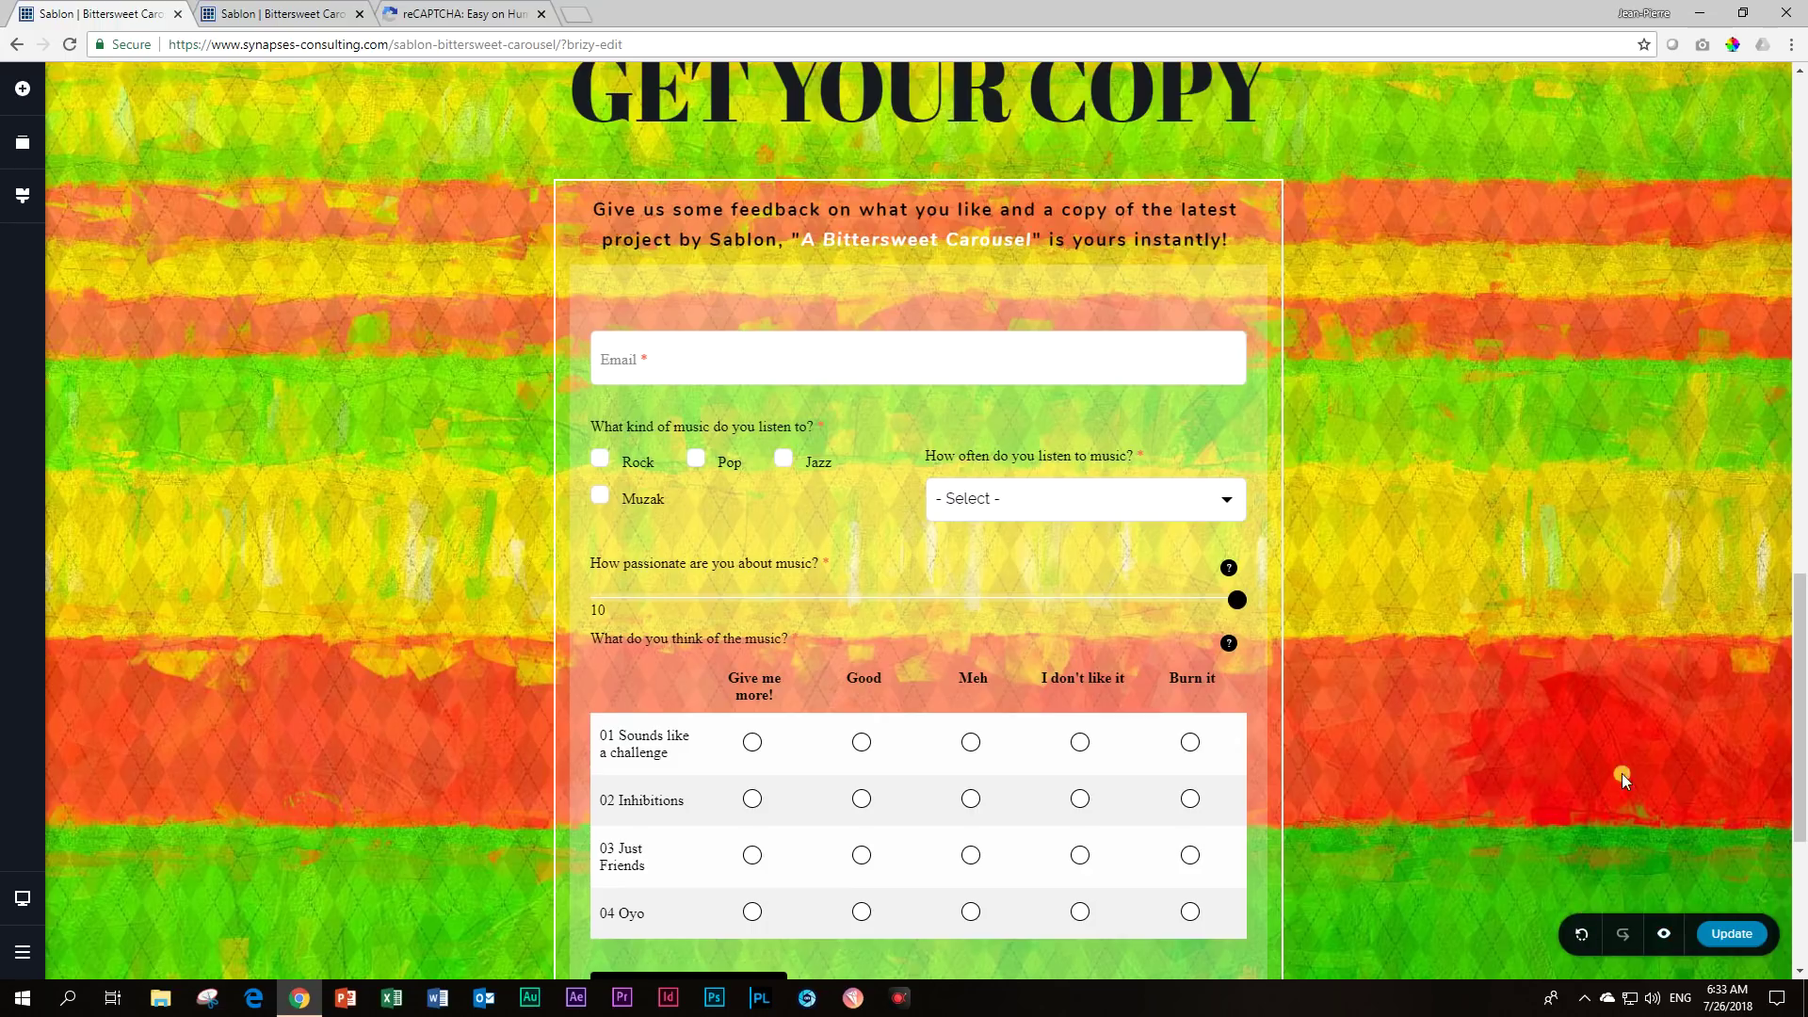
left_click(1757, 933)
Reload the live preview and scroll the Sablon page to check the form and reCAPTCHA box.
left_click(252, 11)
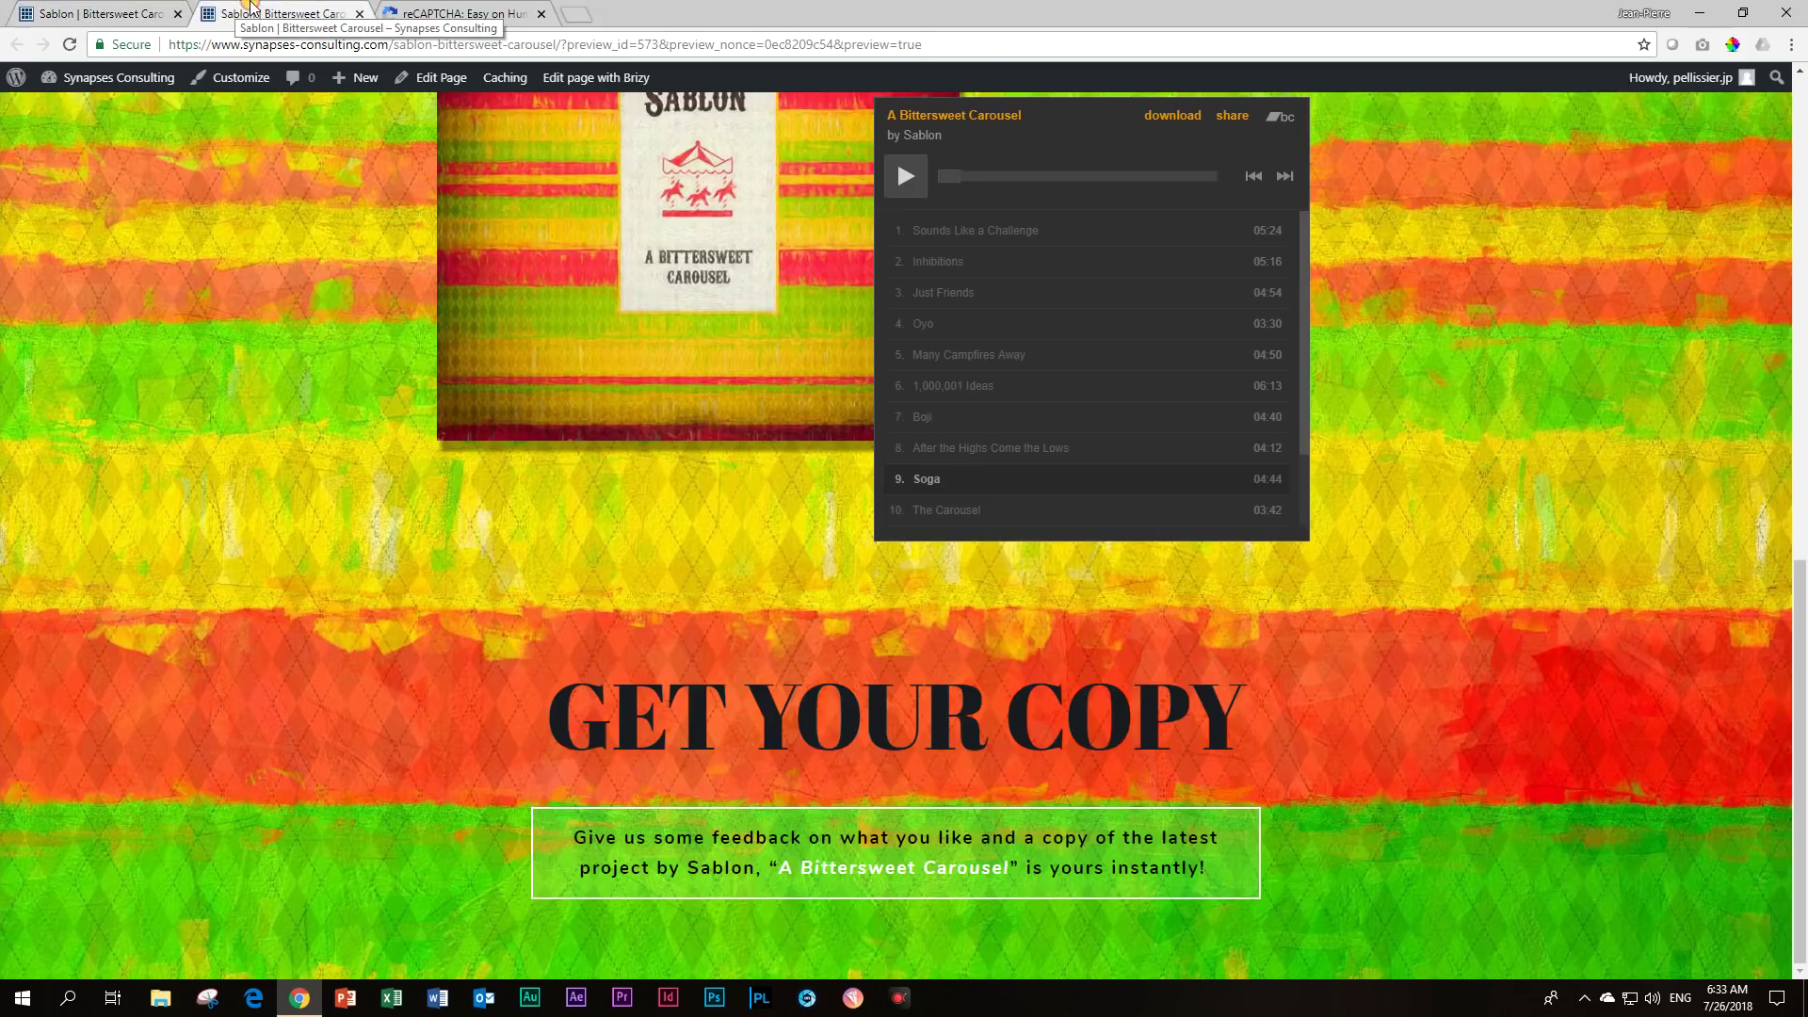
left_click(71, 45)
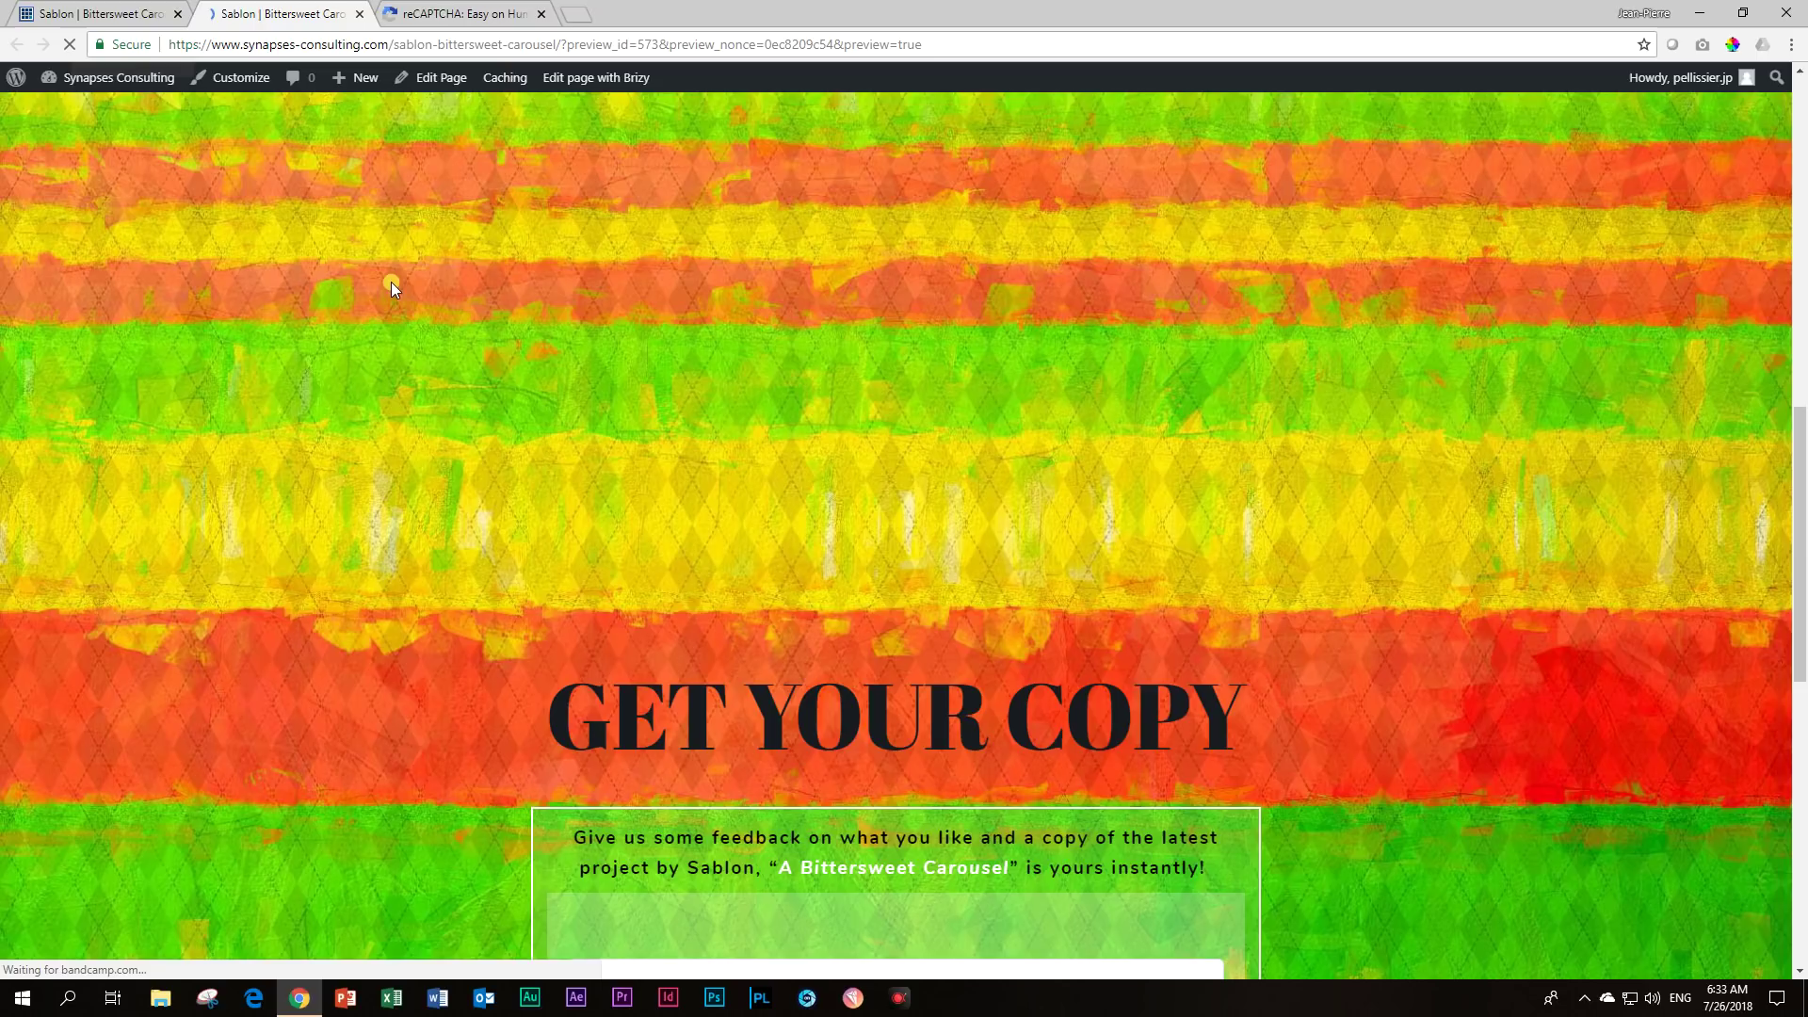
scroll(386, 285, "down", 10)
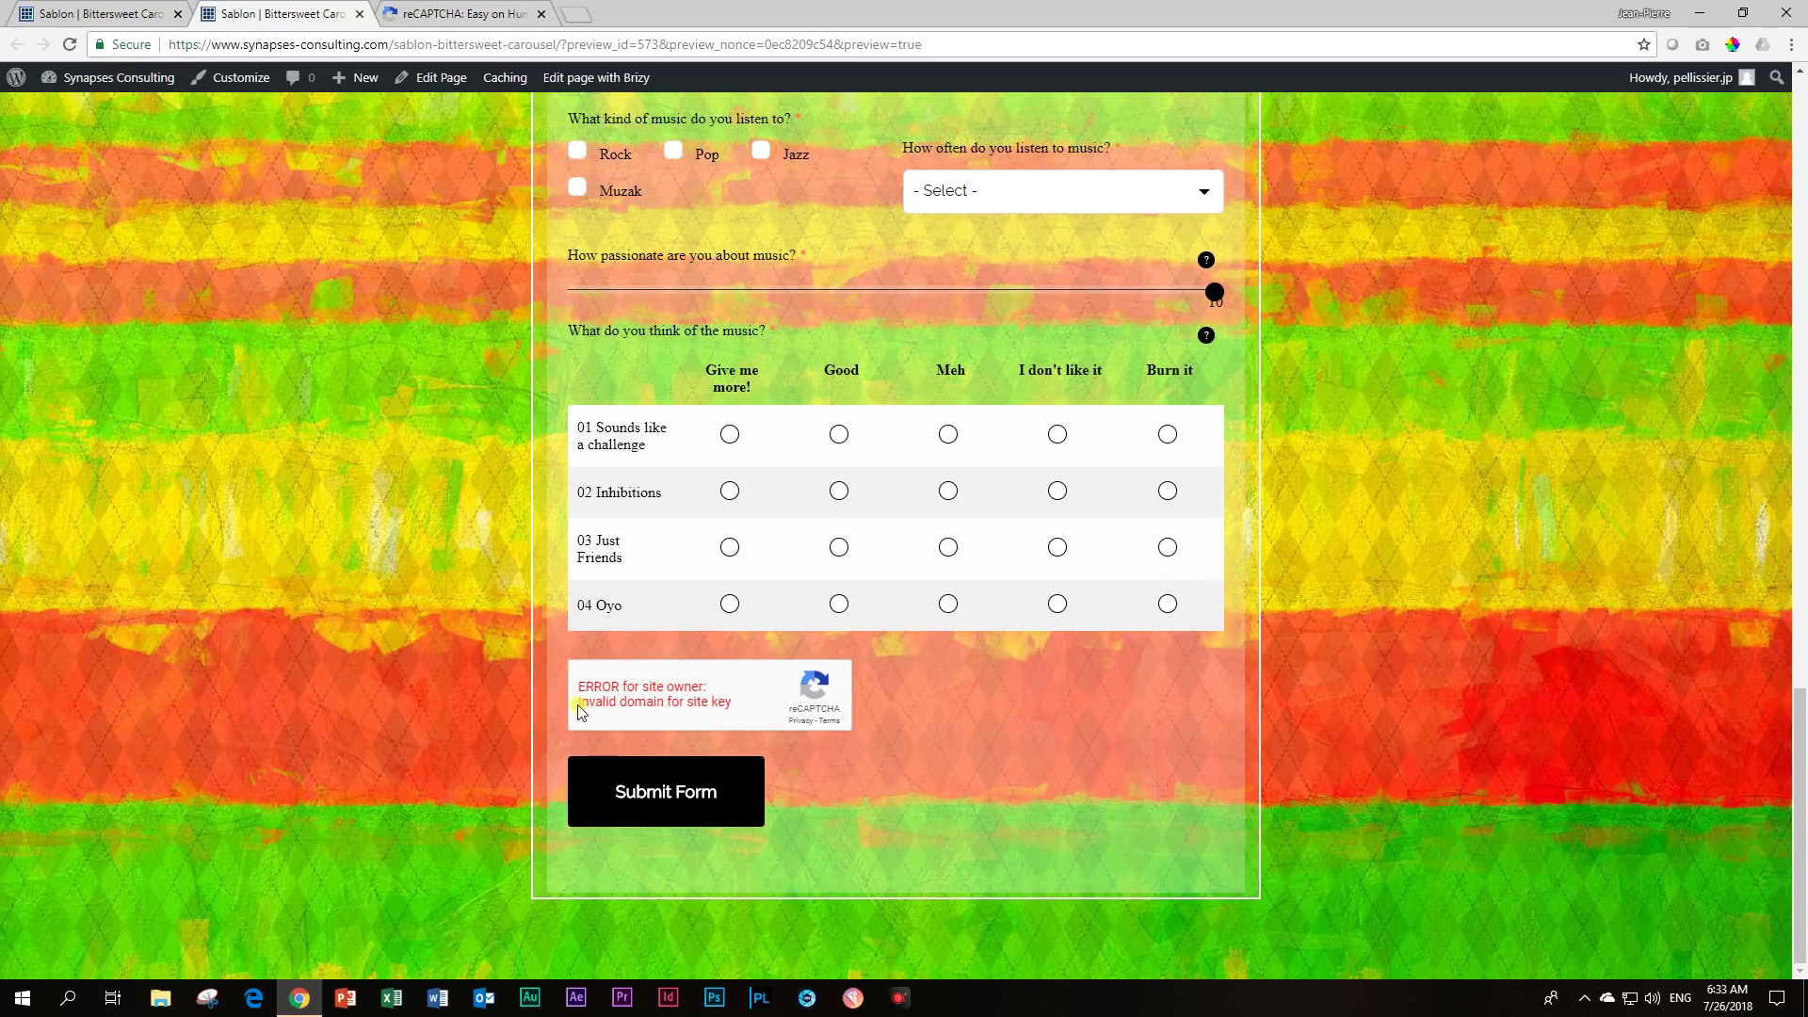
scroll(500, 688, "up", 20)
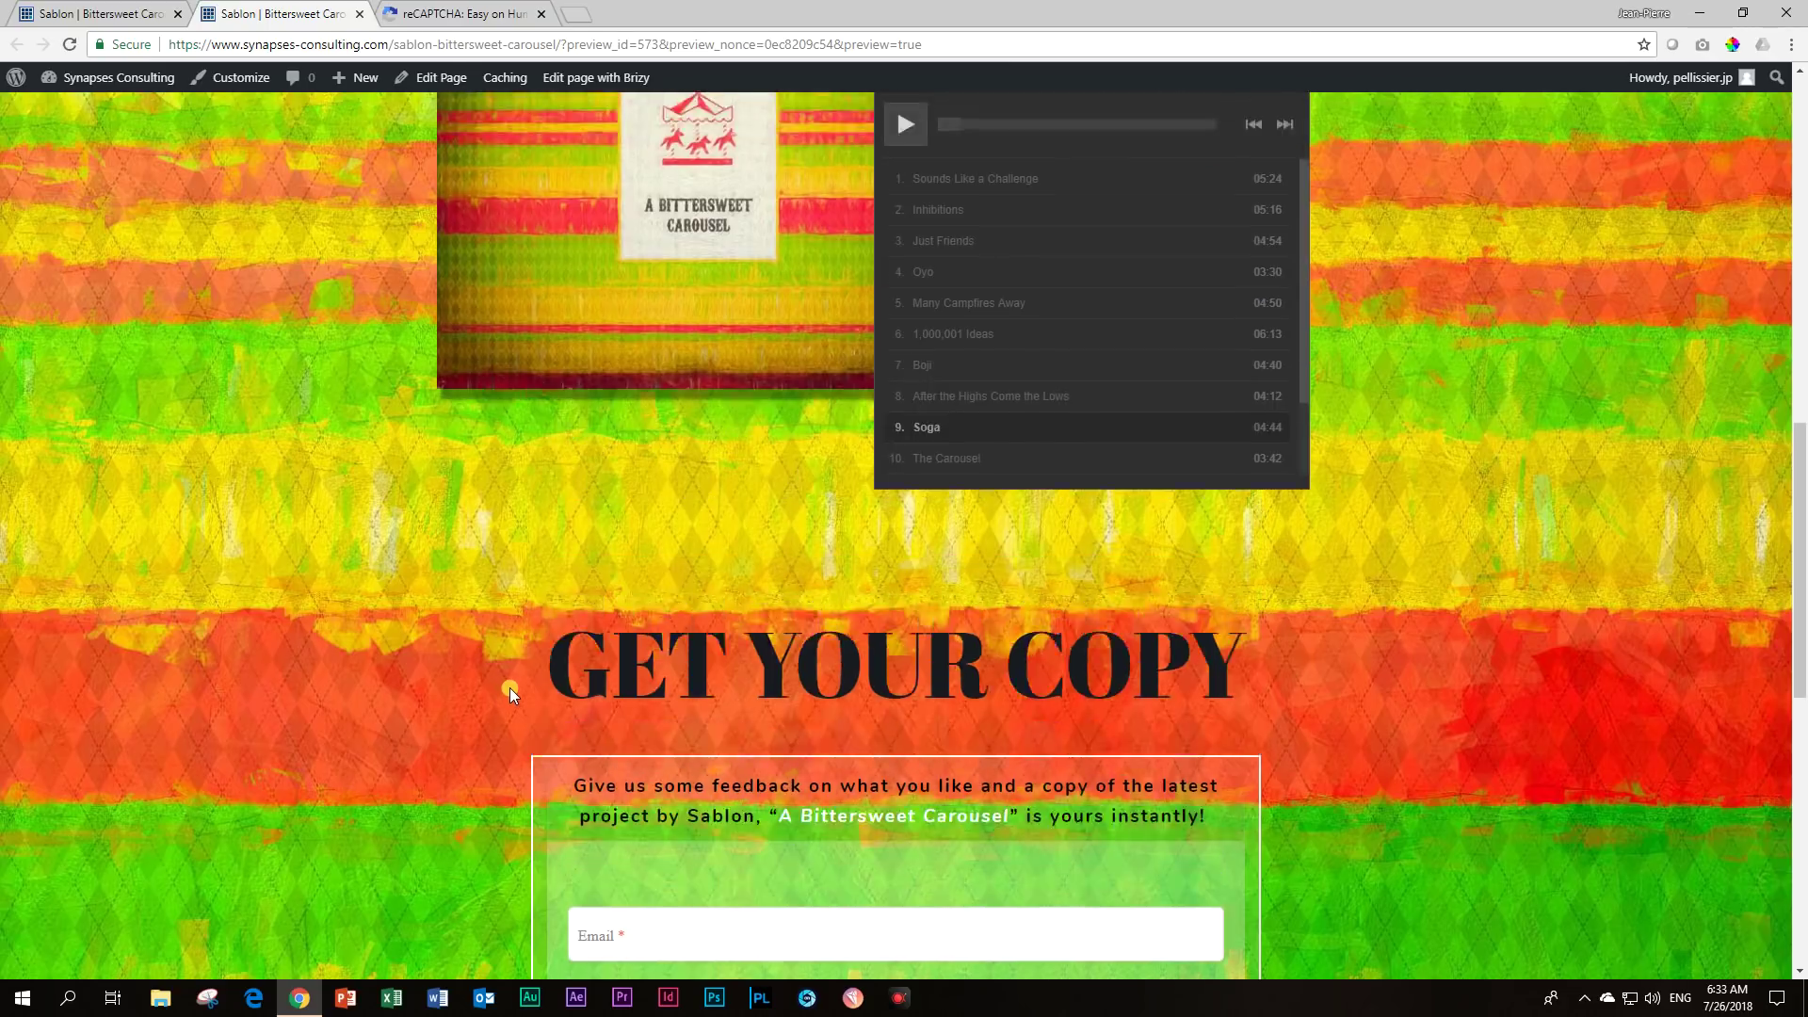
scroll(529, 706, "down", 20)
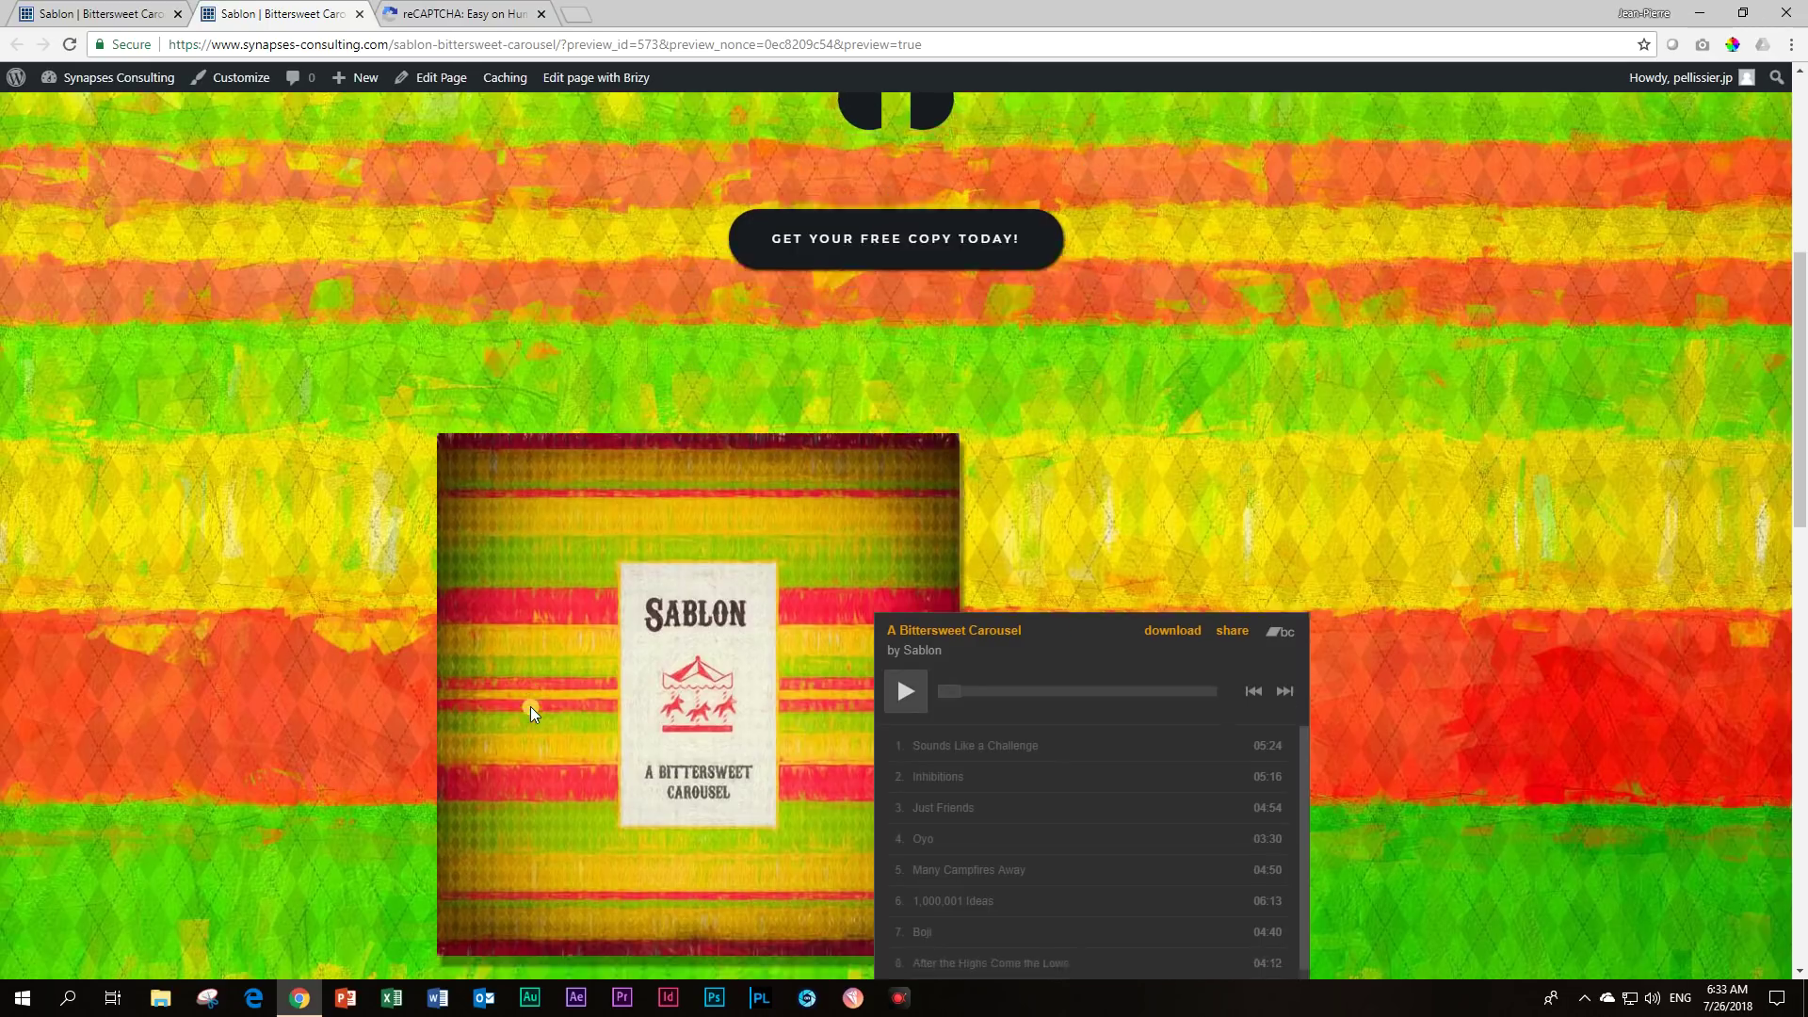
scroll(529, 706, "down", 2)
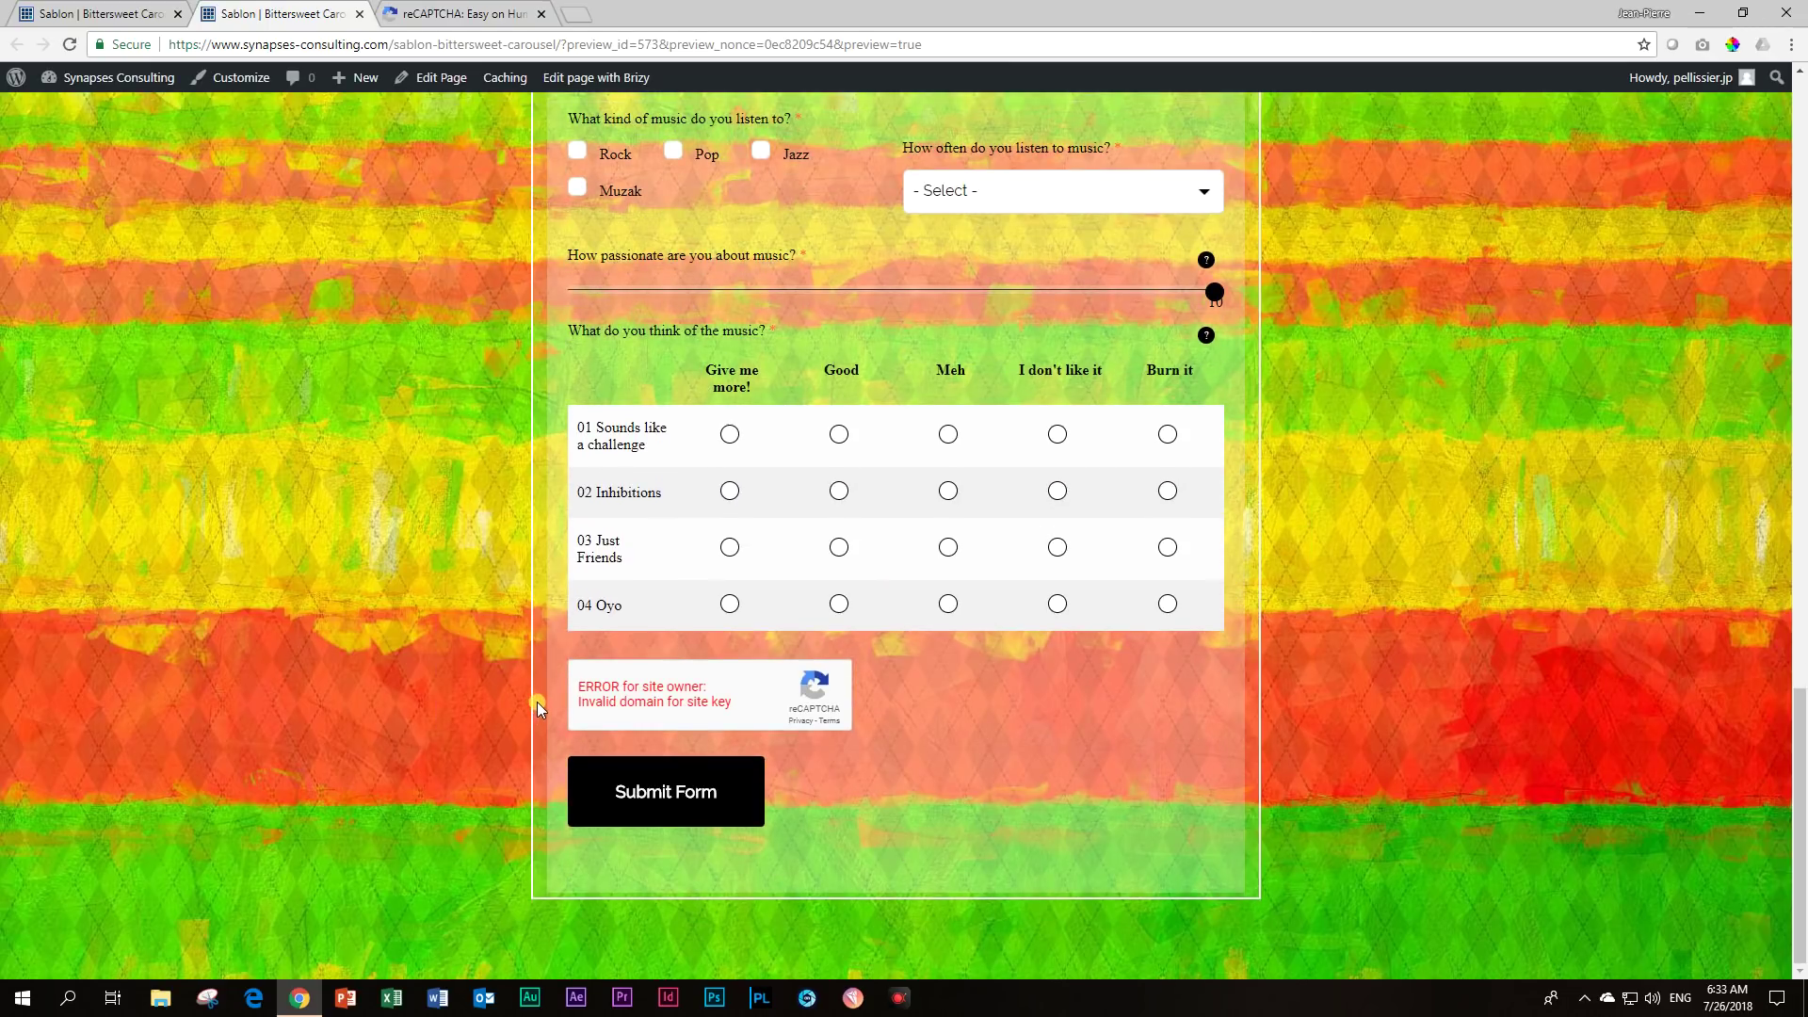
scroll(534, 702, "up", 7)
scroll(544, 702, "up", 2)
scroll(584, 602, "down", 5)
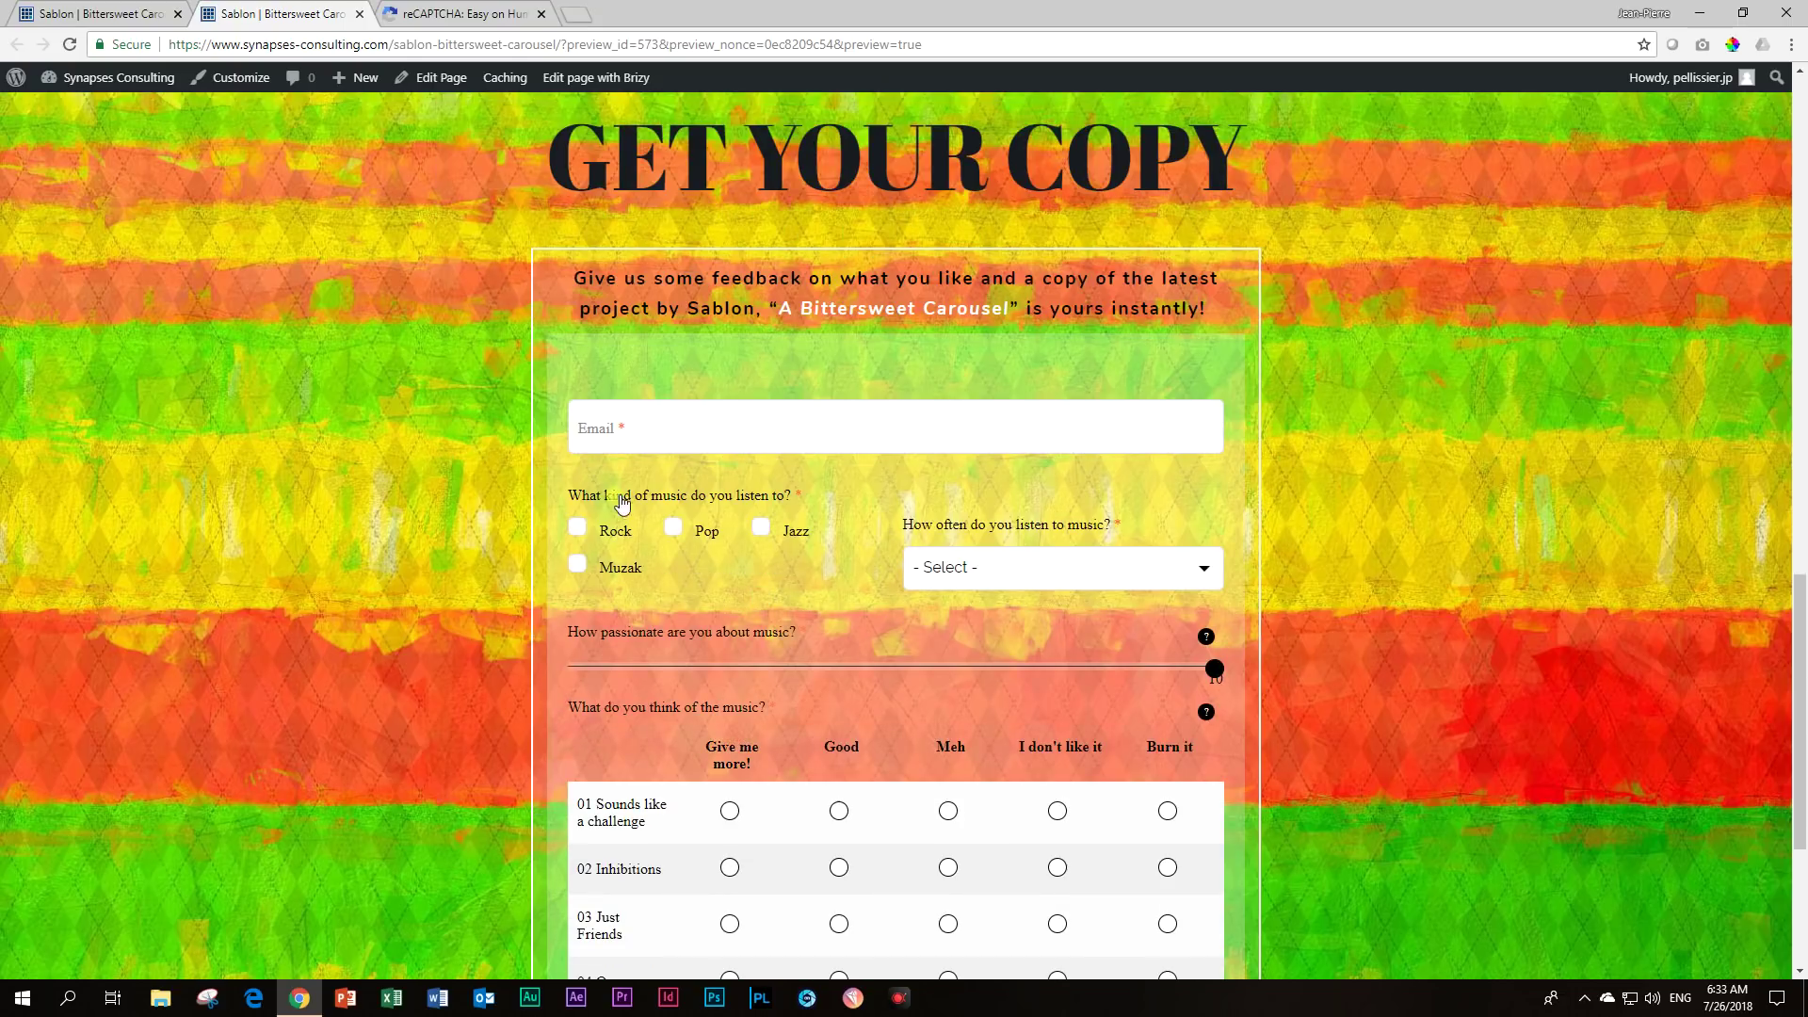
scroll(899, 689, "down", 4)
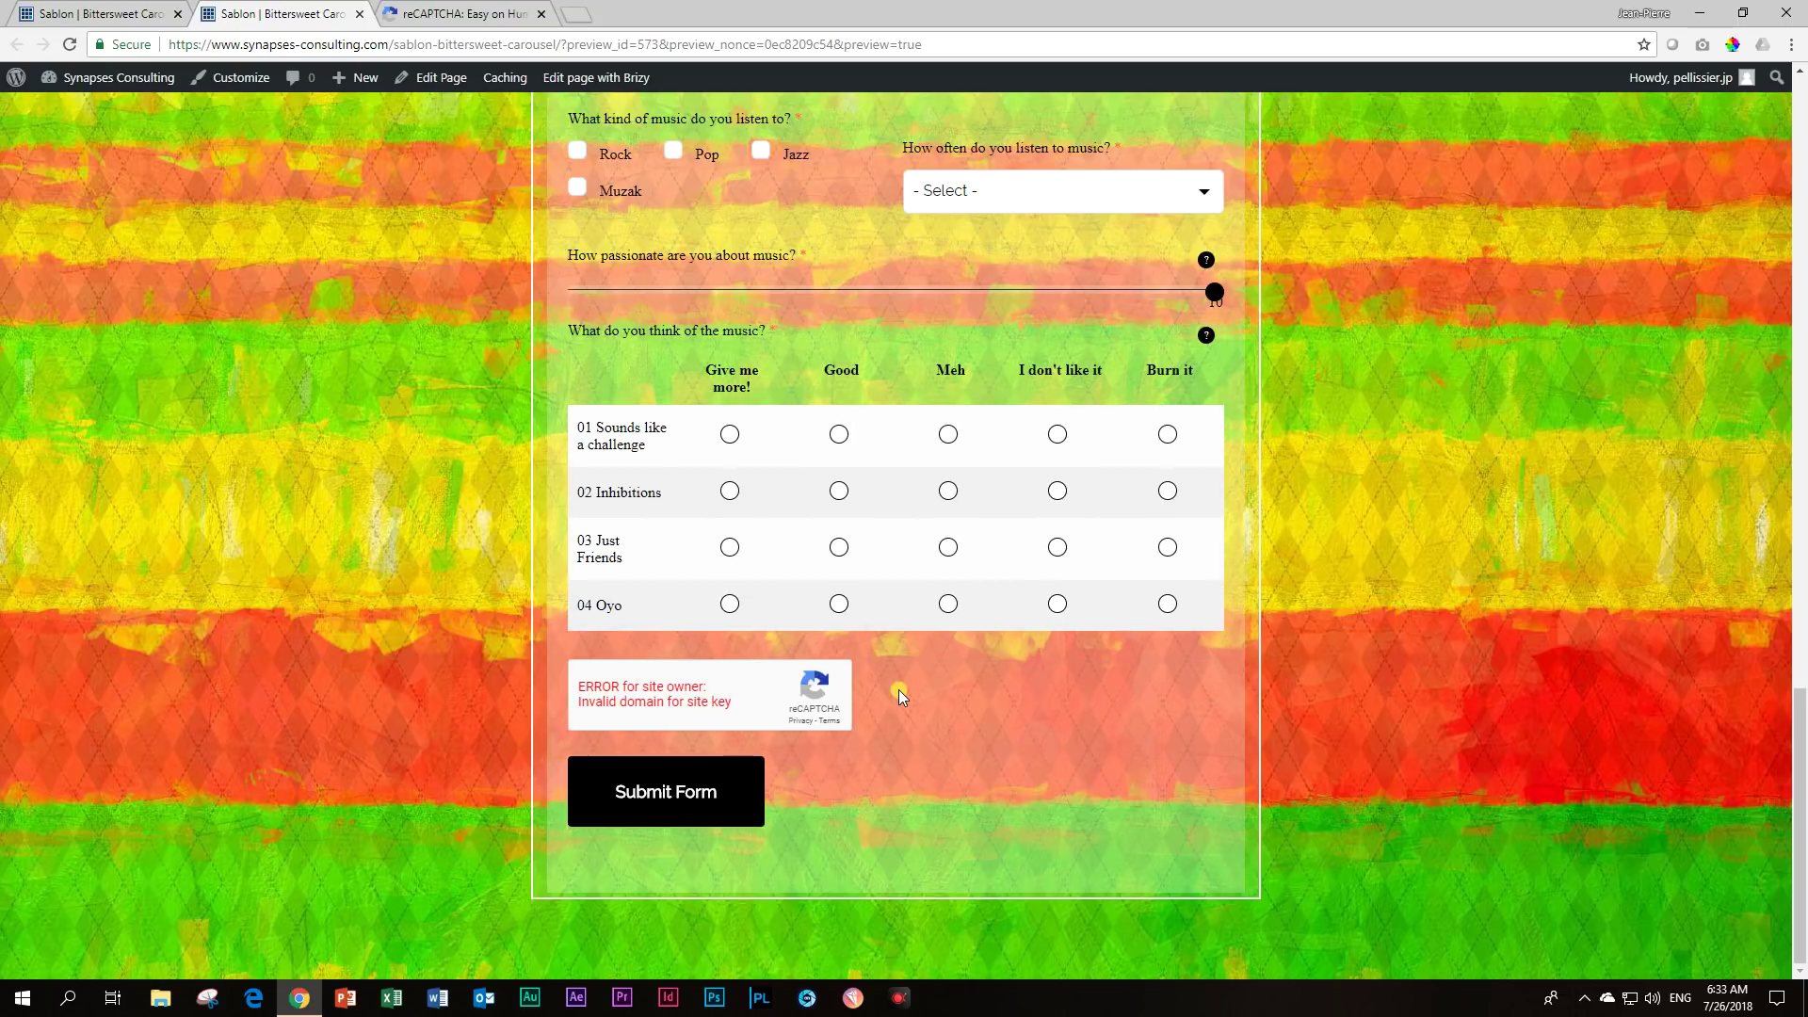
scroll(898, 689, "up", 4)
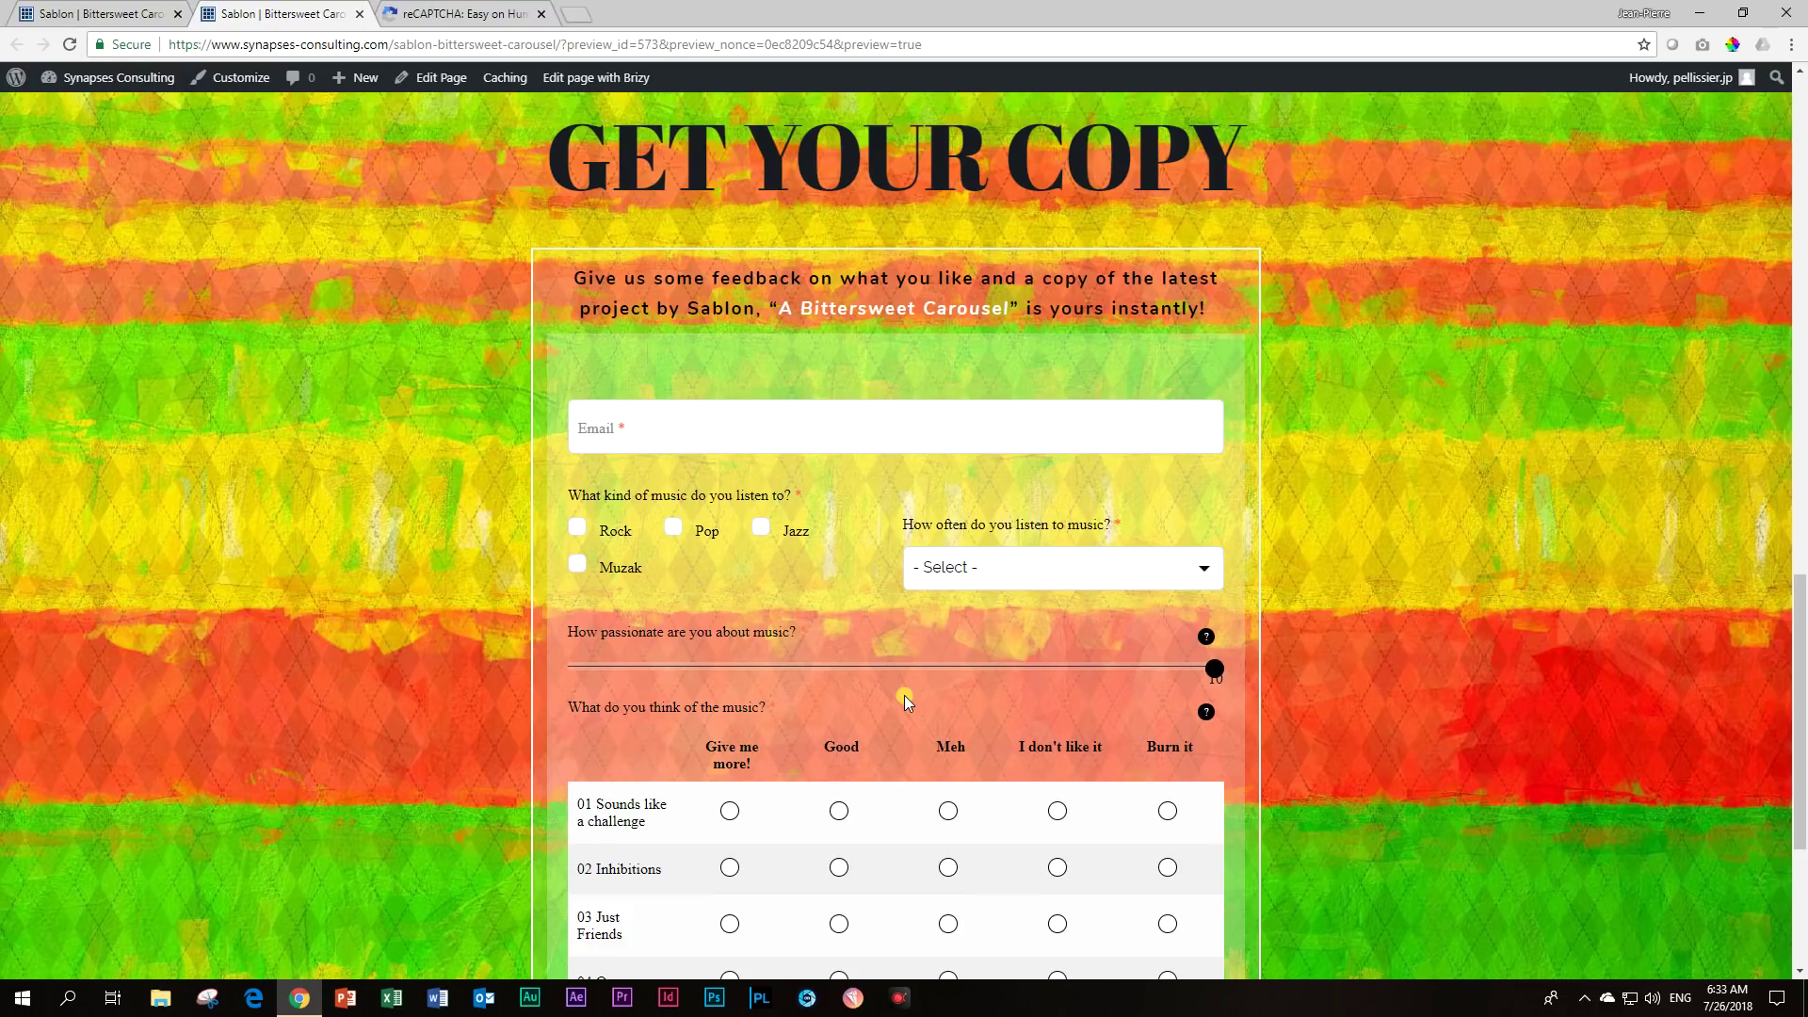
scroll(834, 651, "down", 4)
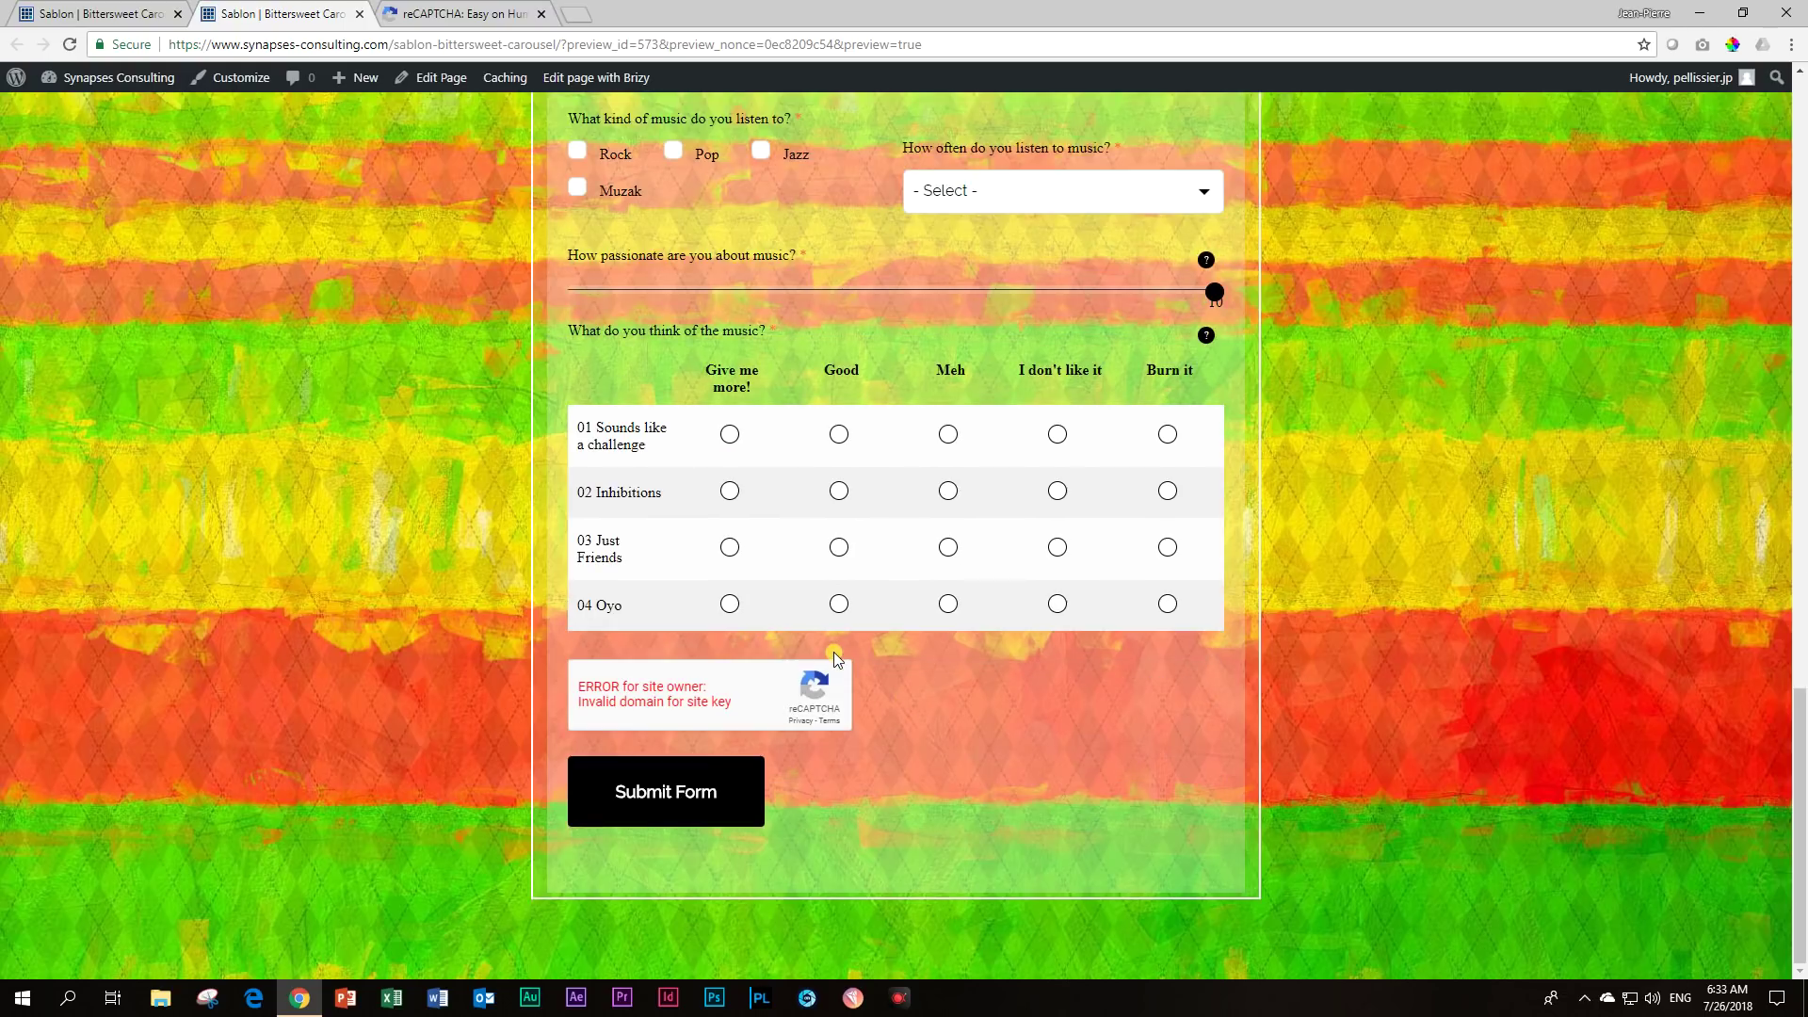
scroll(840, 666, "up", 12)
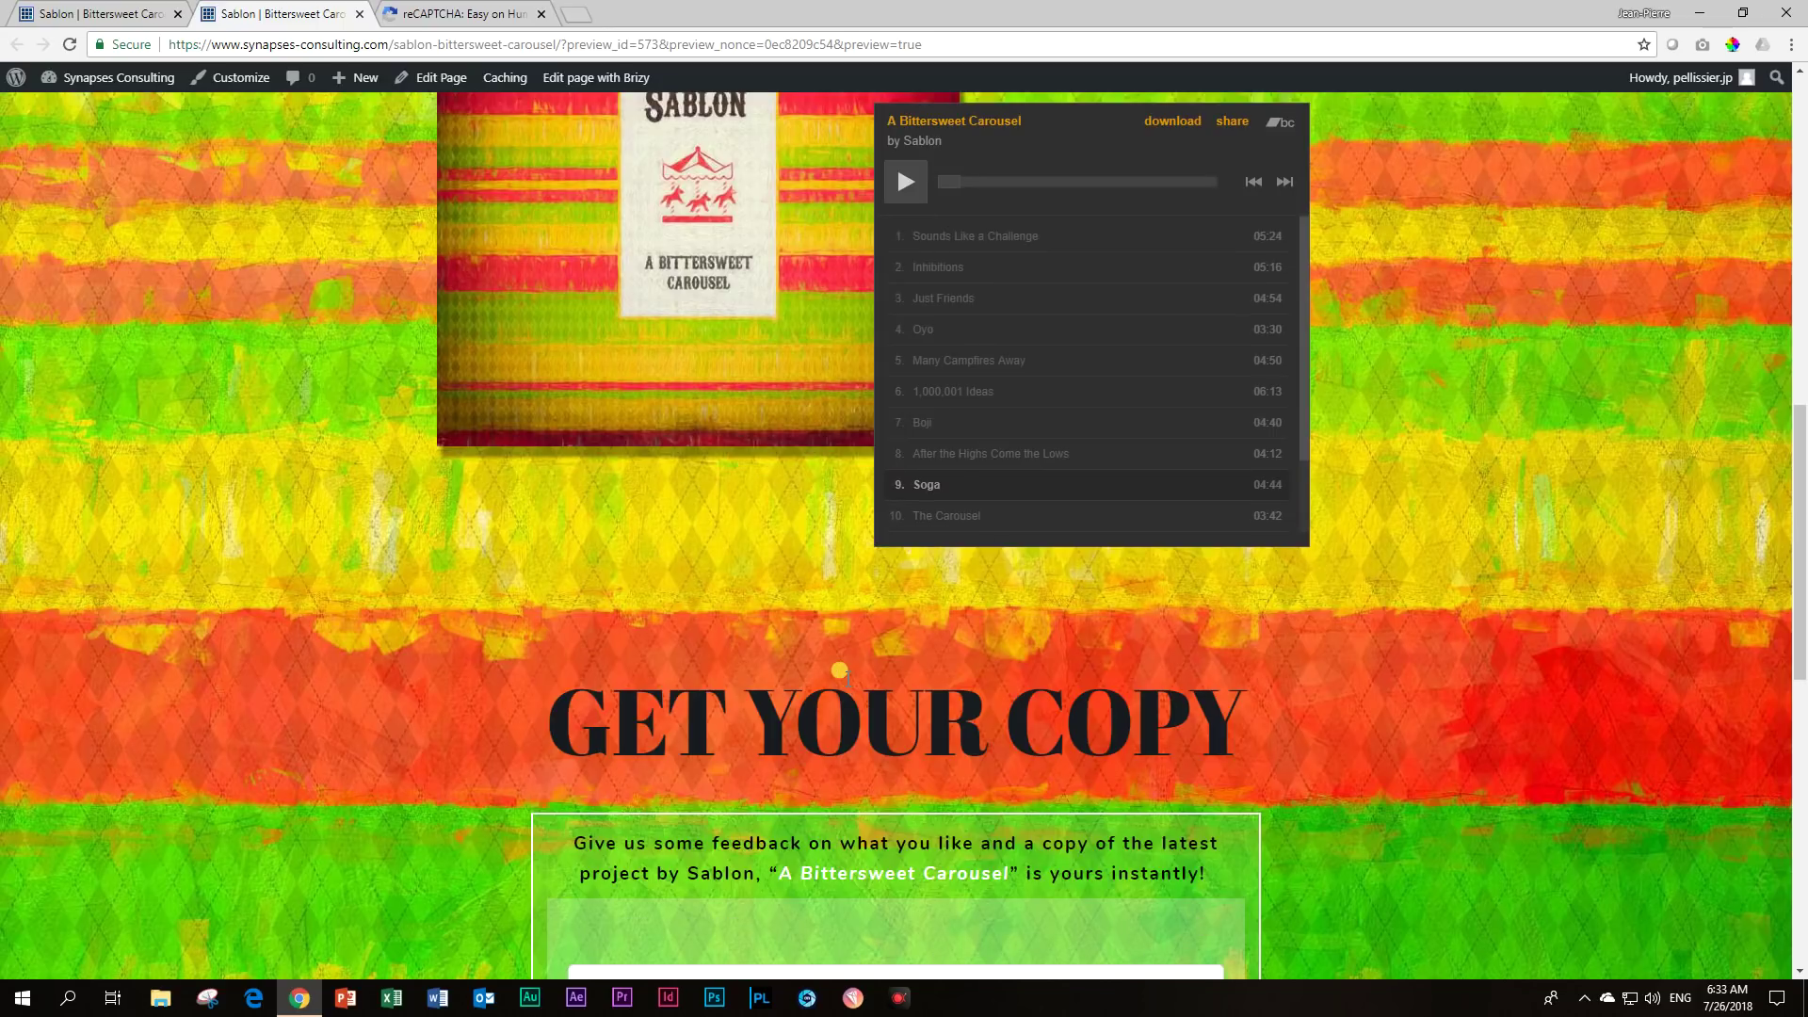
scroll(840, 671, "up", 2)
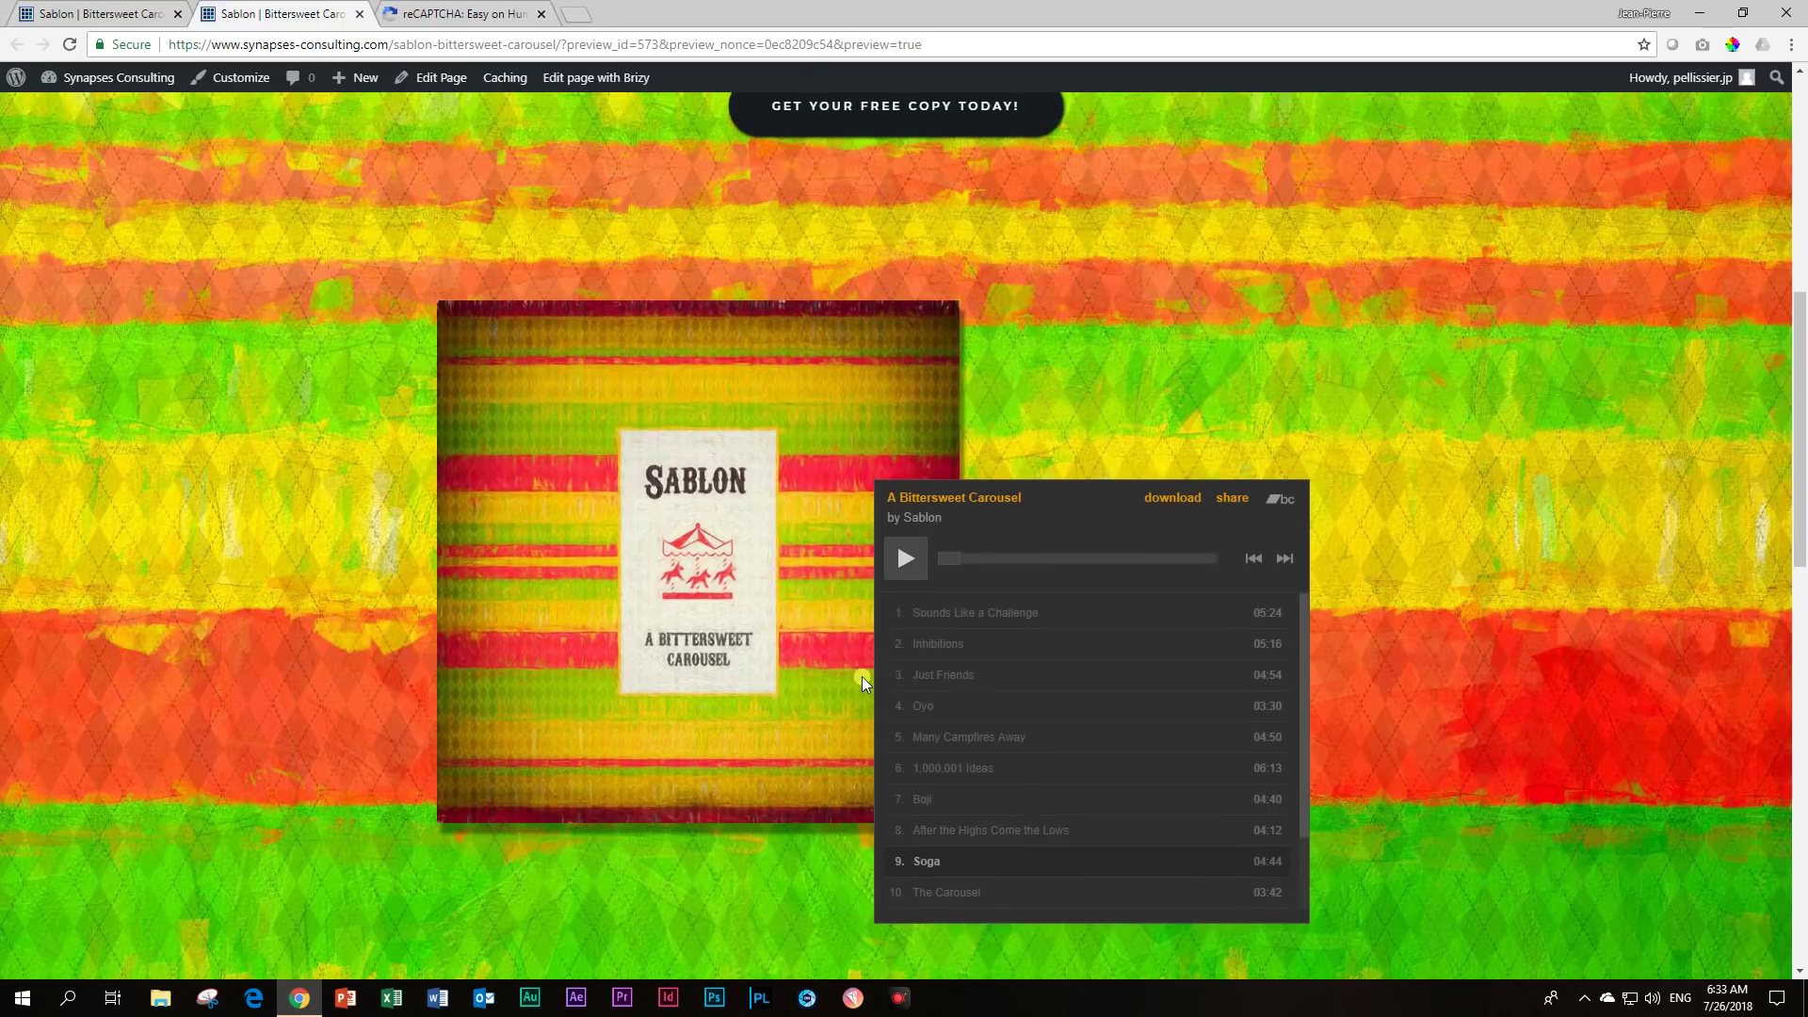